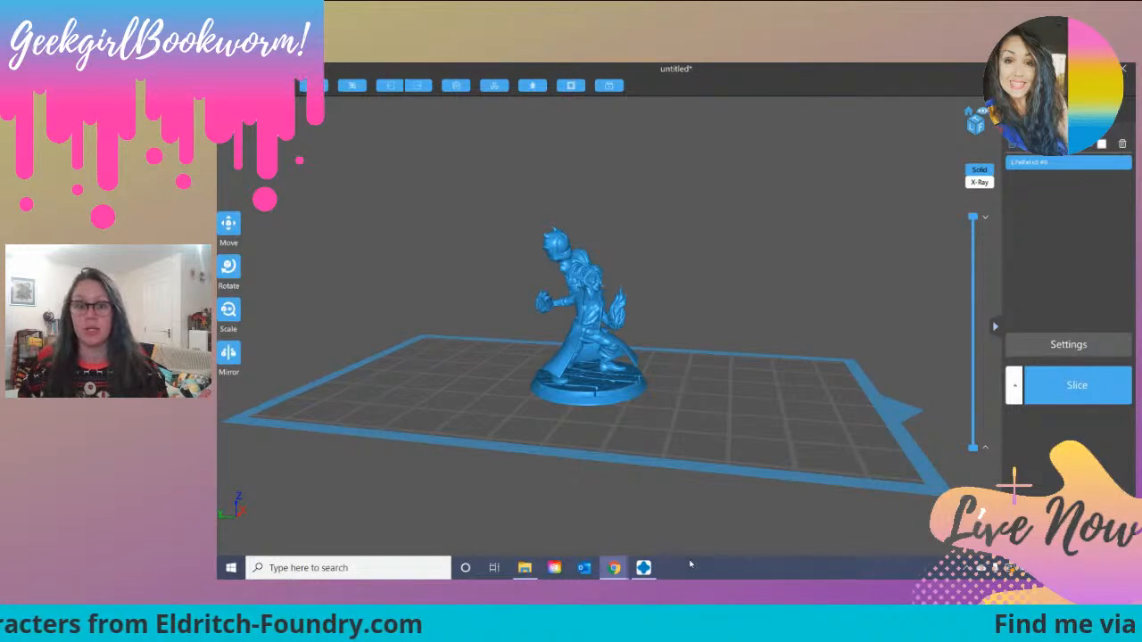
Step: Review the AnyCubic Photon-s profile's machine, resin, print, infill and advanced settings, then close them
mouse_move(647, 571)
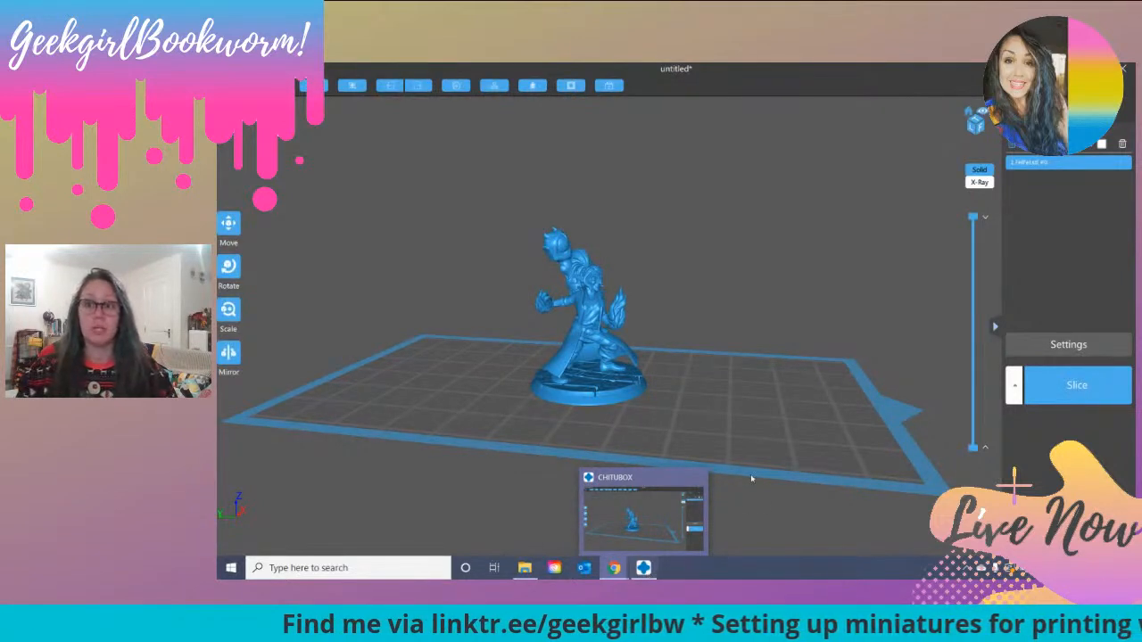
click(1090, 348)
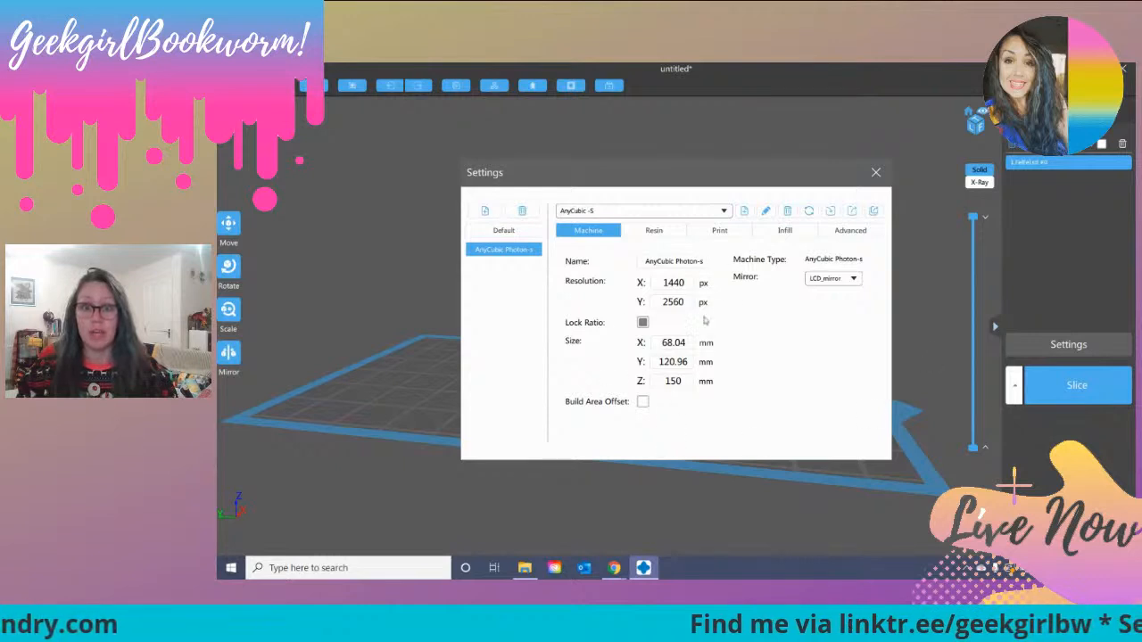
click(660, 236)
click(737, 238)
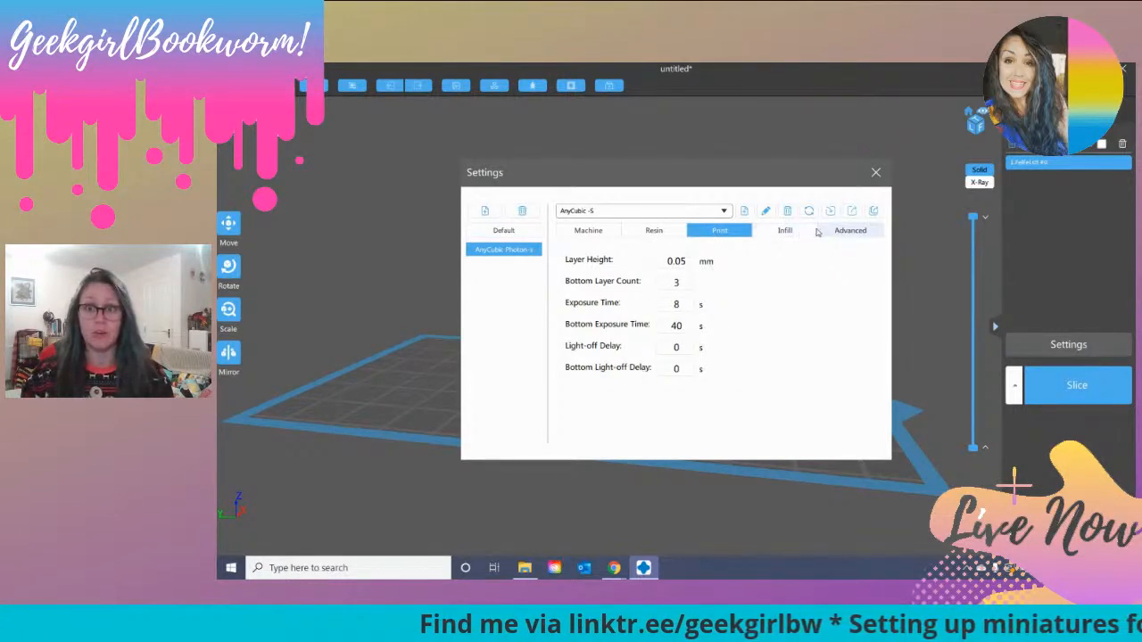
click(842, 233)
click(774, 232)
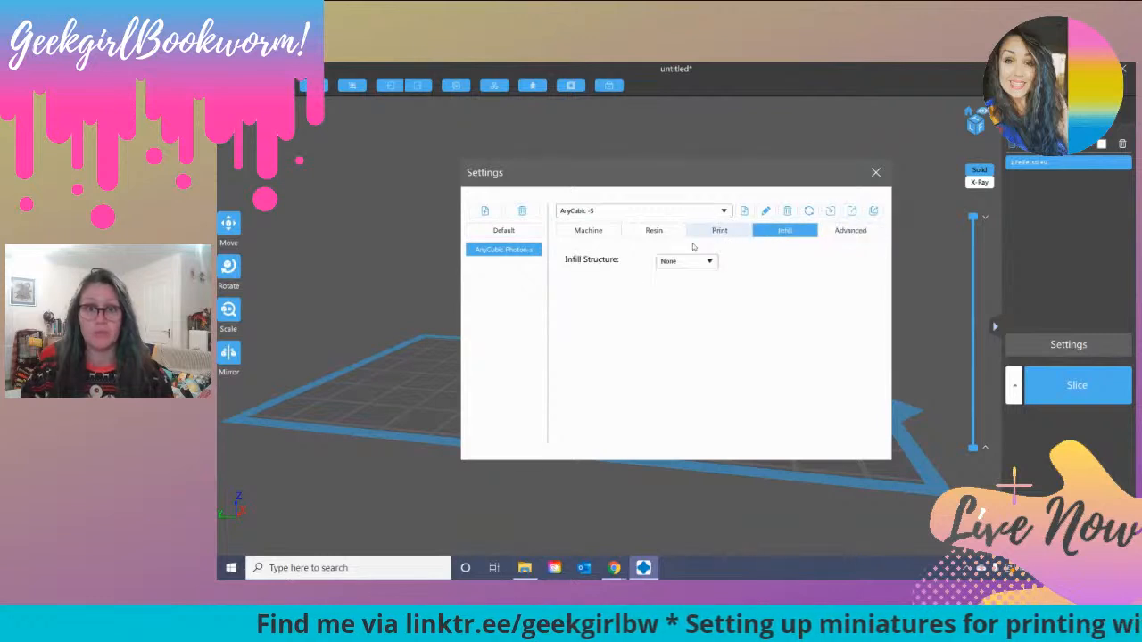
click(602, 236)
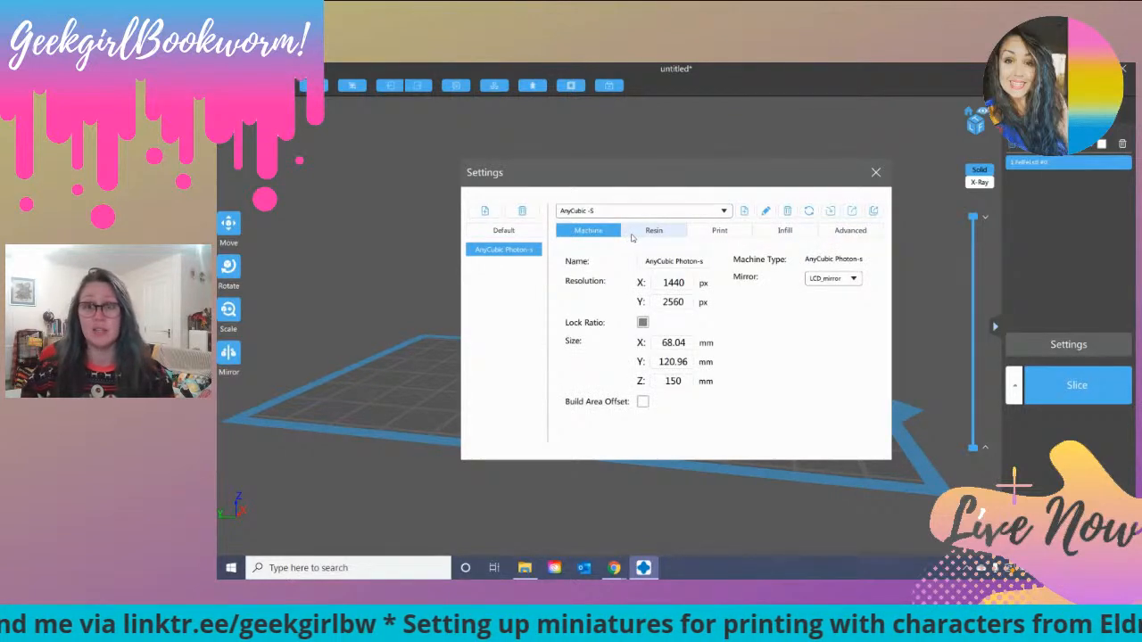
click(719, 232)
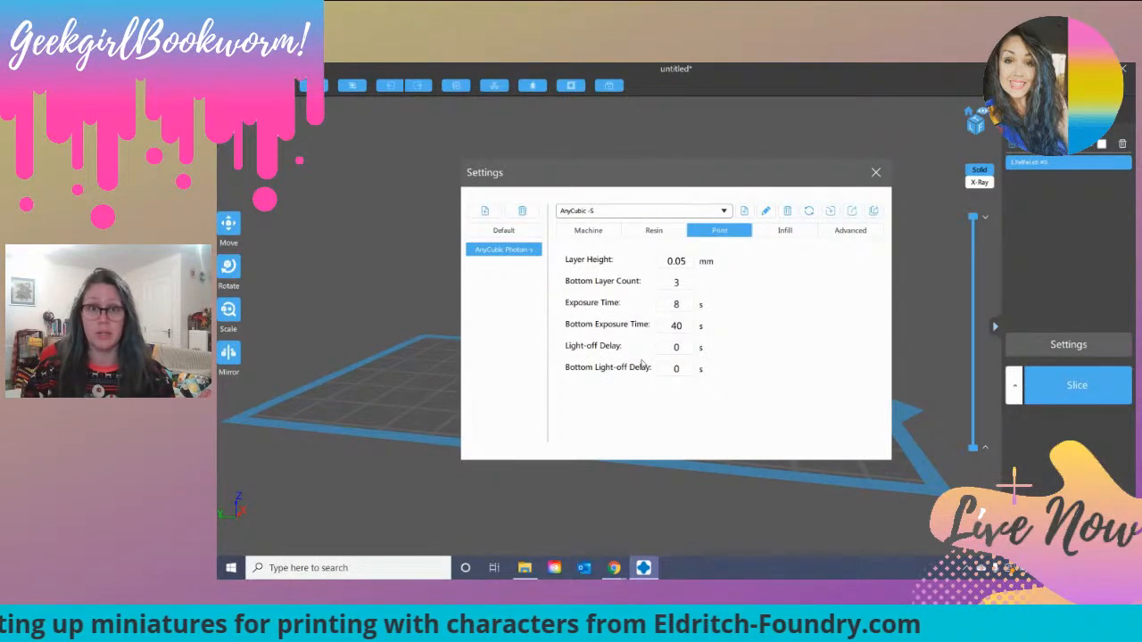
click(658, 235)
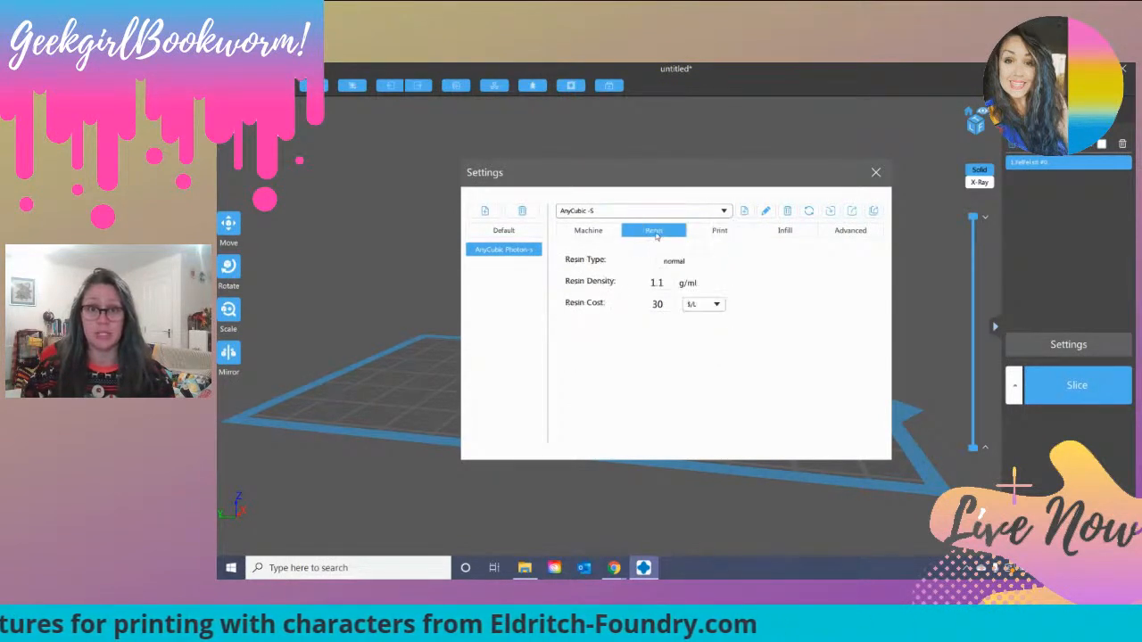
click(721, 231)
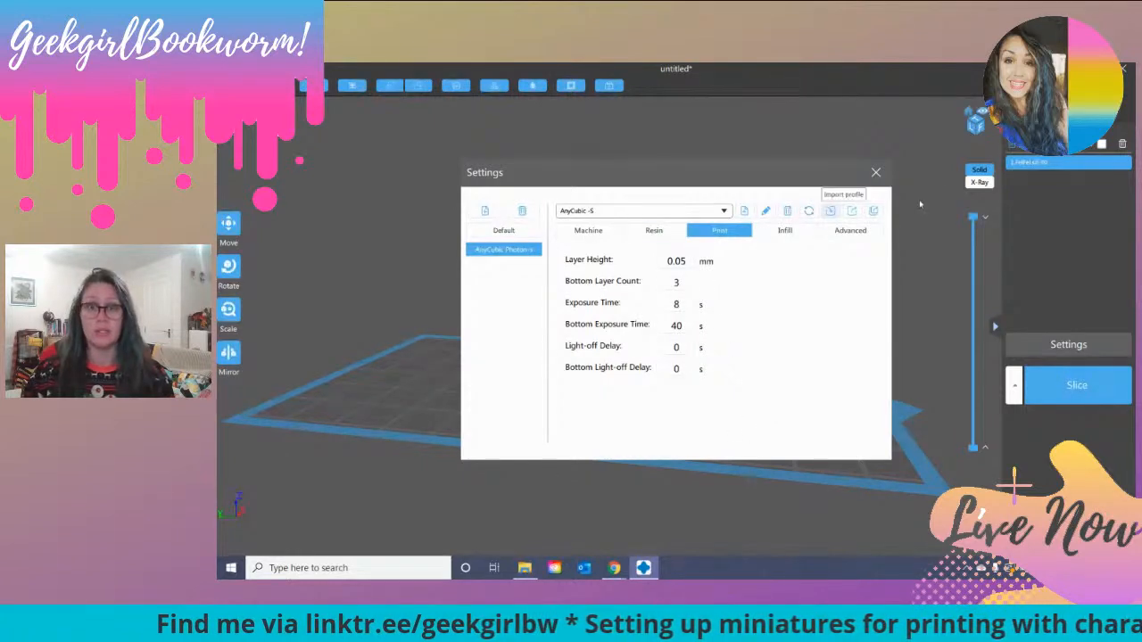
click(877, 172)
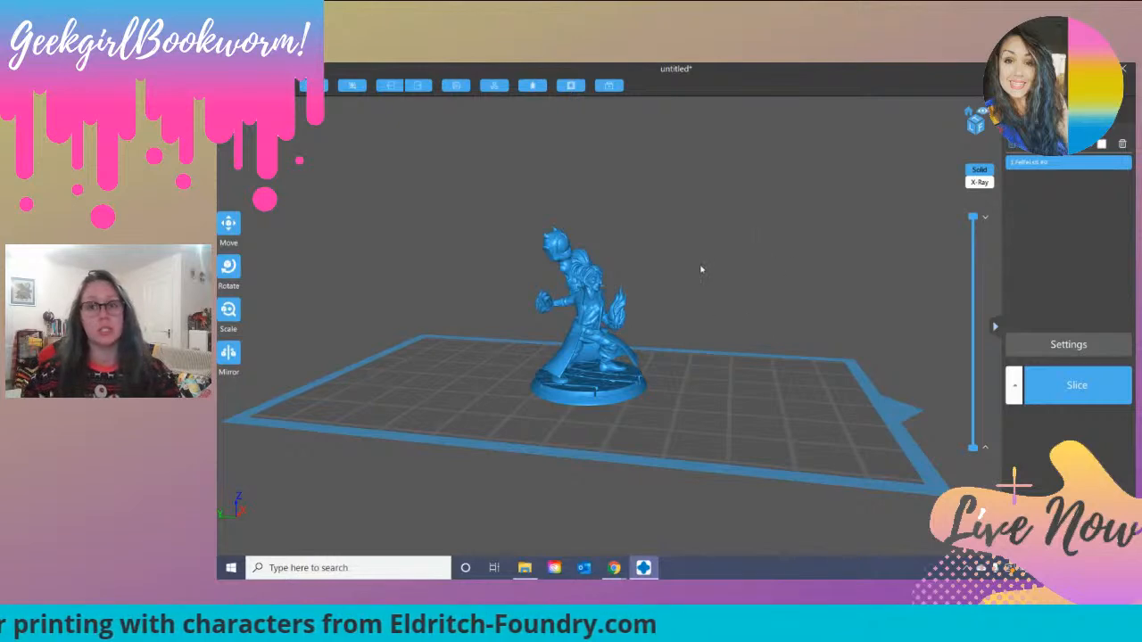
Step: Examine the miniature on the build plate from the front, back and sides
drag(709, 261, 550, 263)
scroll(665, 309, up, 5)
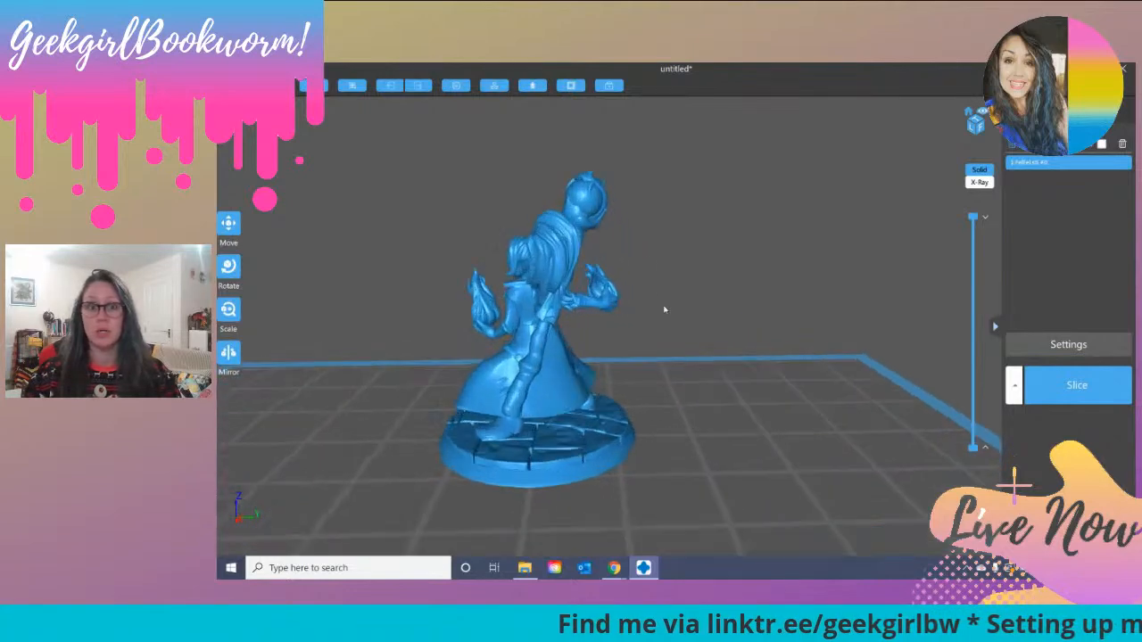
scroll(666, 308, down, 3)
drag(563, 338, 652, 308)
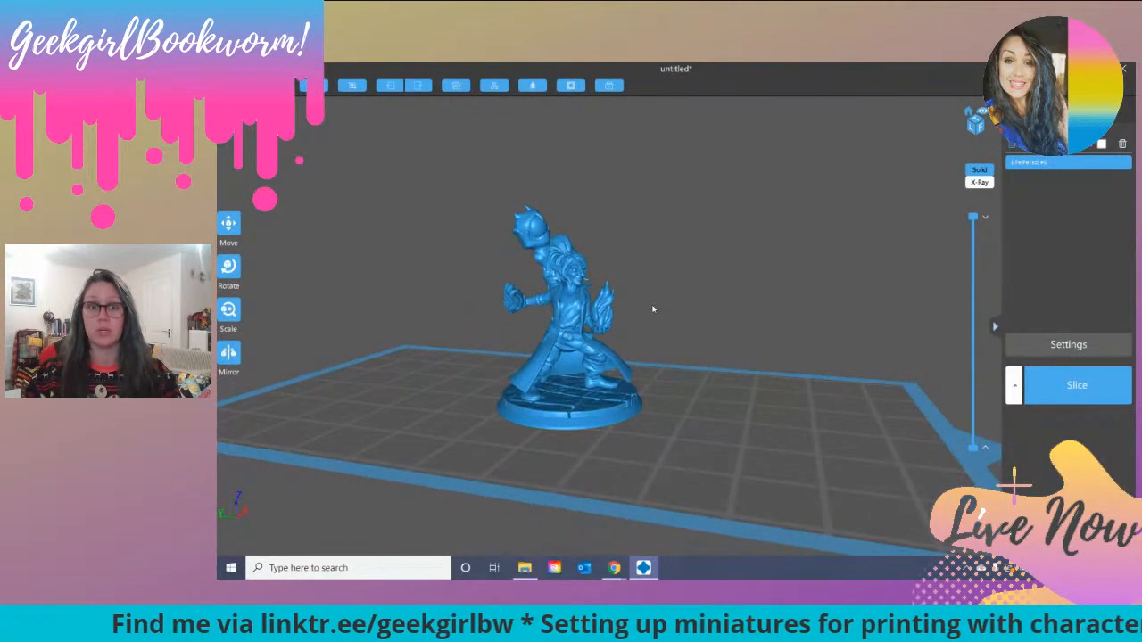
drag(659, 294, 569, 567)
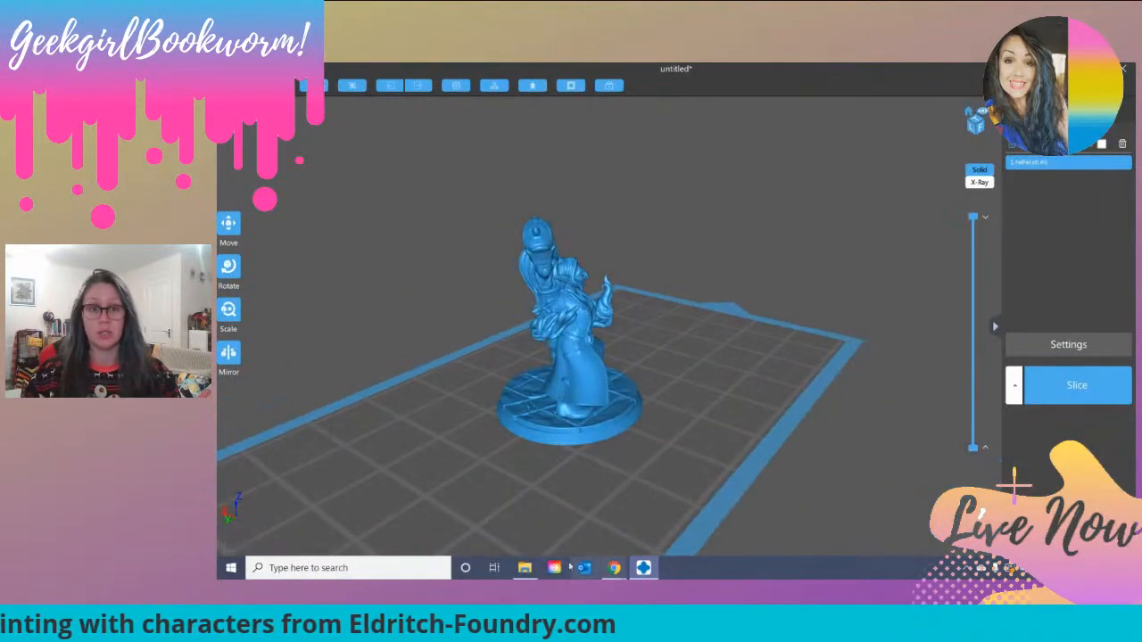
Step: Switch to the Eldritch Foundry page in Chrome, inspect the original miniature from another angle, and return to CHITUBOX
mouse_move(614, 568)
click(613, 508)
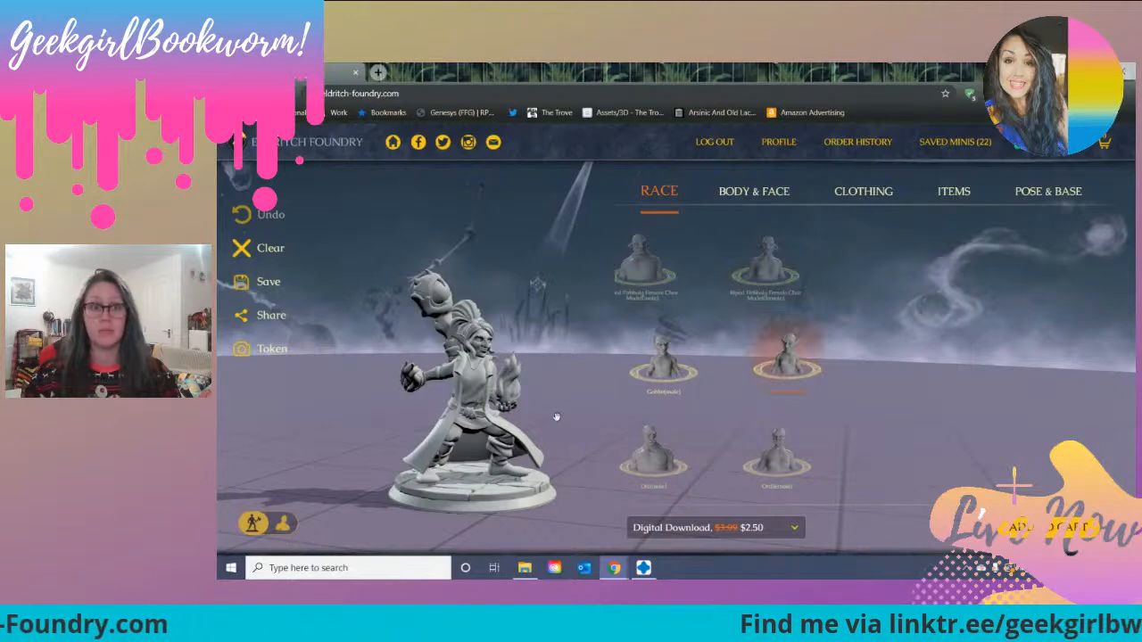
drag(602, 414, 380, 406)
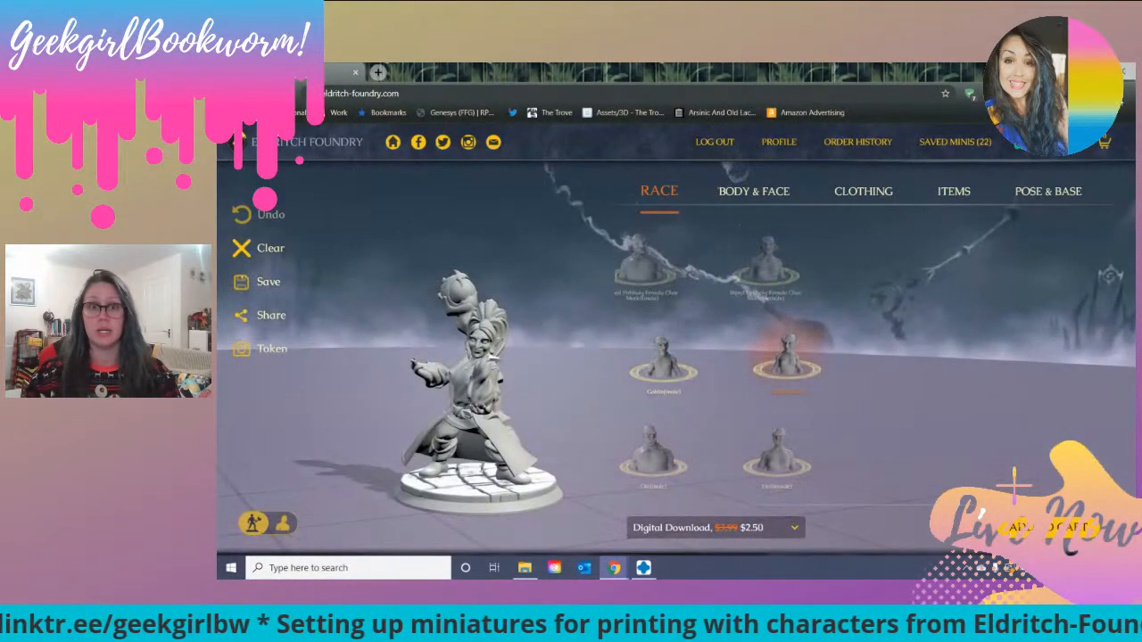
click(1068, 70)
Step: Lower the layer preview to layer 0, raise it to about layer 17, and examine the first layers of the miniature's base
right_drag(684, 362, 464, 345)
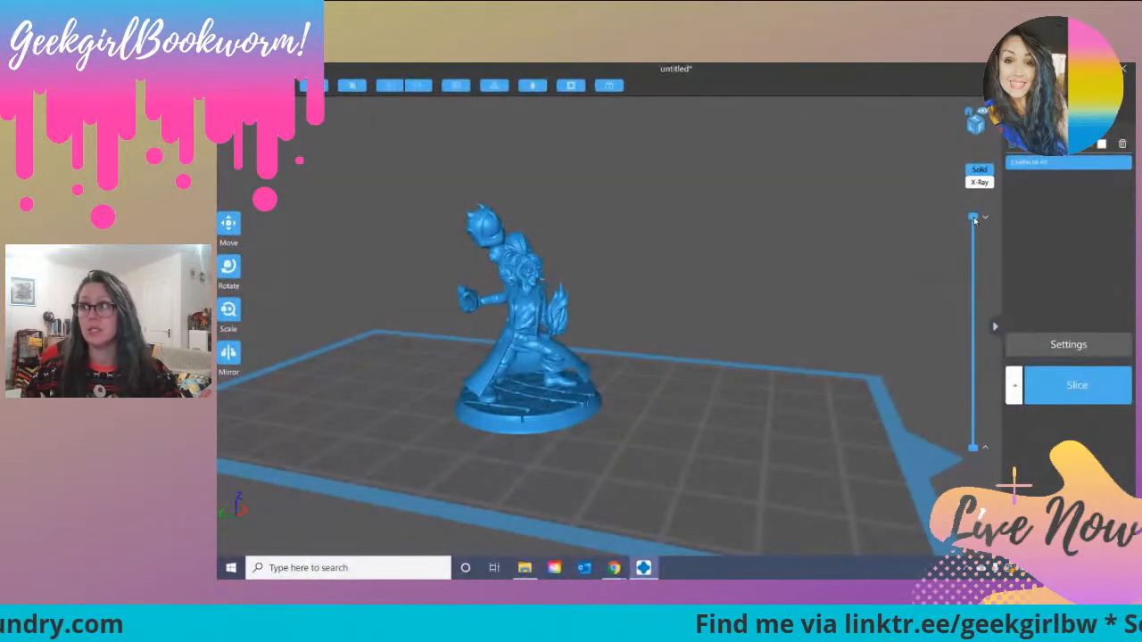
drag(973, 219, 972, 448)
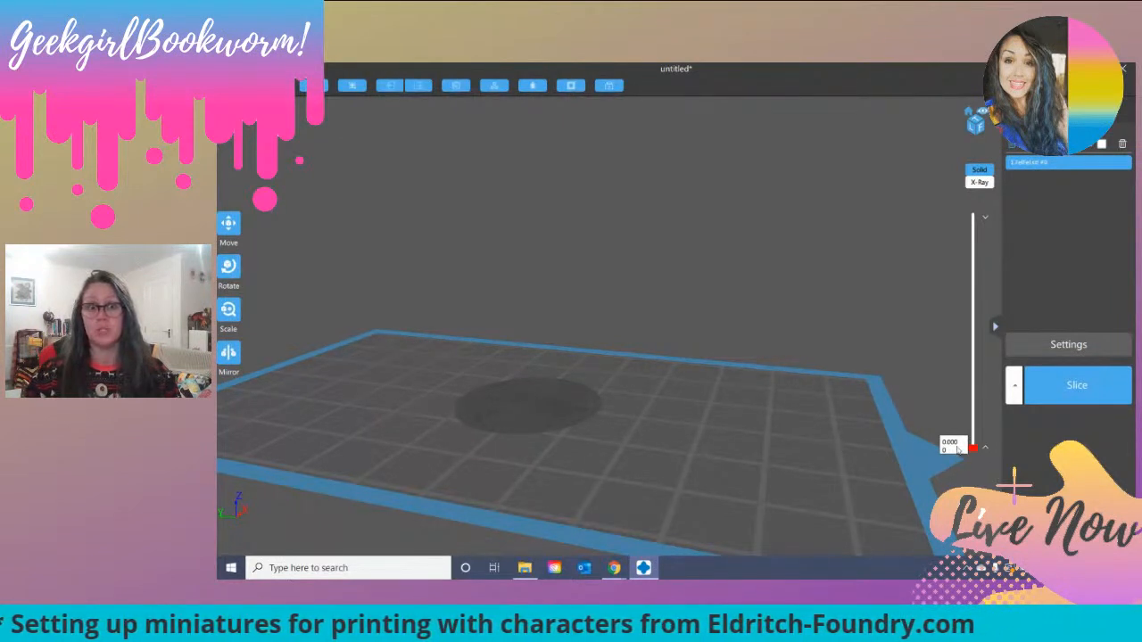
drag(957, 450, 960, 442)
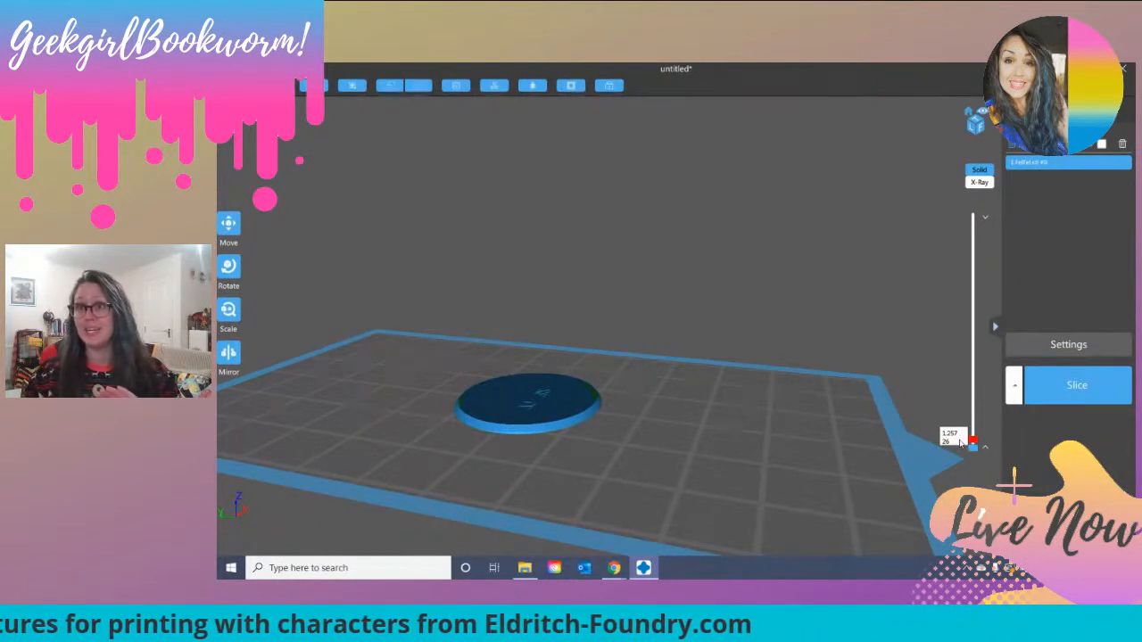
mouse_move(960, 442)
mouse_down()
mouse_move(968, 469)
mouse_move(972, 443)
mouse_up()
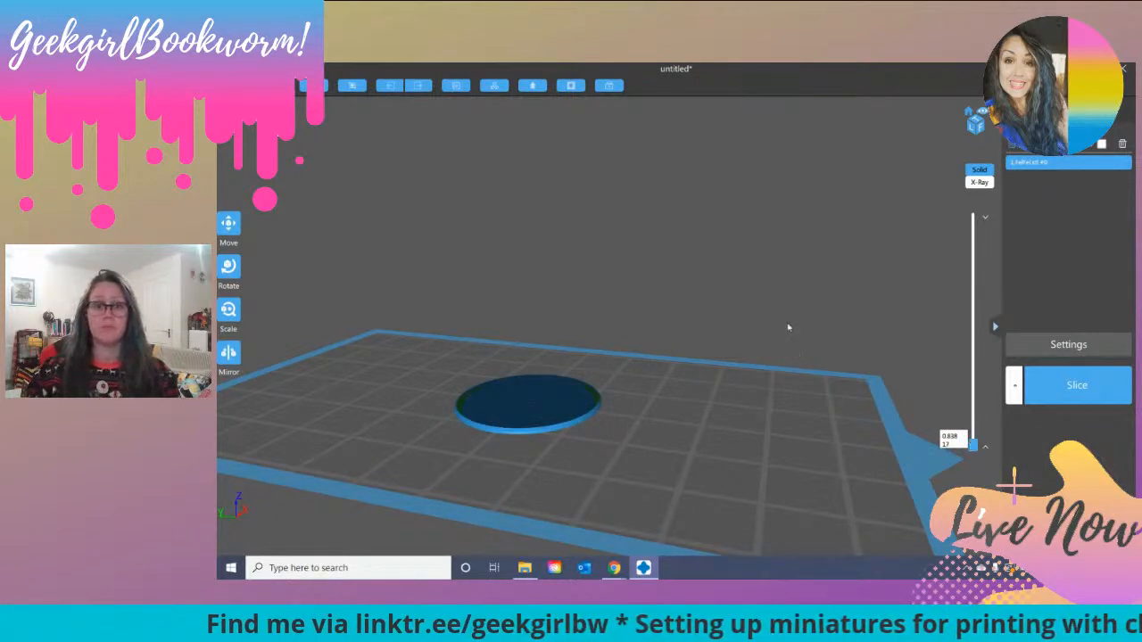
mouse_move(764, 369)
right_down()
mouse_move(772, 333)
mouse_move(767, 379)
right_up()
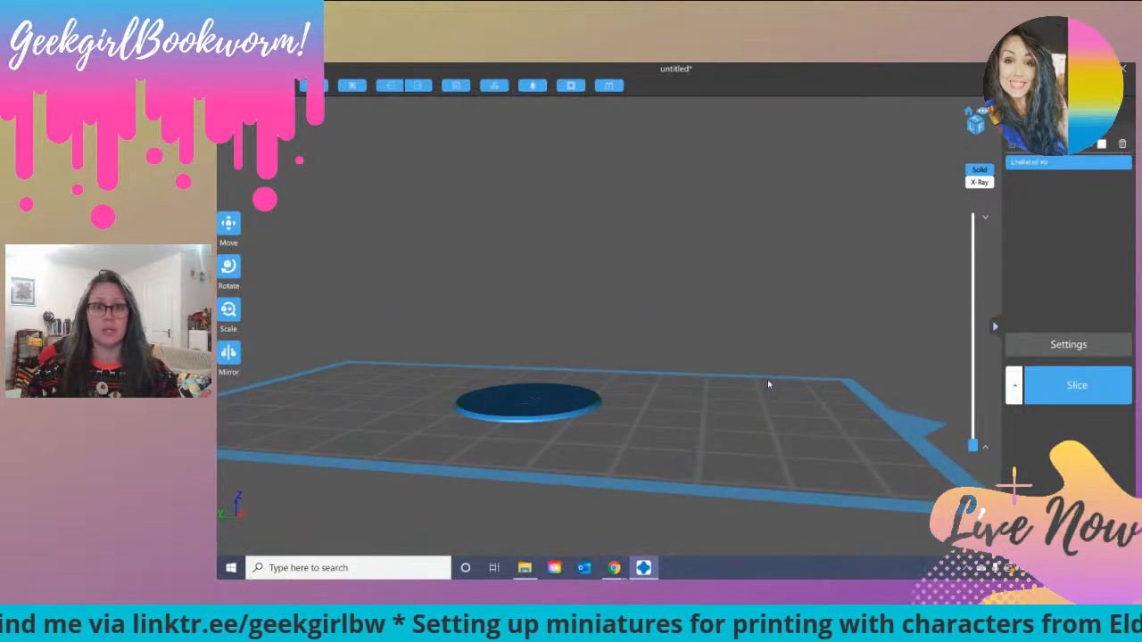
scroll(767, 379, down, 4)
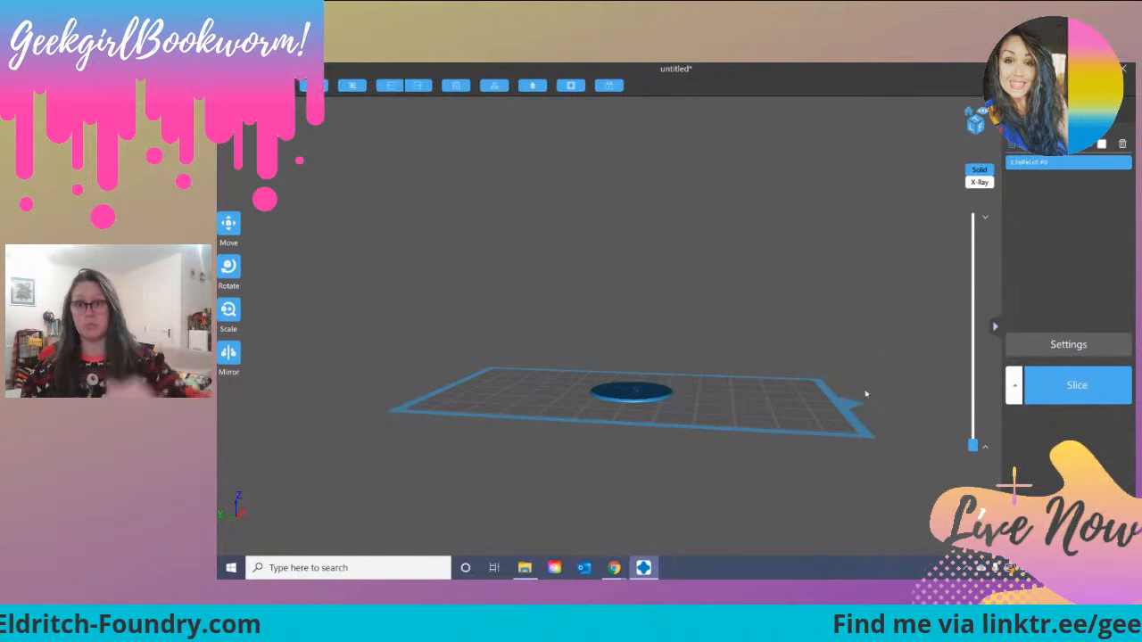
drag(869, 377, 675, 409)
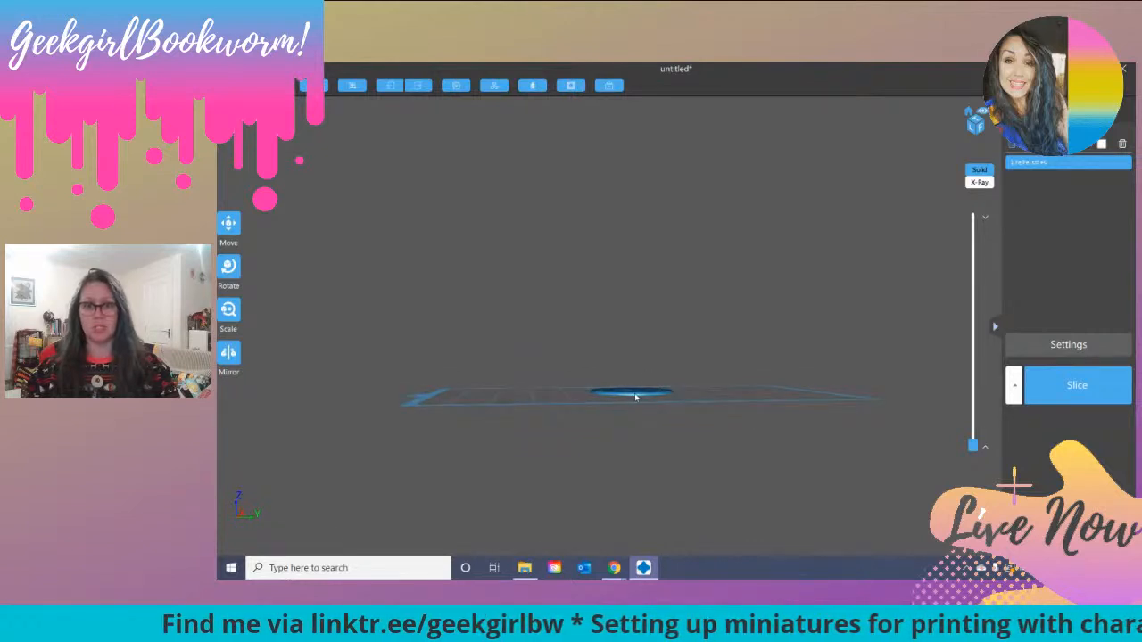
Step: Restart the layer preview from layer 0 and raise it to about layer 112 to examine the base and feet
mouse_move(973, 445)
mouse_down()
mouse_move(985, 215)
mouse_move(976, 460)
mouse_up()
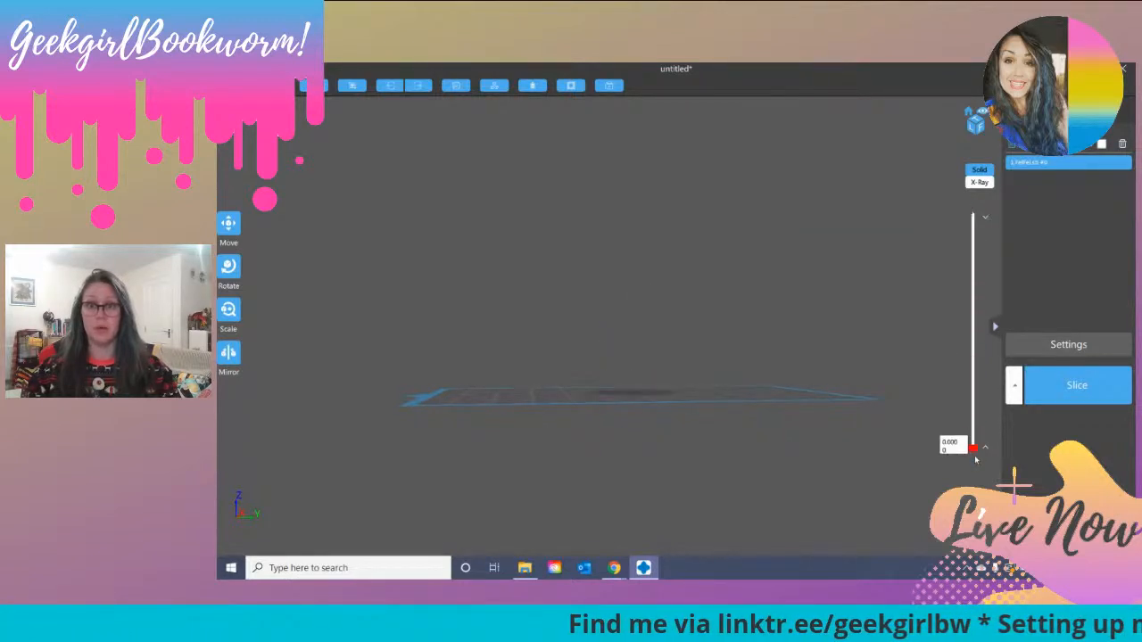
drag(642, 456, 793, 453)
drag(973, 448, 974, 441)
drag(973, 437, 973, 408)
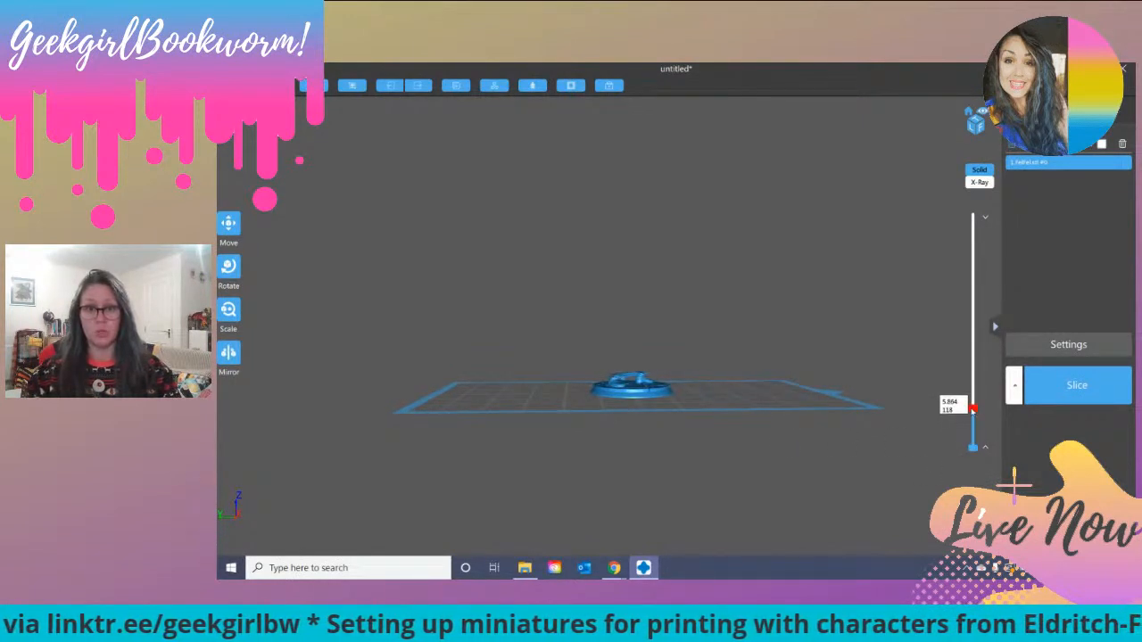
scroll(691, 458, up, 4)
scroll(690, 457, down, 1)
right_drag(683, 432, 713, 434)
drag(972, 408, 972, 412)
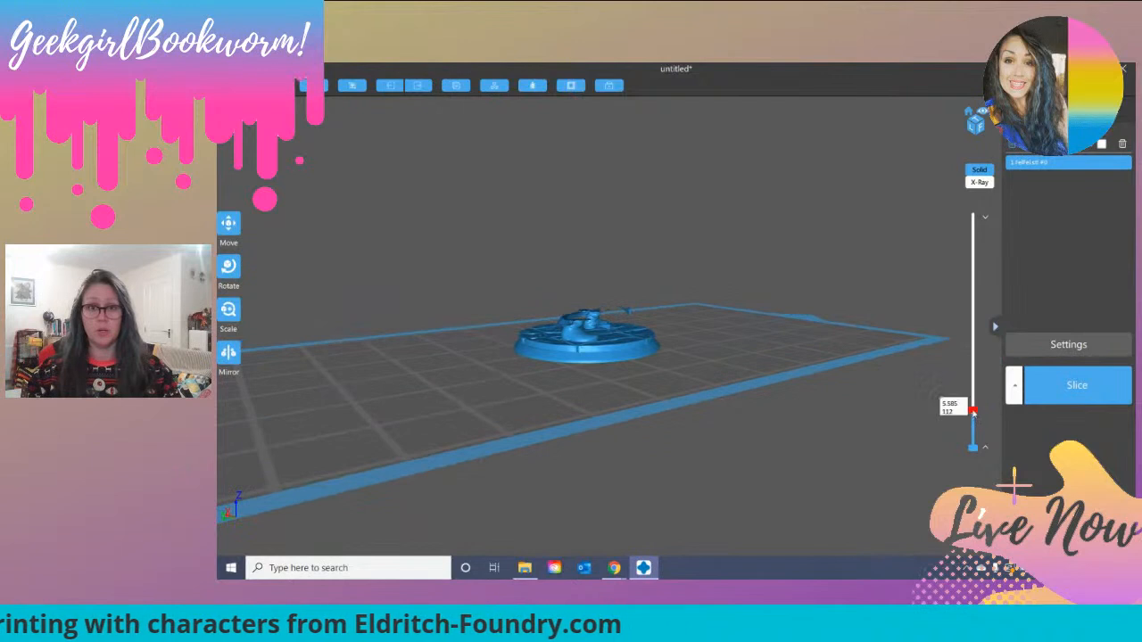
Step: Raise the layer preview through about layers 142 and 320 to full height, examining the cloak and hands
scroll(685, 436, up, 3)
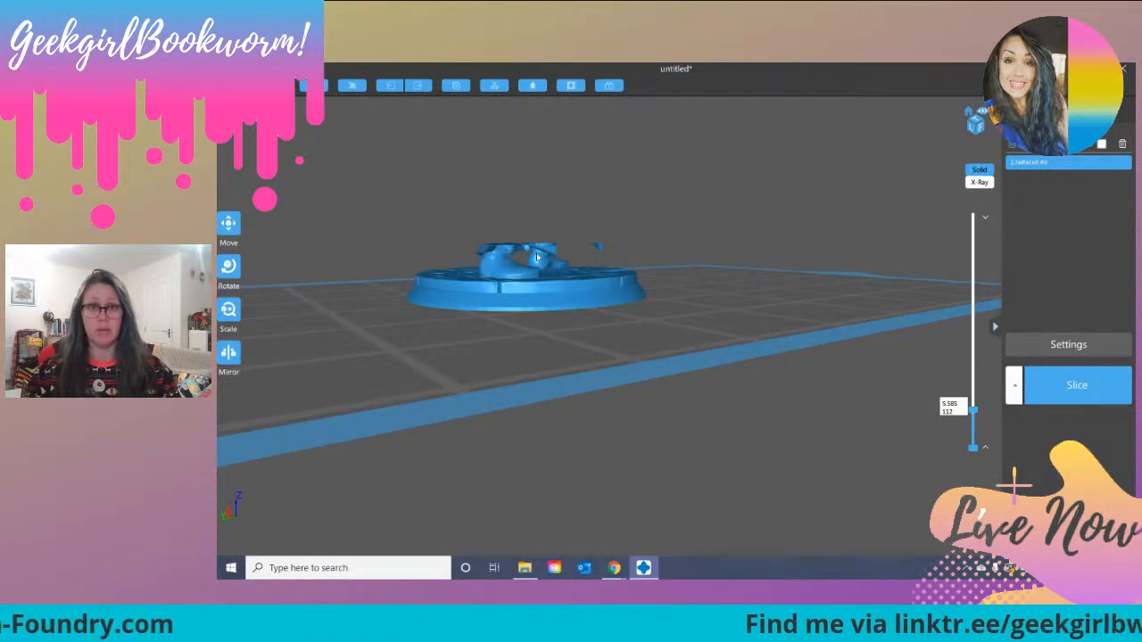
drag(974, 412, 973, 401)
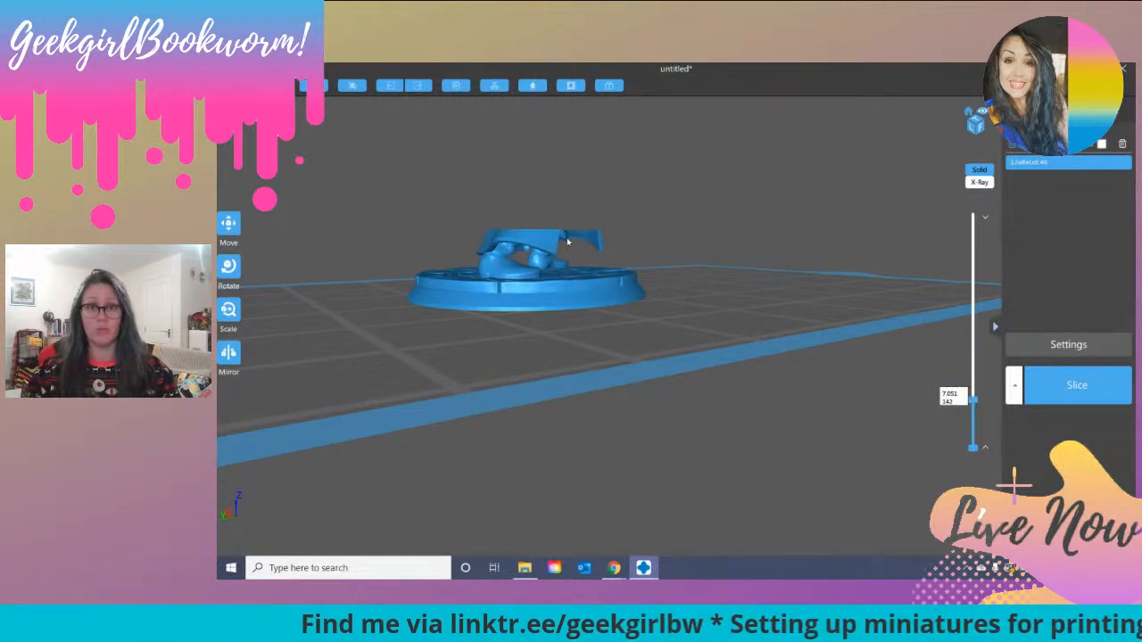
right_drag(688, 235, 638, 238)
drag(974, 401, 986, 338)
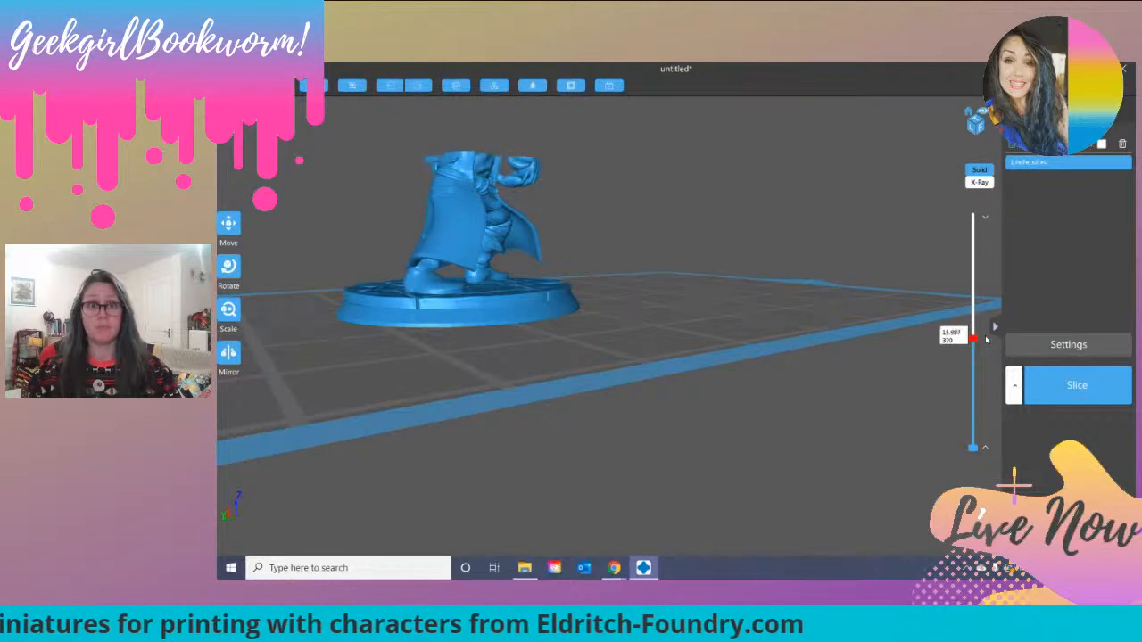
drag(678, 196, 860, 334)
drag(973, 335, 973, 216)
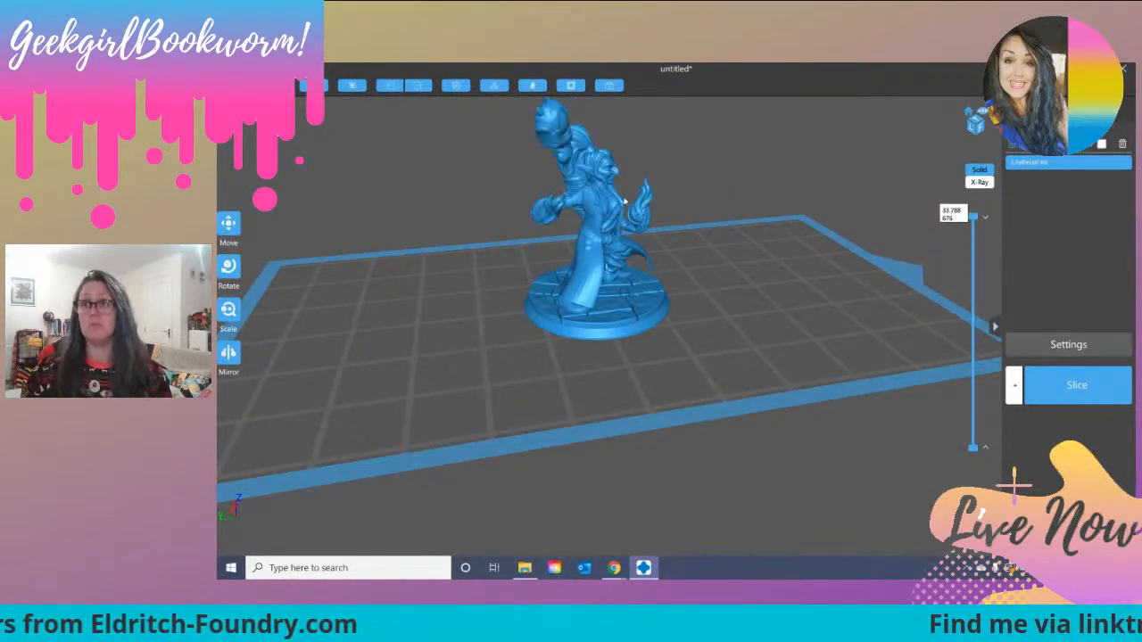
Step: Open the support settings for the miniature and examine its overhangs and the underside of its raised base
drag(758, 242, 635, 174)
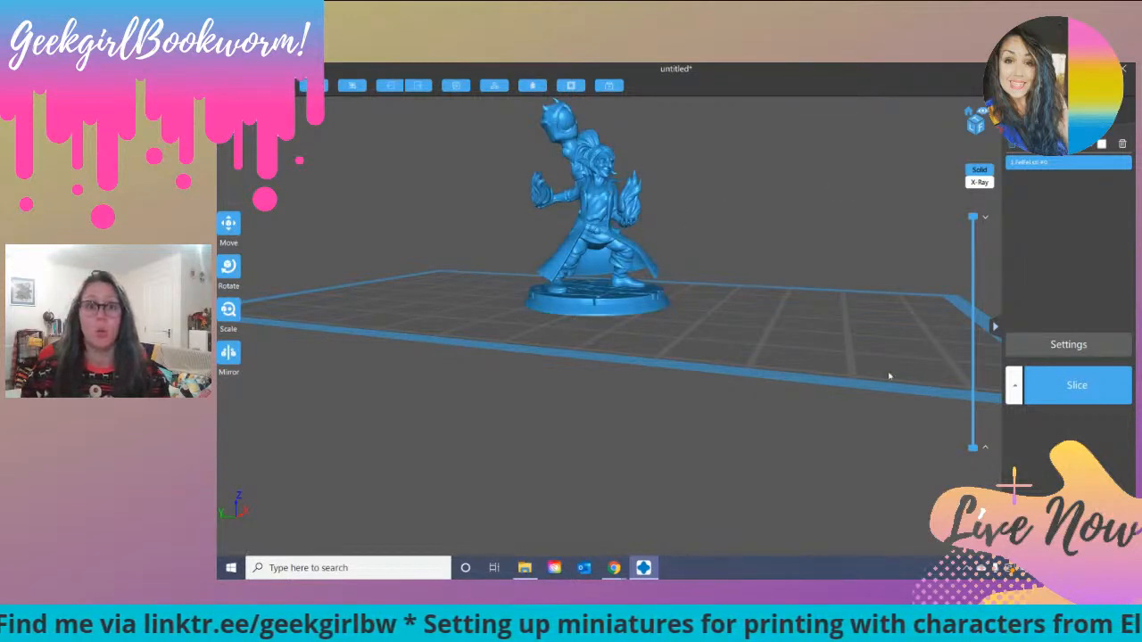
scroll(811, 321, up, 6)
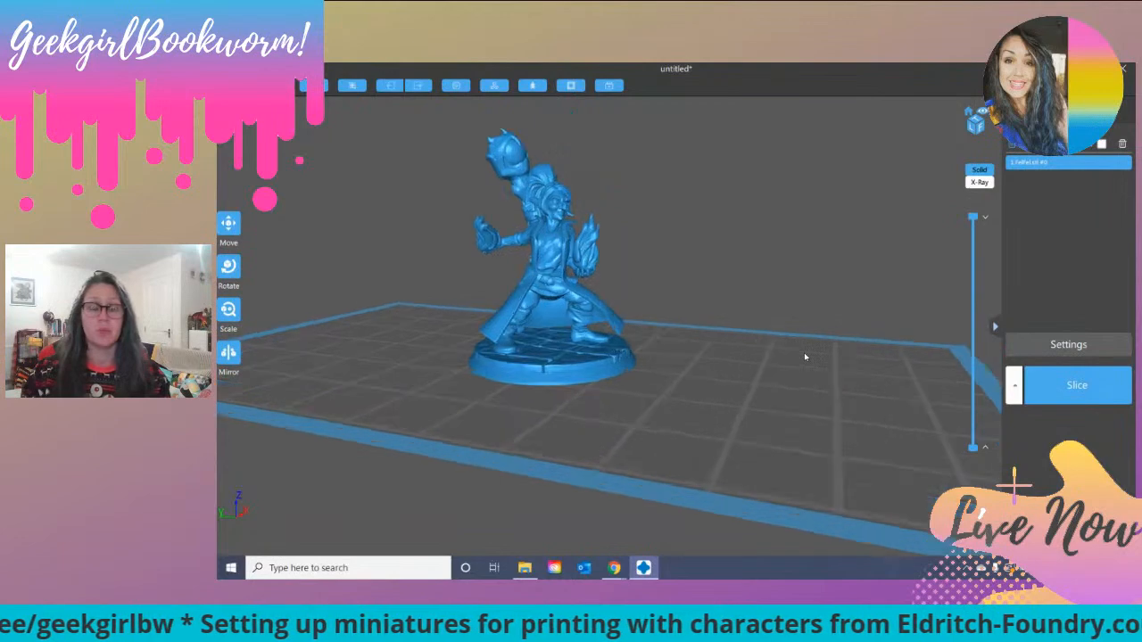
scroll(803, 352, down, 4)
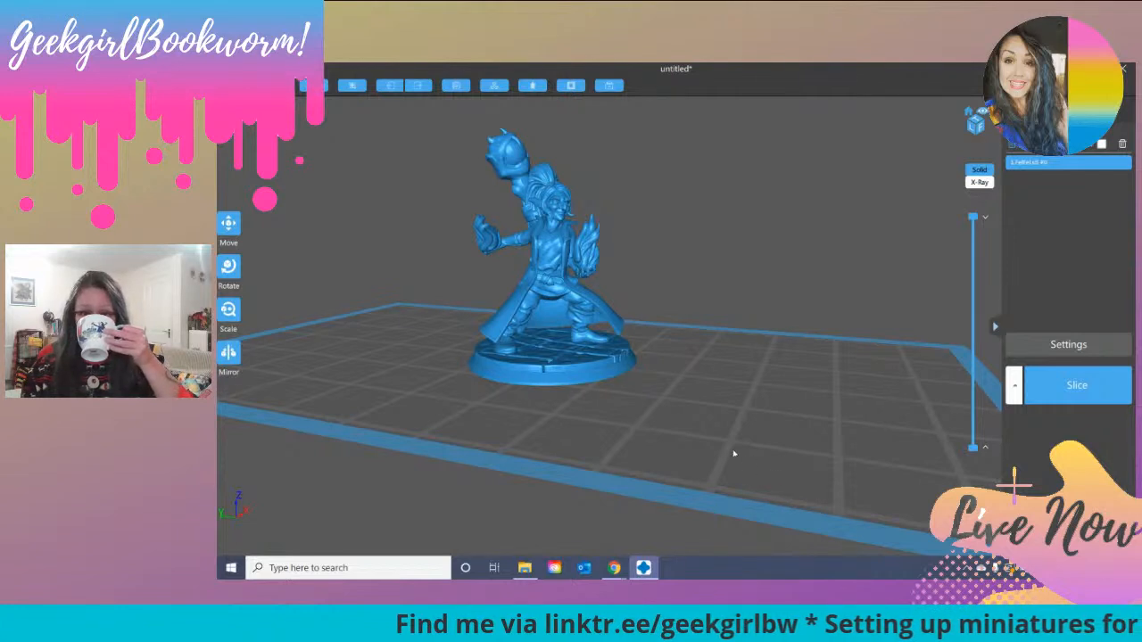
click(1093, 116)
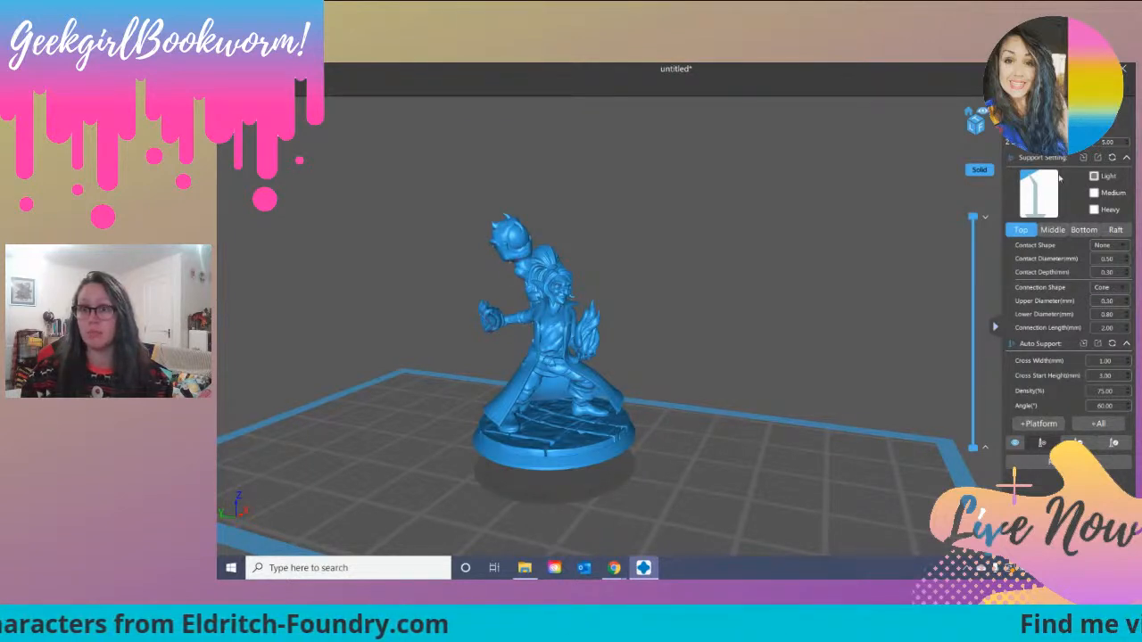
right_drag(703, 334, 731, 325)
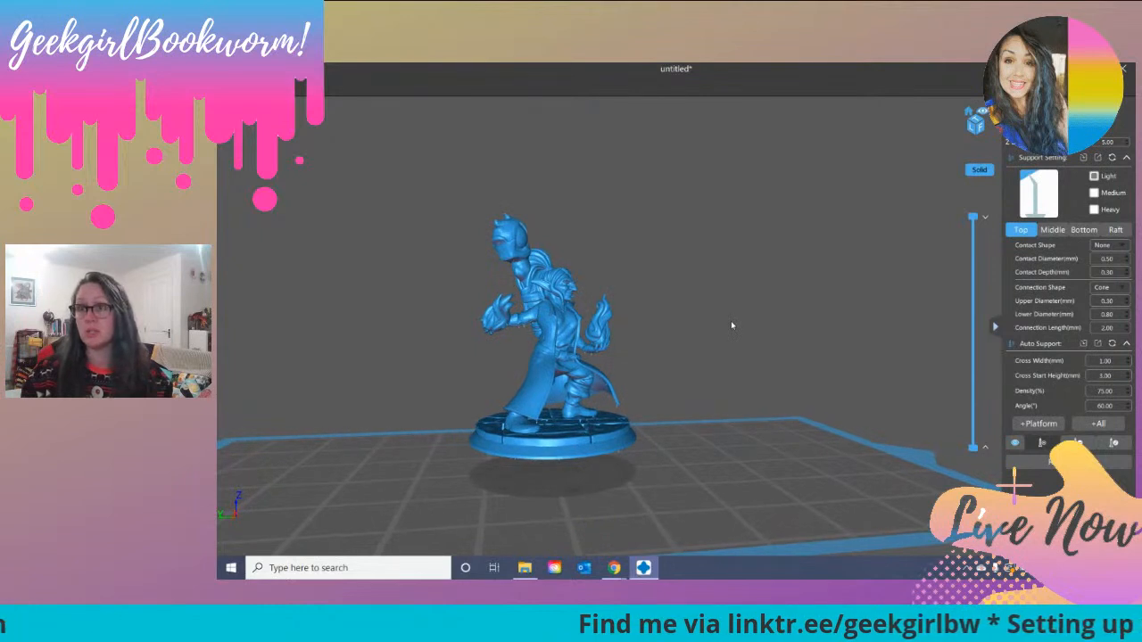
mouse_move(731, 325)
right_down()
mouse_move(740, 304)
mouse_move(748, 315)
right_up()
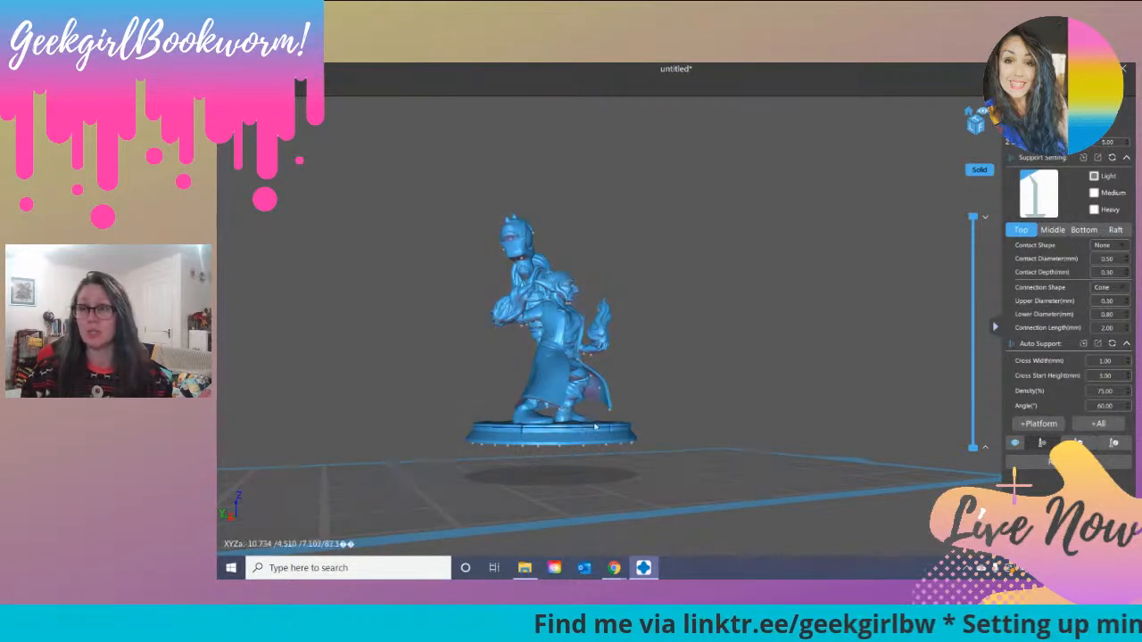
mouse_move(760, 348)
right_down()
mouse_move(754, 365)
mouse_move(753, 351)
right_up()
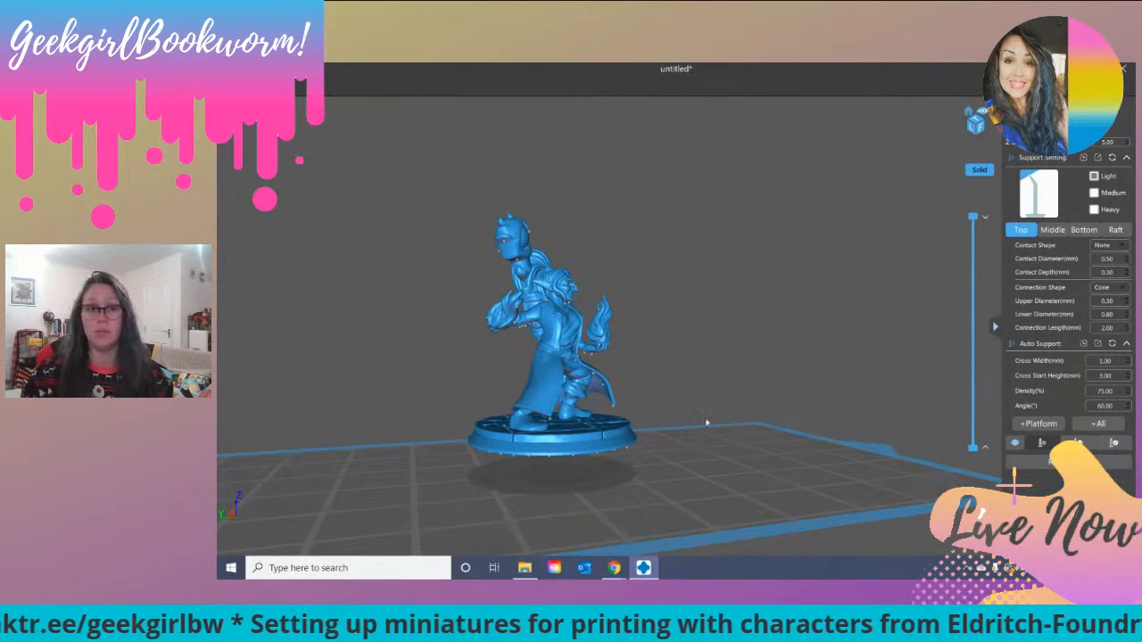
Step: Examine the miniature's overhangs around the cloak, arms, hands and the underside of its raised base
drag(697, 362, 622, 373)
scroll(622, 373, up, 5)
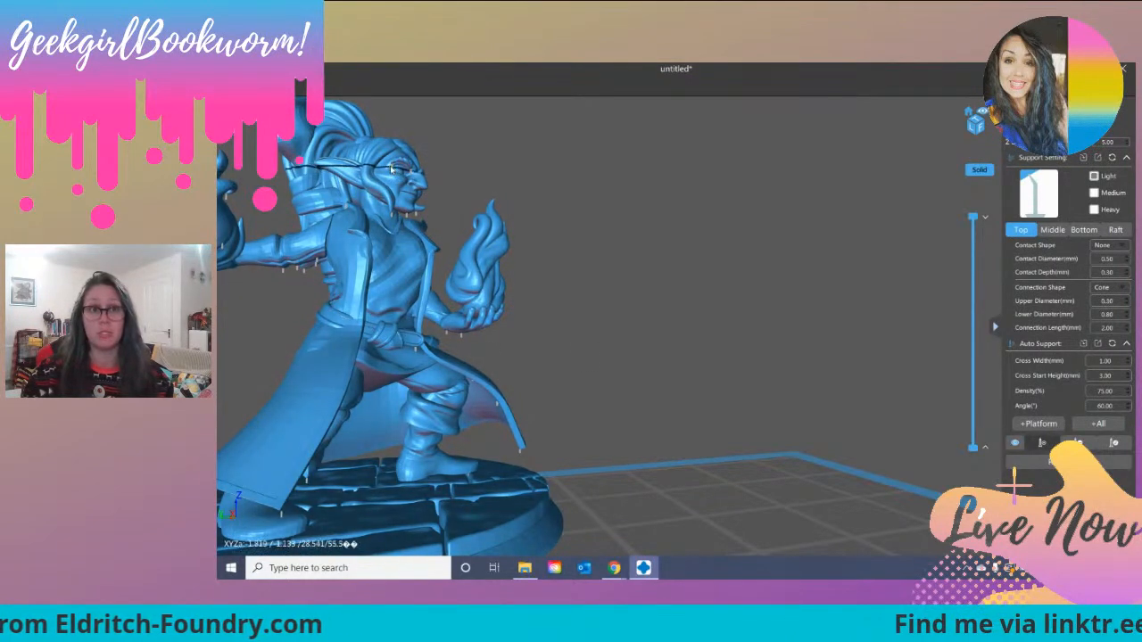
scroll(568, 380, down, 4)
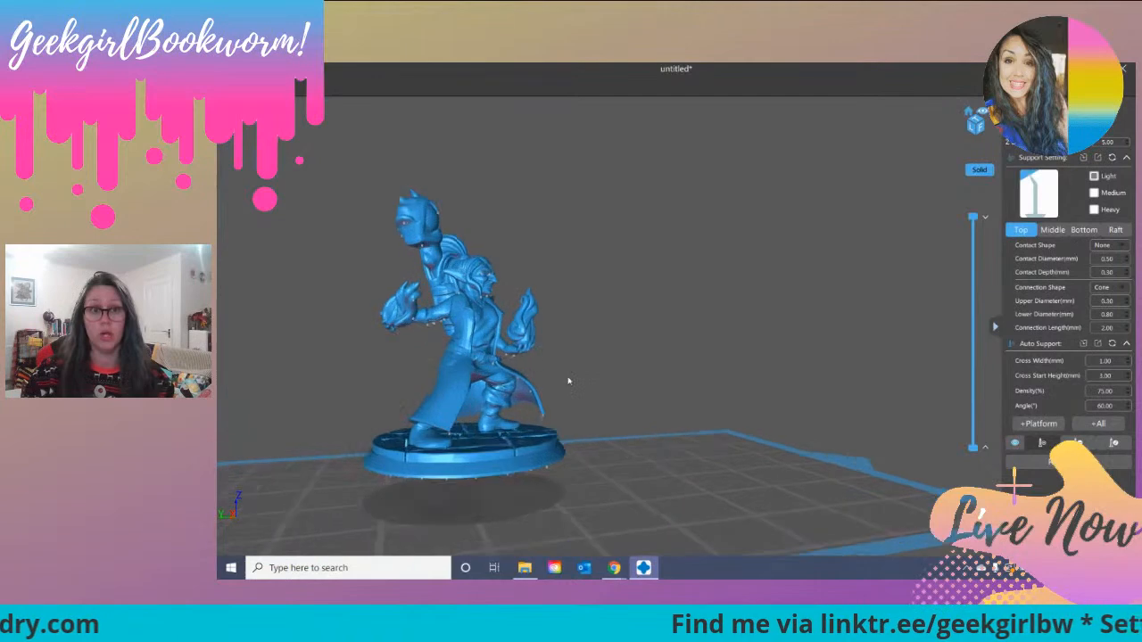
scroll(568, 381, up, 1)
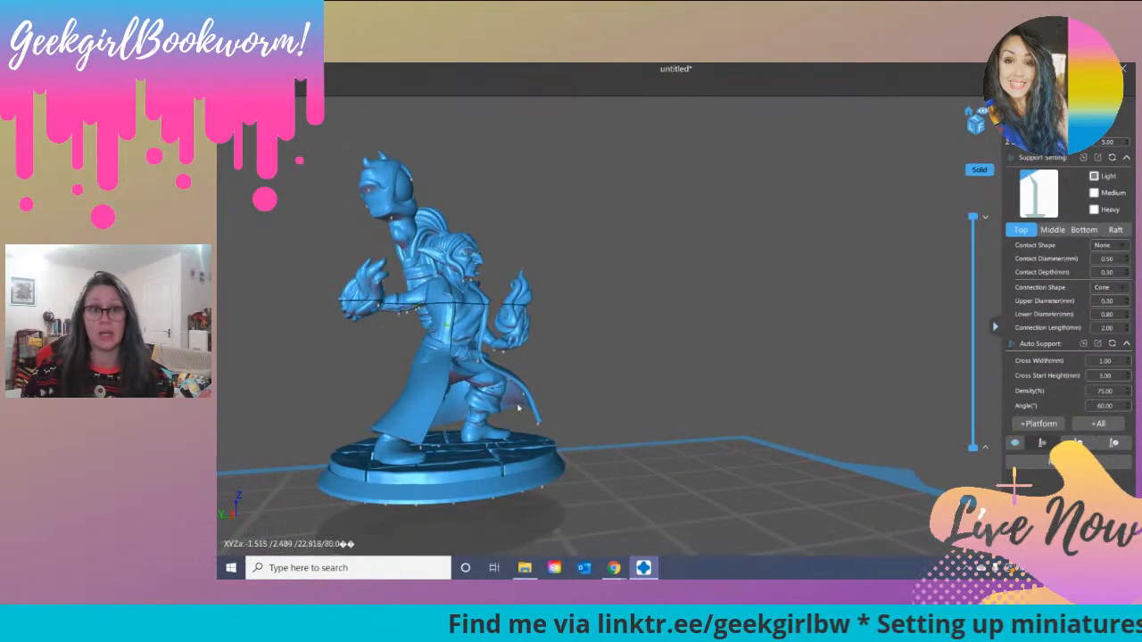
right_drag(602, 358, 665, 342)
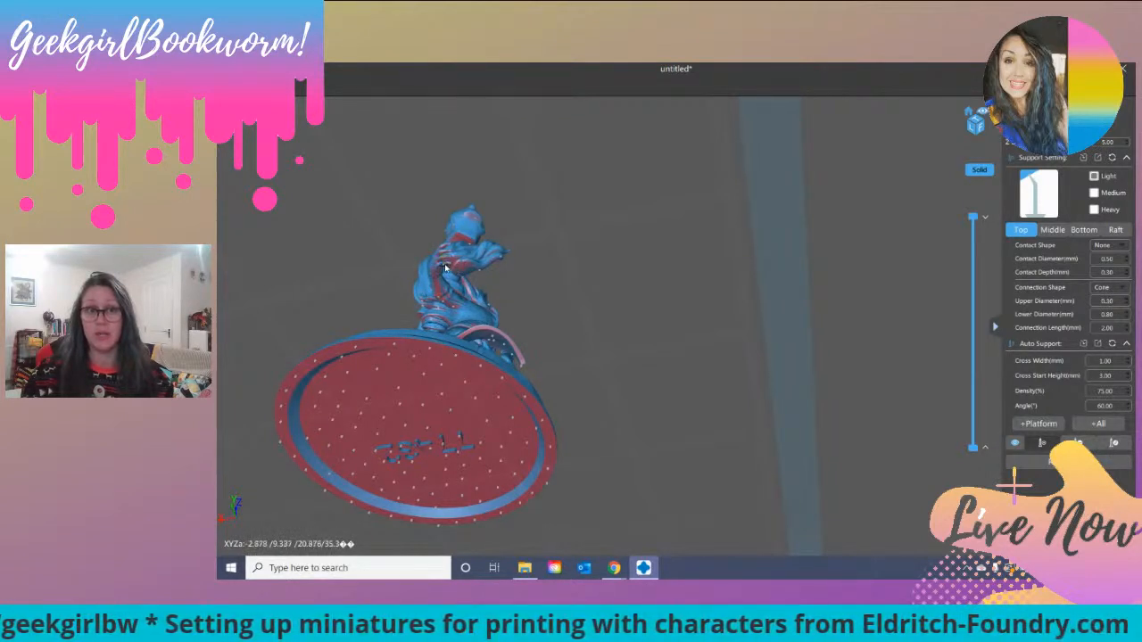
right_drag(446, 269, 481, 411)
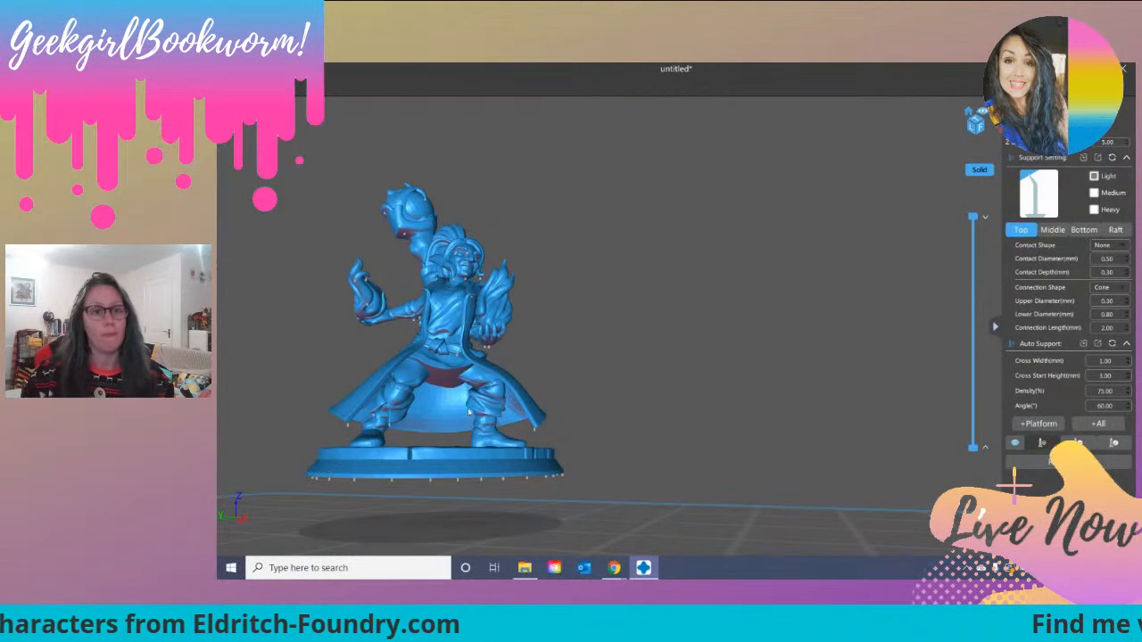
middle_drag(584, 360, 656, 346)
scroll(655, 346, down, 3)
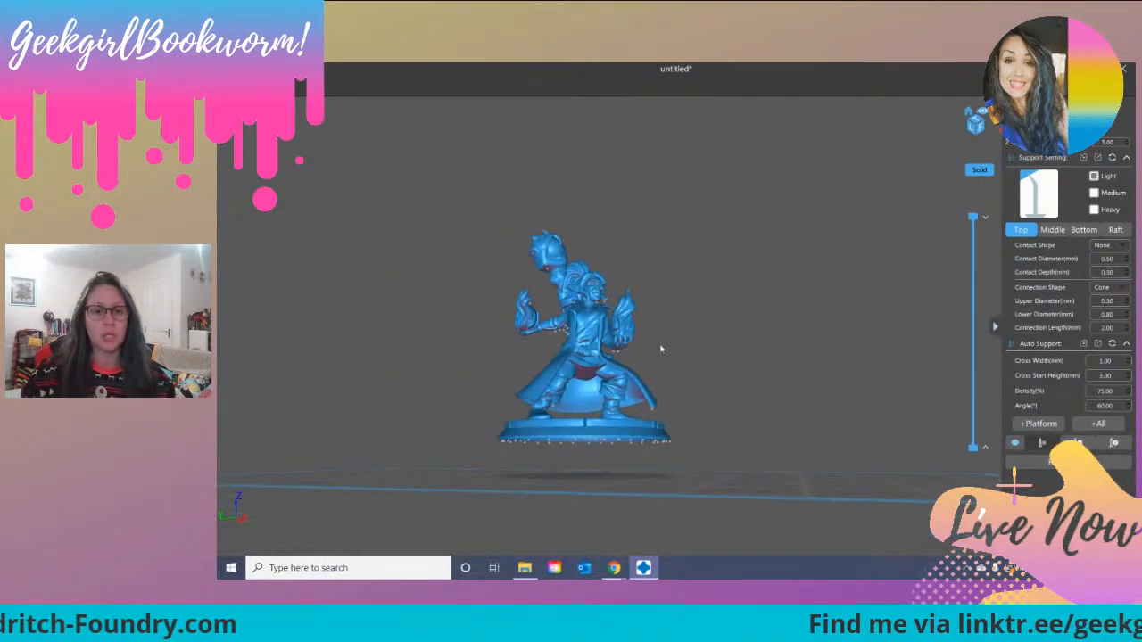
right_drag(677, 358, 676, 364)
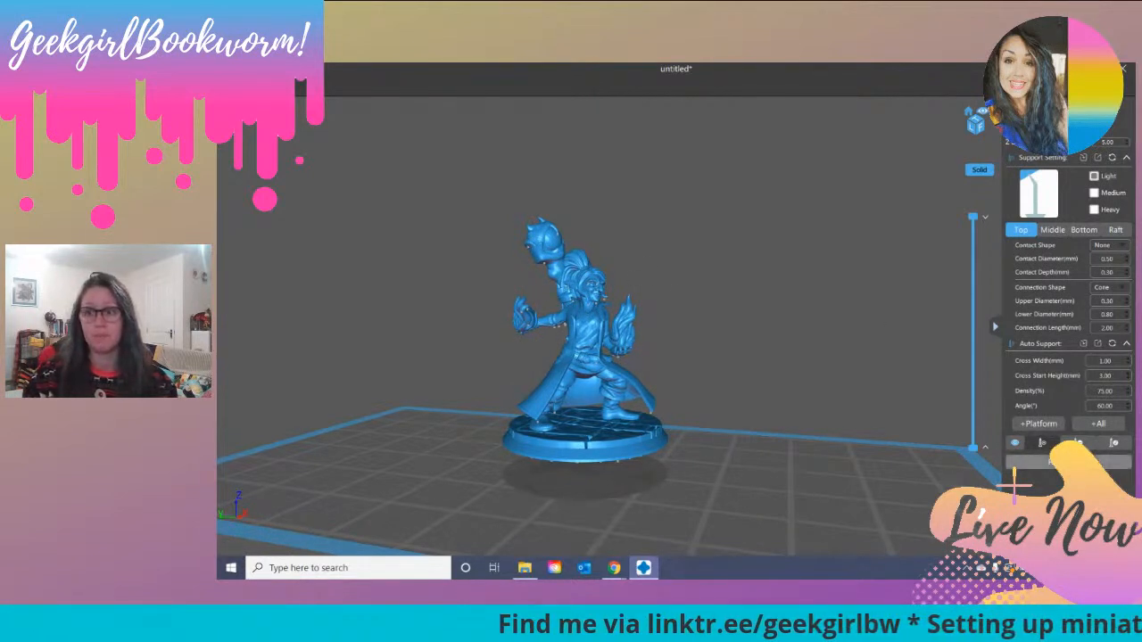
Step: Generate light platform supports under the miniature's base at 75% density and examine them from the side and front
click(1040, 425)
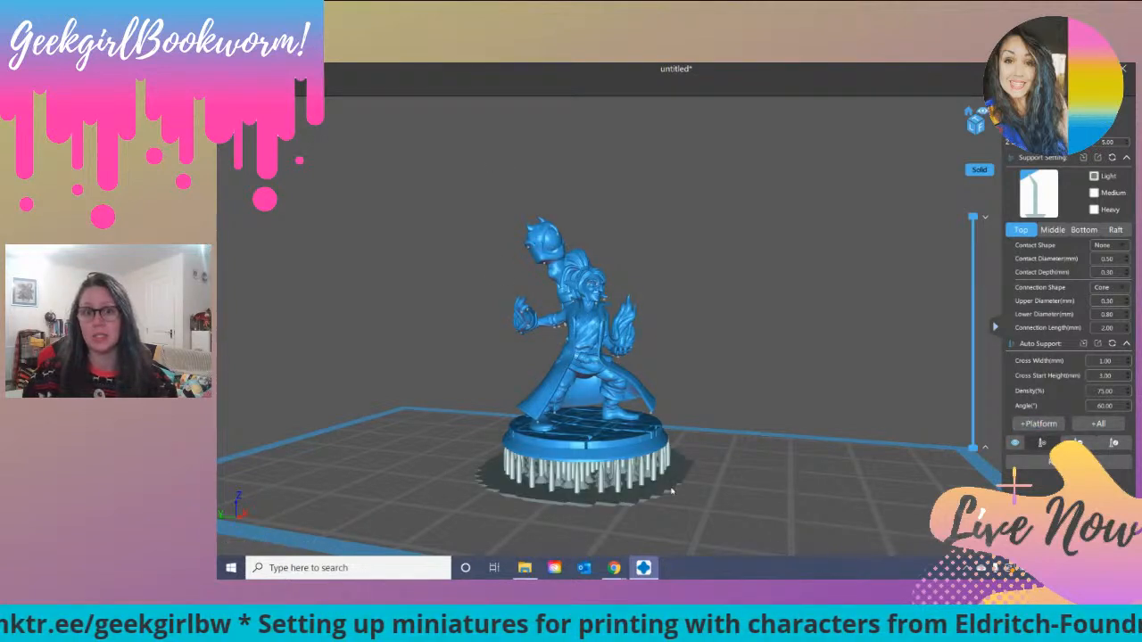
drag(657, 514, 667, 441)
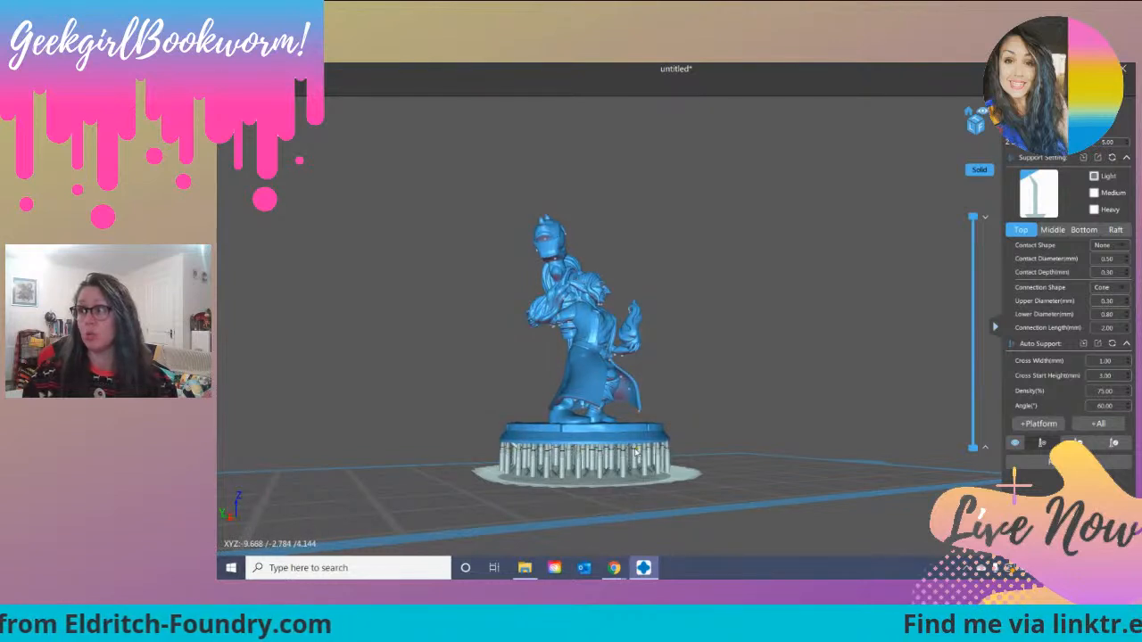
drag(635, 453, 490, 333)
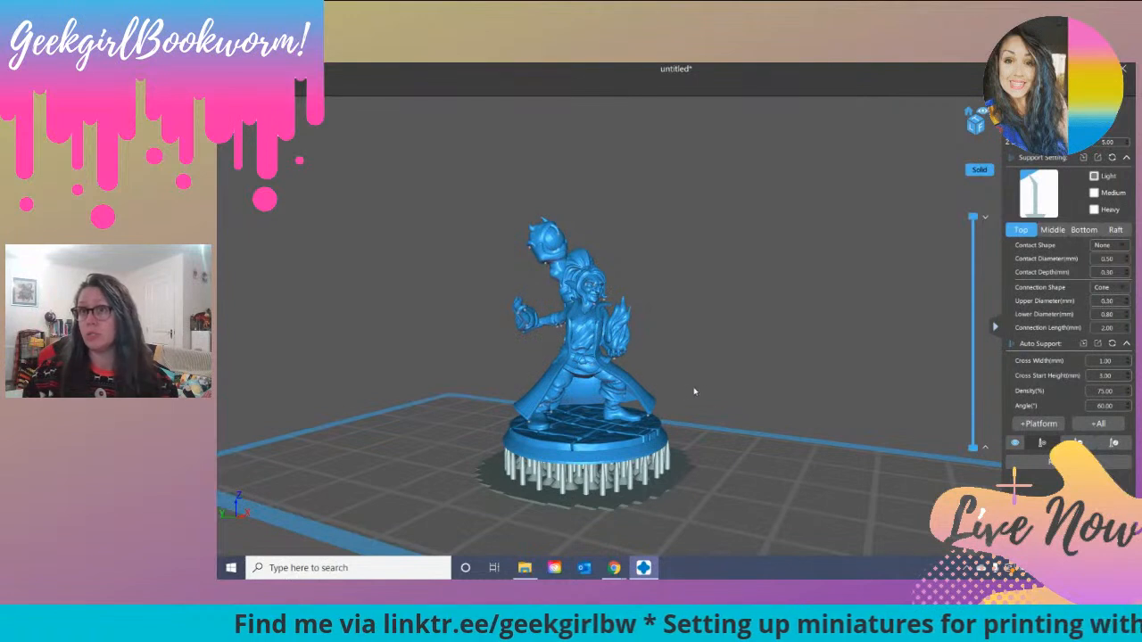
Step: Add individual light supports beneath the miniature's hand and from the base up to the low point beside its leg
drag(714, 368, 752, 352)
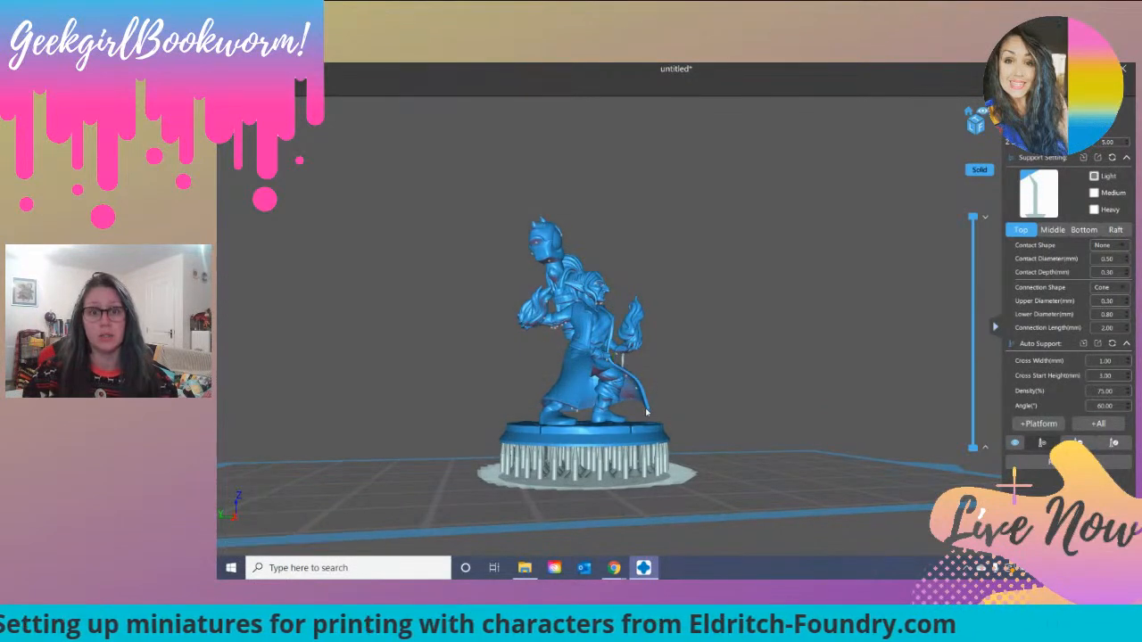
scroll(648, 412, up, 5)
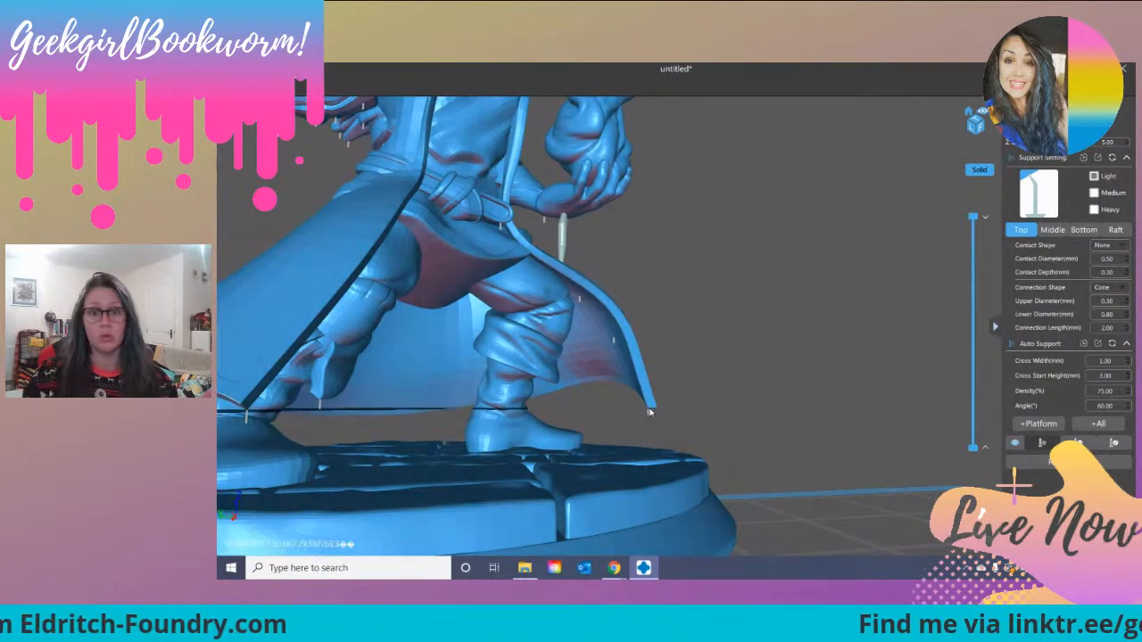
click(320, 404)
right_drag(544, 457, 624, 408)
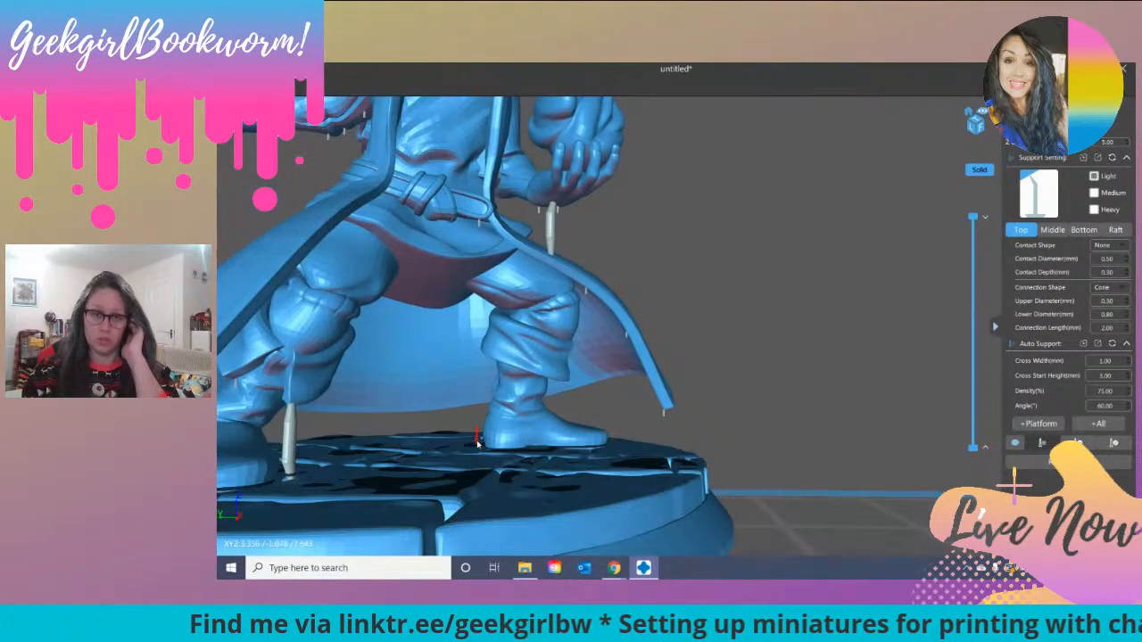
scroll(625, 407, up, 3)
scroll(624, 407, down, 10)
scroll(594, 465, up, 1)
right_drag(594, 465, 599, 493)
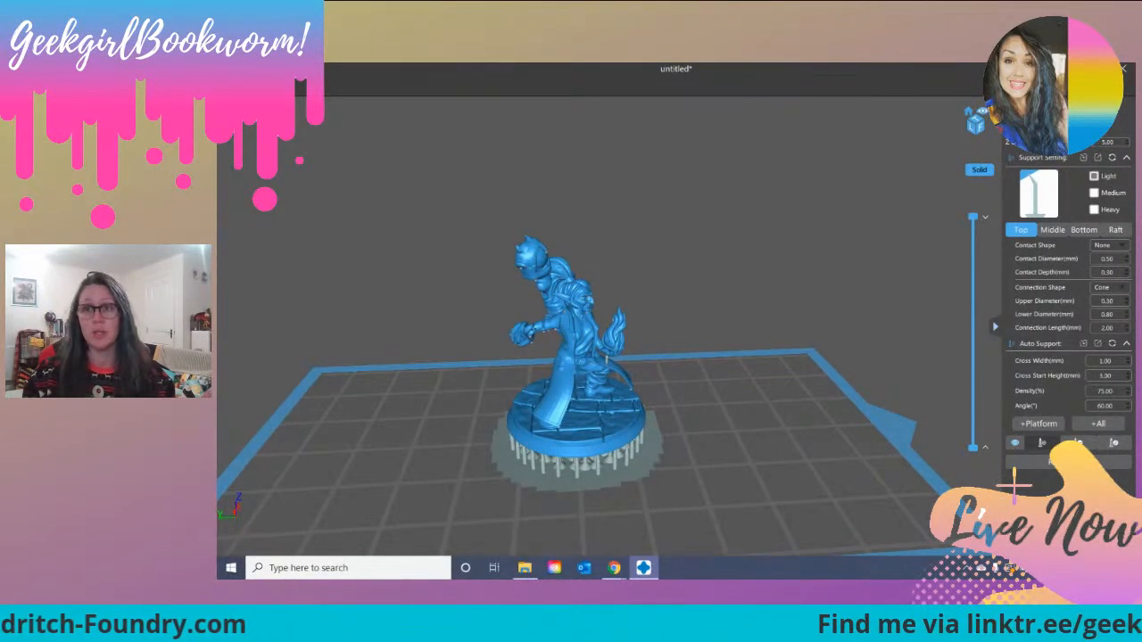
Step: Remove the miniature's supports and put the model flat on the build plate
click(1035, 116)
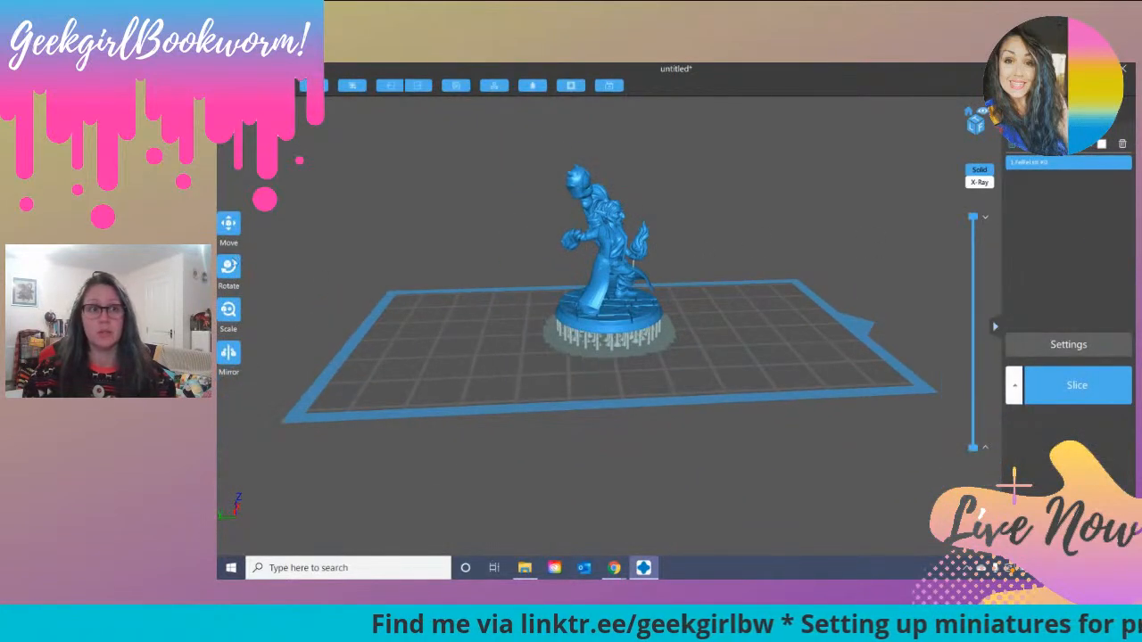
click(228, 265)
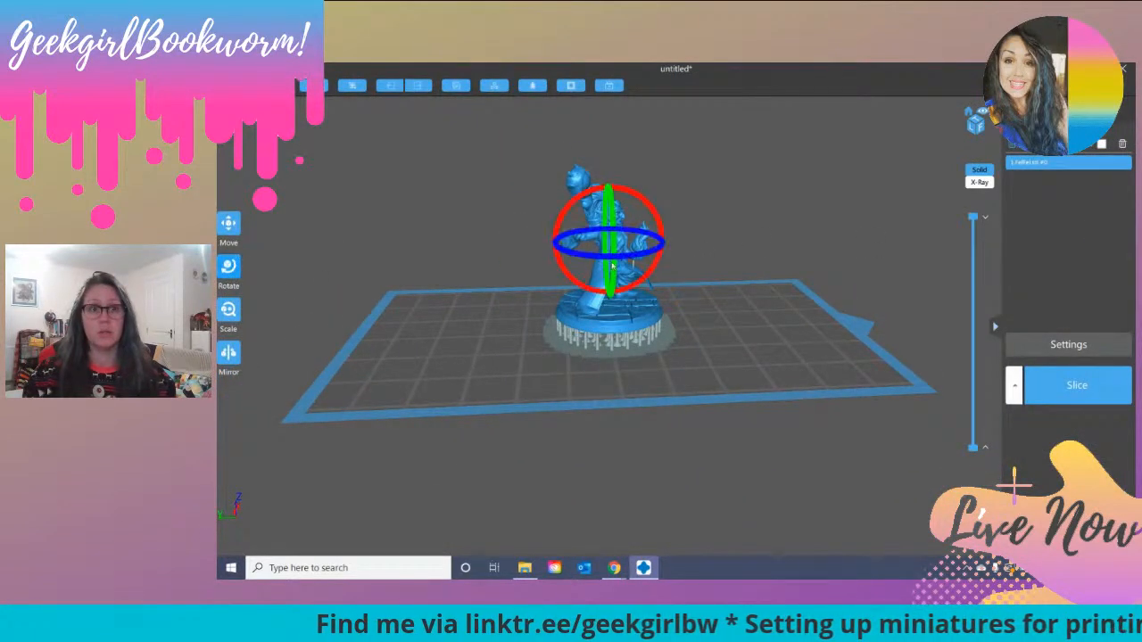
click(643, 283)
click(643, 337)
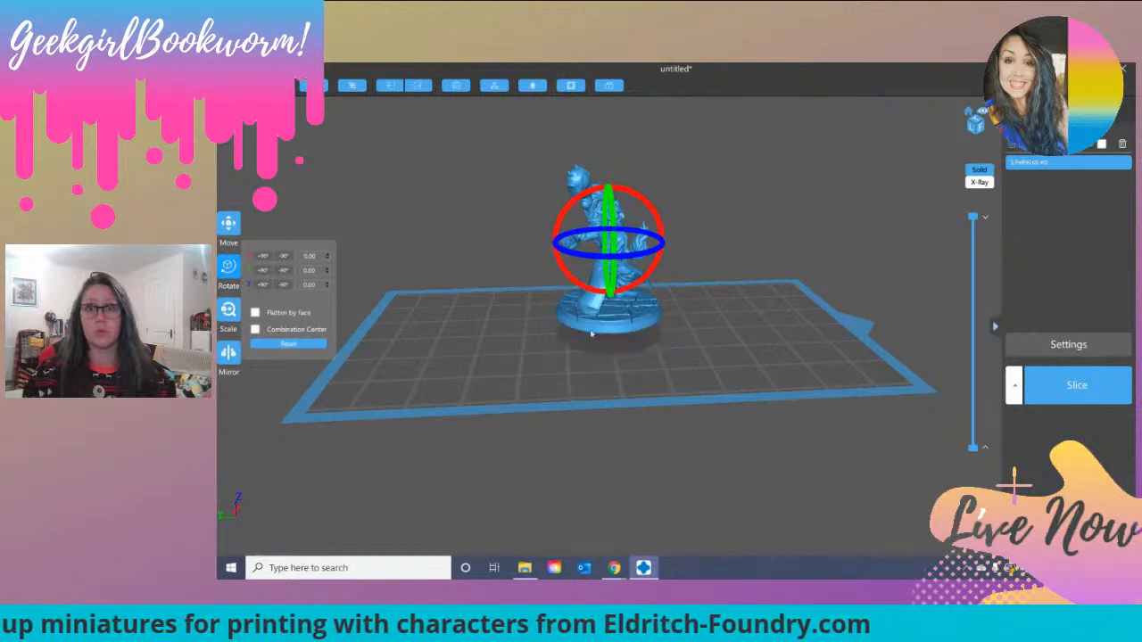
click(229, 230)
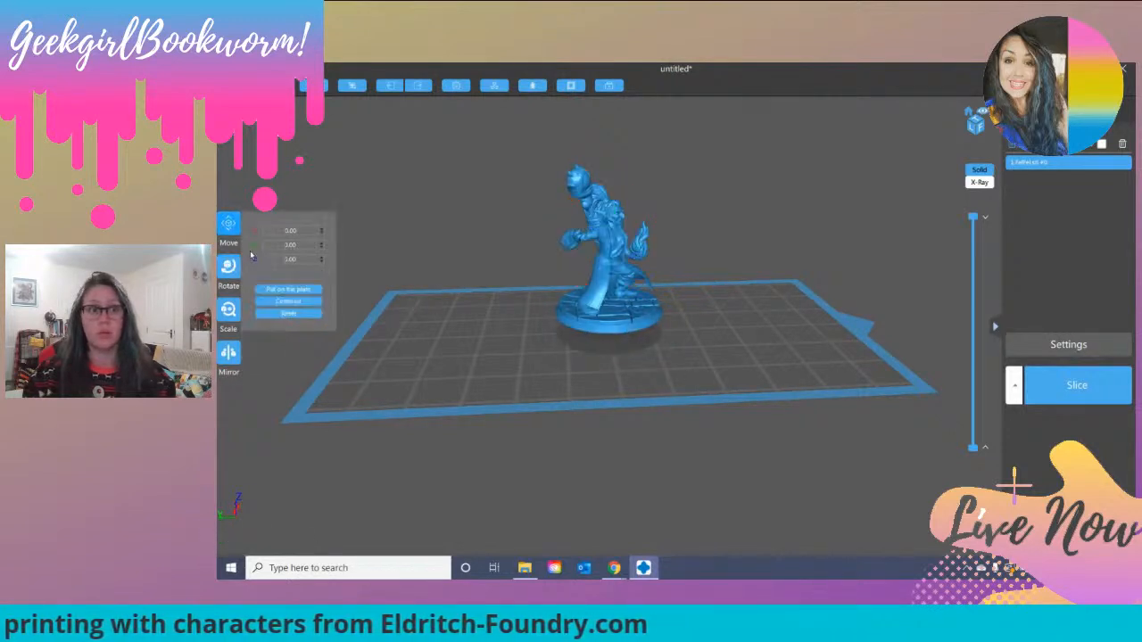
click(294, 290)
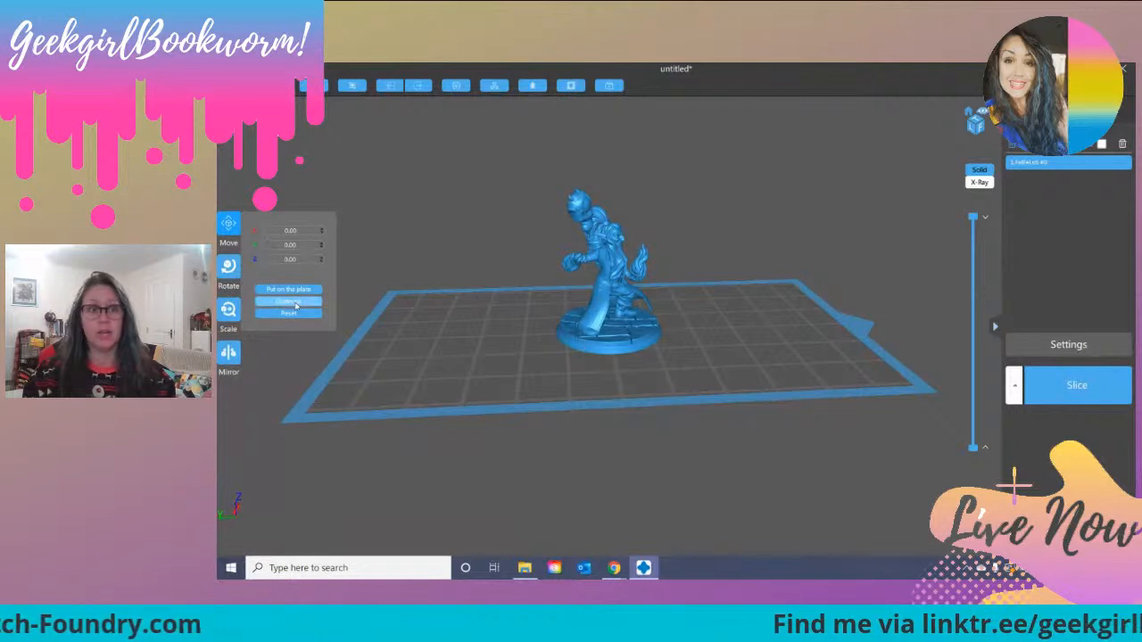
Step: Tilt the miniature backwards by about 16° around the X axis
click(228, 266)
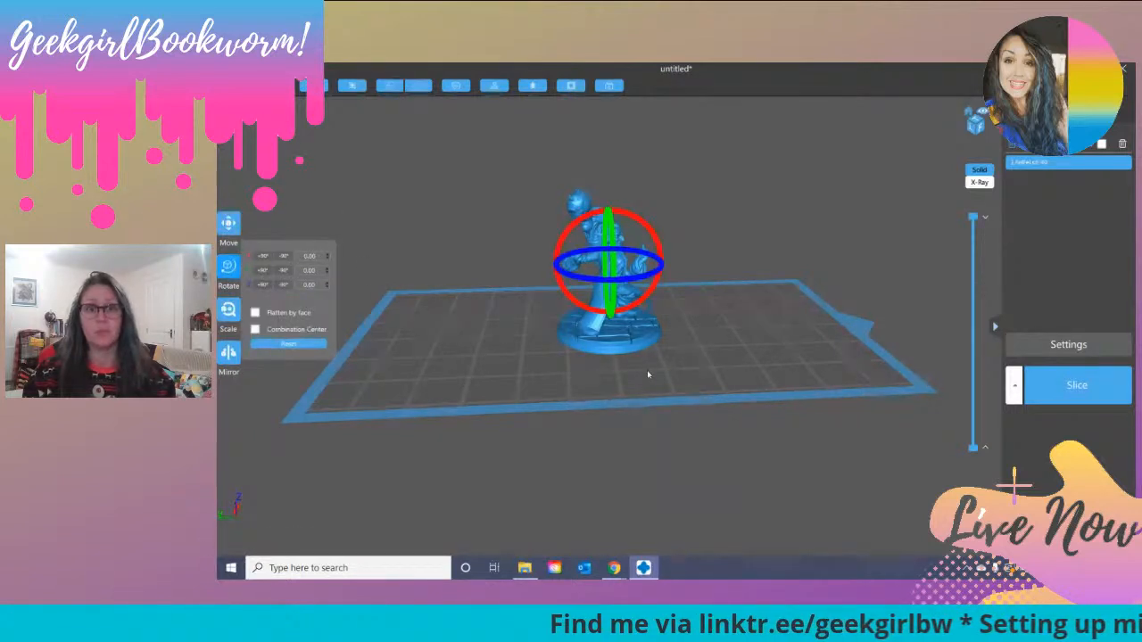
drag(660, 279, 650, 283)
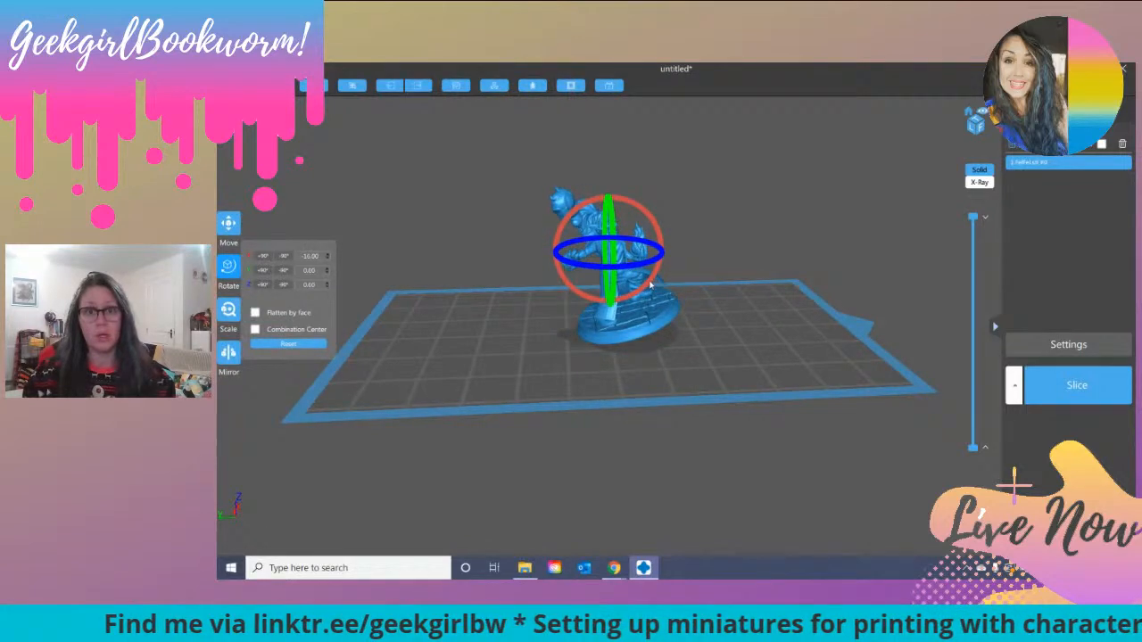
click(728, 214)
drag(752, 223, 660, 223)
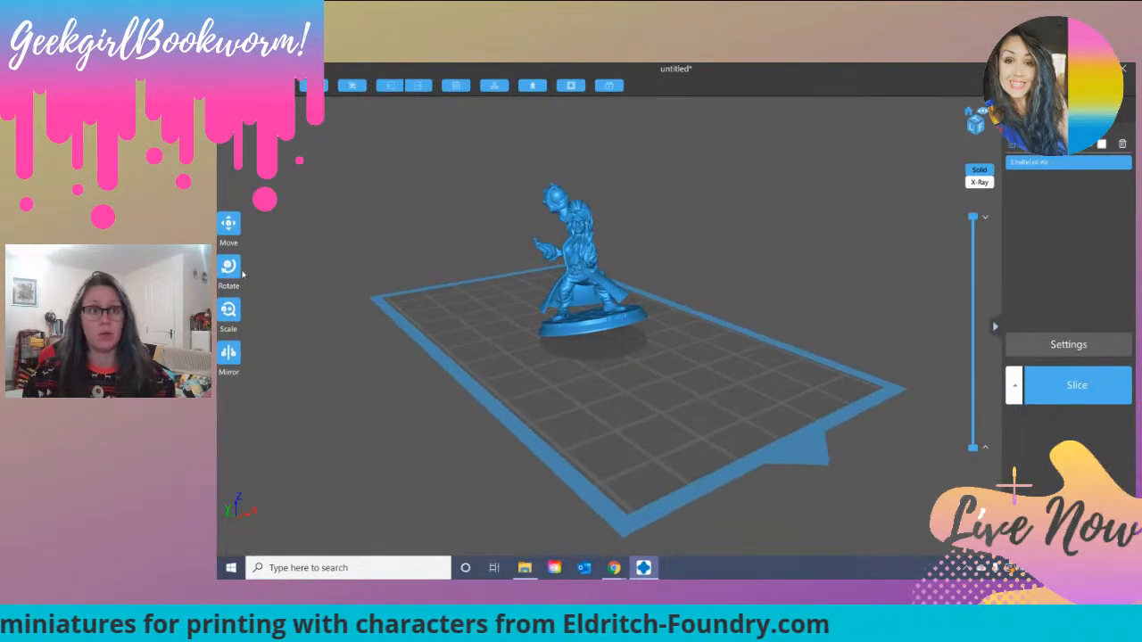
Step: Try several small sideways tilts of the miniature around the Y axis and bring it back upright
click(580, 265)
drag(598, 268, 611, 286)
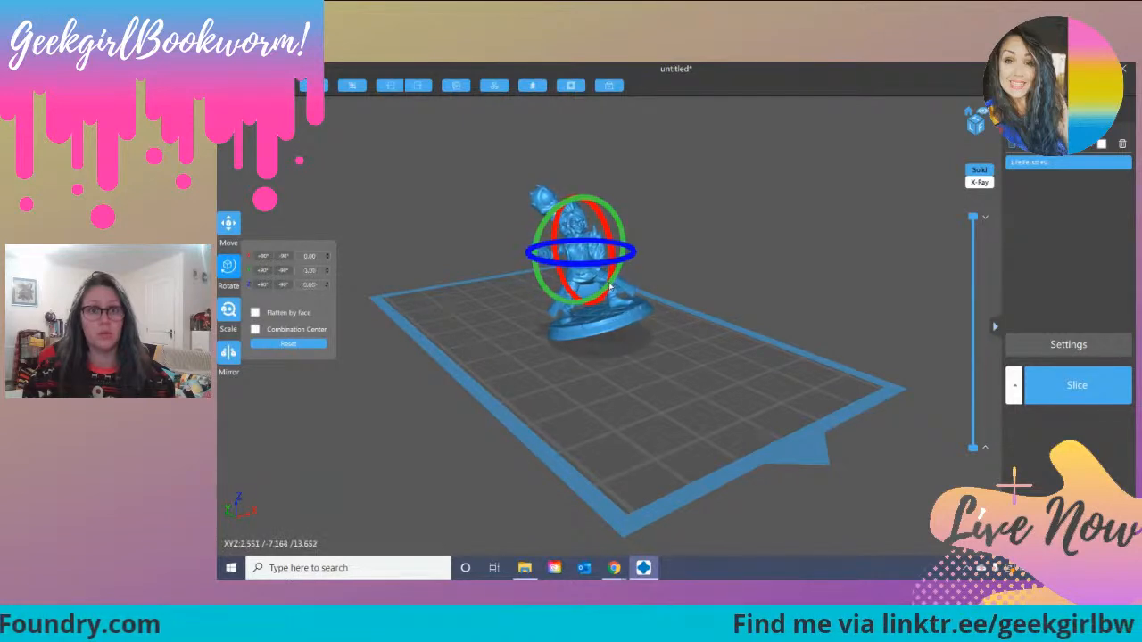
drag(609, 283, 604, 290)
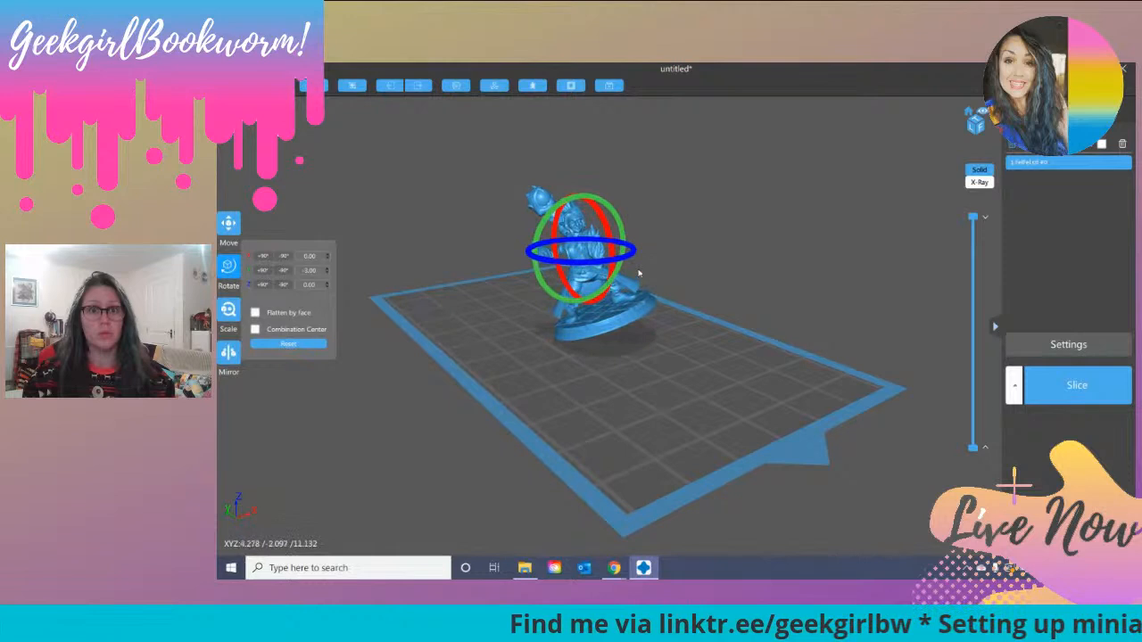
mouse_move(608, 285)
mouse_down()
mouse_move(591, 301)
mouse_move(600, 295)
mouse_up()
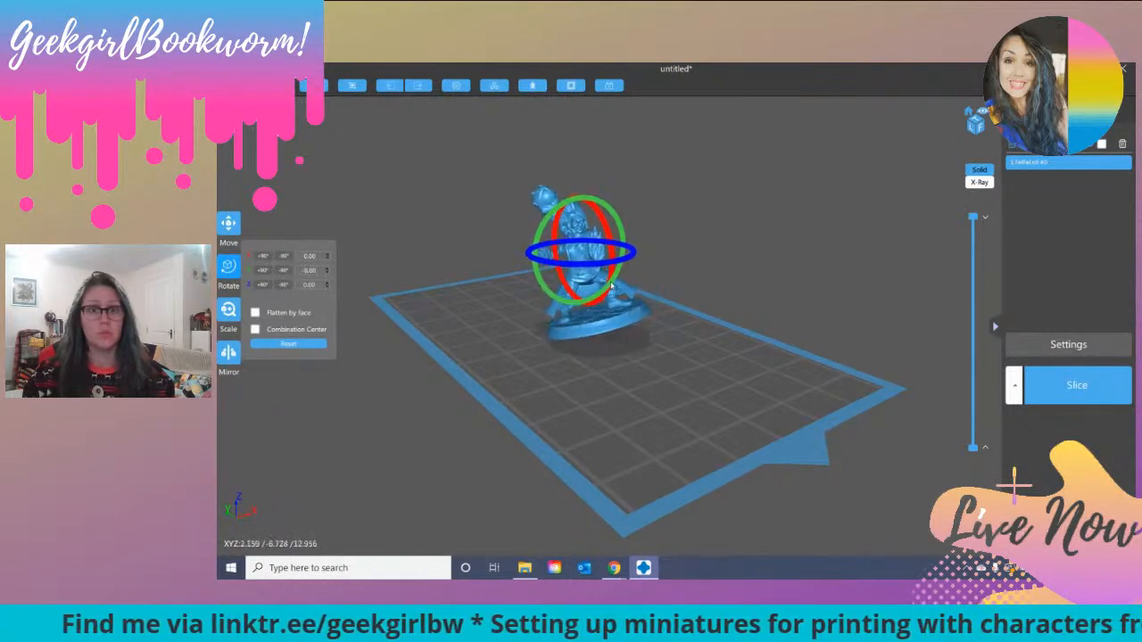
drag(614, 214, 614, 217)
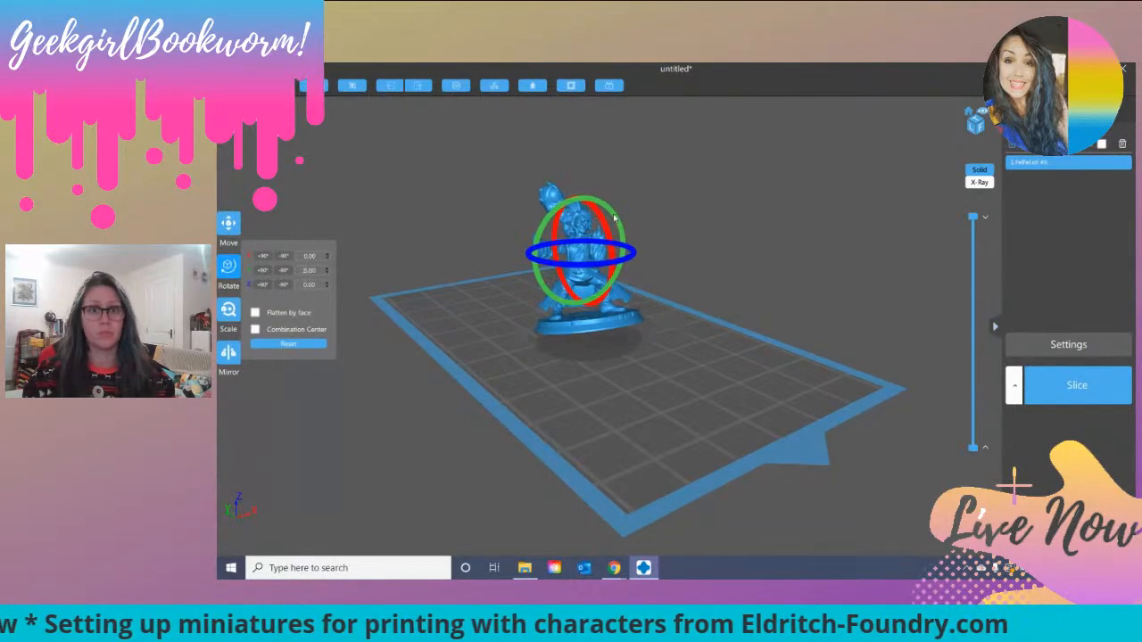
Step: Examine the tilted miniature from the back, sides and front, checking how the base, cloak and arms lean
drag(685, 242, 653, 281)
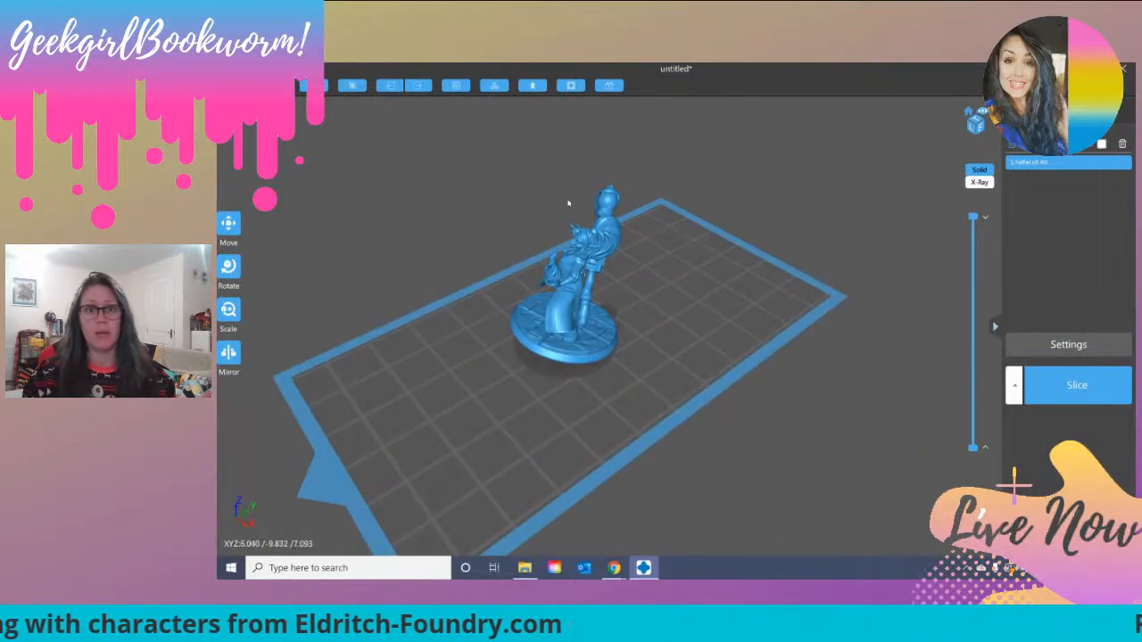
drag(658, 402, 594, 351)
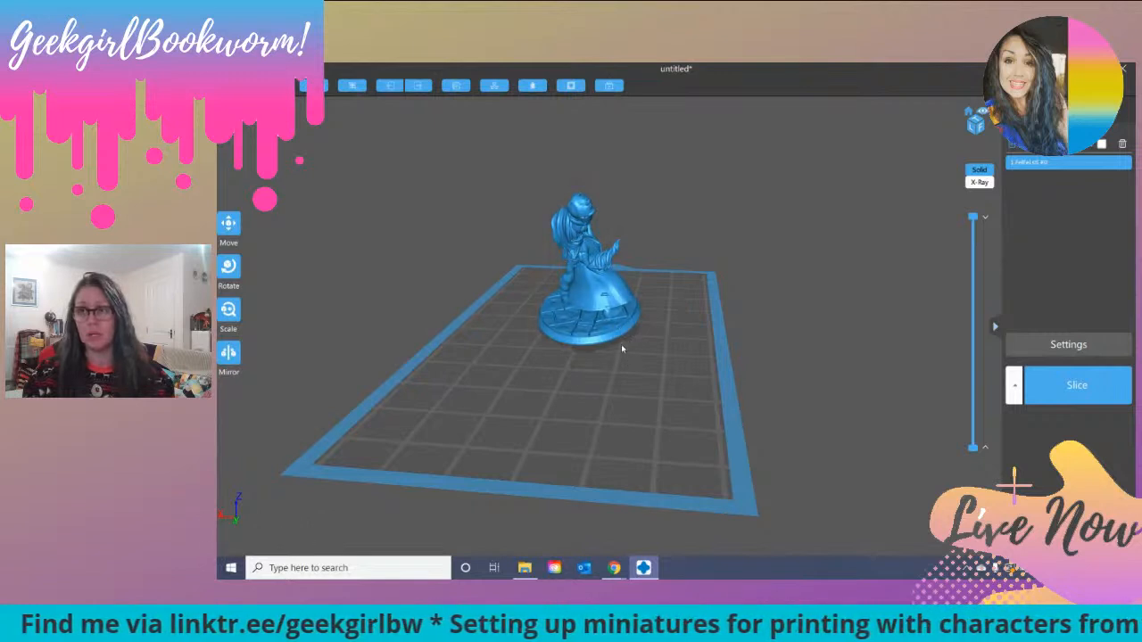
drag(604, 377, 645, 379)
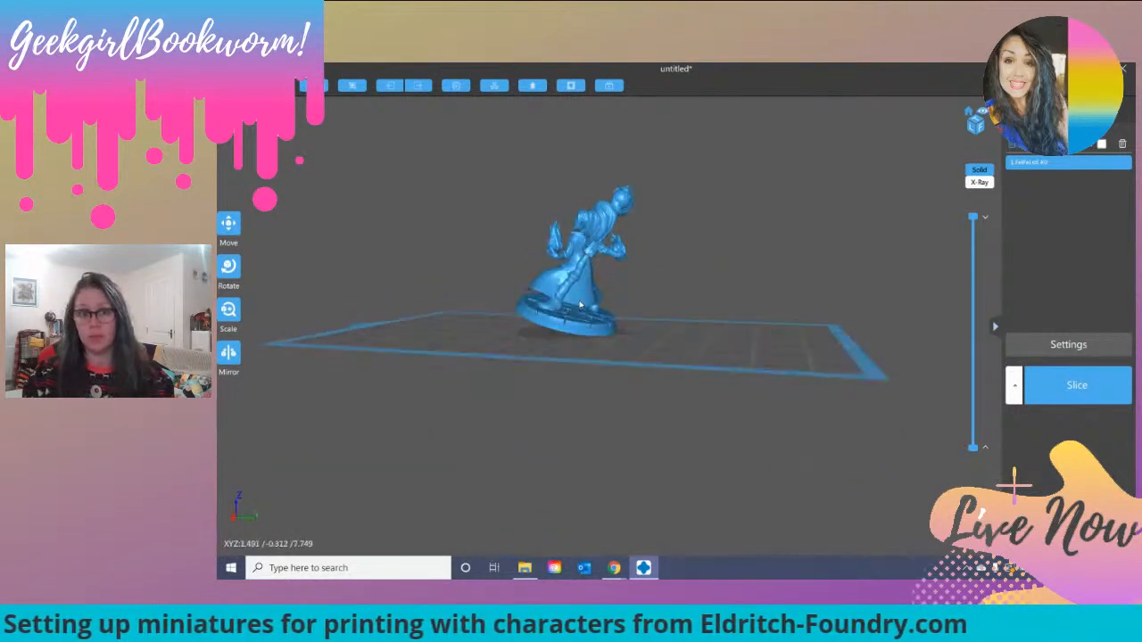
click(224, 275)
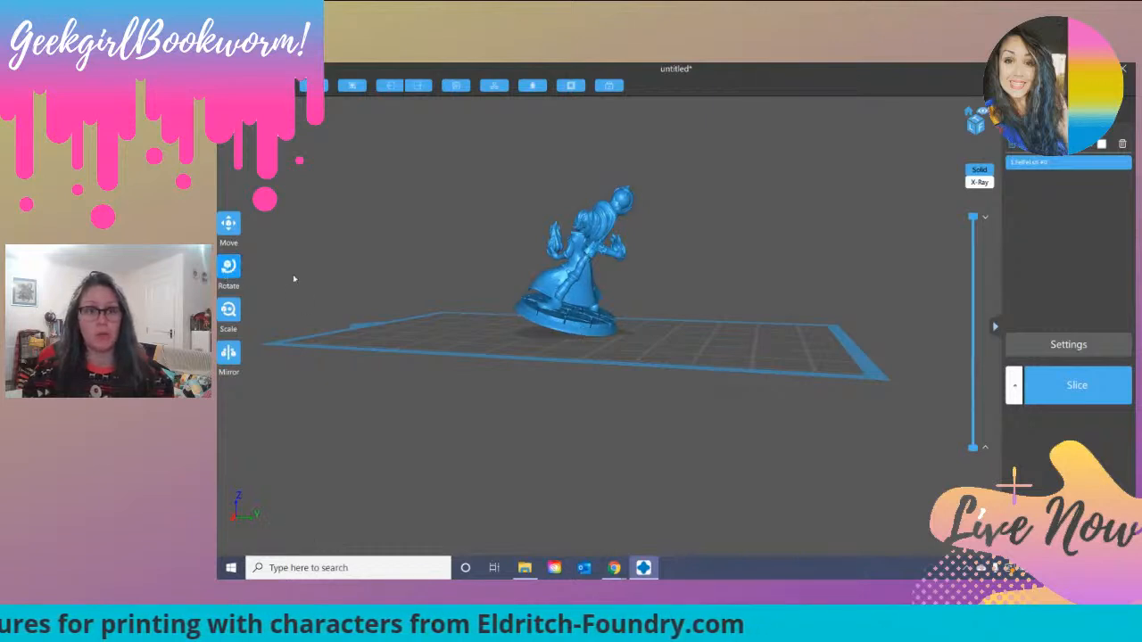
drag(606, 298, 591, 297)
drag(550, 380, 711, 384)
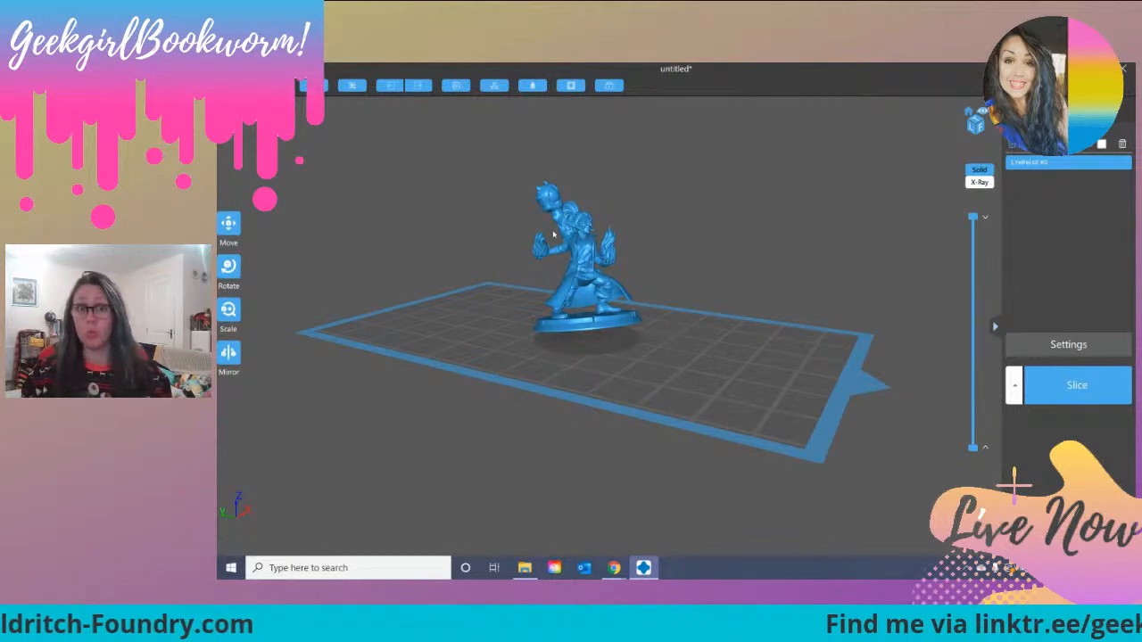
drag(599, 350, 727, 350)
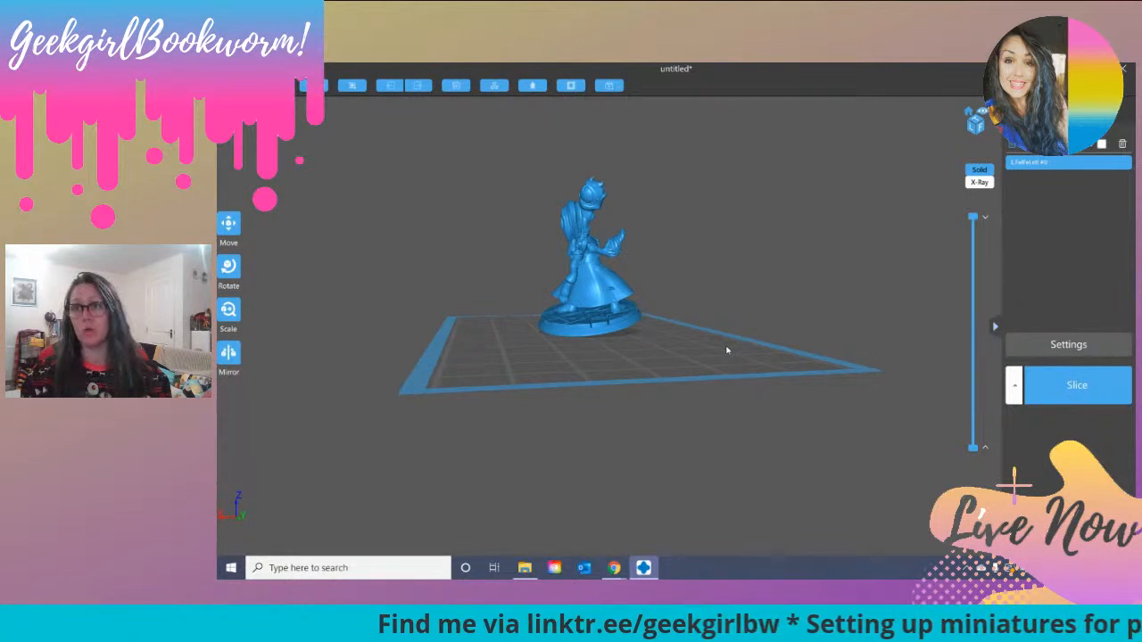
drag(727, 350, 631, 383)
scroll(567, 366, up, 3)
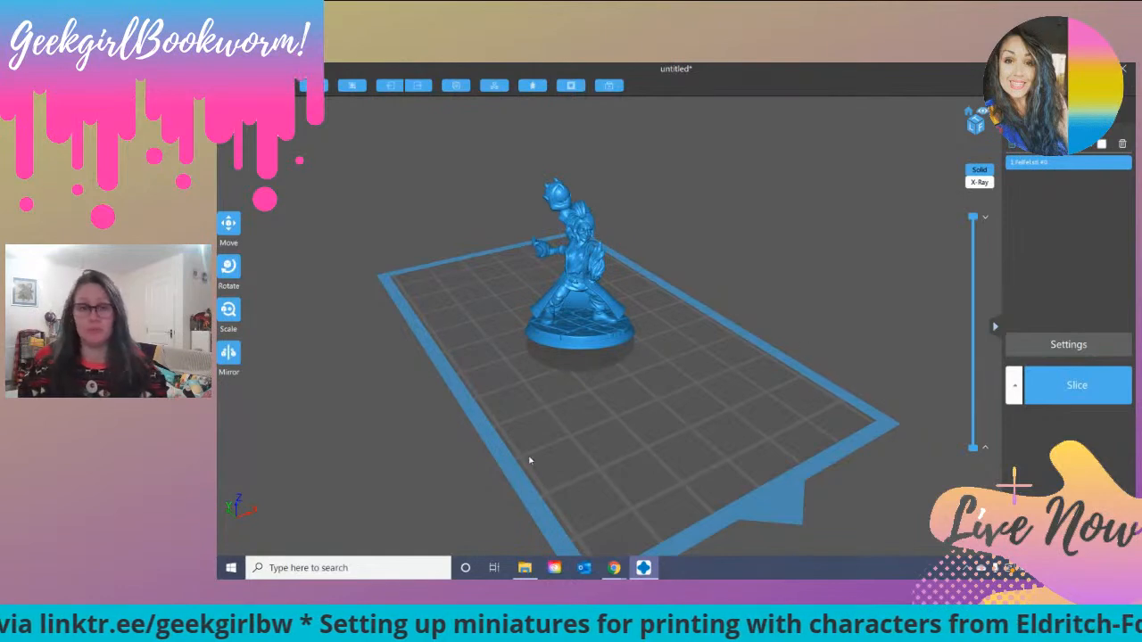
Step: Generate automatic light supports for the tilted miniature that start only from the build platform
drag(847, 296, 963, 297)
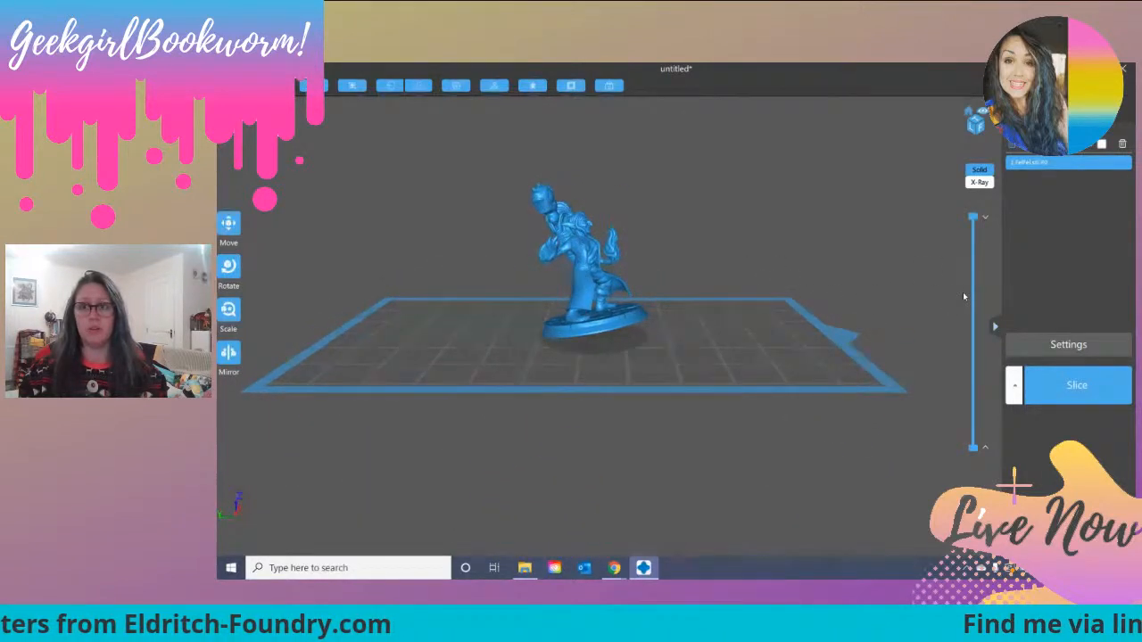
click(1118, 132)
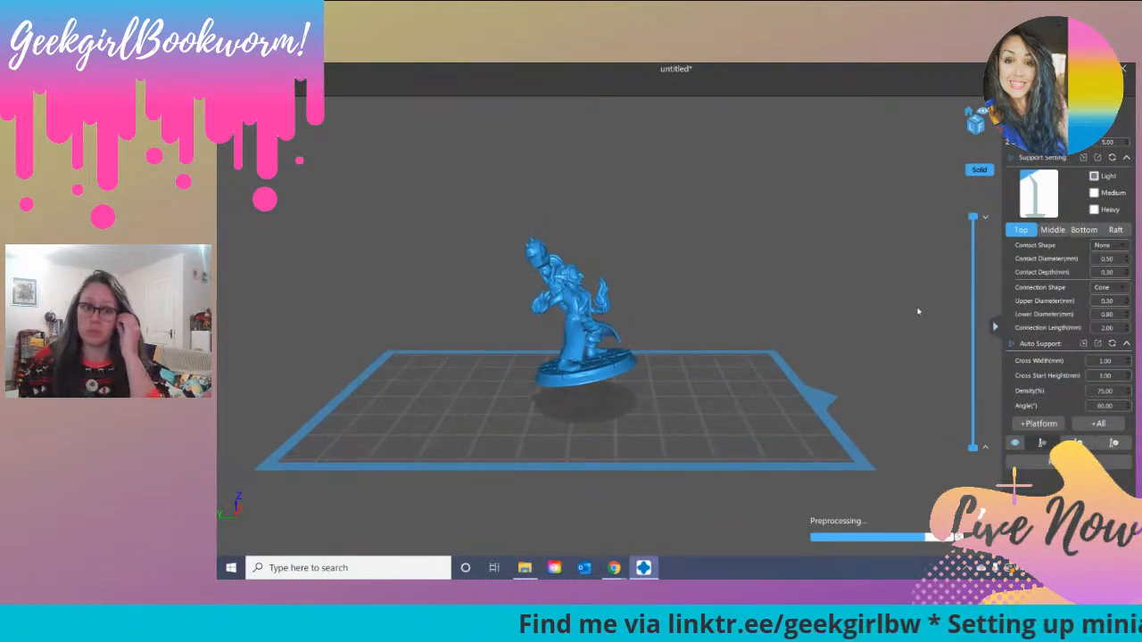
click(1049, 425)
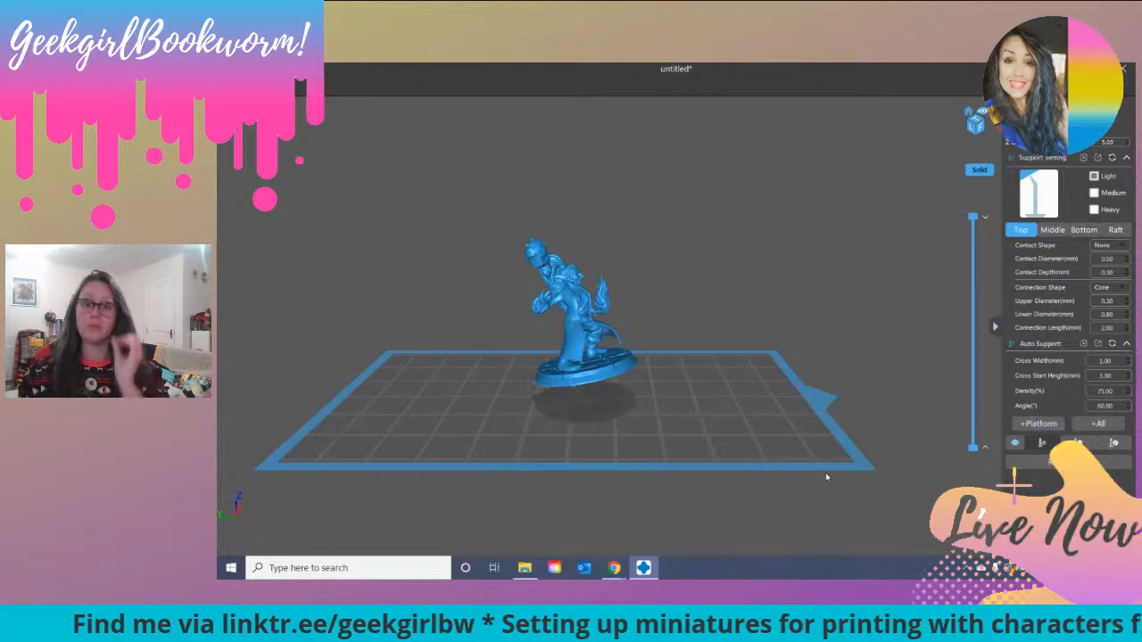
drag(626, 415, 660, 408)
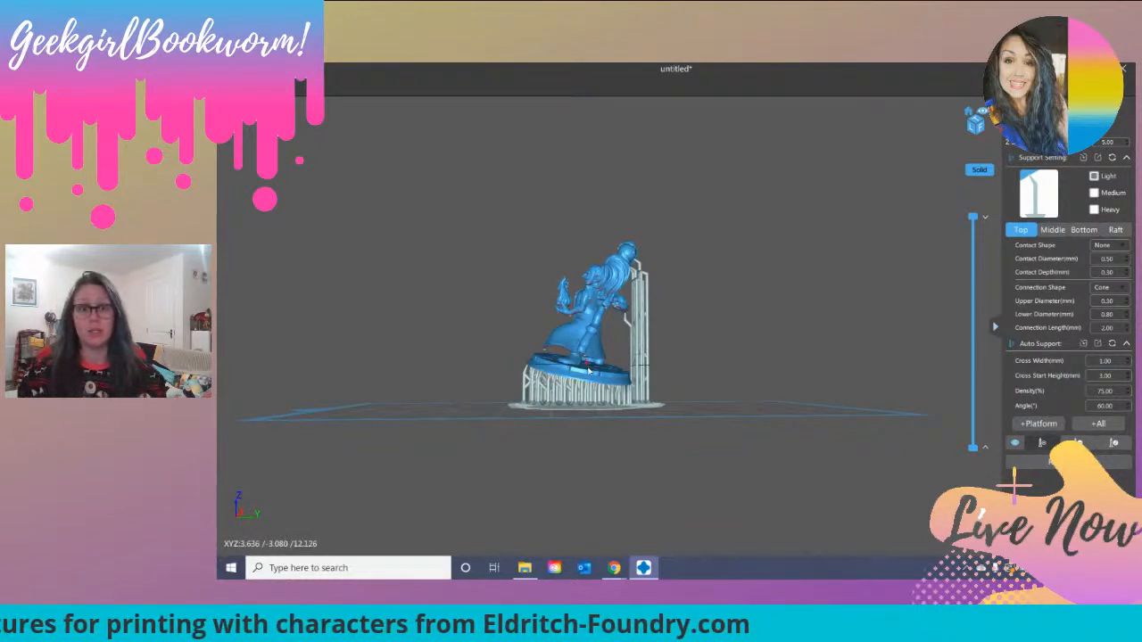
Step: Add a light support between the miniature's base and the drooping coat tip below the hanging arm
scroll(599, 375, up, 2)
scroll(599, 374, up, 3)
right_drag(598, 389, 559, 491)
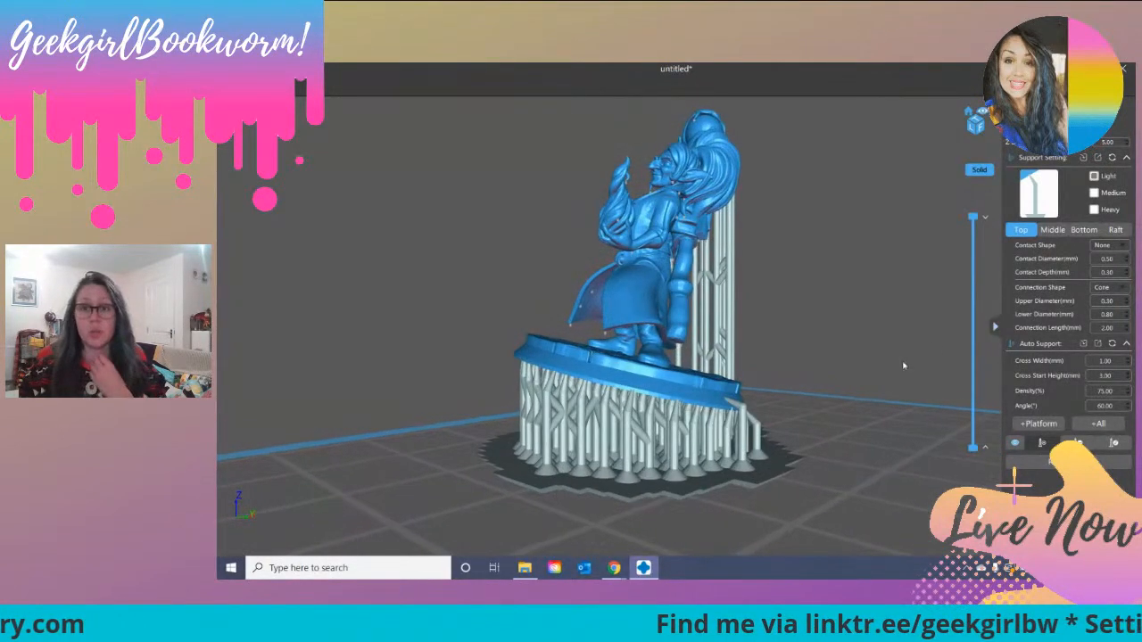
scroll(819, 372, up, 3)
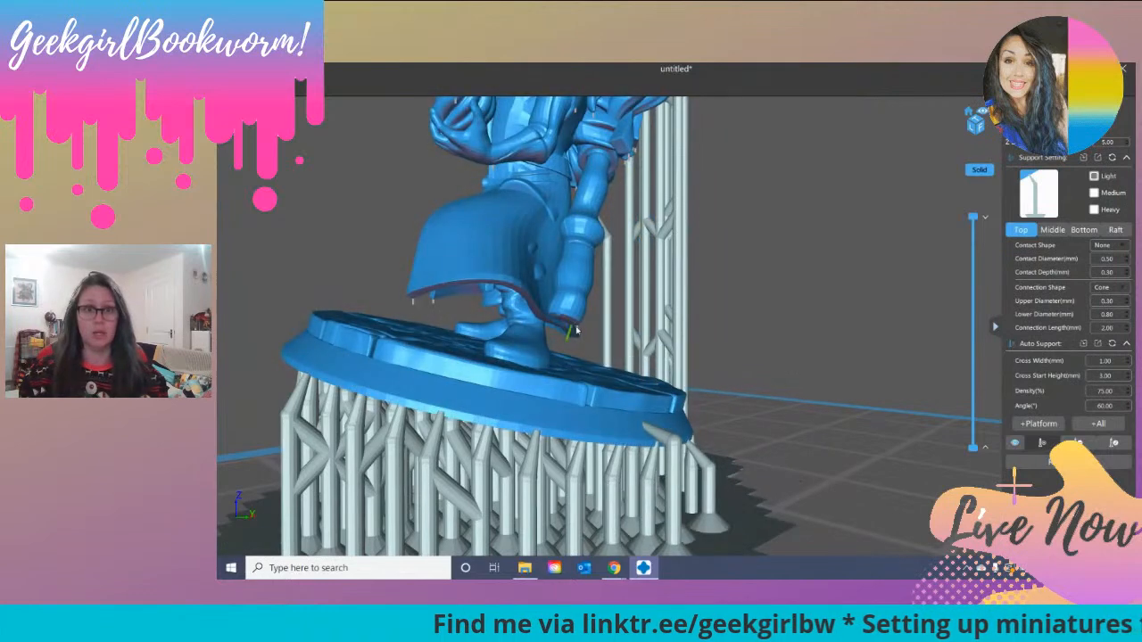
right_drag(576, 331, 707, 342)
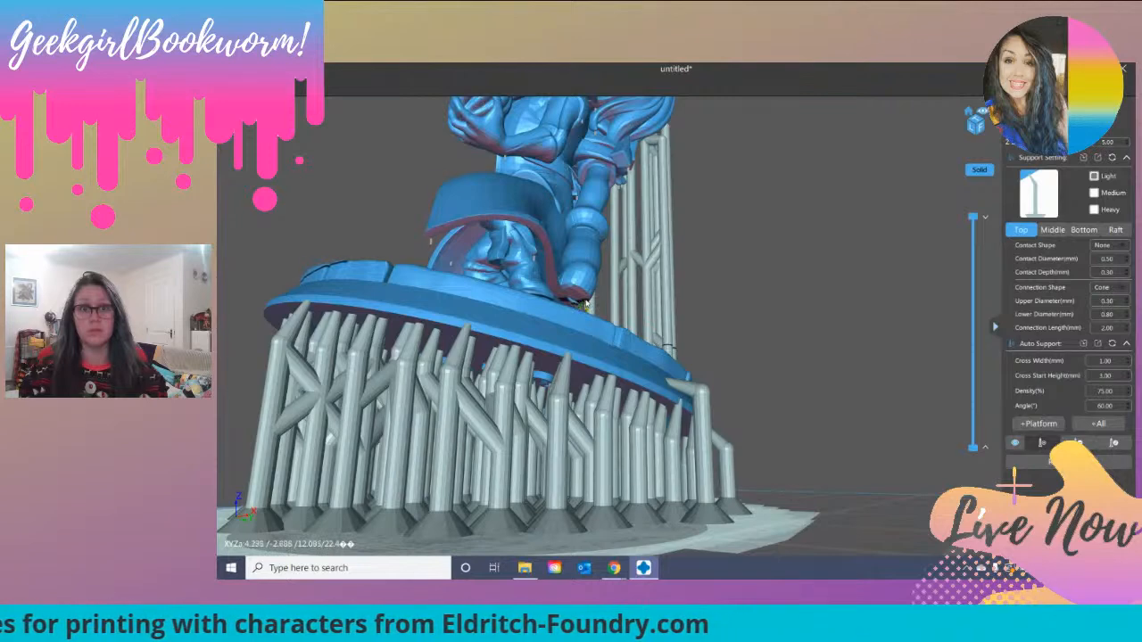
scroll(581, 305, up, 3)
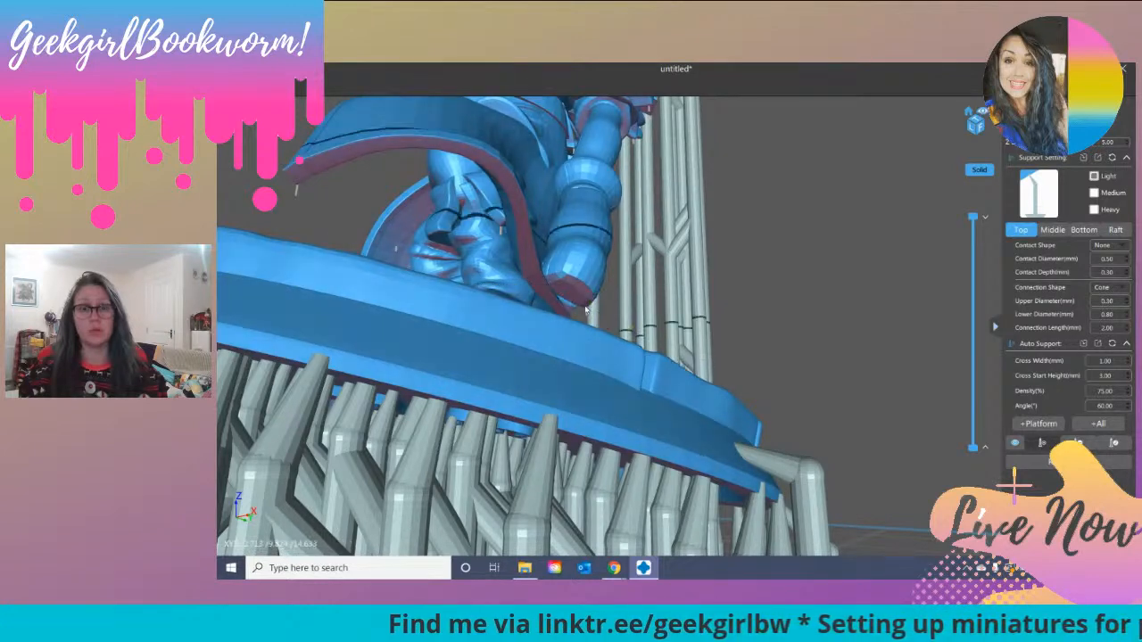
scroll(571, 294, up, 5)
scroll(555, 262, up, 2)
scroll(555, 260, down, 8)
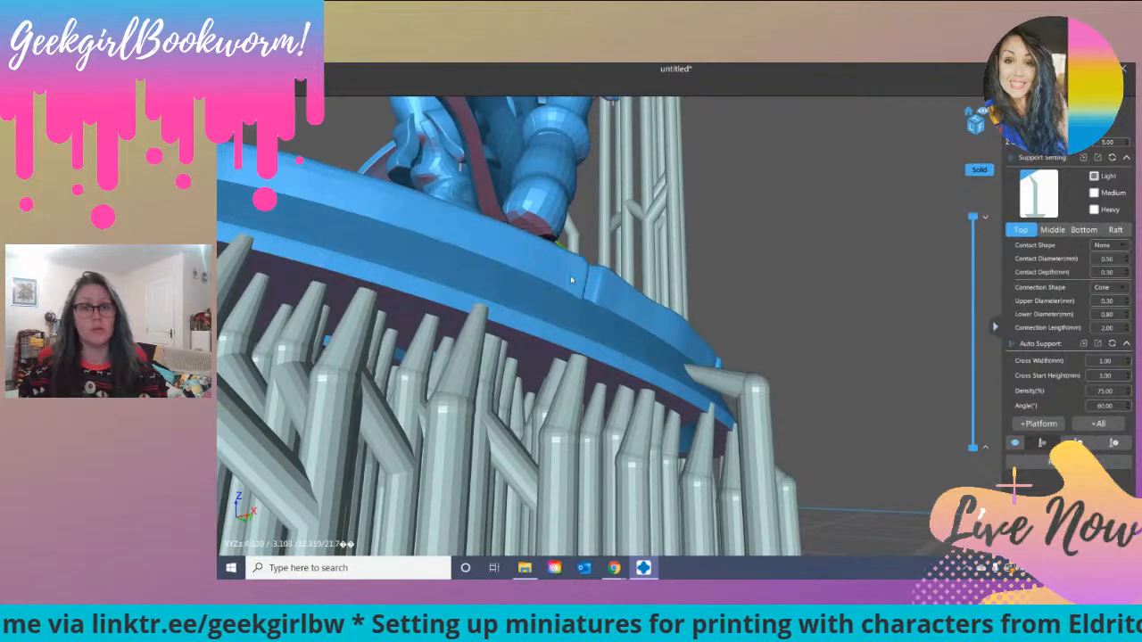
mouse_move(756, 264)
right_down()
mouse_move(752, 287)
mouse_move(745, 262)
right_up()
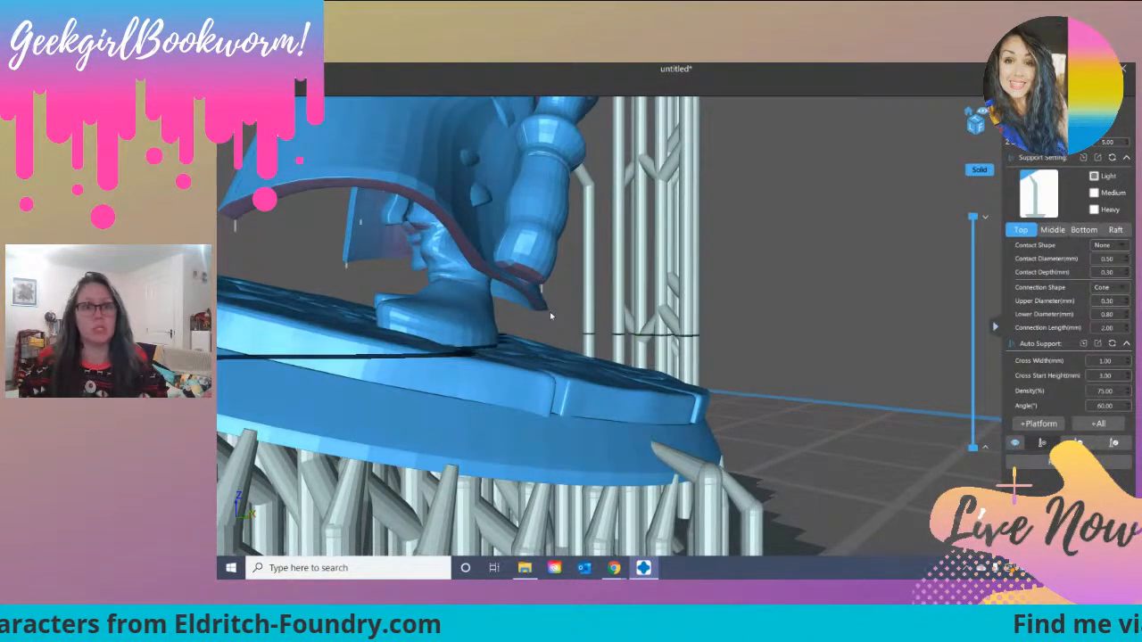
click(538, 306)
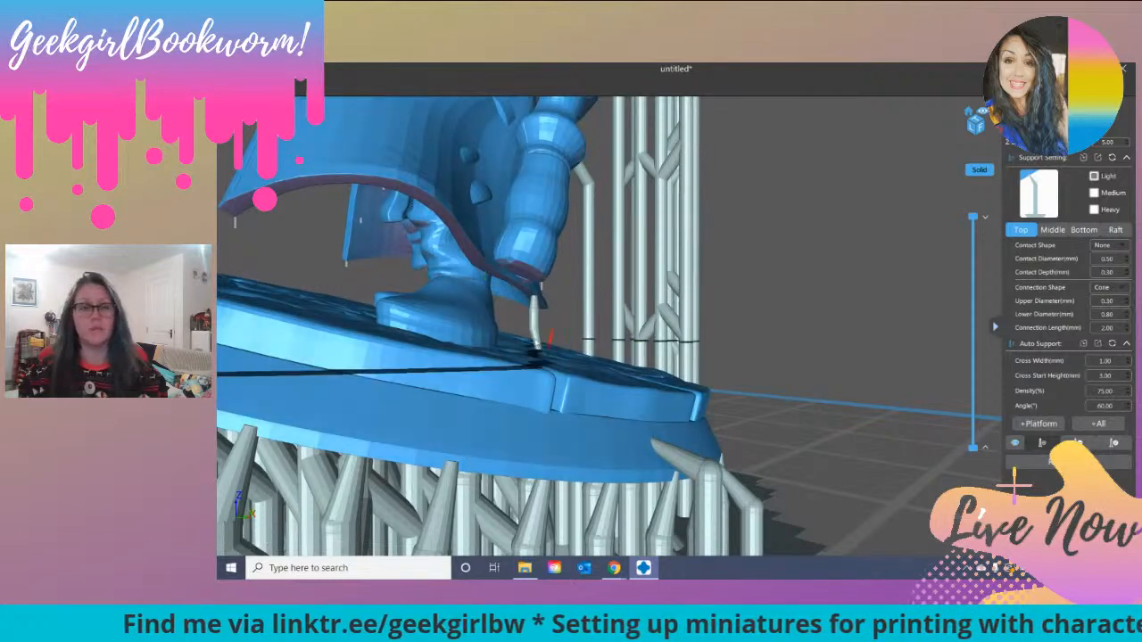
Step: Try to add a light support under the front corner of the coat's hem
drag(628, 308, 532, 261)
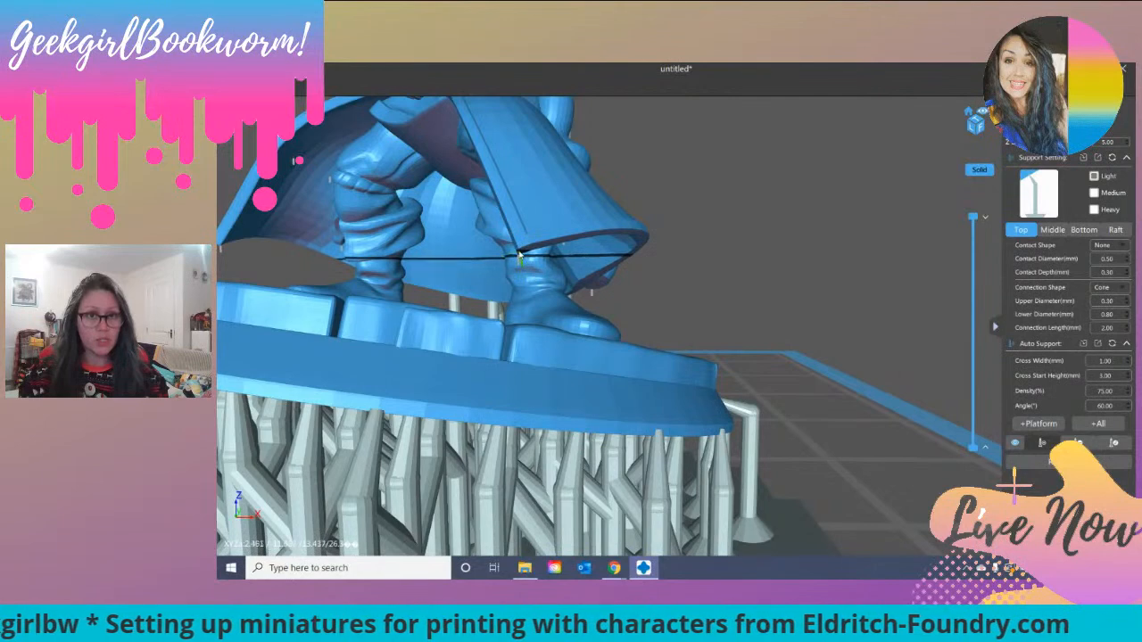
scroll(536, 282, up, 4)
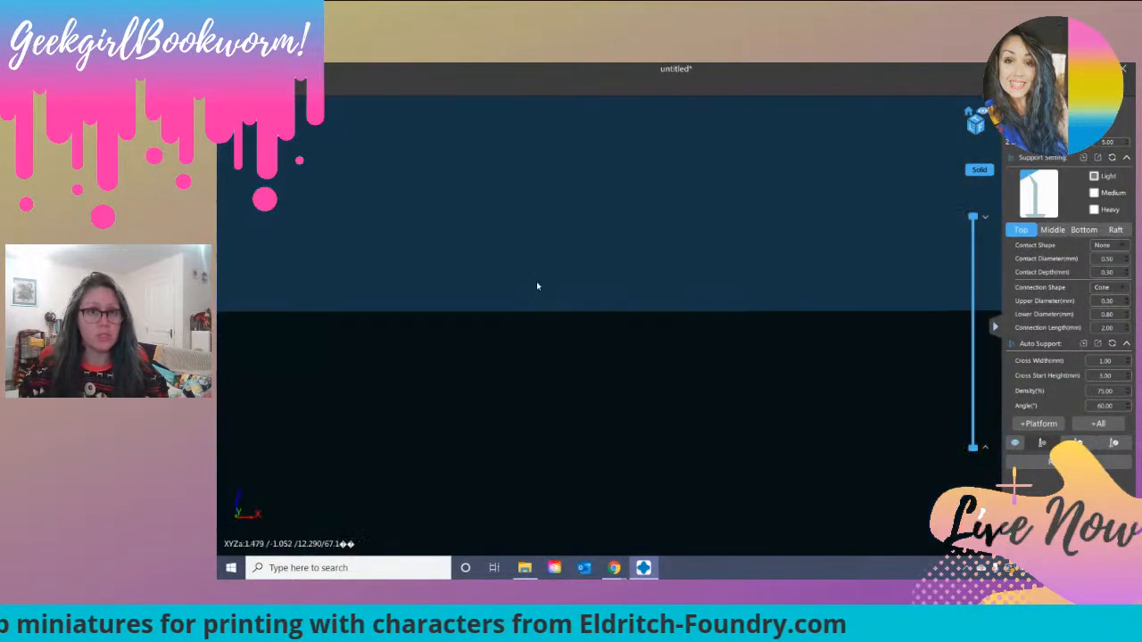
scroll(536, 282, down, 4)
right_drag(560, 272, 669, 262)
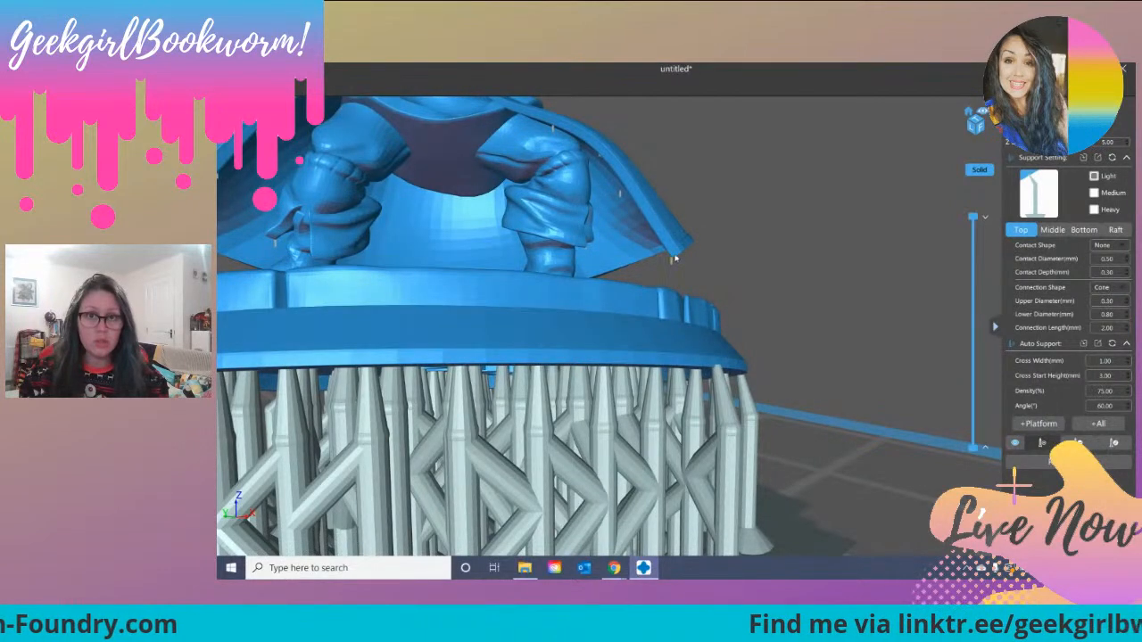
right_drag(740, 296, 473, 252)
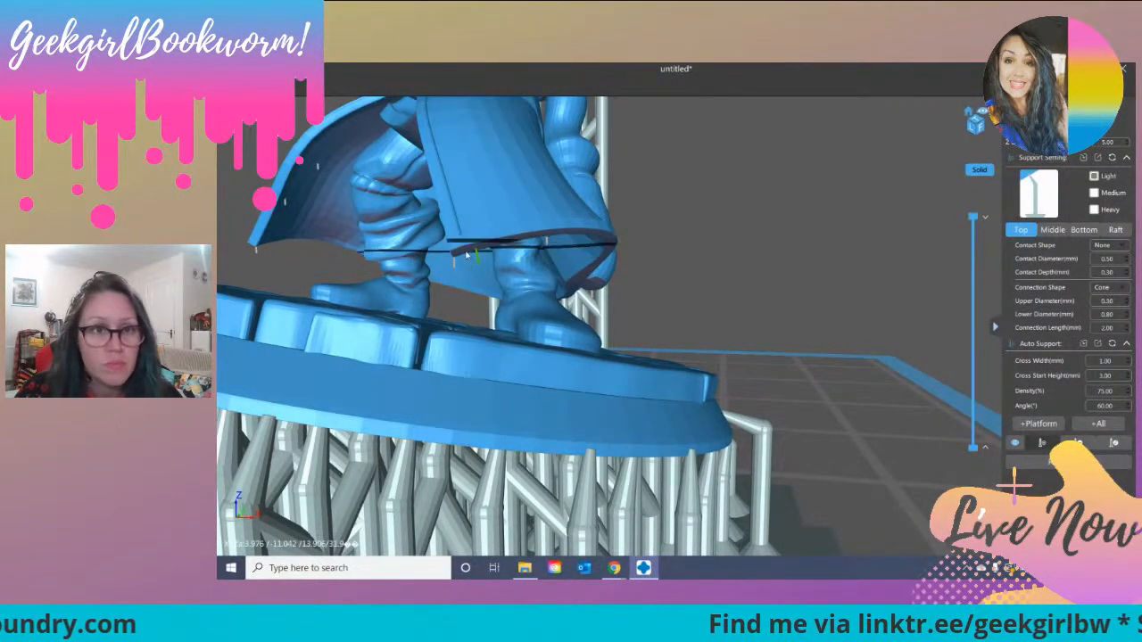
click(457, 256)
right_drag(714, 285, 746, 273)
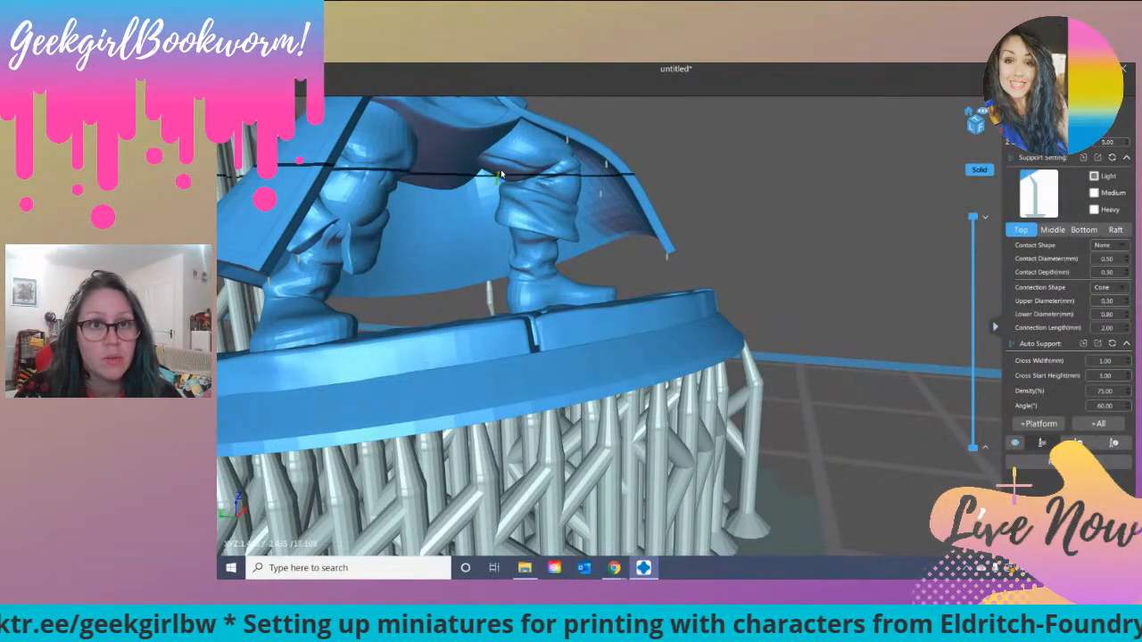
Step: Add a light support under the forearm of the open hand, resting on the coat
scroll(531, 260, up, 3)
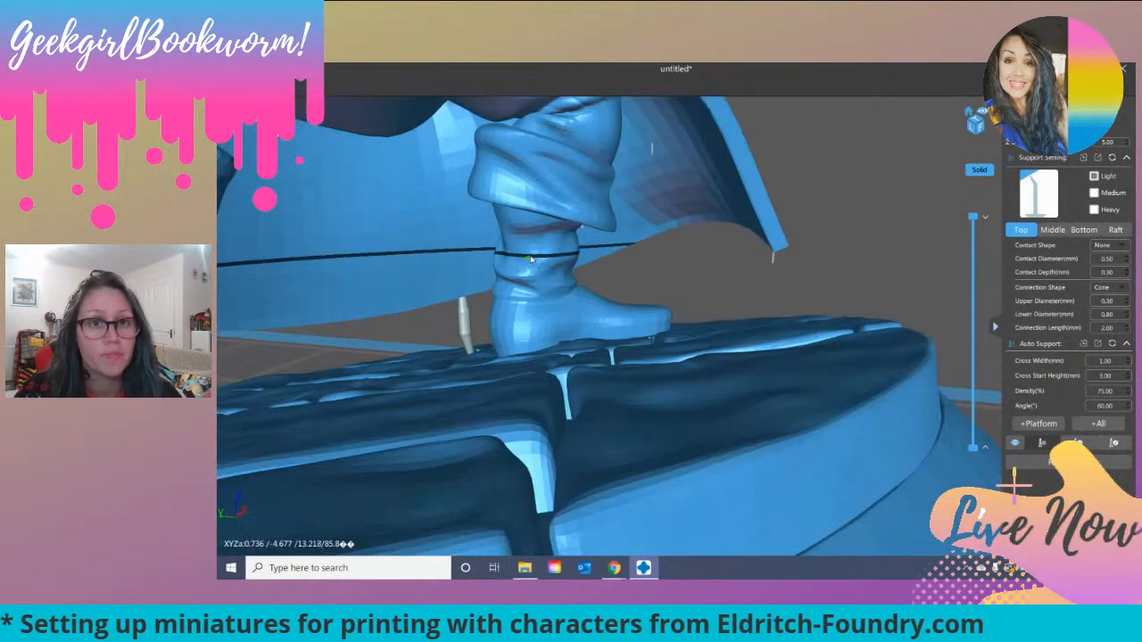
scroll(531, 259, down, 5)
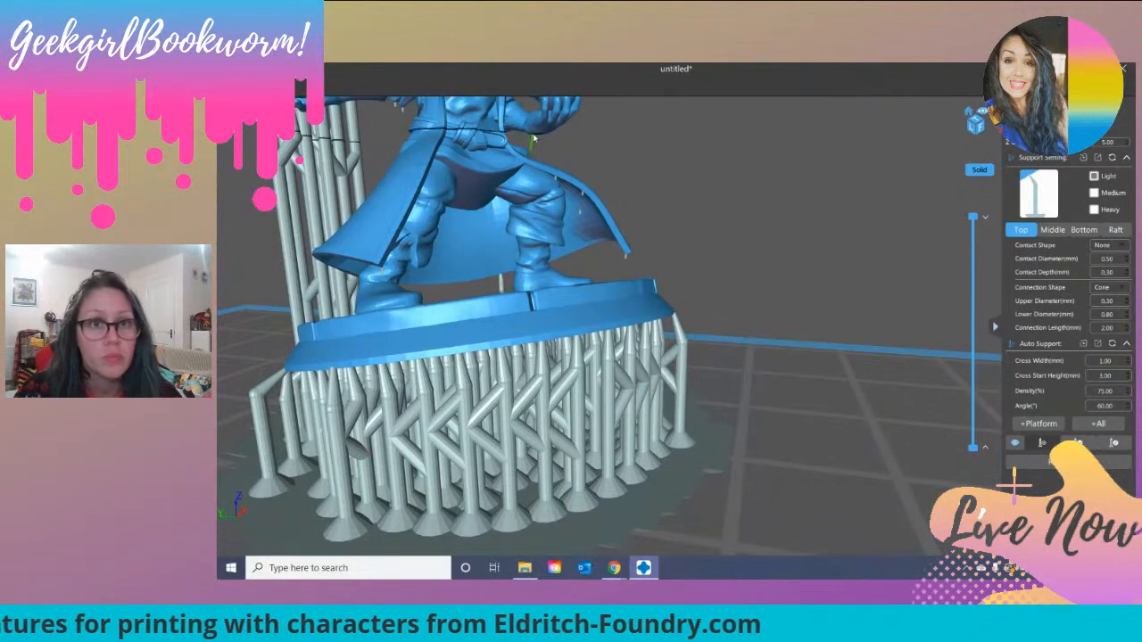
drag(649, 151, 546, 144)
right_drag(546, 145, 549, 144)
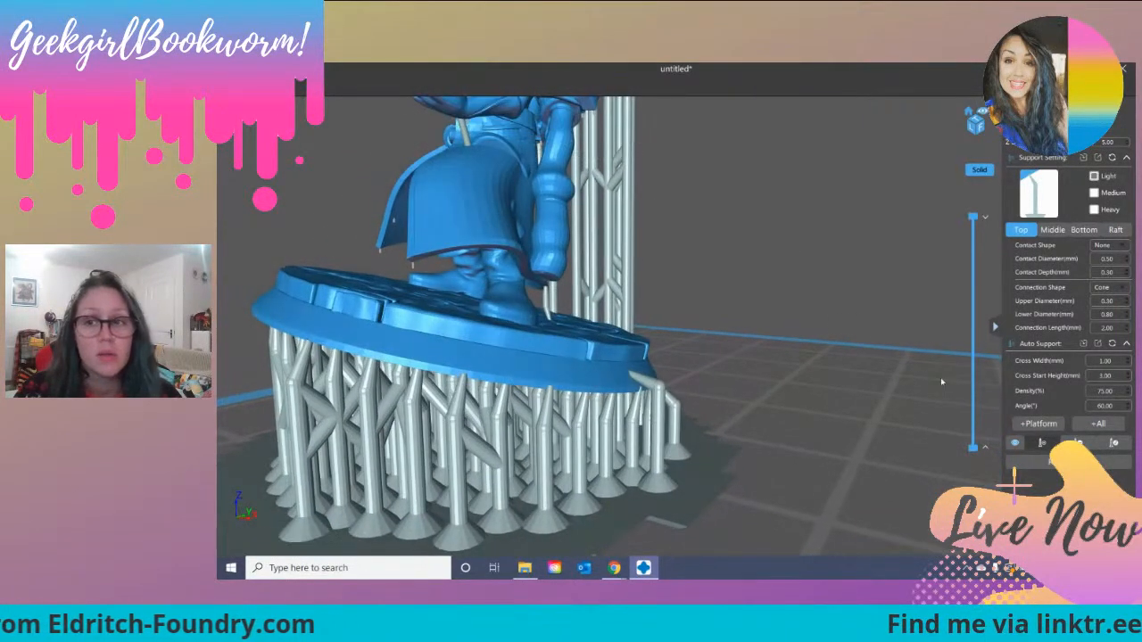
Step: Lower the layer preview to layer 258 and add a light support under the coat hem near the hanging arm
drag(972, 223, 972, 391)
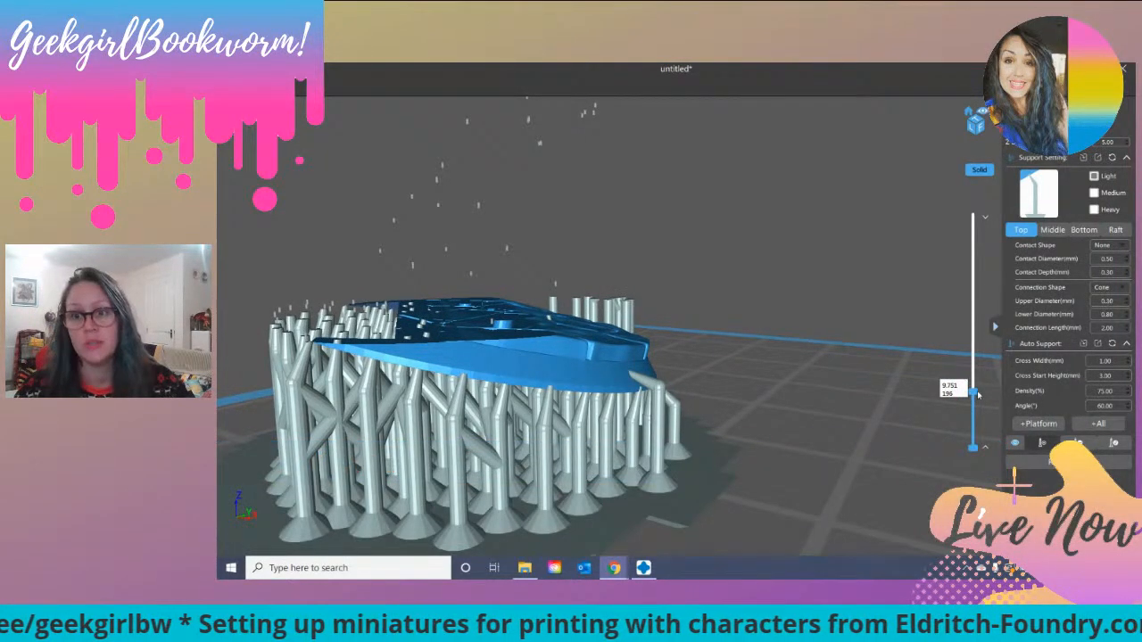
drag(975, 395, 978, 373)
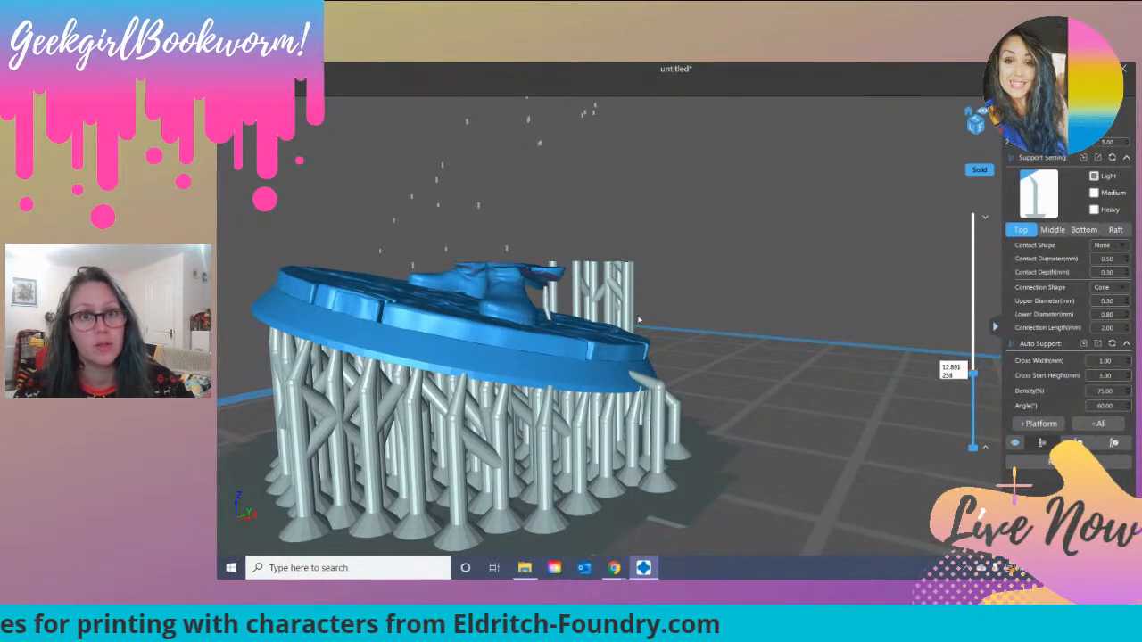
drag(576, 321, 463, 243)
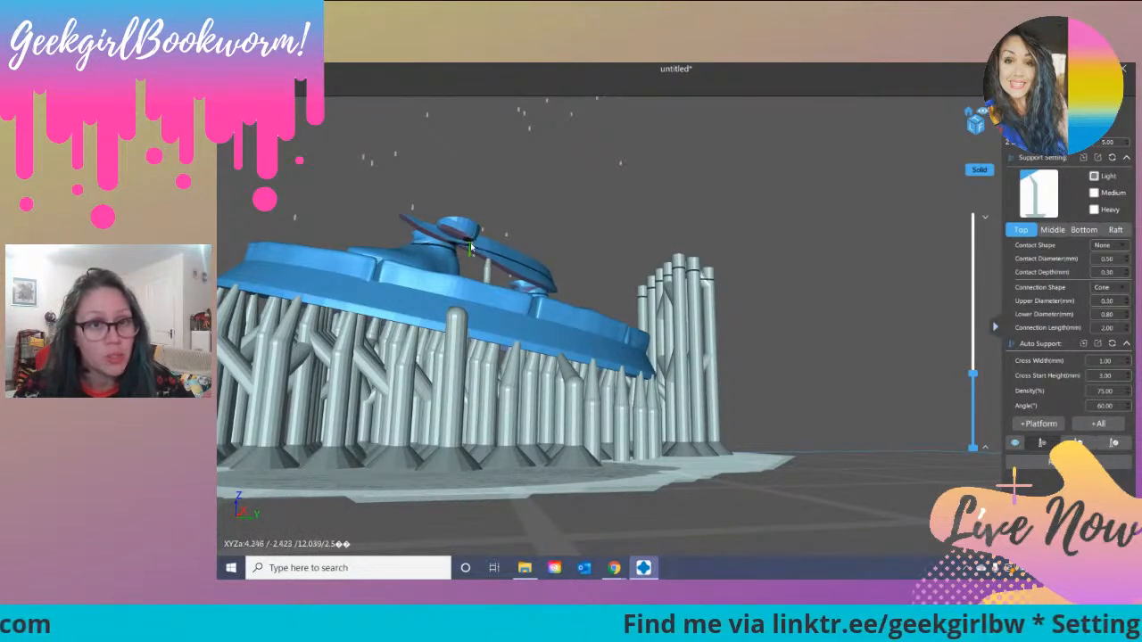
right_drag(472, 247, 471, 242)
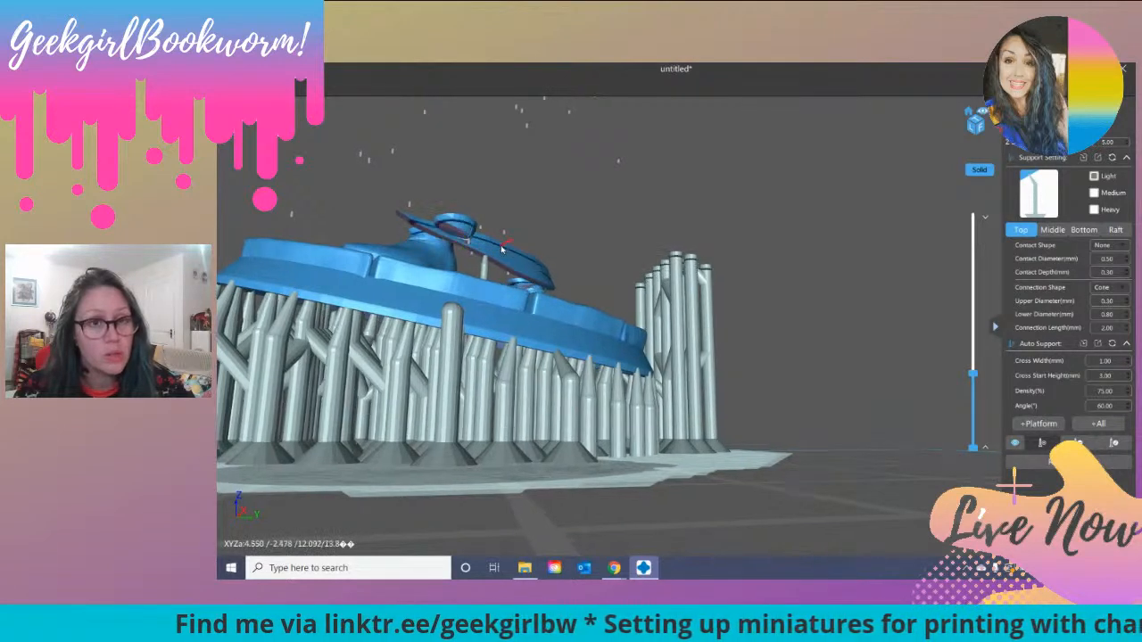
scroll(461, 237, up, 5)
scroll(449, 232, down, 3)
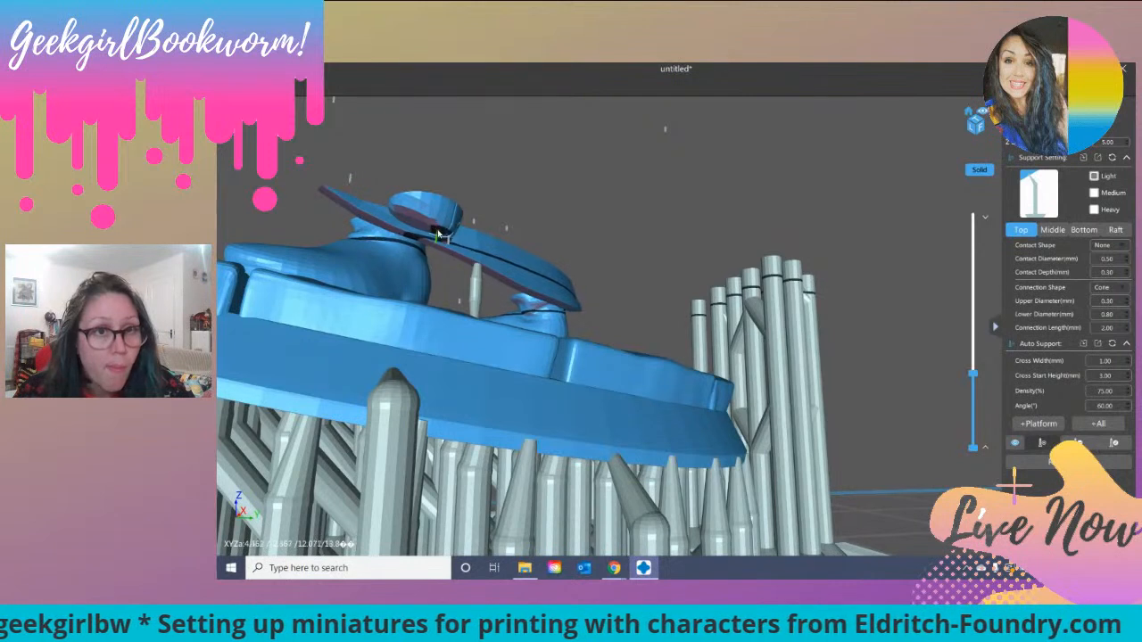
right_drag(437, 237, 437, 235)
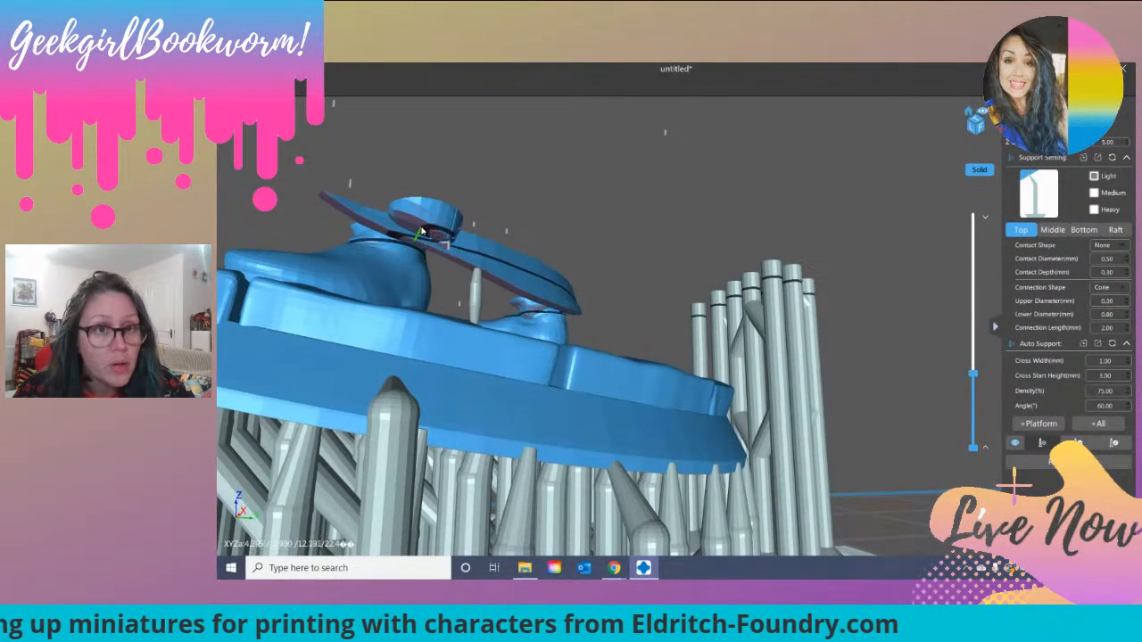
right_drag(398, 218, 427, 234)
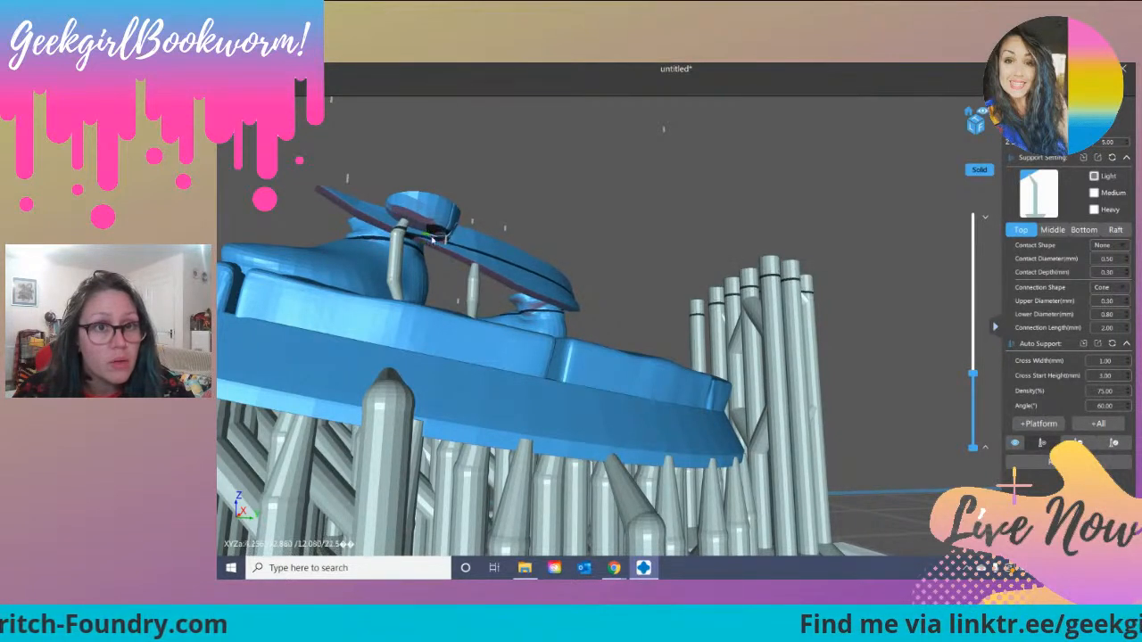
right_drag(438, 235, 373, 248)
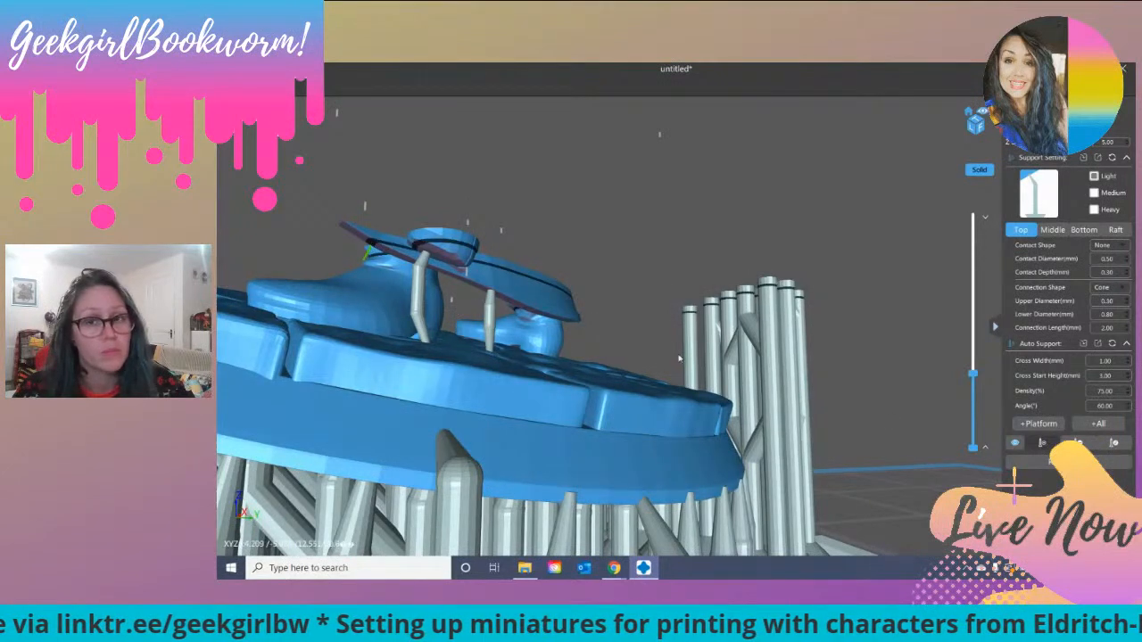
Step: Raise the layer preview slightly and add light supports under the front leg's trouser cuff and the nearby coat tip
drag(975, 376, 976, 369)
right_drag(433, 407, 510, 403)
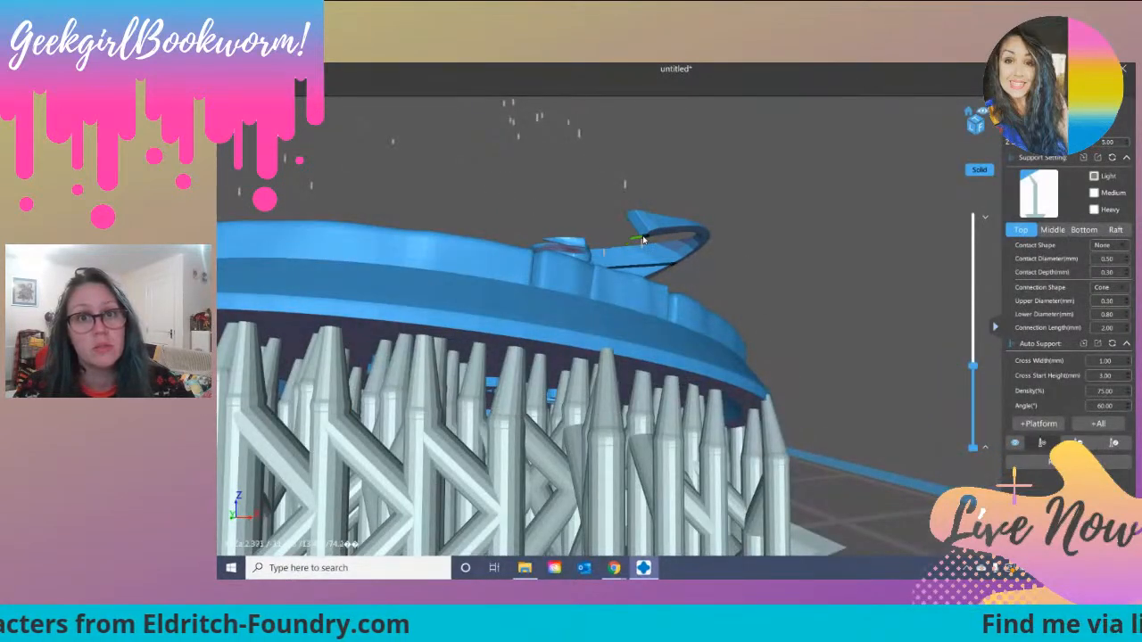
right_drag(649, 236, 406, 203)
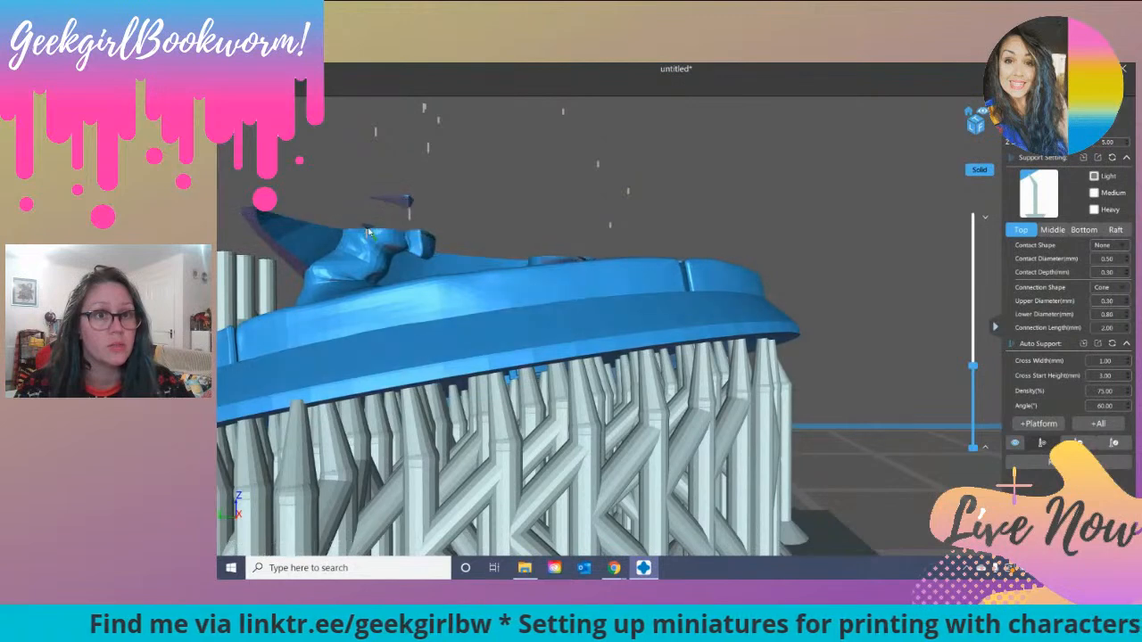
click(367, 230)
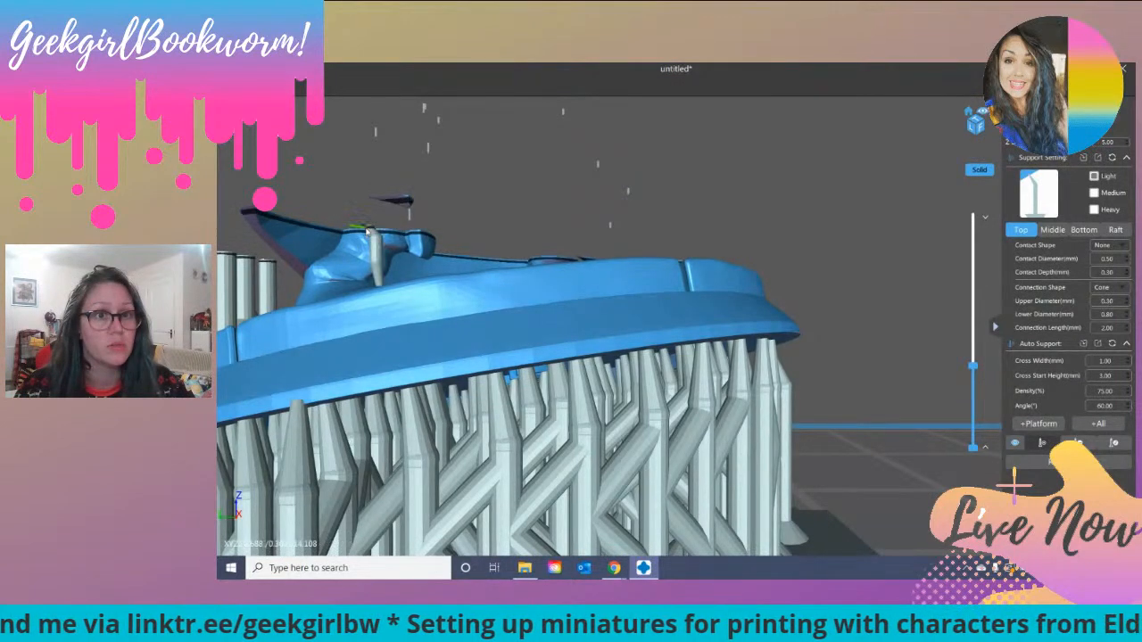
click(406, 205)
right_drag(473, 254, 486, 329)
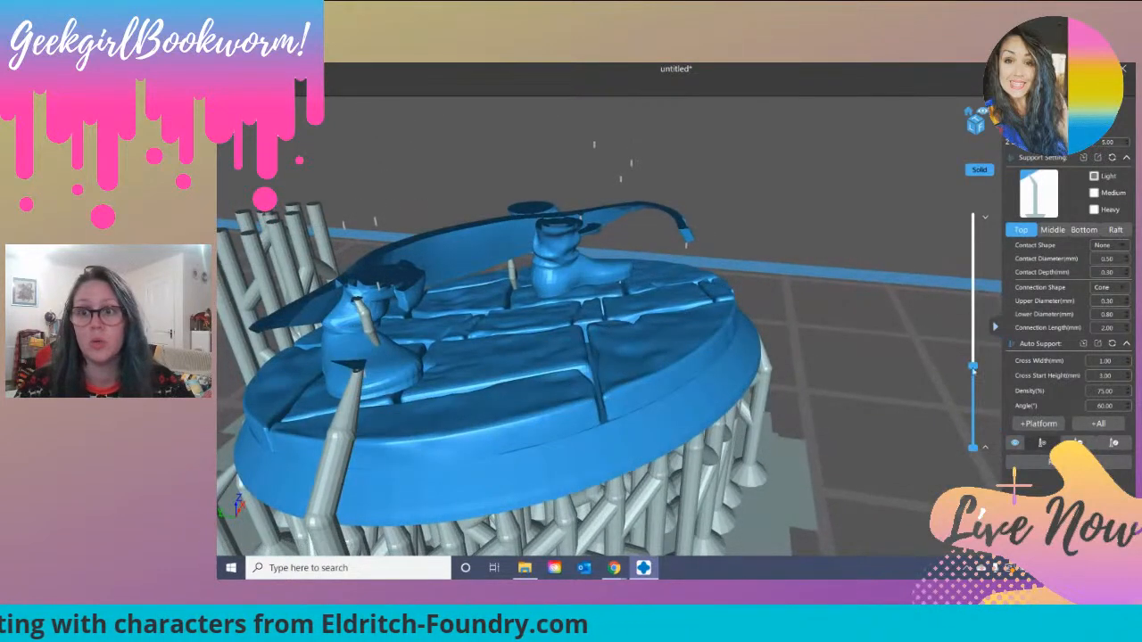
Step: Raise the layer preview to layer 296 and add another light support under the inner side of the trouser cuff
drag(973, 365, 973, 364)
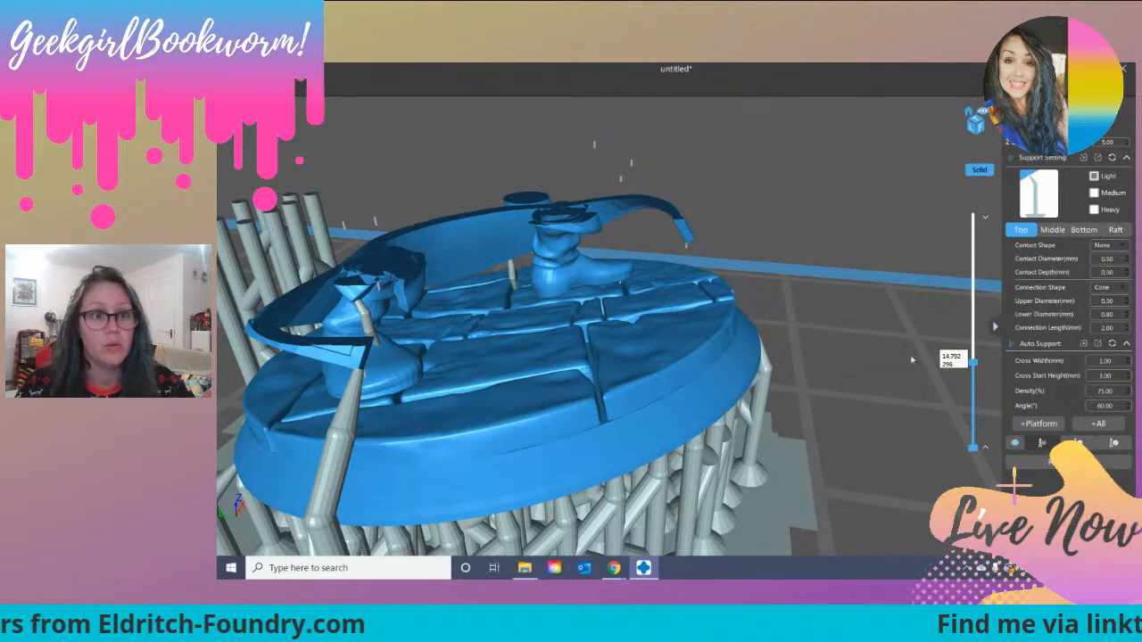
click(415, 308)
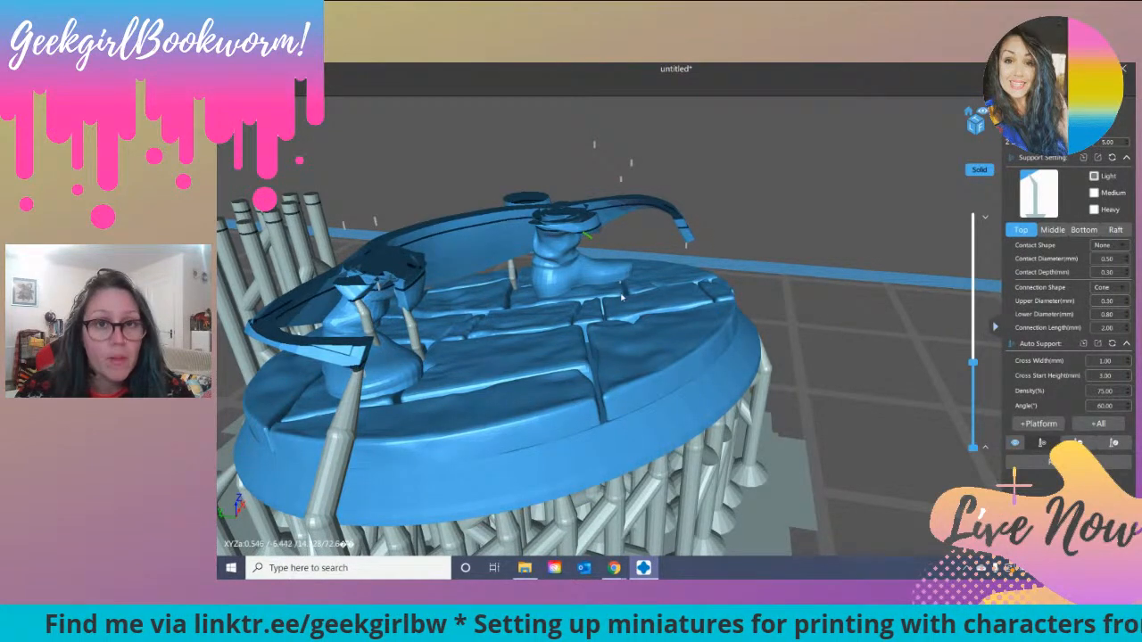
right_drag(592, 342, 616, 313)
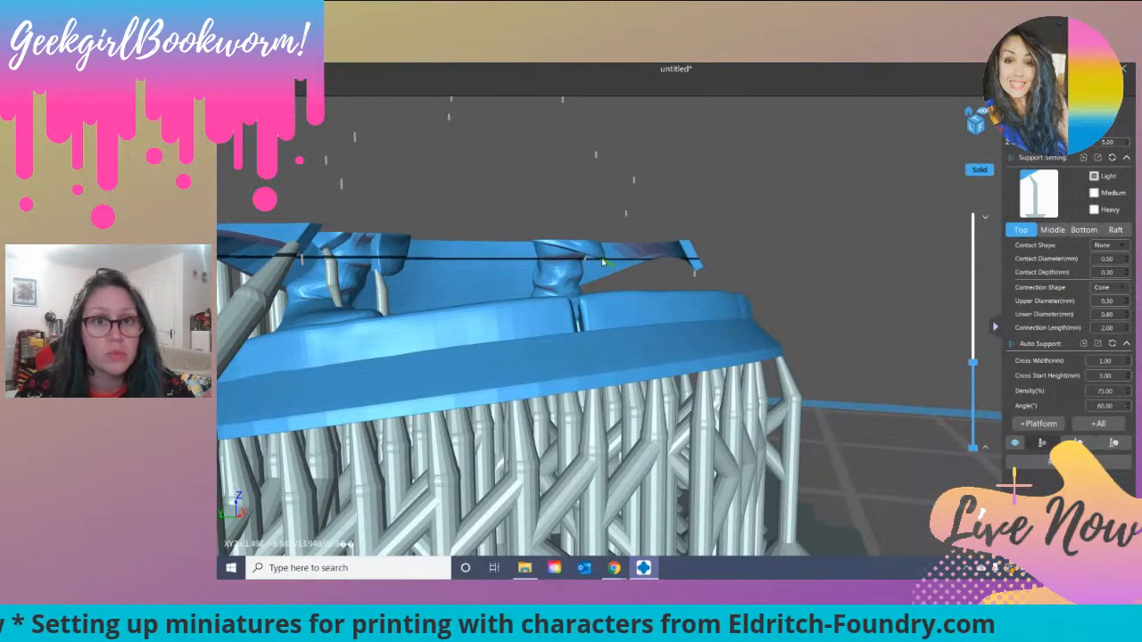
right_drag(582, 286, 554, 258)
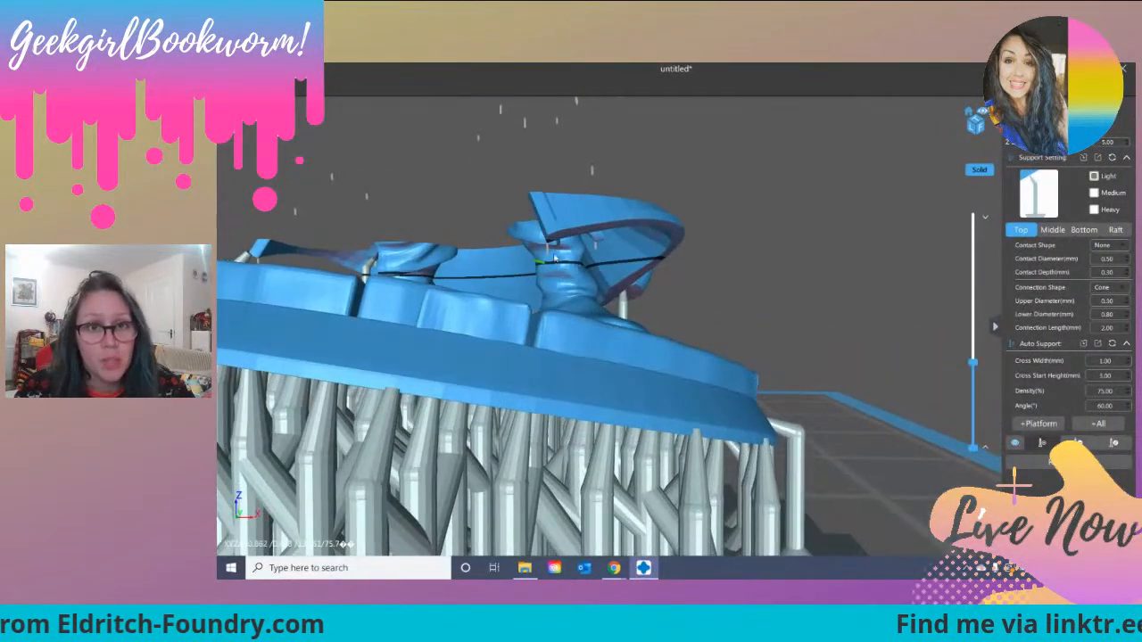
right_drag(554, 246, 558, 248)
scroll(543, 265, up, 5)
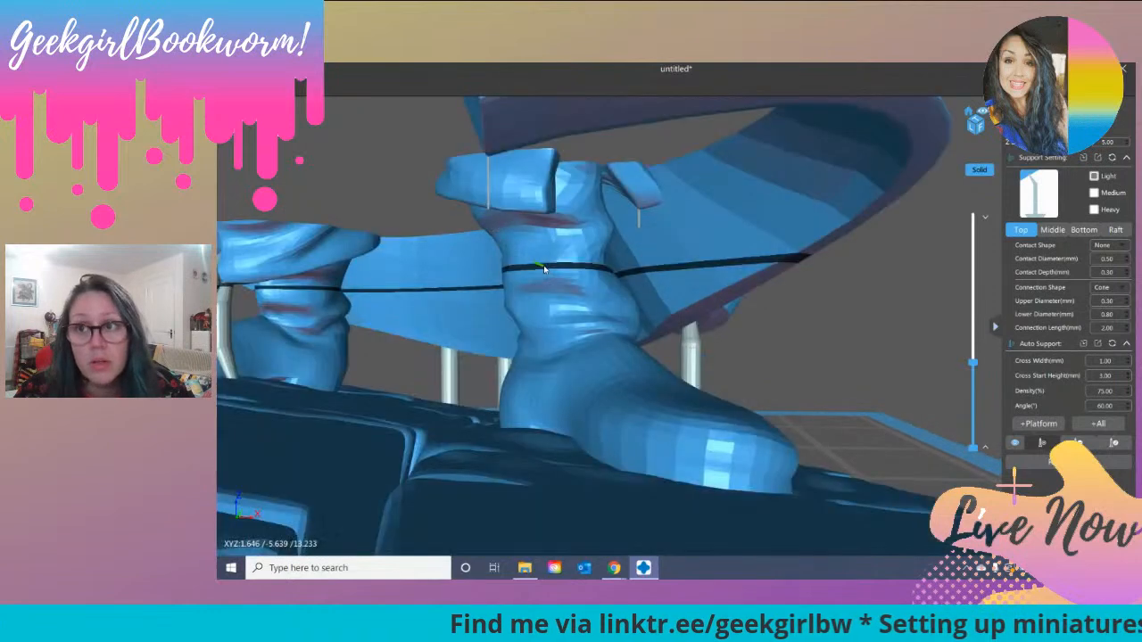
scroll(543, 265, down, 5)
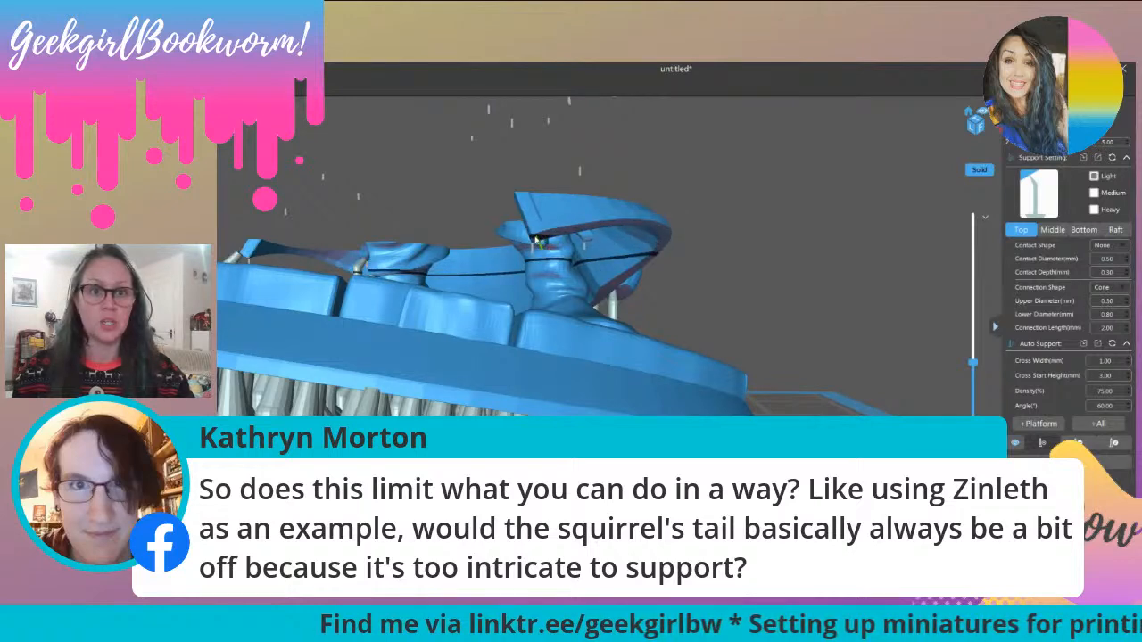
Step: Restore the layer preview to full height and remove all supports from the miniature
right_drag(402, 181, 535, 185)
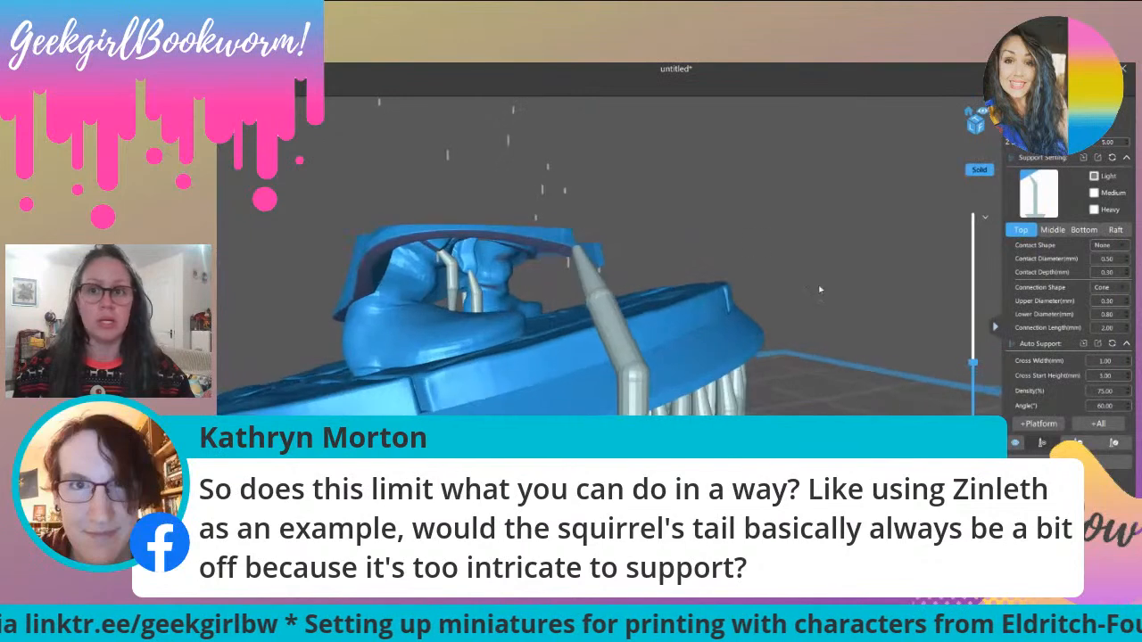
scroll(986, 395, down, 5)
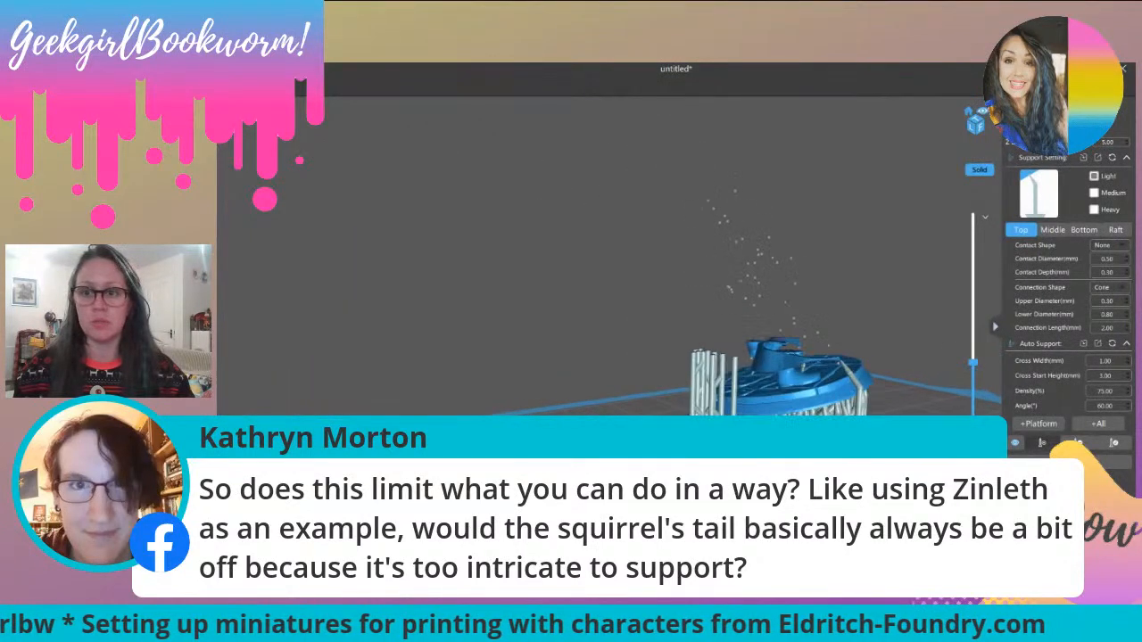
drag(974, 364, 983, 204)
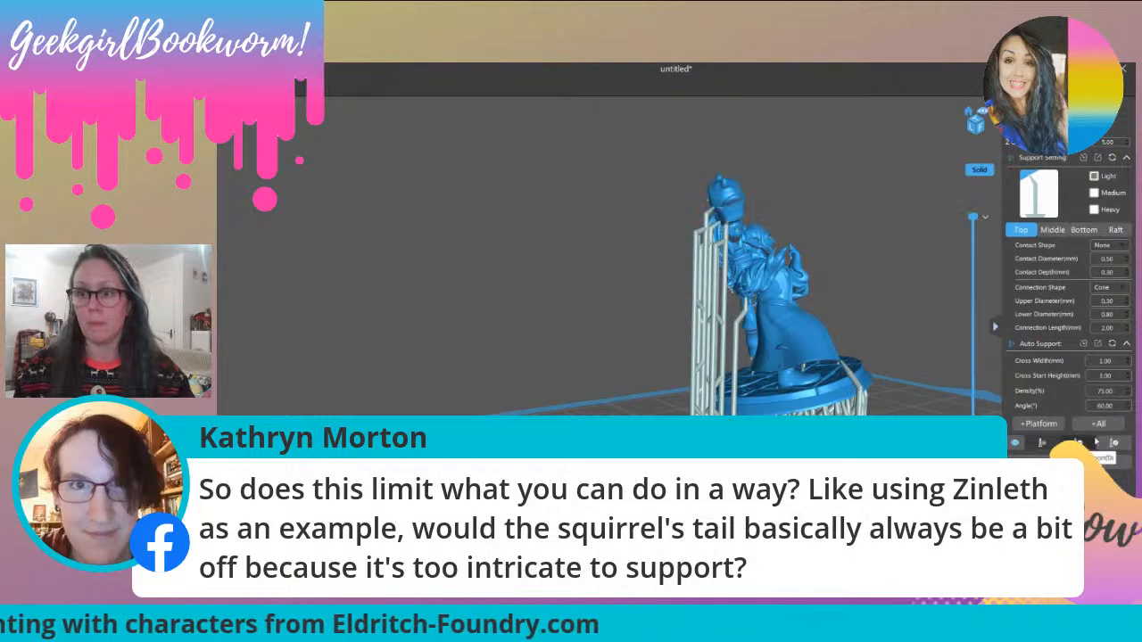
click(1061, 438)
click(642, 336)
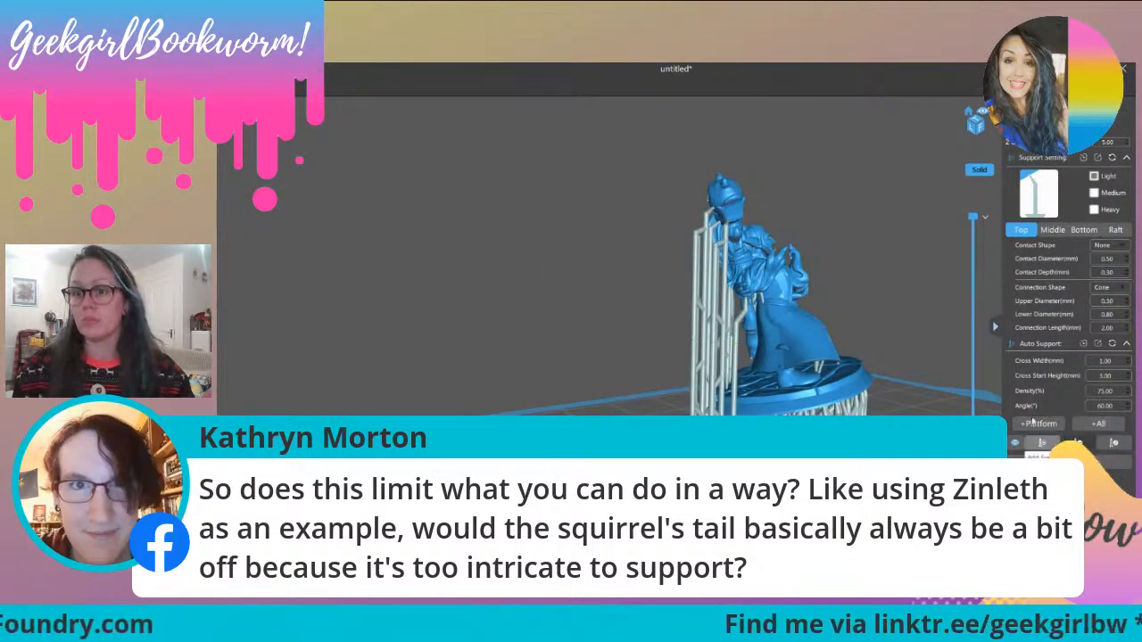
click(1078, 441)
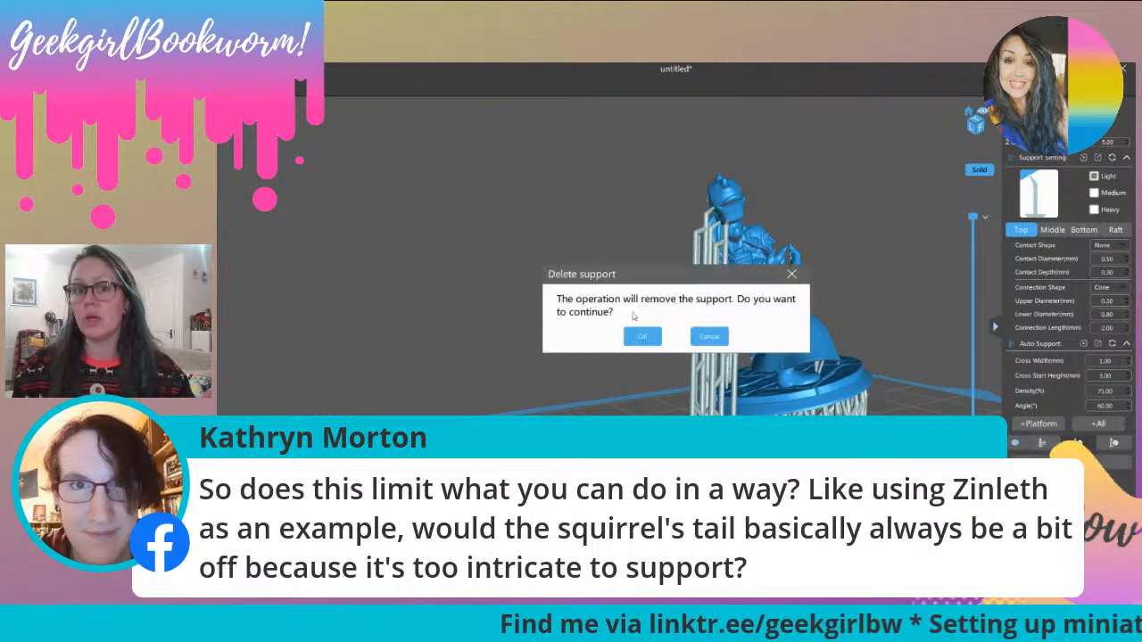
click(646, 338)
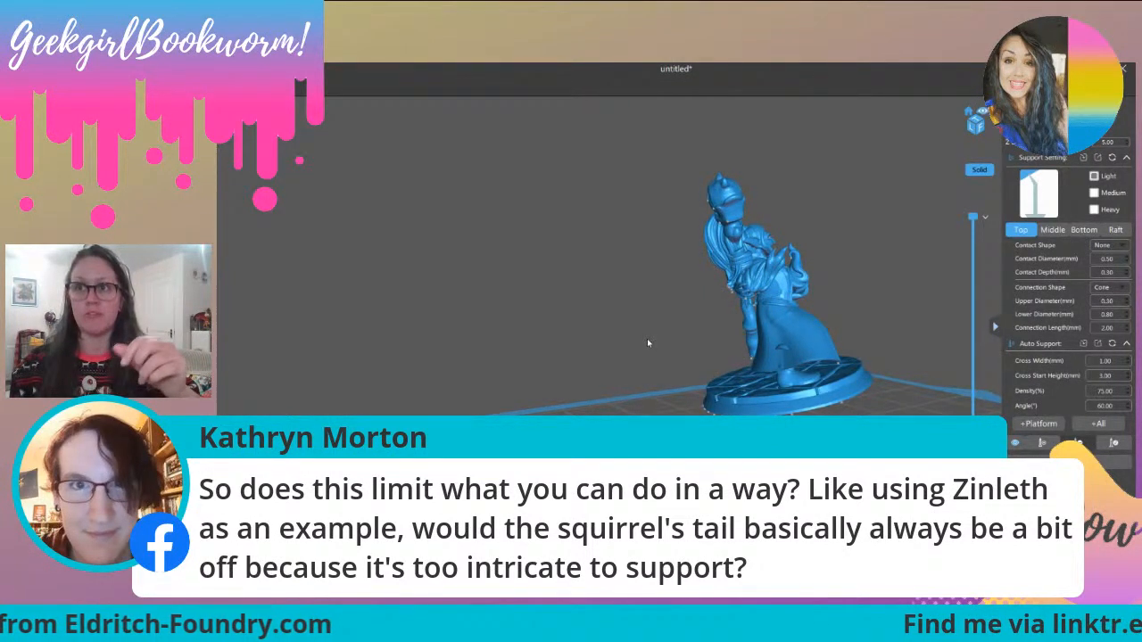
Step: Leave support editing and rotate the miniature into a steeper backward tilt, with the front edge of its base raised
right_drag(648, 342, 713, 349)
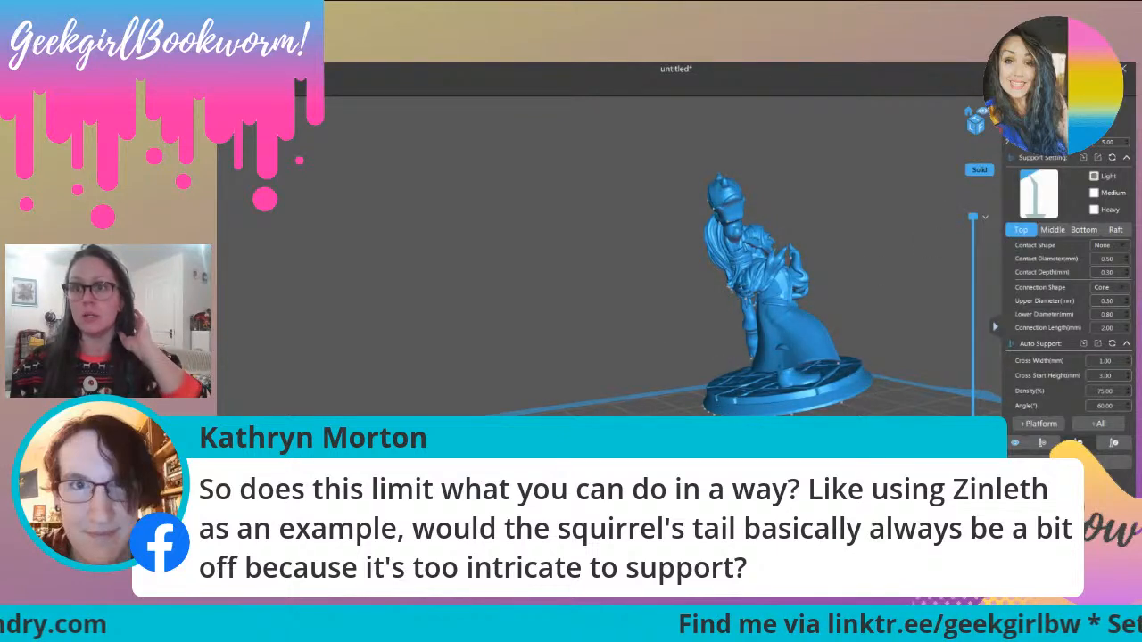
click(1033, 110)
right_drag(812, 364, 699, 349)
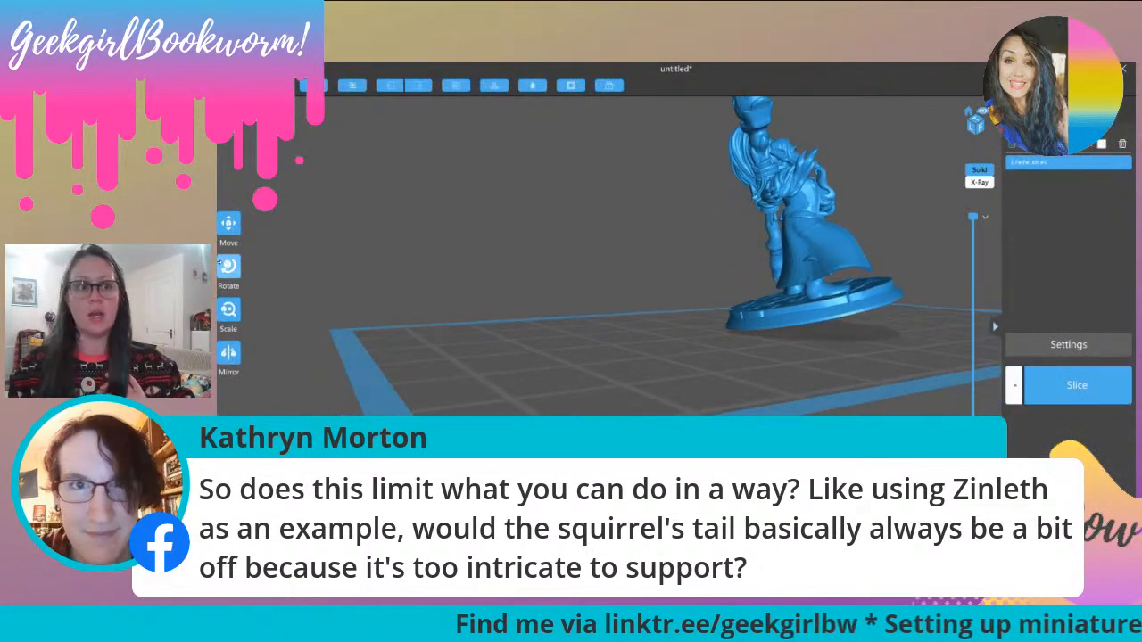
click(226, 268)
drag(841, 251, 840, 265)
right_drag(821, 329, 746, 330)
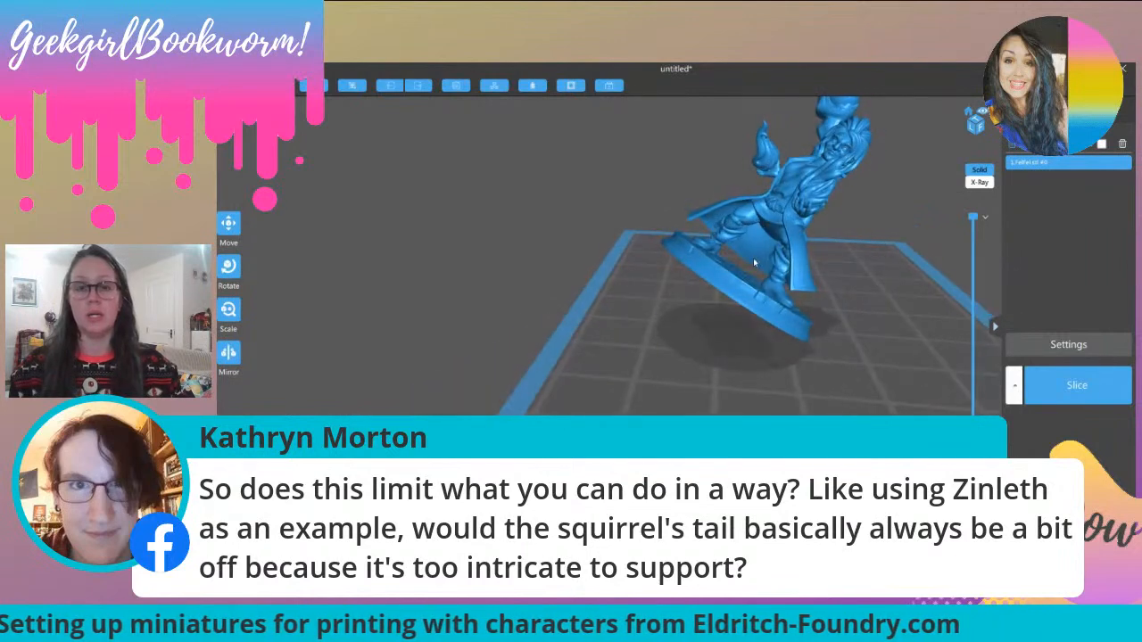
click(753, 264)
click(226, 263)
drag(732, 219, 825, 275)
right_drag(890, 369, 817, 359)
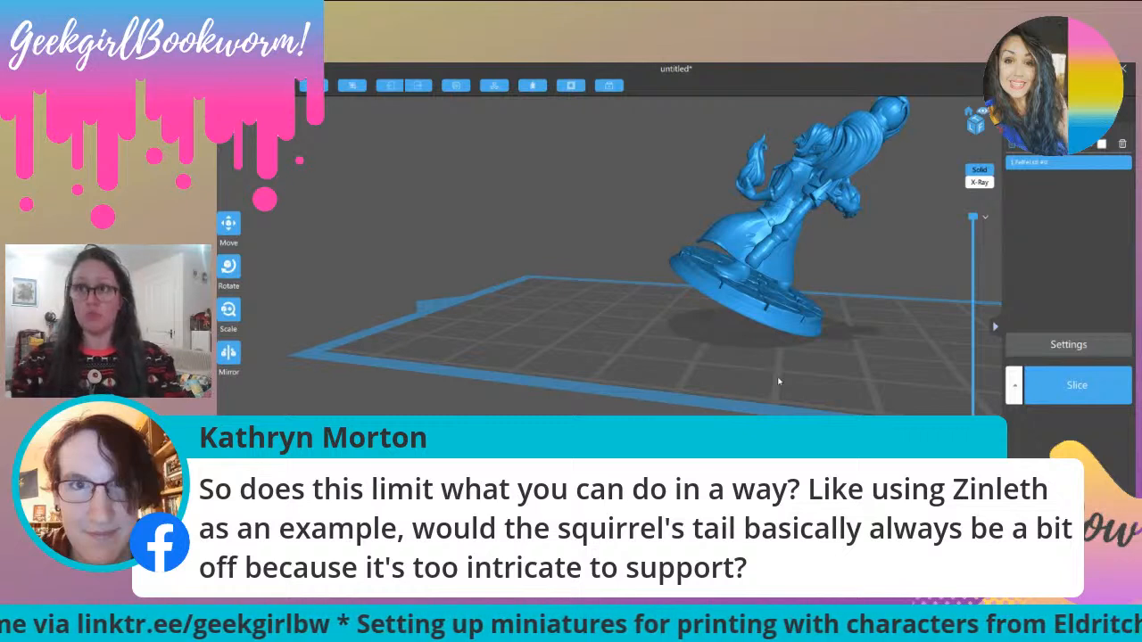
middle_drag(714, 267, 675, 272)
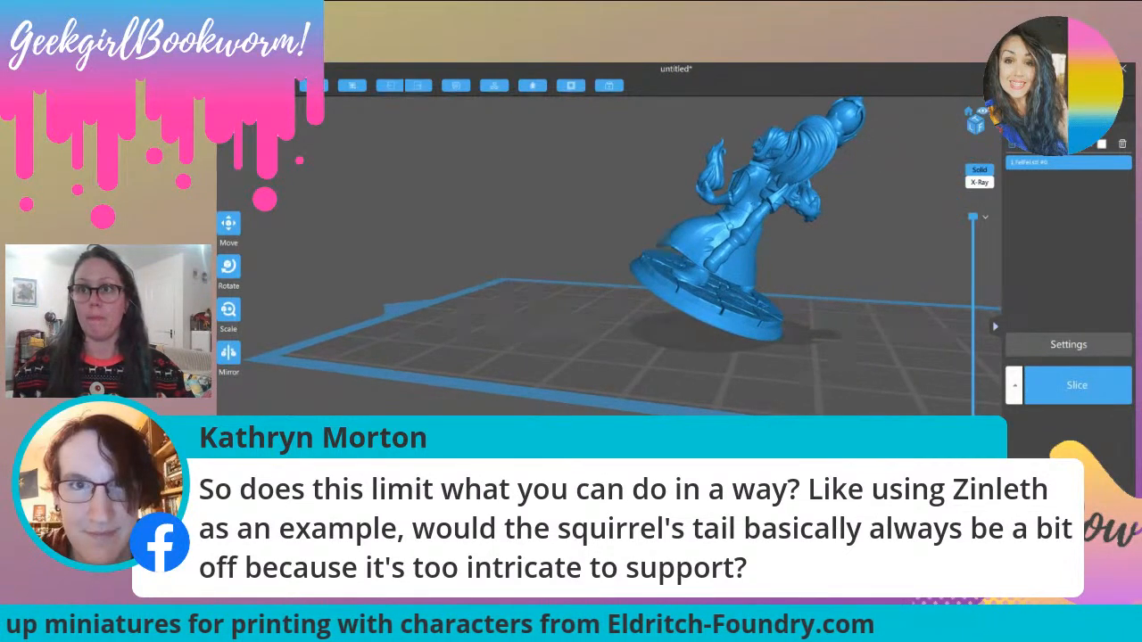
Step: Return to support editing and generate platform supports for the re-tilted miniature with light settings, 75% density and a 60° angle
click(1095, 128)
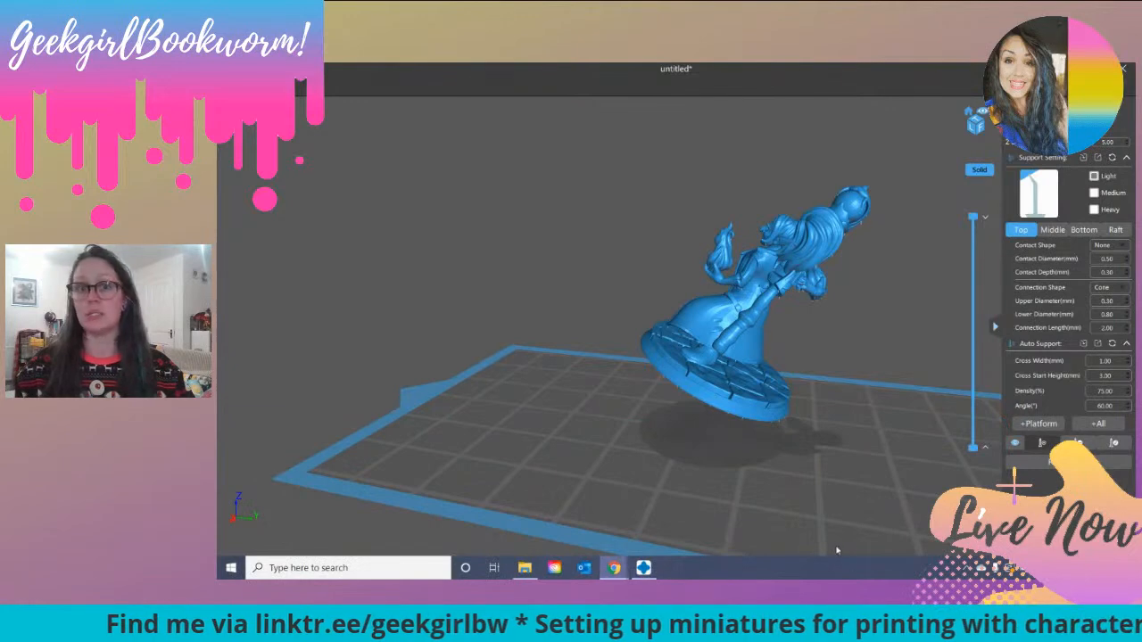
drag(660, 451, 892, 469)
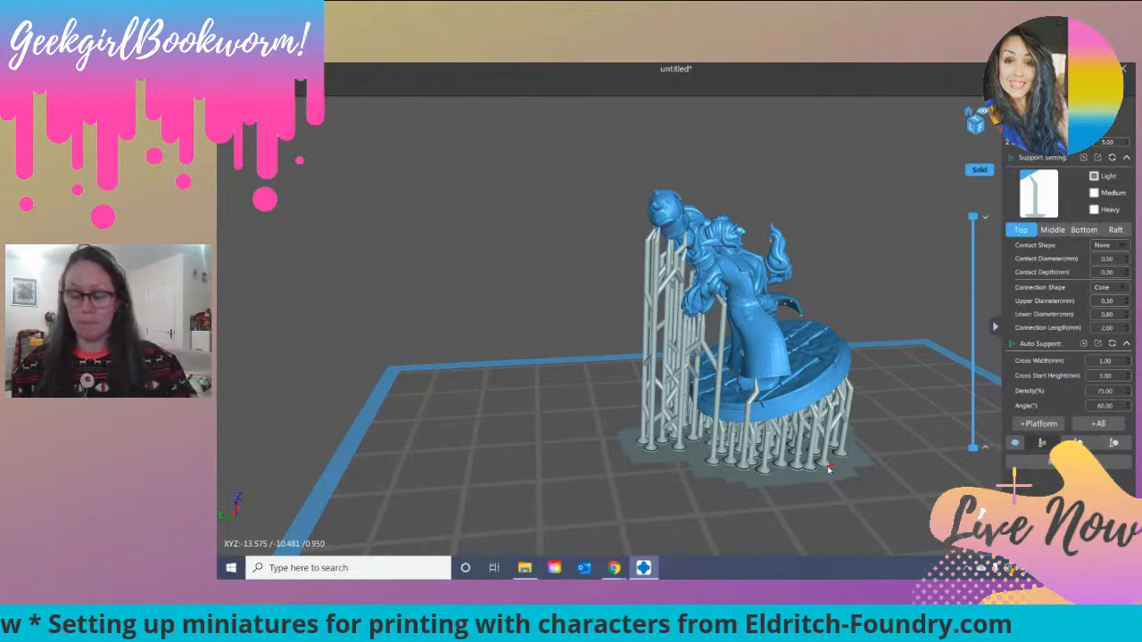
drag(828, 469, 698, 415)
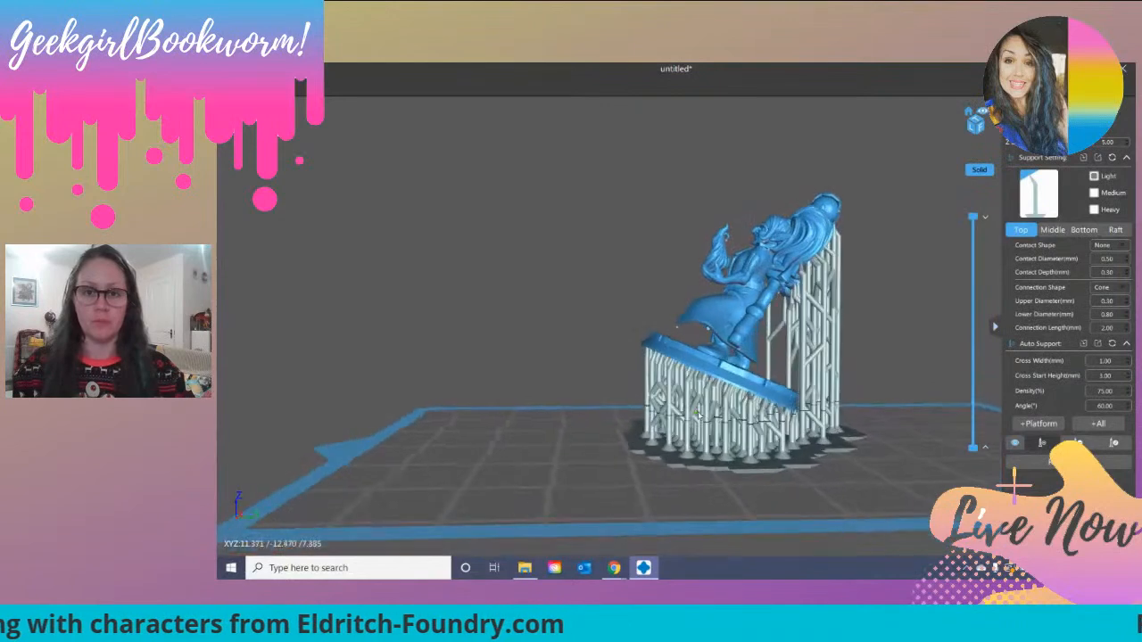
Step: Examine the hanging arm, coat hem and legs up close for islands that the platform supports do not reach
scroll(857, 401, up, 3)
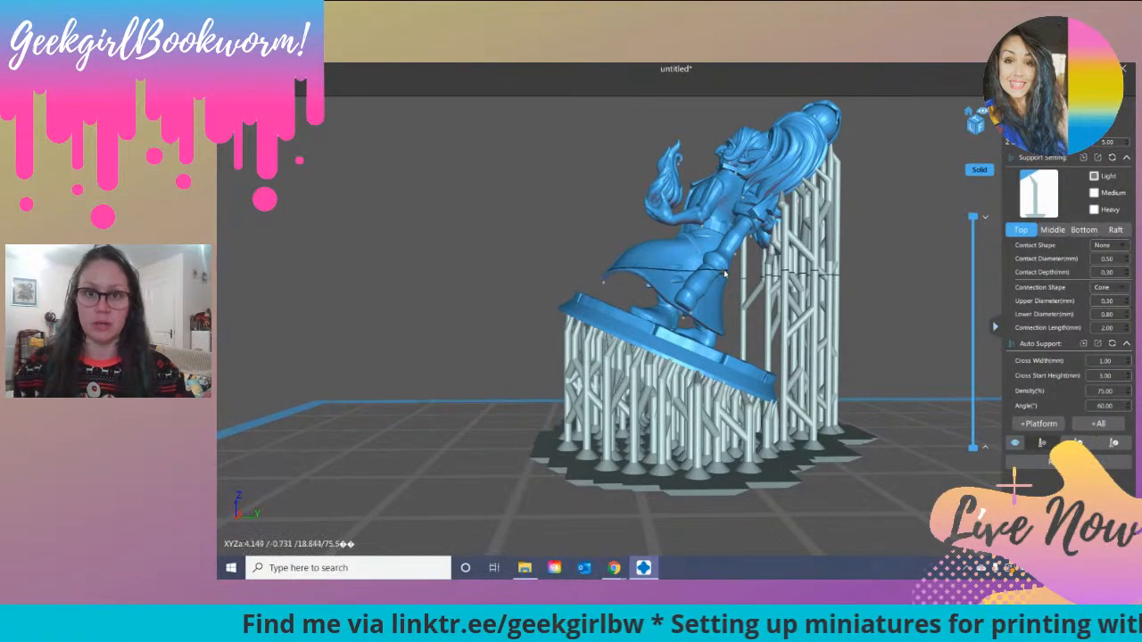
scroll(725, 275, up, 4)
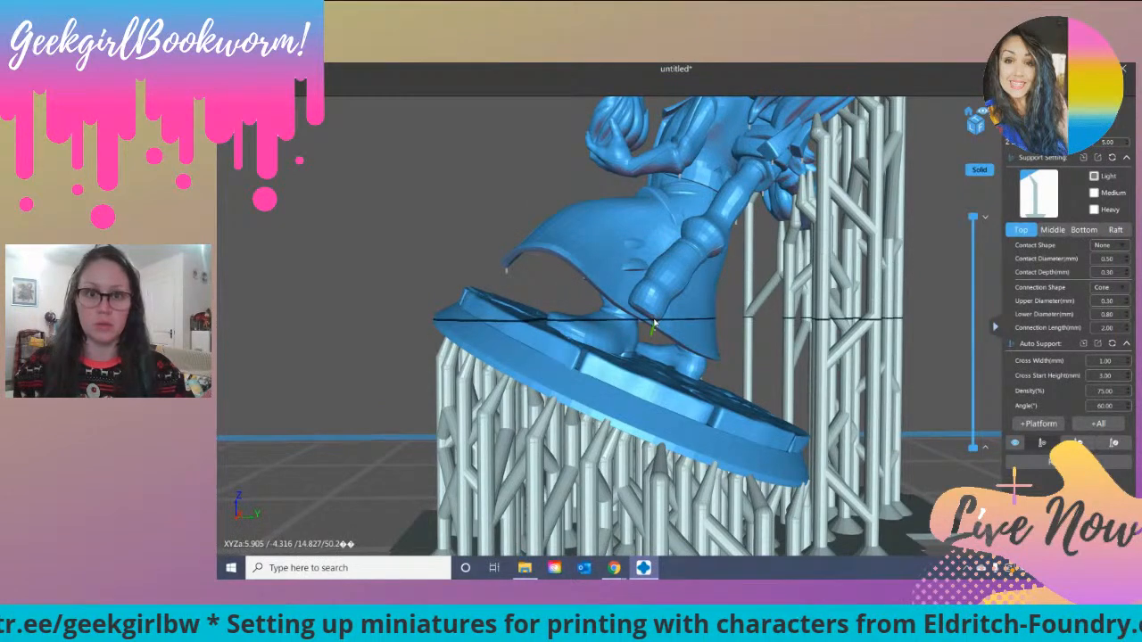
scroll(660, 325, up, 5)
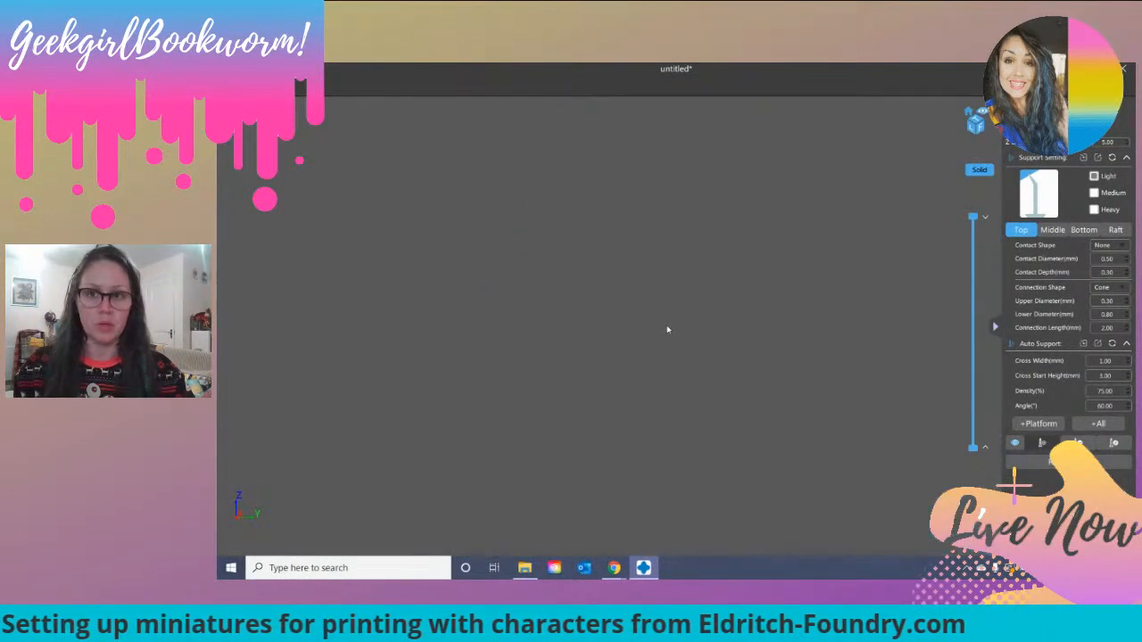
scroll(667, 330, down, 2)
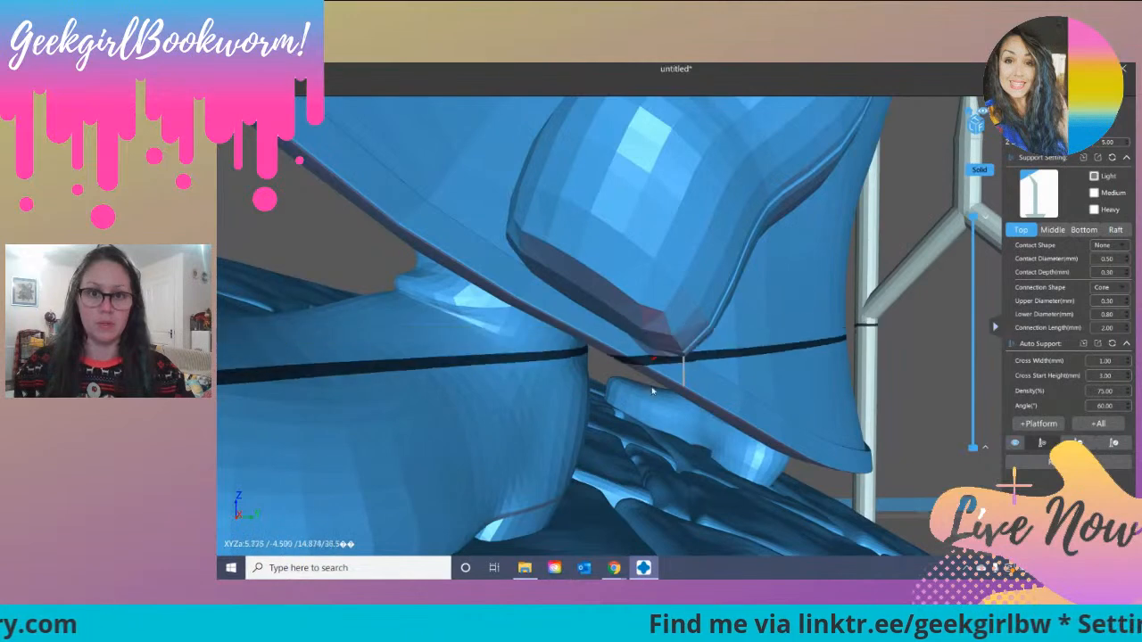
scroll(713, 423, down, 5)
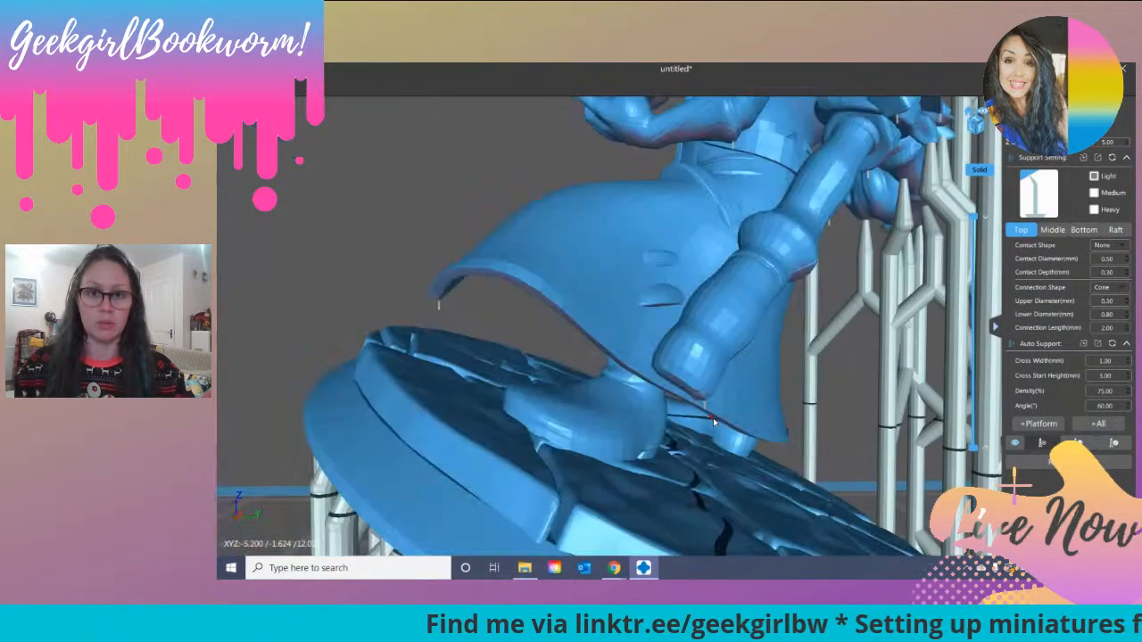
right_drag(714, 462, 737, 442)
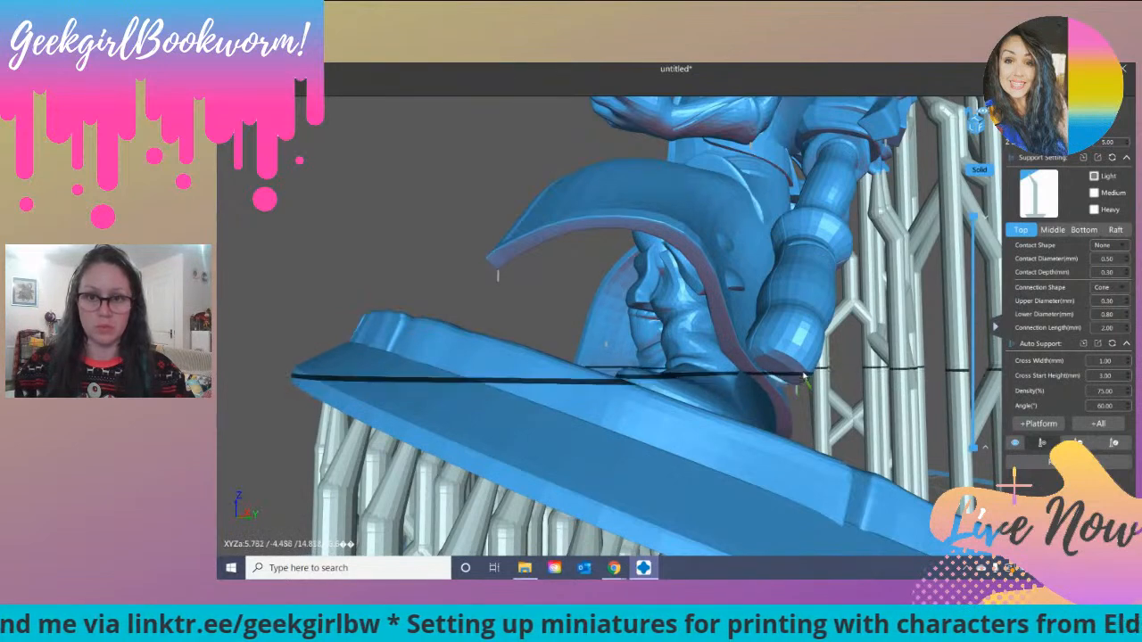
right_drag(789, 382, 758, 365)
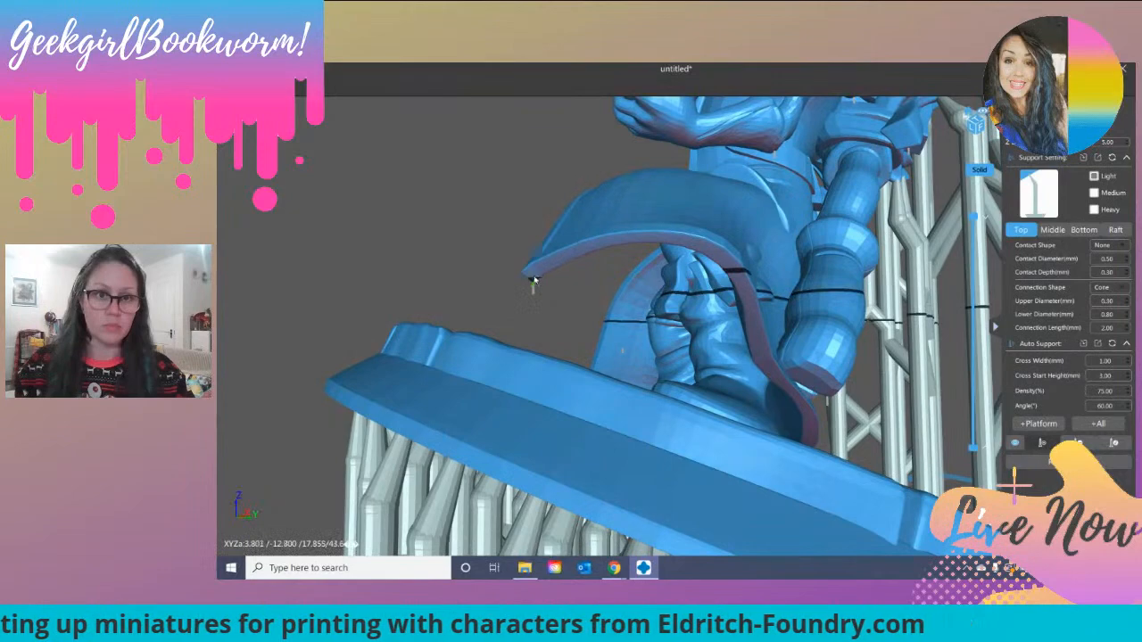
right_drag(530, 281, 565, 267)
right_drag(650, 333, 724, 362)
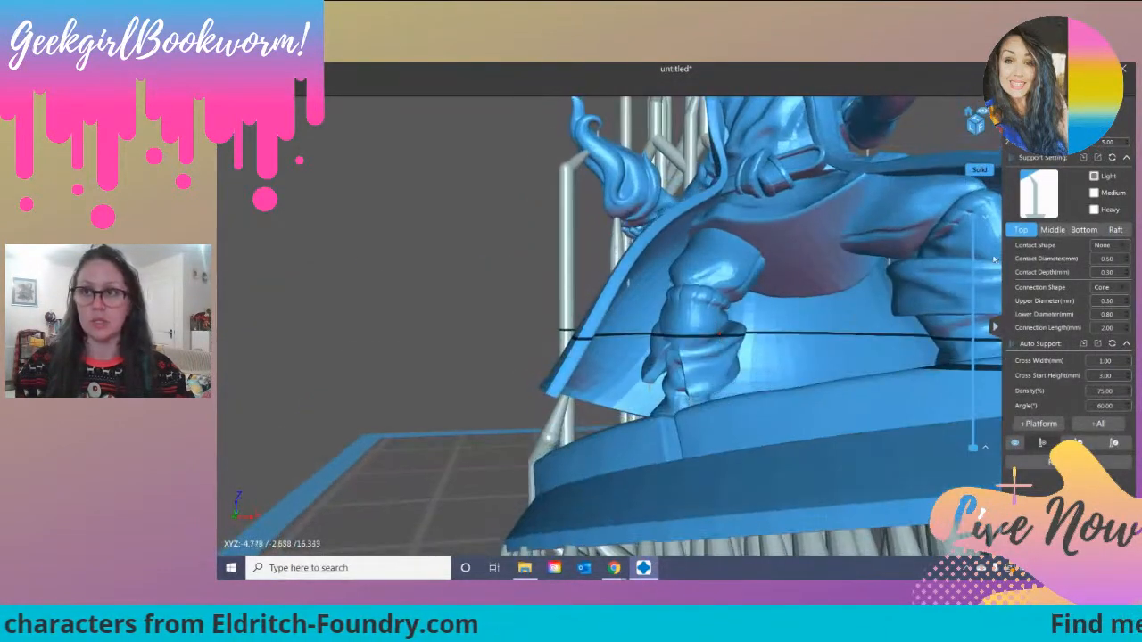
Step: Try a medium support under the raised corner of the coat, resting on the base, and delete it
right_drag(844, 398, 826, 374)
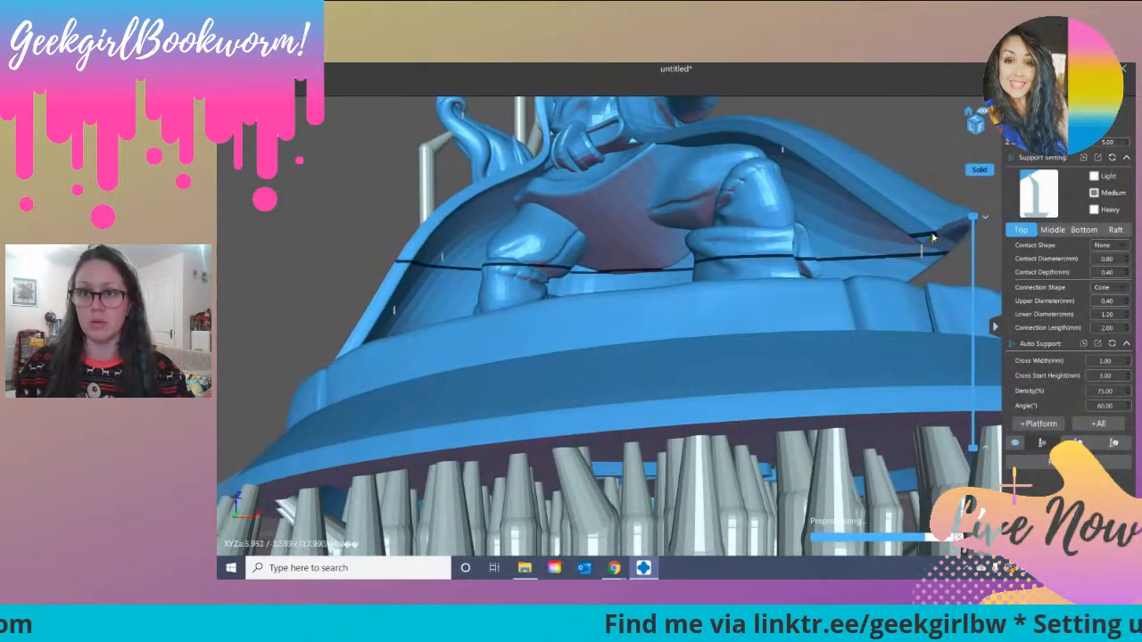
right_drag(941, 234, 912, 256)
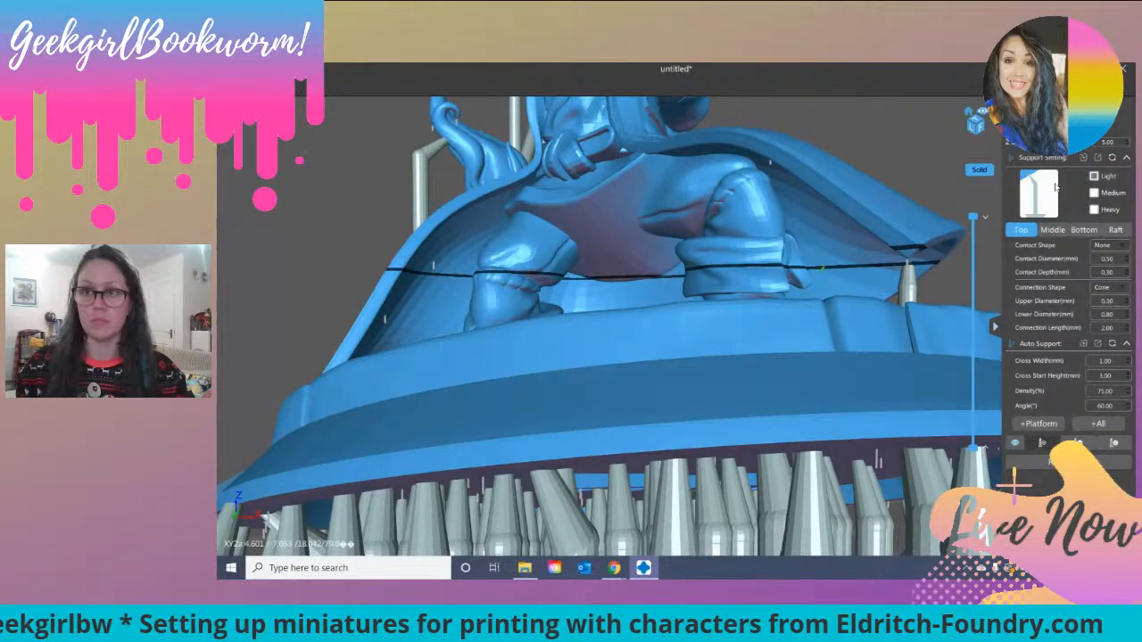
right_drag(766, 298, 800, 282)
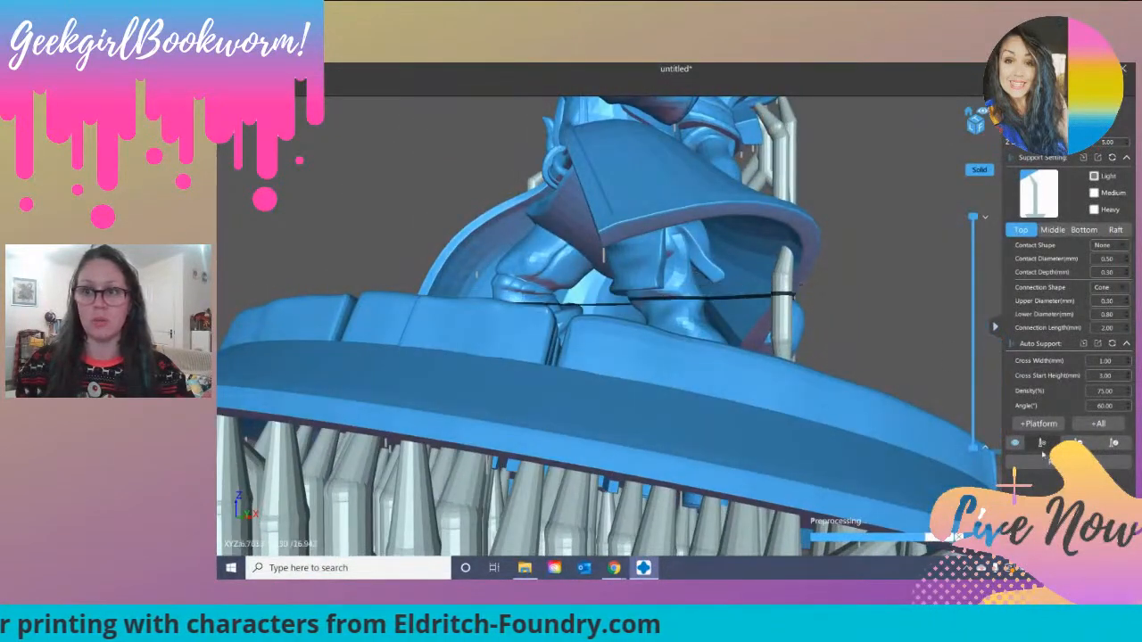
click(781, 296)
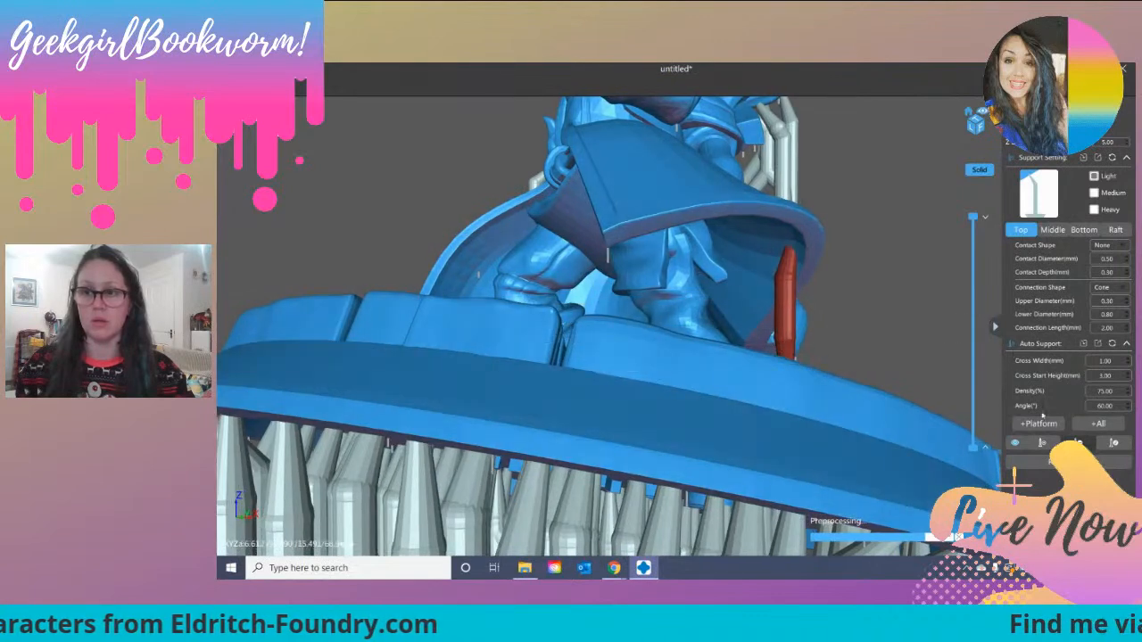
click(1077, 444)
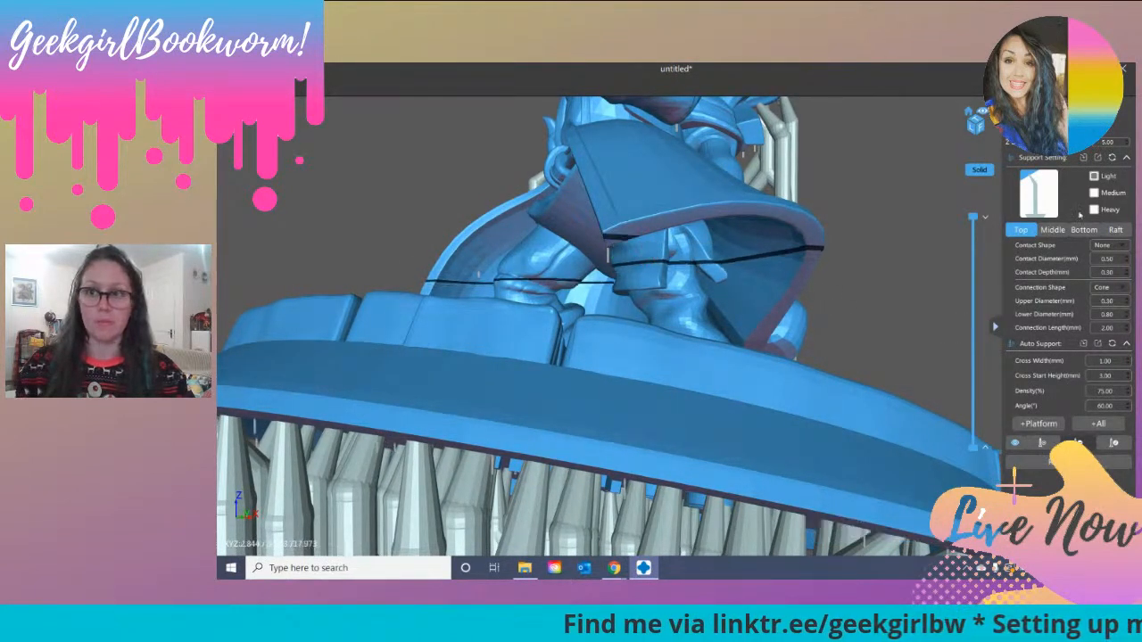
Step: Examine the open hand's forearm, the waist and the coat underside from several angles for overhangs needing support
right_drag(892, 328, 808, 385)
scroll(780, 415, down, 5)
scroll(789, 327, up, 5)
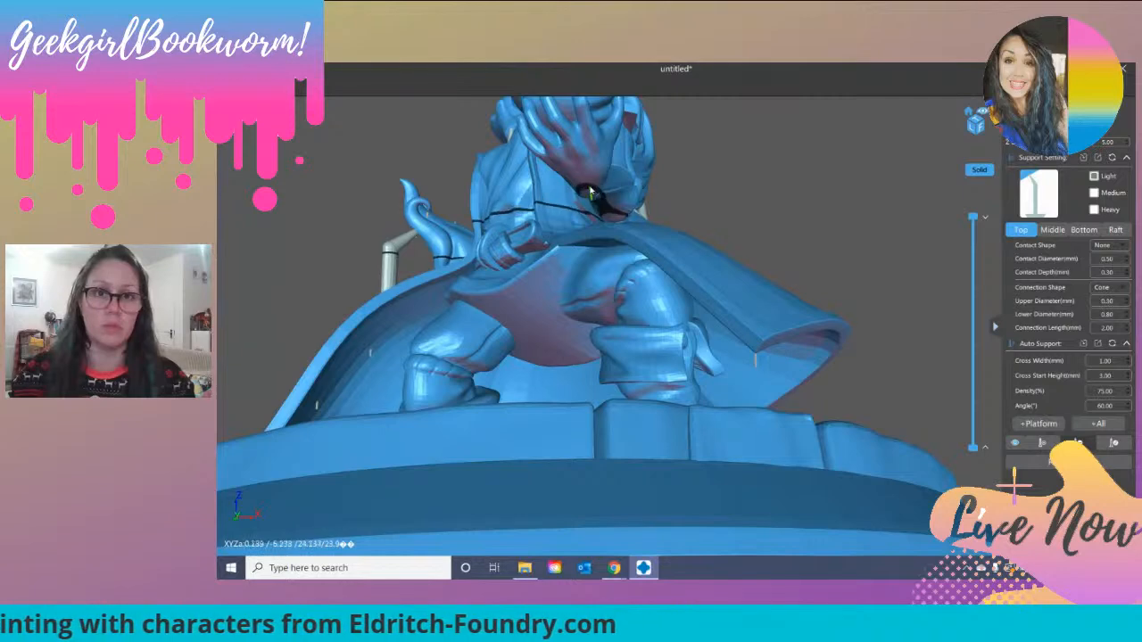
right_drag(620, 221, 616, 214)
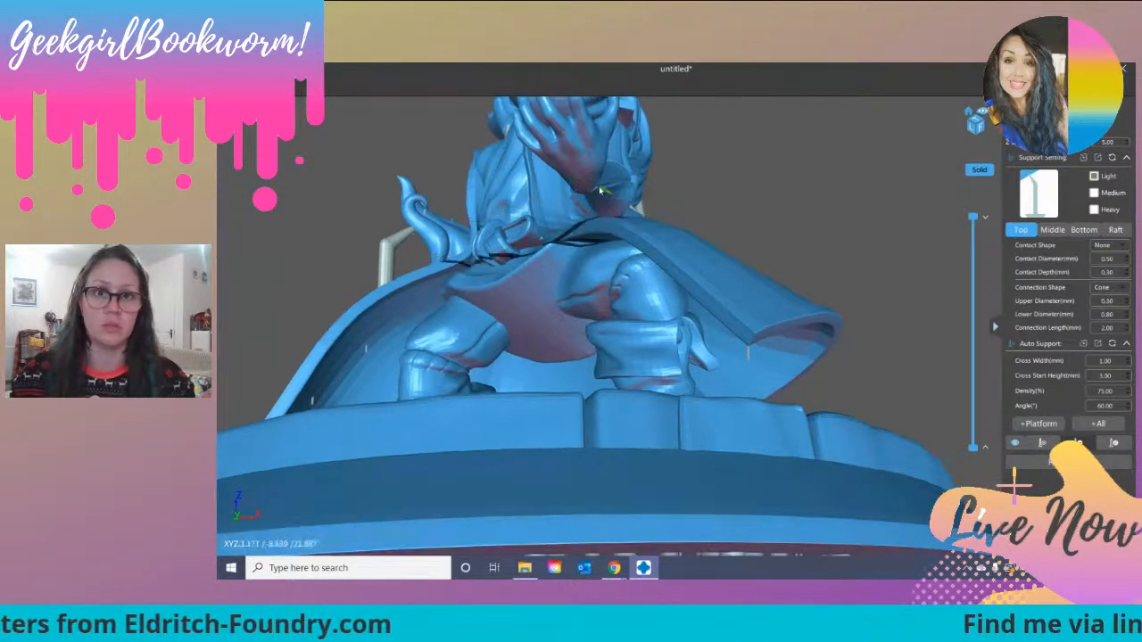
scroll(616, 214, up, 5)
scroll(614, 215, down, 8)
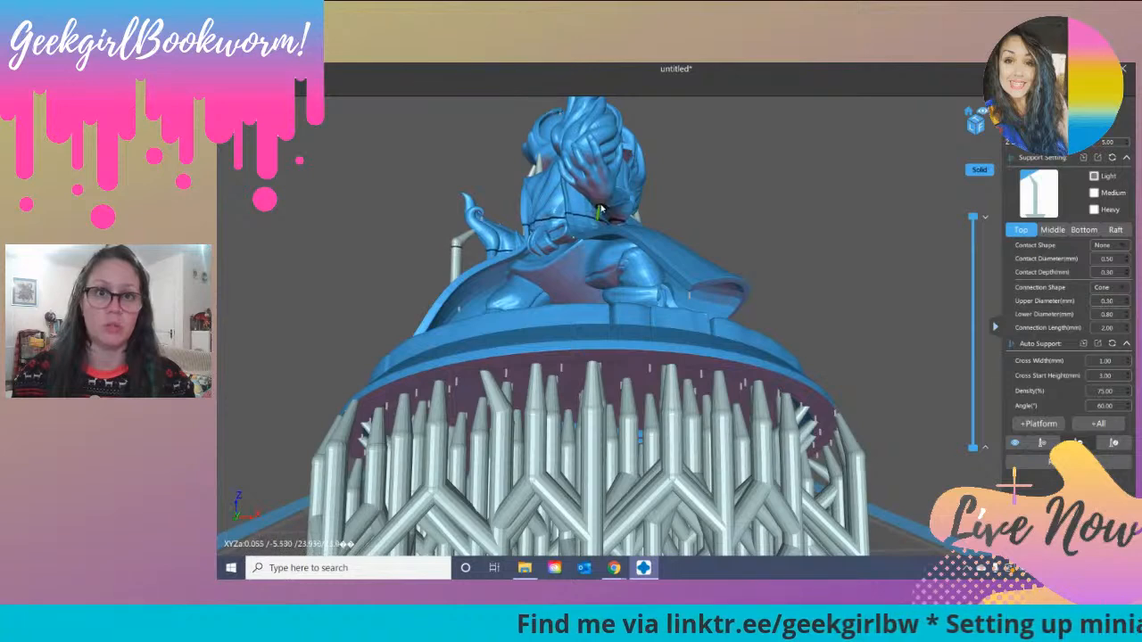
right_drag(617, 249, 629, 220)
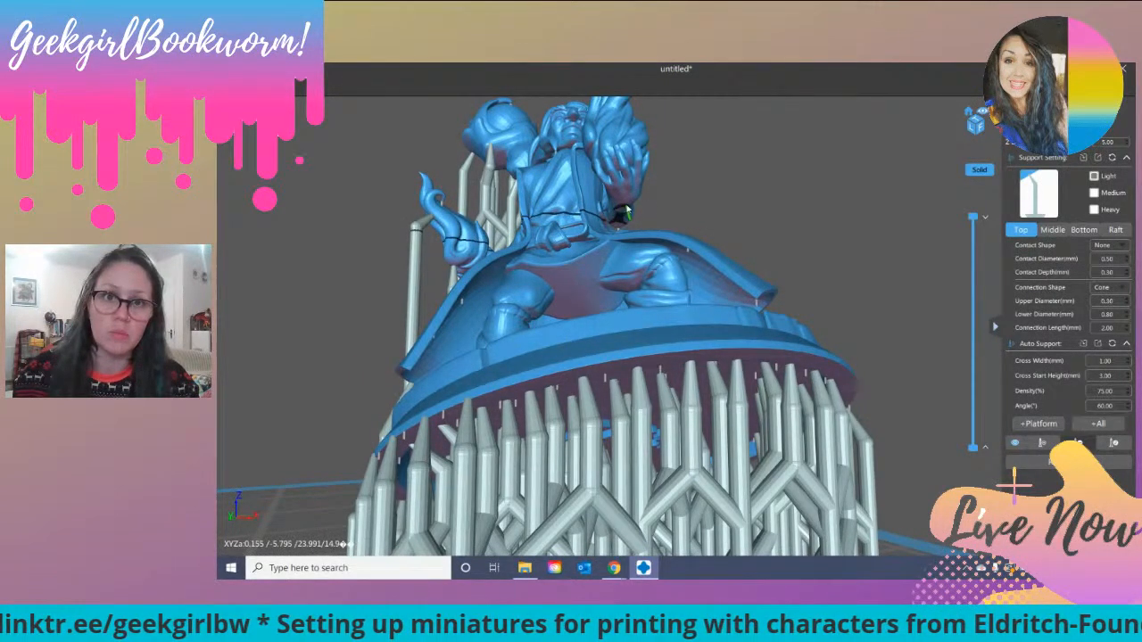
right_drag(627, 211, 624, 220)
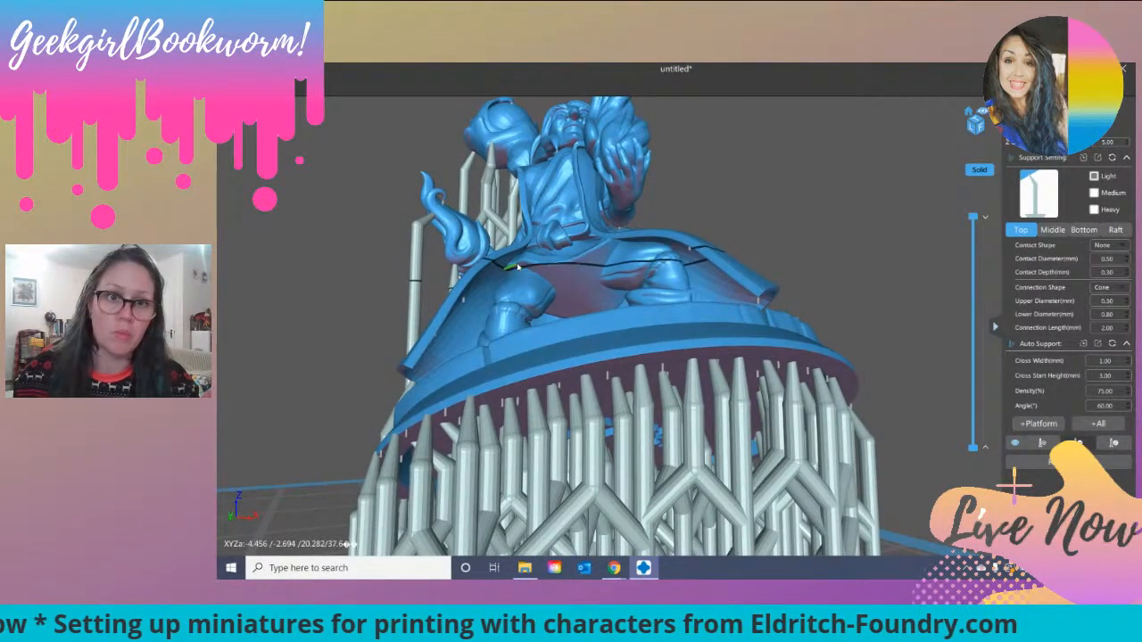
right_drag(540, 279, 669, 305)
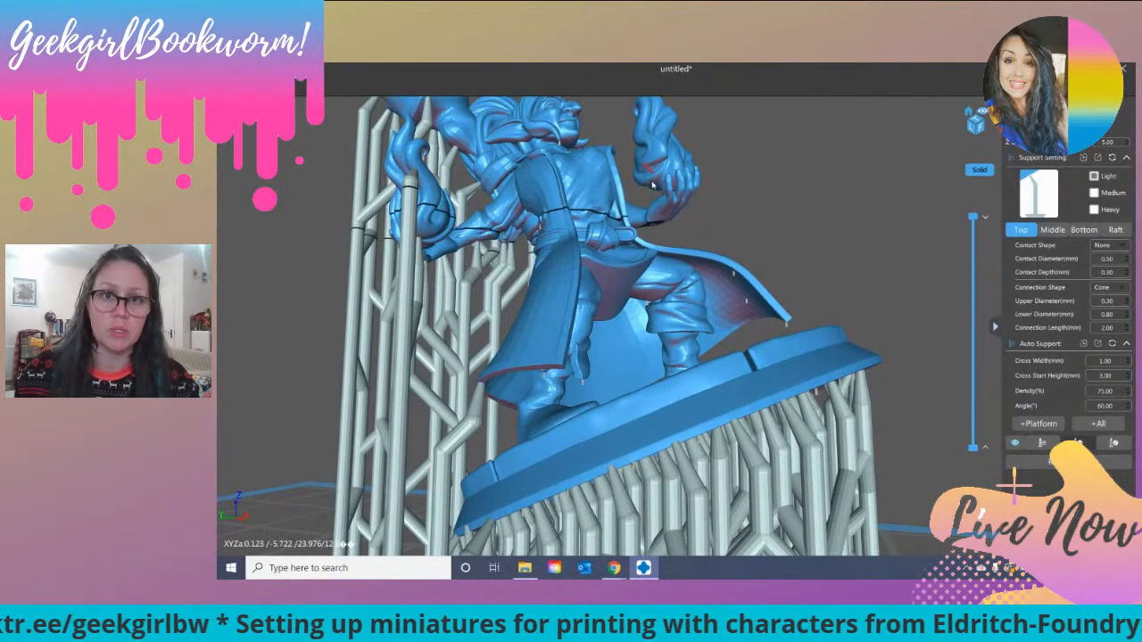
Step: Check the coat, legs, base and open hand of the supported miniature for remaining islands, and leave support editing
scroll(658, 162, down, 5)
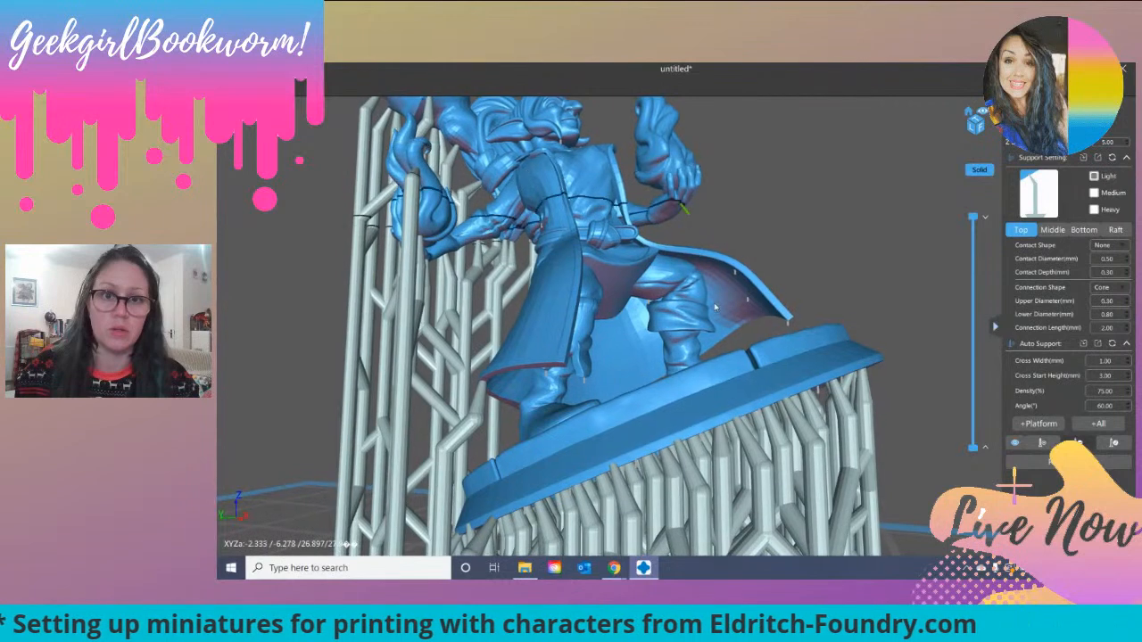
scroll(661, 326, up, 5)
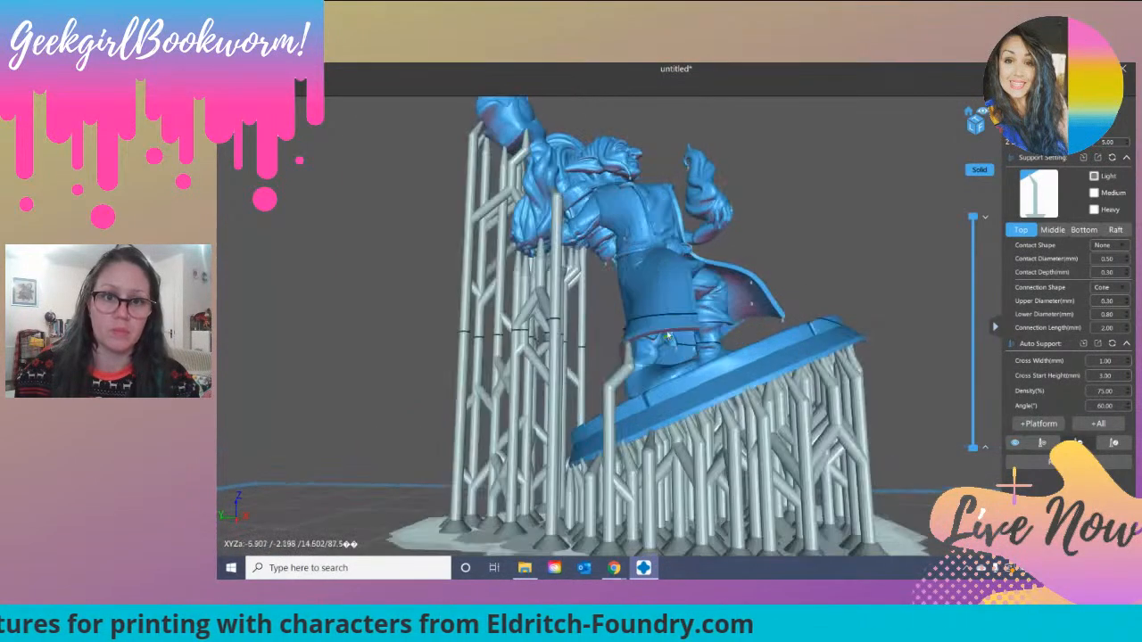
right_drag(705, 297, 665, 329)
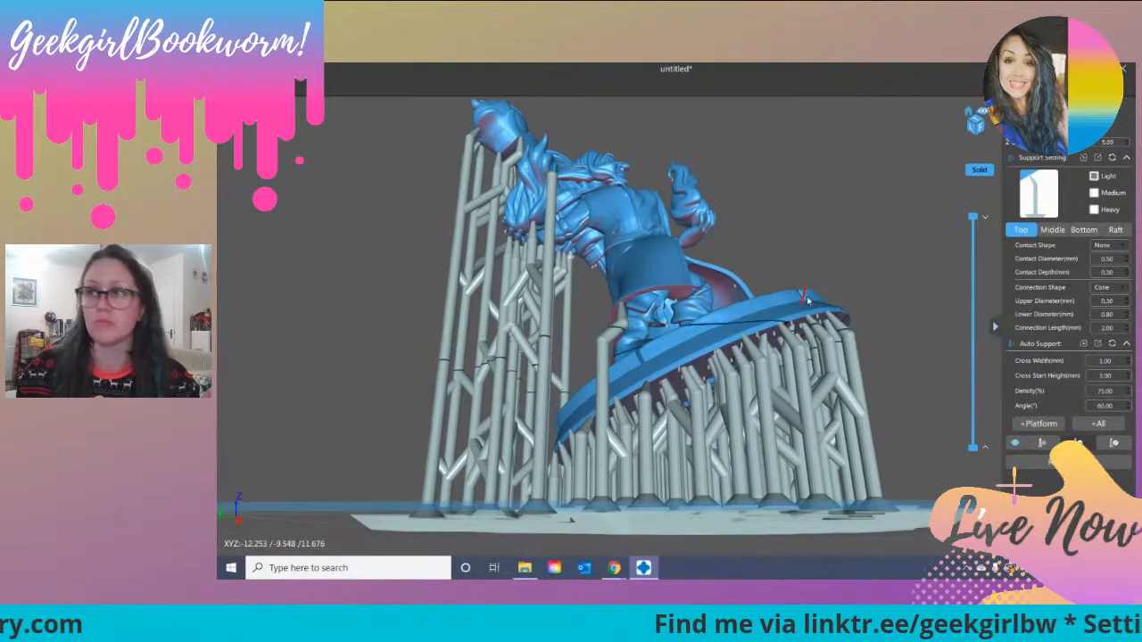
scroll(791, 311, up, 5)
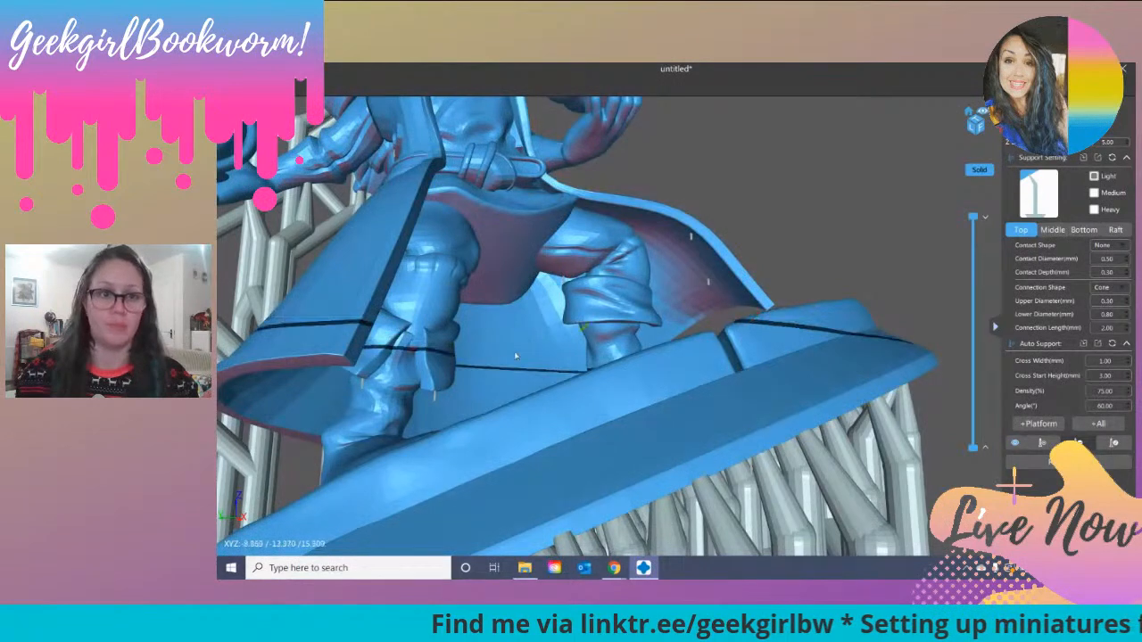
click(436, 395)
right_drag(427, 393, 426, 396)
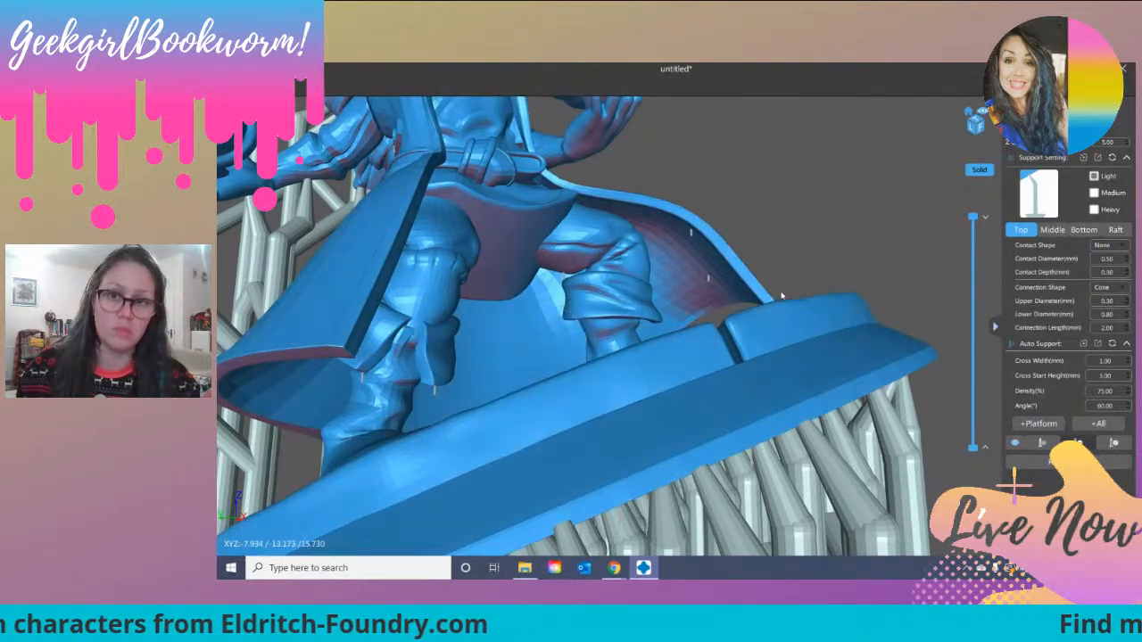
drag(808, 282, 600, 188)
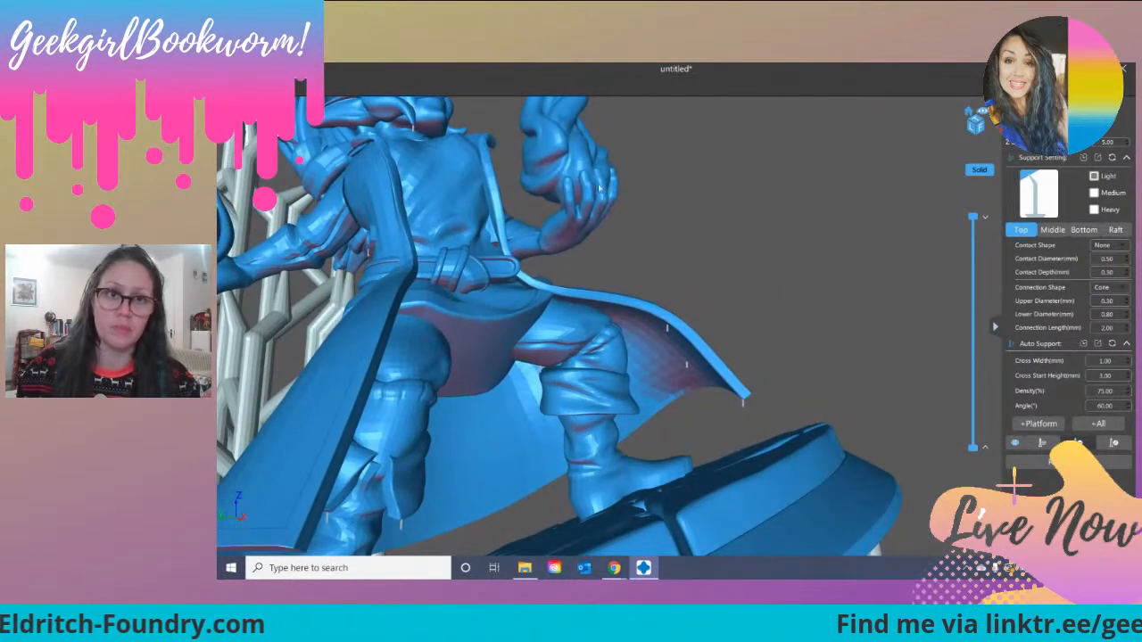
click(1024, 116)
right_drag(879, 245, 642, 260)
scroll(801, 178, down, 8)
drag(643, 260, 541, 373)
click(728, 213)
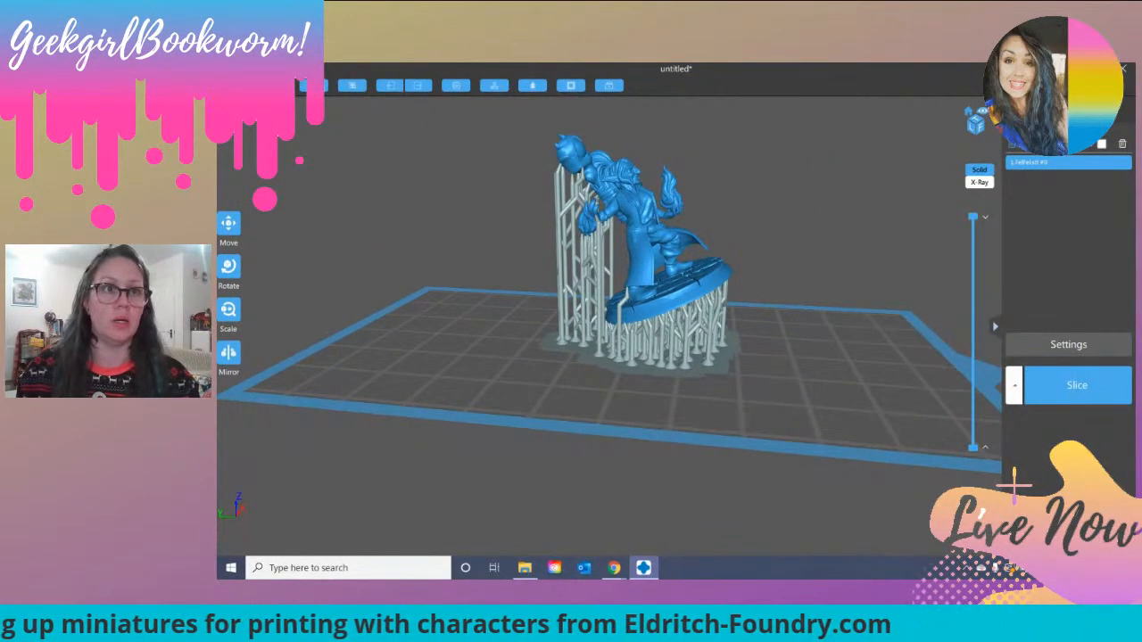
Step: Import the Bertha STL model from the Eldritch Foundry folder
click(237, 86)
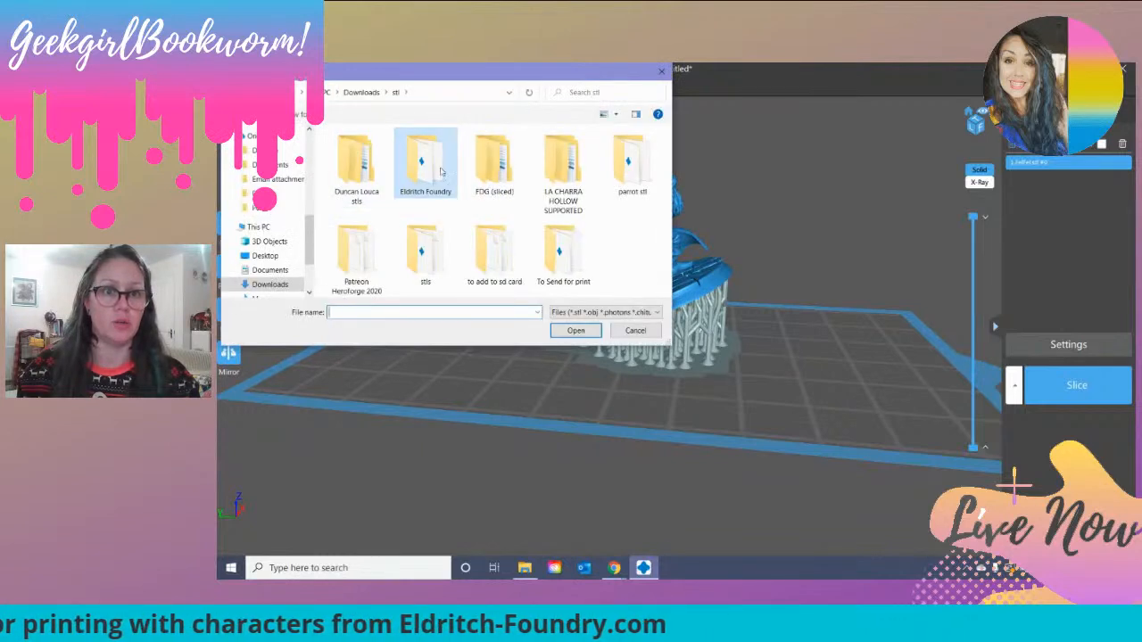
double_click(441, 171)
scroll(420, 187, down, 2)
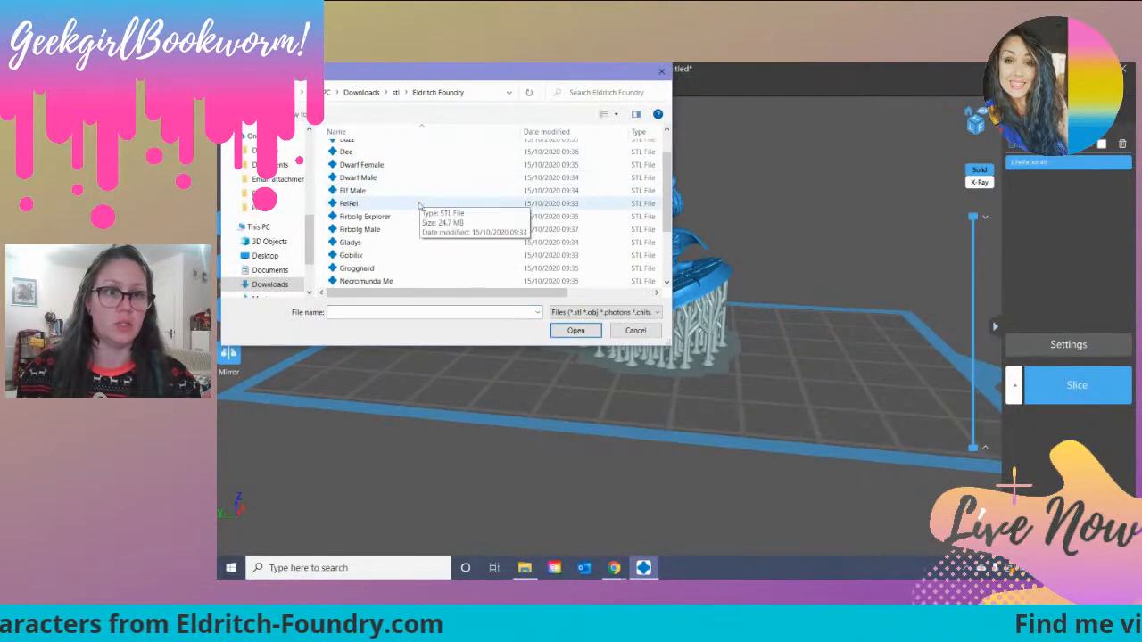
scroll(413, 224, down, 2)
scroll(413, 224, up, 3)
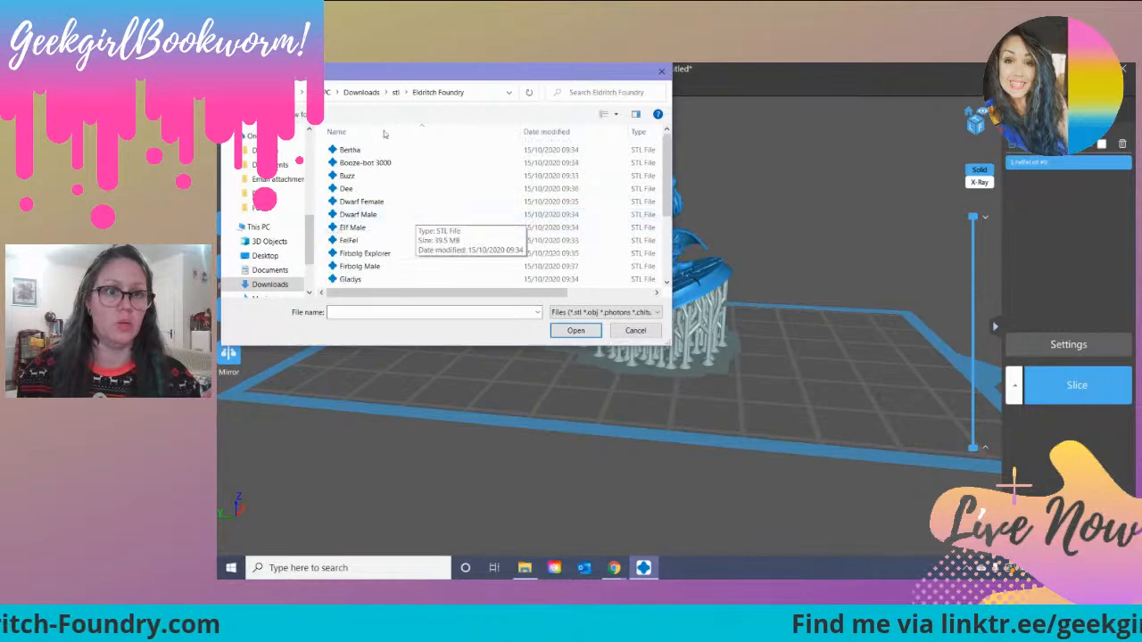
double_click(402, 152)
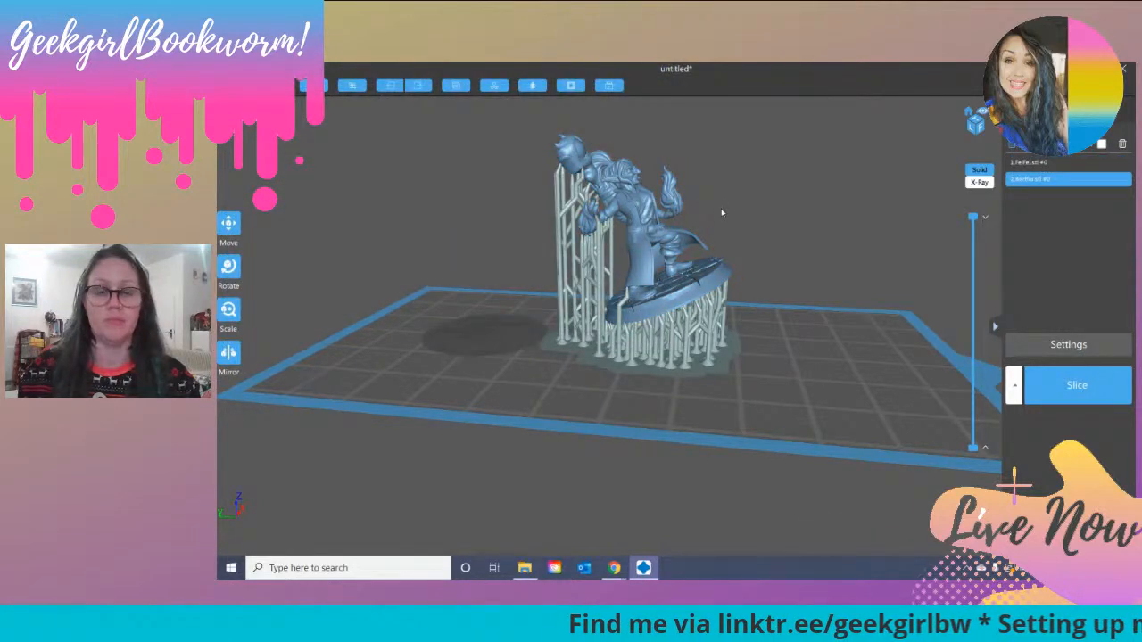
Step: Delete the supported FeiFei model from the plate and centre the Bertha miniature on it
click(1115, 157)
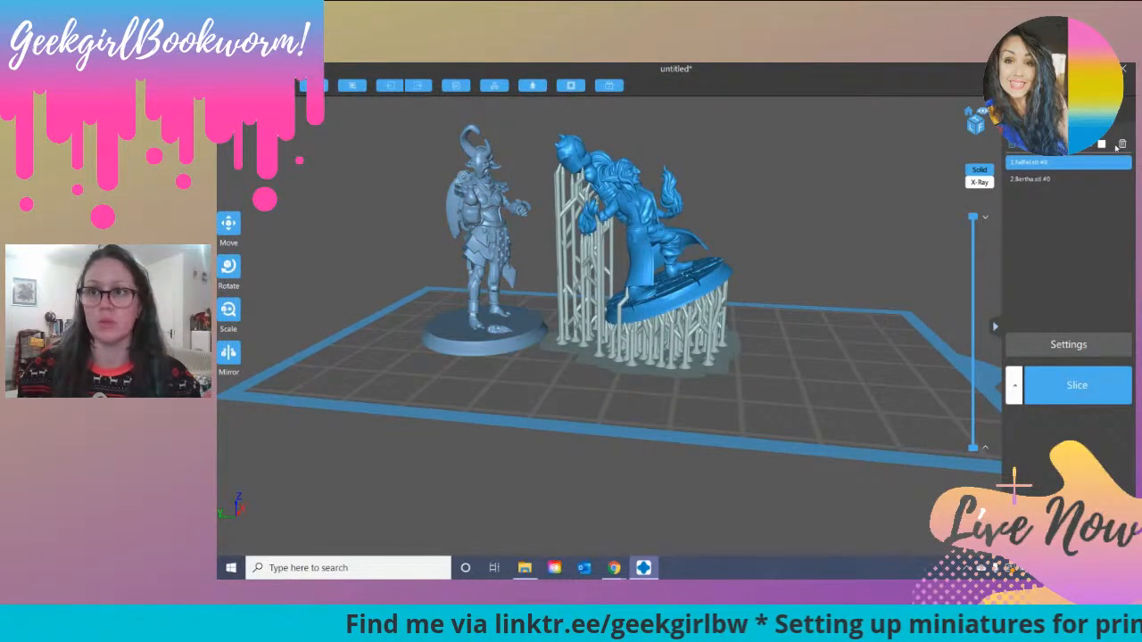
click(1122, 144)
drag(505, 218, 627, 230)
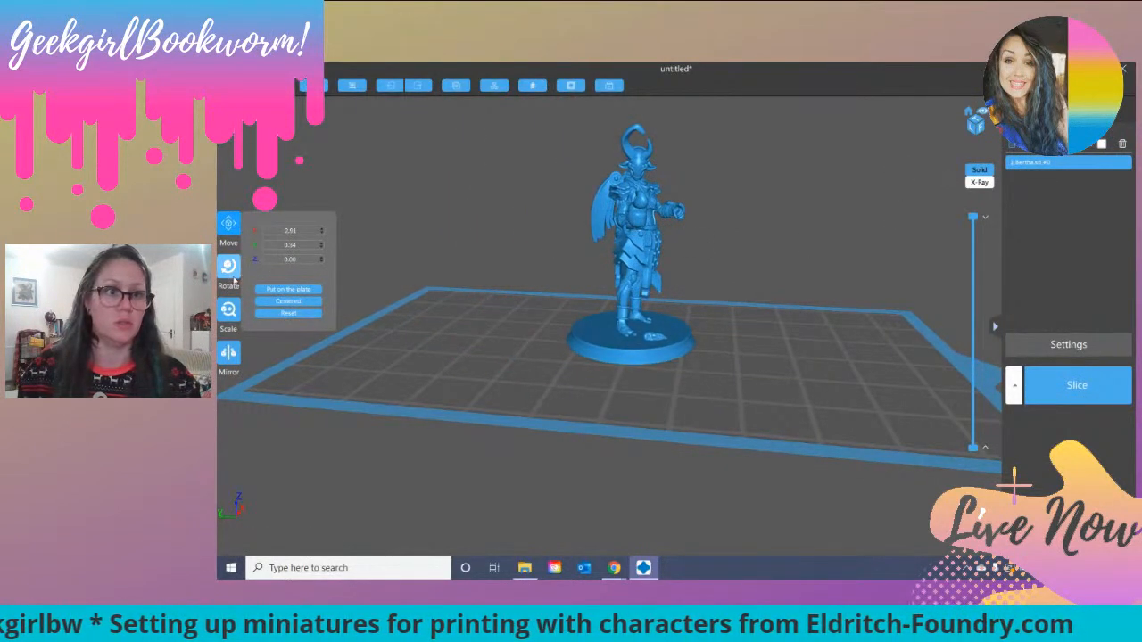
click(304, 304)
Step: Tilt the Bertha miniature backwards by rotating it -30° about the X axis
right_drag(755, 260, 683, 265)
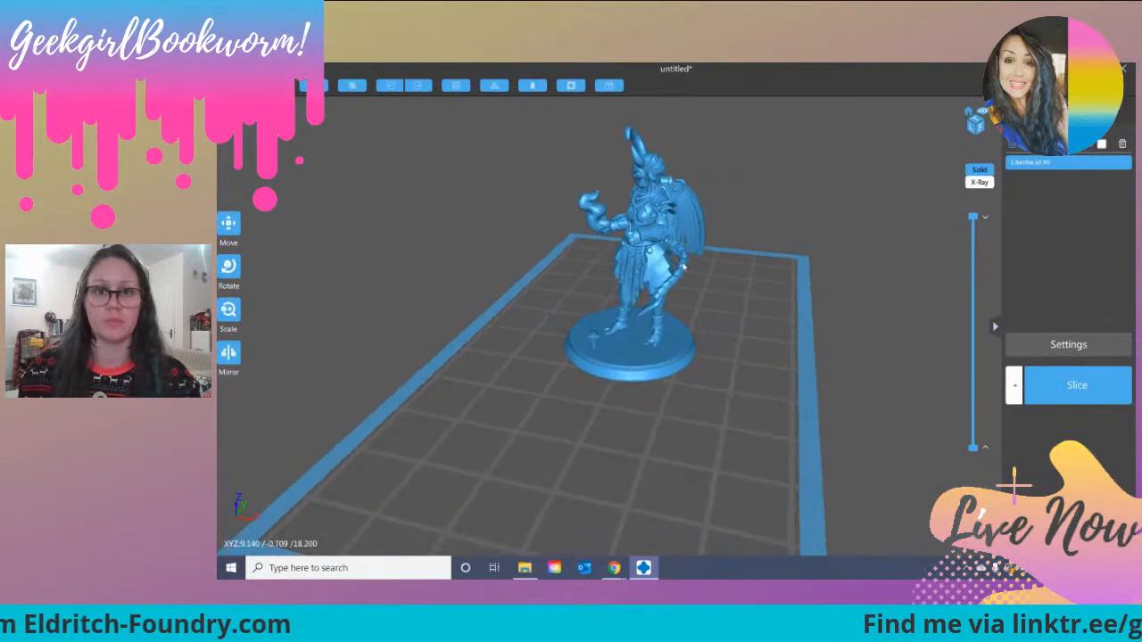
click(229, 268)
mouse_move(661, 284)
mouse_down()
mouse_move(683, 263)
mouse_move(655, 239)
mouse_move(671, 261)
mouse_move(613, 289)
mouse_move(661, 296)
mouse_up()
drag(669, 188, 671, 205)
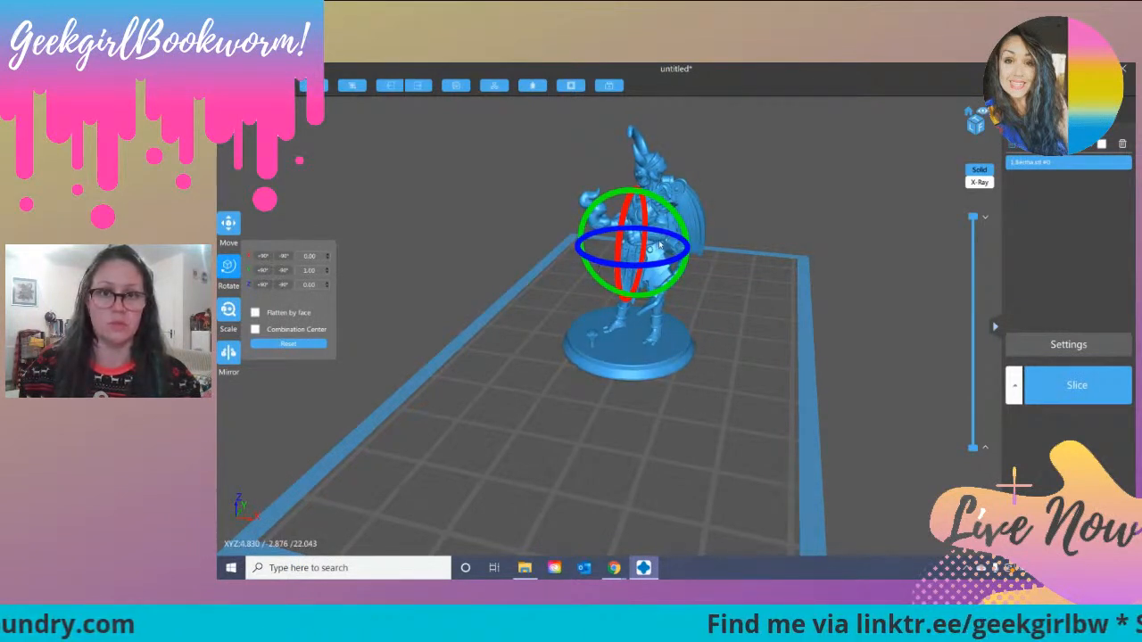
drag(630, 217, 646, 188)
right_drag(866, 245, 656, 241)
click(228, 266)
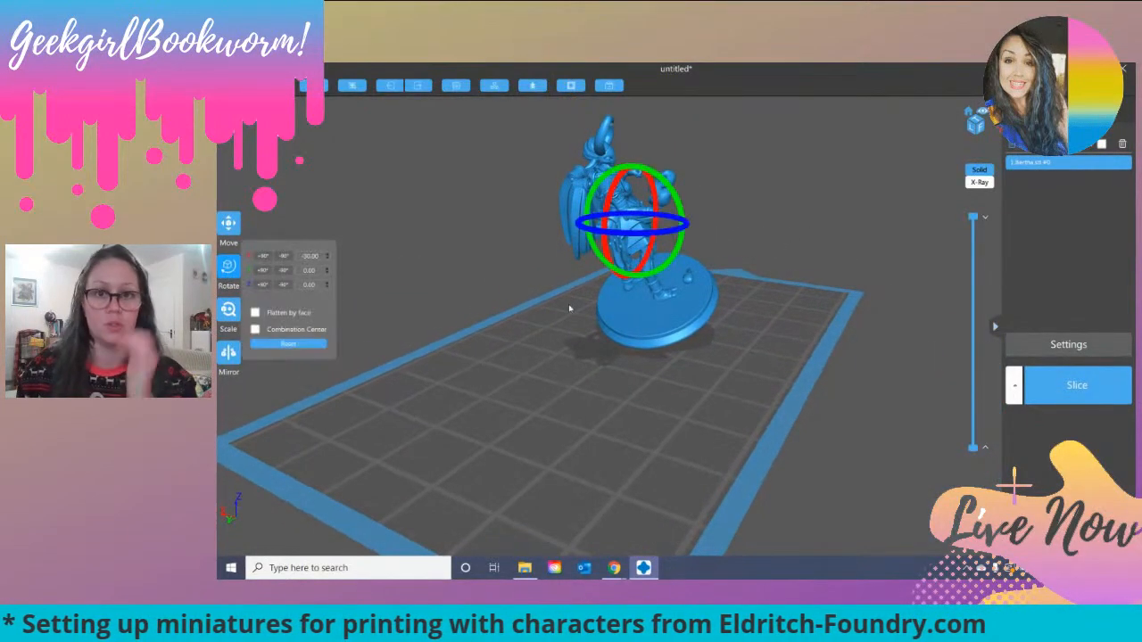
mouse_move(678, 249)
mouse_down()
mouse_move(667, 234)
mouse_move(686, 232)
mouse_up()
Step: Switch to support editing and generate light platform supports for the tilted miniature at 75% density and a 60° angle
click(780, 199)
right_drag(780, 199, 813, 215)
scroll(757, 231, down, 2)
click(1099, 117)
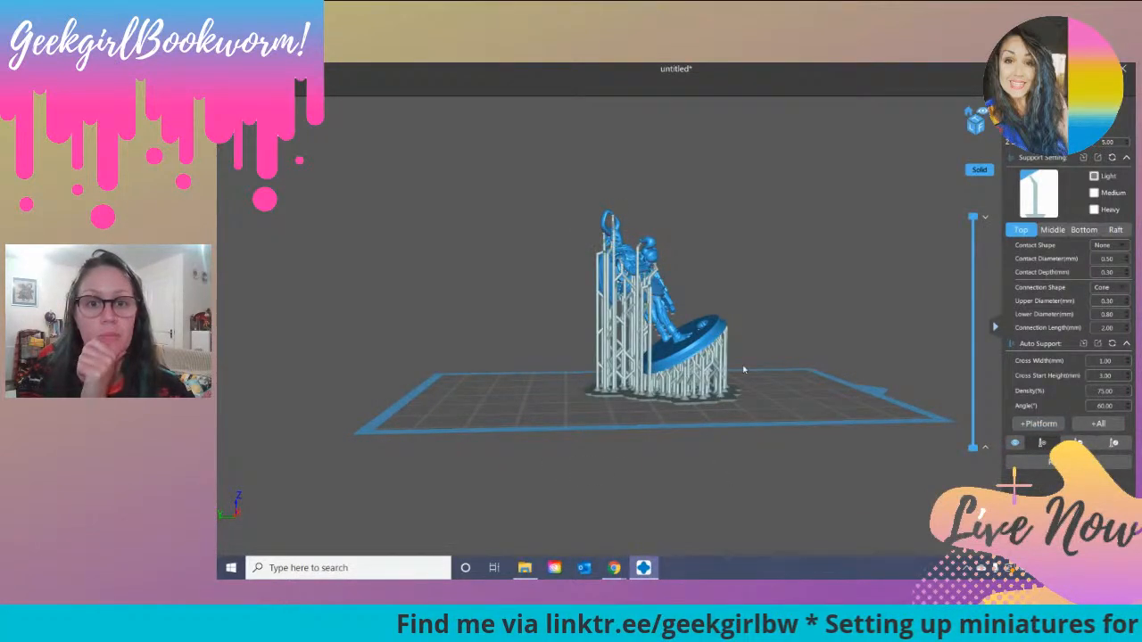
Step: Inspect the generated supports around the legs and add a light support under the tip of the tail, resting on the base
right_drag(773, 291, 610, 330)
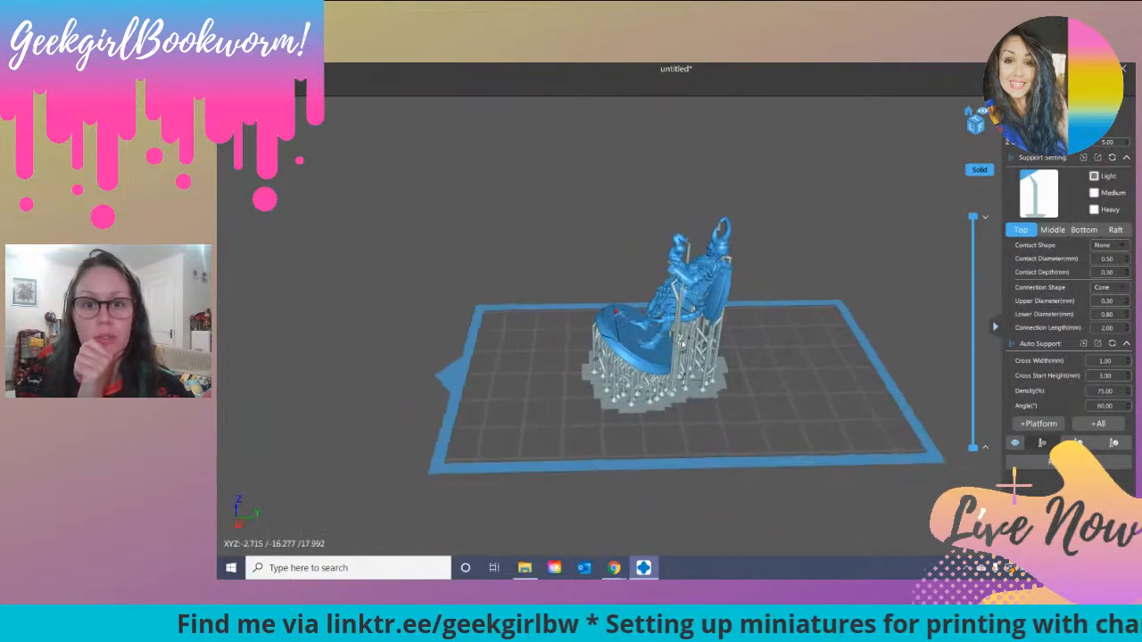
scroll(685, 346, up, 3)
scroll(710, 350, up, 2)
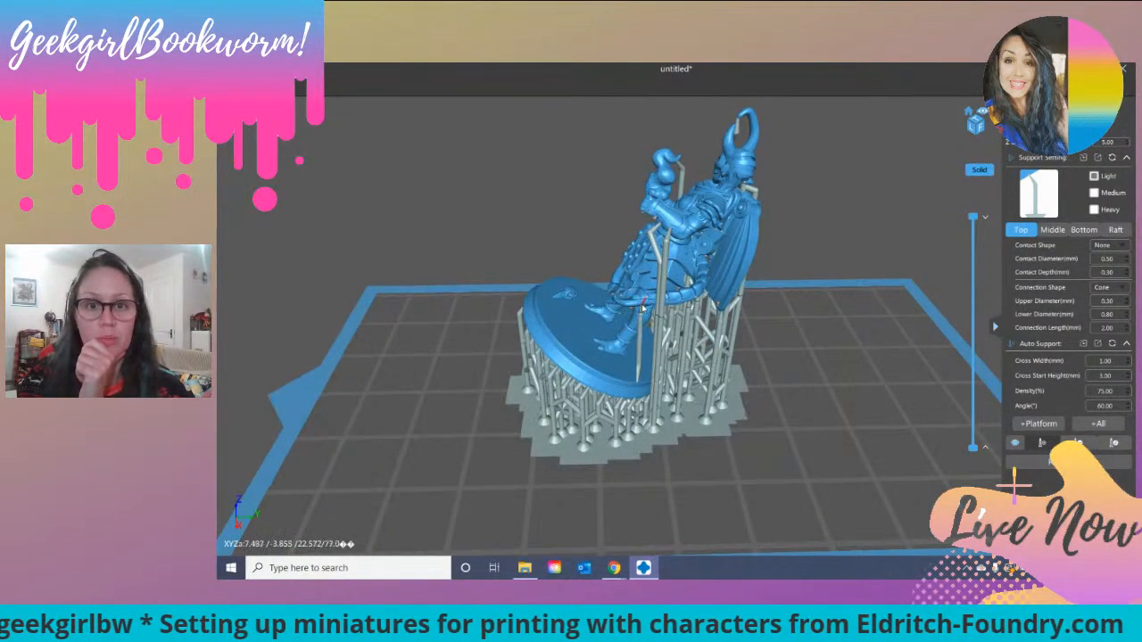
scroll(784, 329, up, 1)
right_drag(788, 329, 612, 293)
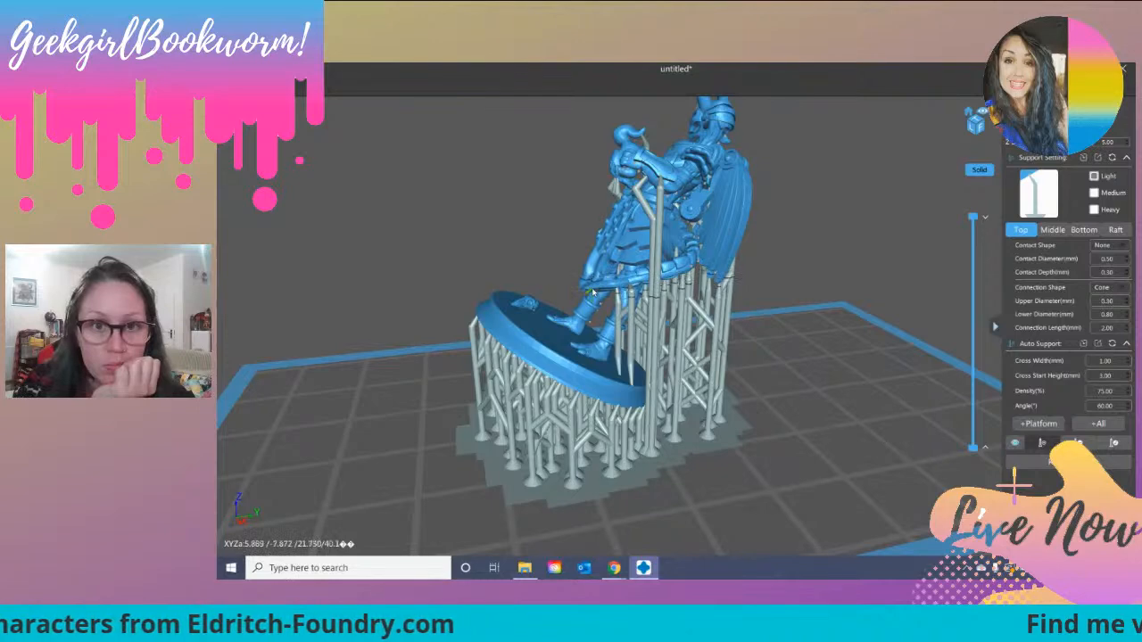
scroll(587, 292, up, 3)
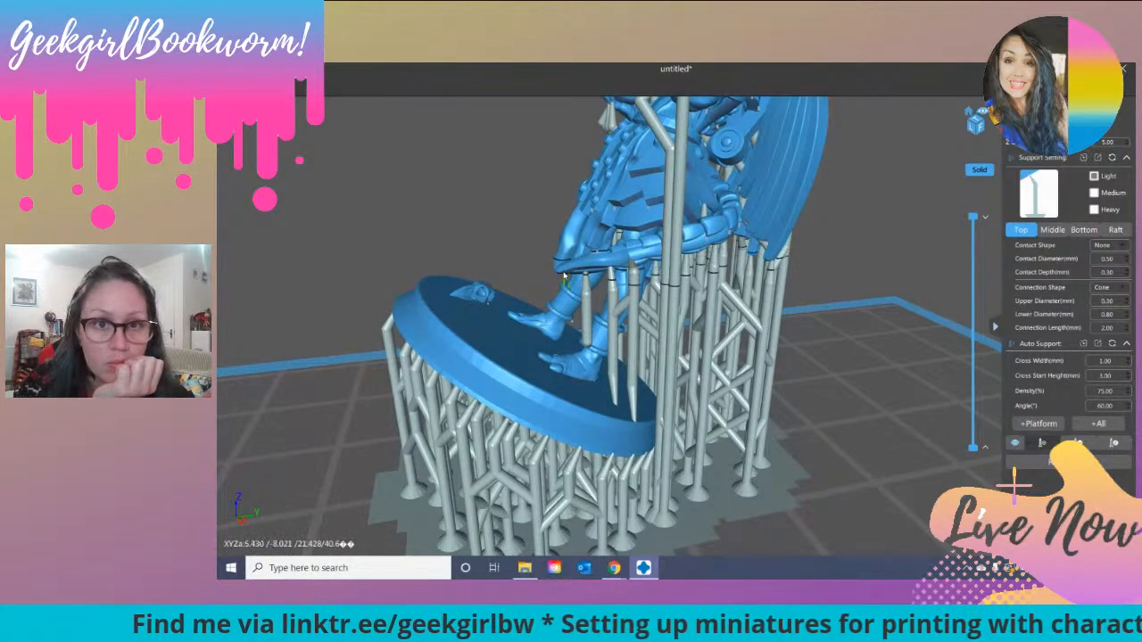
right_drag(852, 334, 857, 302)
right_drag(604, 252, 604, 253)
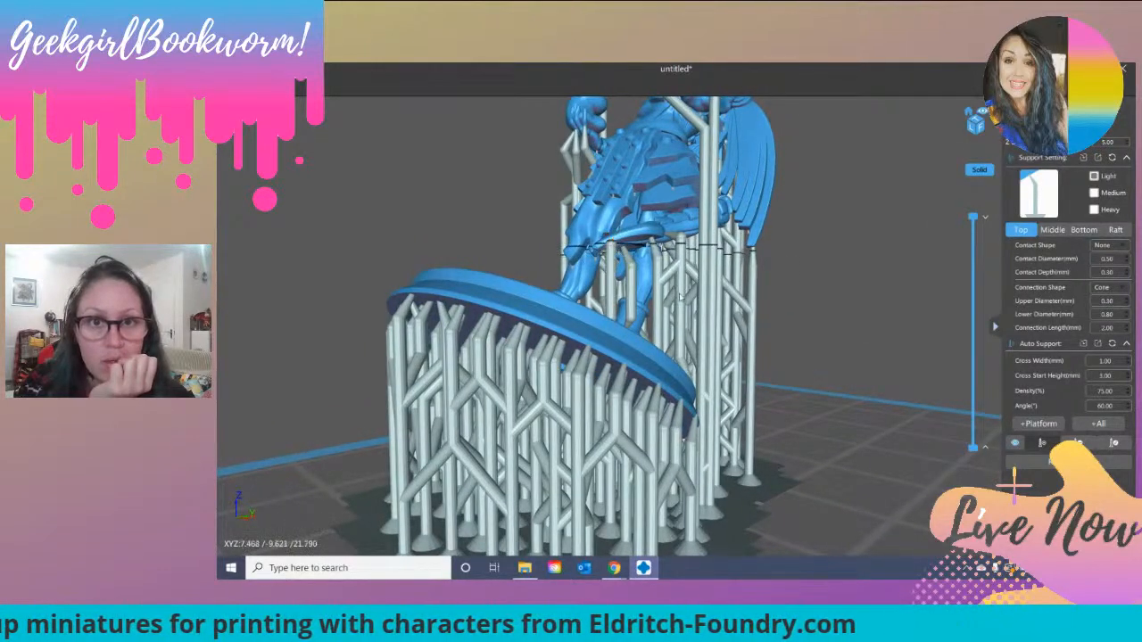
right_drag(598, 325, 606, 323)
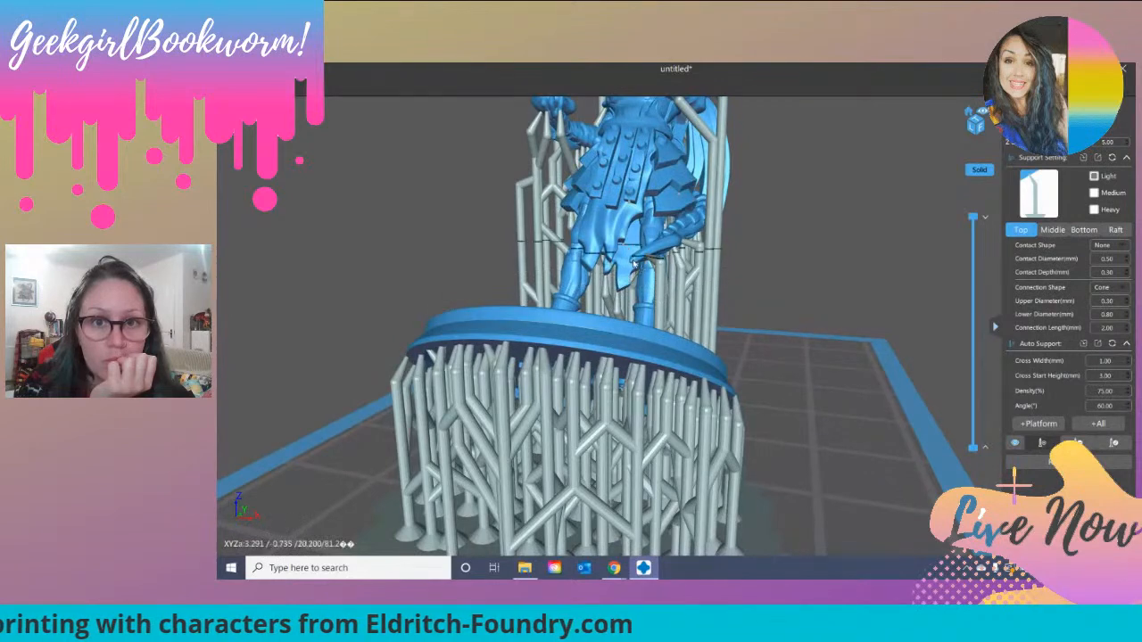
right_drag(814, 275, 771, 264)
right_drag(773, 306, 752, 253)
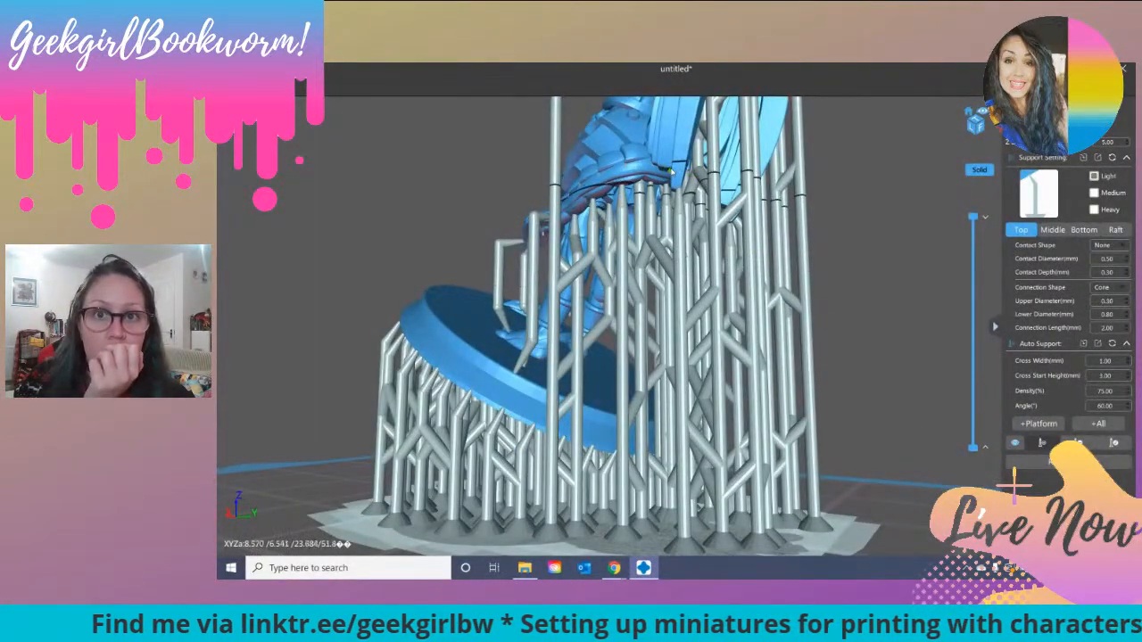
Step: Add light supports under the bent forearm of the clenched-fist arm, beside the wing
right_drag(855, 221, 756, 242)
right_drag(780, 323, 853, 250)
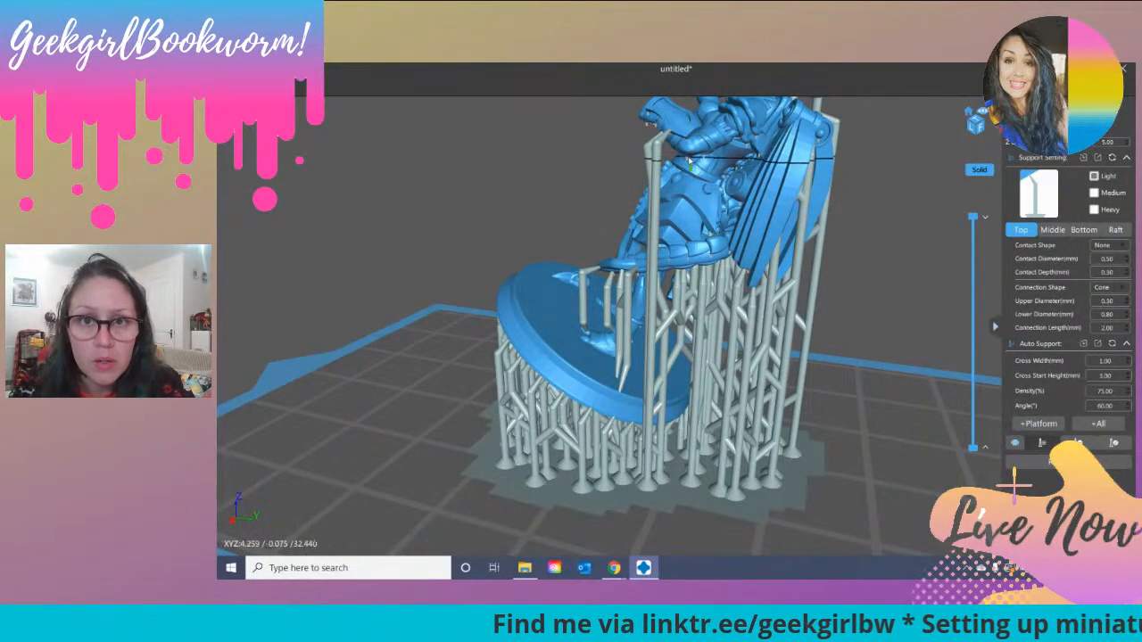
scroll(687, 163, up, 6)
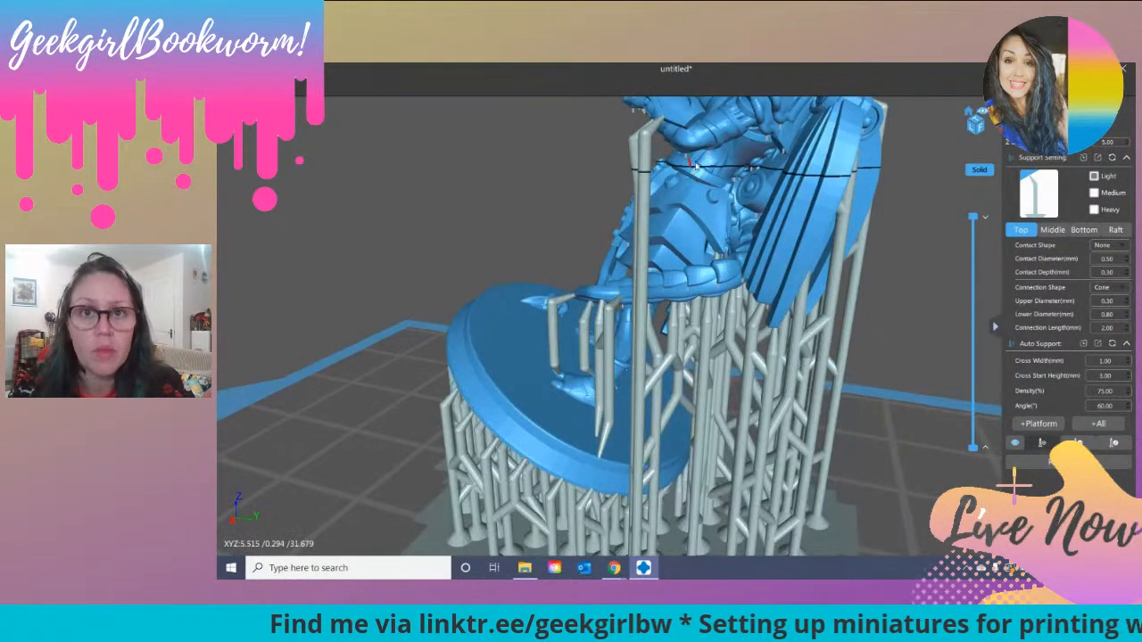
scroll(723, 183, down, 6)
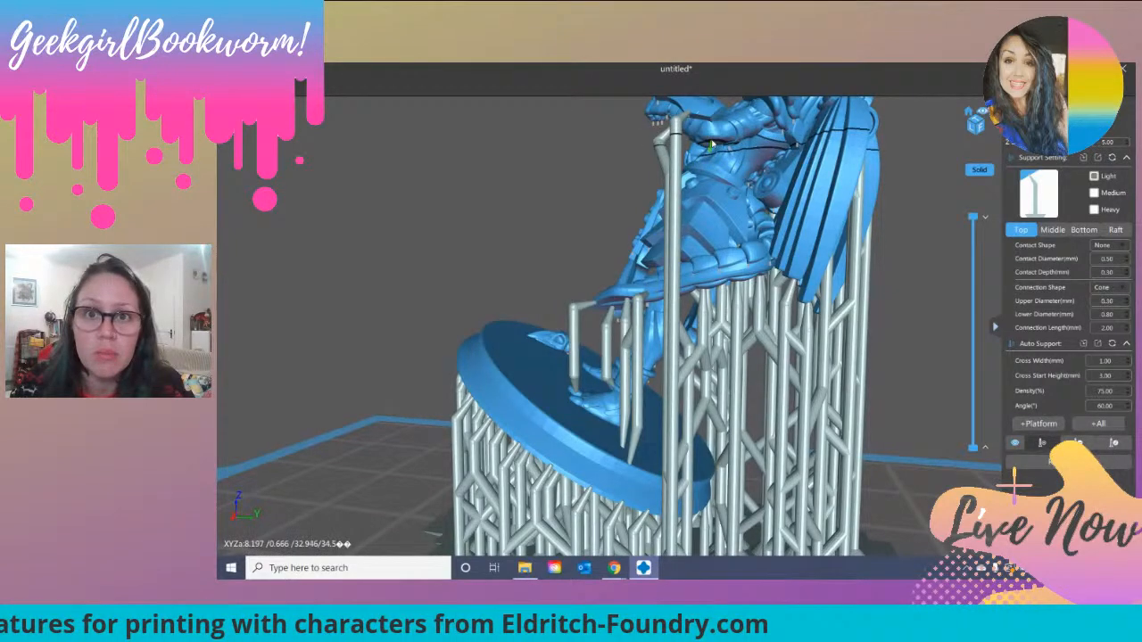
click(721, 141)
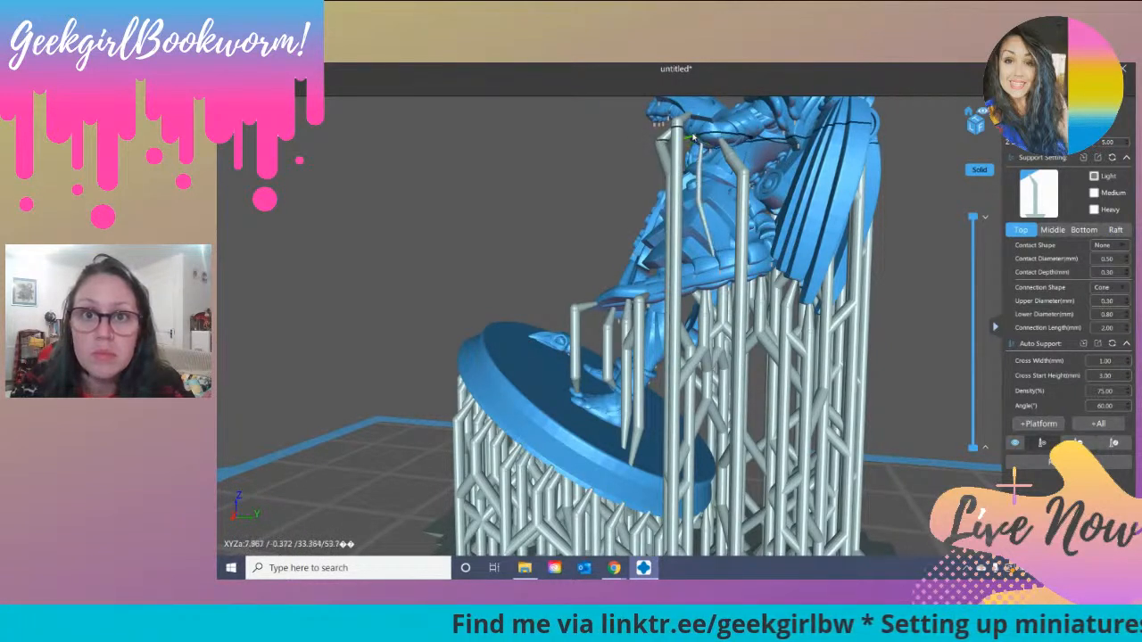
Step: Add a light support under the forearm of the arm that holds the flame
right_drag(782, 219, 641, 207)
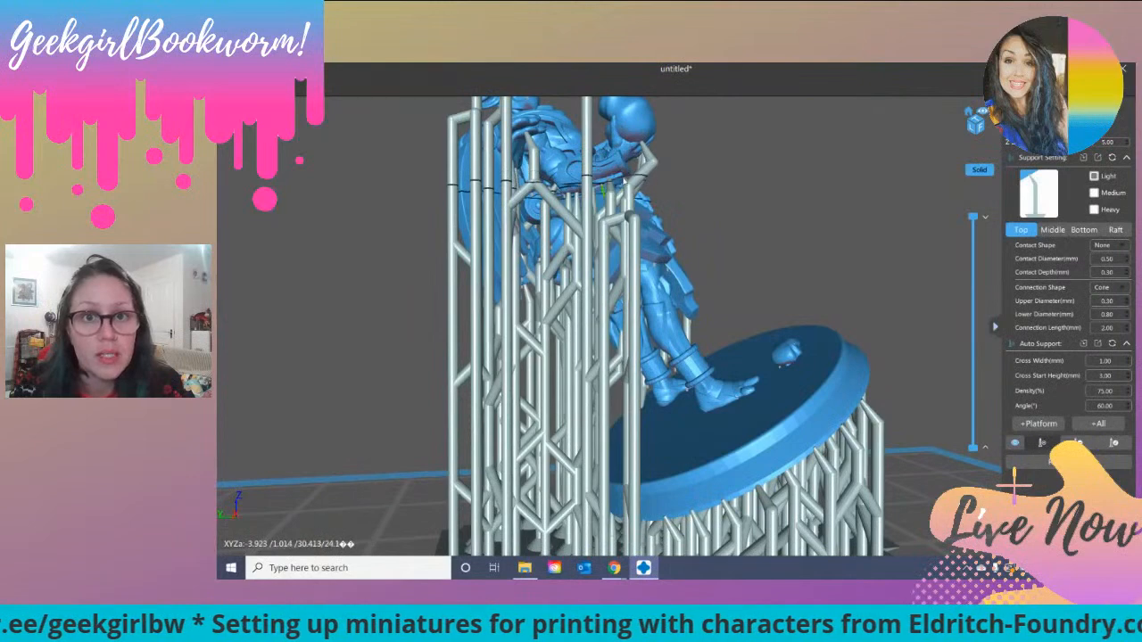
click(625, 178)
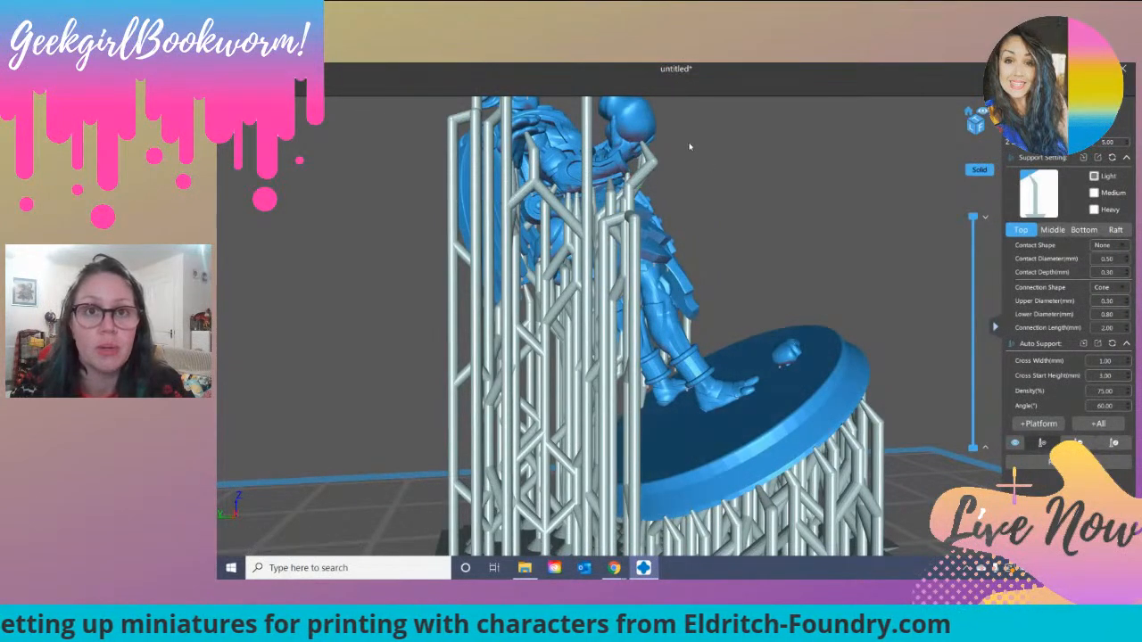
right_drag(697, 149, 574, 155)
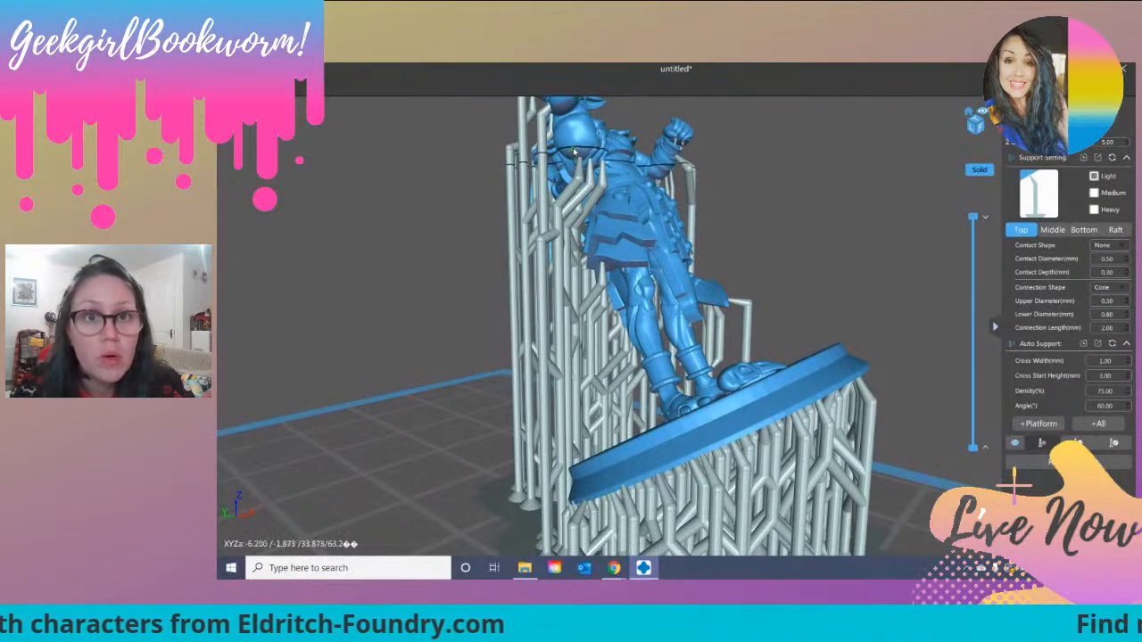
Step: Add two light supports under the clenched fist, resting on the armoured skirt
right_drag(574, 153, 701, 159)
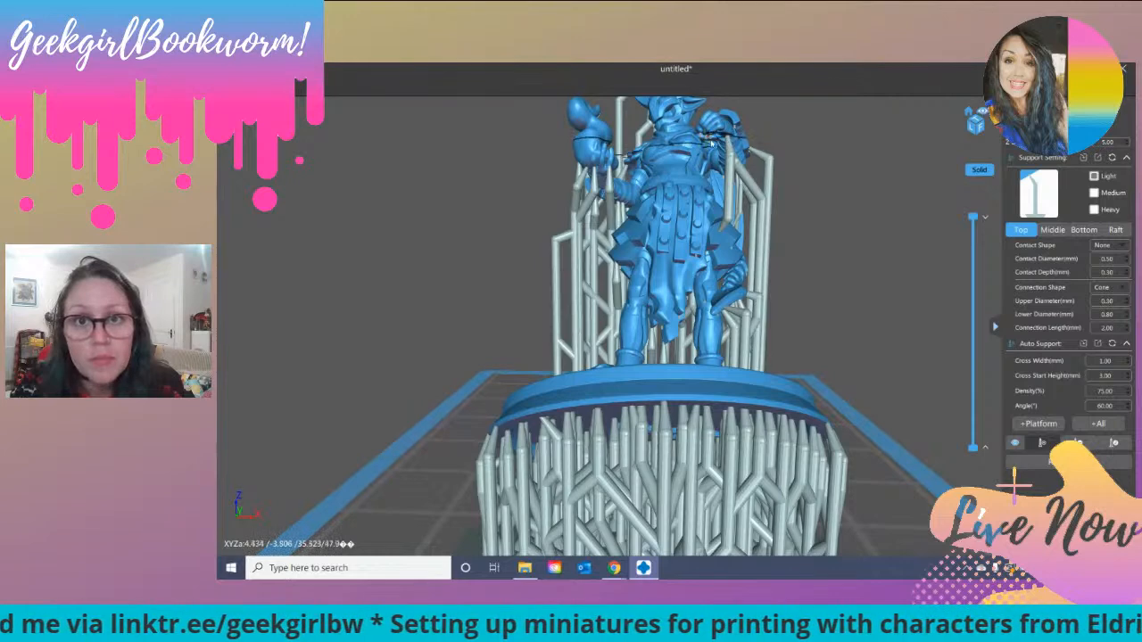
scroll(711, 143, up, 5)
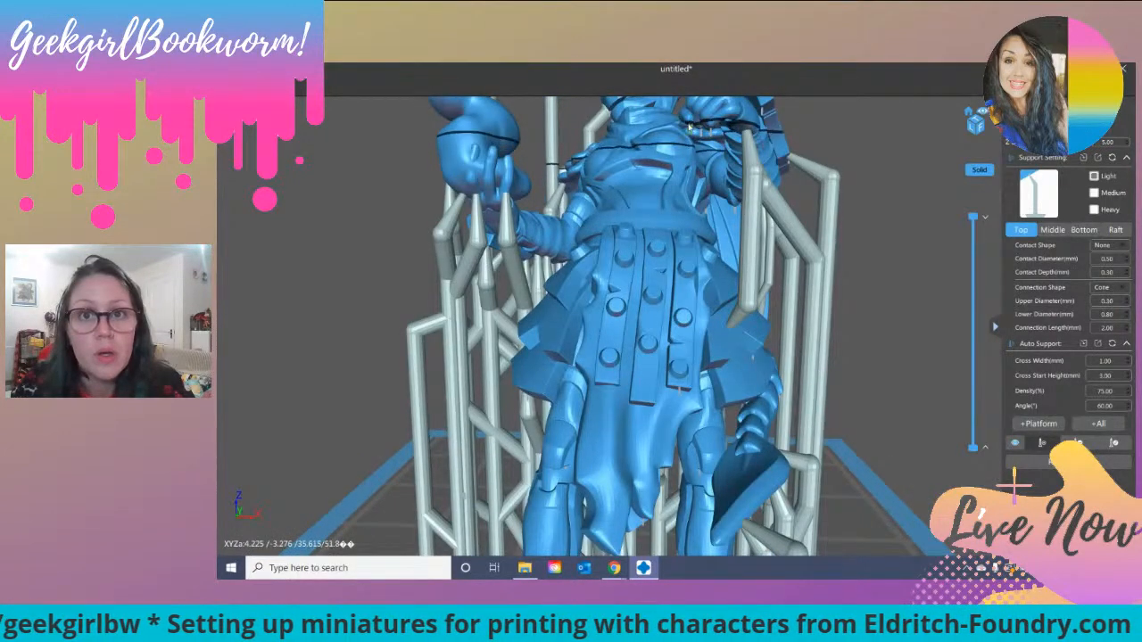
click(692, 129)
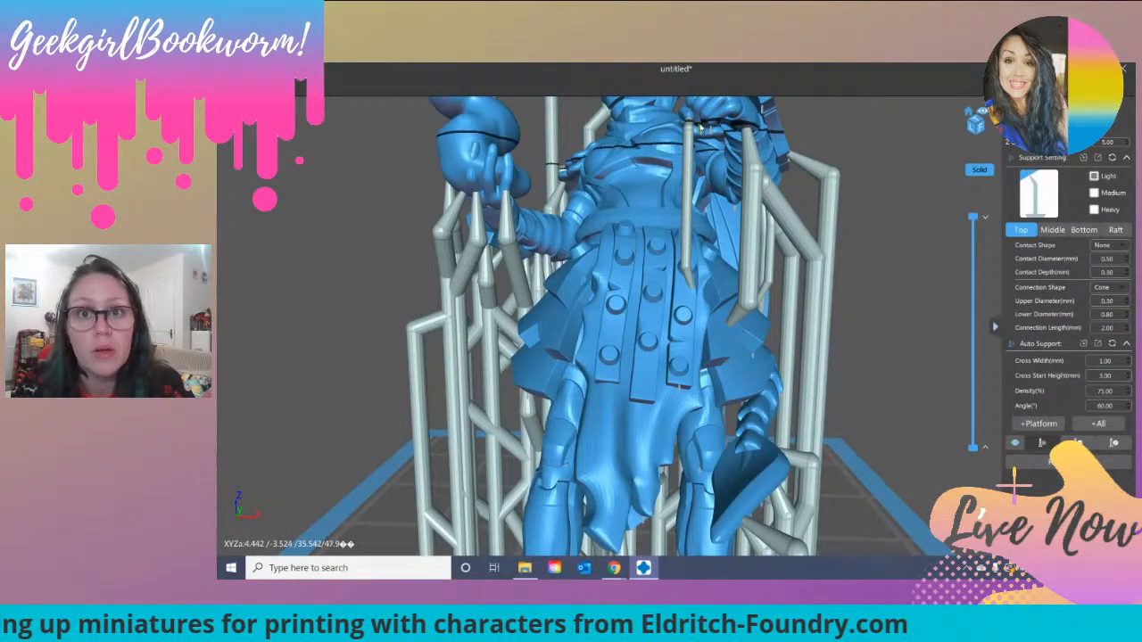
click(709, 125)
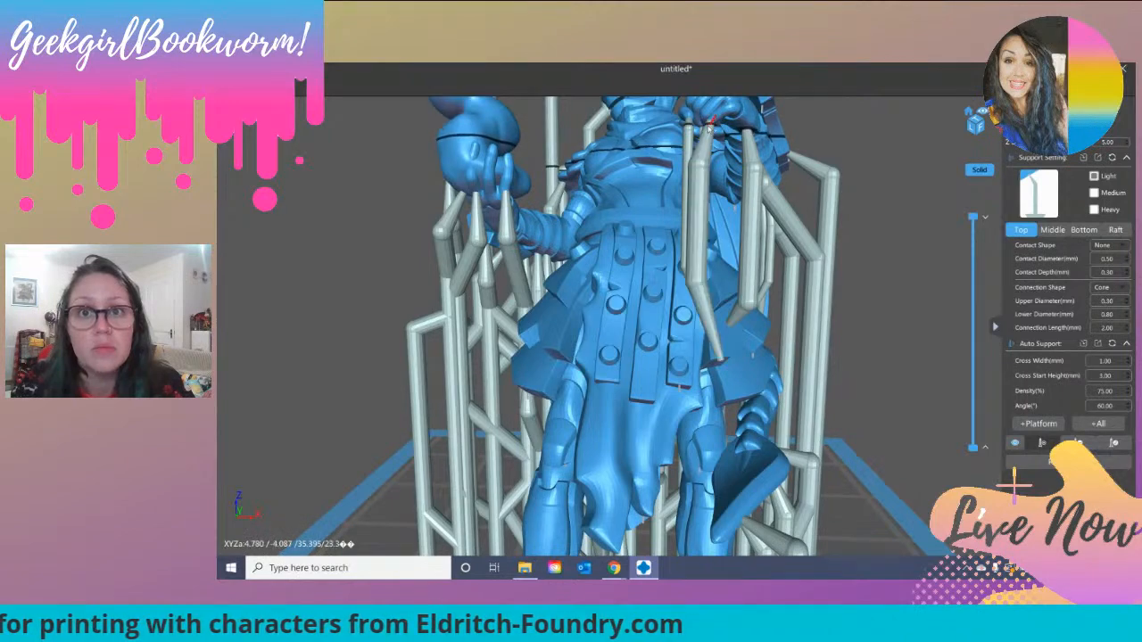
Step: Lower the layer preview to layer 426 and add light supports under the two small islands hanging between the legs, resting on the base
mouse_move(864, 191)
right_down()
mouse_move(847, 194)
mouse_move(906, 187)
mouse_move(878, 178)
right_up()
scroll(857, 195, down, 5)
drag(973, 216, 969, 358)
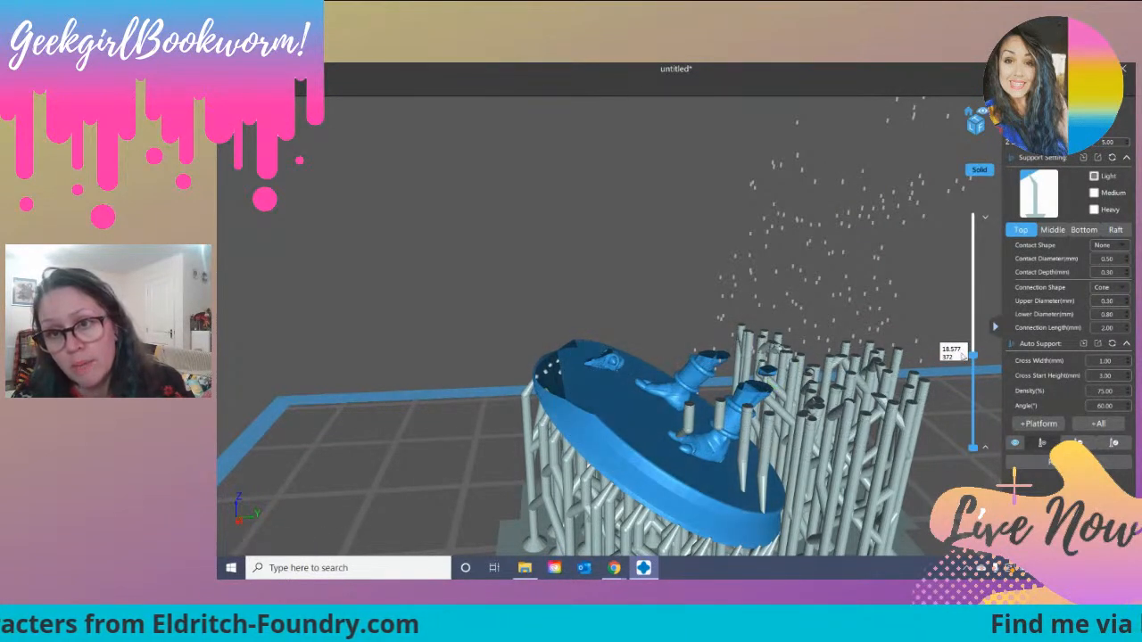
drag(973, 357, 973, 343)
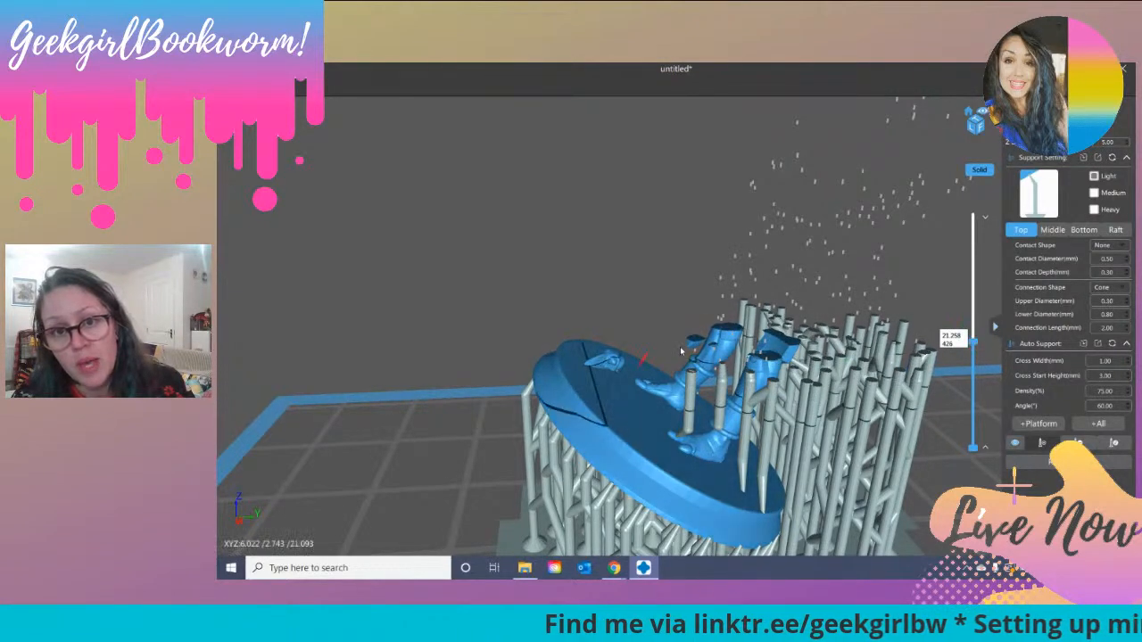
right_drag(456, 444, 499, 448)
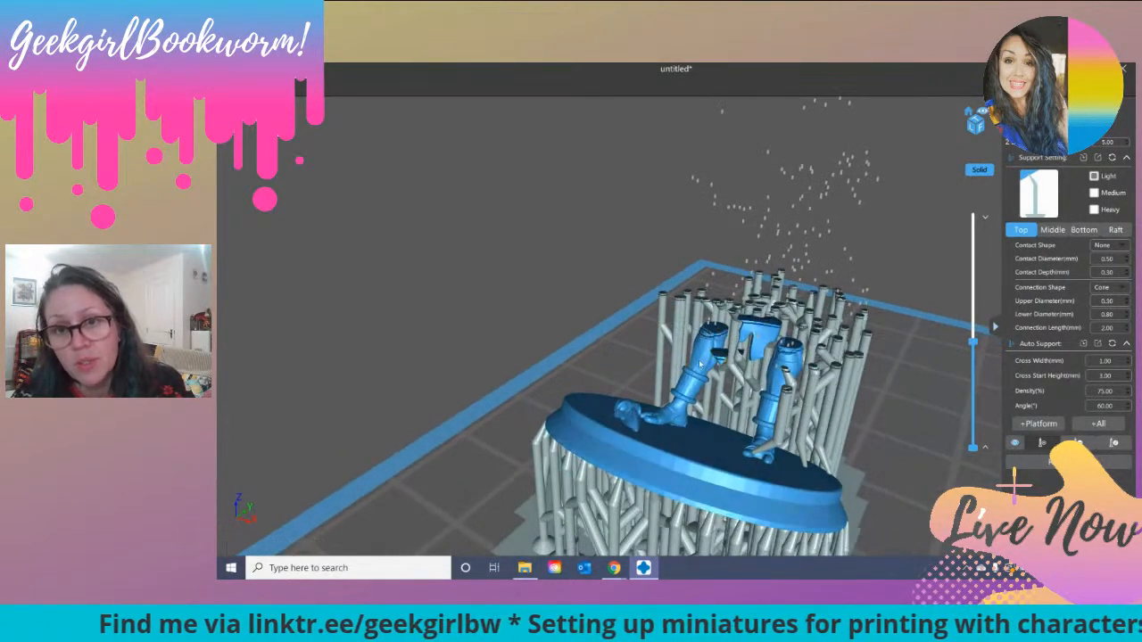
scroll(604, 416, up, 5)
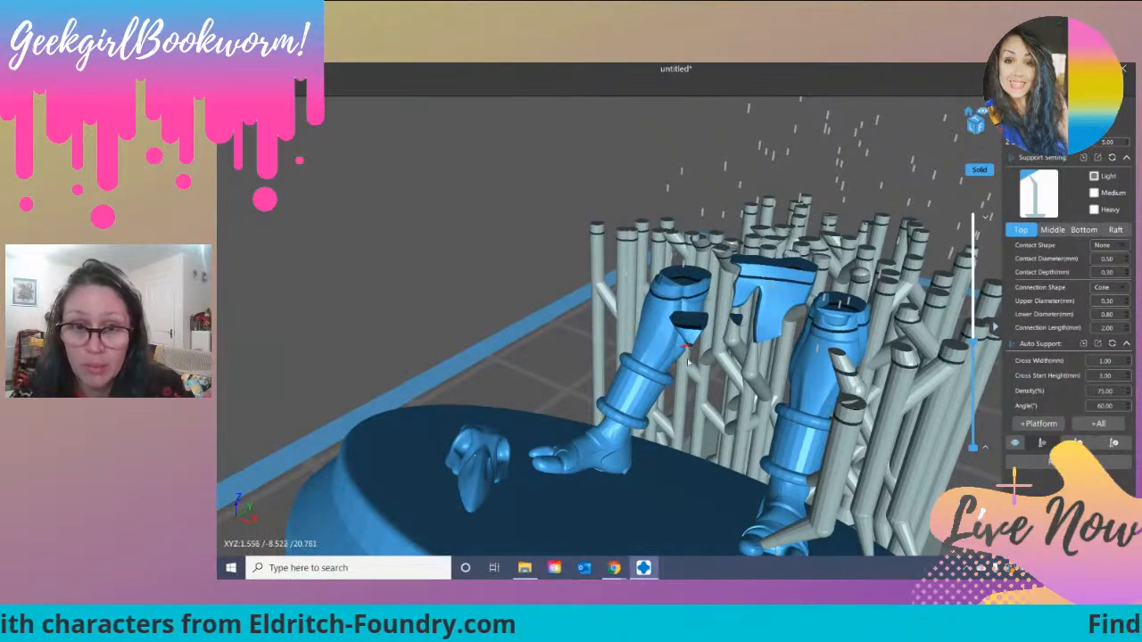
right_drag(687, 361, 751, 323)
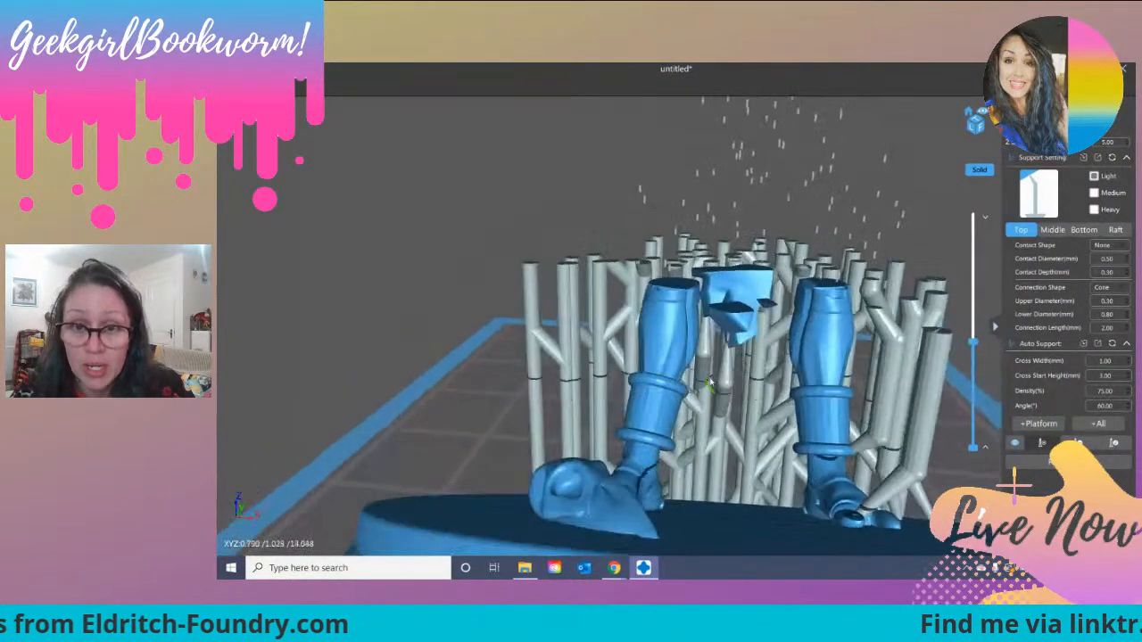
click(731, 335)
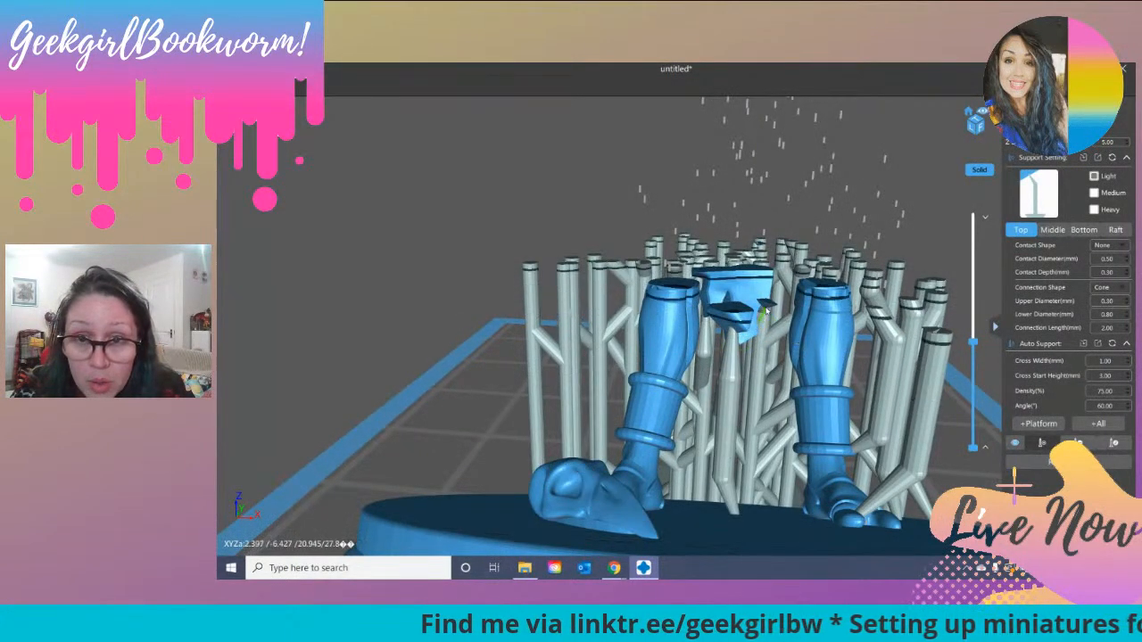
click(765, 308)
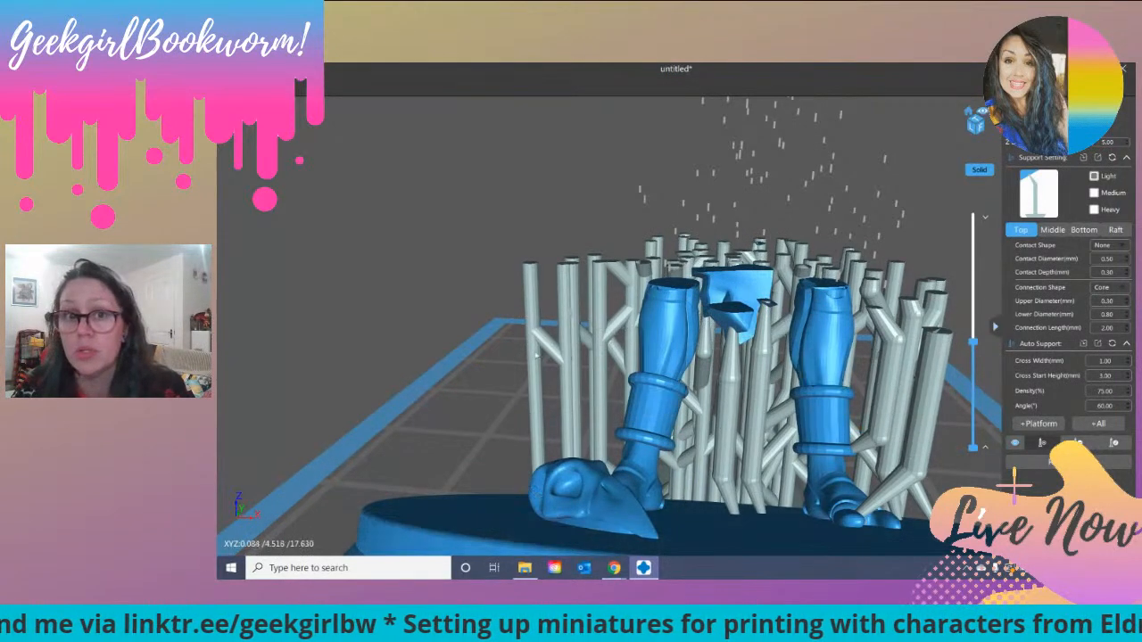
Step: Raise the layer preview to layer 429 and add a light support under the thin island emerging in front of the legs
right_drag(448, 382, 421, 378)
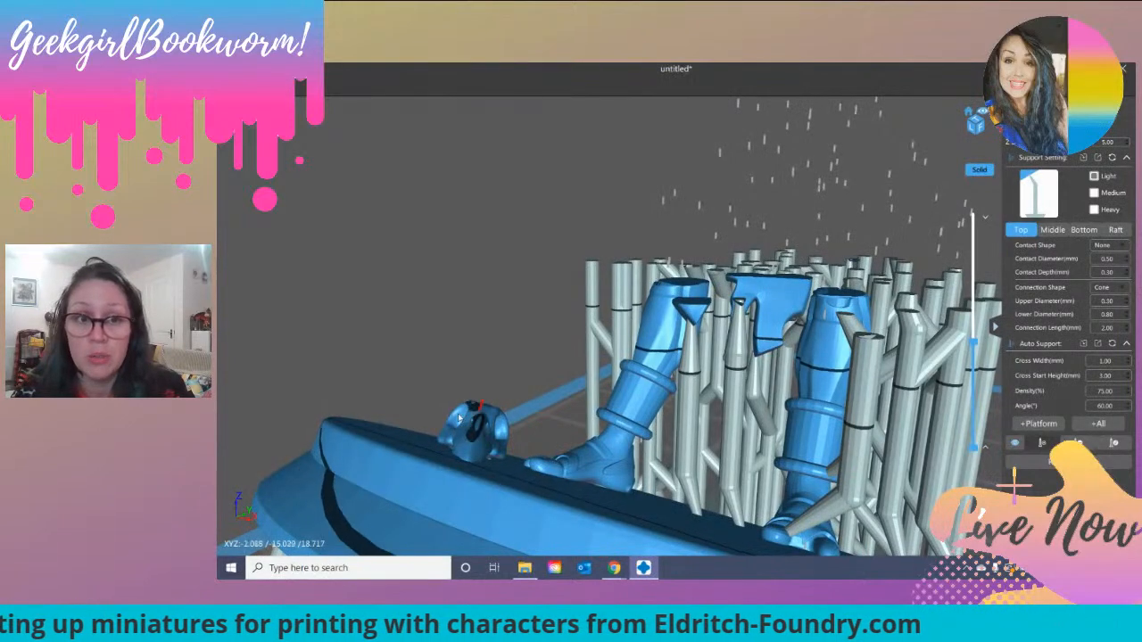
right_drag(477, 473, 439, 433)
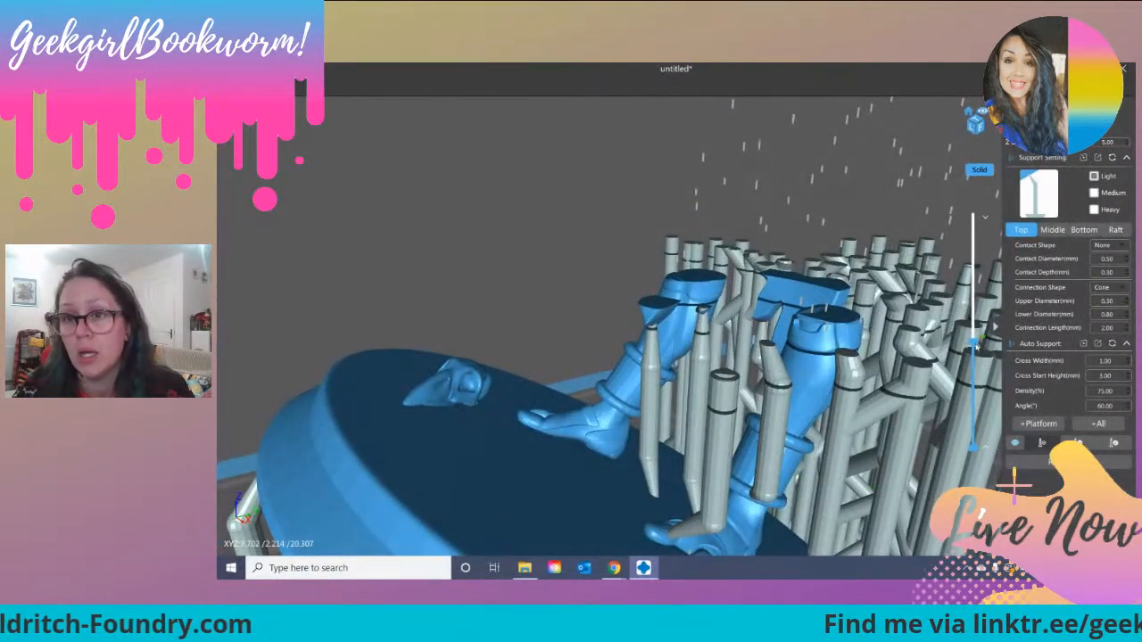
mouse_move(973, 341)
drag(973, 343, 973, 340)
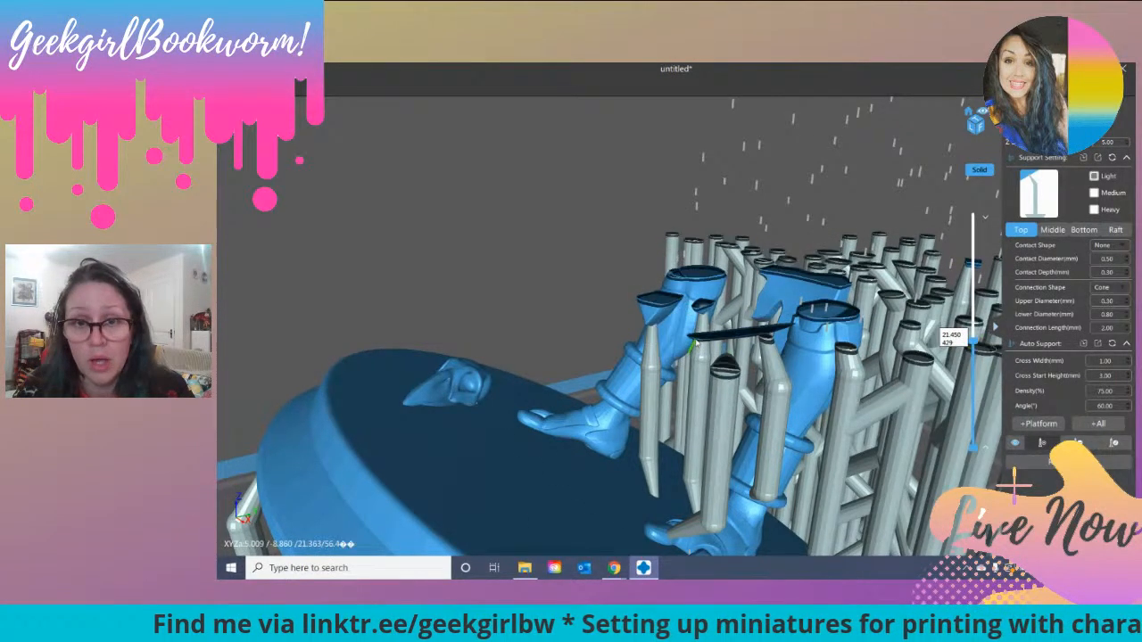
middle_drag(675, 422, 676, 421)
right_drag(802, 475, 805, 292)
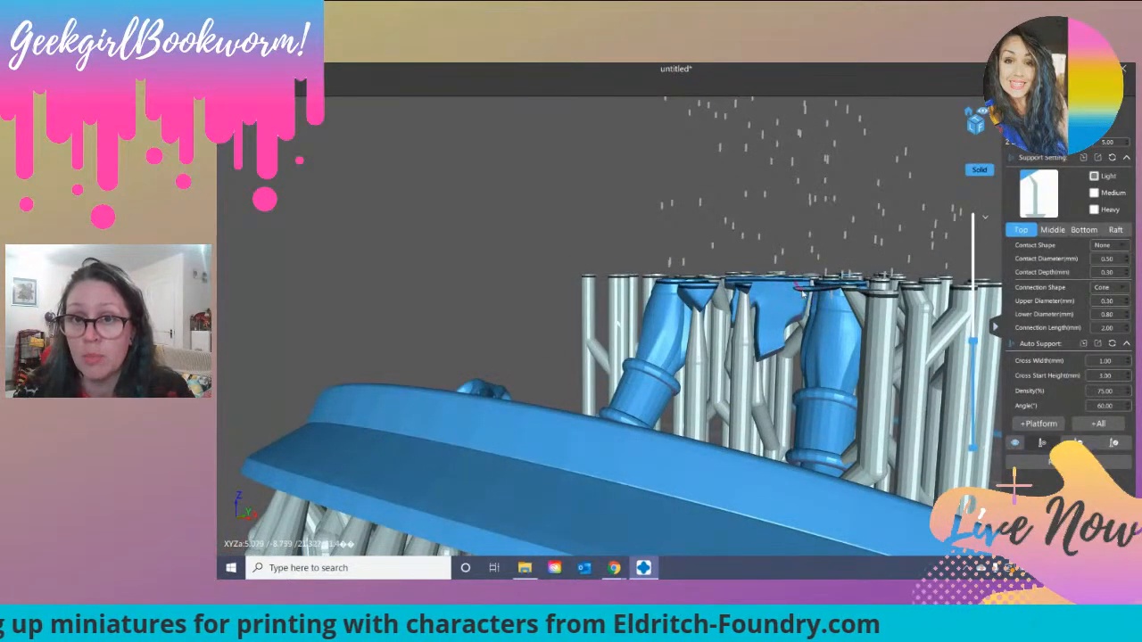
click(805, 291)
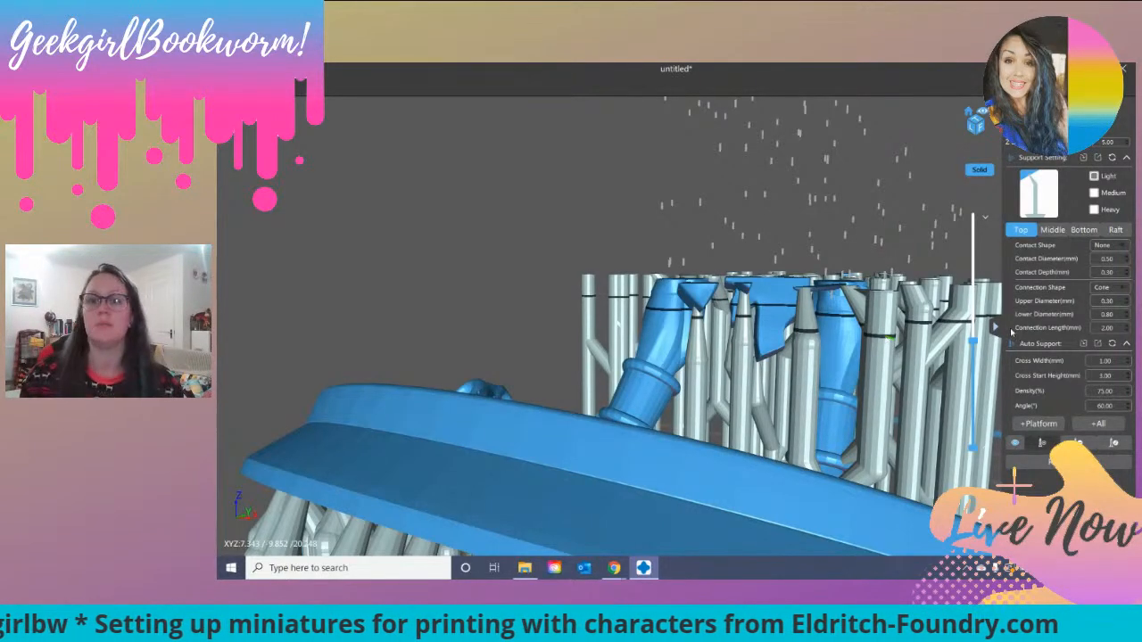
Step: Check the legs and hanging clothing for unsupported islands while raising the layer preview in stages to layer 500
scroll(978, 357, up, 1)
scroll(979, 357, down, 1)
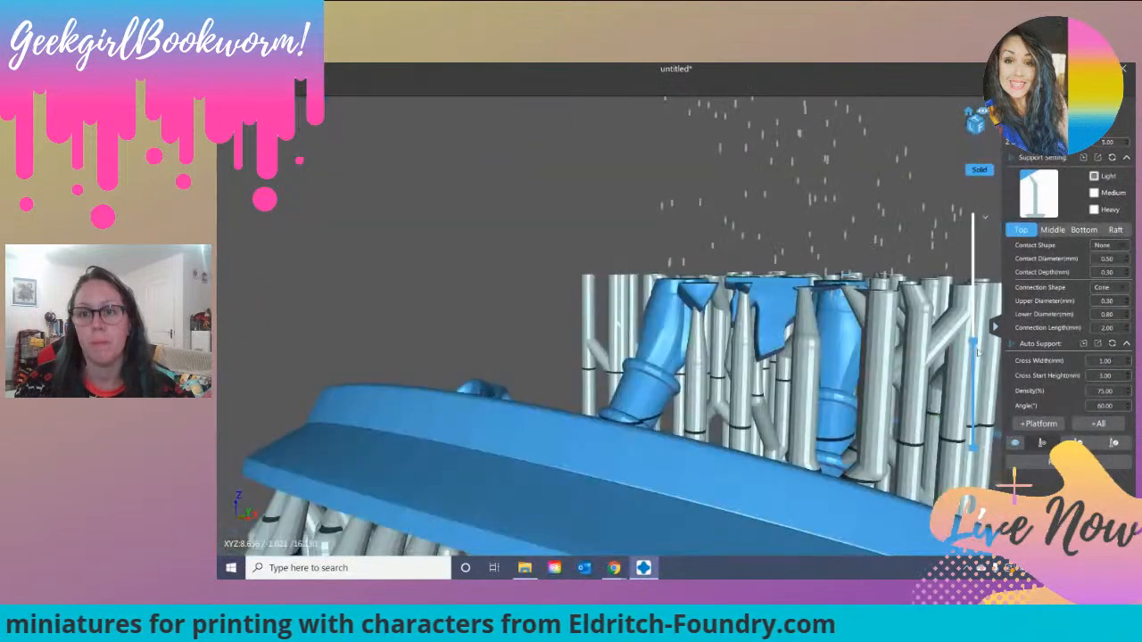
drag(975, 343, 975, 336)
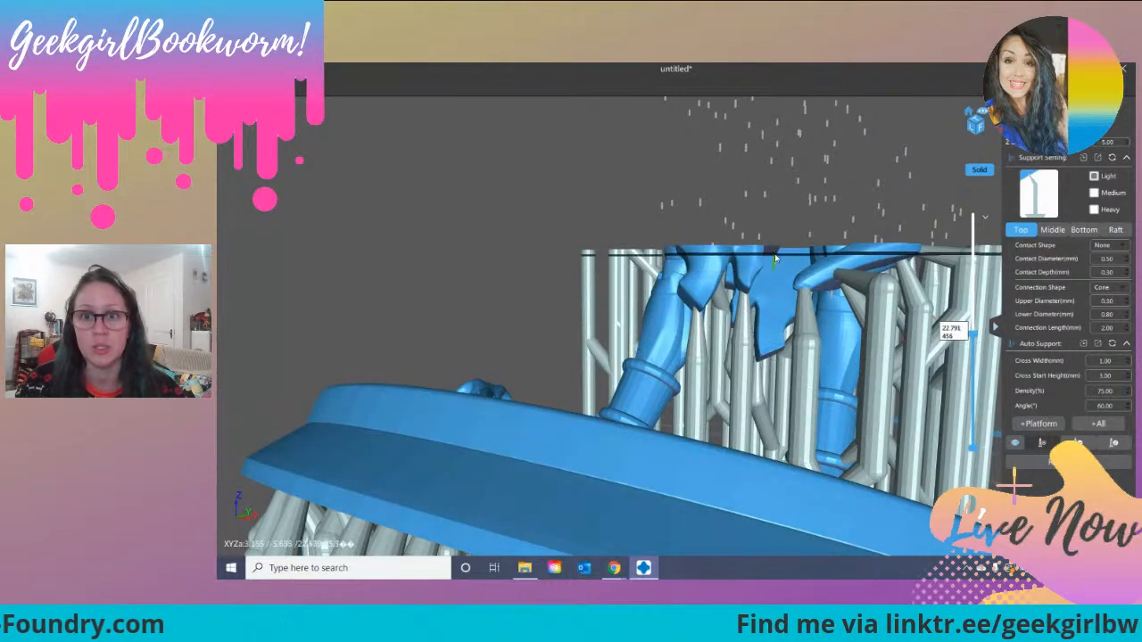
right_drag(775, 257, 821, 331)
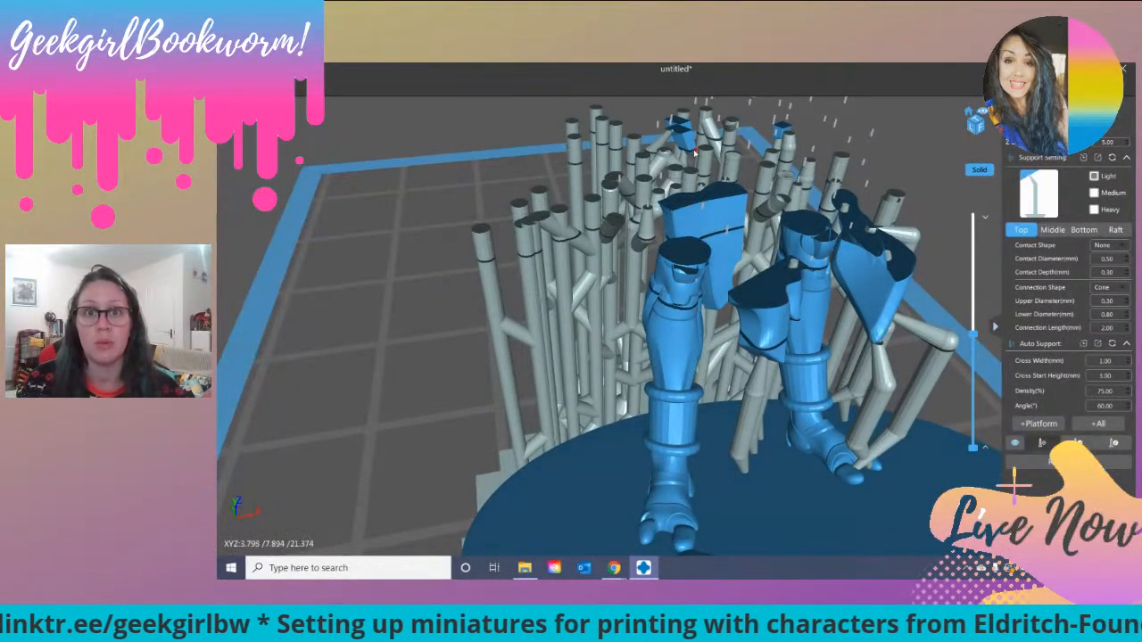
drag(973, 337, 979, 332)
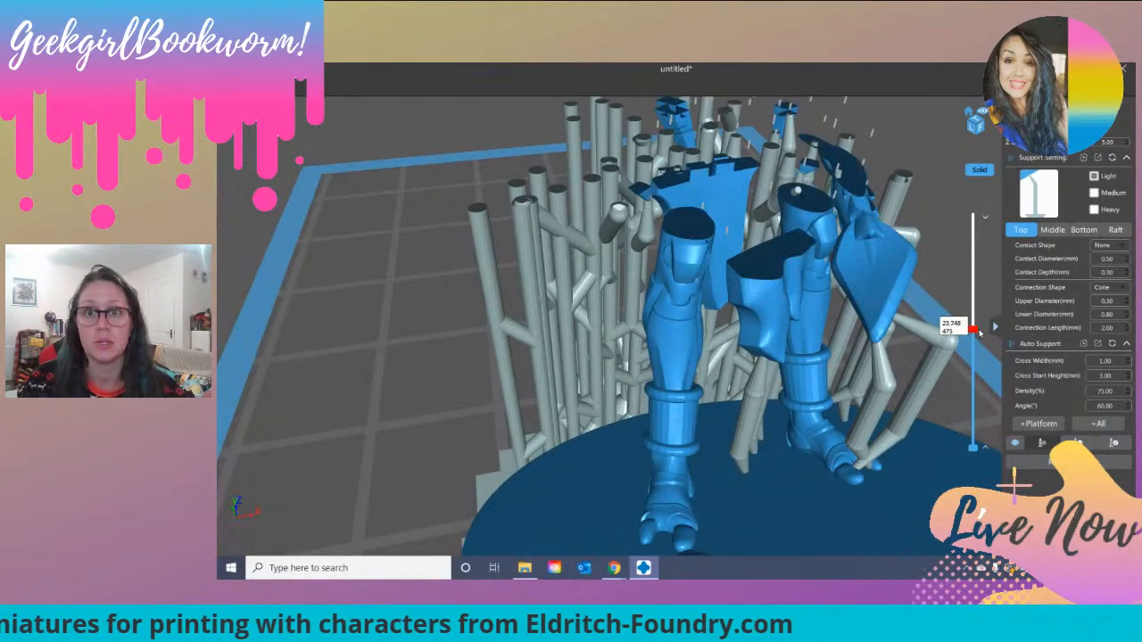
right_drag(586, 287, 934, 419)
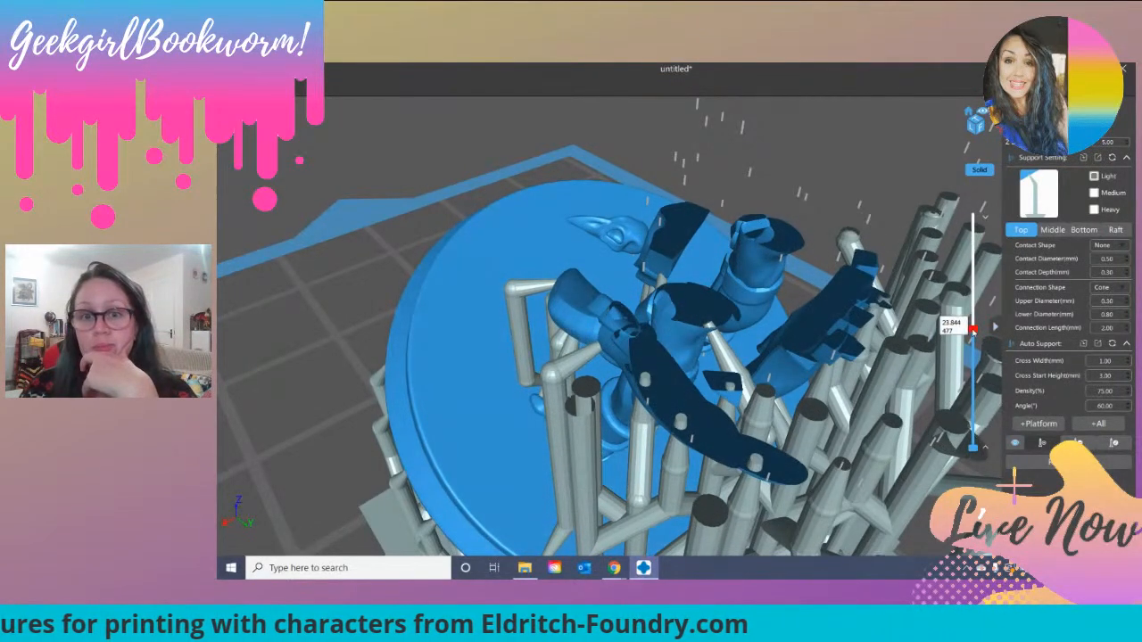
drag(973, 332, 973, 326)
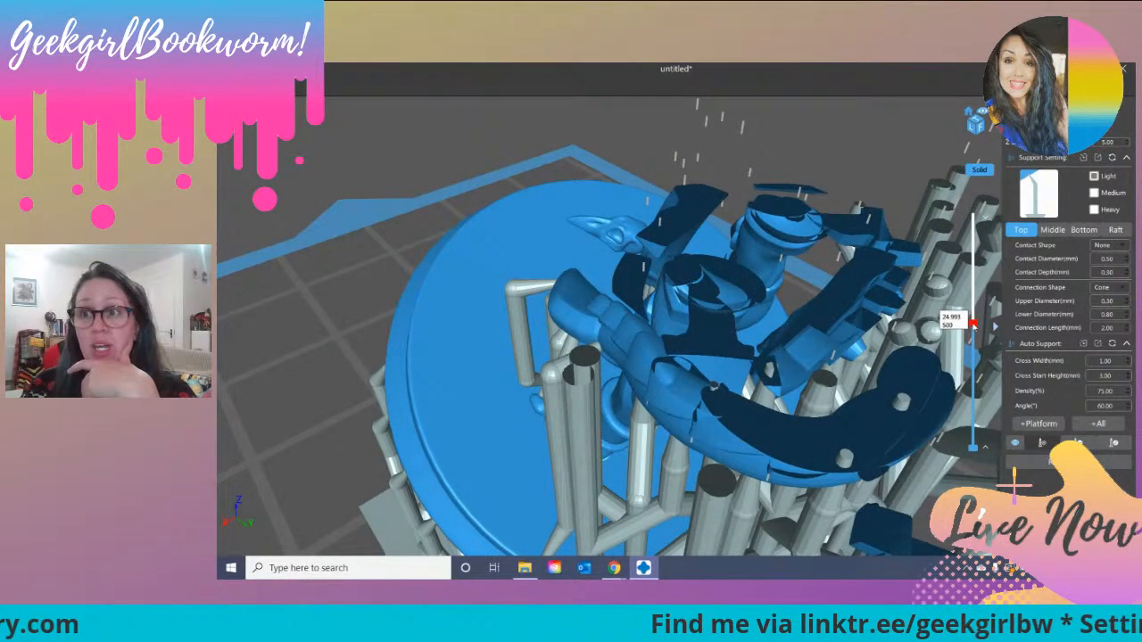
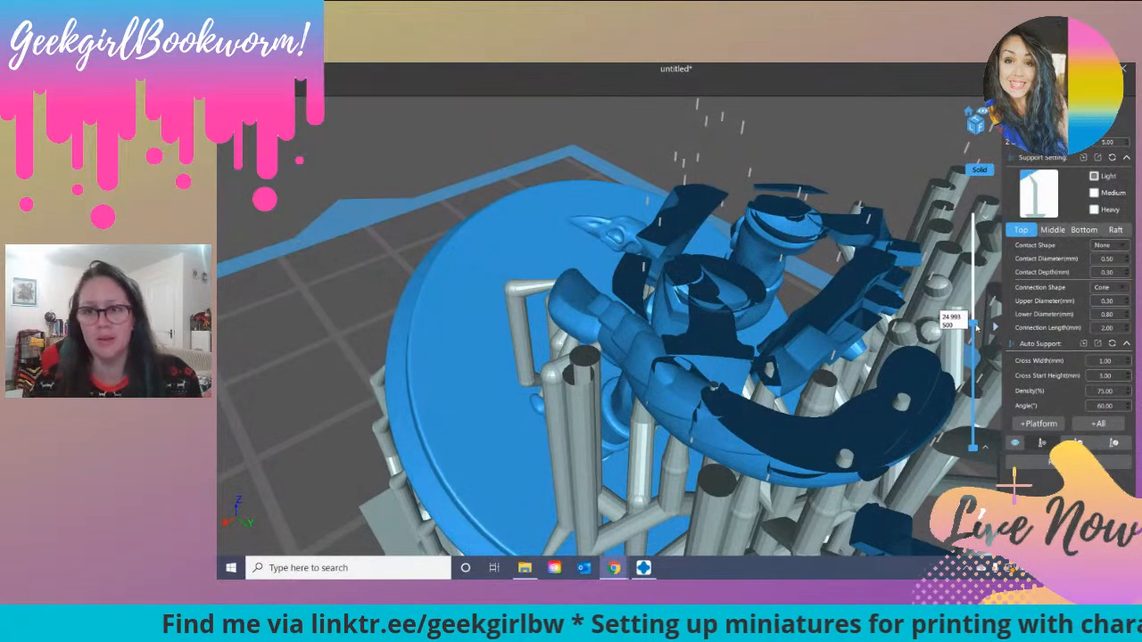
Step: Inspect the model cut at layer 500 from the side and add a light support at the hip above the curled tail
drag(976, 328, 978, 328)
right_drag(506, 439, 877, 282)
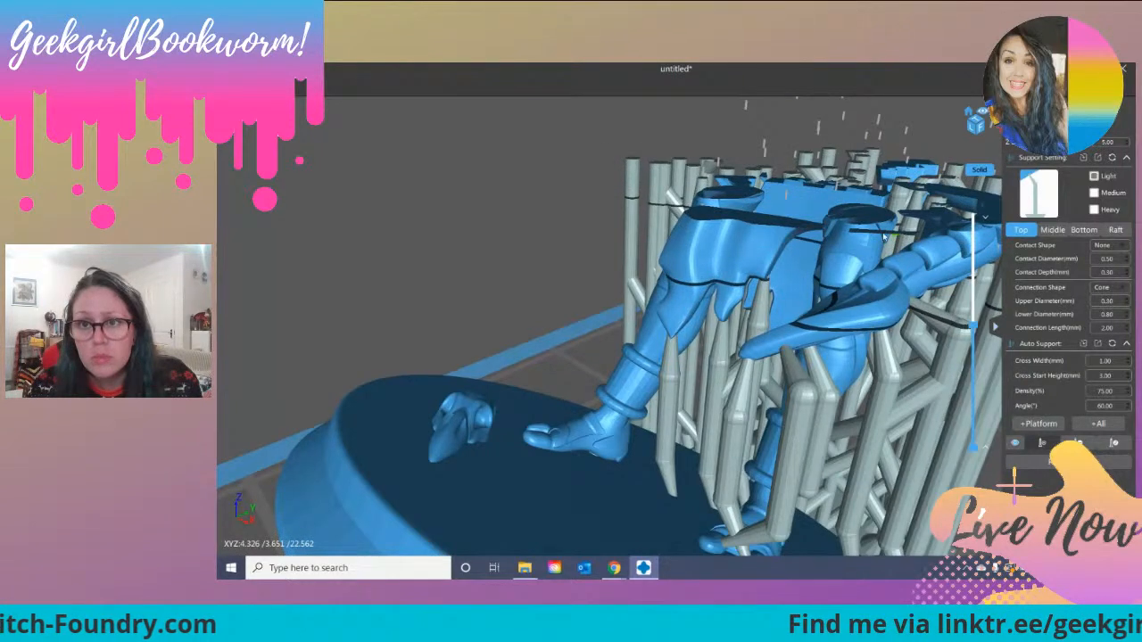
click(870, 235)
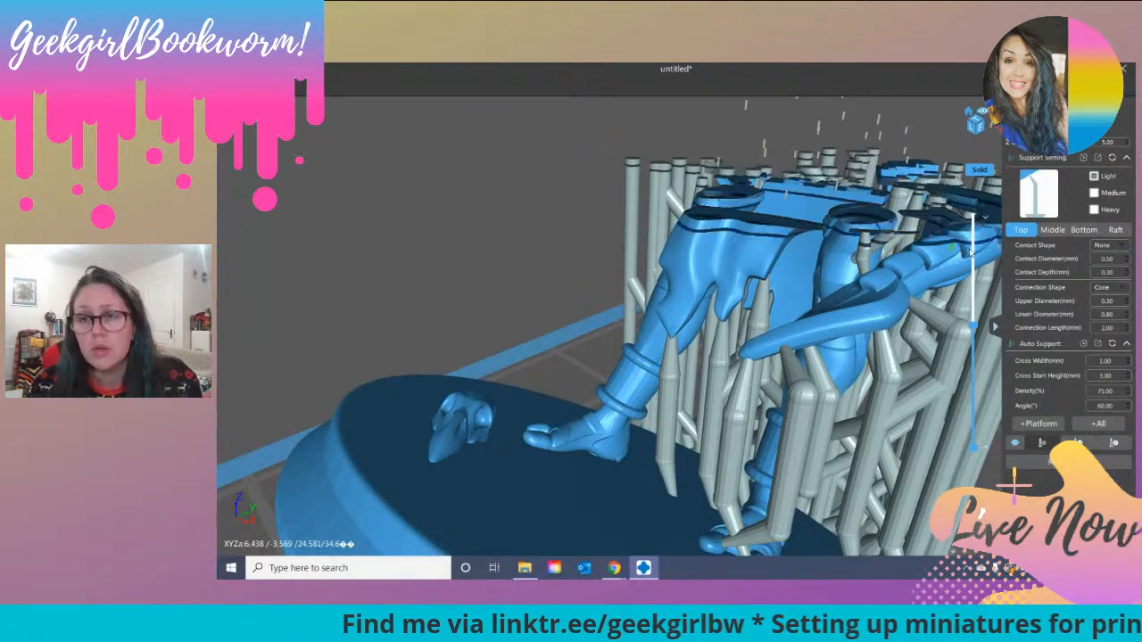
Step: Check the skirt, tail and draped cloak from several sides for unsupported islands while raising the layer preview past layer 500
mouse_move(974, 328)
mouse_down()
mouse_move(976, 310)
mouse_move(977, 321)
mouse_up()
right_drag(592, 329, 743, 357)
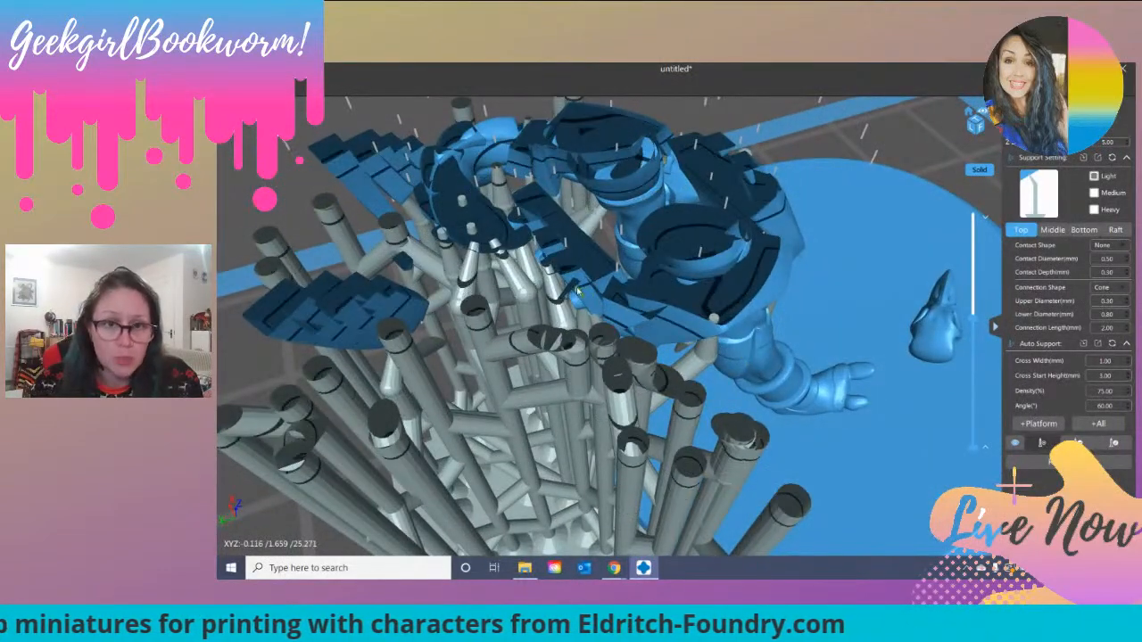
right_drag(585, 302, 622, 328)
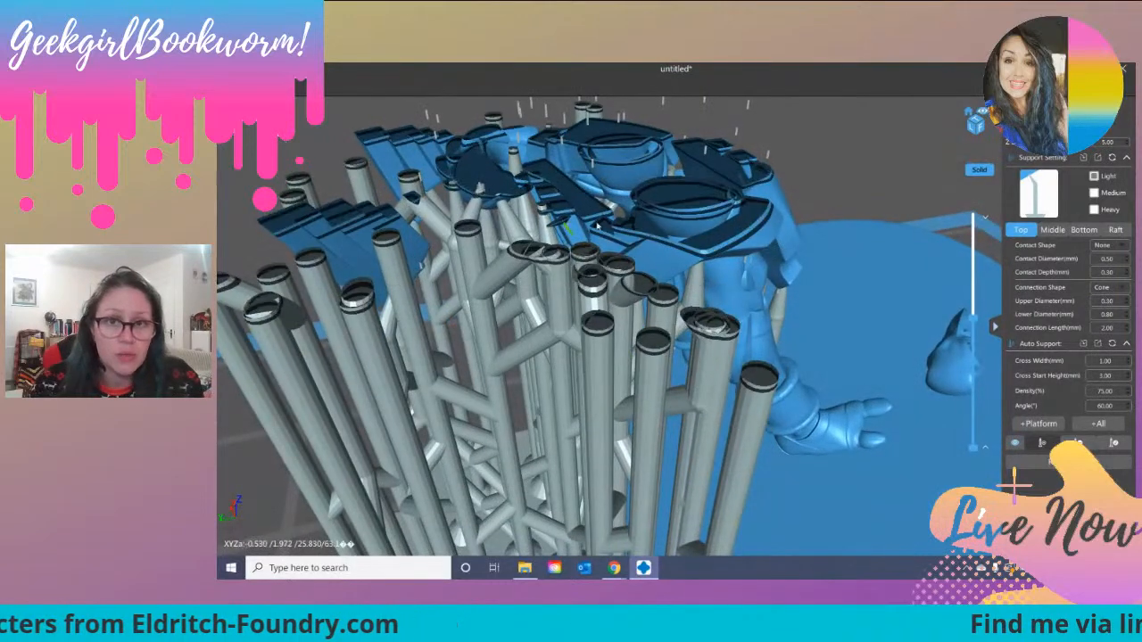
mouse_move(972, 317)
mouse_down()
mouse_move(972, 328)
mouse_move(973, 308)
mouse_up()
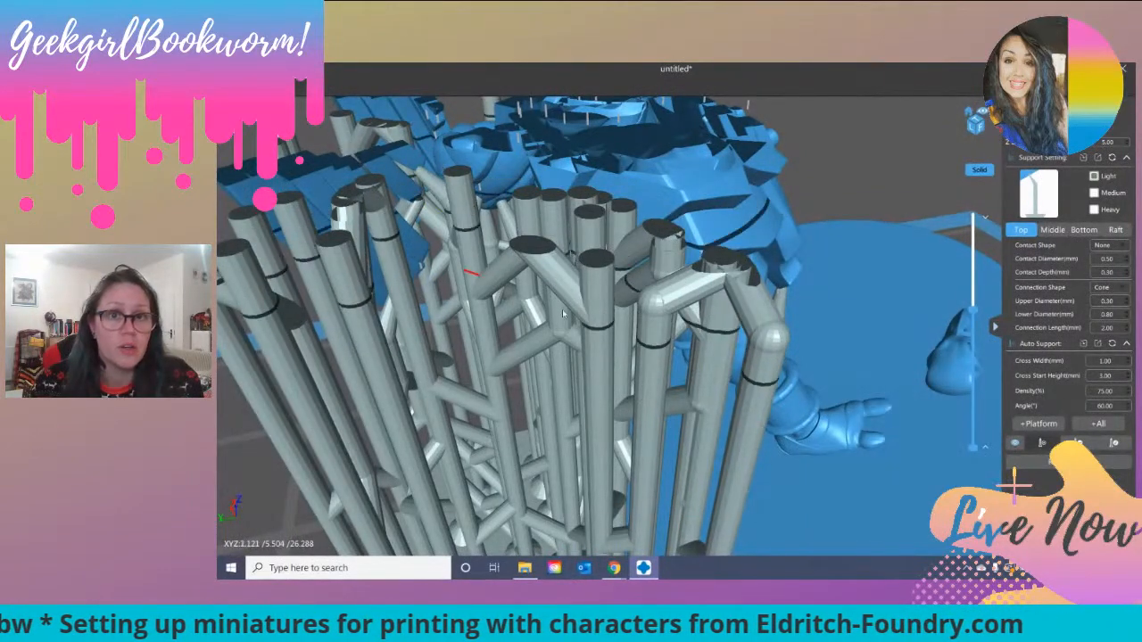
right_drag(535, 422, 602, 406)
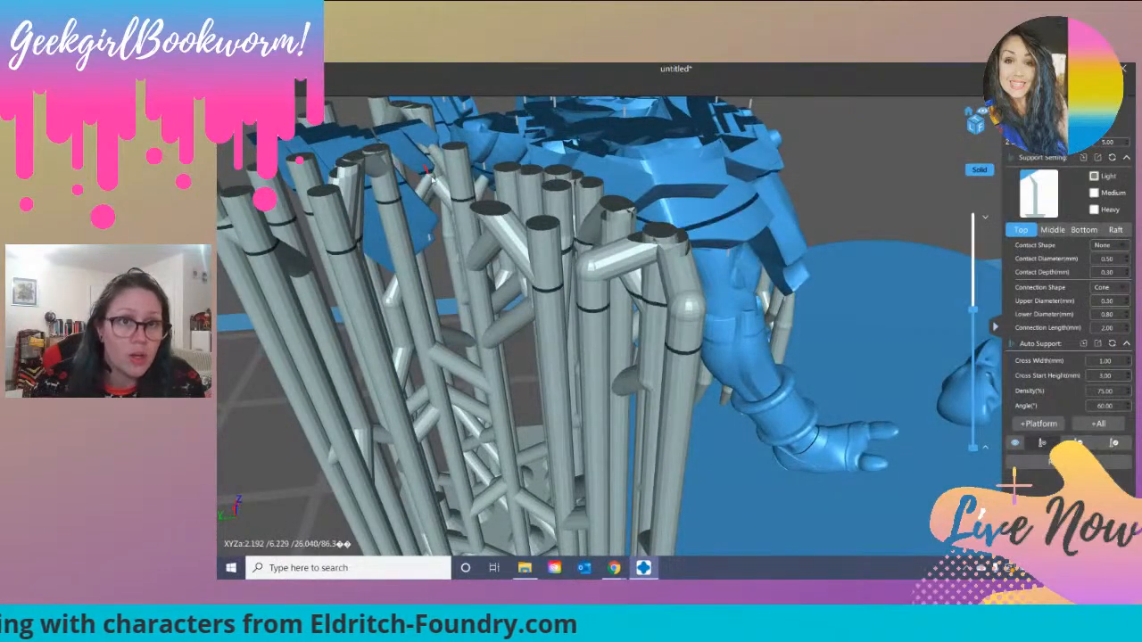
right_drag(434, 217, 564, 298)
scroll(507, 326, down, 2)
scroll(564, 298, down, 5)
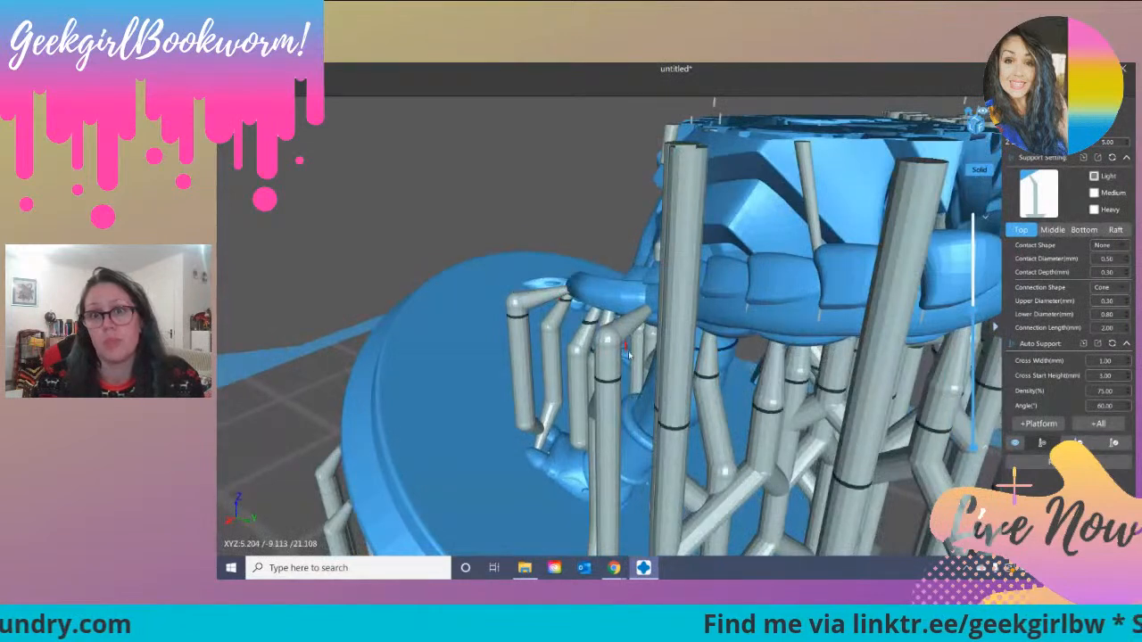
scroll(745, 379, up, 3)
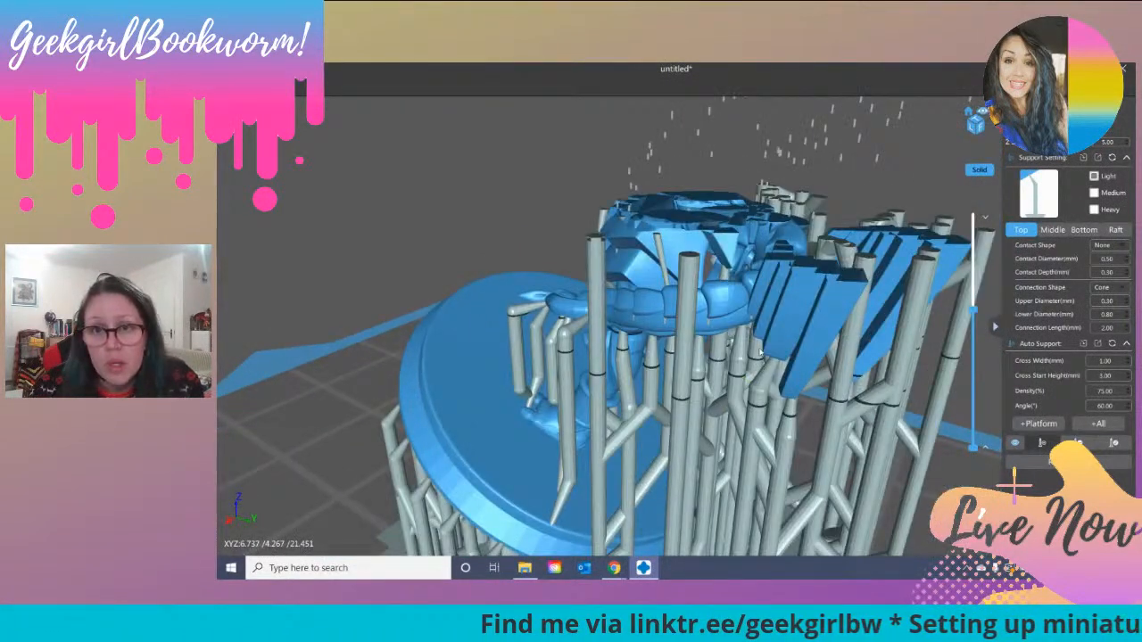
right_drag(745, 379, 722, 381)
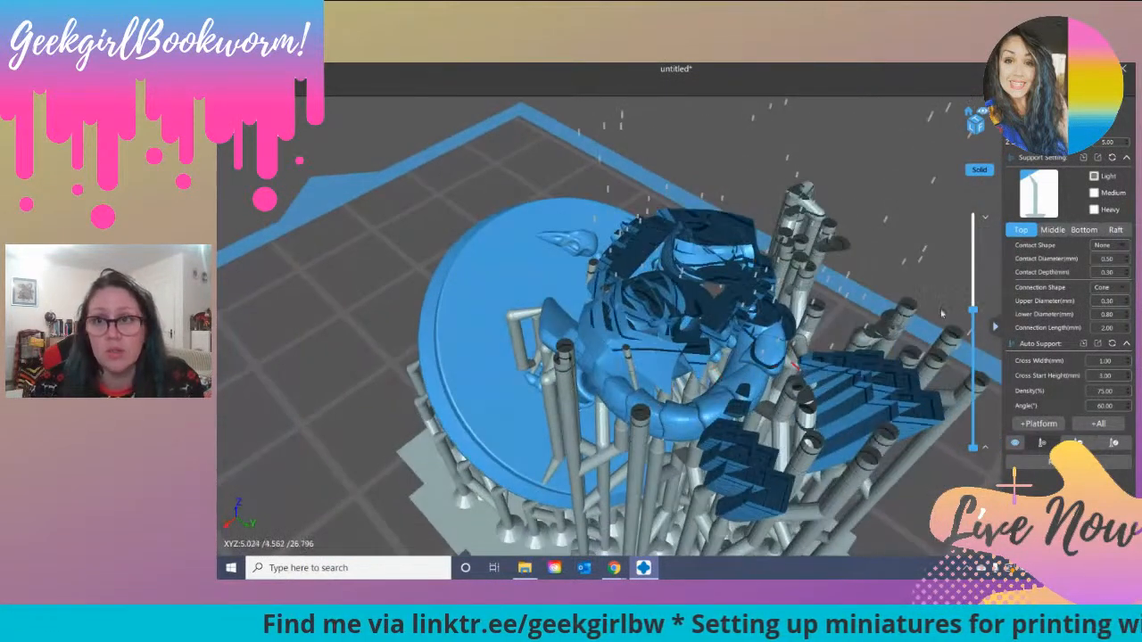
Step: Raise the layer preview through layers 587, 644 and 675 to the full model, checking the upper body for unsupported islands
drag(973, 310, 974, 304)
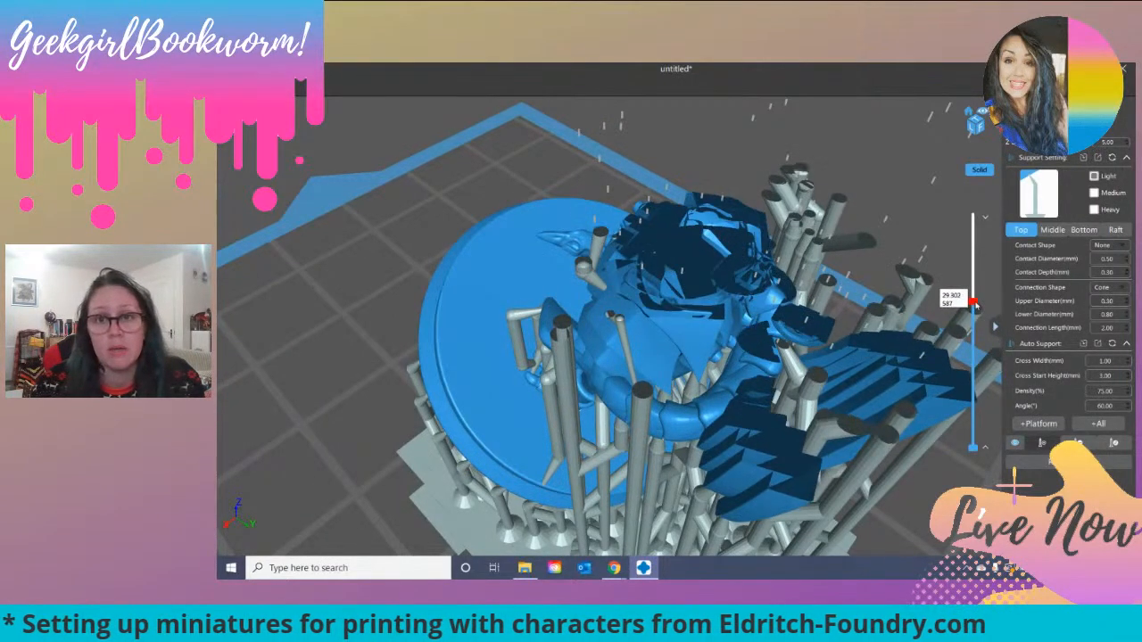
mouse_move(975, 302)
mouse_down()
mouse_move(975, 288)
mouse_move(989, 293)
mouse_up()
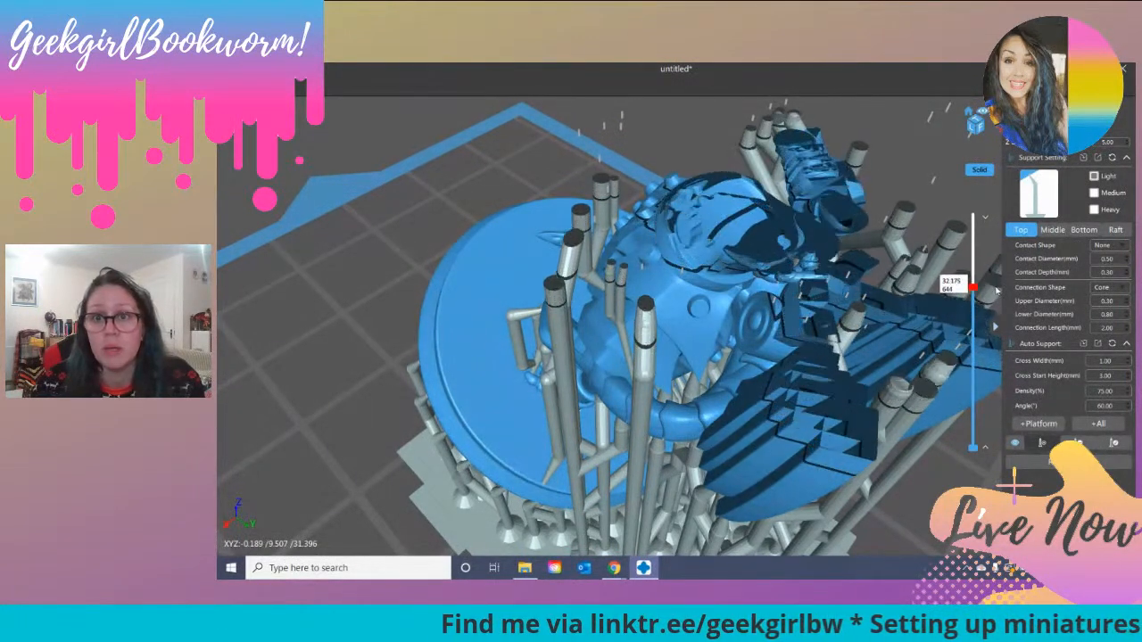
drag(997, 290, 977, 280)
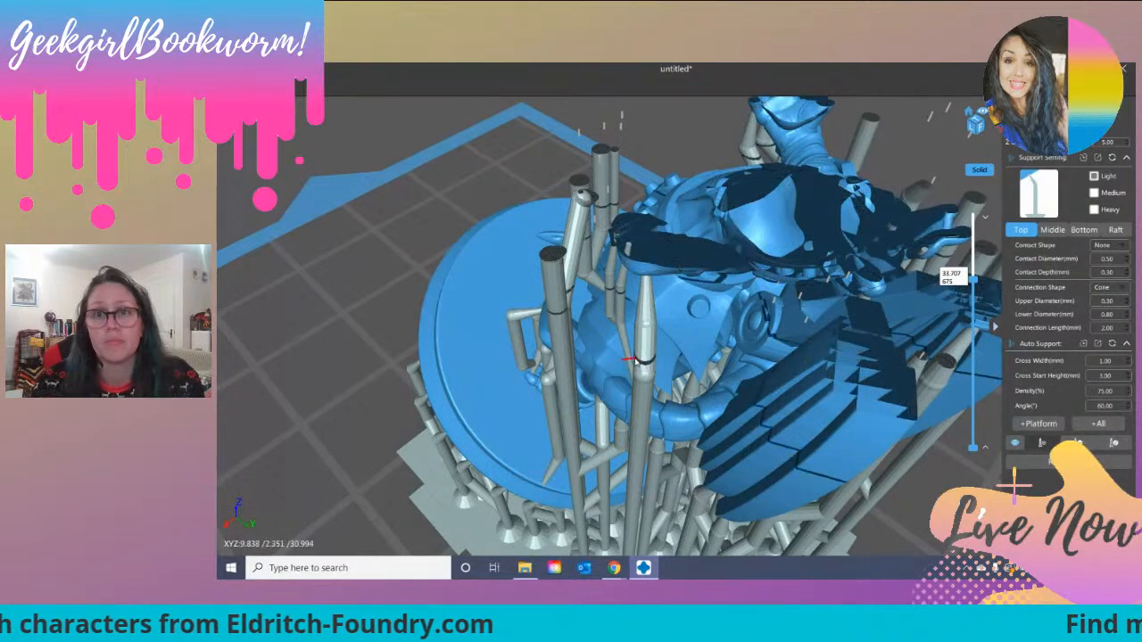
scroll(638, 362, down, 5)
right_drag(562, 382, 428, 384)
drag(976, 281, 1036, 203)
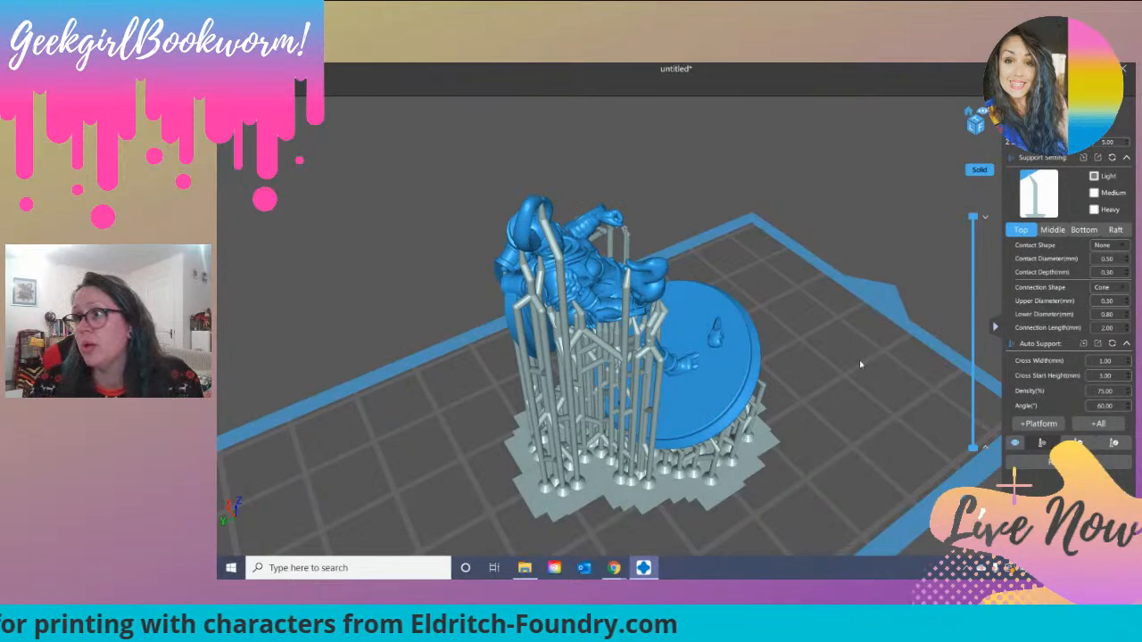
drag(859, 364, 919, 330)
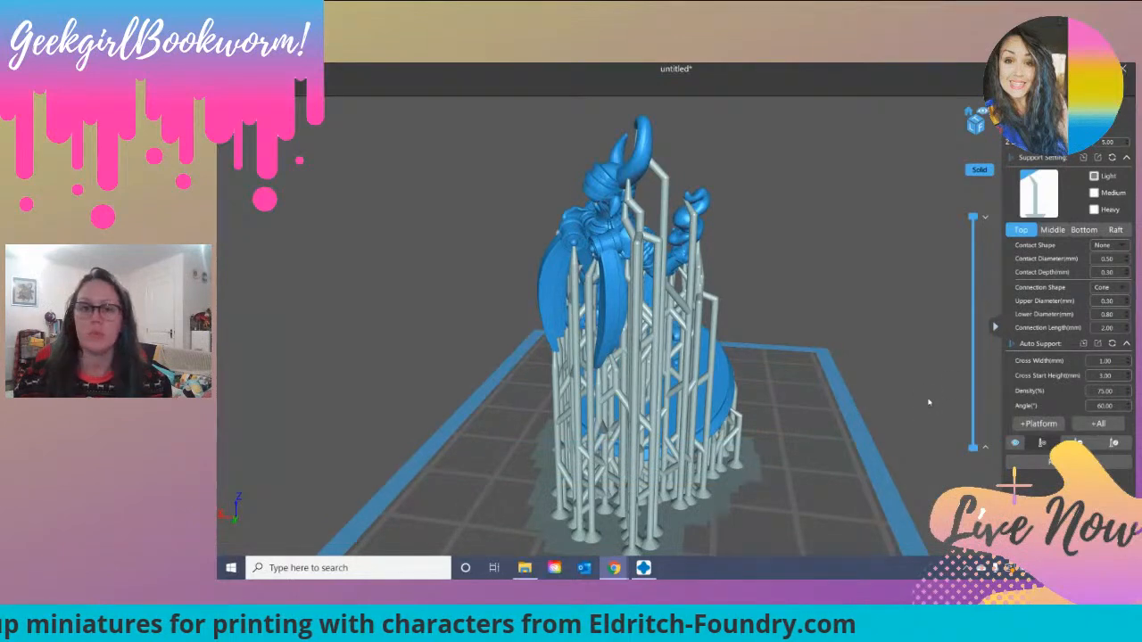
right_drag(740, 266, 688, 417)
scroll(719, 266, up, 3)
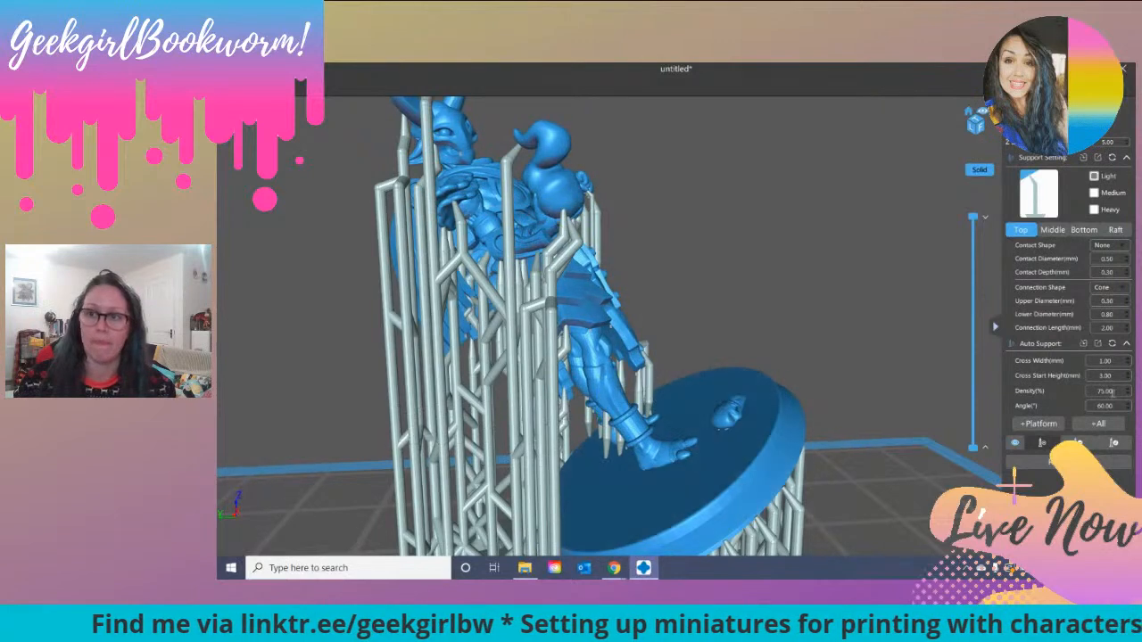
Step: Edit the support touching the pointed tip of the tail, setting its contact depth to 0.97 mm
click(1113, 444)
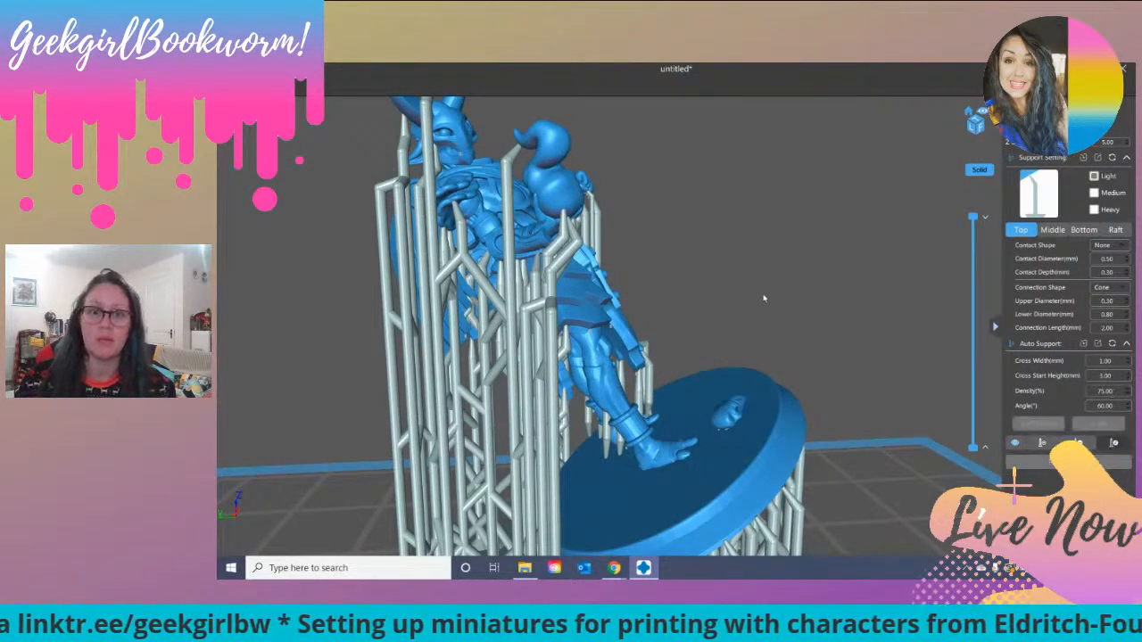
right_drag(781, 309, 702, 327)
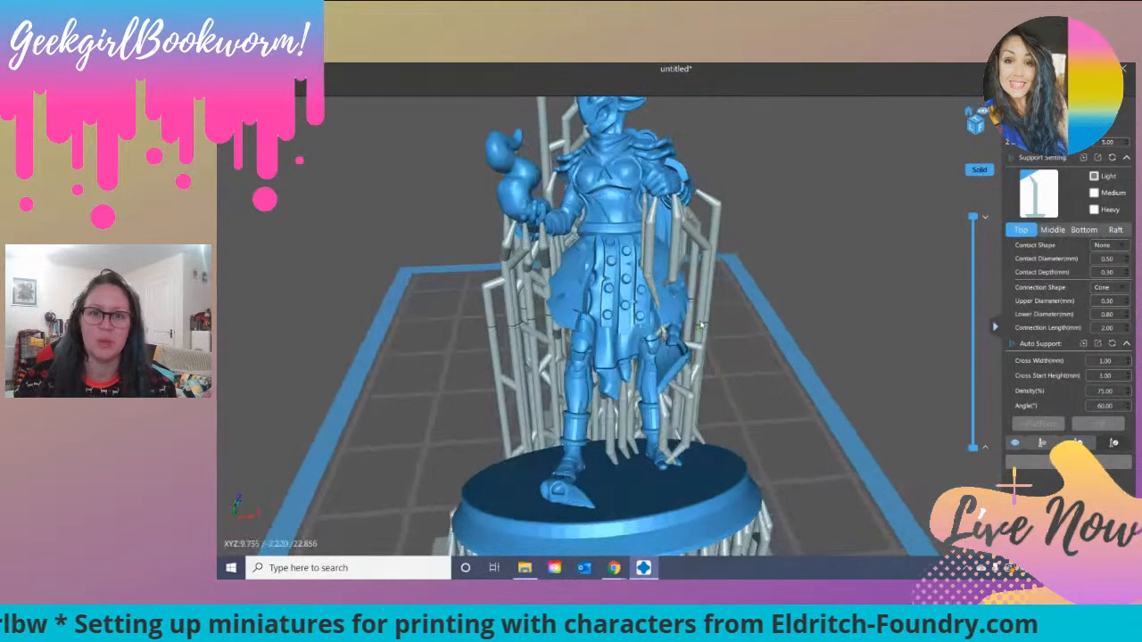
scroll(704, 328, up, 6)
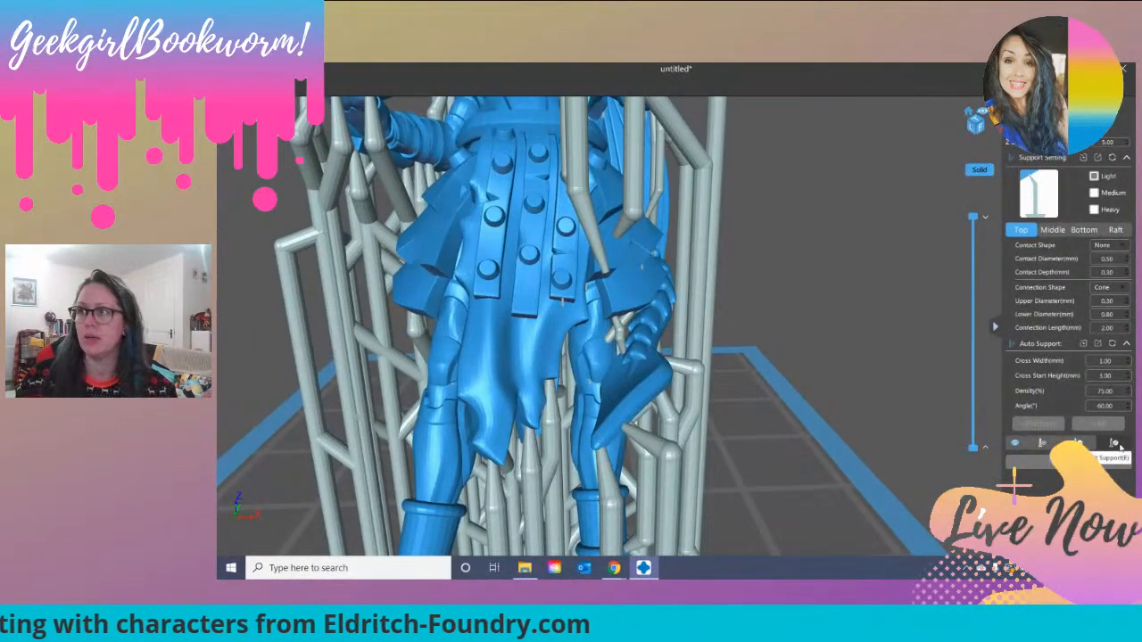
click(1115, 446)
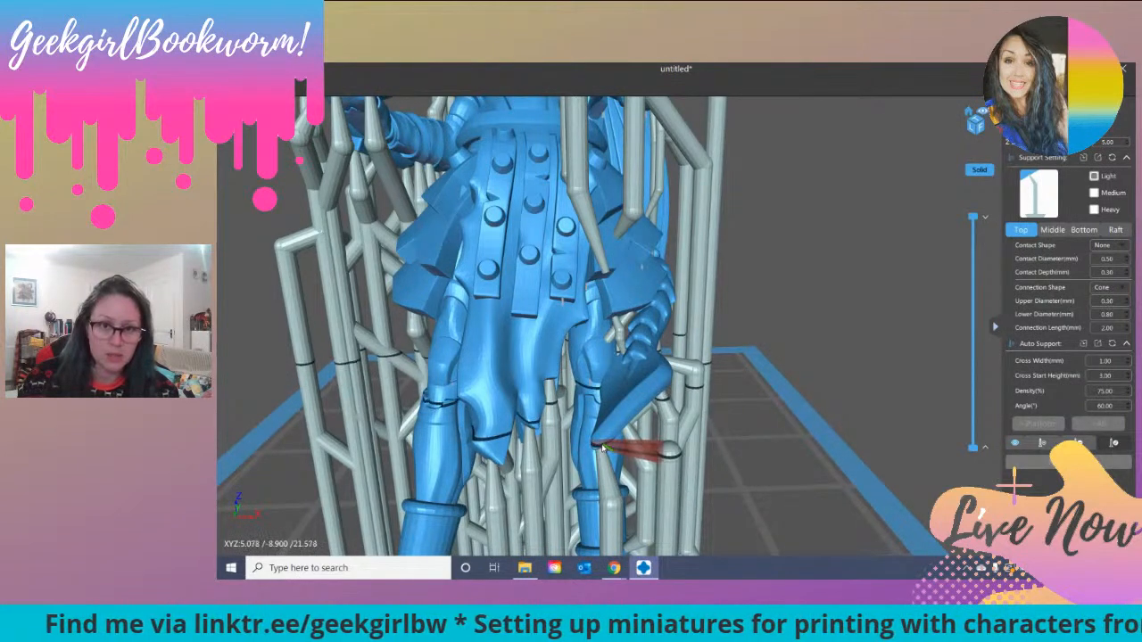
right_drag(553, 485, 631, 412)
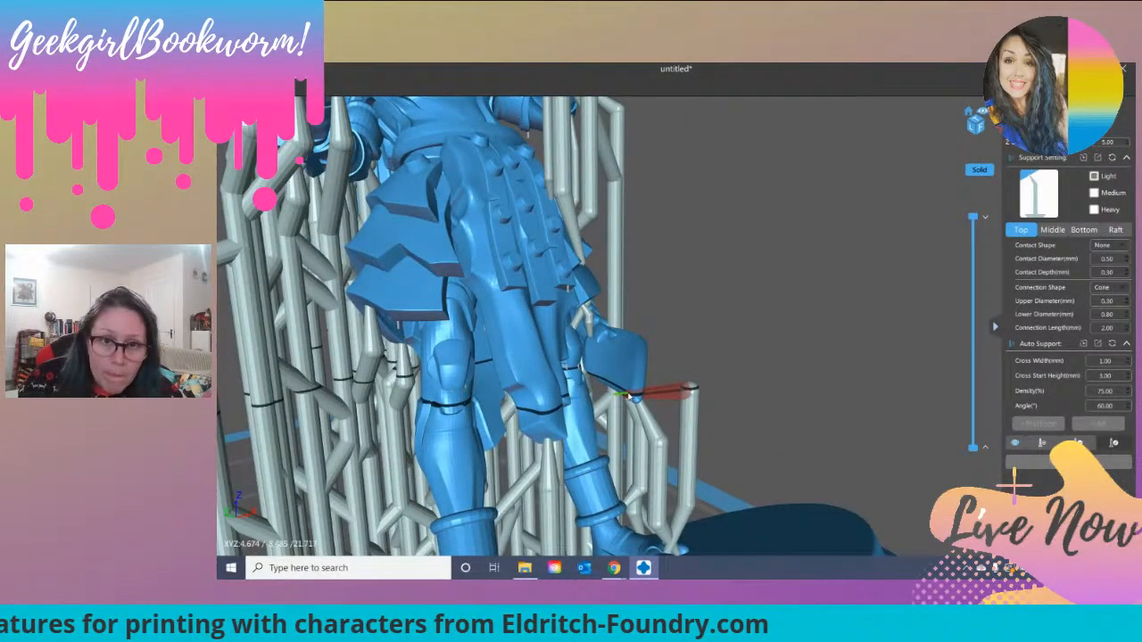
drag(628, 396, 624, 393)
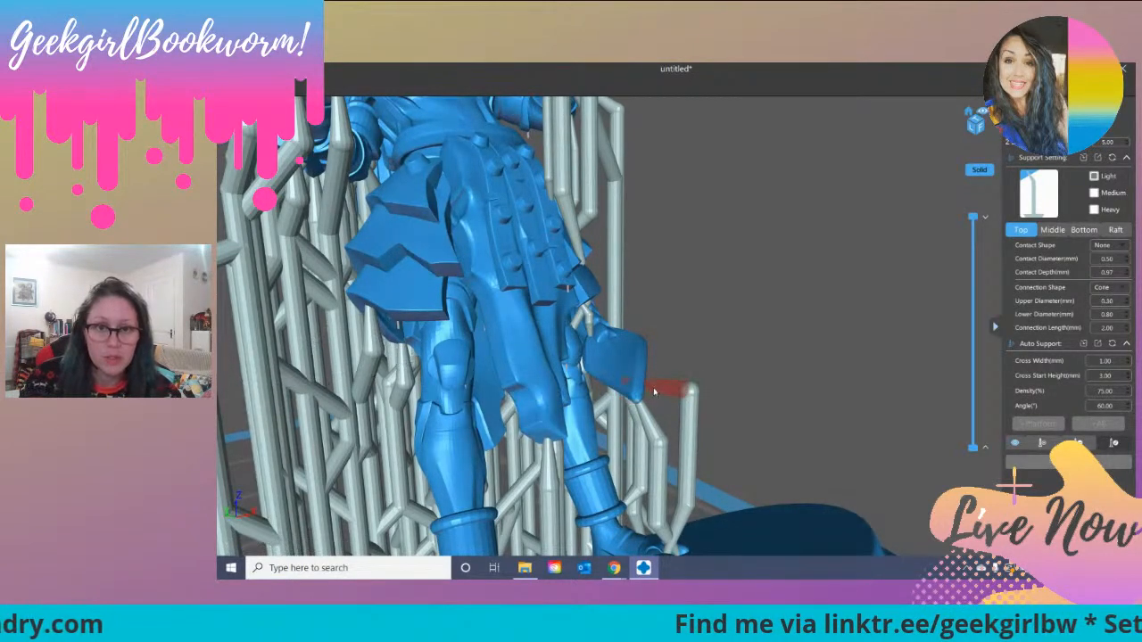
Step: Move the middle pillar of a support beneath the tail outward, clear of the figure's base
right_drag(726, 390, 638, 387)
scroll(639, 387, down, 4)
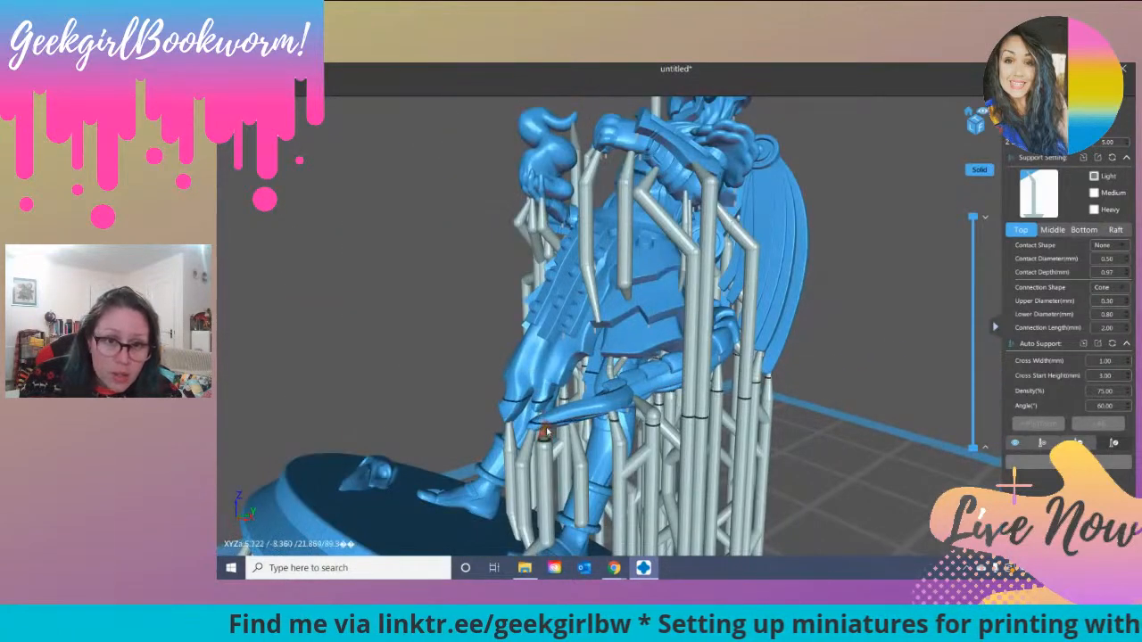
right_drag(452, 453, 536, 463)
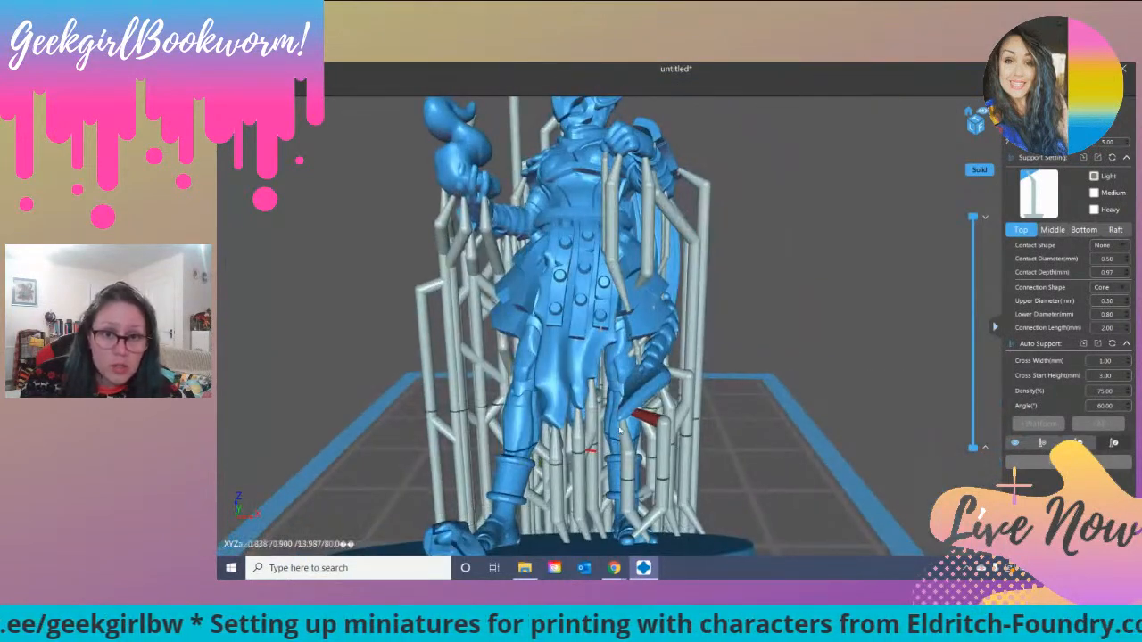
right_drag(694, 413, 734, 445)
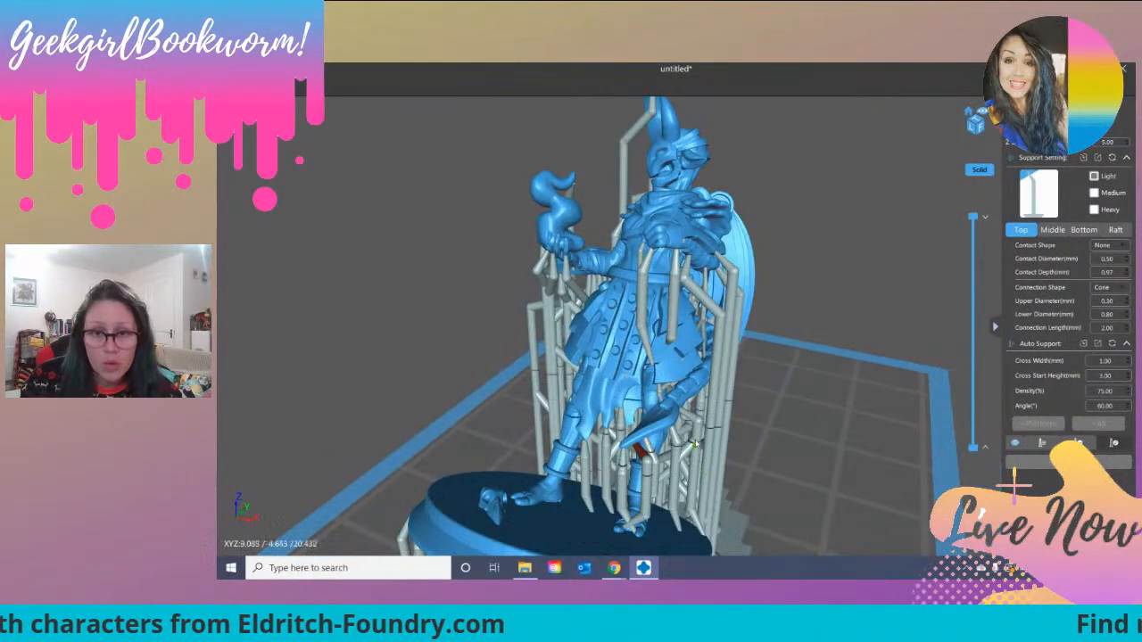
click(698, 464)
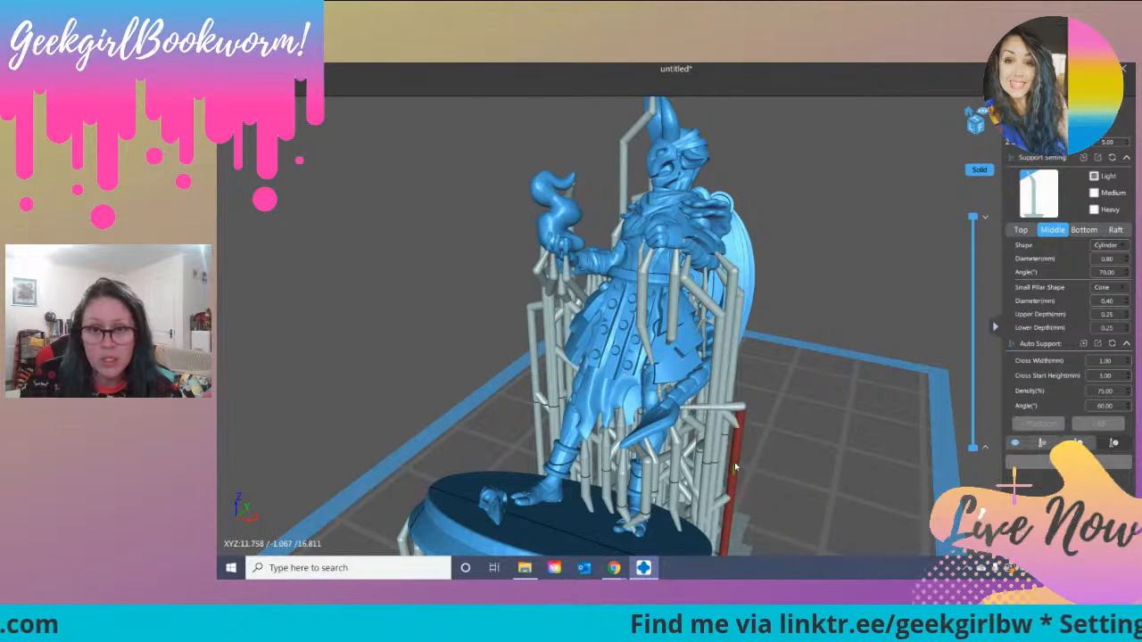
right_drag(779, 489, 721, 505)
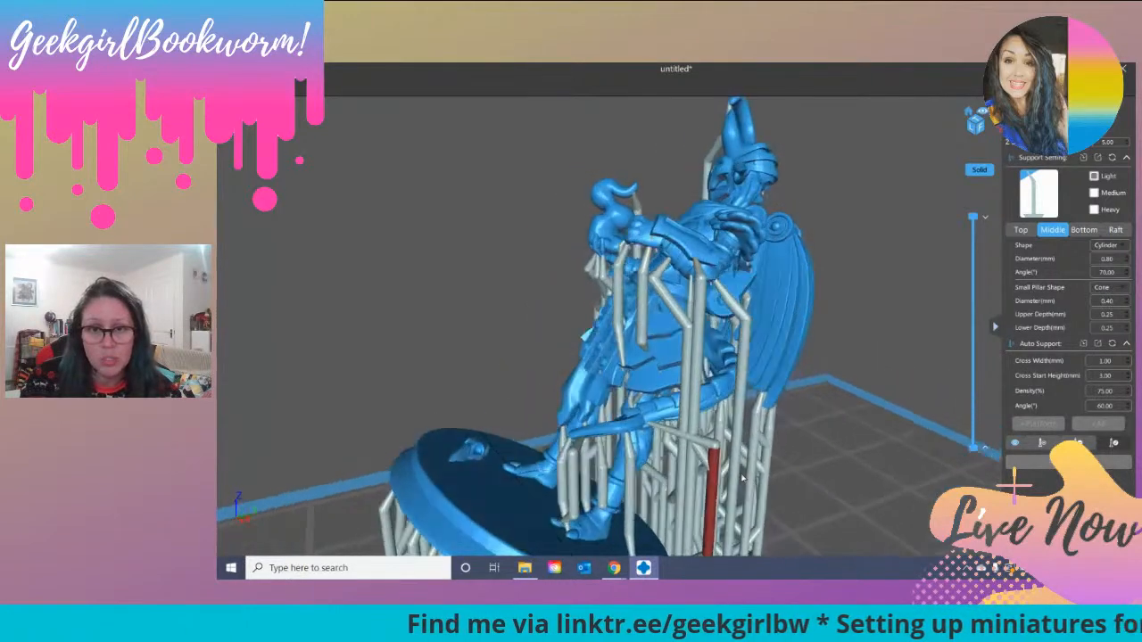
Step: Move the pillar of another tail support outward past the edge of the base so it reaches the build plate
scroll(723, 511, down, 3)
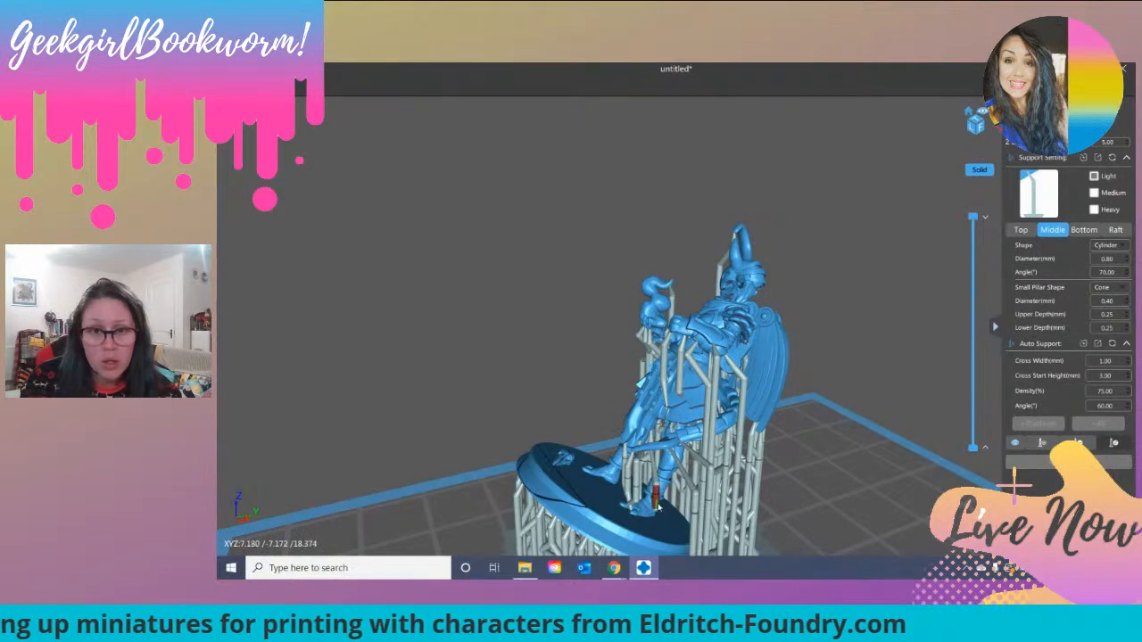
right_drag(788, 471, 881, 454)
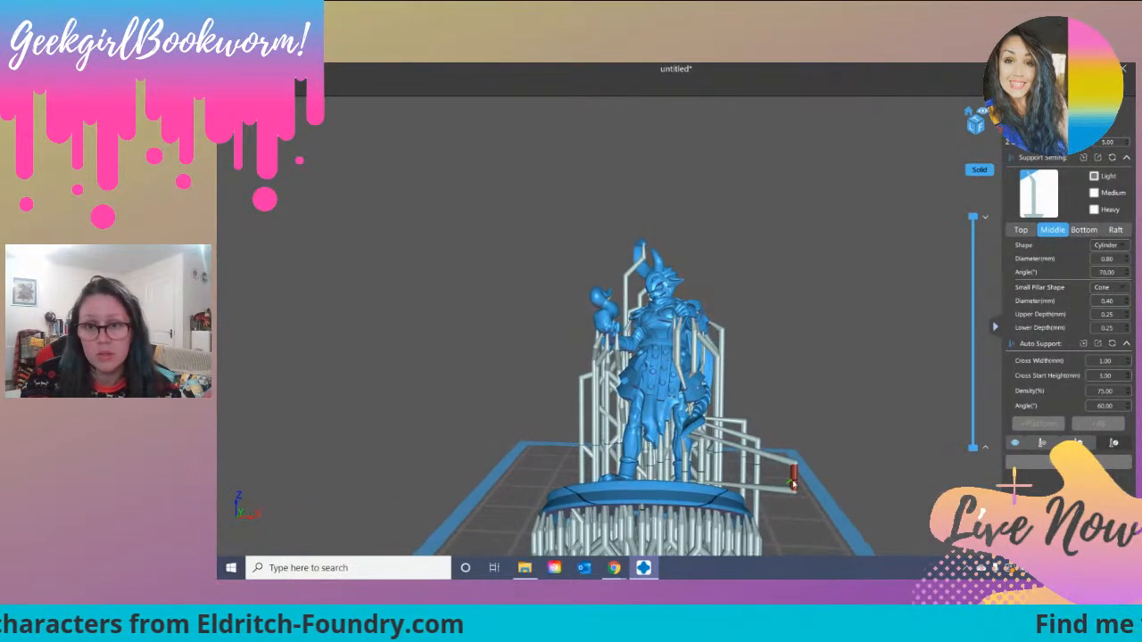
drag(793, 485, 804, 487)
scroll(784, 312, down, 2)
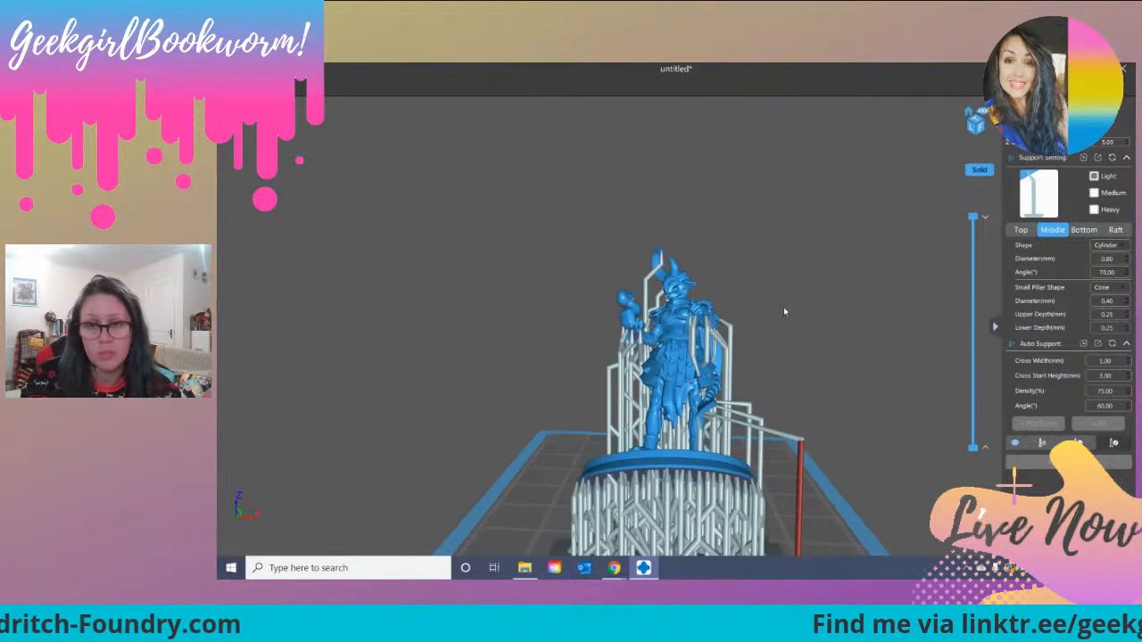
scroll(785, 312, down, 2)
drag(796, 506, 777, 505)
right_drag(829, 429, 798, 439)
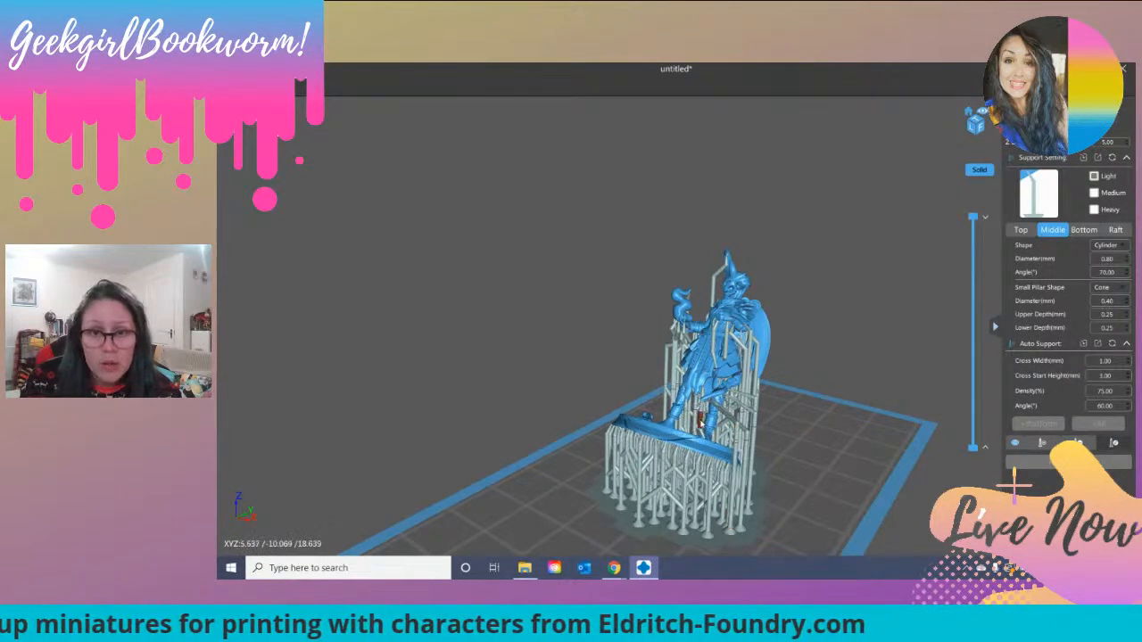
Step: Delete the tail support that runs into the edge of the figure's base
right_drag(688, 458, 775, 457)
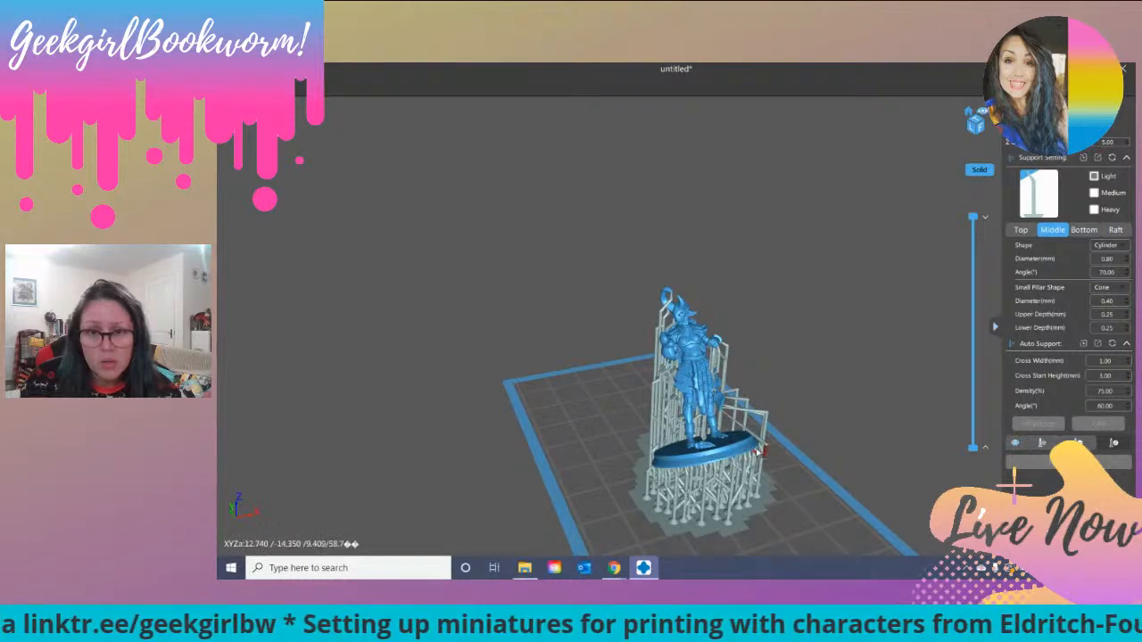
click(758, 453)
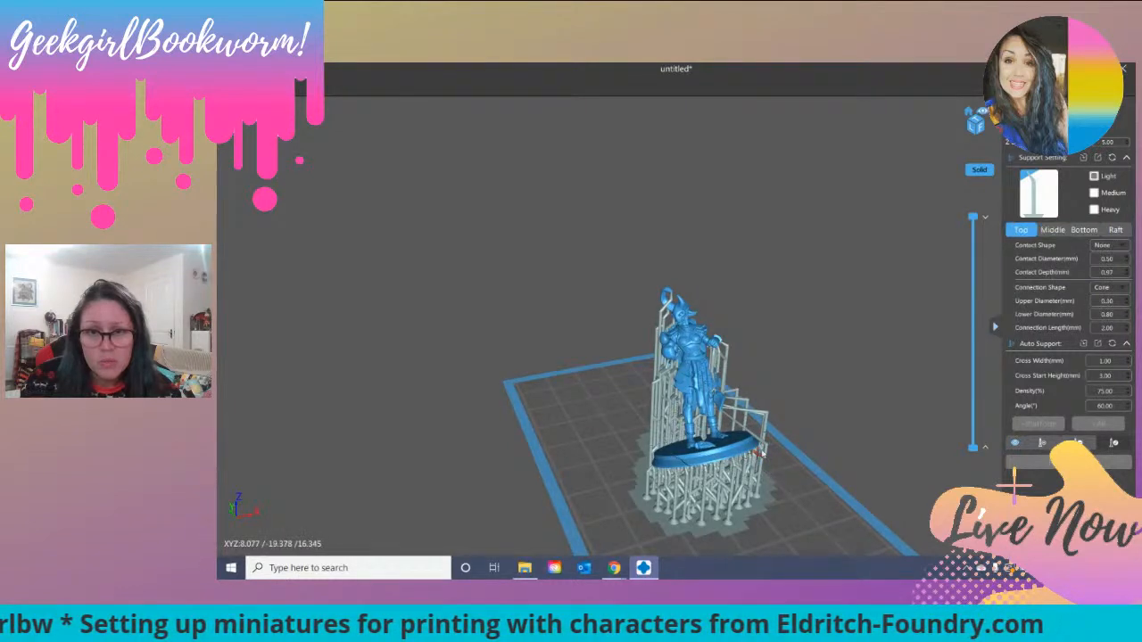
click(763, 426)
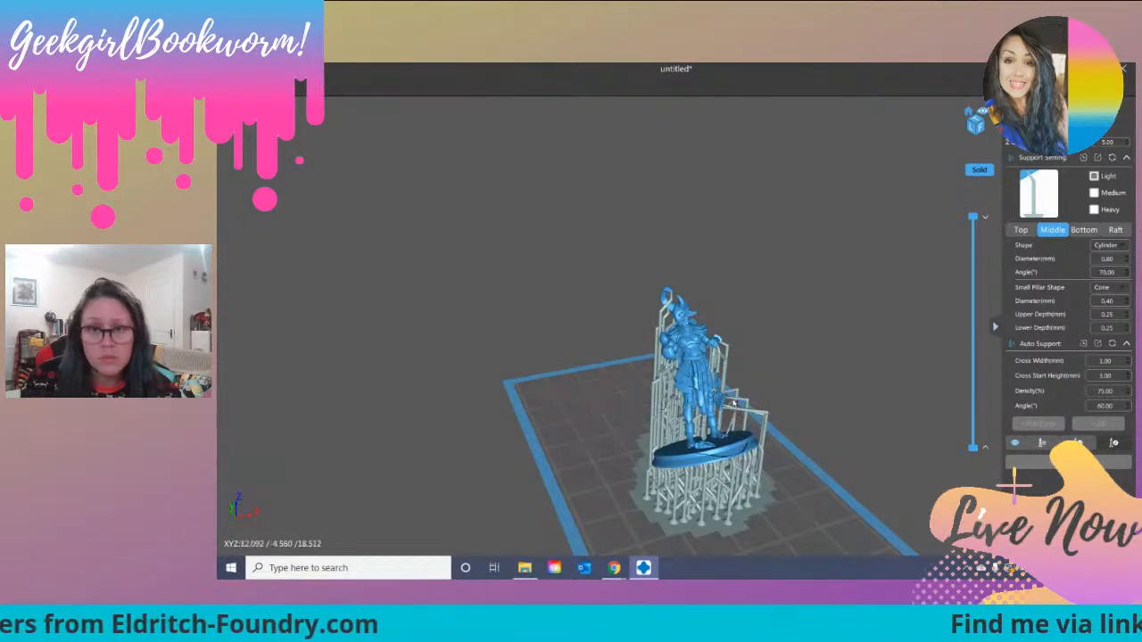
right_drag(810, 445, 763, 387)
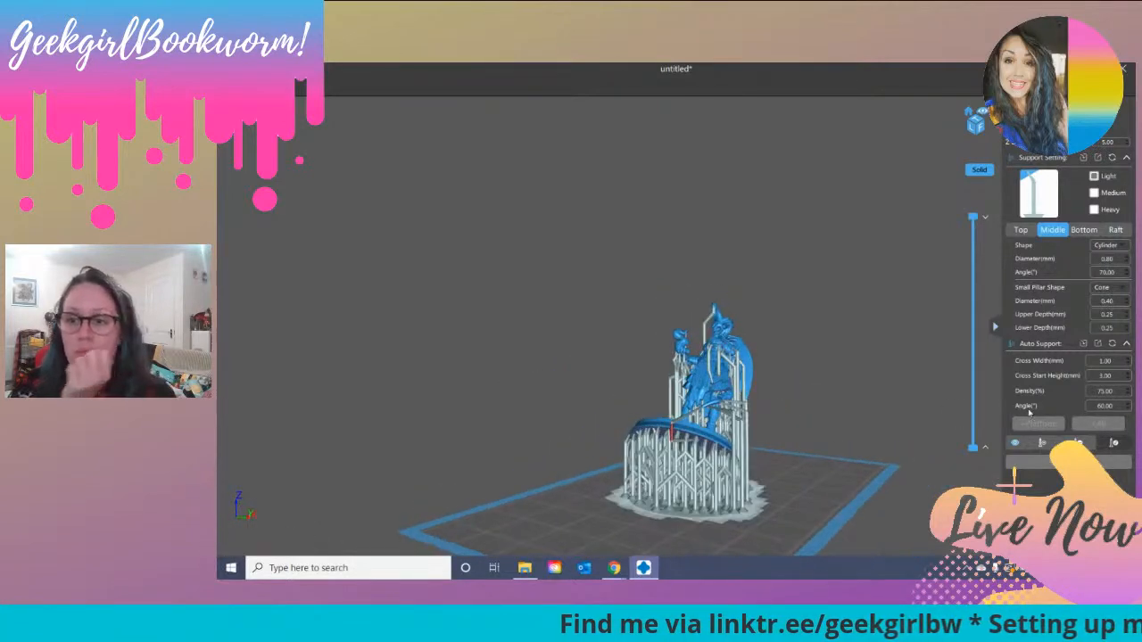
click(1095, 443)
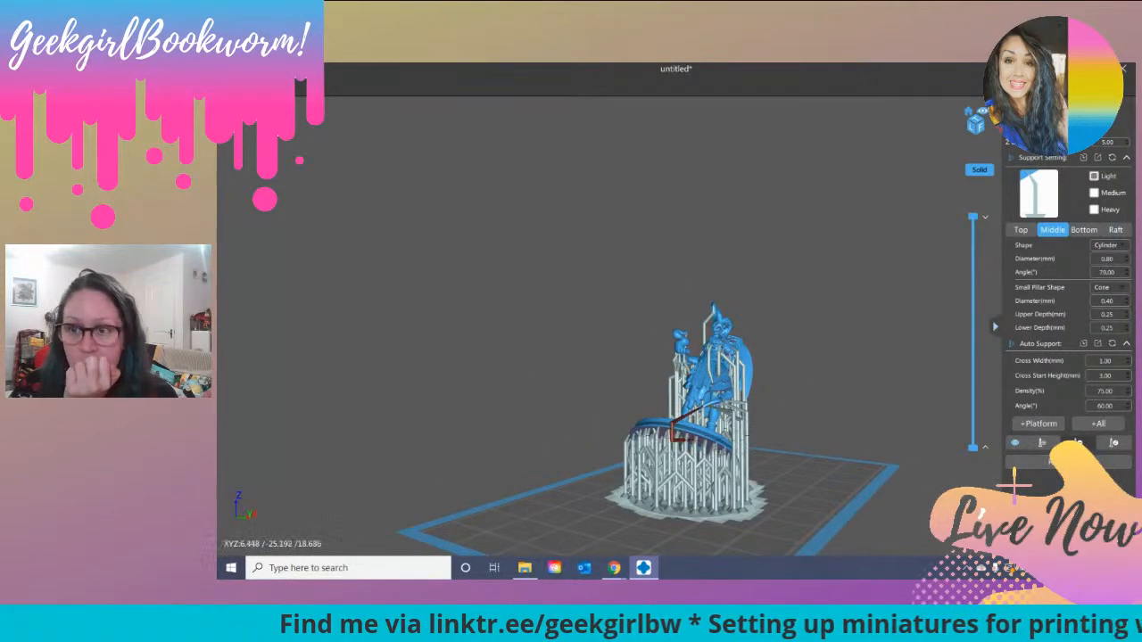
scroll(835, 434, up, 4)
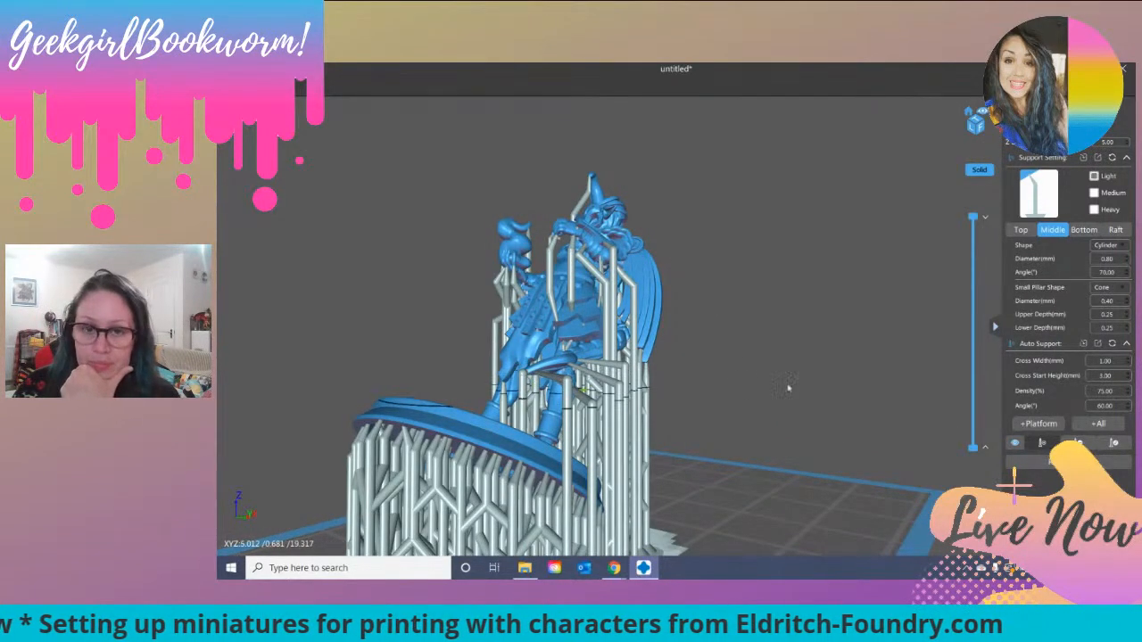
scroll(710, 371, down, 4)
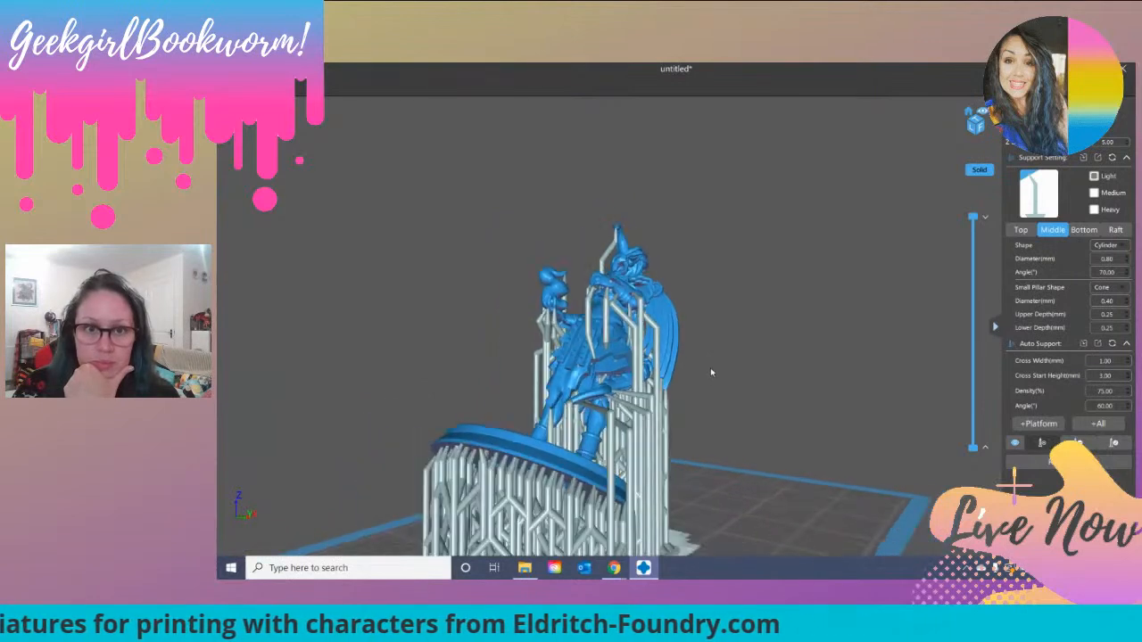
right_drag(710, 369, 780, 395)
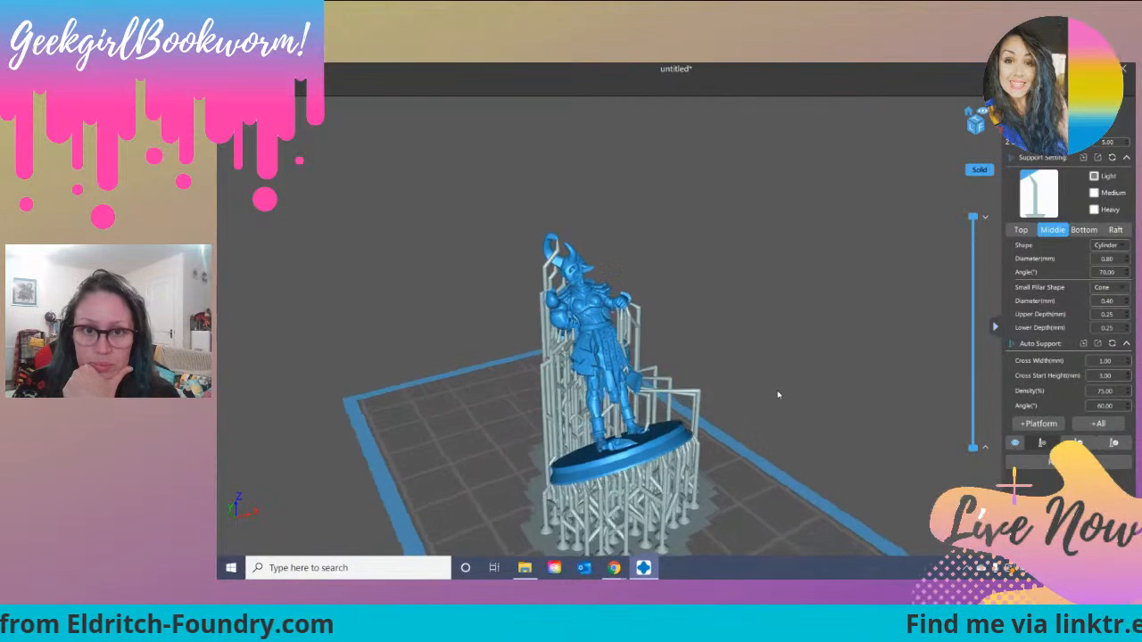
Step: Move the pillar of the support beneath the figure's hand outward past the edge of the base
click(1087, 426)
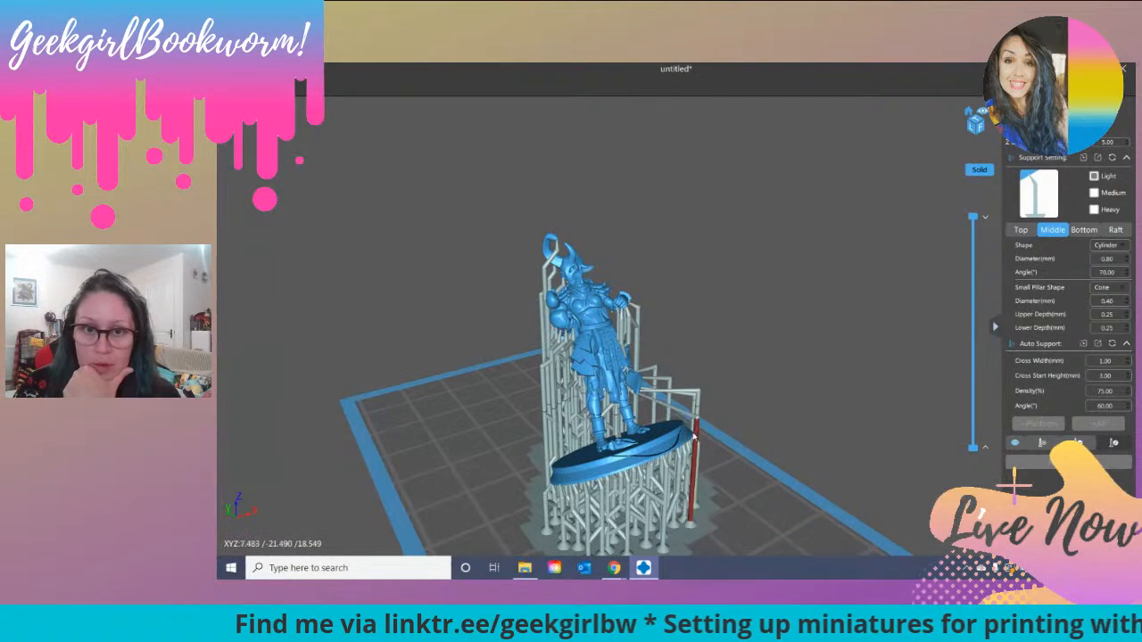
right_drag(597, 451, 624, 439)
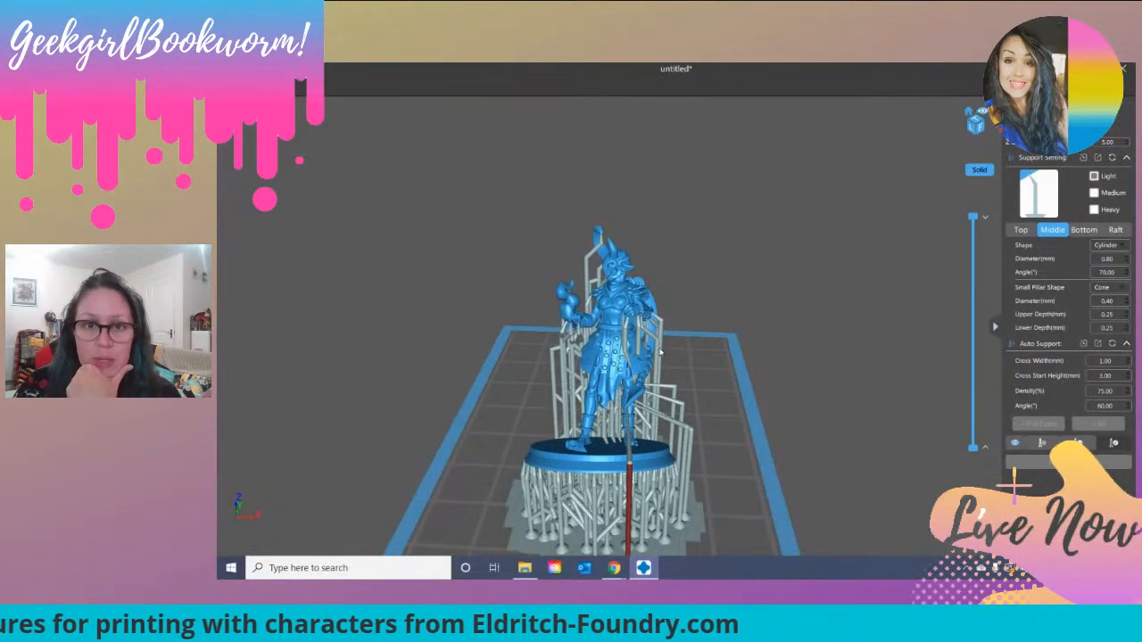
scroll(704, 350, up, 2)
scroll(704, 350, up, 2)
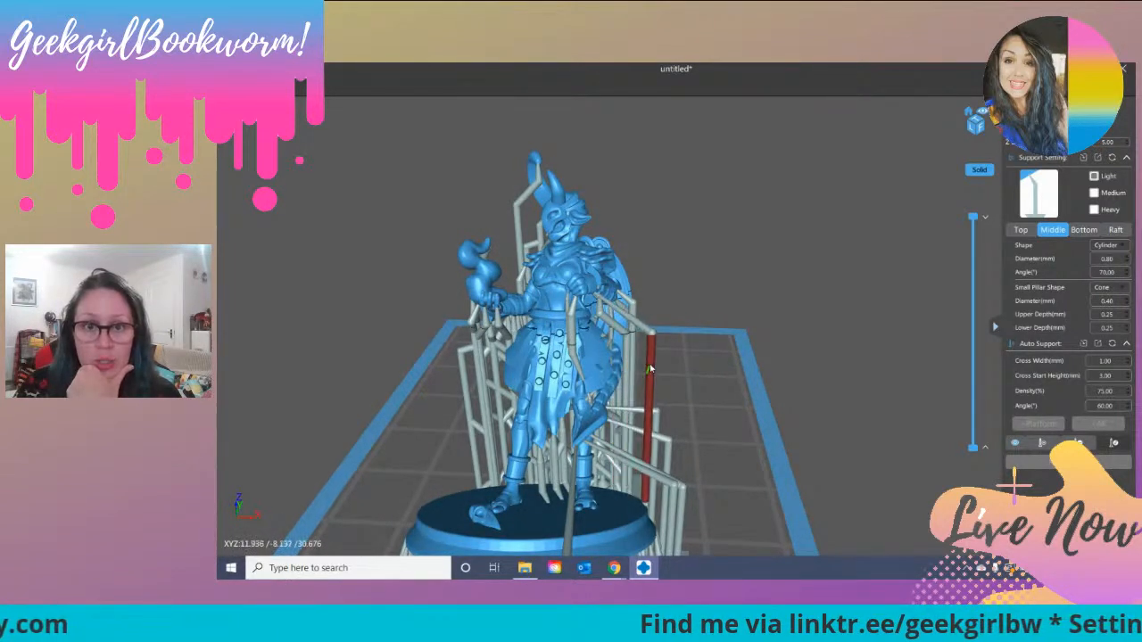
drag(573, 346, 696, 373)
right_drag(707, 345, 702, 357)
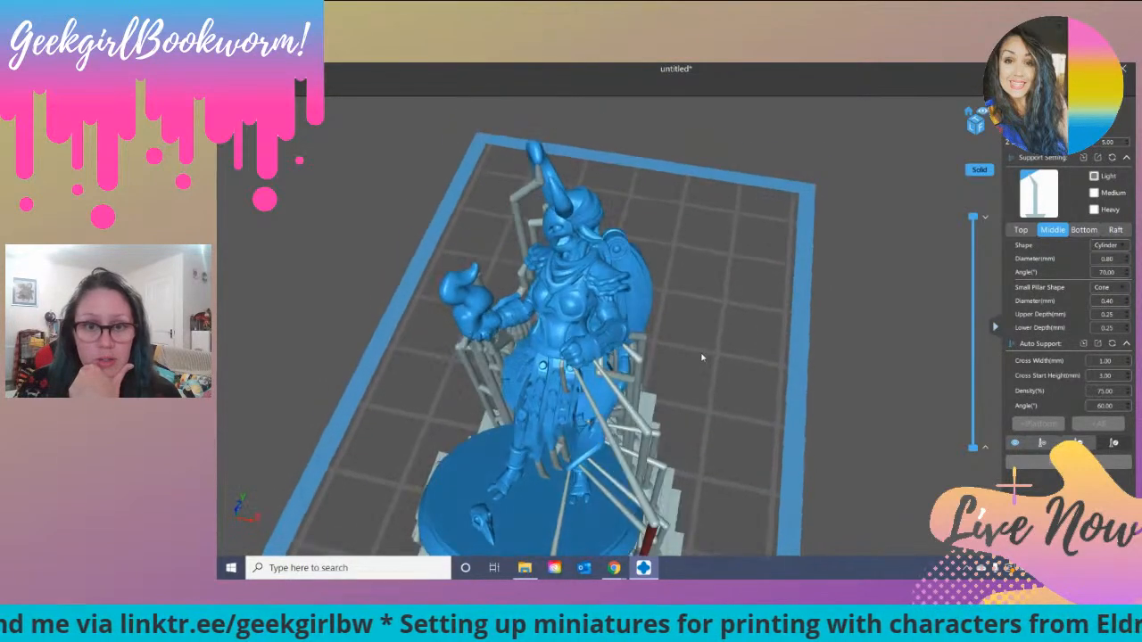
Step: Try to move the pillar of the thin 0.40 mm support near the hand outward past the base
drag(580, 426, 600, 562)
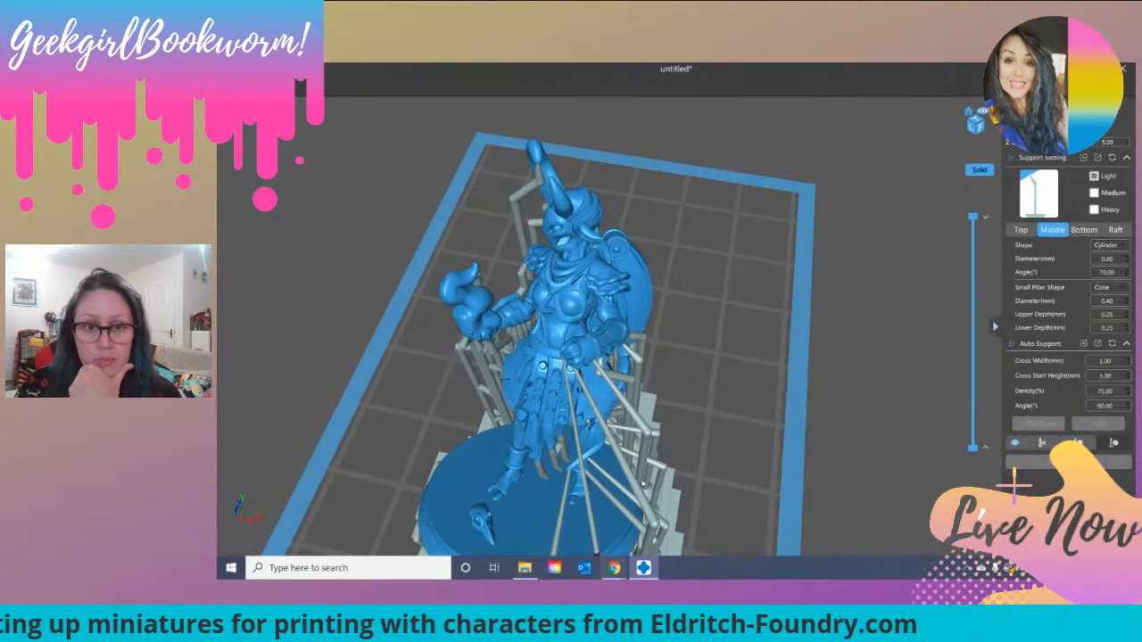
scroll(624, 508, down, 4)
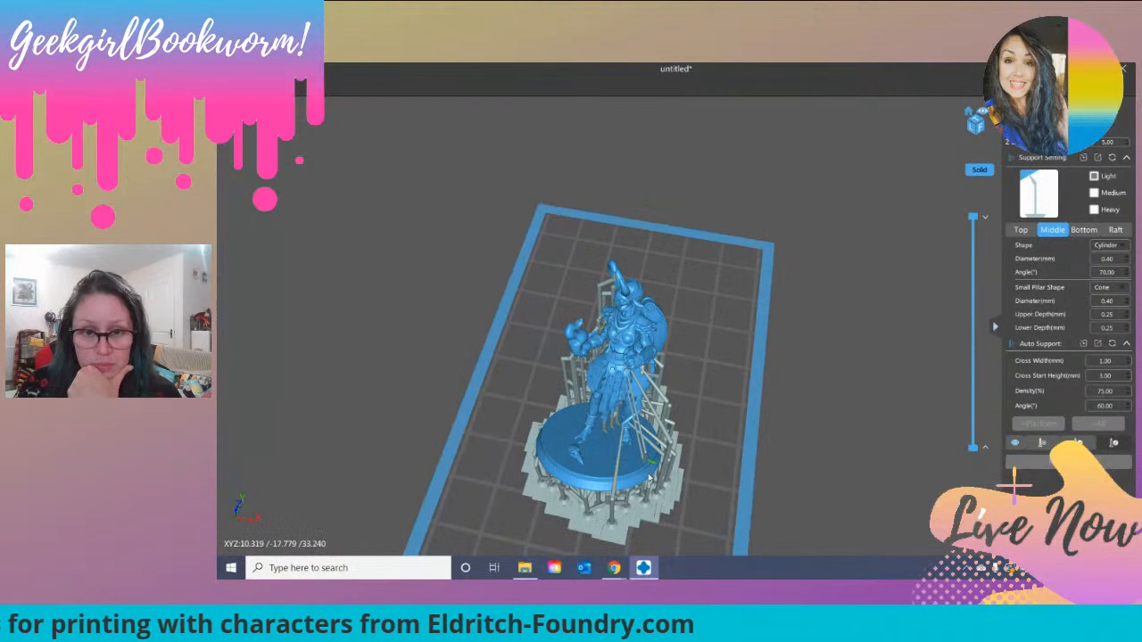
drag(651, 495, 671, 393)
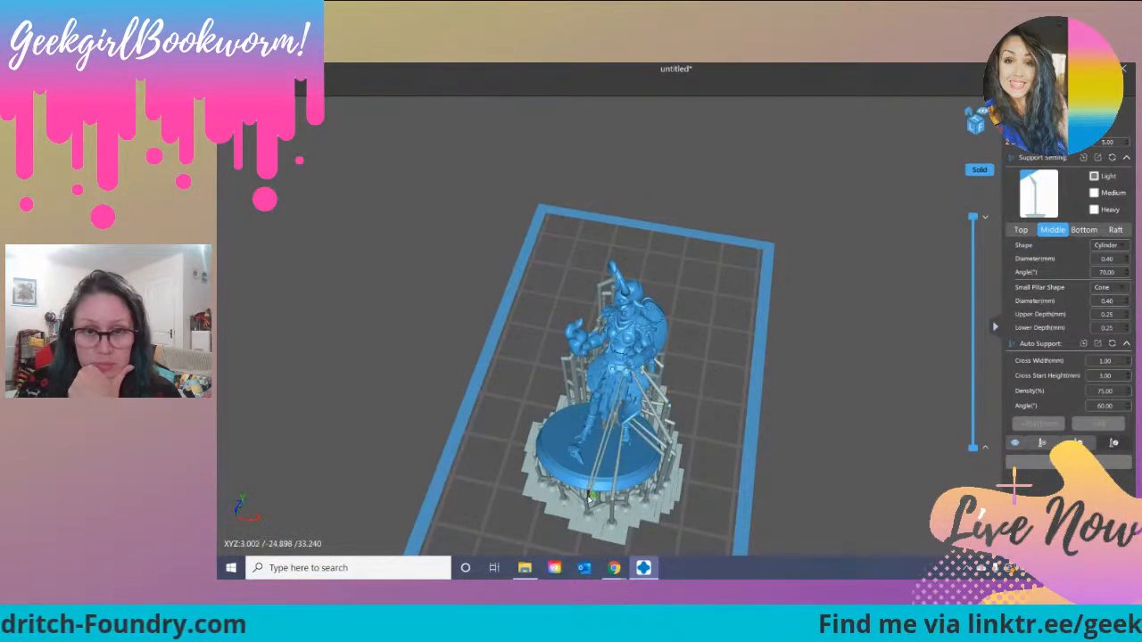
right_drag(722, 438, 785, 404)
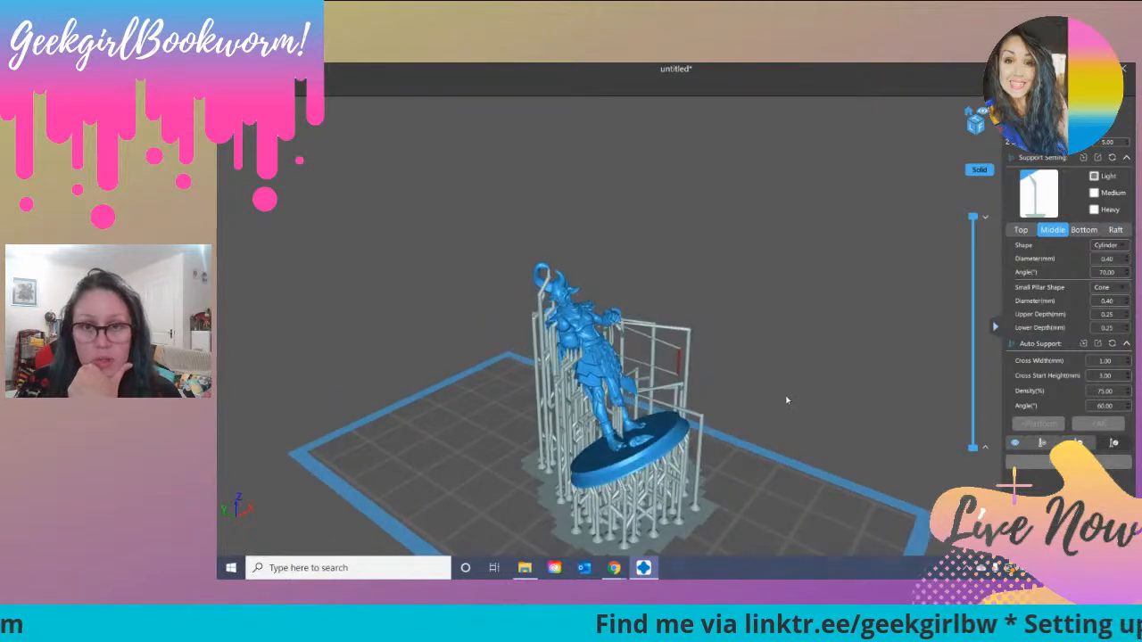
Step: Delete the thin 0.40 mm support that loops outward beneath the hand
click(1077, 443)
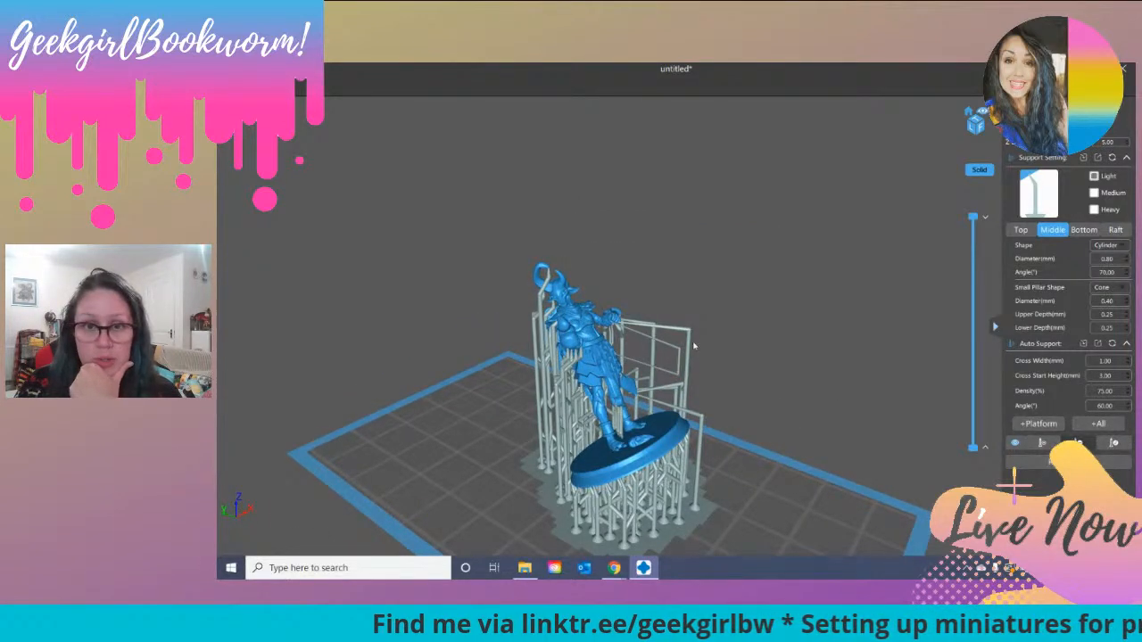
click(680, 368)
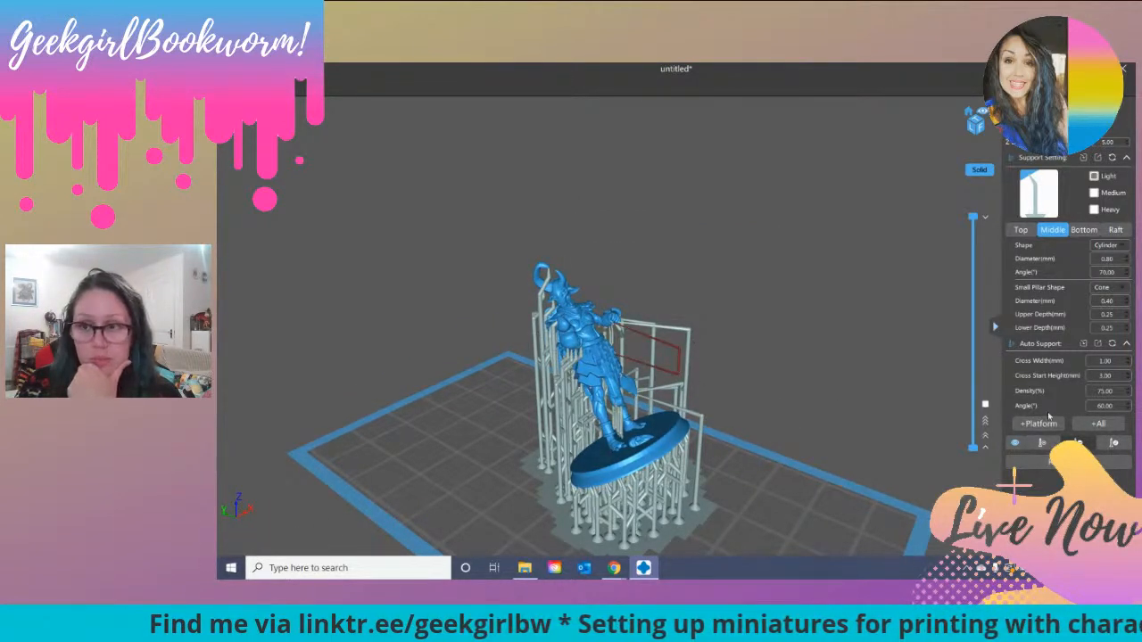
click(1080, 443)
click(1042, 443)
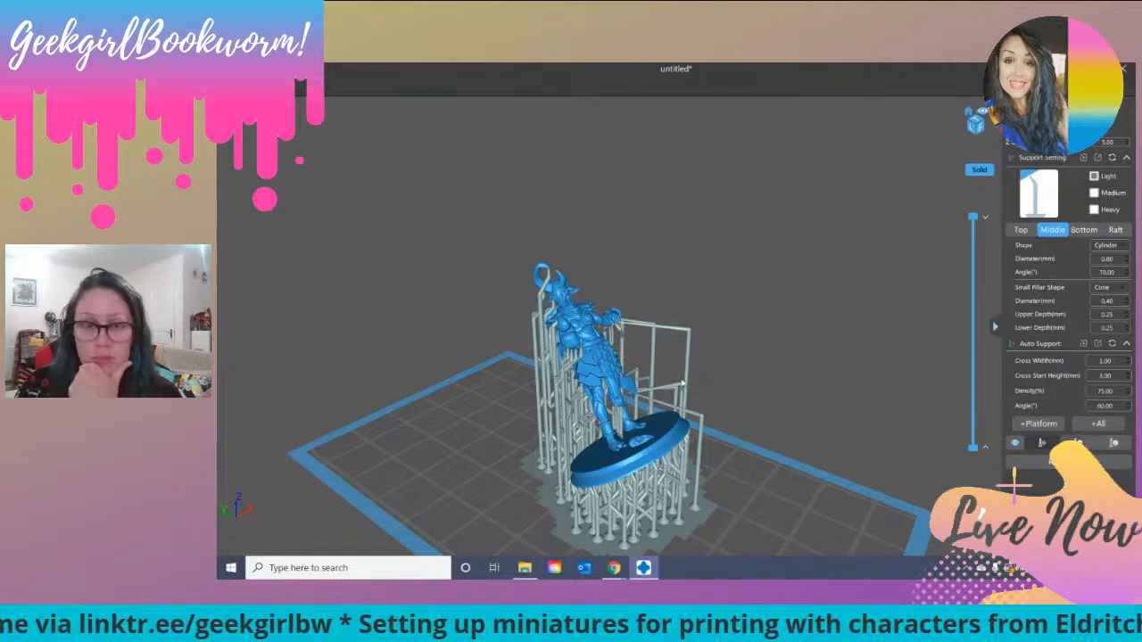
Step: Reposition the contact tip of the long support beneath the figure's fist
scroll(683, 381, up, 6)
scroll(684, 382, up, 5)
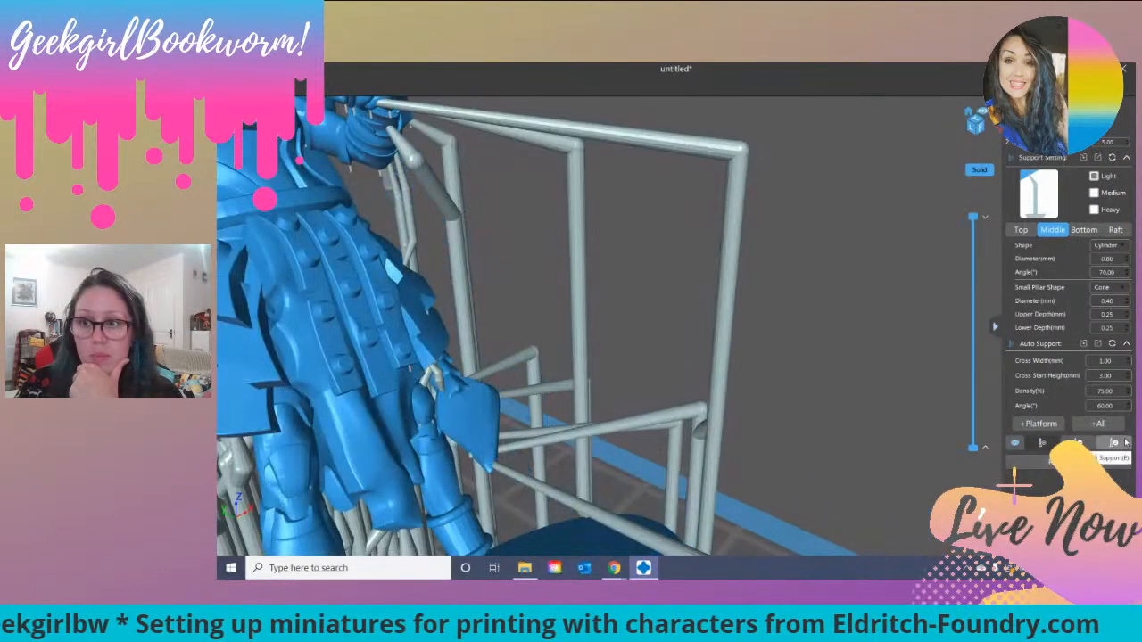
right_drag(429, 265, 449, 183)
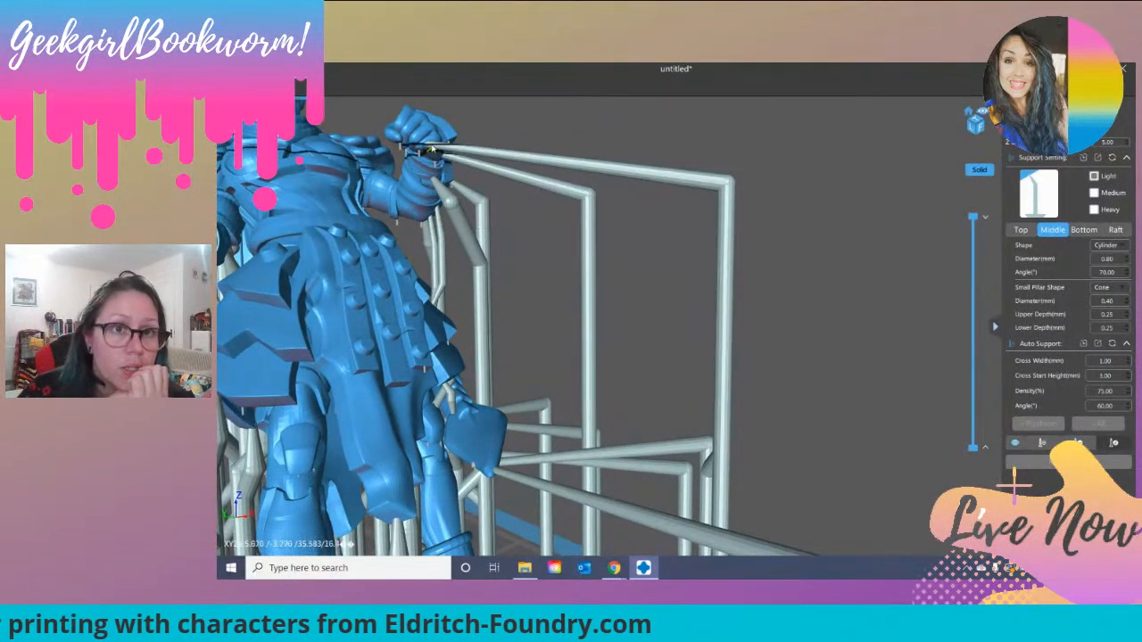
click(429, 147)
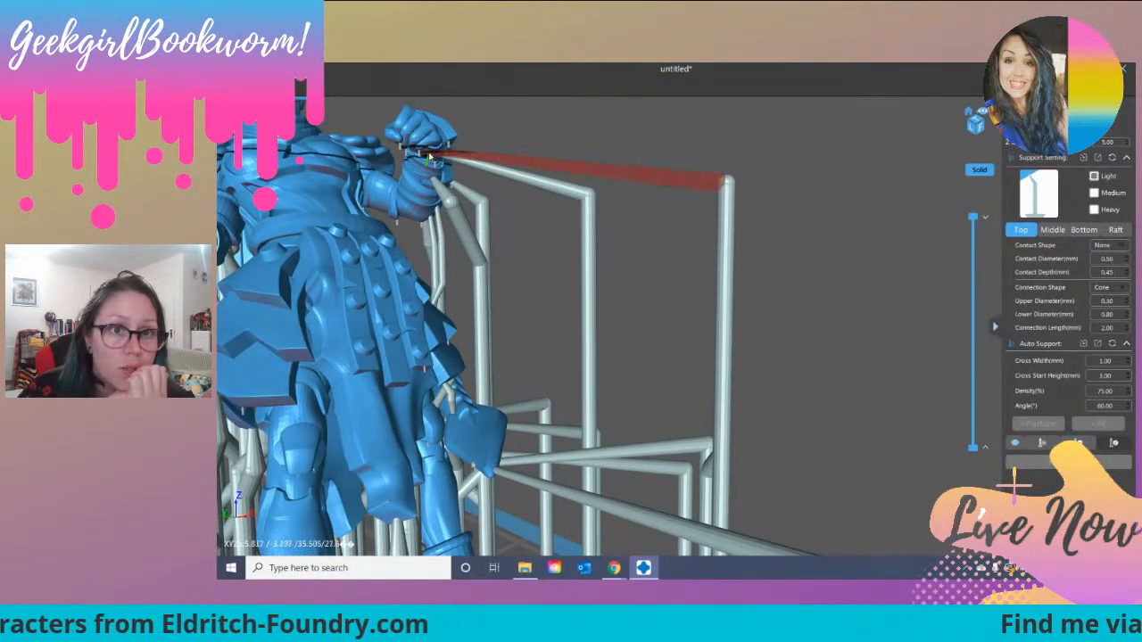
click(421, 154)
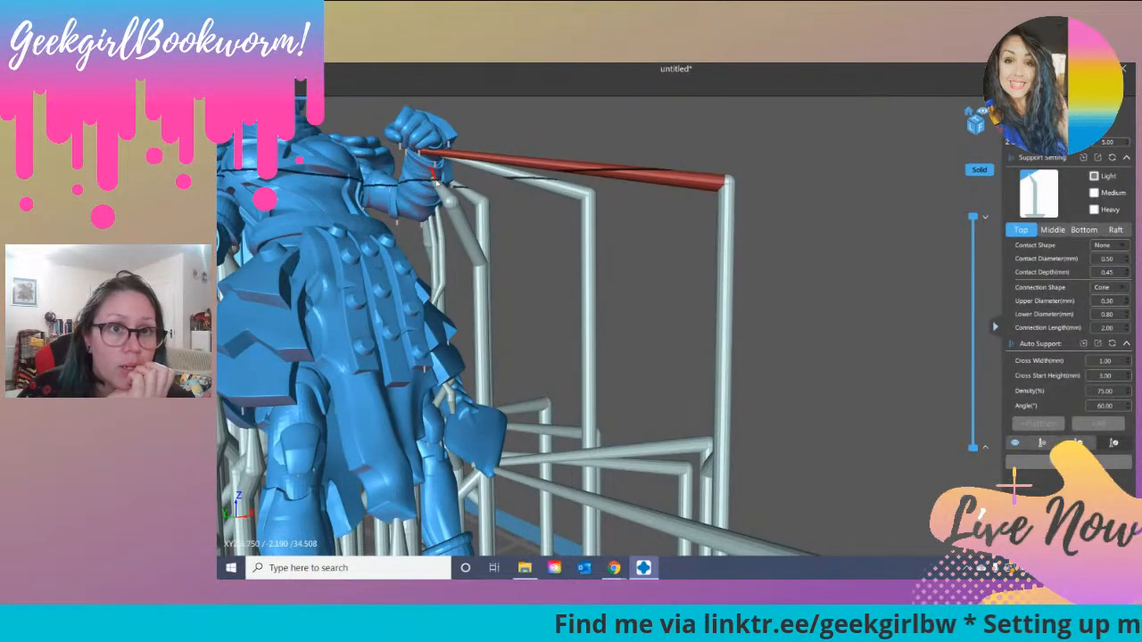
Step: Adjust the contact tips of the supports along the underside of the forearm and elbow
right_drag(611, 150, 532, 189)
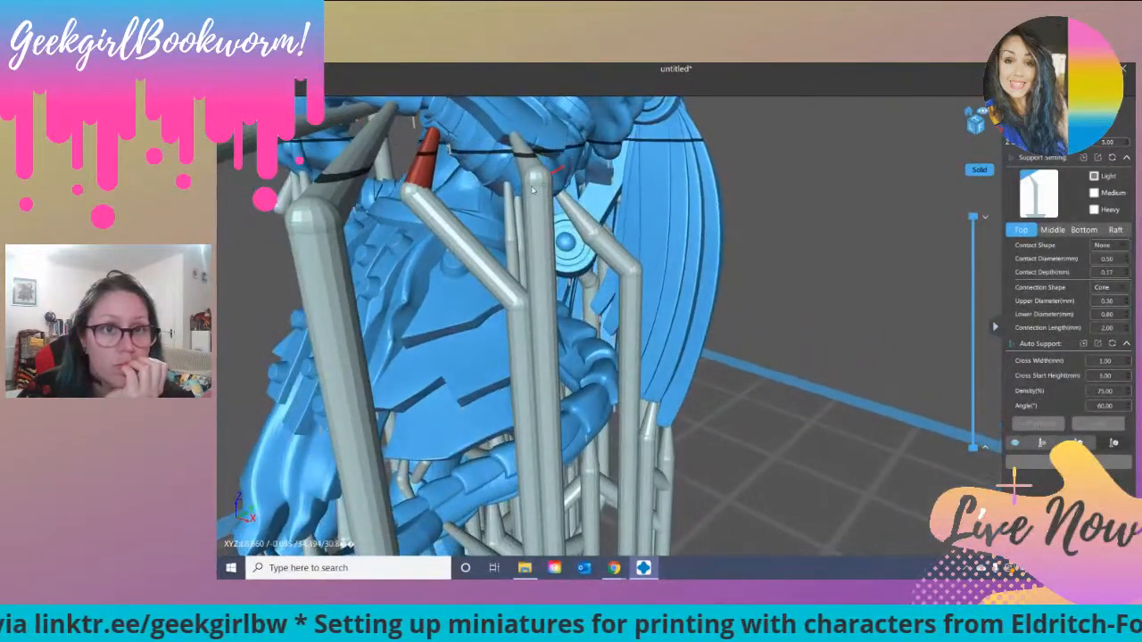
click(502, 195)
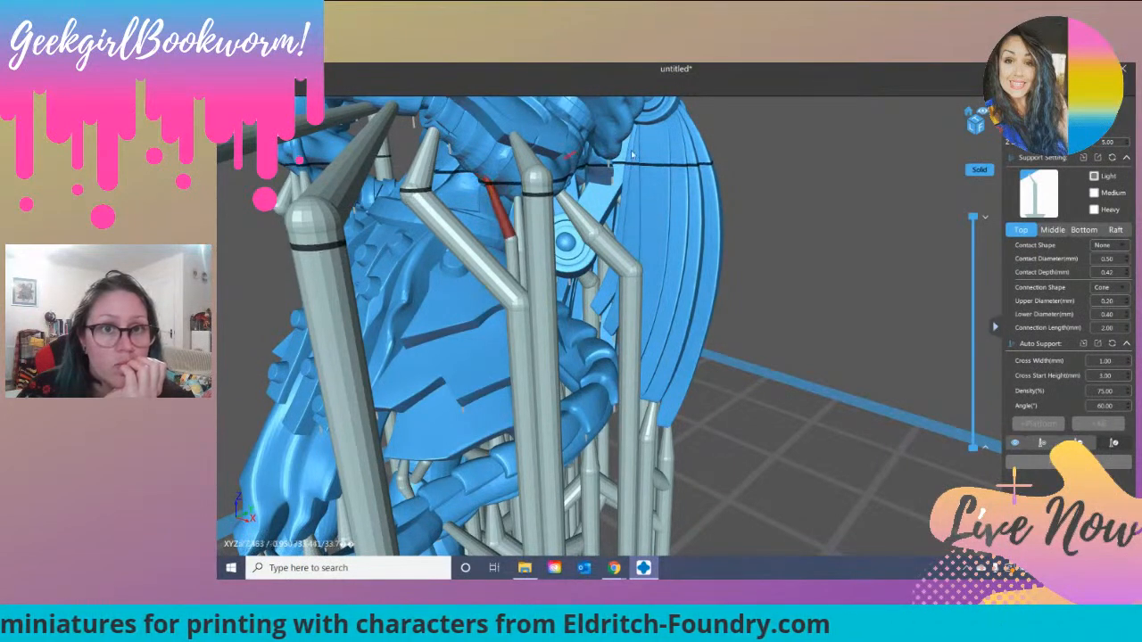
right_drag(662, 179, 535, 154)
click(486, 198)
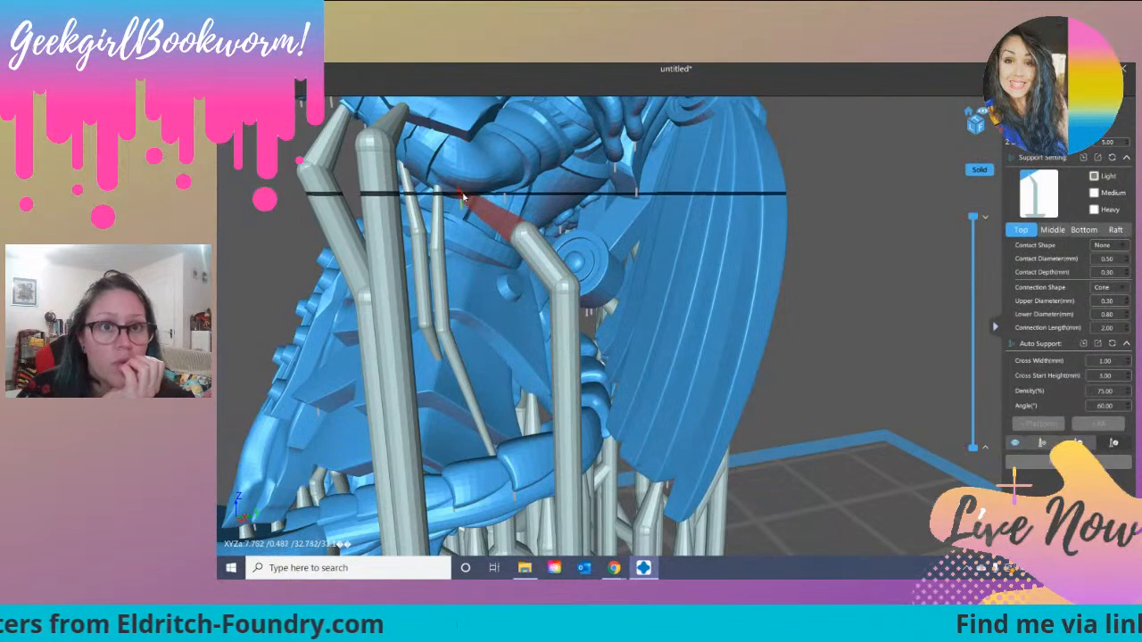
click(446, 196)
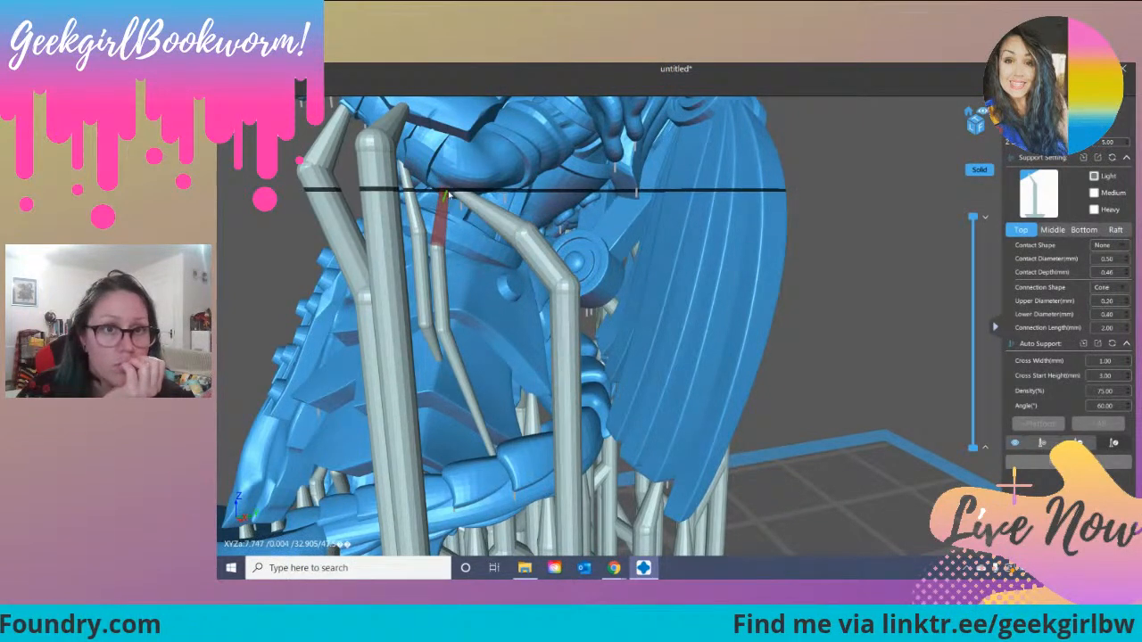
click(470, 198)
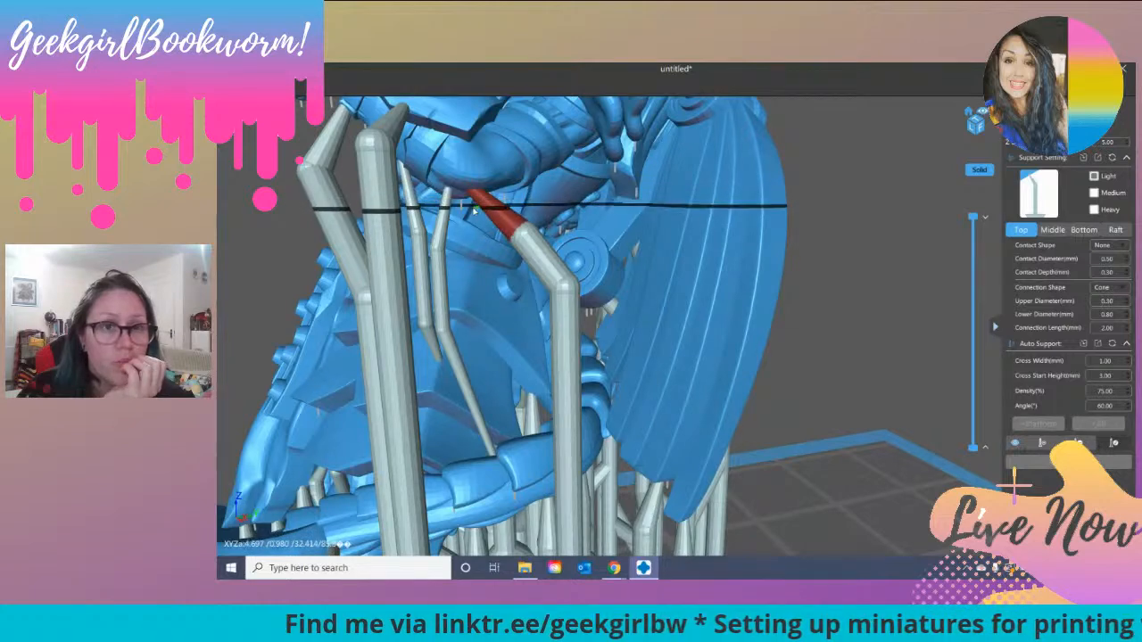
scroll(471, 189, up, 5)
drag(479, 150, 440, 159)
scroll(466, 158, down, 5)
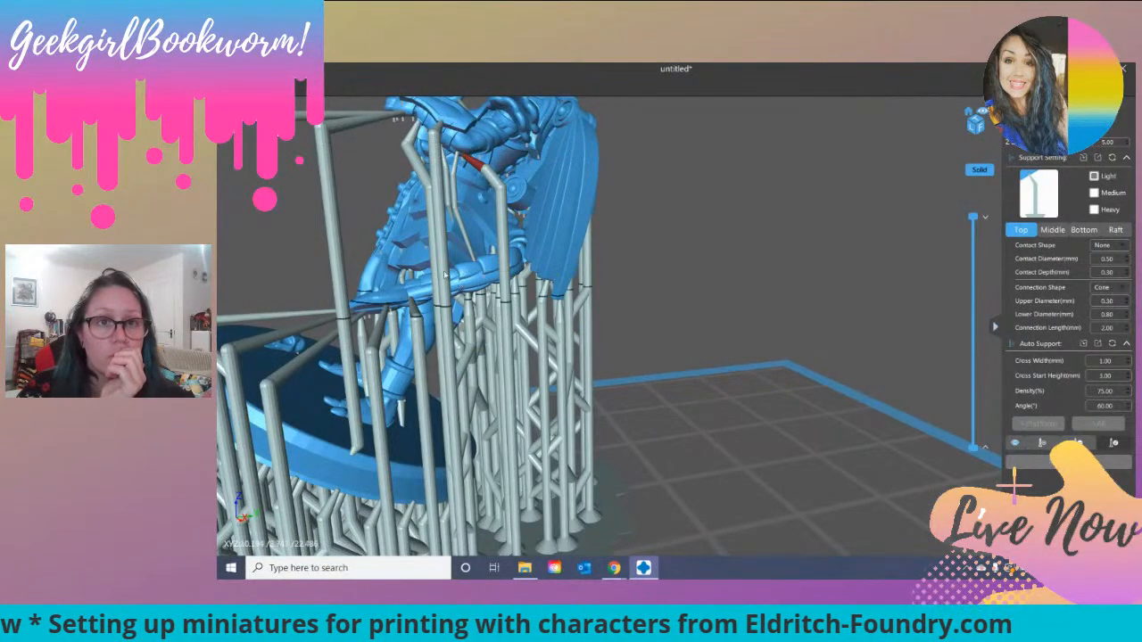
Step: Move the pillar of the thin 0.40 mm arm support outward, clear of the base, so it reaches the build plate
click(454, 194)
drag(454, 194, 499, 190)
right_drag(714, 225, 732, 213)
drag(739, 190, 657, 223)
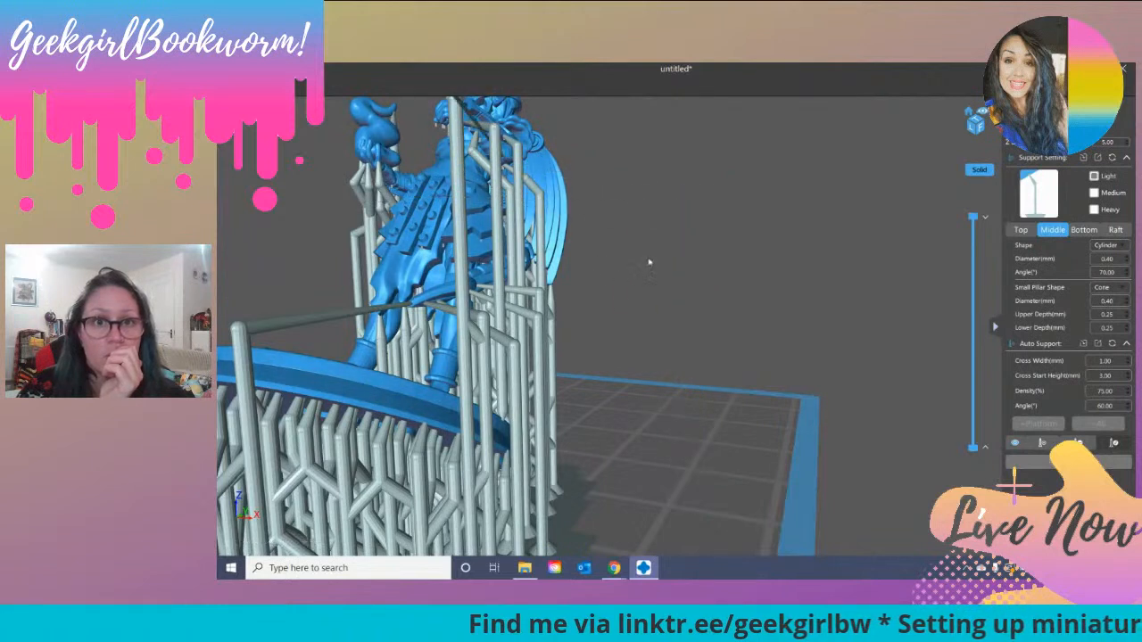
drag(779, 274, 803, 208)
drag(801, 282, 572, 297)
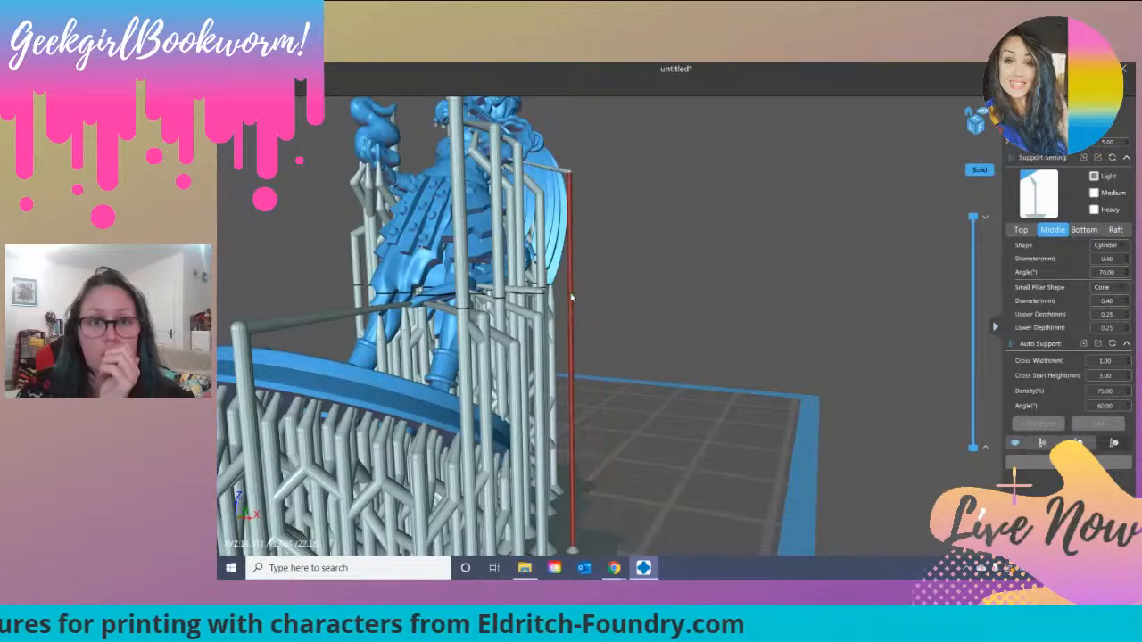
Step: Examine the rerouted arm and tail supports from several angles for clearance from the figure and its base
right_drag(642, 257, 299, 198)
drag(299, 195, 305, 196)
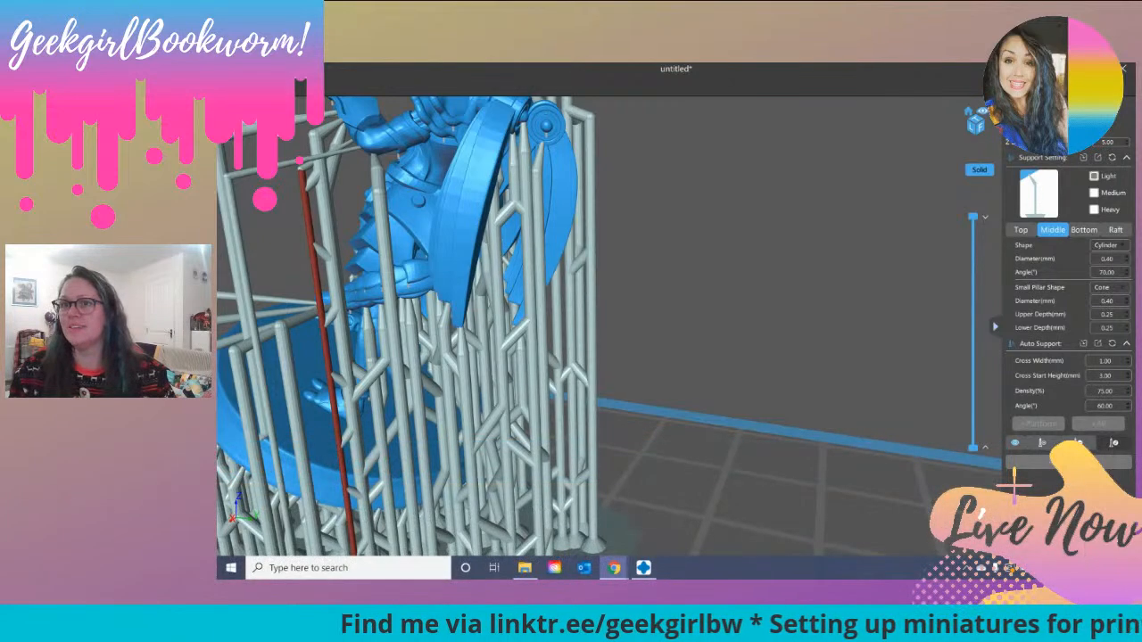
drag(740, 396, 518, 376)
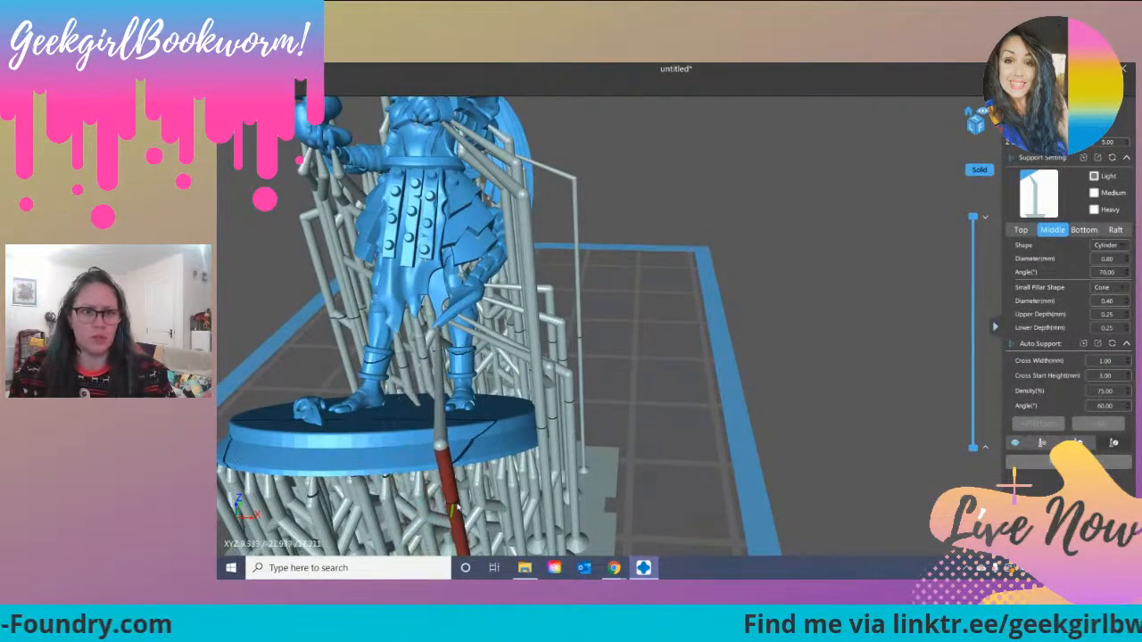
drag(582, 495, 611, 491)
right_drag(611, 491, 501, 487)
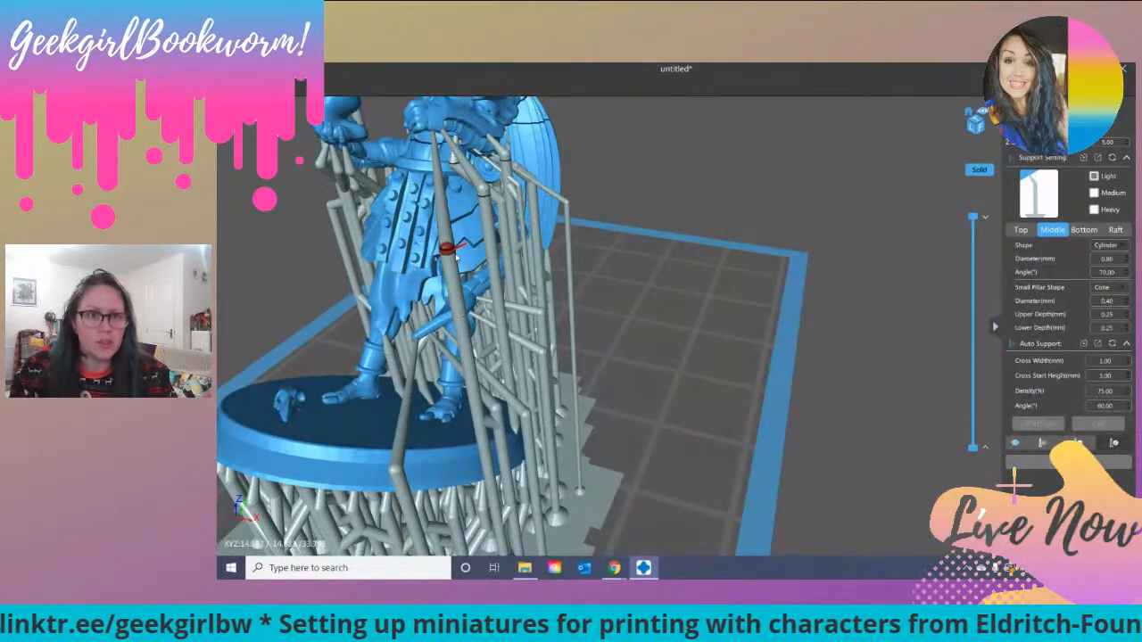
right_drag(603, 307, 640, 287)
scroll(663, 140, up, 2)
scroll(663, 138, down, 2)
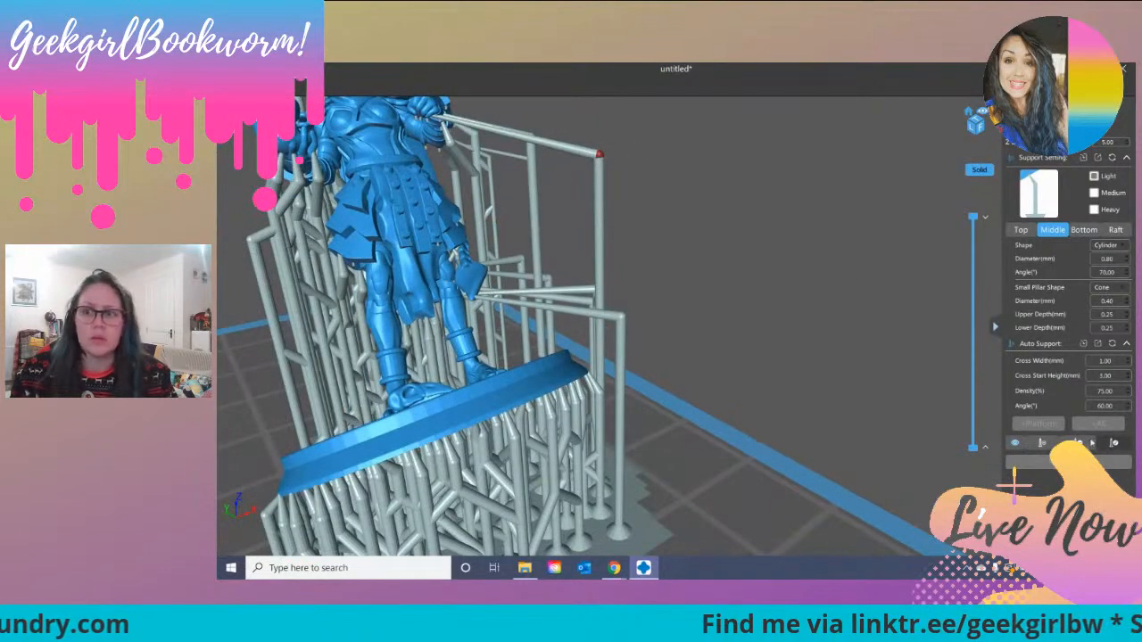
Step: Select the thin support beneath the figure's fist for editing and examine its tip and middle section from several angles
scroll(575, 217, up, 3)
middle_drag(504, 192, 739, 275)
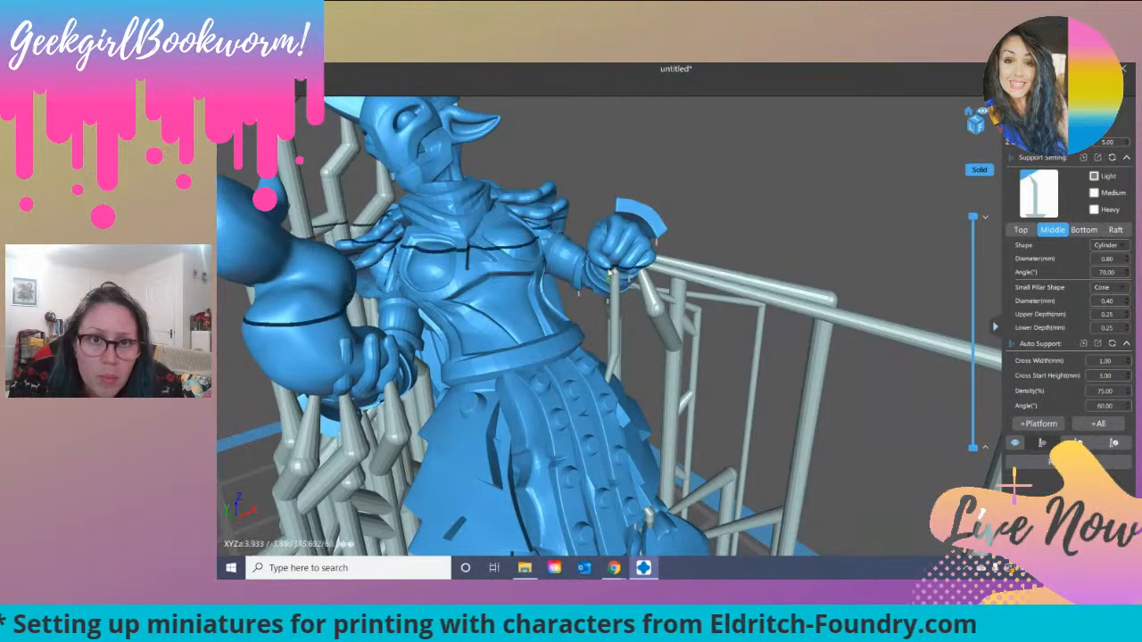
scroll(614, 277, up, 5)
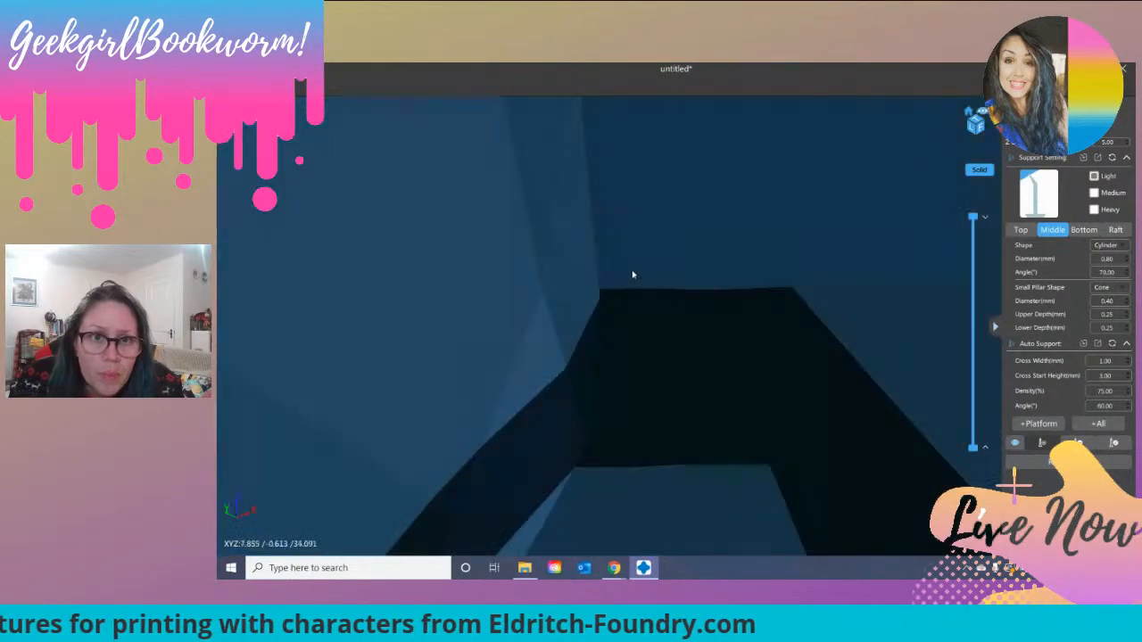
scroll(624, 275, down, 5)
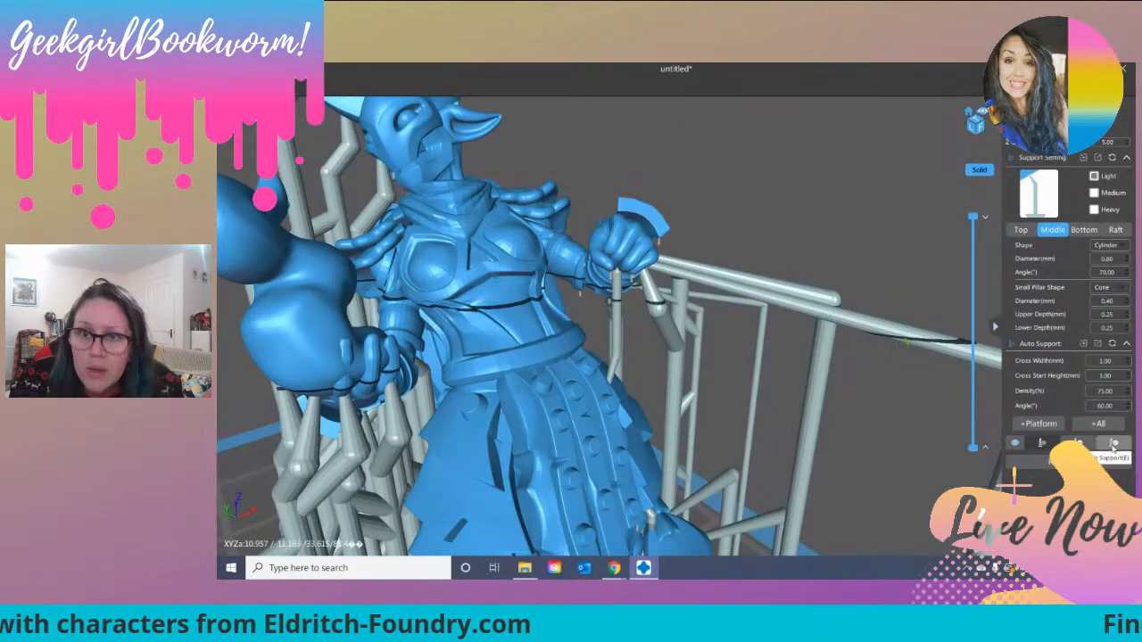
click(1112, 445)
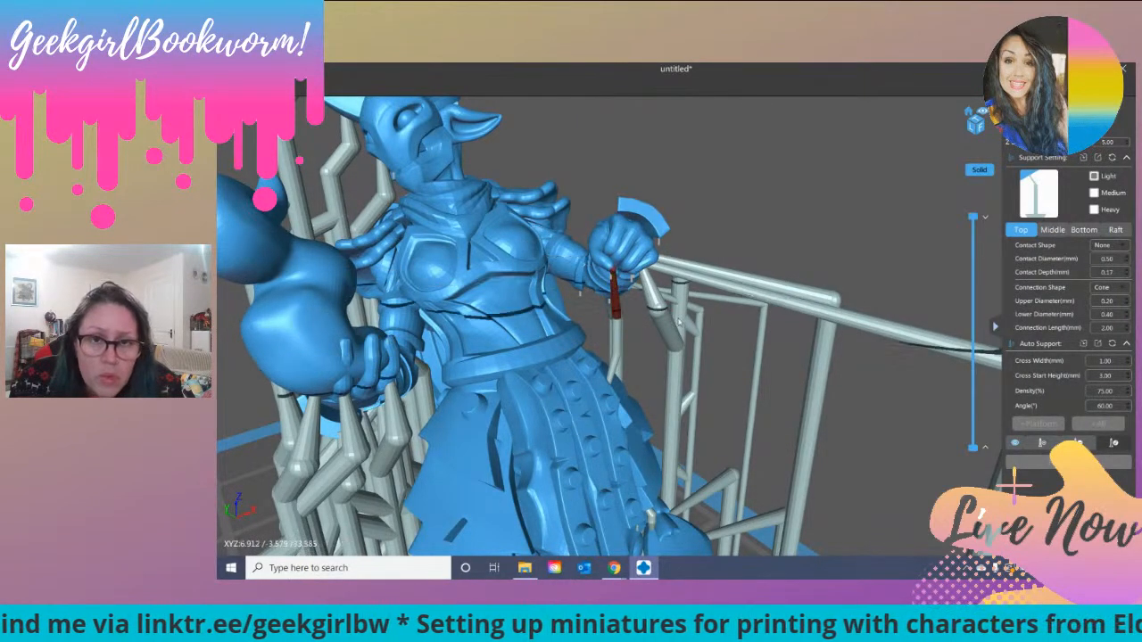
mouse_move(761, 235)
mouse_down()
mouse_move(797, 223)
mouse_move(750, 238)
mouse_up()
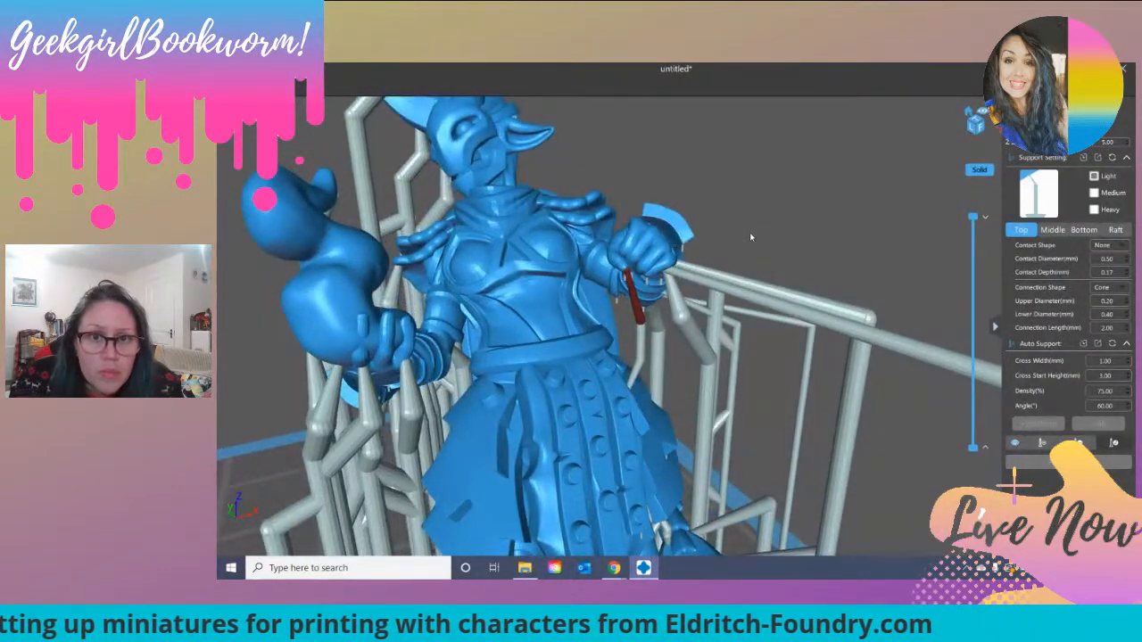
right_drag(779, 247, 771, 279)
scroll(741, 234, down, 10)
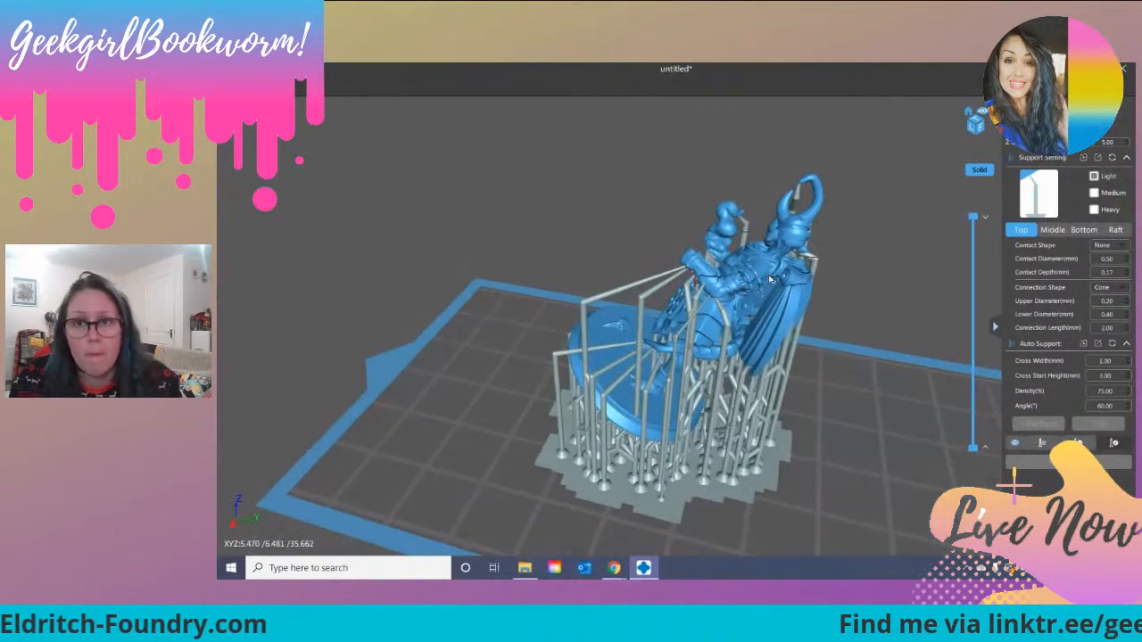
right_drag(766, 279, 526, 272)
click(1052, 230)
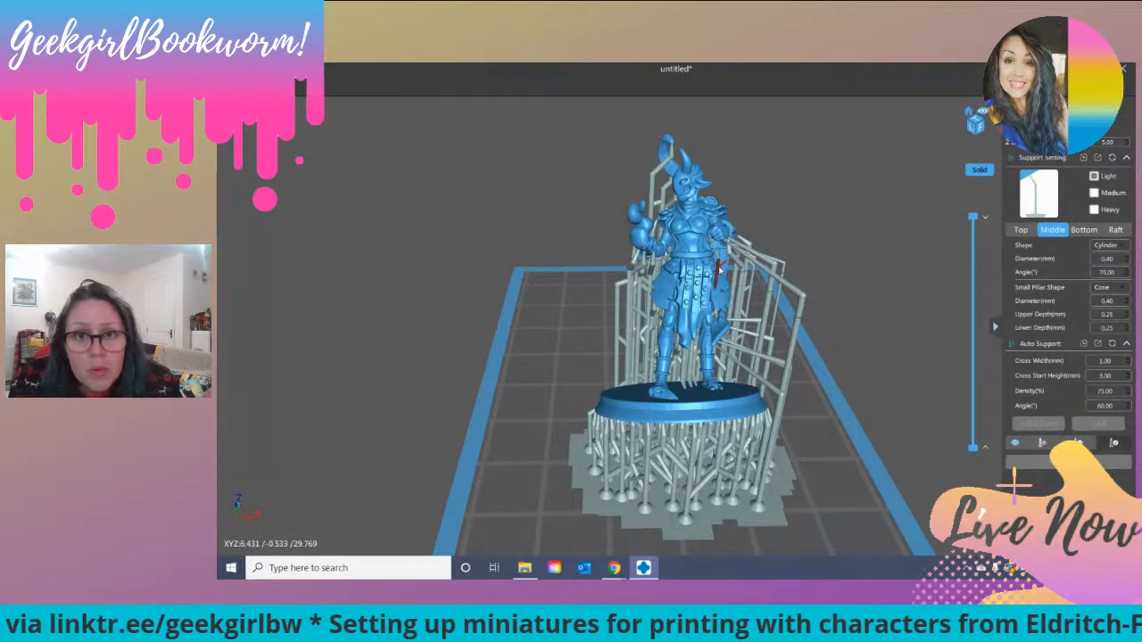
scroll(868, 261, up, 4)
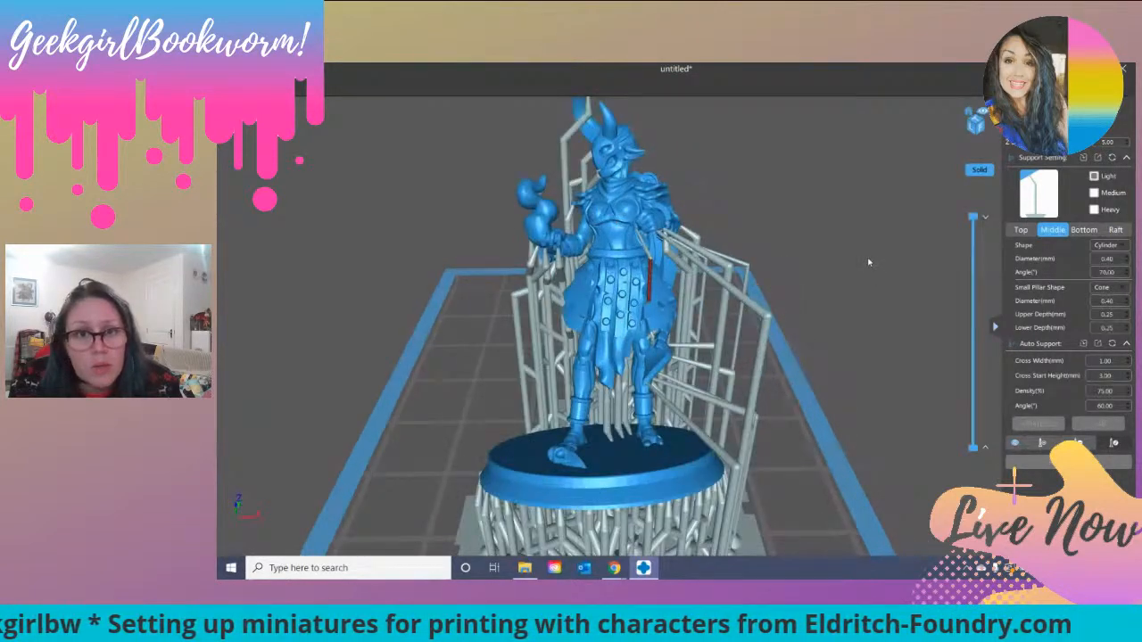
right_drag(852, 261, 767, 258)
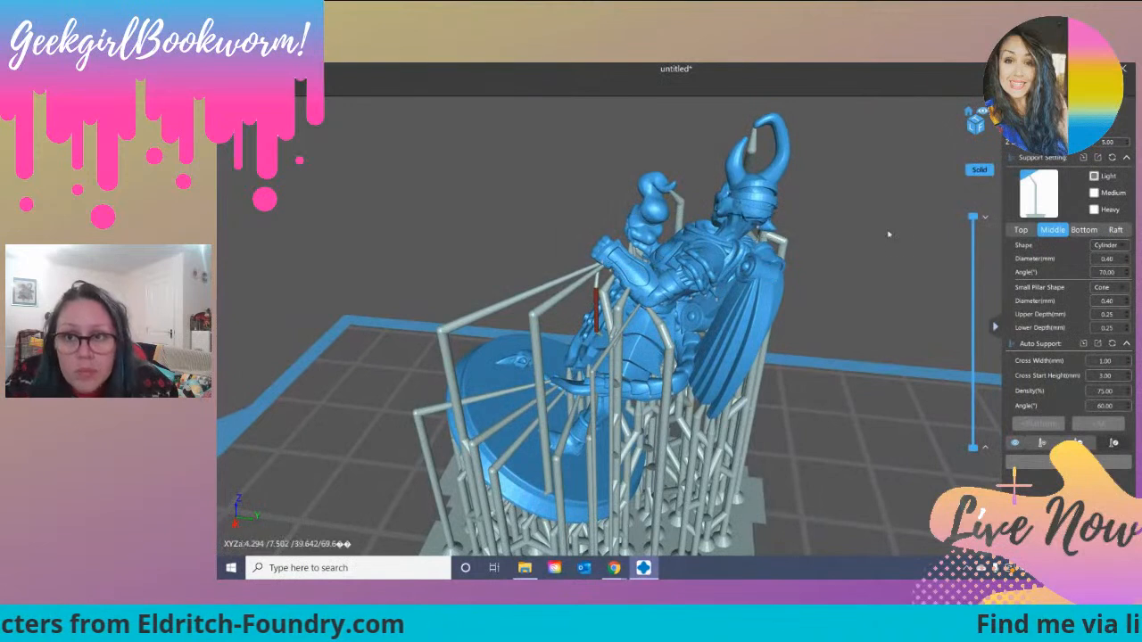
Step: Slice the view down to a height of about 39.45 mm to inspect the figure's cross-section, and restore the full height
drag(970, 225, 973, 251)
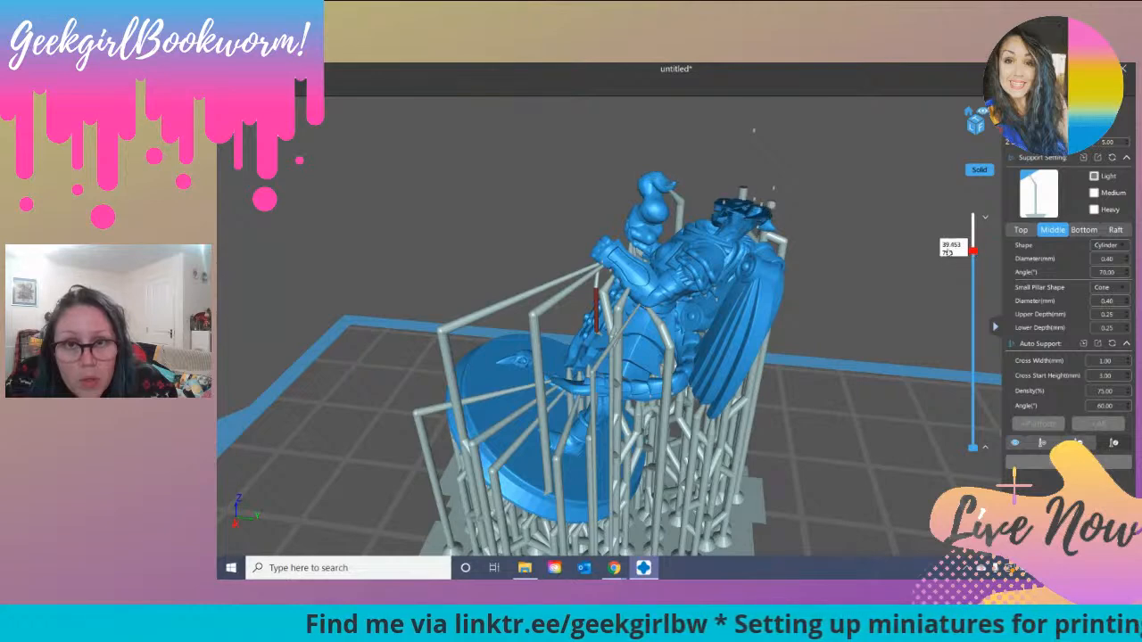
drag(870, 252, 847, 243)
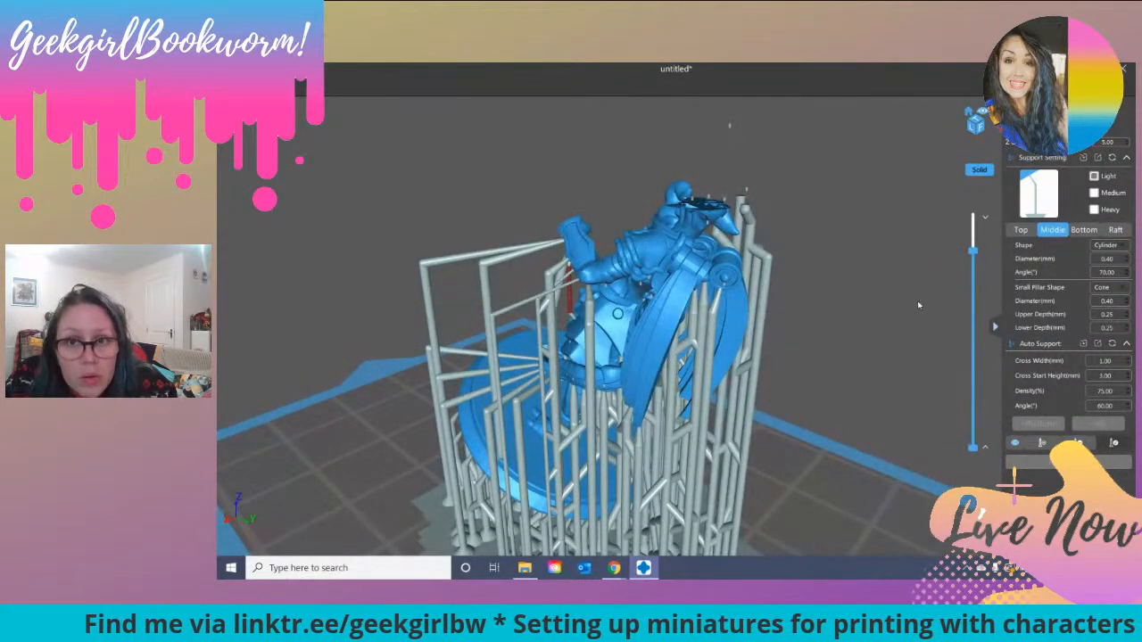
drag(977, 259, 976, 217)
drag(870, 302, 990, 406)
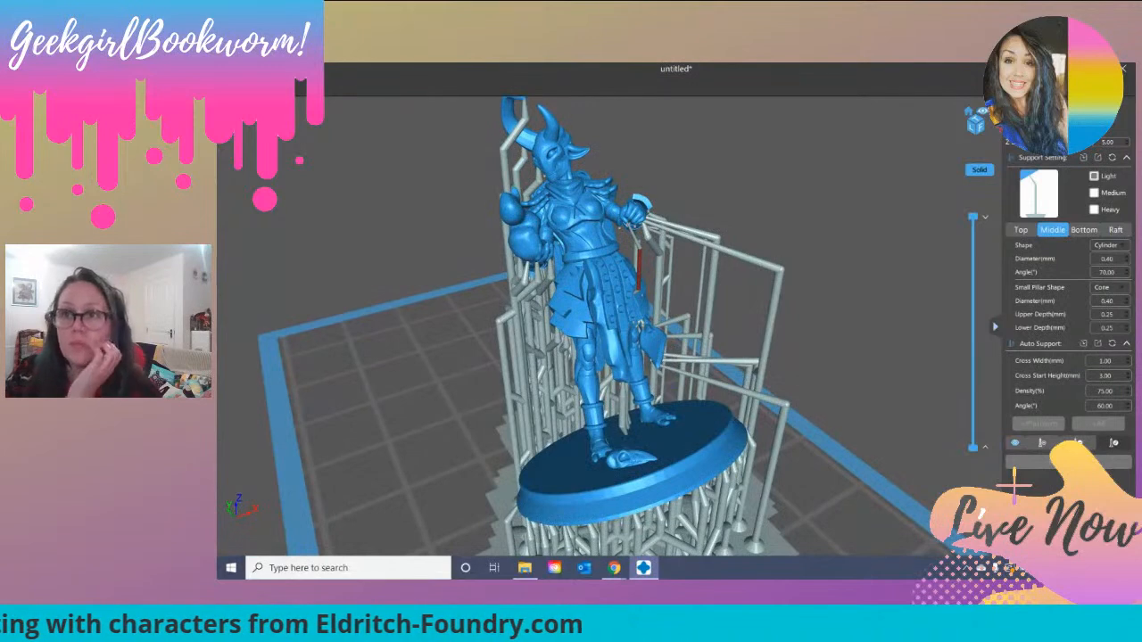
Step: Leave support editing and slice the fully supported Bertha miniature for the AnyCubic Photon-s
click(1036, 112)
scroll(842, 314, up, 5)
scroll(842, 314, down, 6)
drag(566, 398, 485, 321)
drag(731, 457, 818, 425)
drag(776, 382, 919, 379)
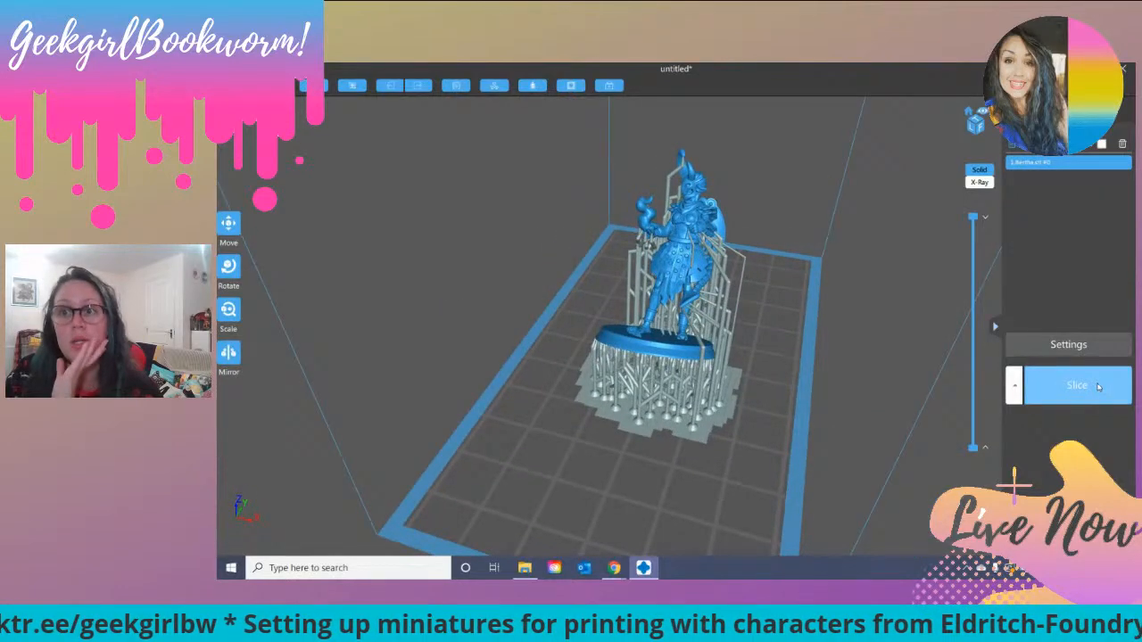
click(1088, 385)
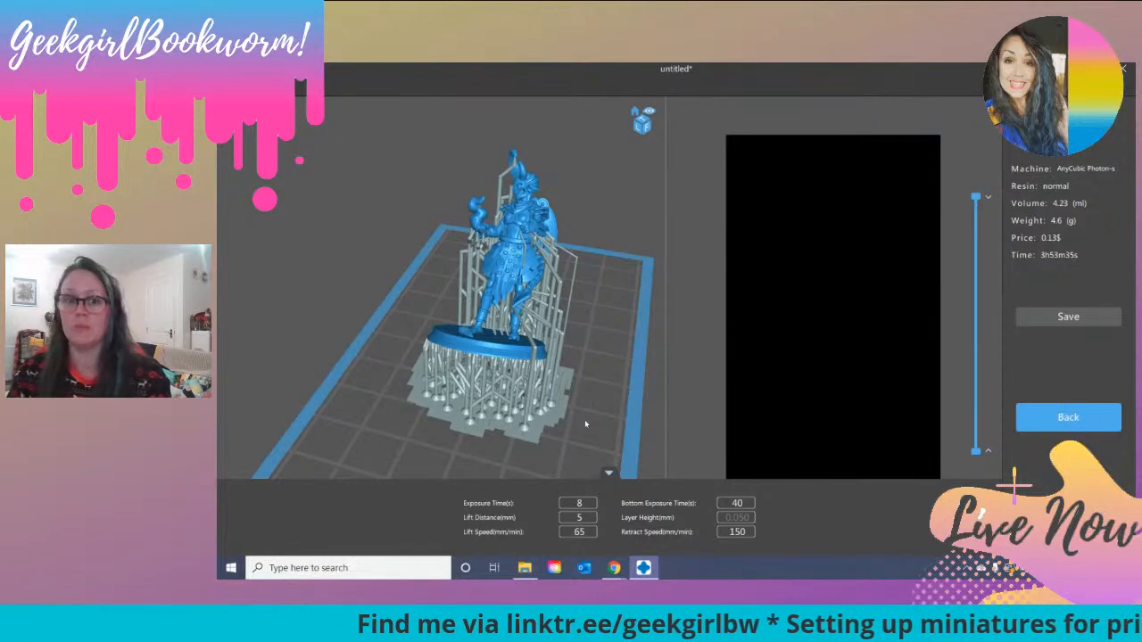
middle_drag(500, 457, 512, 438)
drag(511, 438, 606, 411)
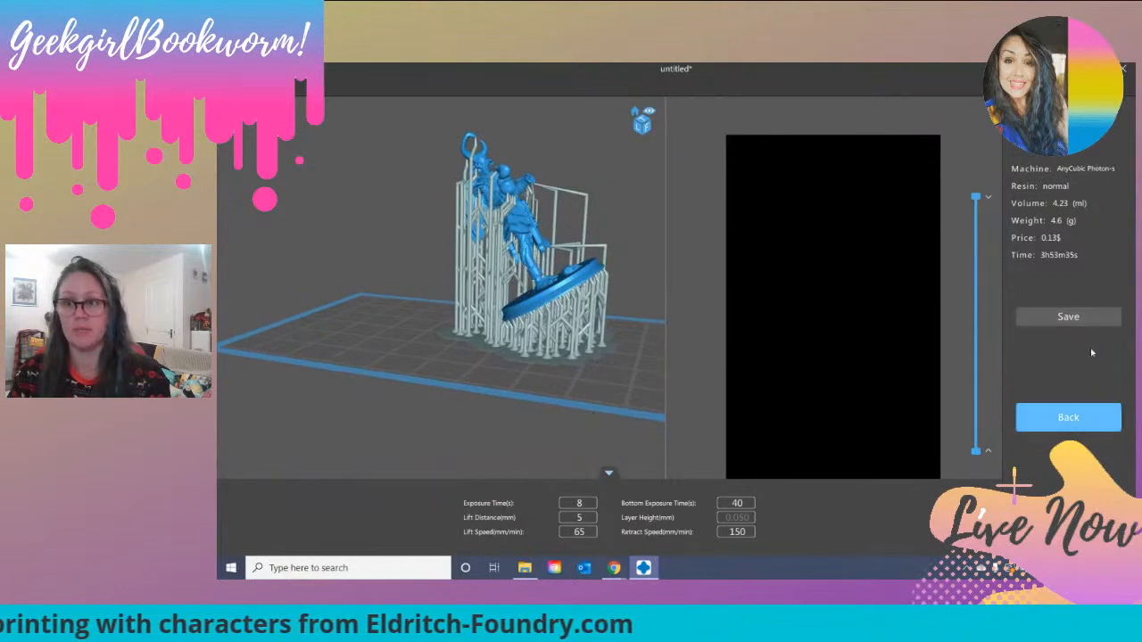
Step: Save the sliced file as Bertha in the Photon-s slicer (*.photons) format in the Eldritch Foundry folder
click(1068, 317)
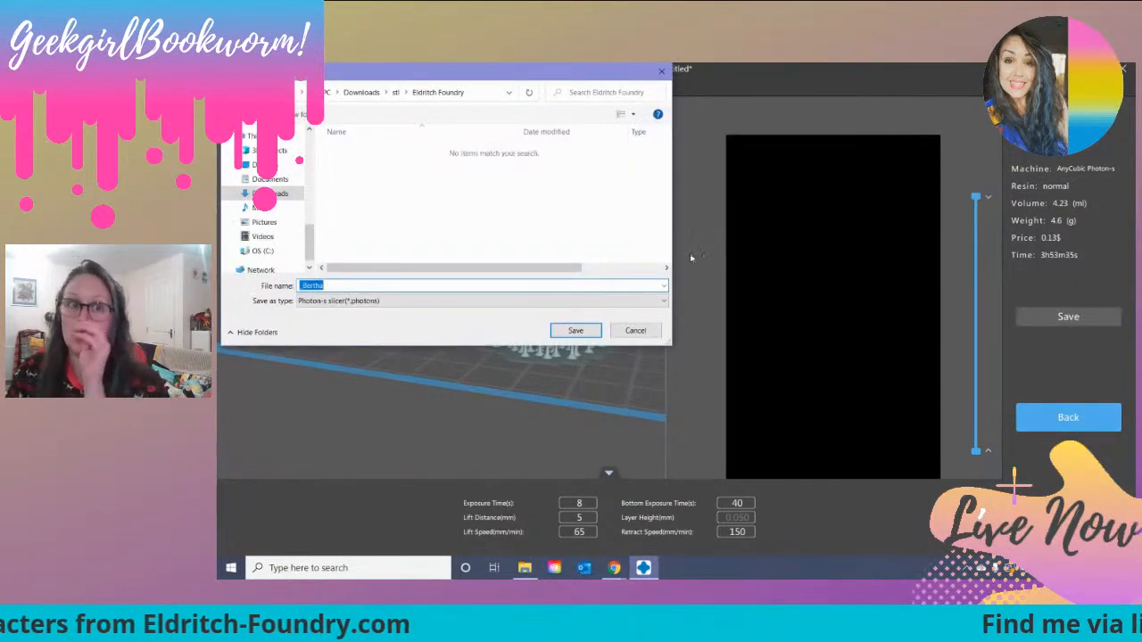
click(306, 285)
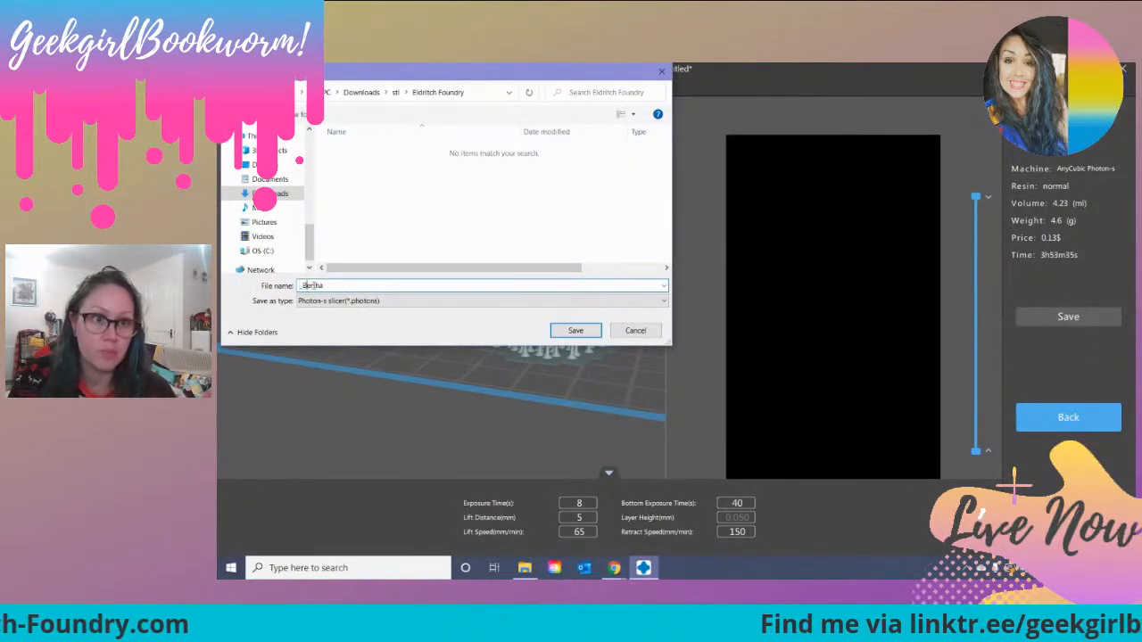
key(BackSpace)
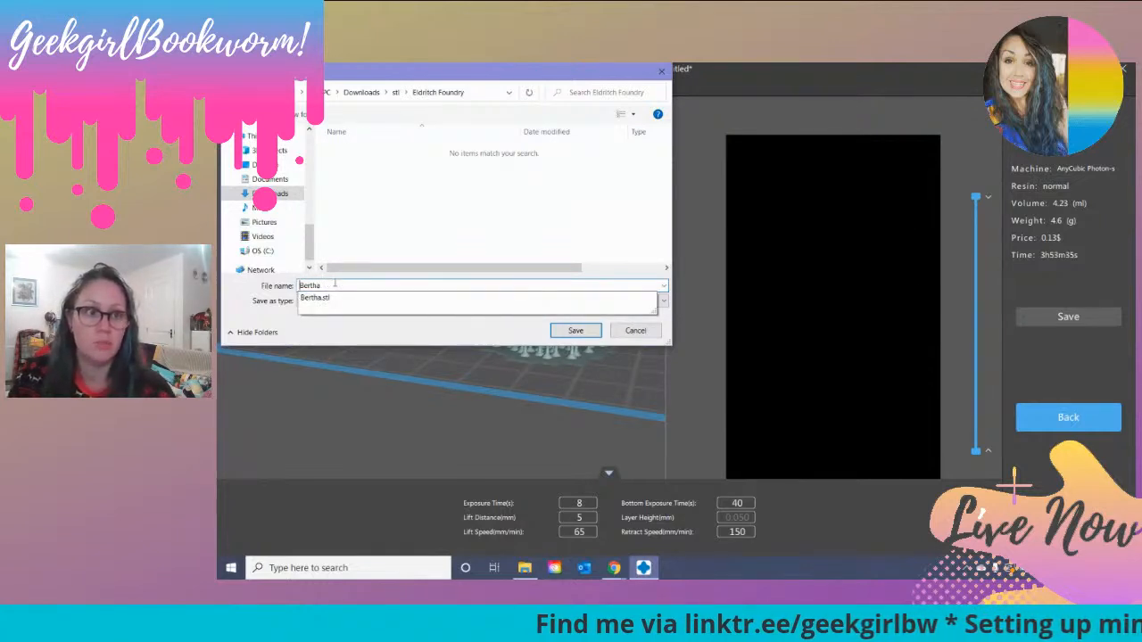
key(Tab)
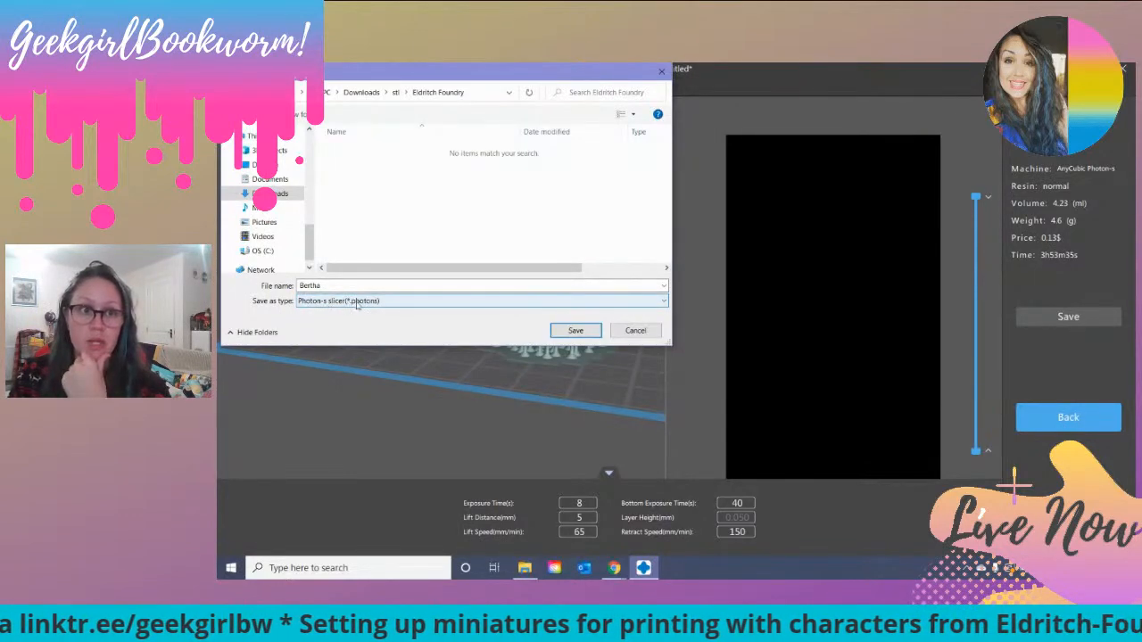
click(579, 332)
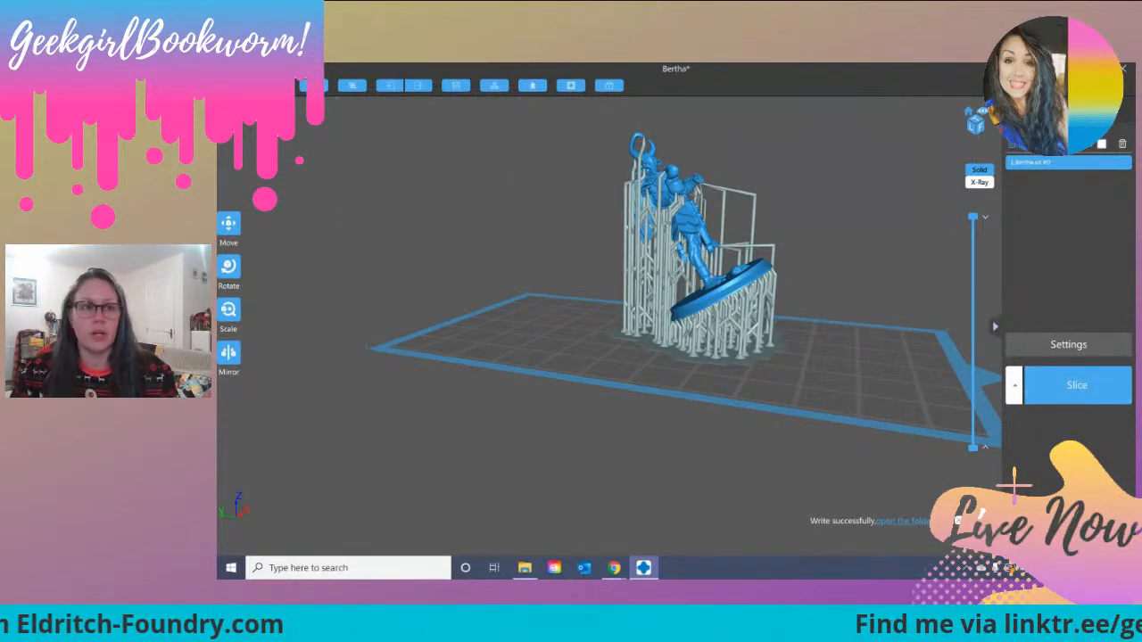
Step: Save the supported model as a CHITUBOX project (*.chitubox) named Bertha in the Eldritch Foundry folder
click(233, 81)
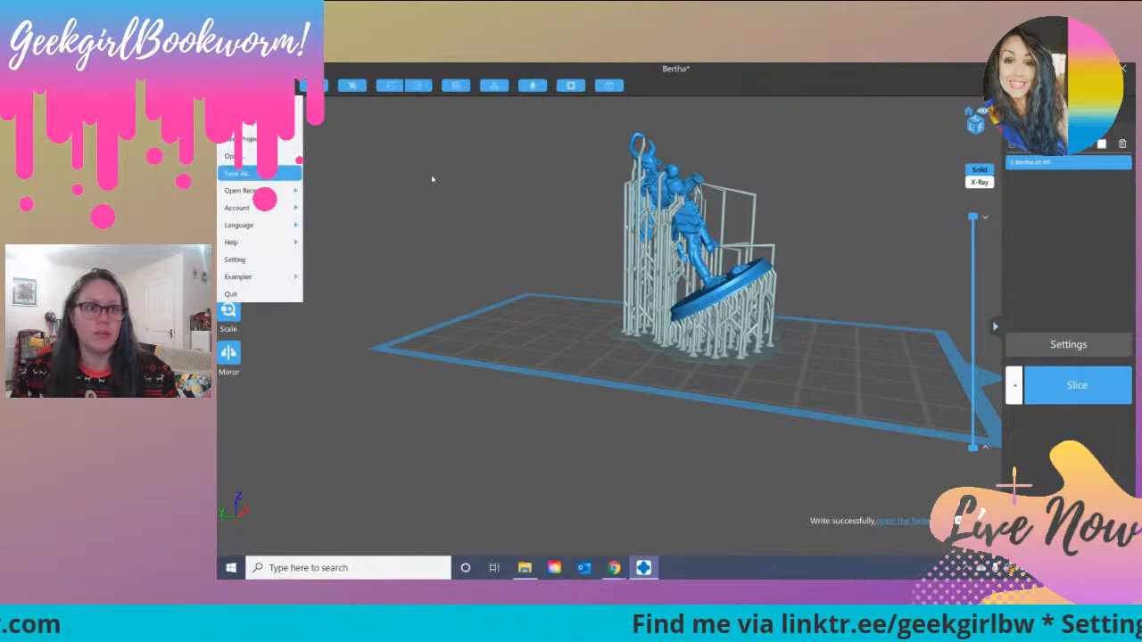
click(238, 173)
click(368, 302)
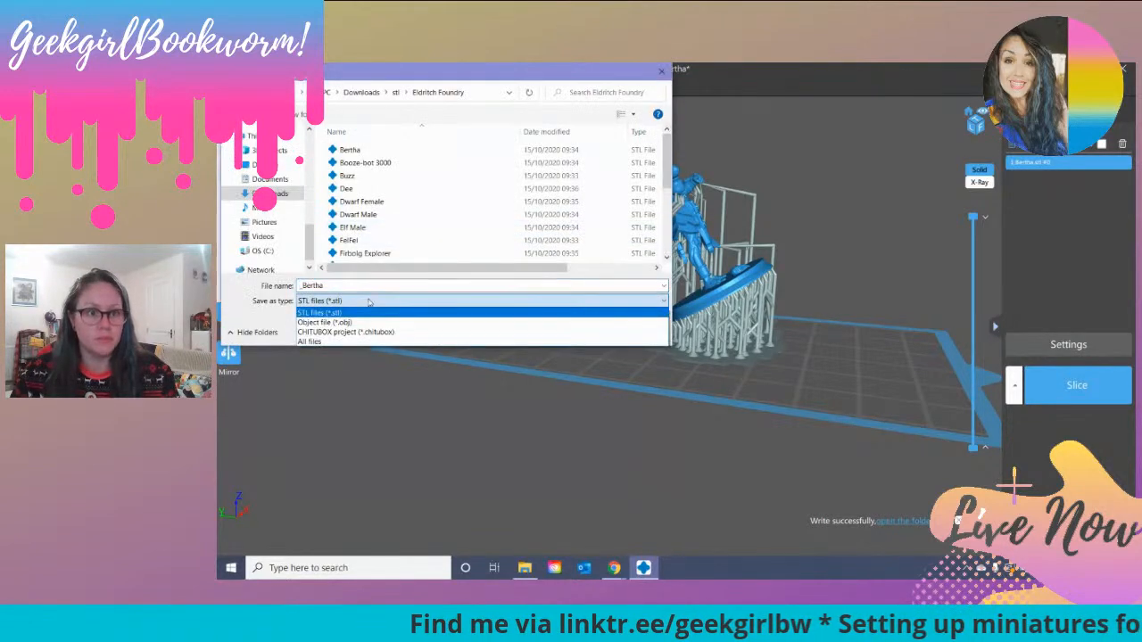
click(398, 332)
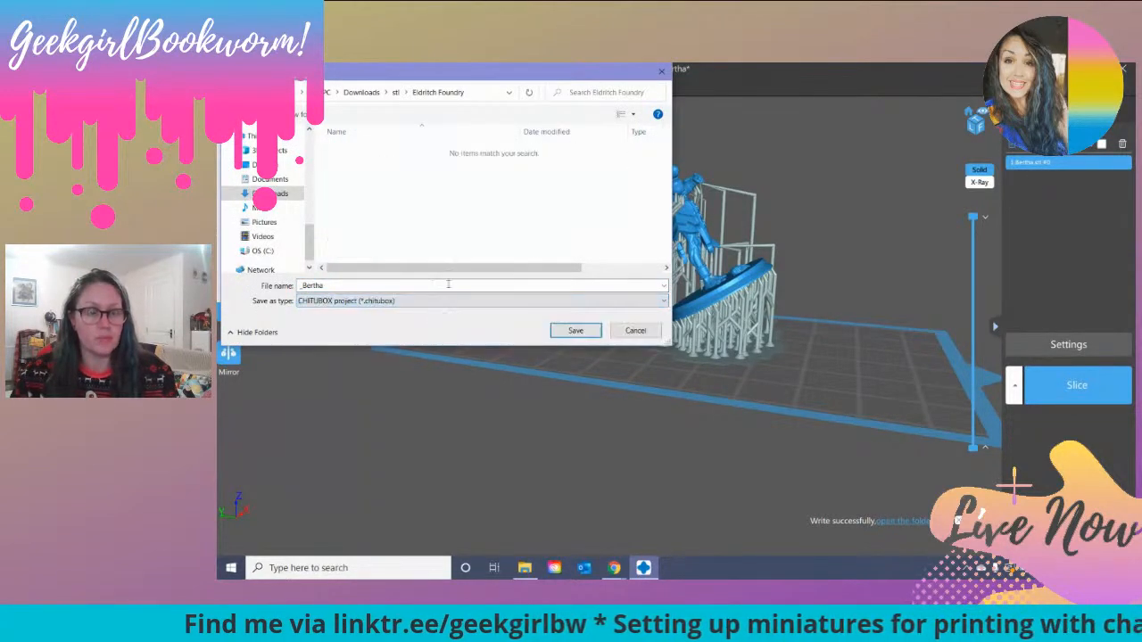
click(304, 285)
click(304, 285)
key(BackSpace)
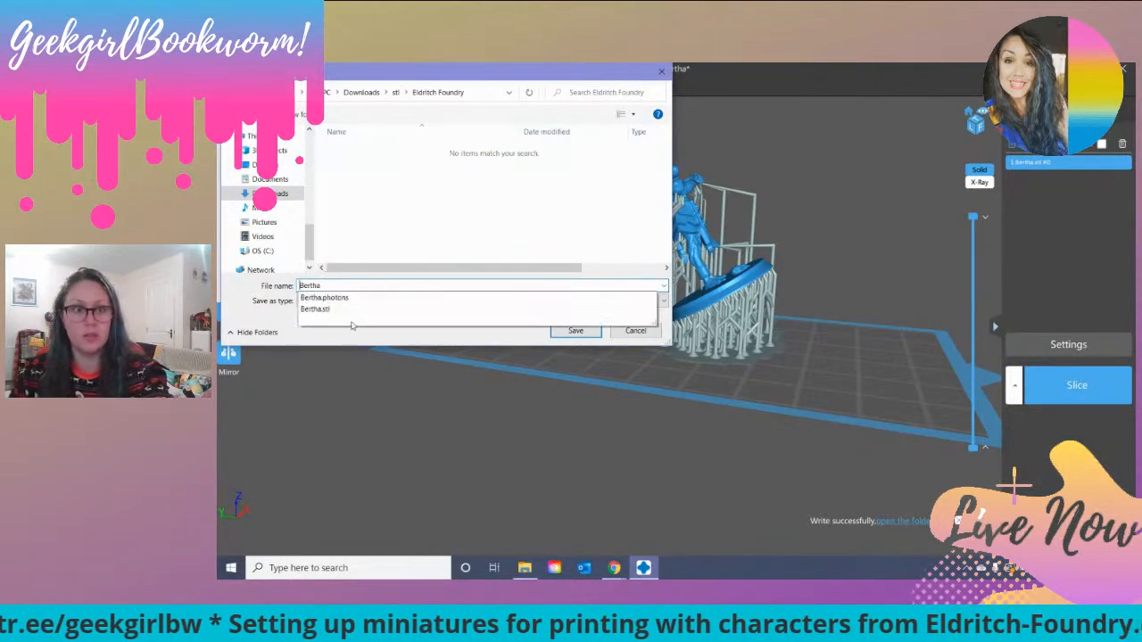
click(420, 226)
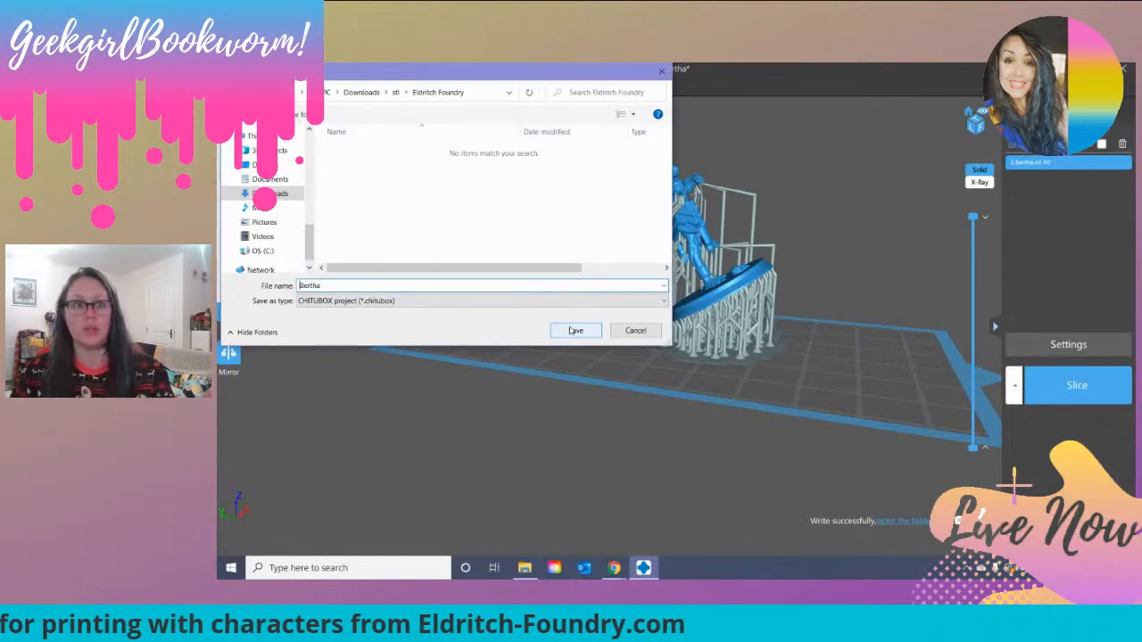
click(573, 330)
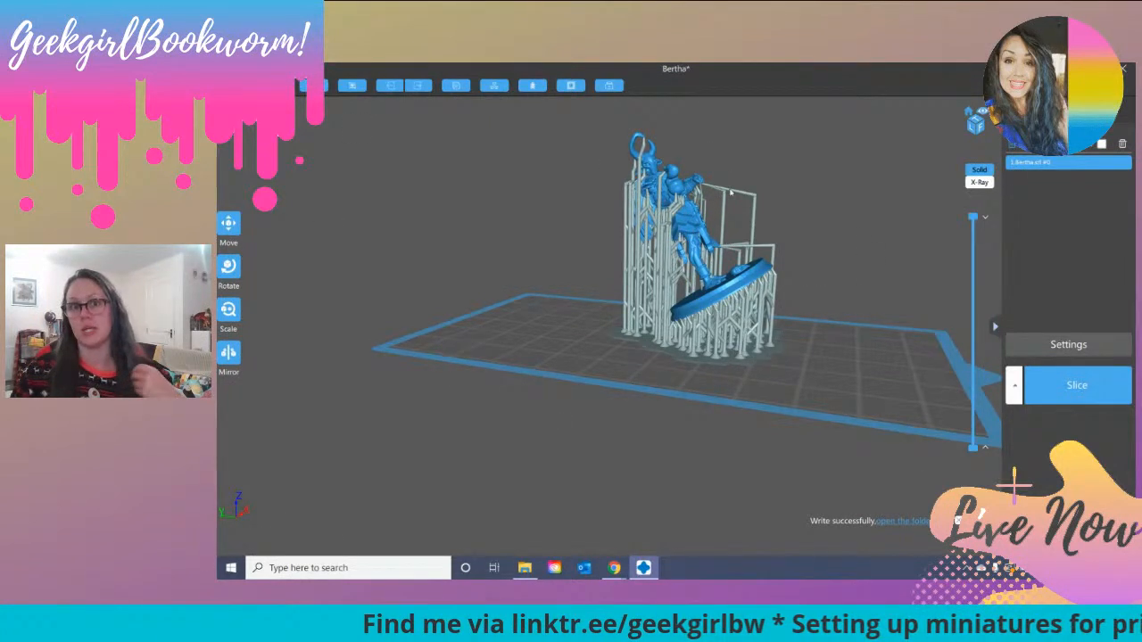
Step: Delete the Bertha model from the build plate and open the Booze-bot 3000 STL file
right_drag(841, 253, 690, 270)
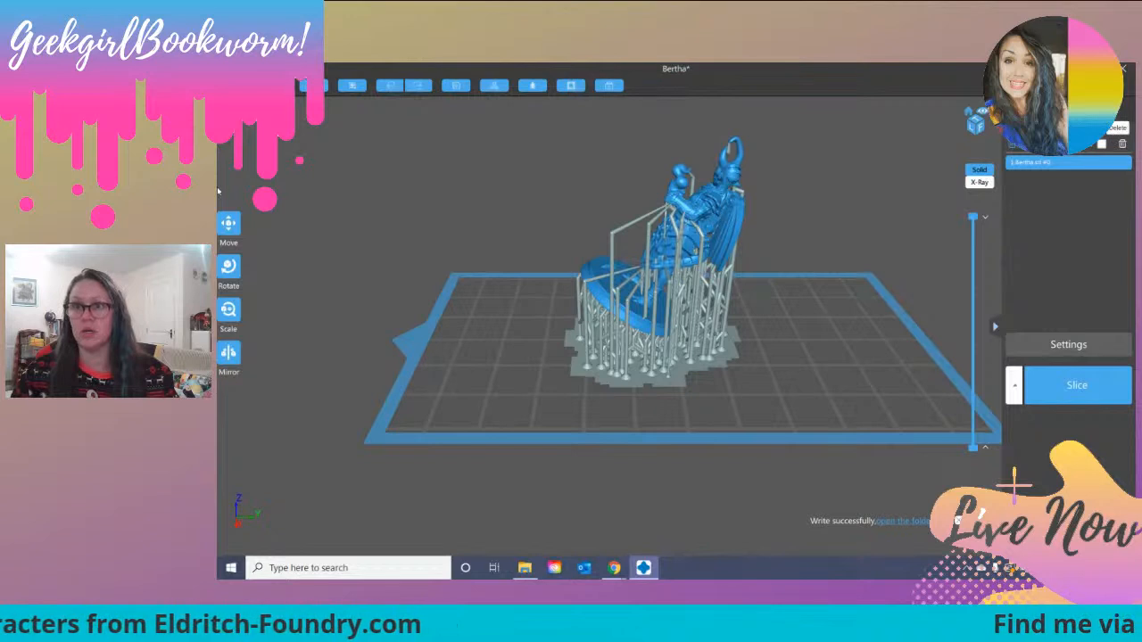
click(1122, 145)
click(239, 85)
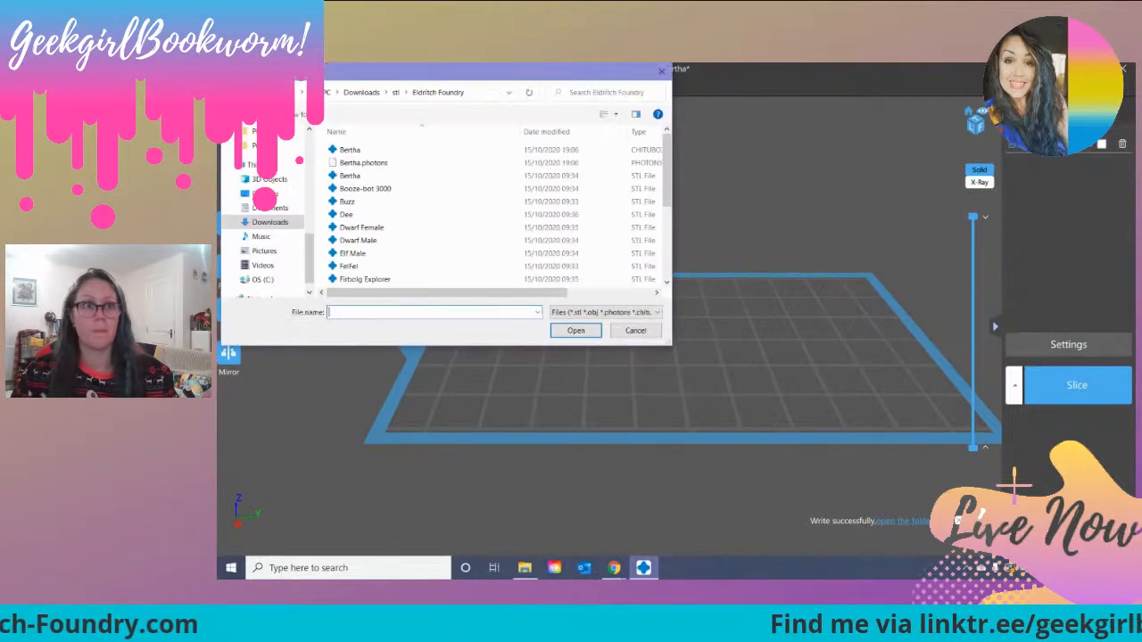
double_click(387, 190)
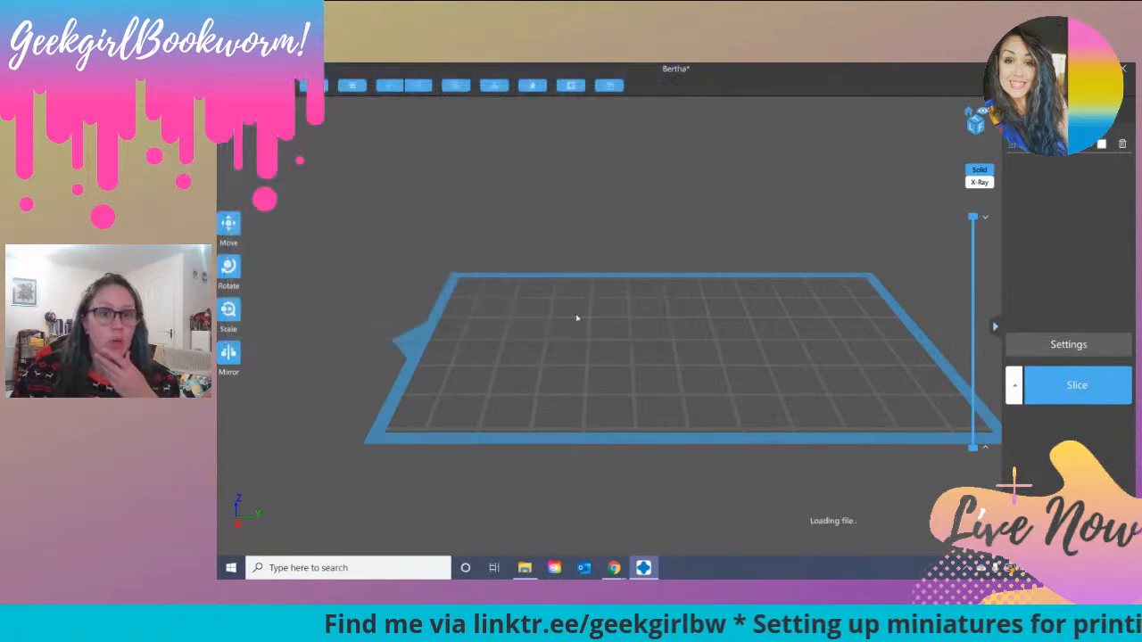
Step: Tilt the Booze-bot 3000 miniature backward toward its barrel by rotating it -30° about the X axis
drag(684, 386, 802, 311)
scroll(658, 379, up, 5)
right_drag(803, 312, 810, 311)
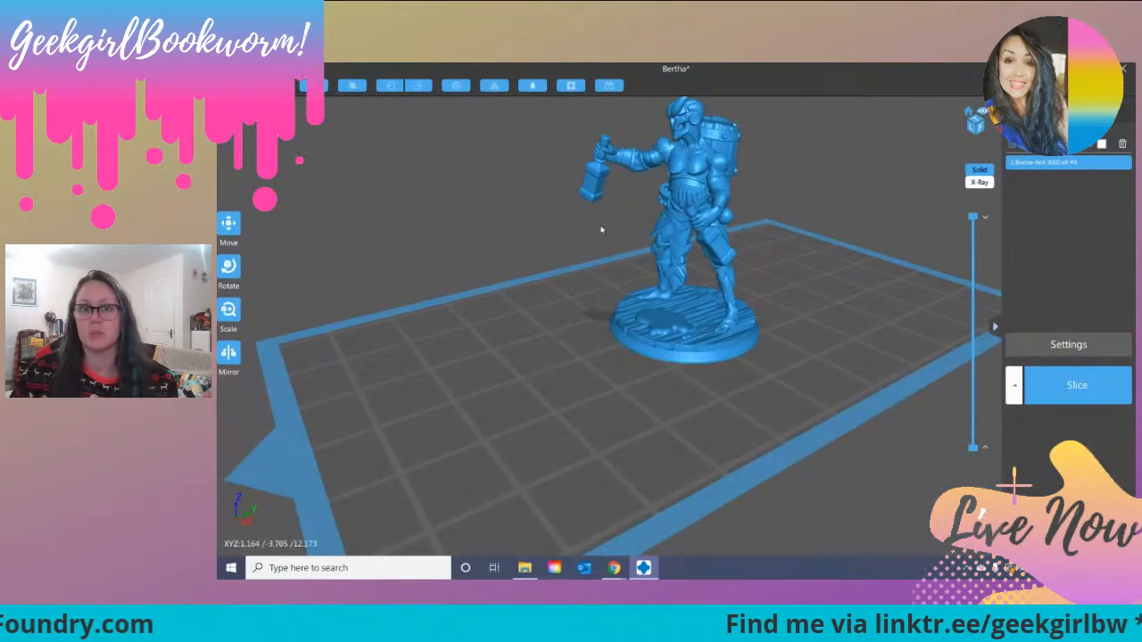
drag(756, 251, 744, 204)
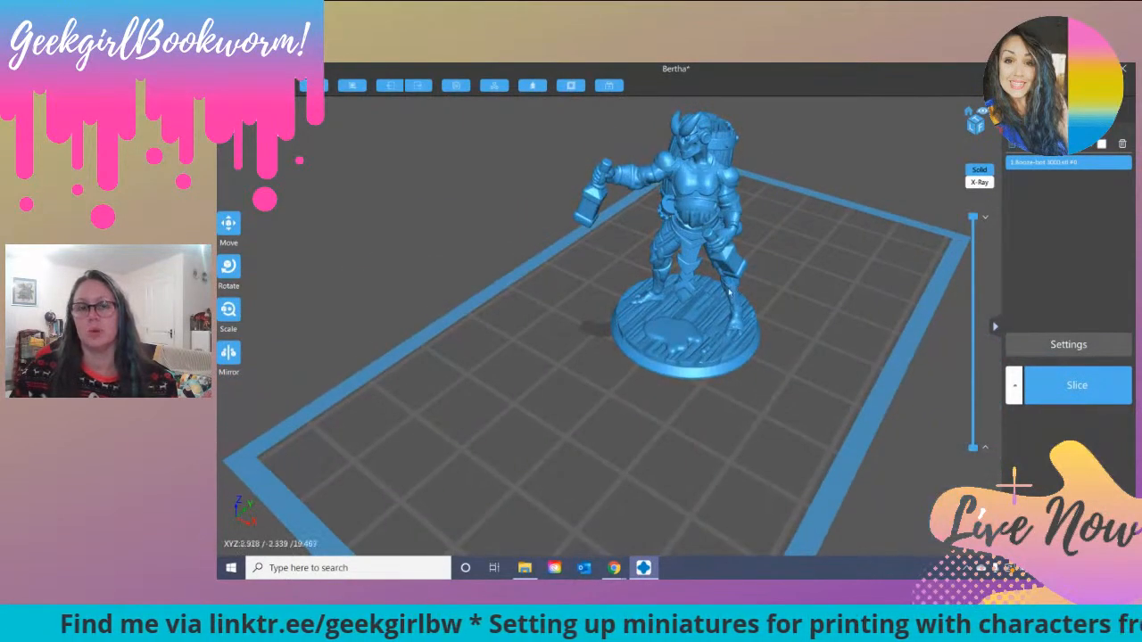
drag(680, 307, 680, 279)
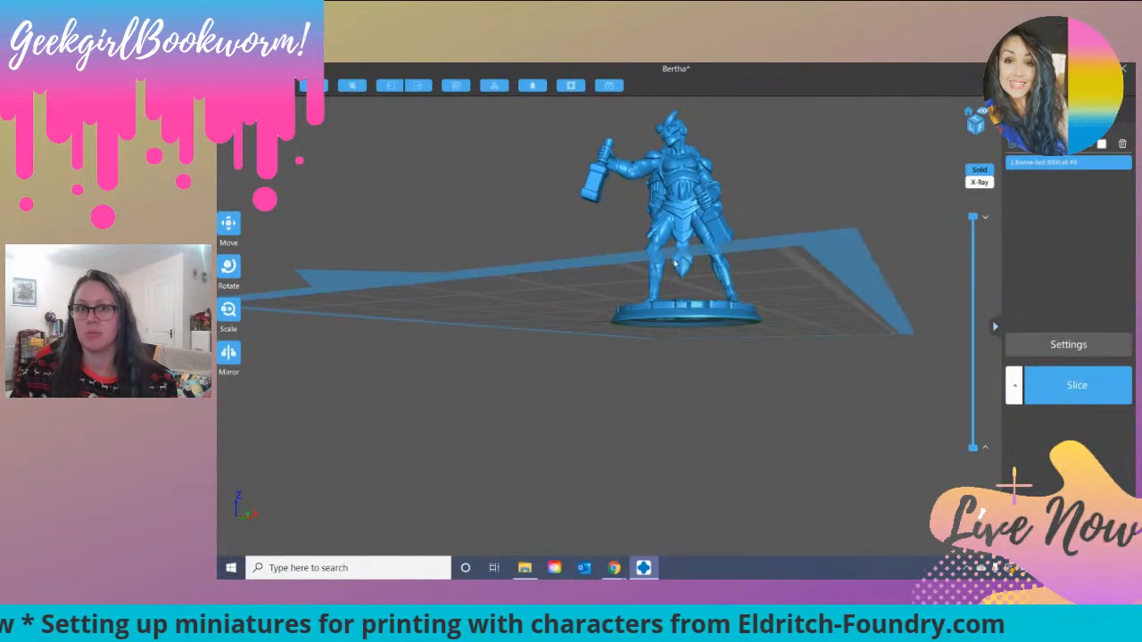
mouse_move(767, 225)
mouse_down()
mouse_move(751, 256)
mouse_move(811, 253)
mouse_move(656, 280)
mouse_move(756, 282)
mouse_move(768, 237)
mouse_up()
drag(571, 316, 663, 348)
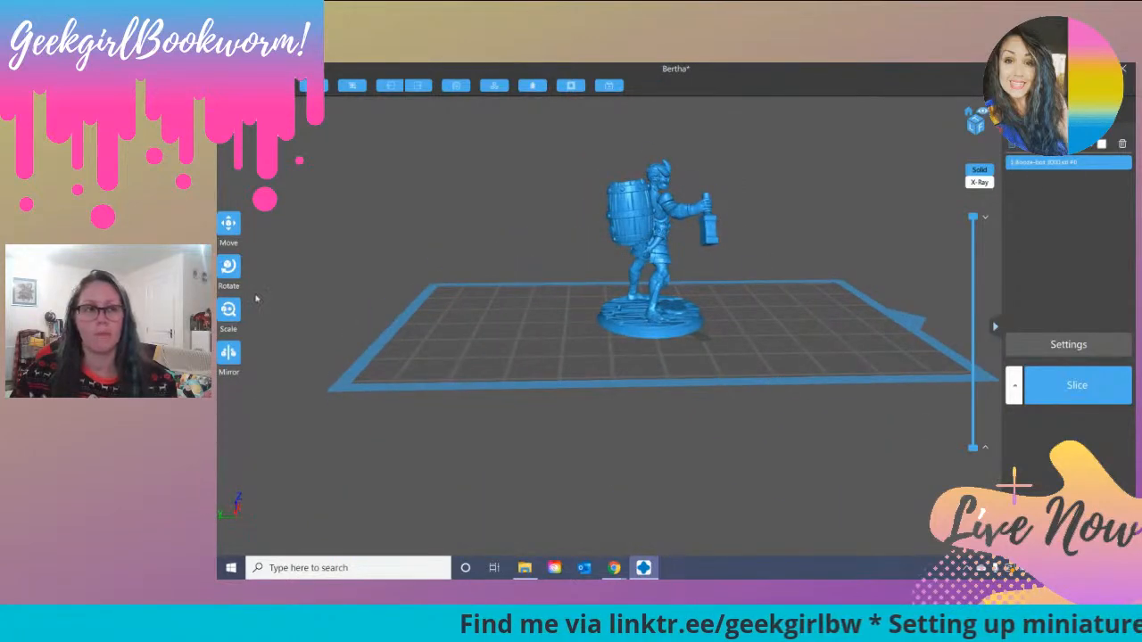
click(228, 266)
drag(616, 204, 605, 258)
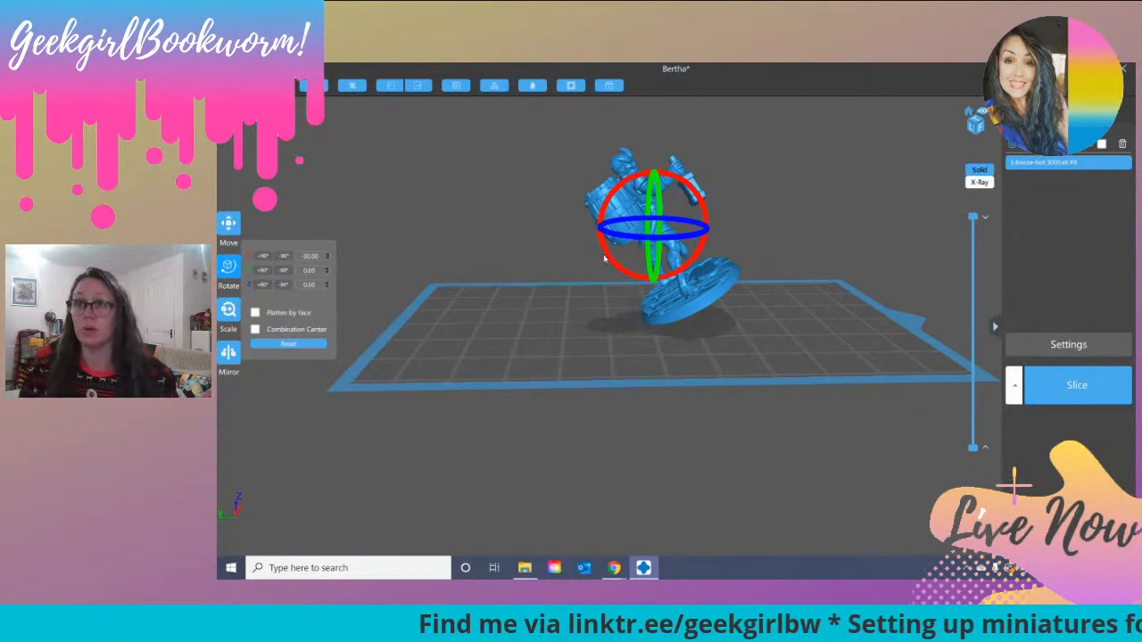
drag(746, 239, 477, 220)
click(229, 268)
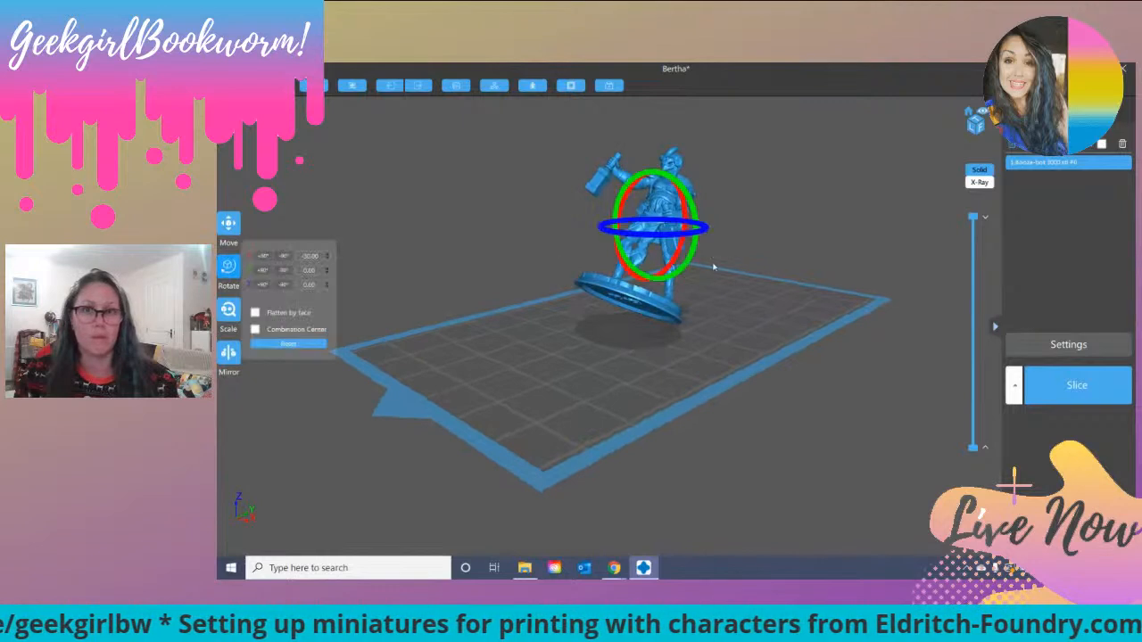
Step: Rotate the Booze-bot 3000 miniature again about the X axis so that it leans back toward its barrel
drag(696, 252, 673, 234)
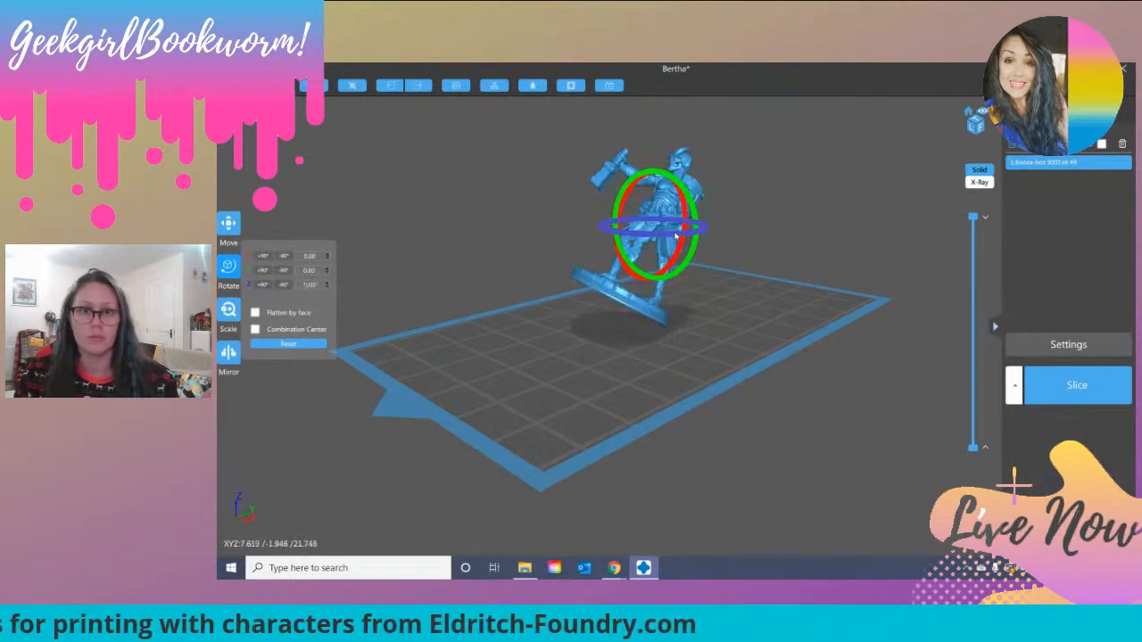
right_drag(771, 218, 673, 202)
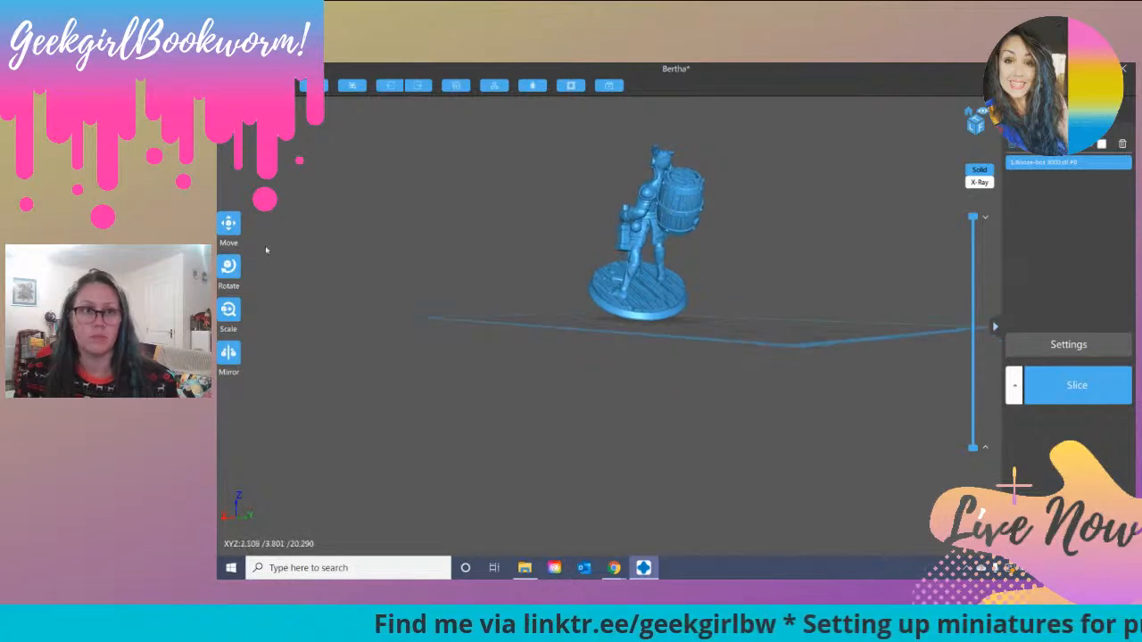
click(229, 266)
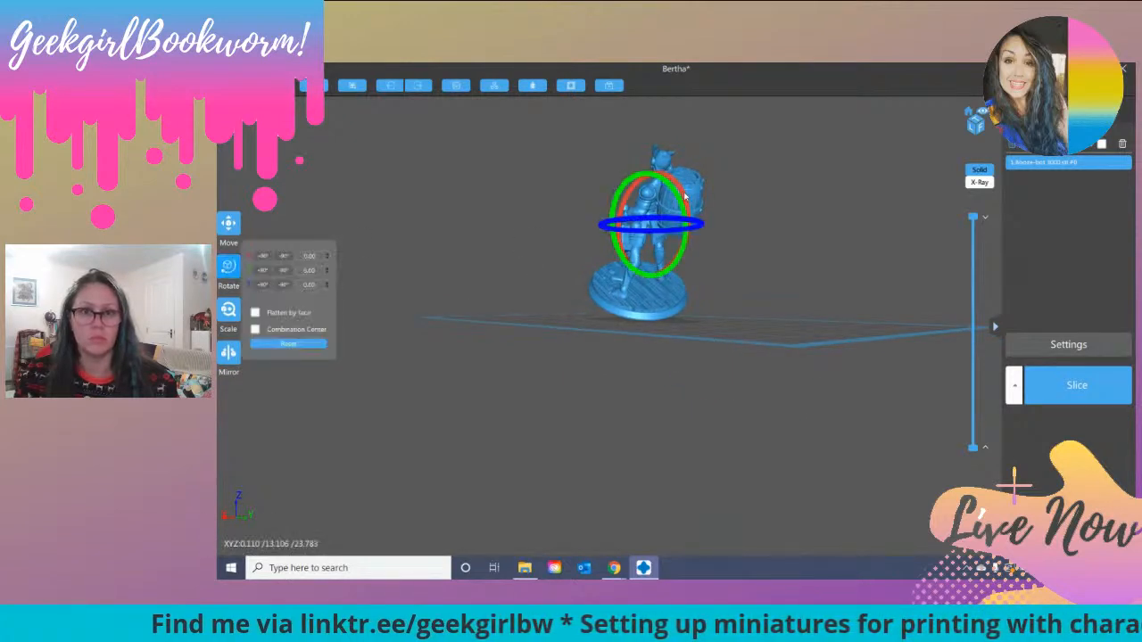
drag(683, 194, 684, 198)
click(553, 359)
right_drag(553, 359, 621, 378)
right_drag(597, 334, 679, 342)
Step: Generate automatic platform supports for the tilted miniature and check them through a lowered layer view, restoring the full height
click(1056, 109)
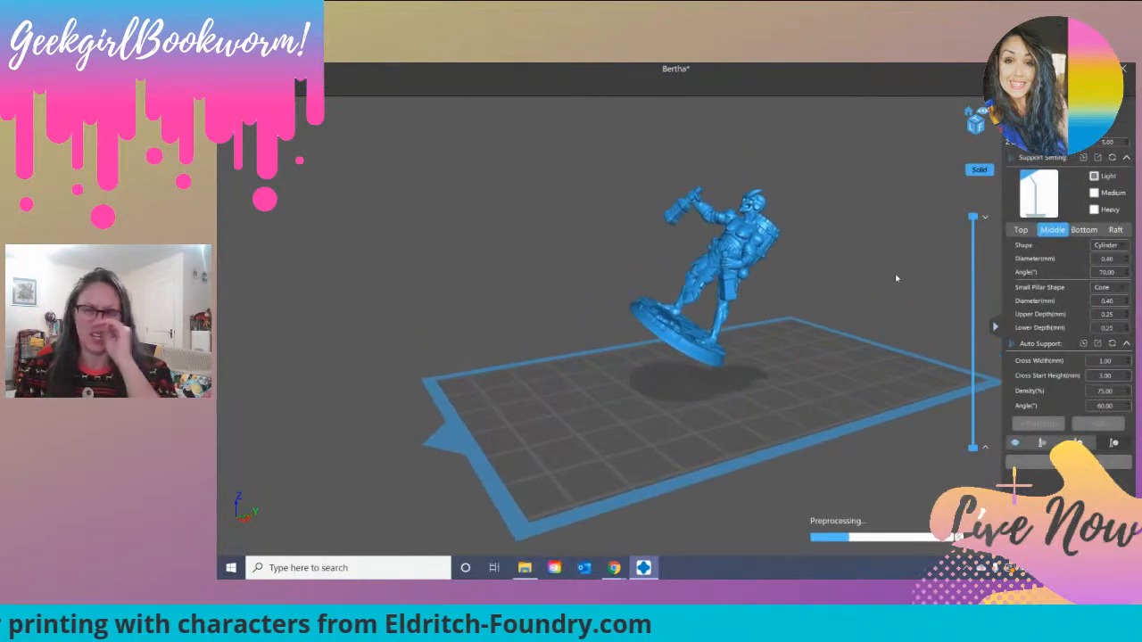
click(1020, 231)
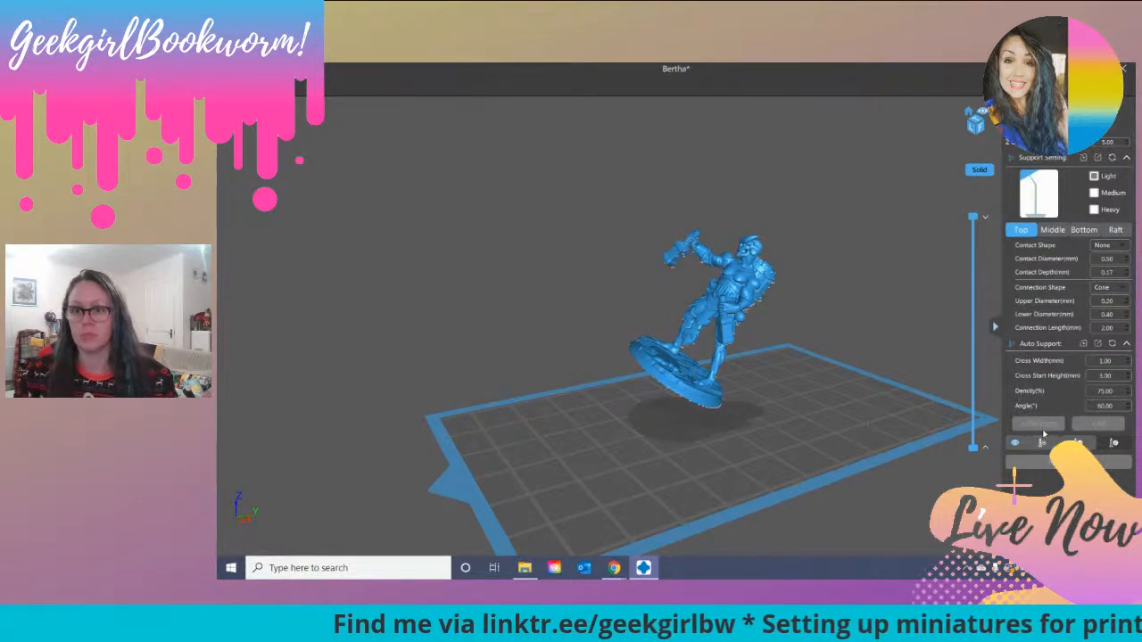
click(1044, 424)
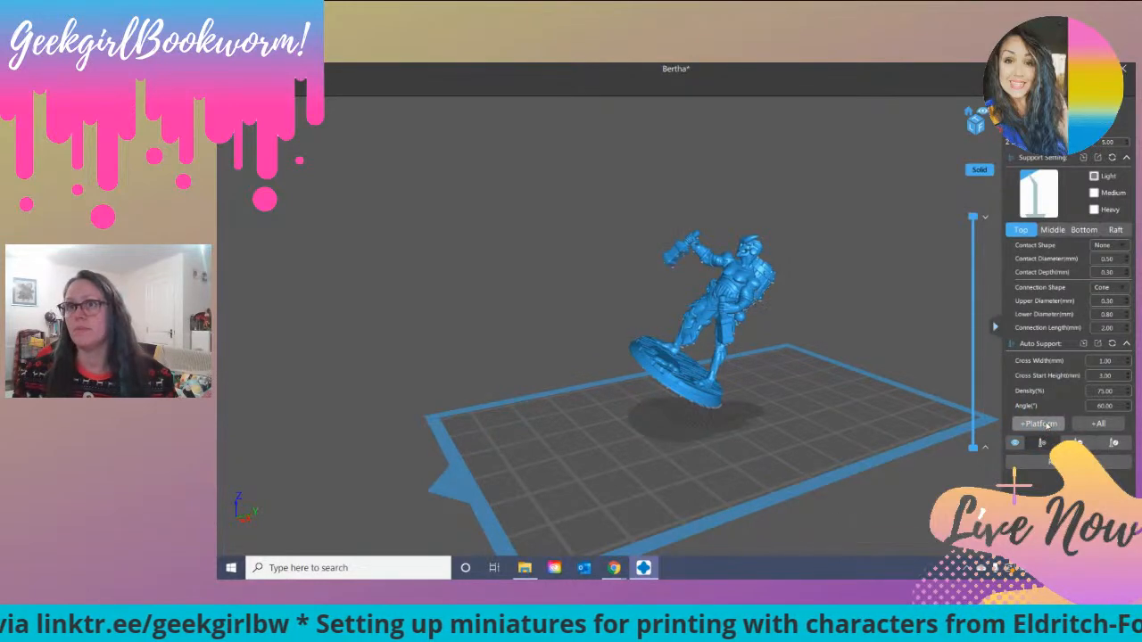
mouse_move(772, 417)
mouse_down()
mouse_move(821, 401)
mouse_move(797, 418)
mouse_move(773, 407)
mouse_up()
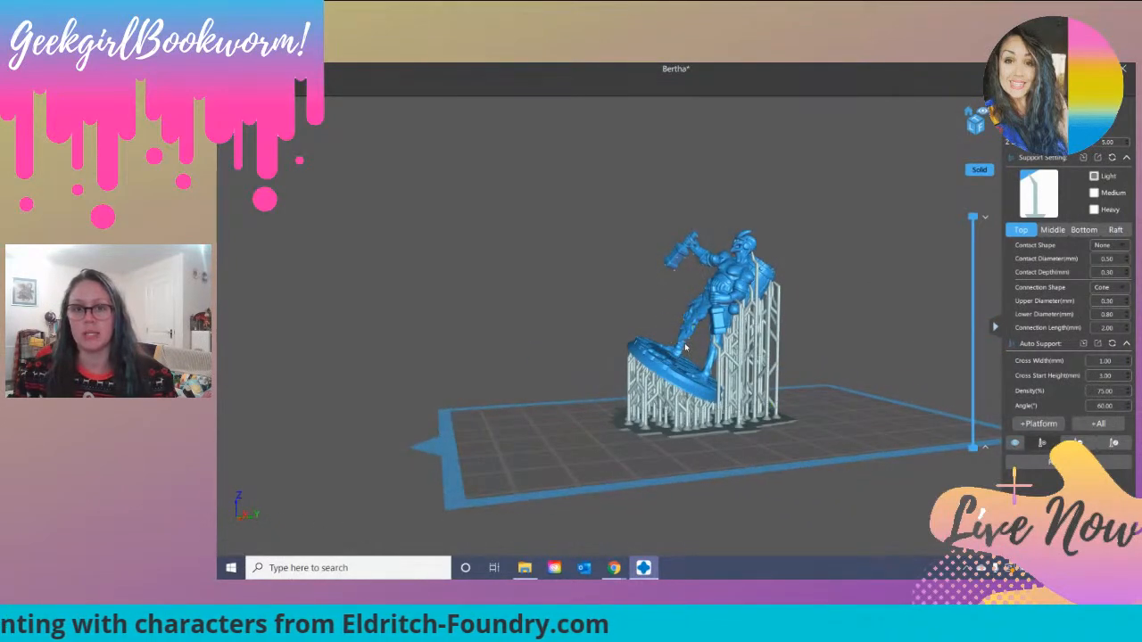
scroll(685, 347, up, 3)
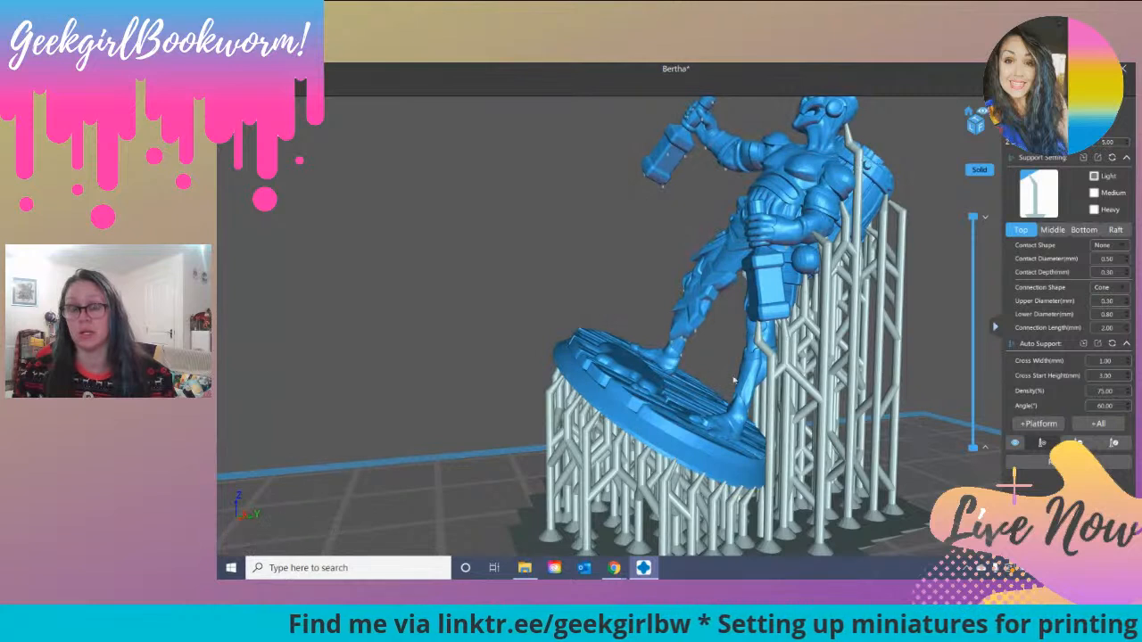
drag(974, 227, 965, 328)
right_drag(512, 380, 652, 445)
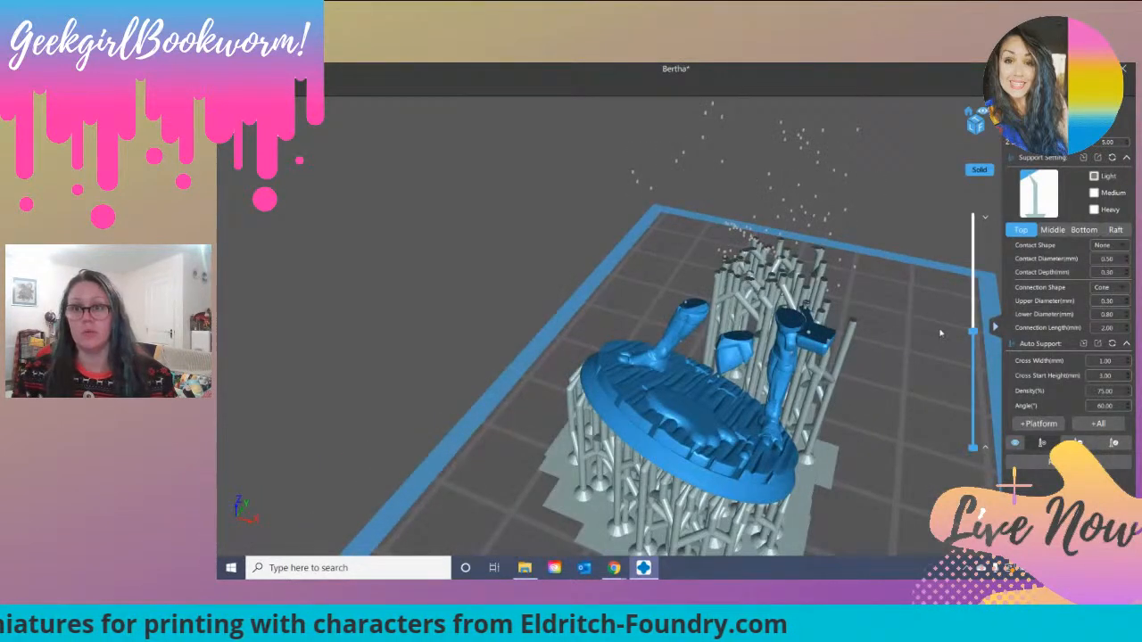
drag(972, 330, 972, 218)
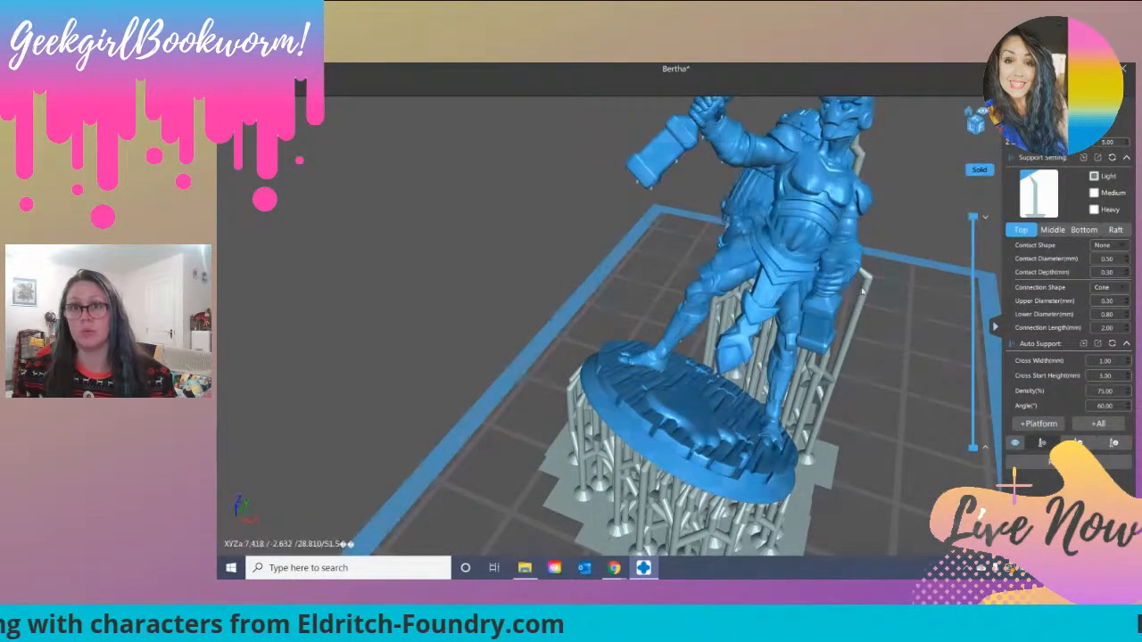
Step: Add three manual supports beneath the head of the miniature's raised hammer
right_drag(848, 216, 777, 266)
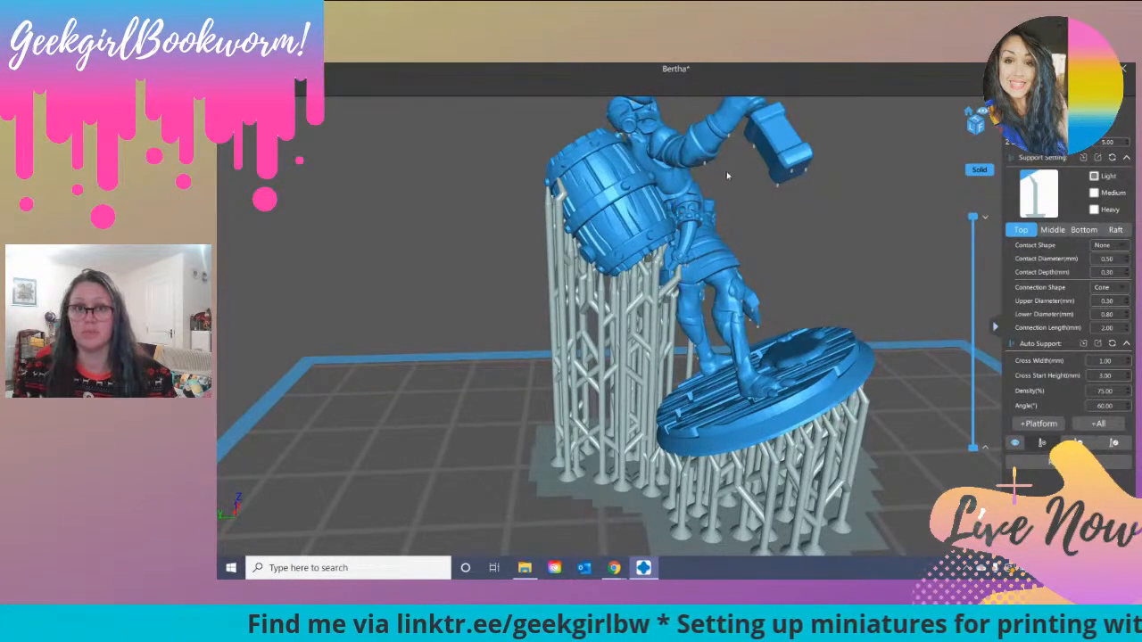
click(779, 184)
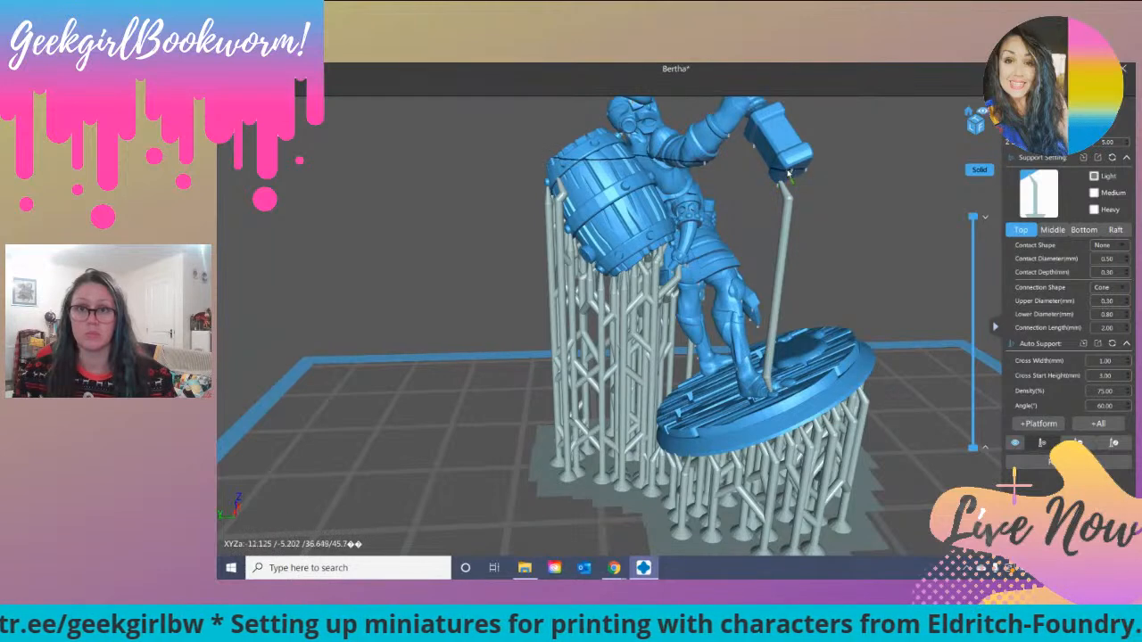
scroll(790, 174, up, 4)
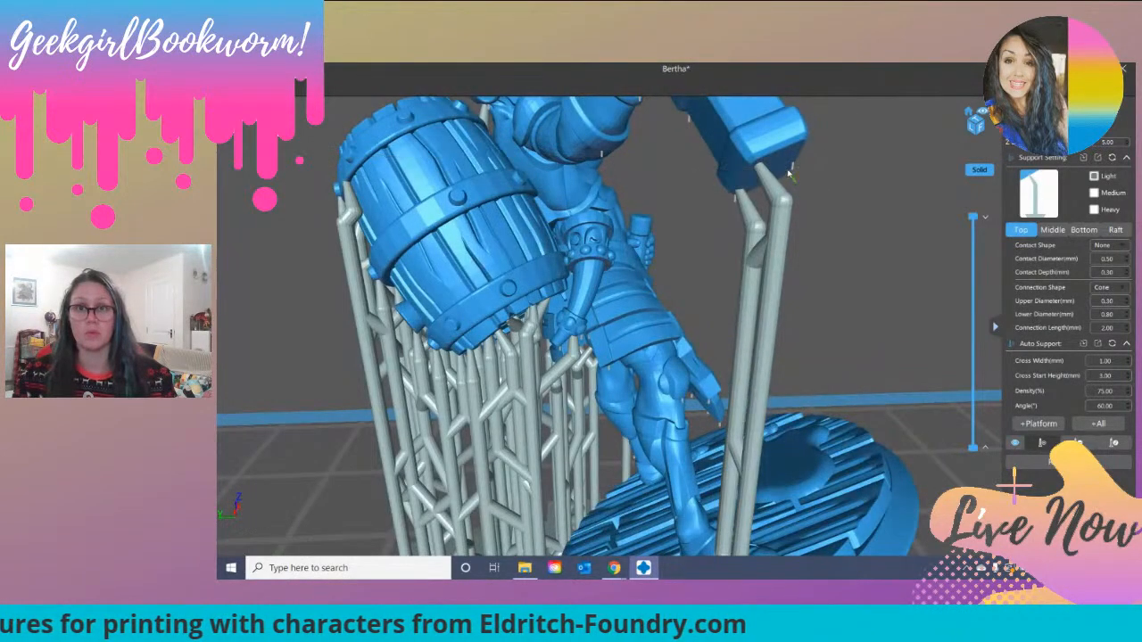
right_drag(826, 160, 573, 187)
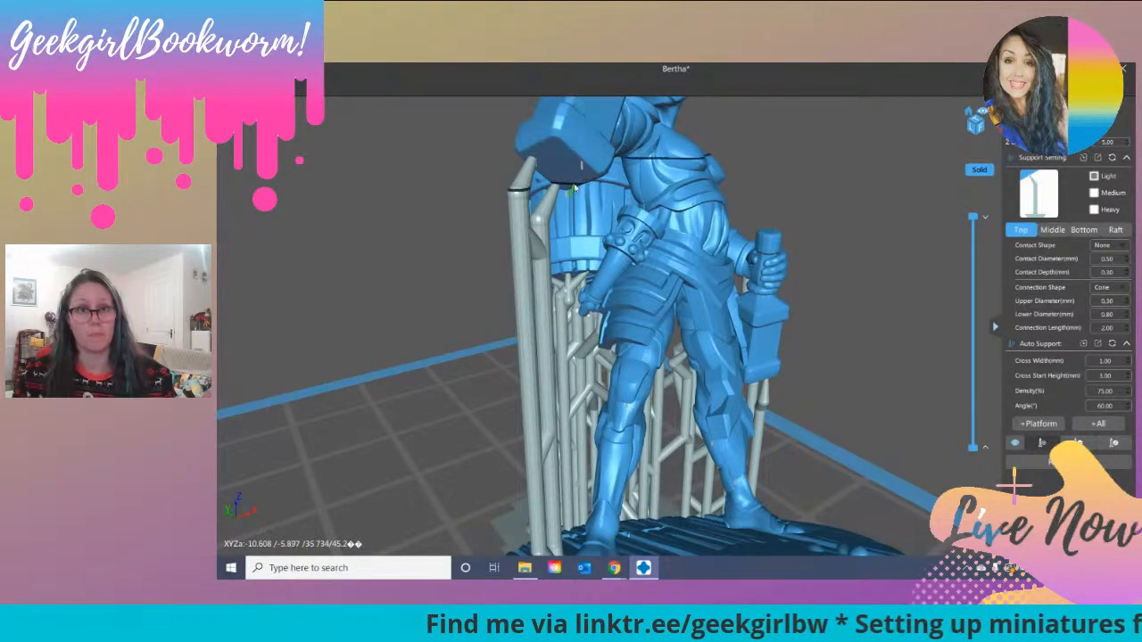
click(574, 188)
scroll(574, 188, up, 5)
scroll(593, 196, down, 8)
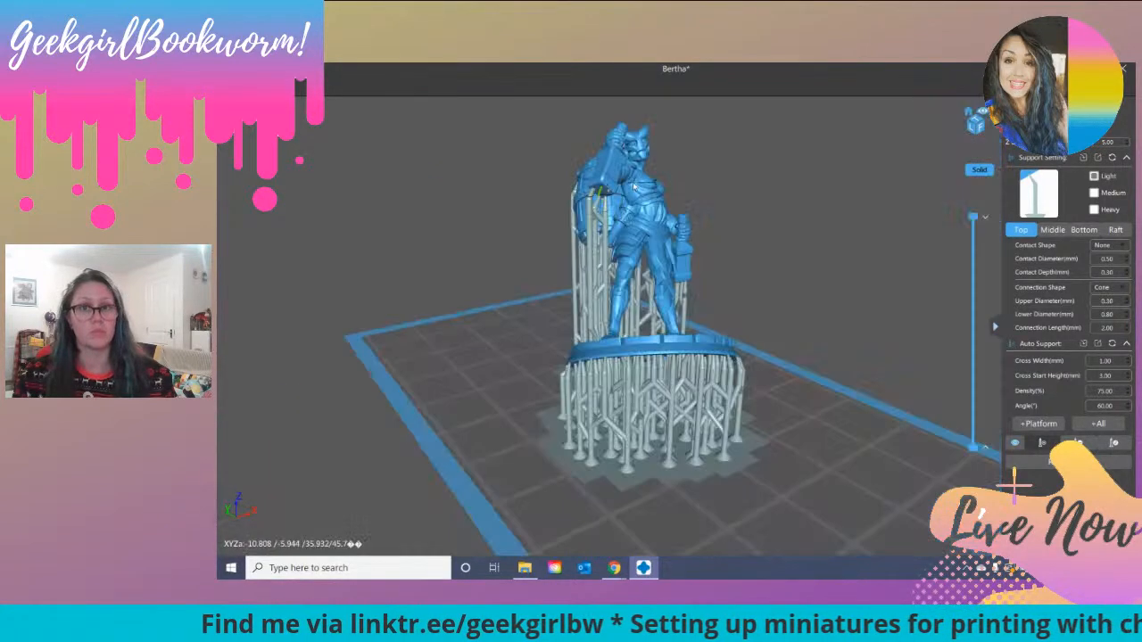
Step: Add a cluster of manual supports beneath the miniature's raised arm
right_drag(618, 204, 609, 185)
scroll(609, 185, up, 3)
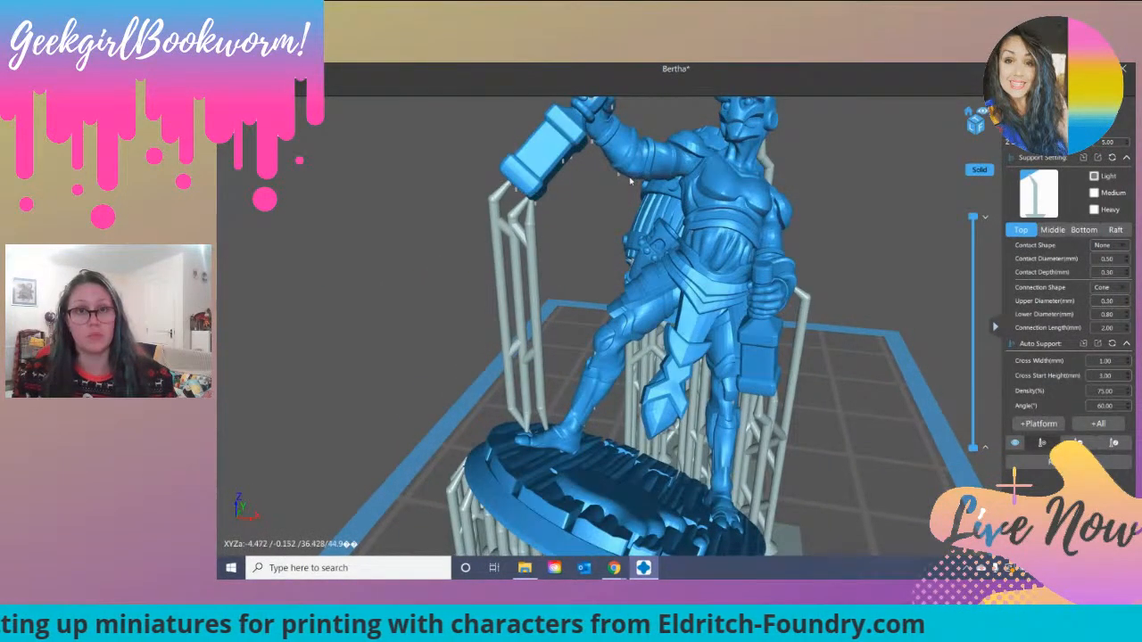
right_drag(596, 203, 604, 181)
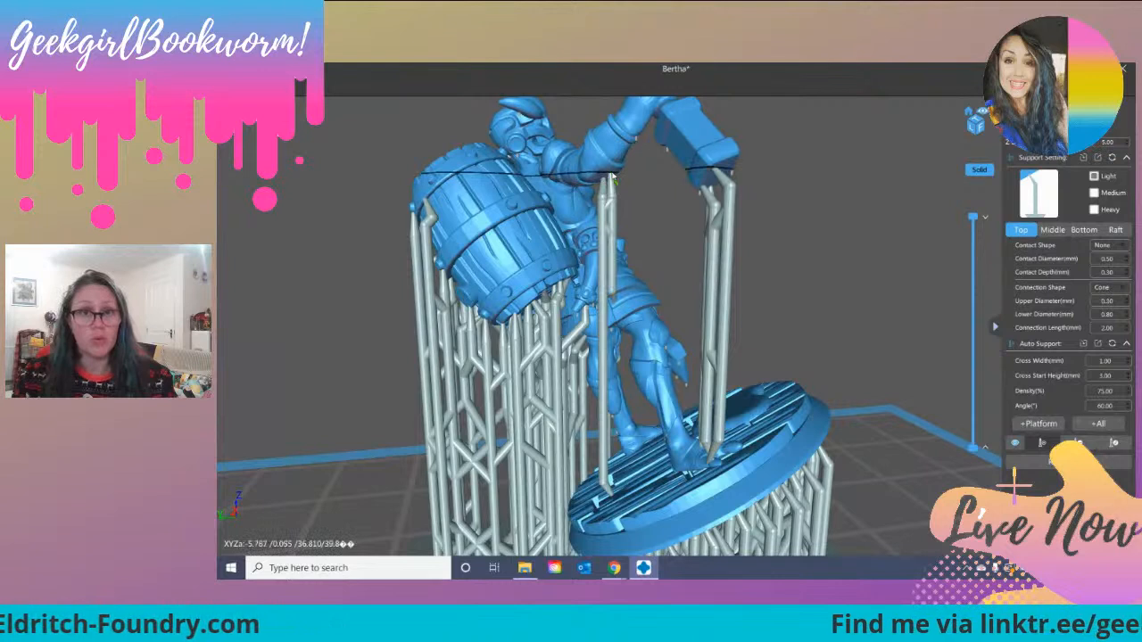
right_drag(589, 183, 593, 184)
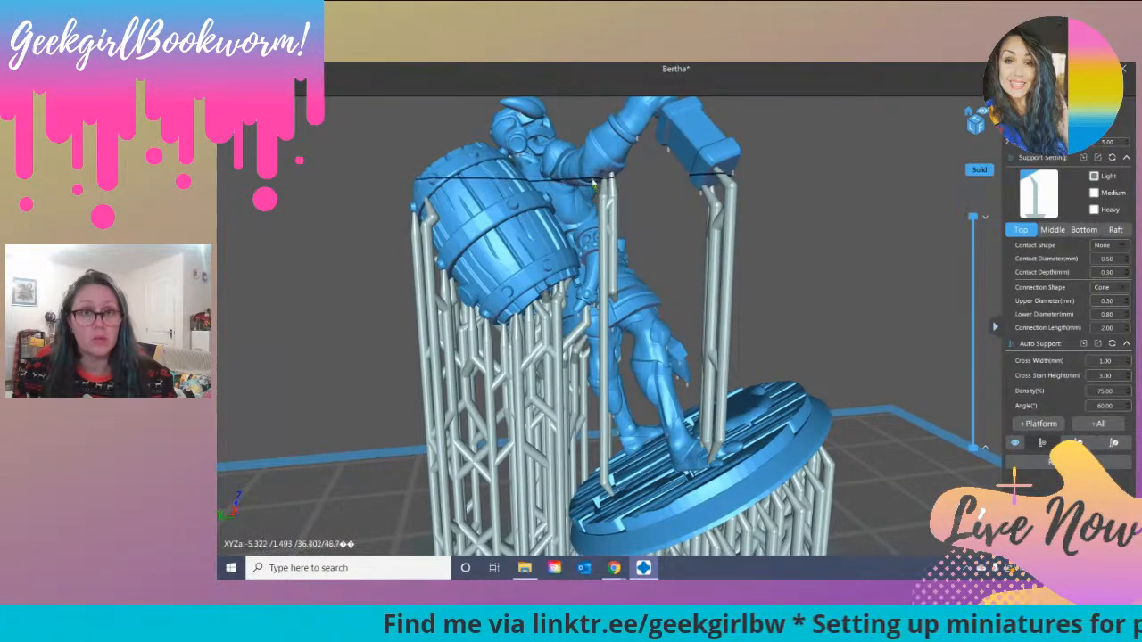
scroll(603, 203, up, 2)
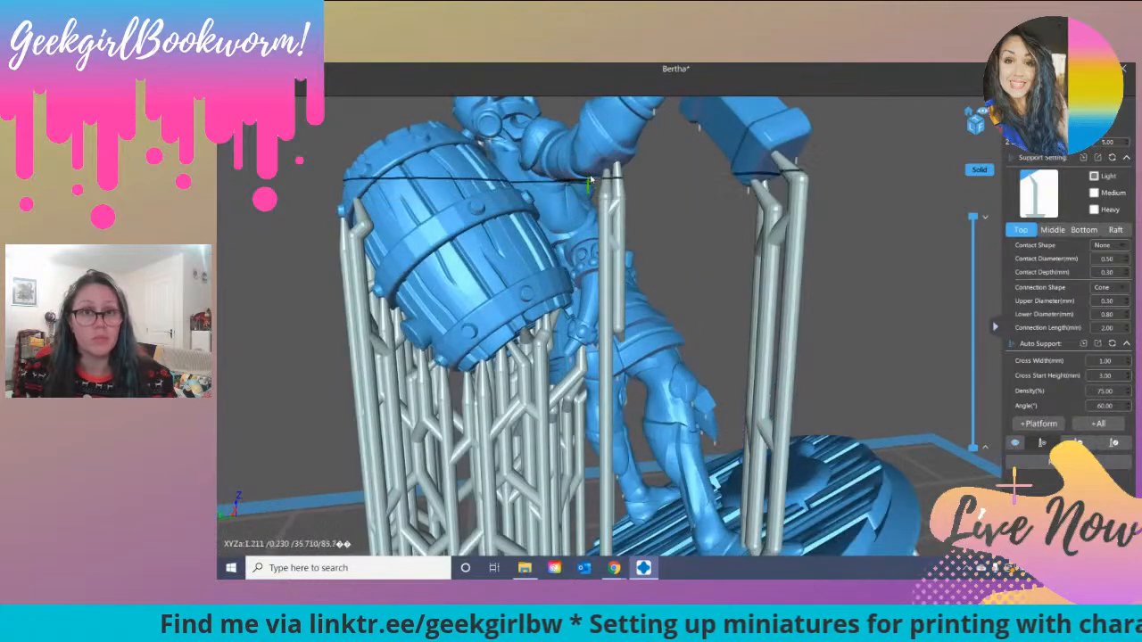
mouse_move(656, 200)
right_down()
mouse_move(601, 218)
mouse_move(663, 219)
mouse_move(667, 205)
right_up()
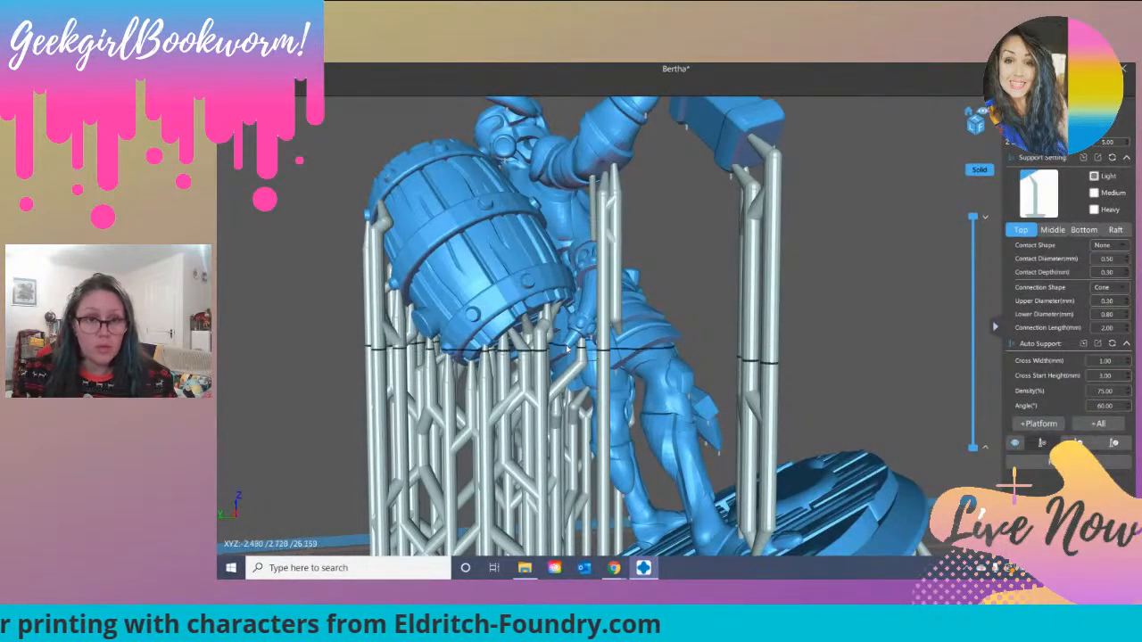
Step: Inspect the miniature's underside for unsupported overhangs and add manual supports along the edge of the hanging armoured loincloth
right_drag(864, 293, 823, 332)
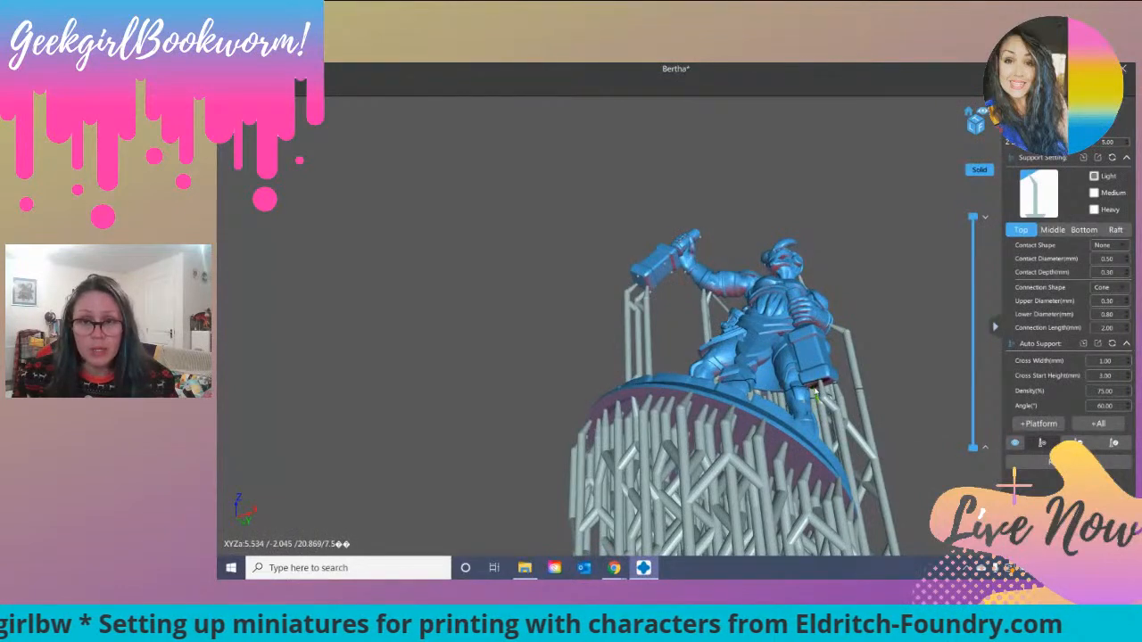
right_drag(788, 385, 800, 358)
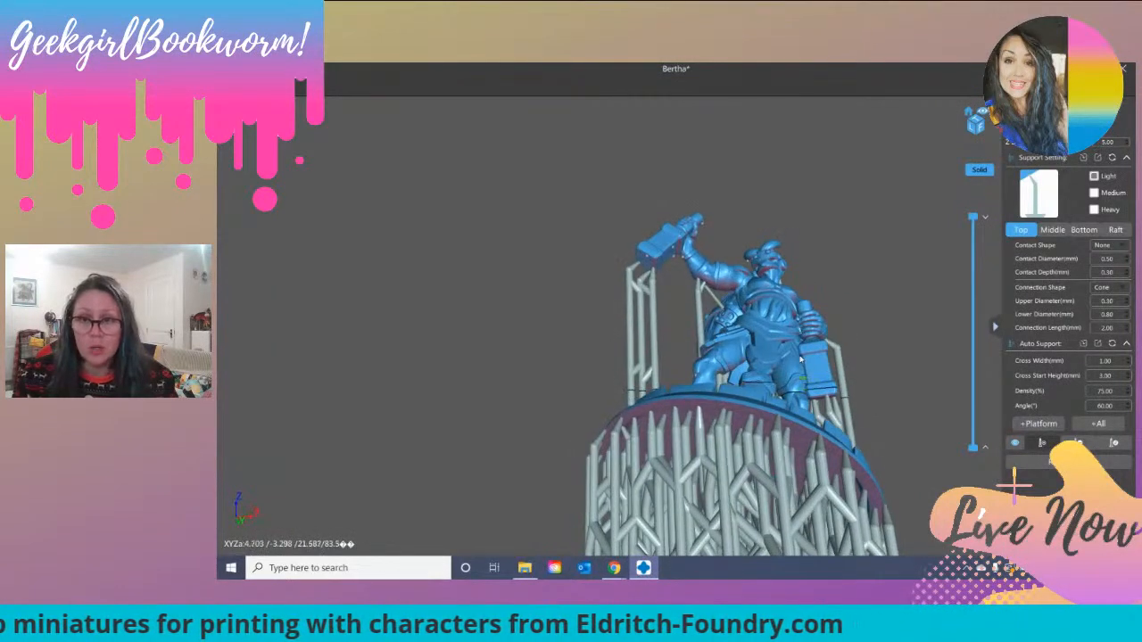
scroll(814, 383, up, 6)
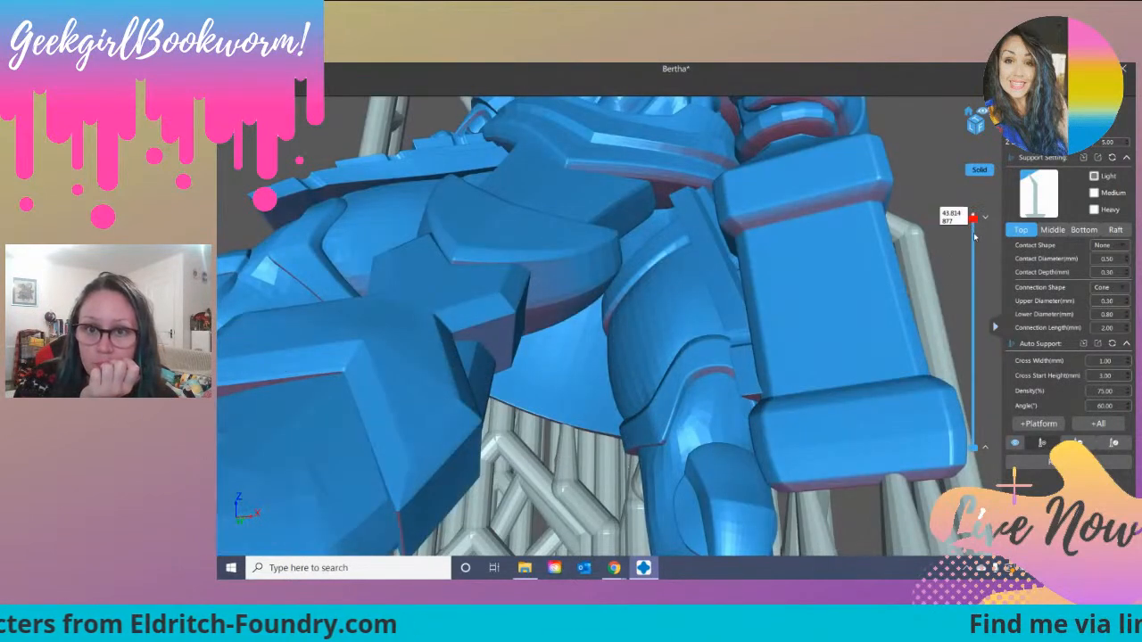
drag(970, 281, 966, 239)
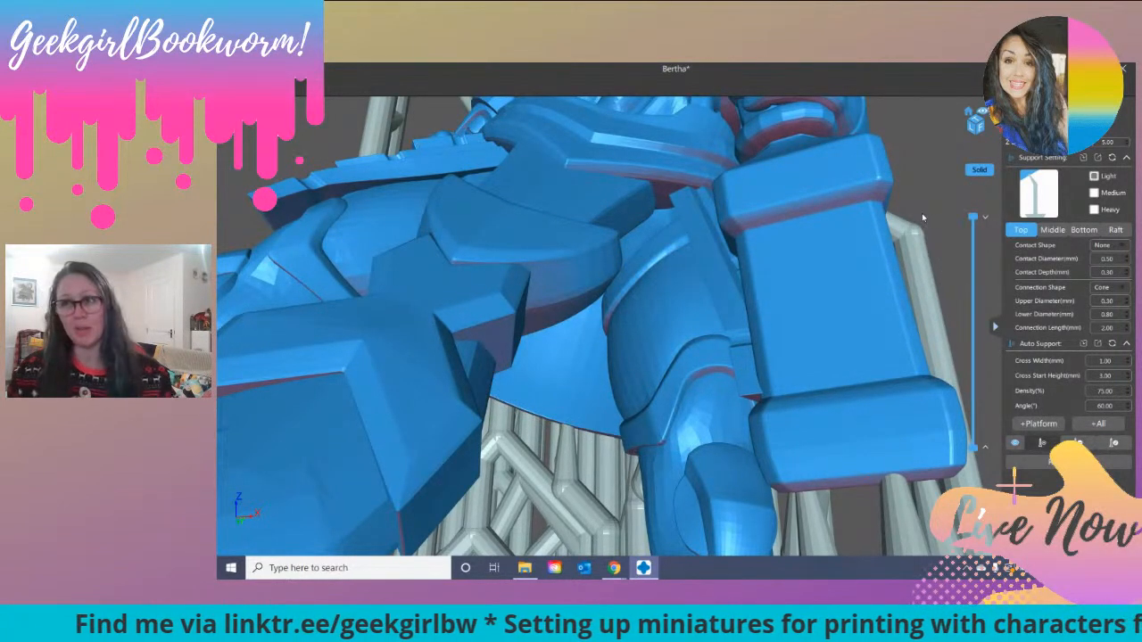
scroll(796, 319, down, 5)
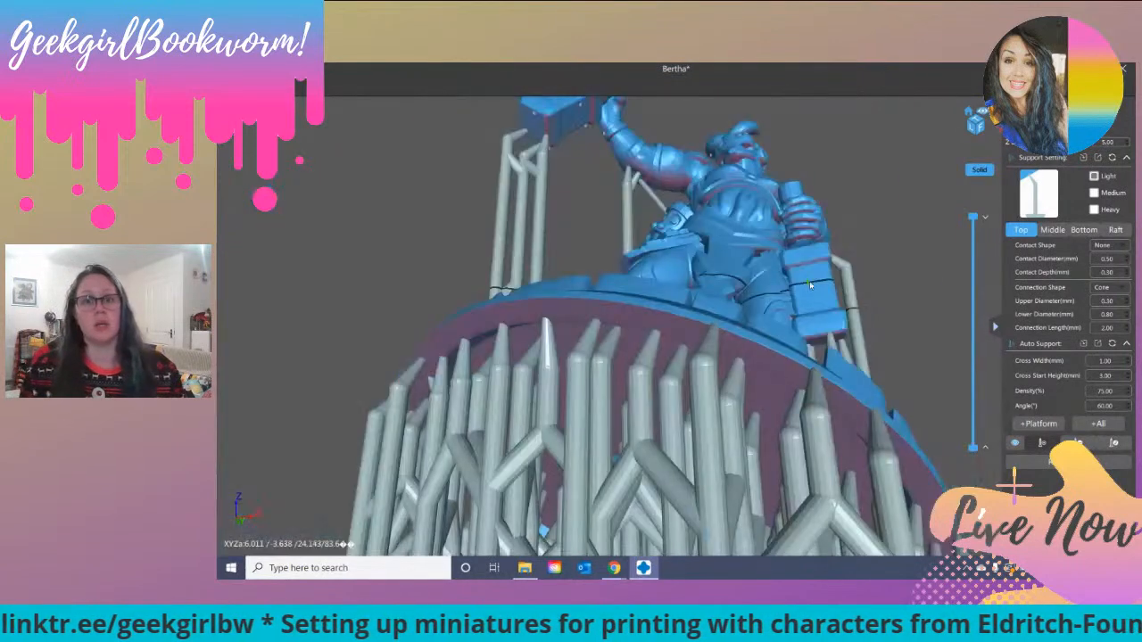
drag(796, 319, 803, 346)
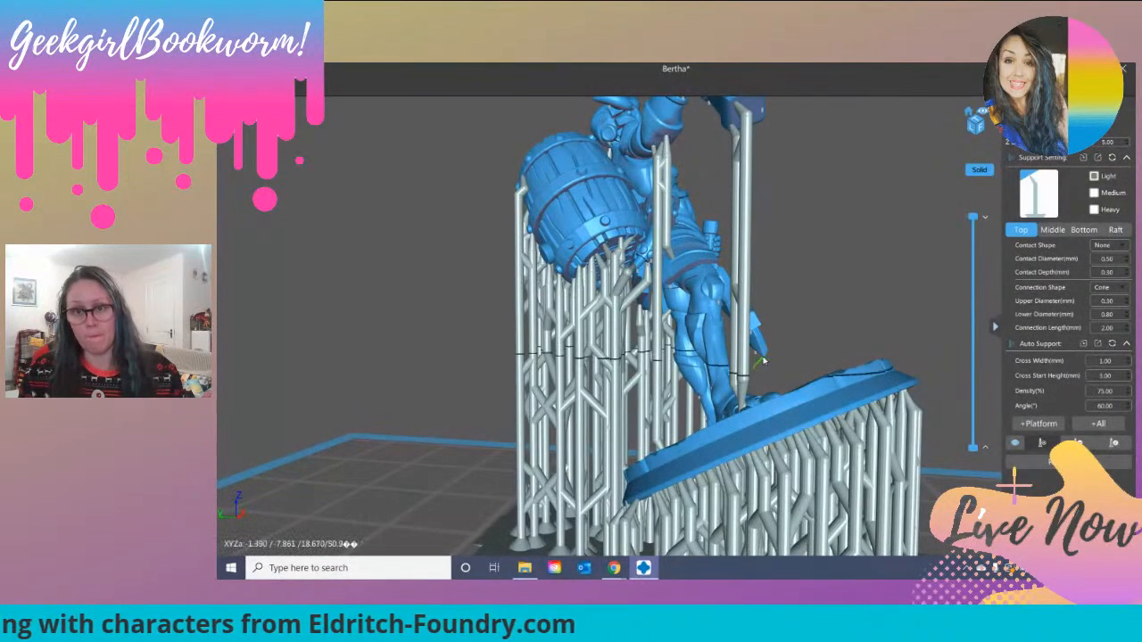
scroll(765, 359, up, 6)
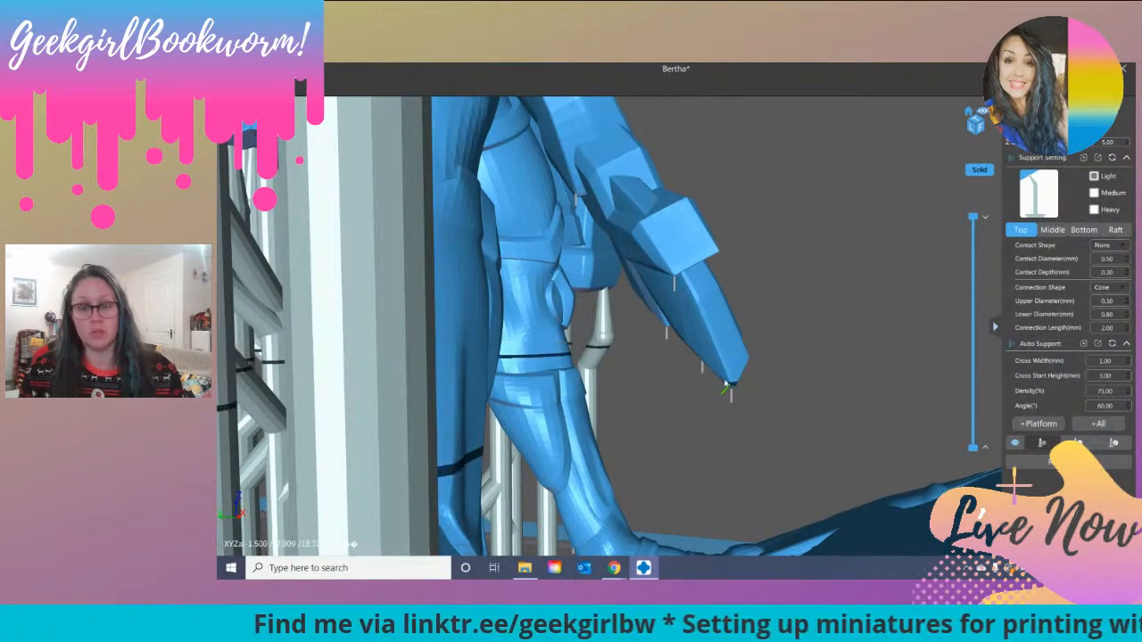
right_drag(729, 384, 719, 373)
click(675, 268)
right_drag(705, 302, 676, 296)
scroll(675, 296, down, 10)
scroll(675, 296, up, 5)
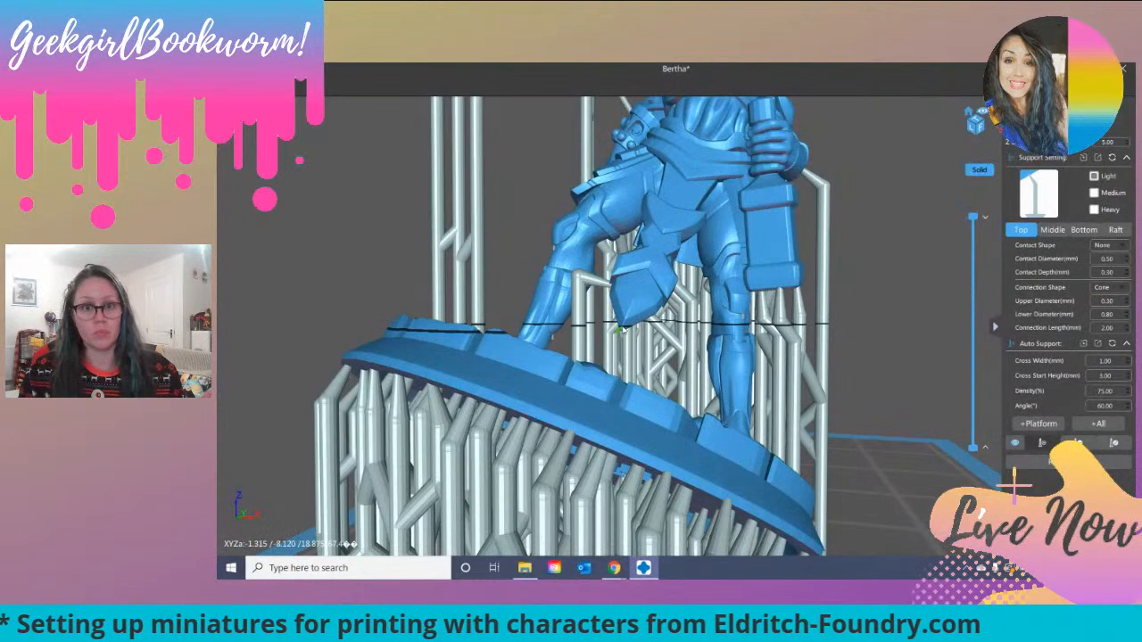
Step: Add further manual supports around the pointed lower end of the loincloth
right_drag(622, 326, 624, 328)
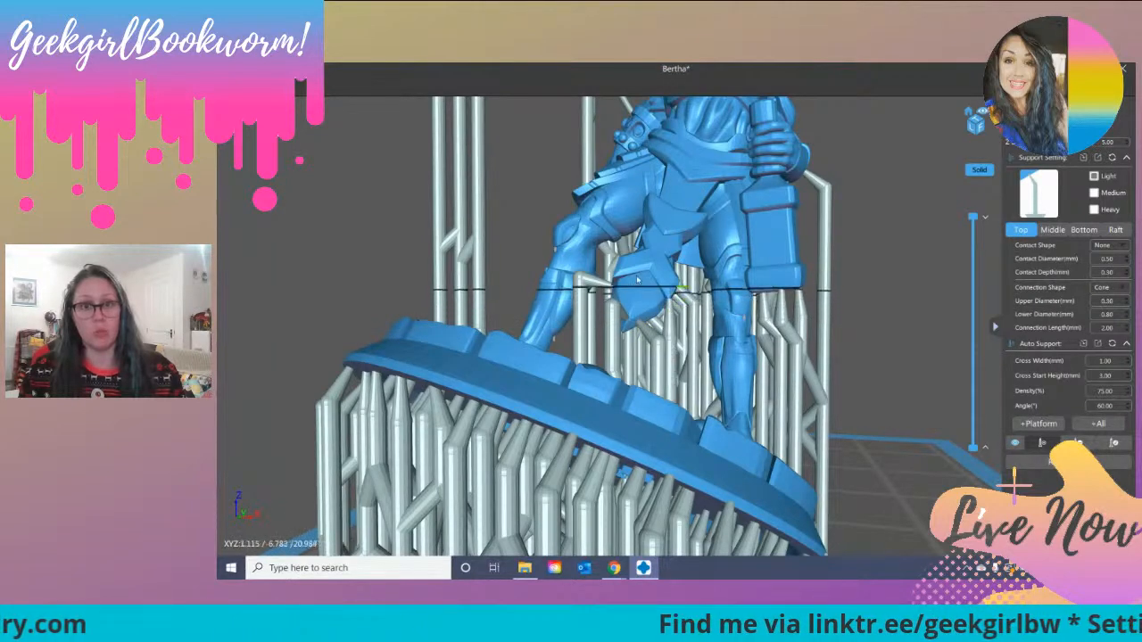
right_drag(595, 298, 678, 379)
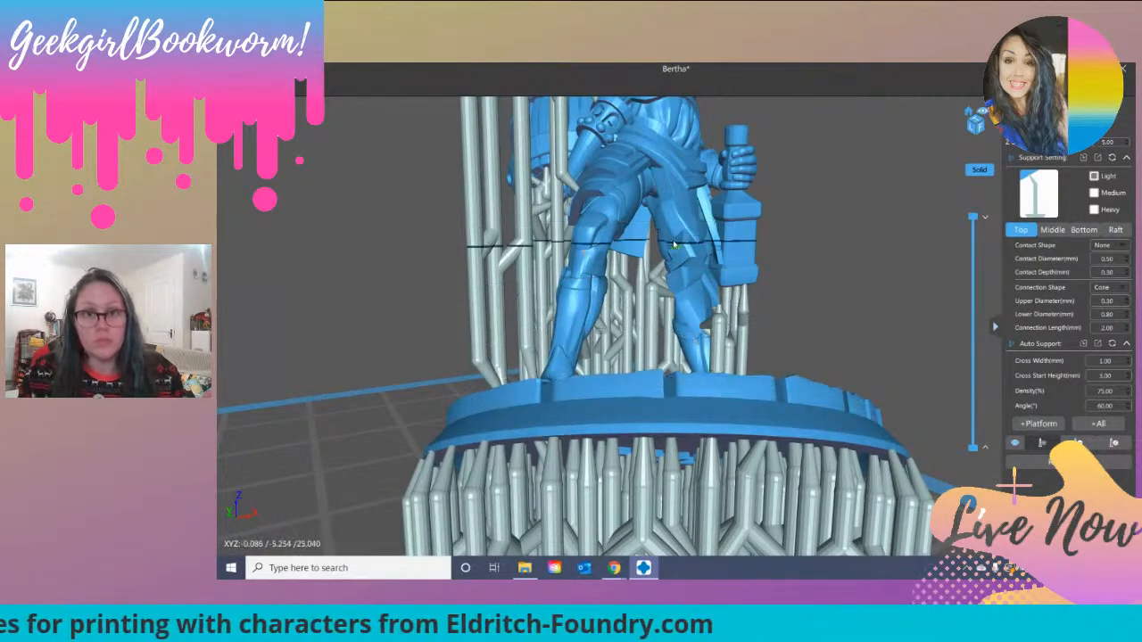
scroll(673, 241, up, 3)
scroll(673, 240, down, 3)
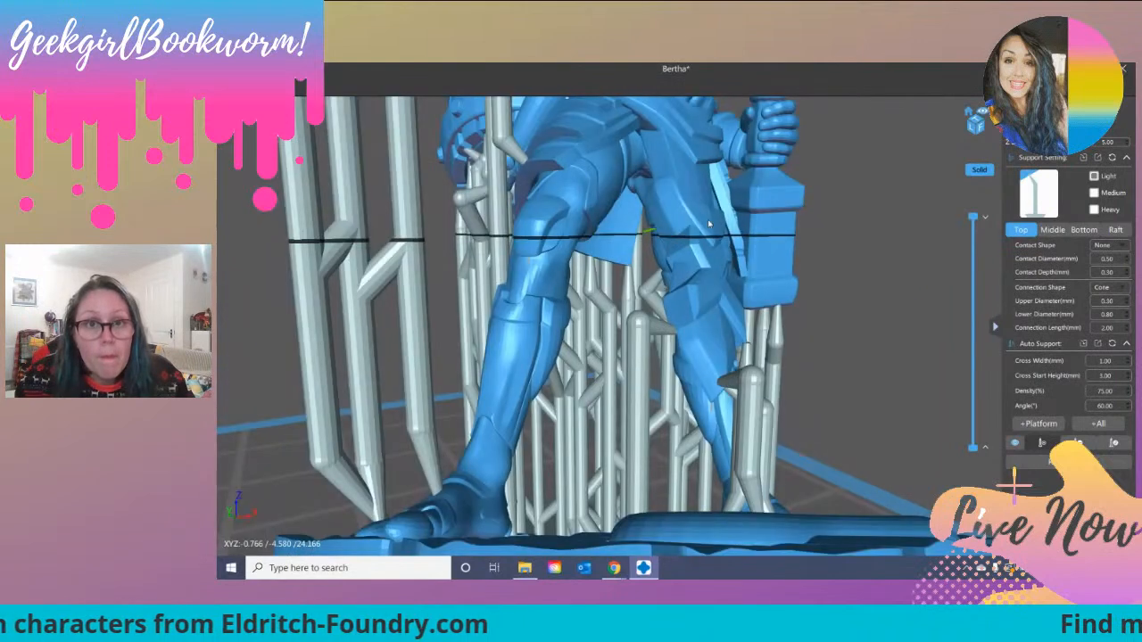
scroll(696, 232, up, 2)
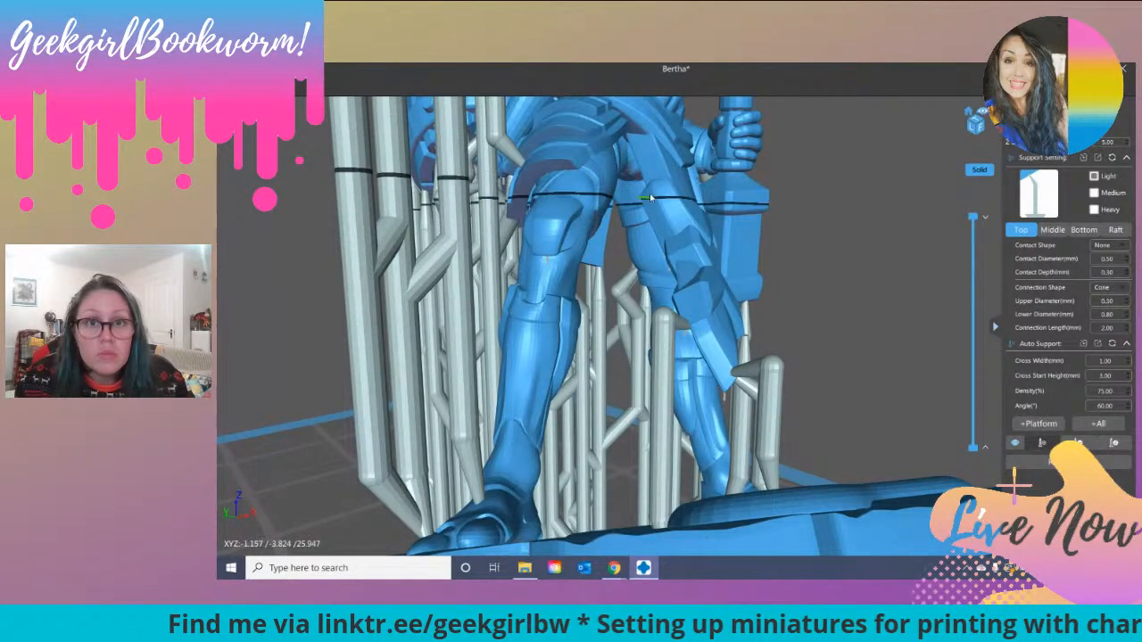
Step: Add a manual support beneath the overhanging waist plate at the top of the loincloth
right_drag(737, 234, 584, 225)
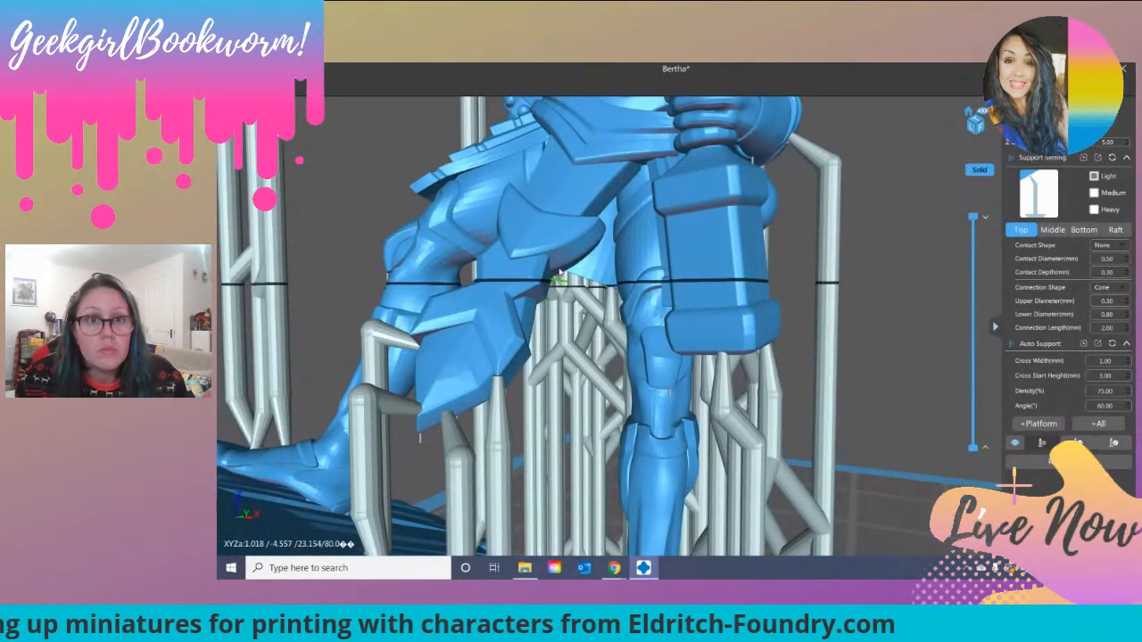
middle_drag(557, 261, 586, 258)
click(586, 257)
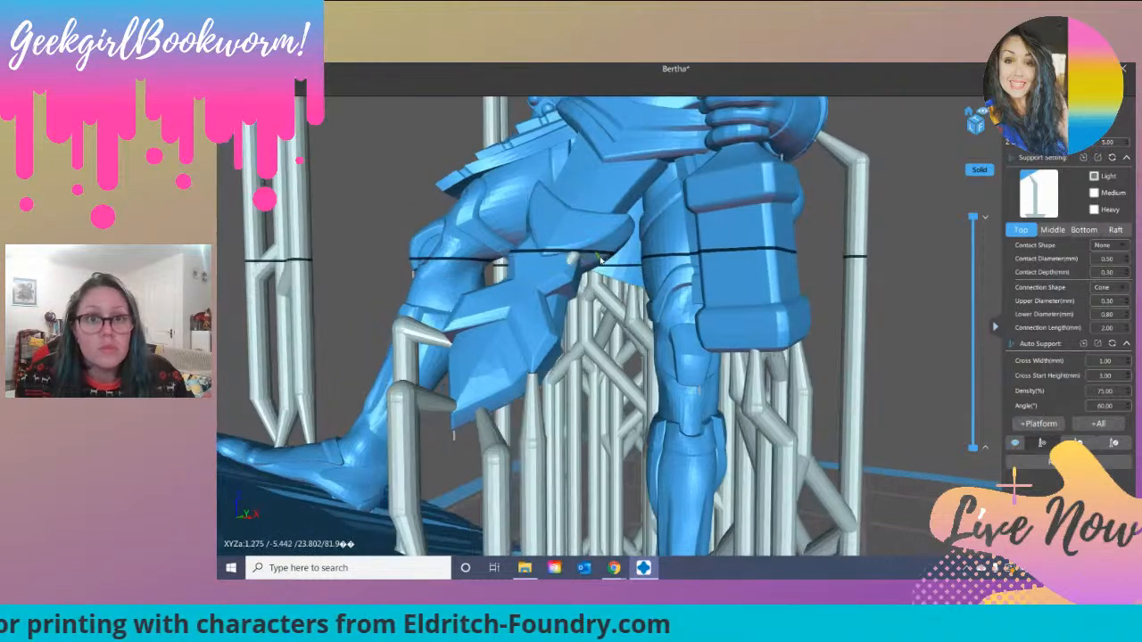
Step: Delete the stray manual support beneath the waist plate at the top of the loincloth and resume adding supports
click(1078, 443)
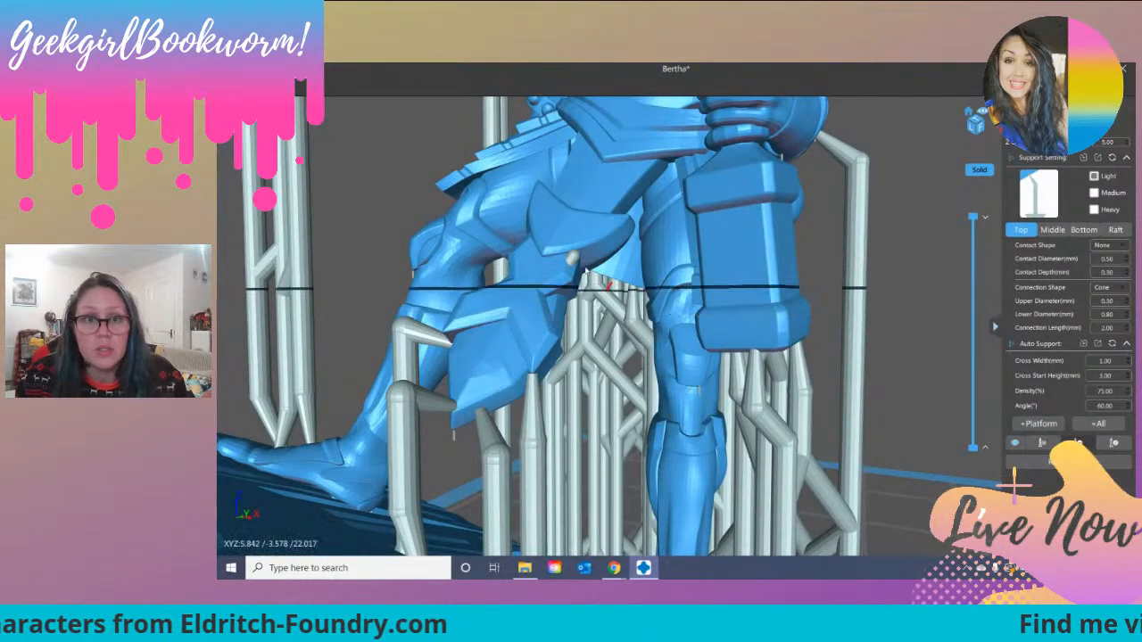
click(1079, 444)
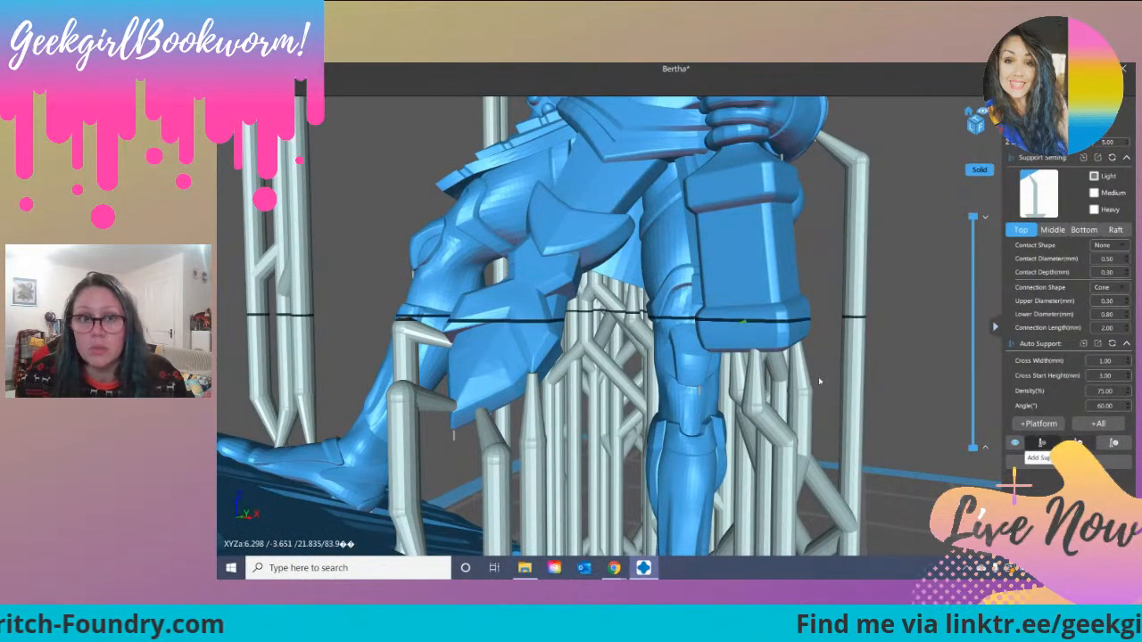
click(1041, 444)
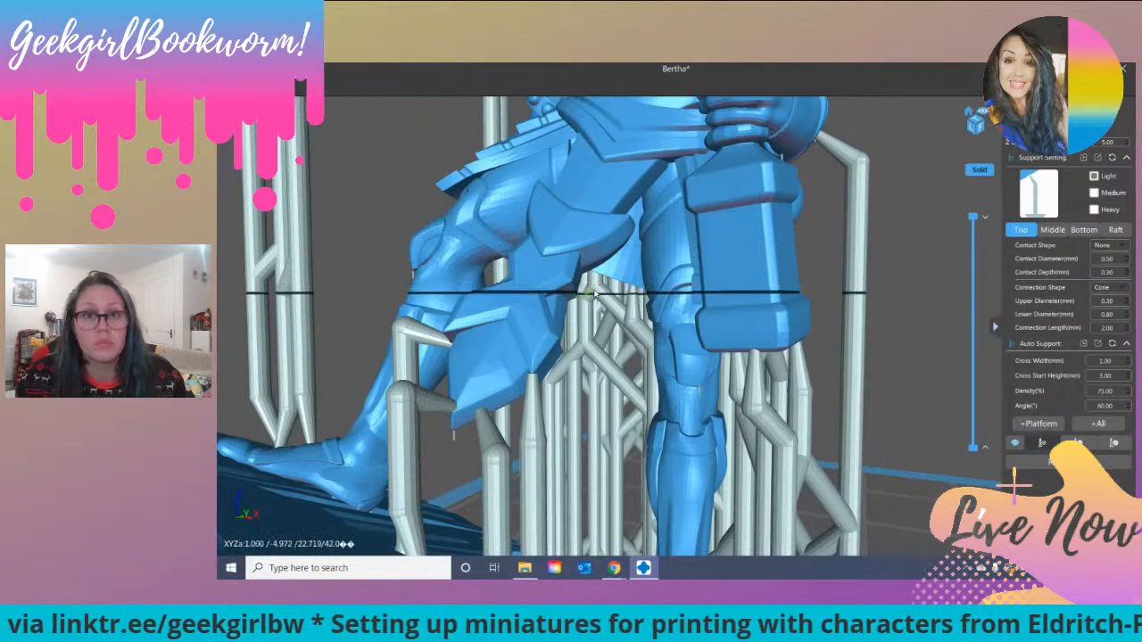
Step: Add single manual supports beneath the raised hammer and beneath the raised arm near the miniature's shoulder
scroll(573, 296, down, 3)
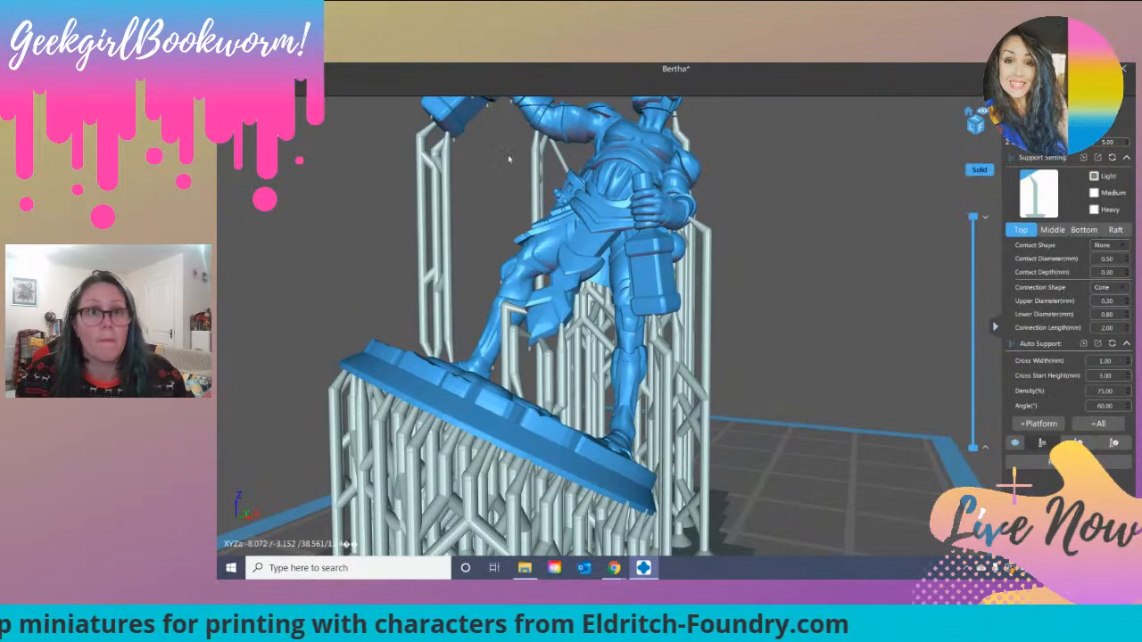
click(491, 104)
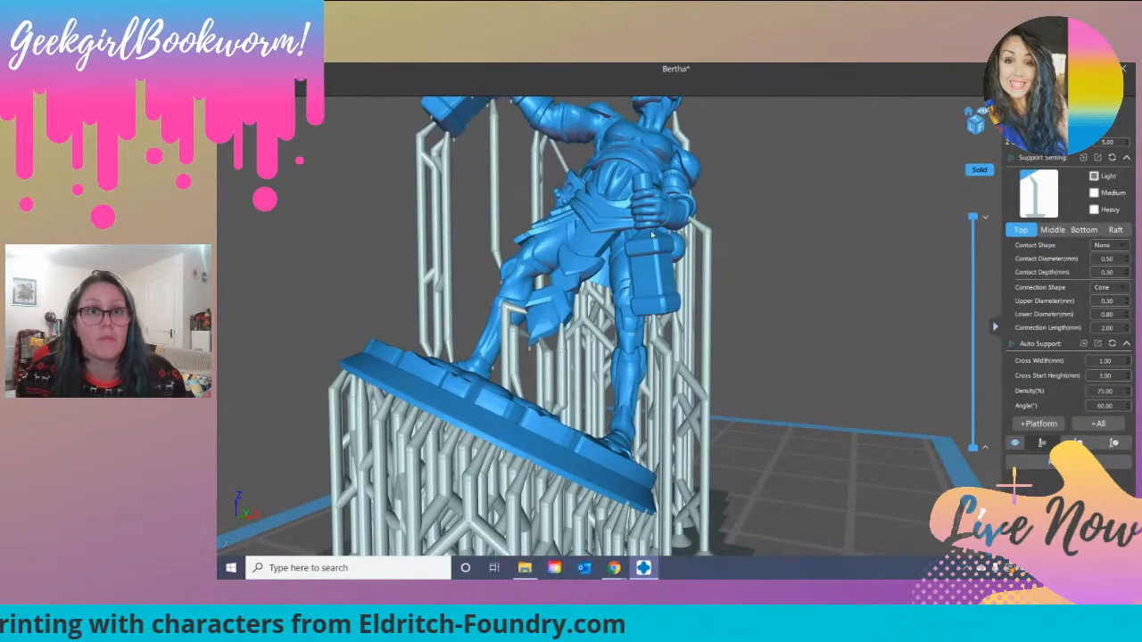
mouse_move(778, 222)
right_down()
mouse_move(777, 235)
mouse_move(782, 212)
right_up()
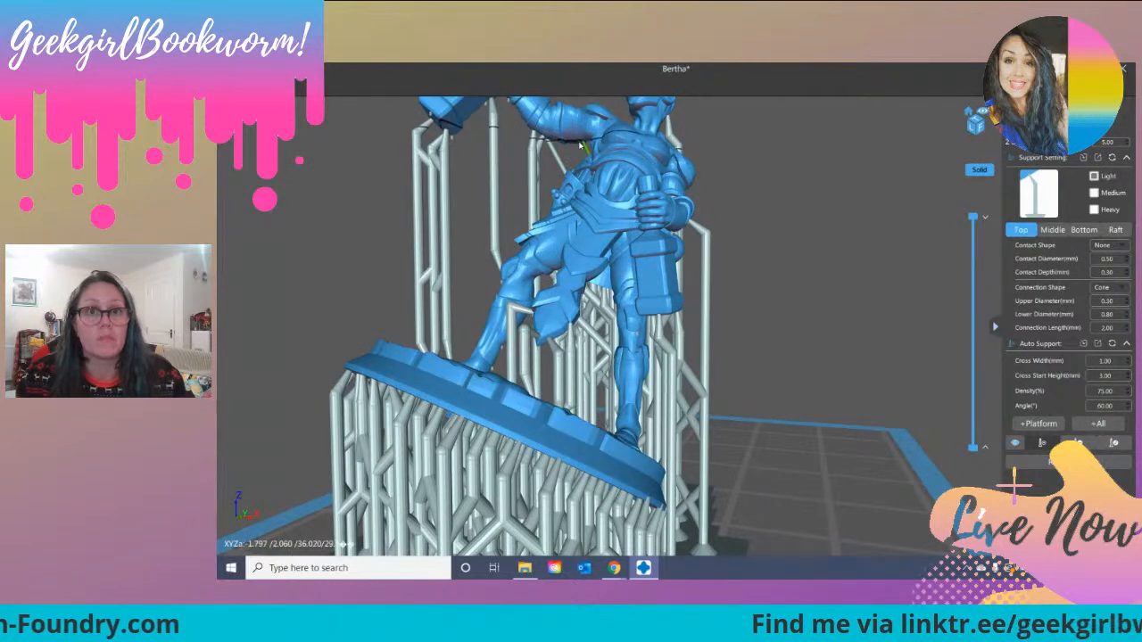
click(583, 145)
mouse_move(747, 161)
right_down()
mouse_move(739, 168)
mouse_move(757, 169)
right_up()
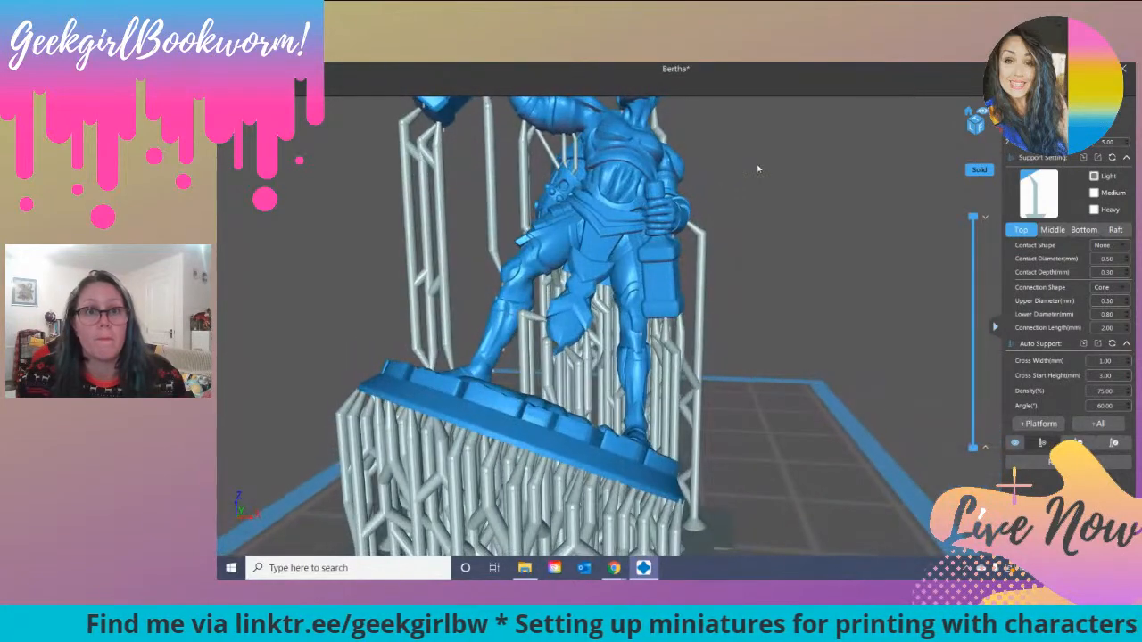
Step: Step the layer preview through the model's height and examine the supported miniature from several sides for unsupported areas
right_drag(793, 226, 841, 264)
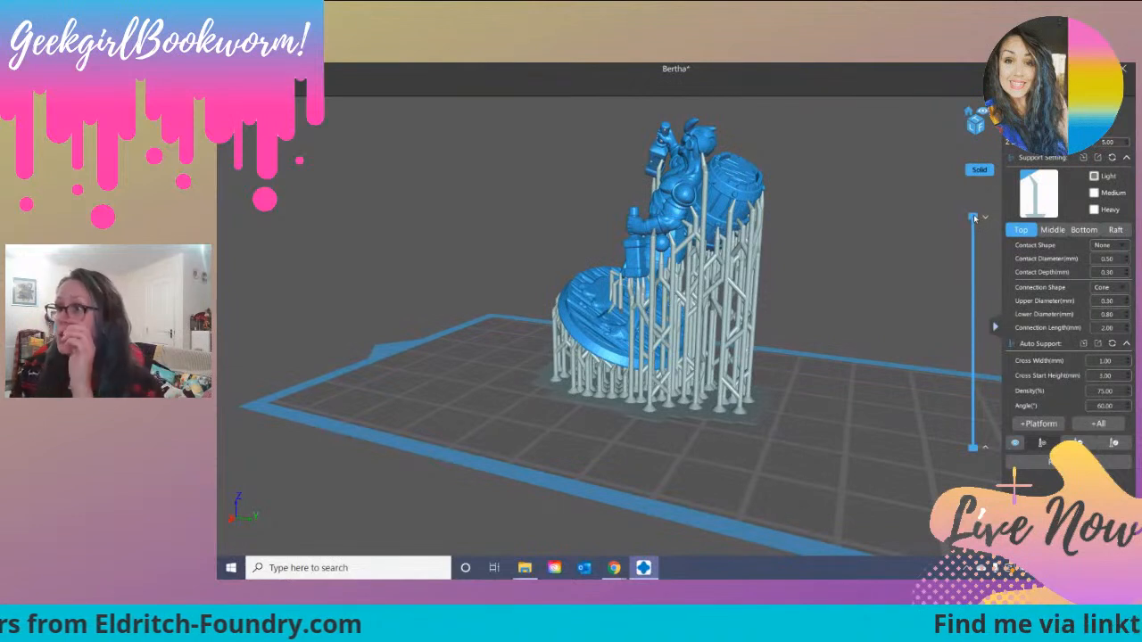
drag(974, 218, 978, 382)
right_drag(600, 431, 614, 435)
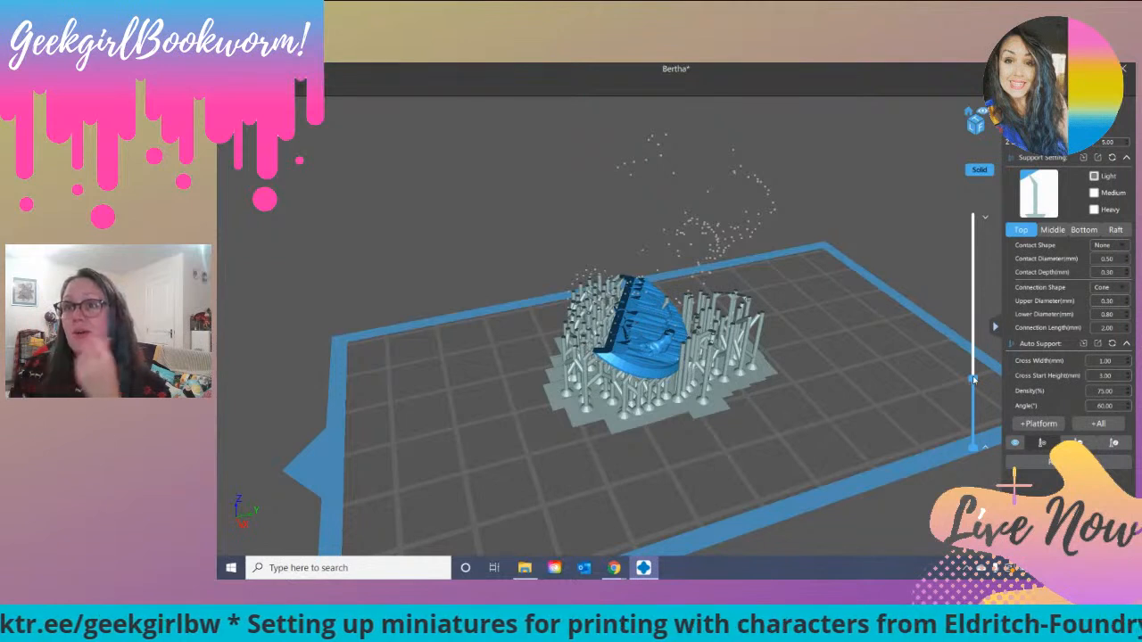
drag(973, 380, 986, 288)
right_drag(598, 433, 752, 422)
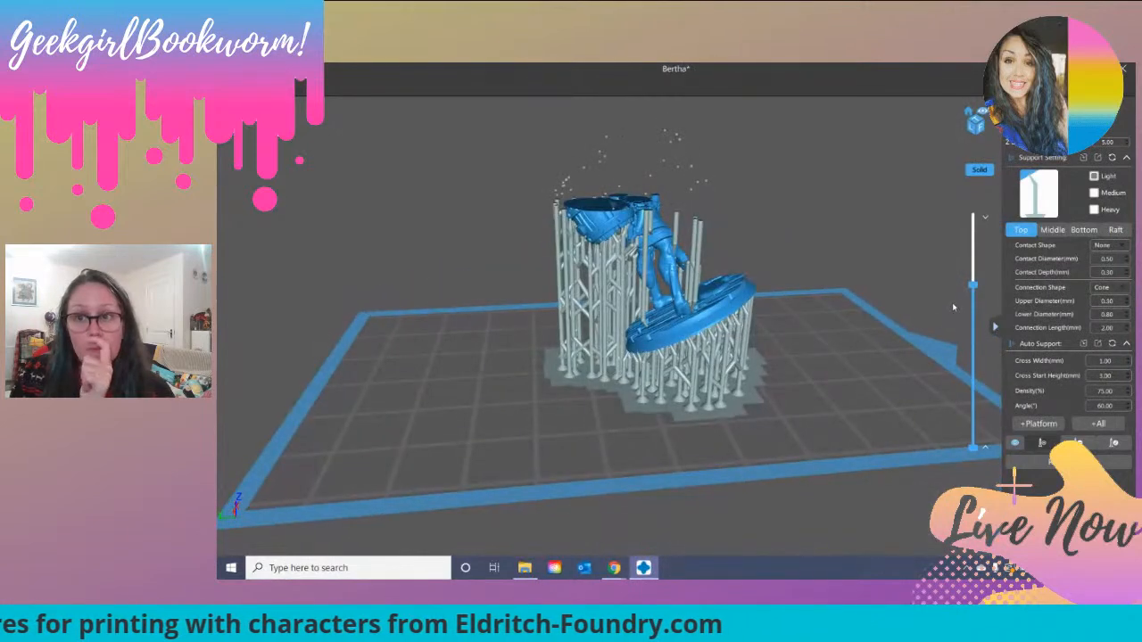
drag(976, 288, 996, 200)
right_drag(815, 250, 782, 234)
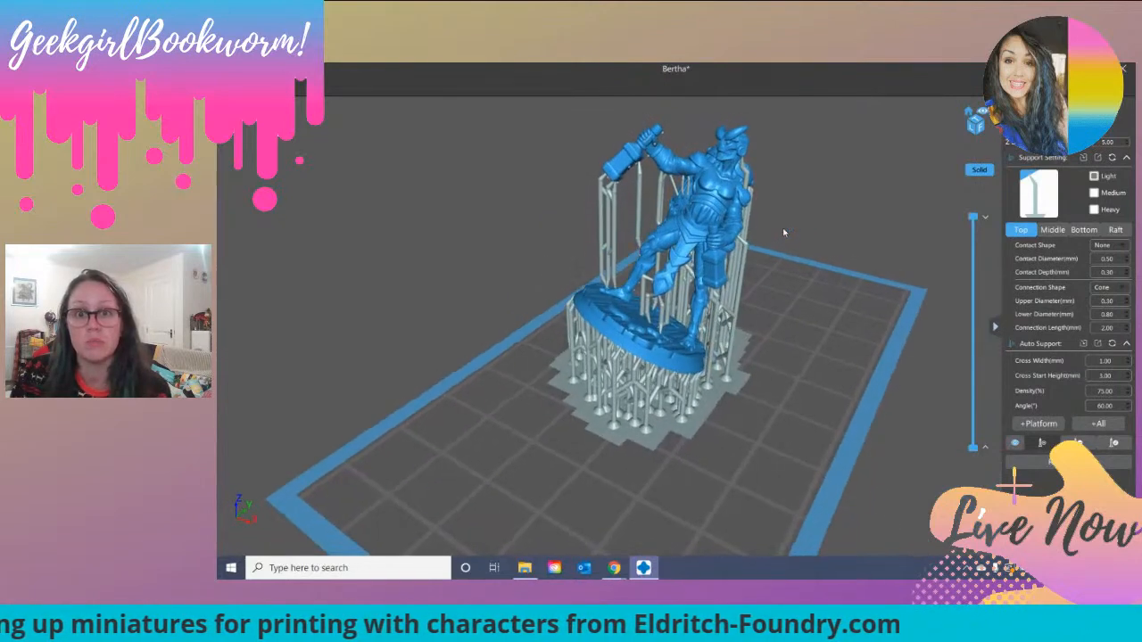
Step: Edit the existing supports around the pointed lower end of the loincloth, adjusting where their tips meet the model
click(1115, 445)
right_drag(663, 469, 702, 421)
right_drag(625, 349, 702, 347)
scroll(701, 347, up, 3)
scroll(701, 347, up, 2)
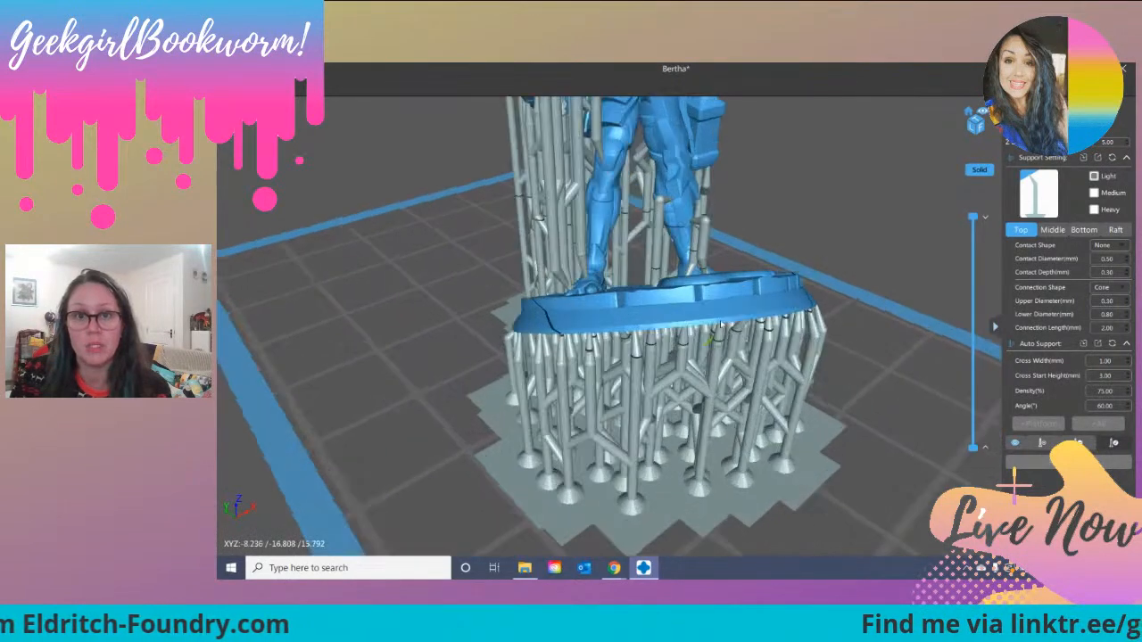
click(705, 241)
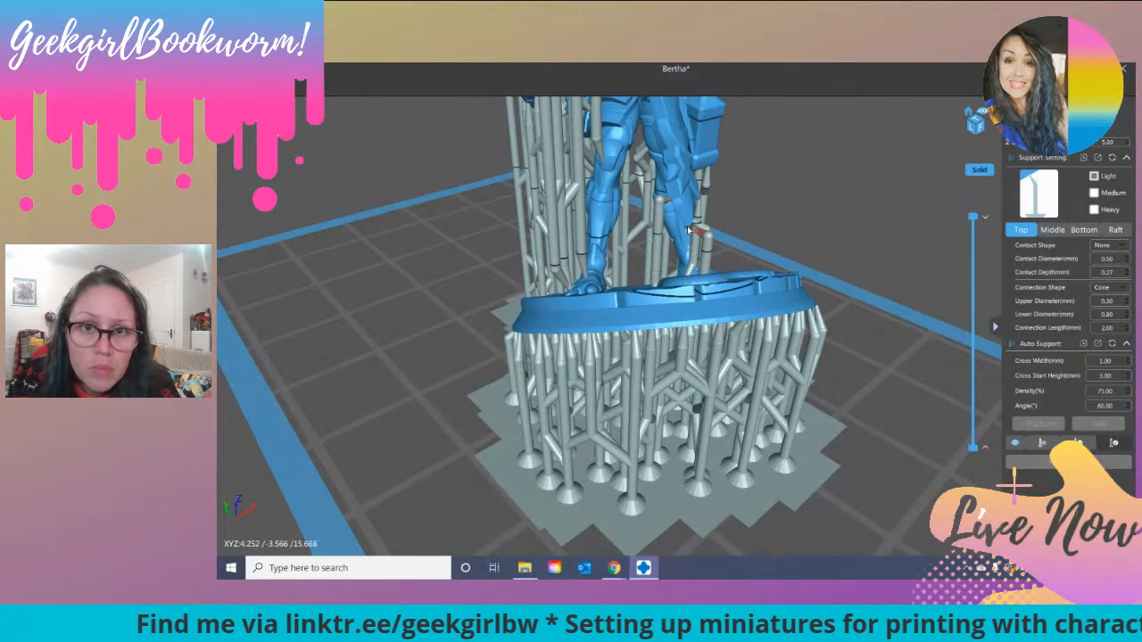
right_drag(762, 222, 646, 254)
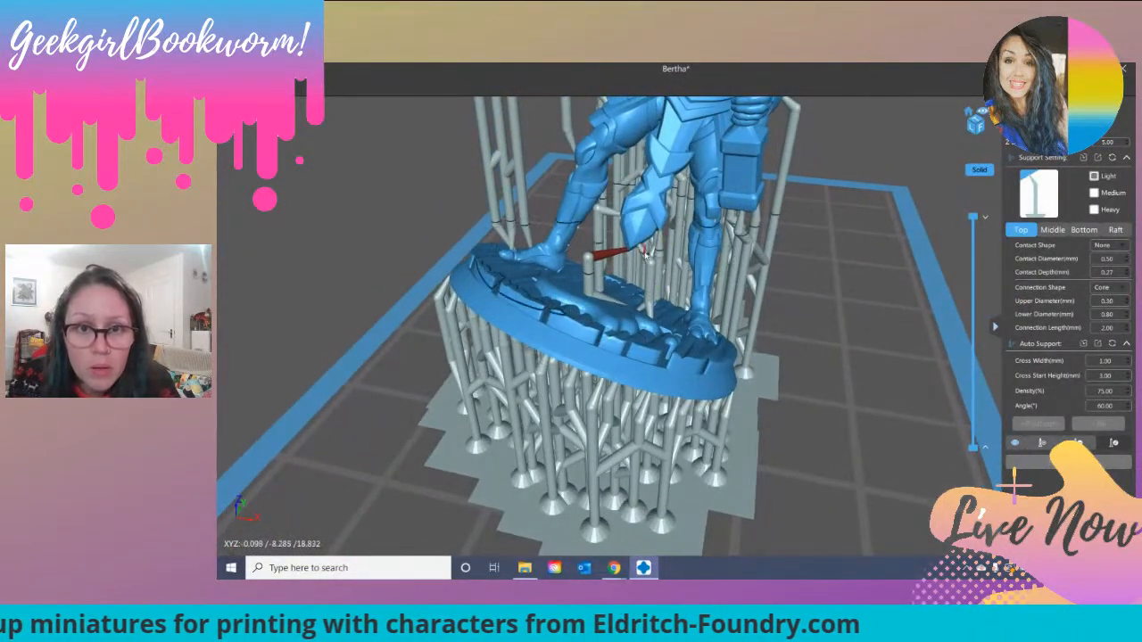
click(638, 248)
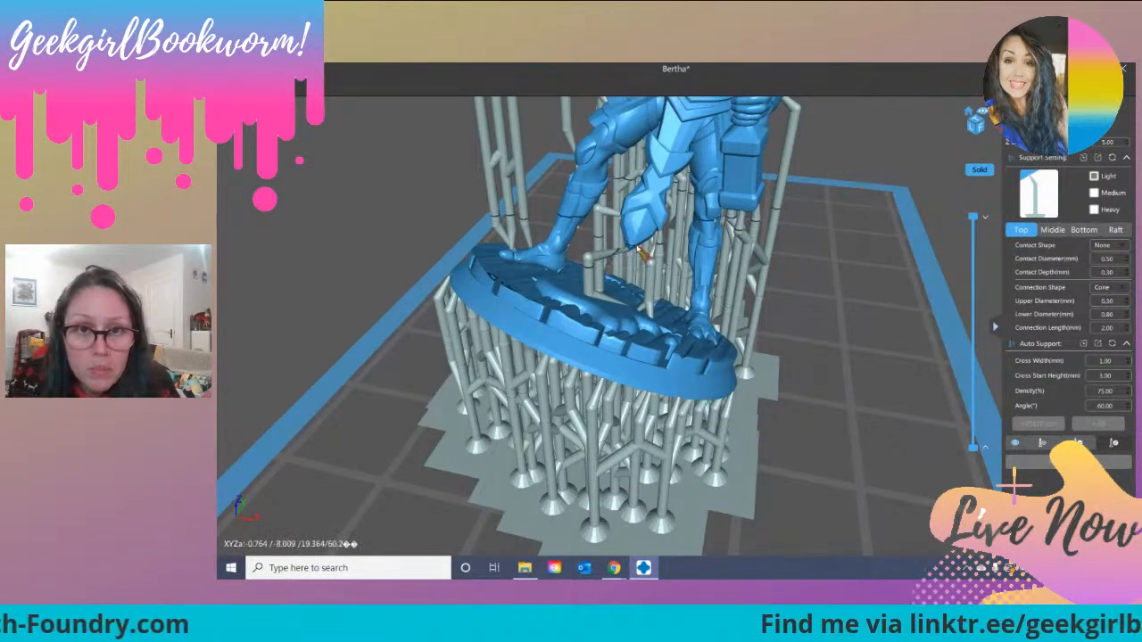
Step: Reposition the pillars of the loincloth supports standing on the miniature's base
right_drag(675, 246, 733, 234)
click(624, 228)
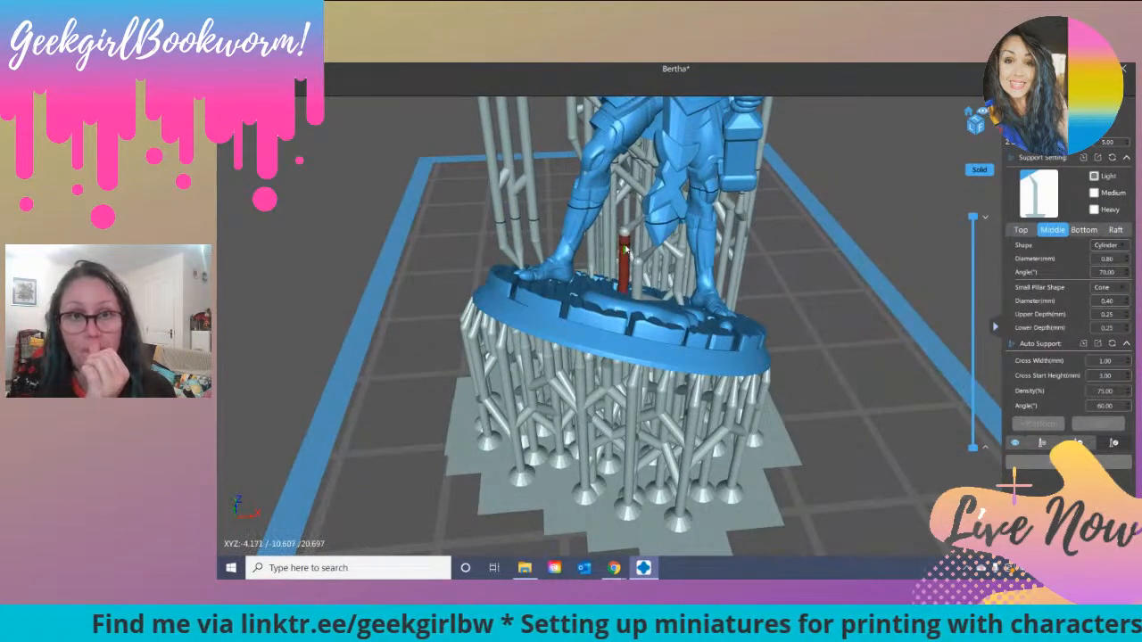
right_drag(642, 328, 649, 312)
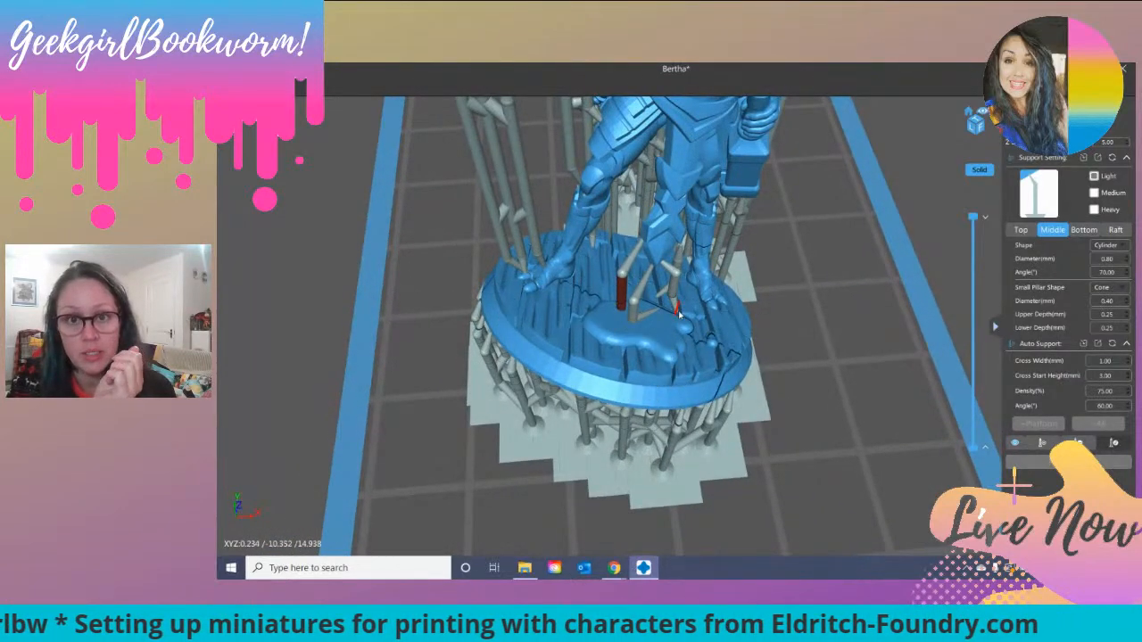
right_drag(613, 329, 596, 284)
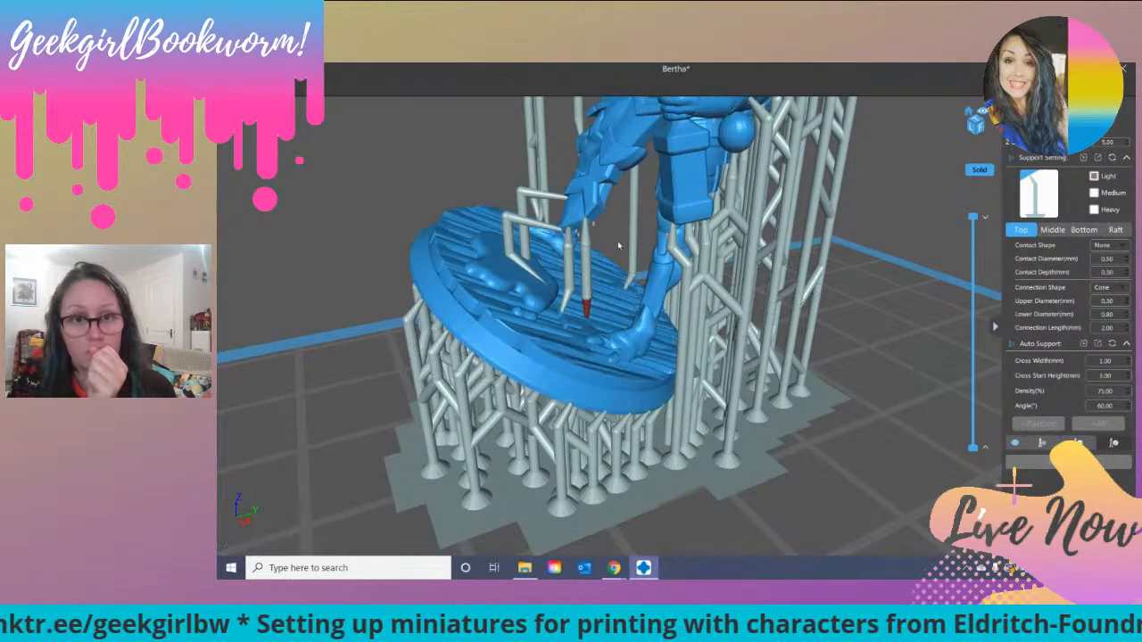
right_drag(474, 333, 588, 152)
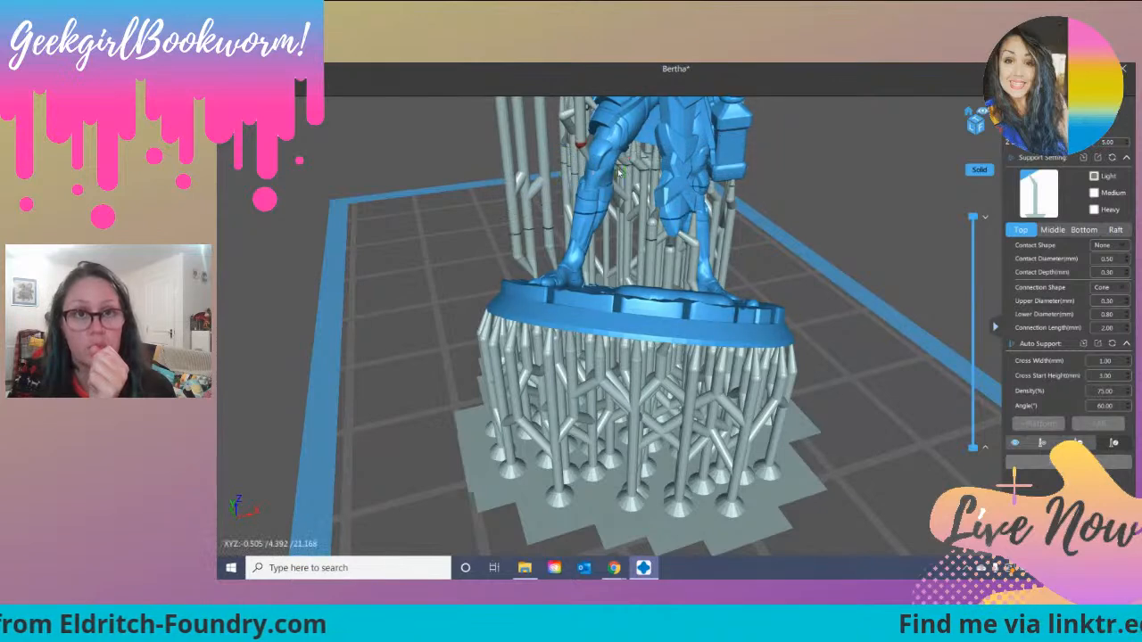
Step: Move the pillars of the raised hammer's supports outward past the miniature's base so that they stand on the build plate
scroll(629, 157, down, 3)
right_drag(800, 139, 789, 165)
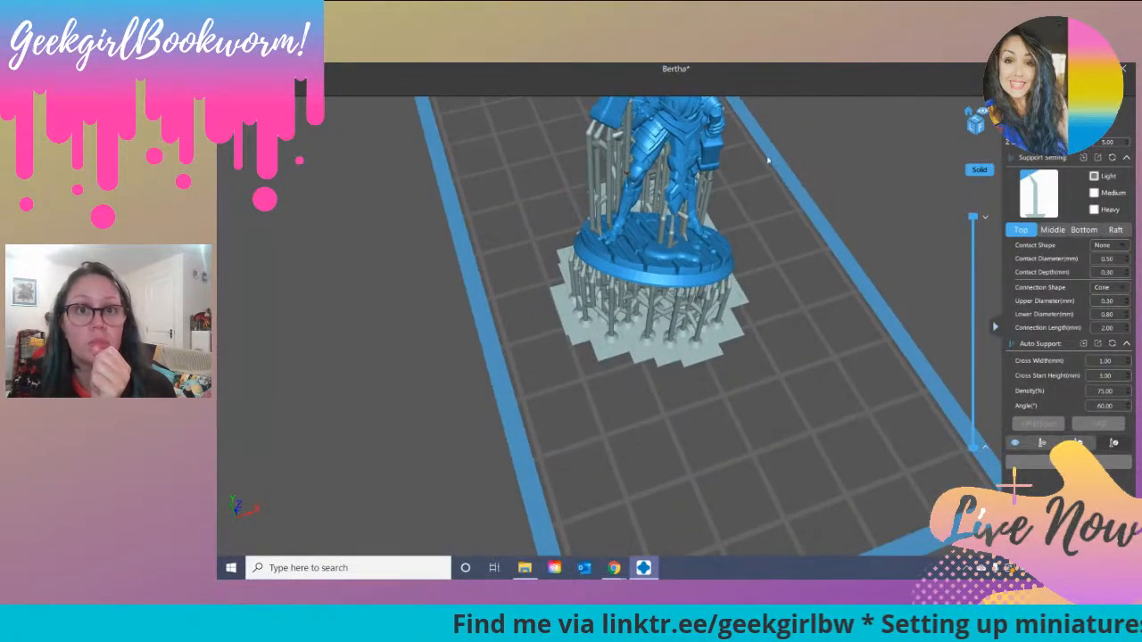
click(628, 150)
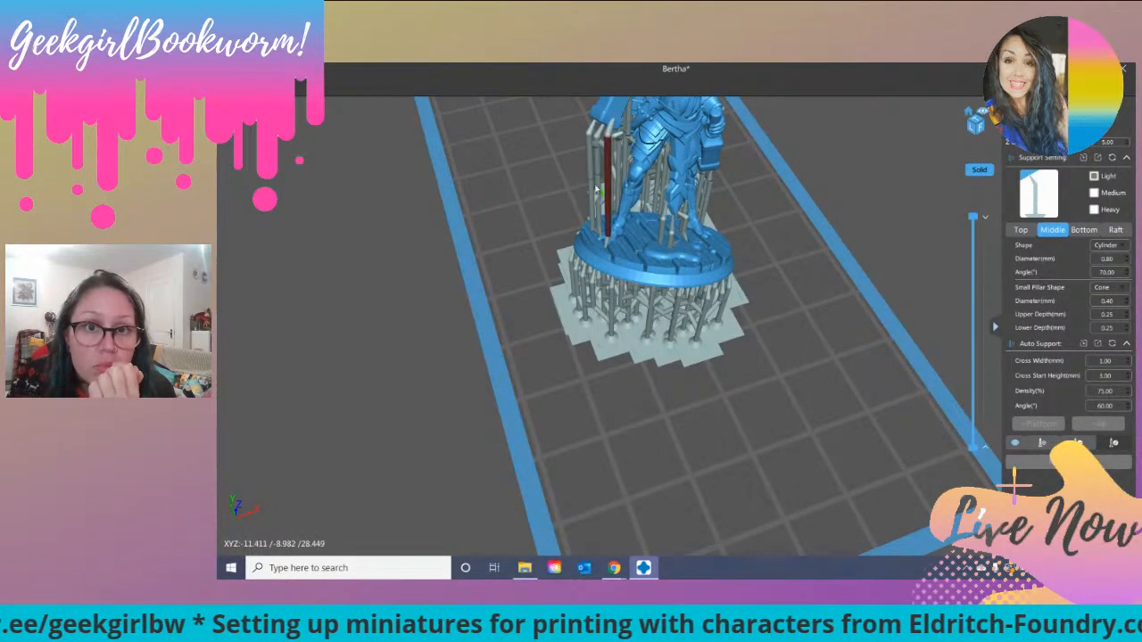
drag(572, 193, 565, 197)
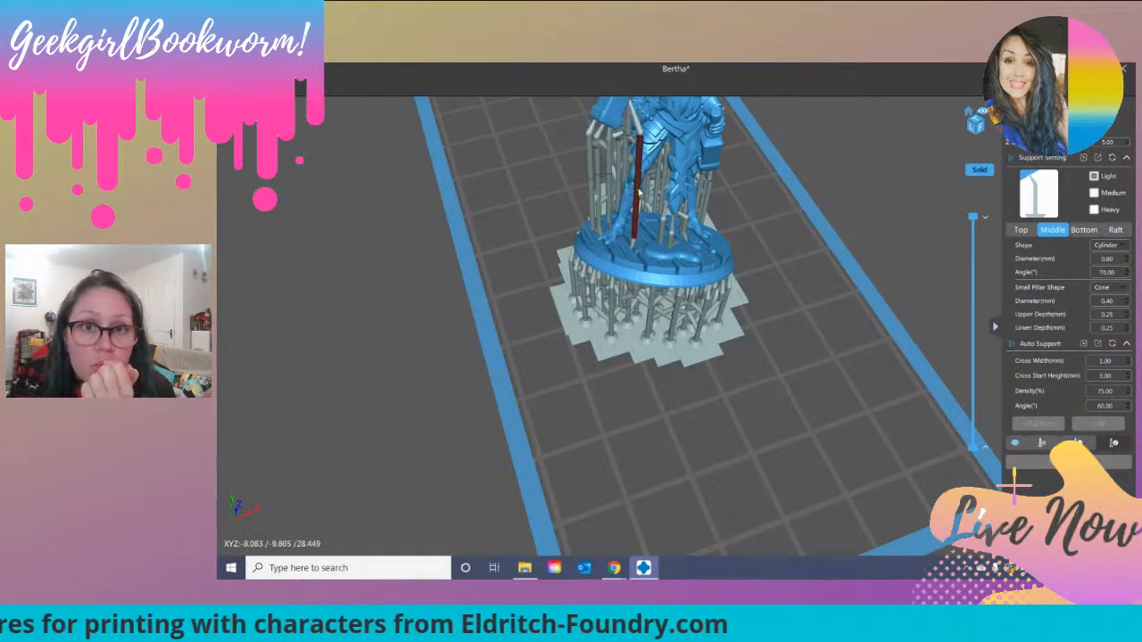
right_drag(540, 247, 586, 174)
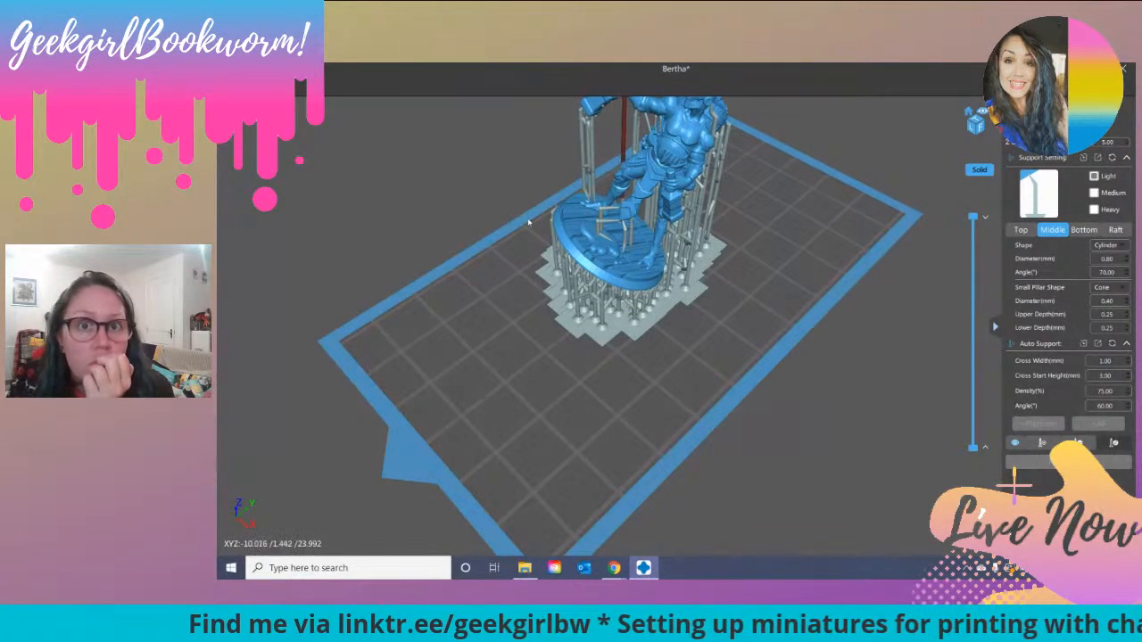
right_drag(549, 261, 623, 234)
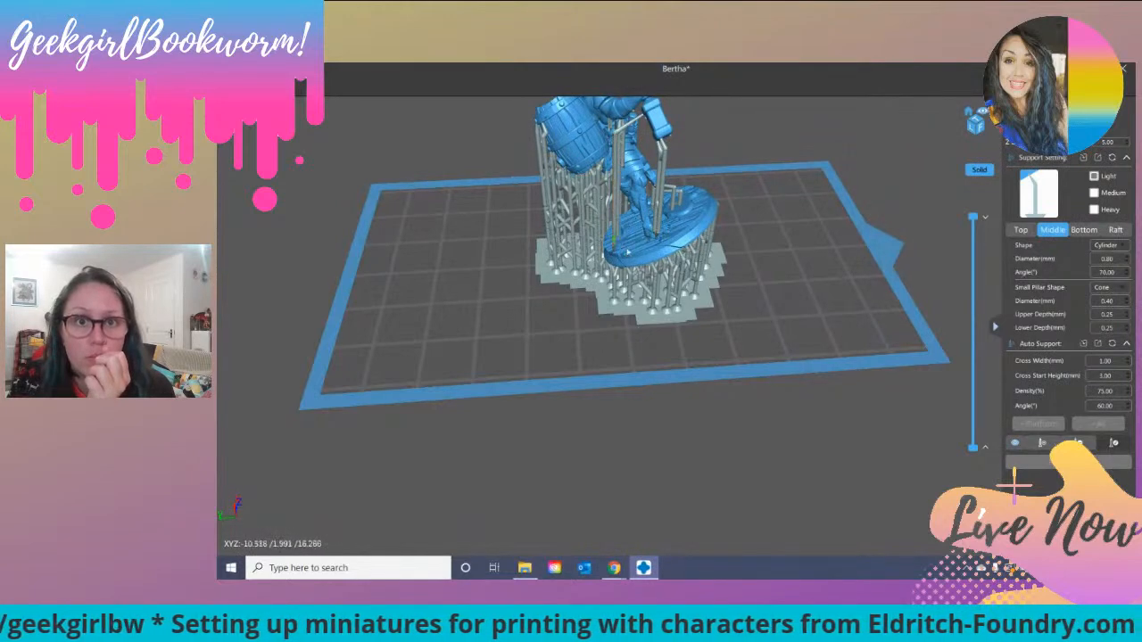
click(629, 255)
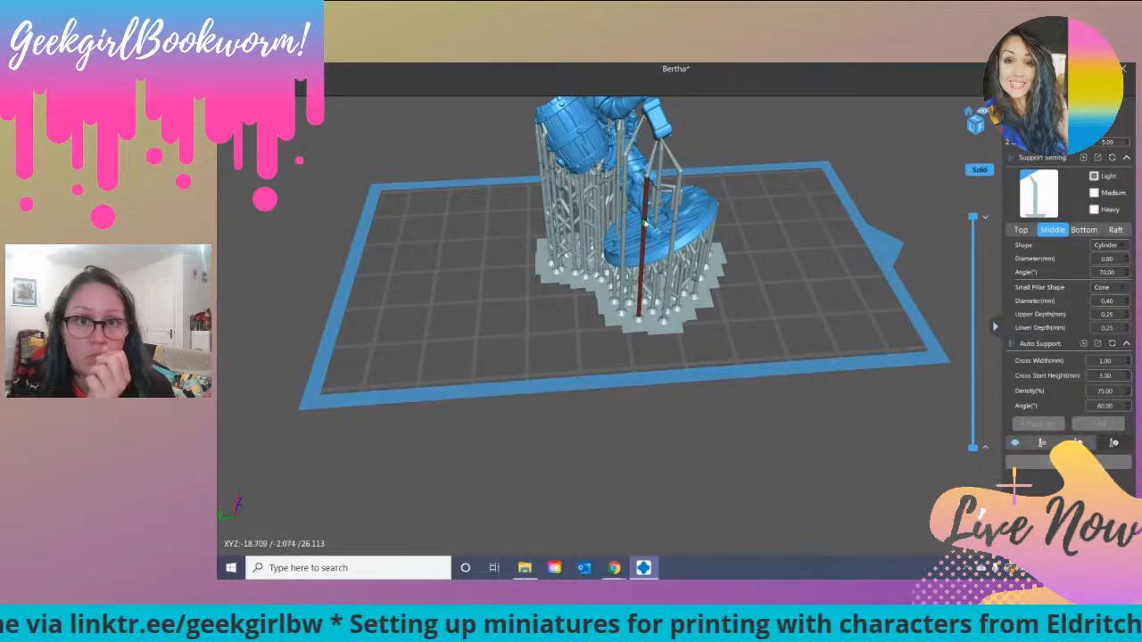
right_drag(579, 266, 624, 231)
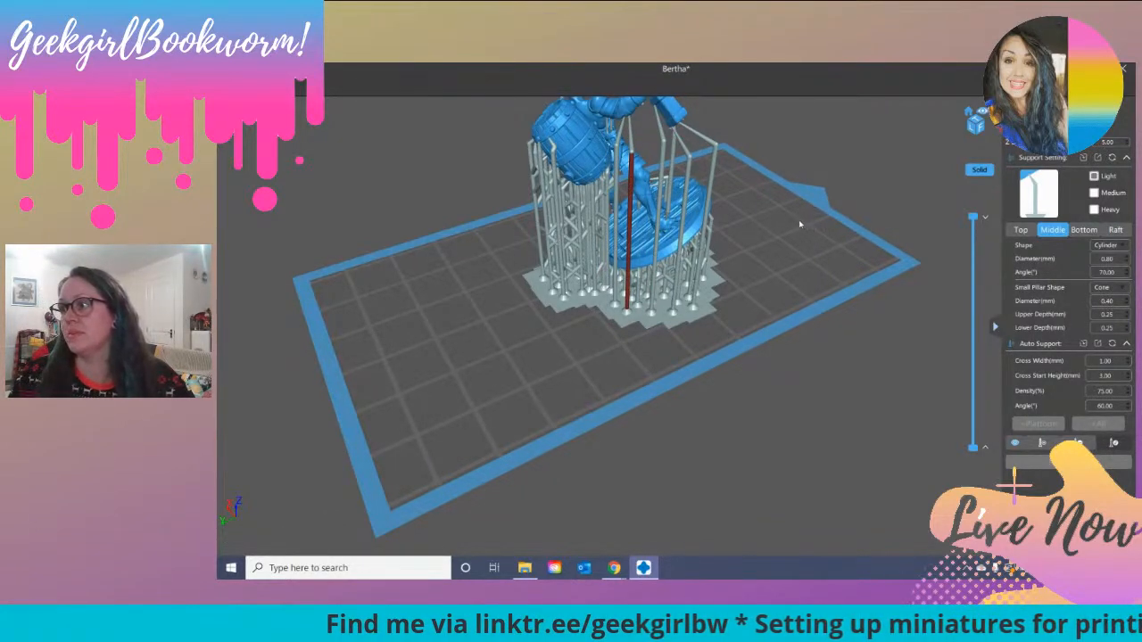
drag(764, 204, 671, 201)
drag(665, 204, 671, 231)
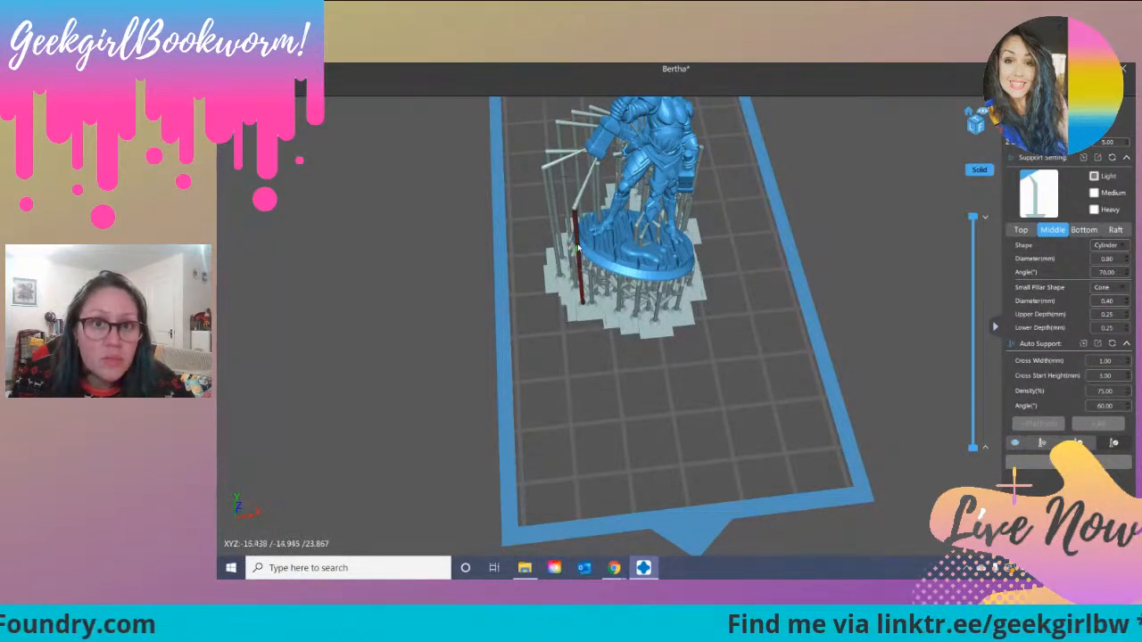
drag(740, 179, 615, 232)
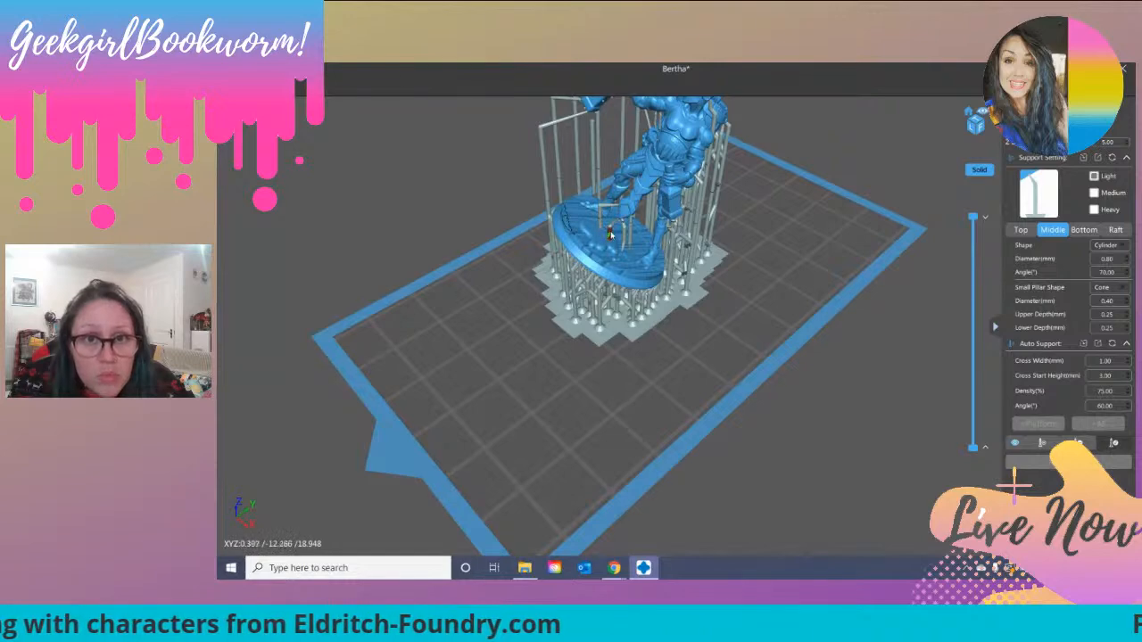
right_drag(803, 165, 482, 157)
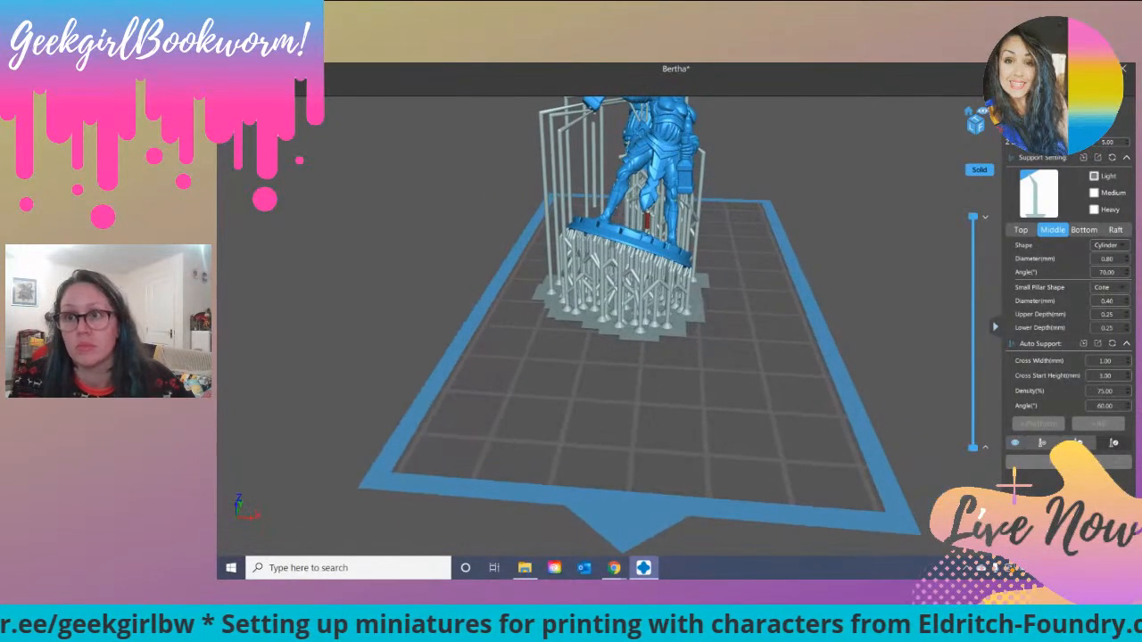
Step: Leave support editing and slice the supported Booze-bot 3000 miniature
click(1025, 115)
scroll(824, 213, down, 3)
scroll(824, 213, down, 2)
right_drag(831, 191, 758, 177)
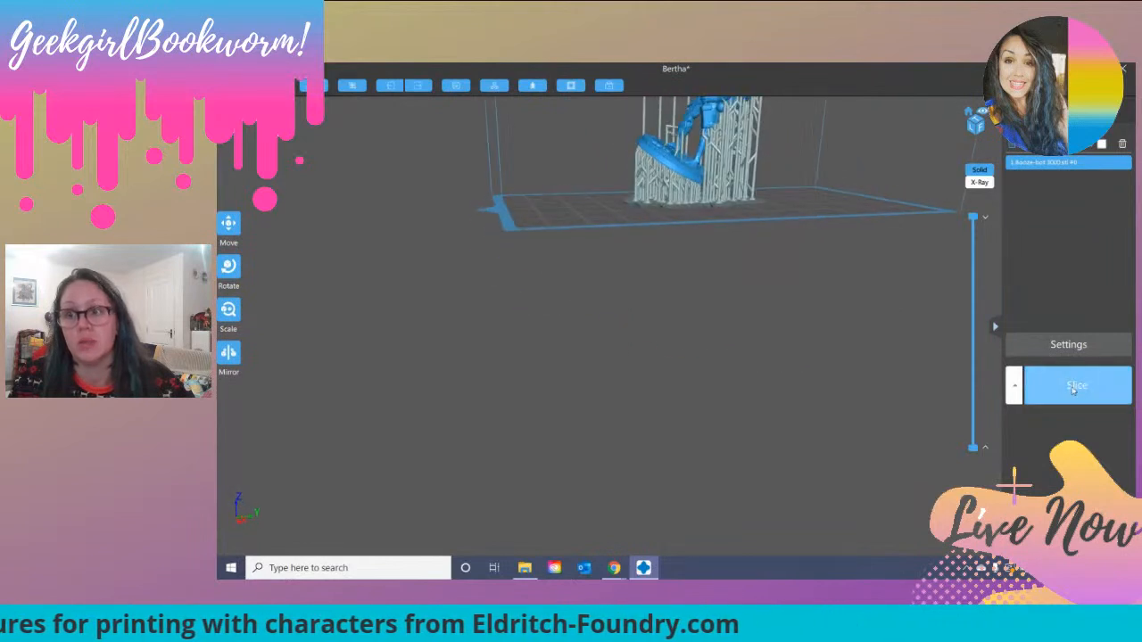
click(1068, 385)
right_drag(744, 350, 744, 353)
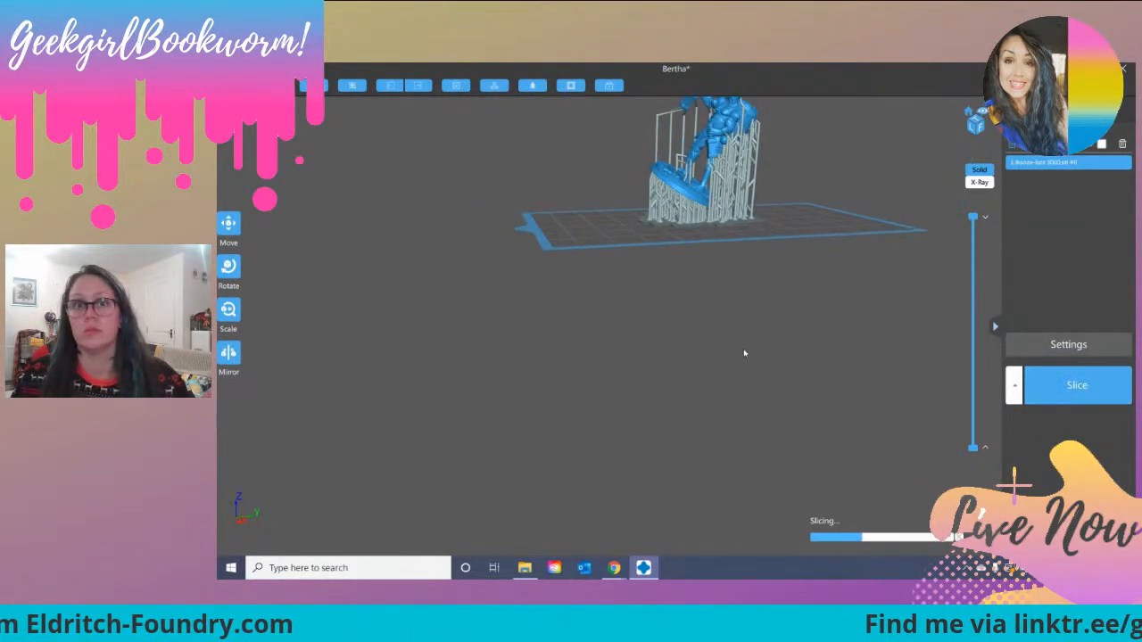
right_drag(793, 263, 711, 401)
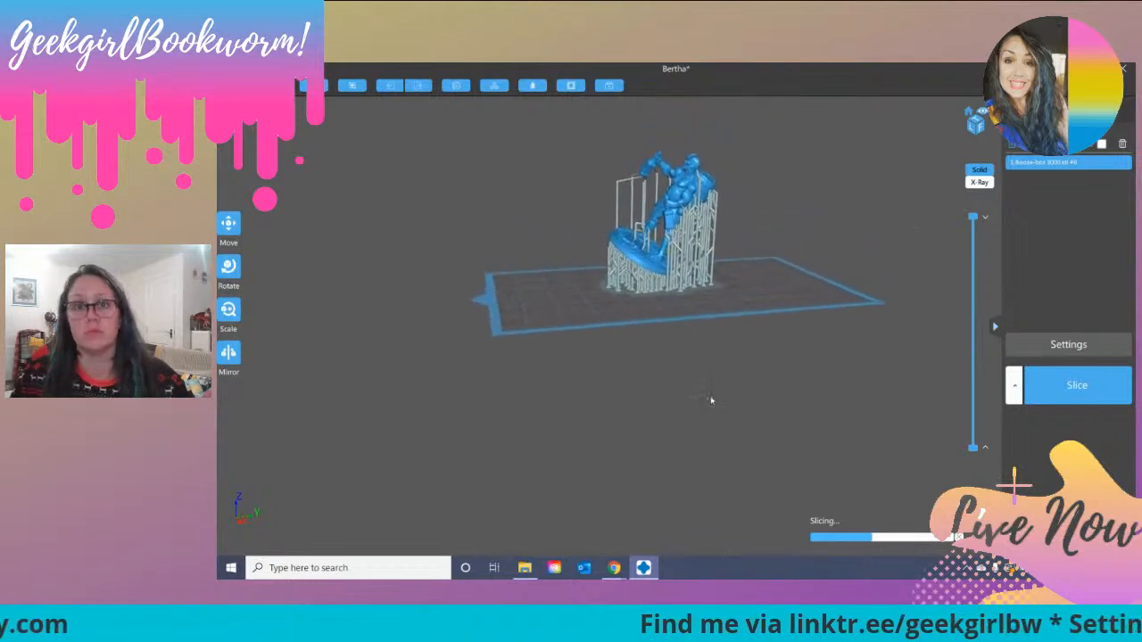
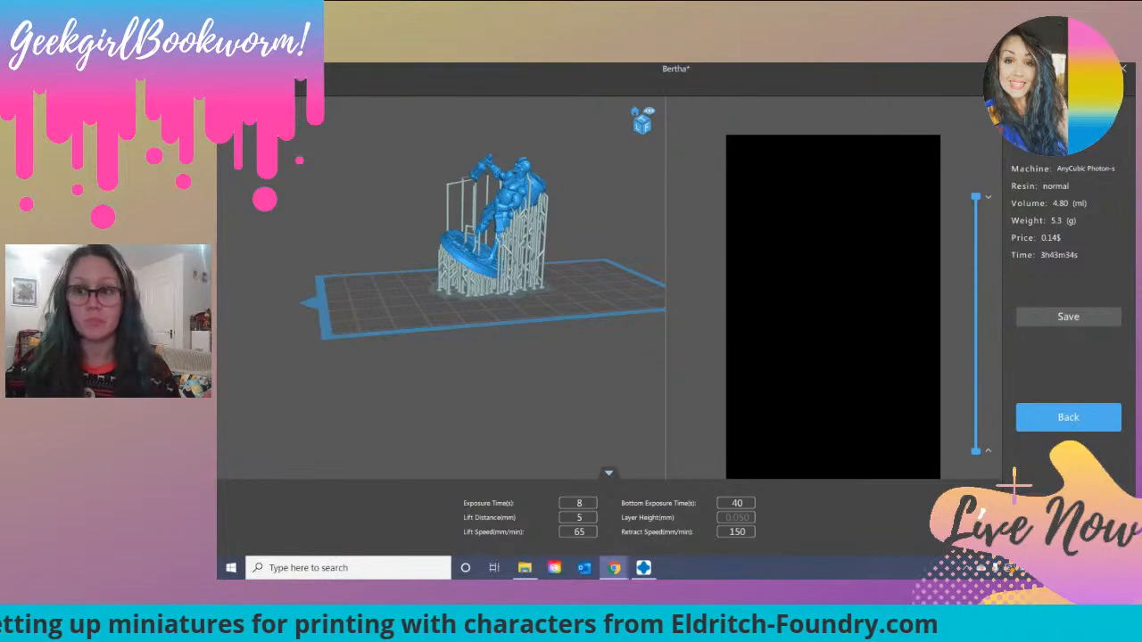
Step: Save the sliced Booze-bot miniature as the print file Booze-bot_3000.photons in the Eldritch Foundry folder
click(1052, 315)
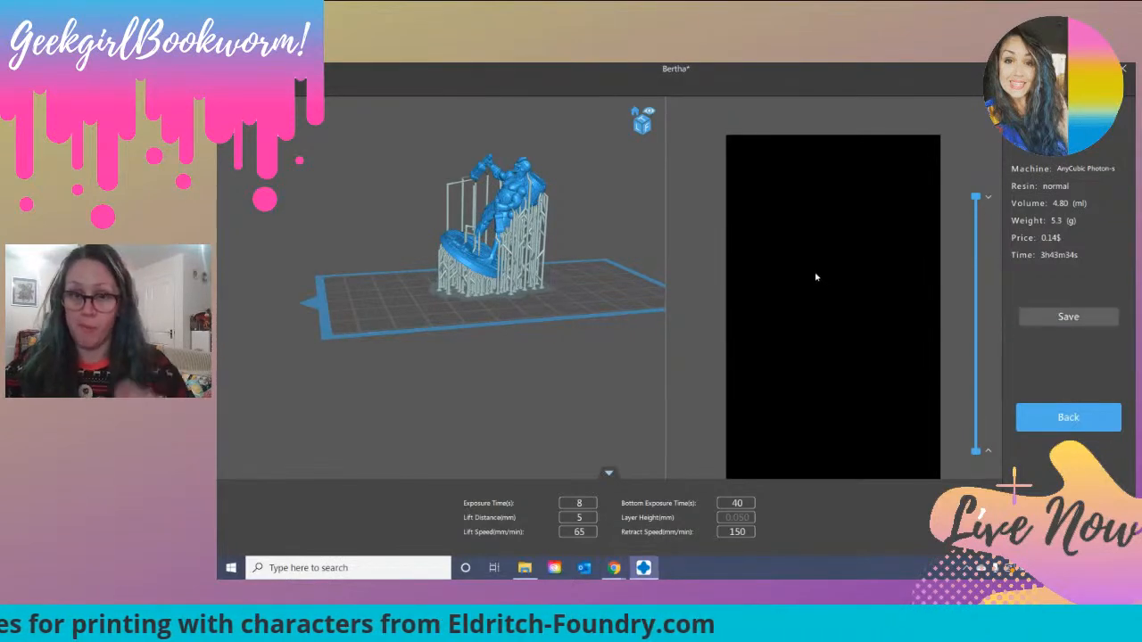
click(311, 285)
click(576, 330)
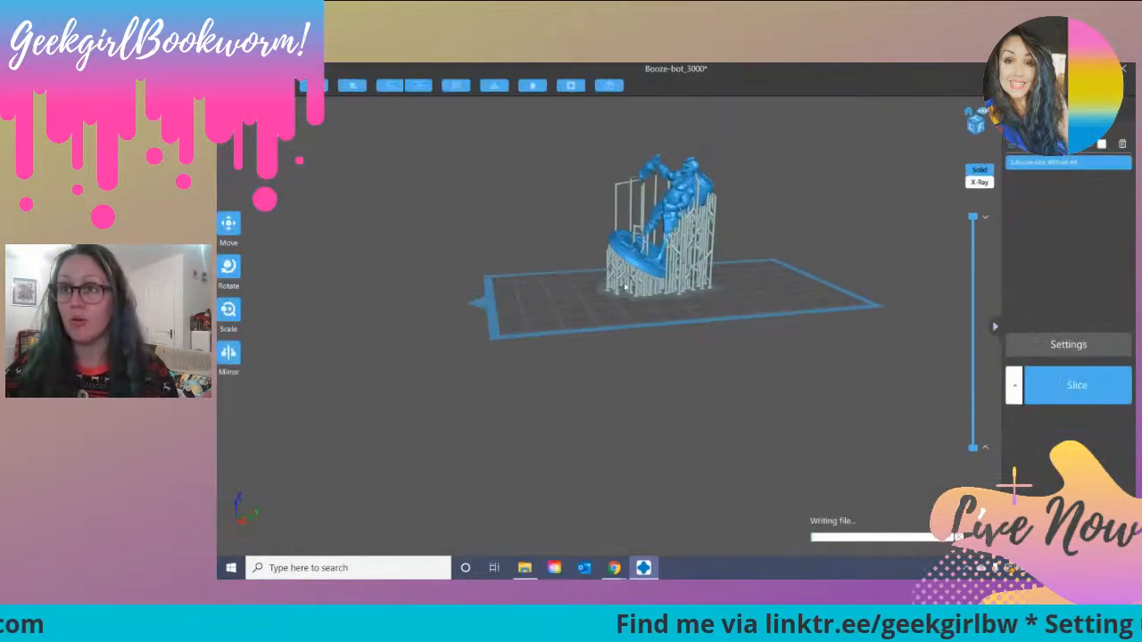
mouse_move(559, 389)
mouse_down()
mouse_move(708, 416)
mouse_move(577, 401)
mouse_up()
right_drag(578, 399, 576, 399)
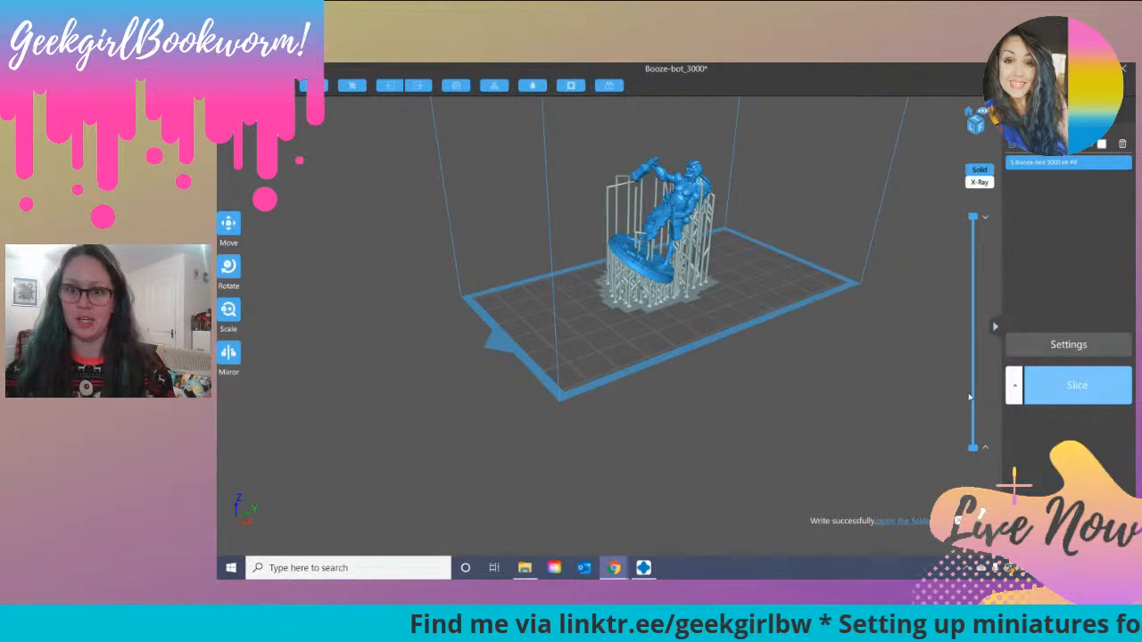
Step: Save the supported miniature as a CHITUBOX project (*.chitubox) named Booze-bot_3000 in the Eldritch Foundry folder
click(230, 82)
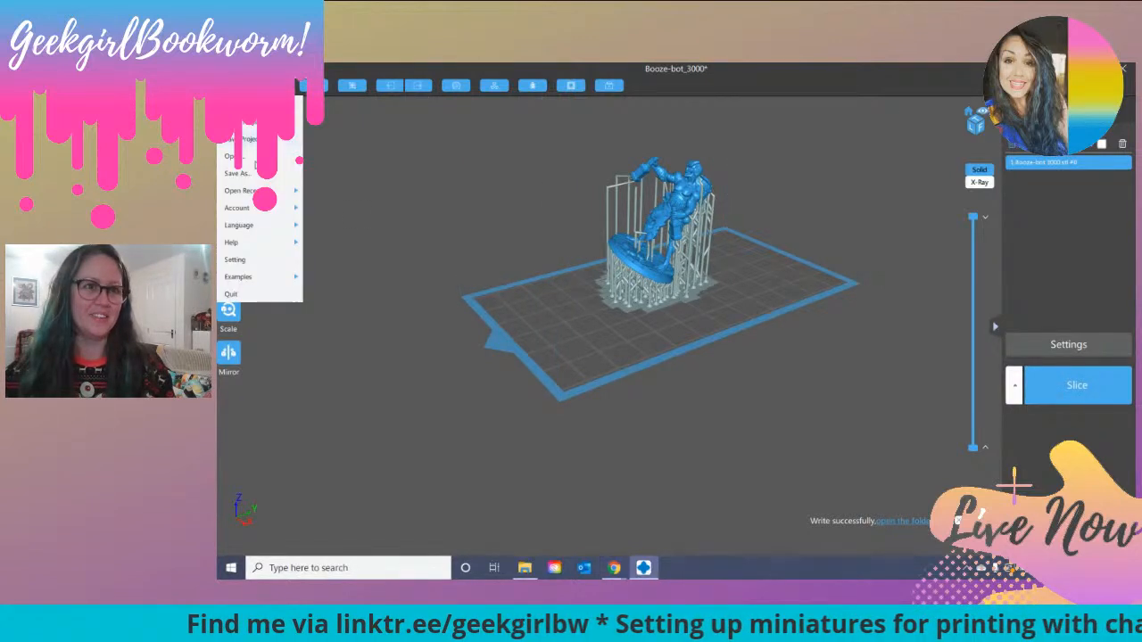
click(264, 175)
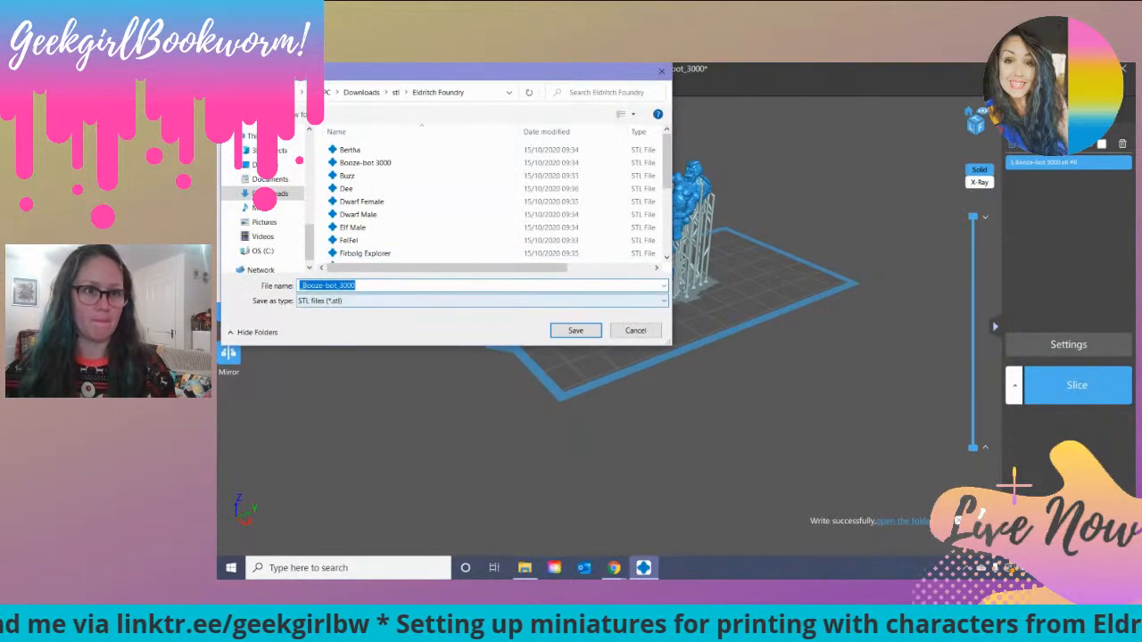
click(303, 286)
key(BackSpace)
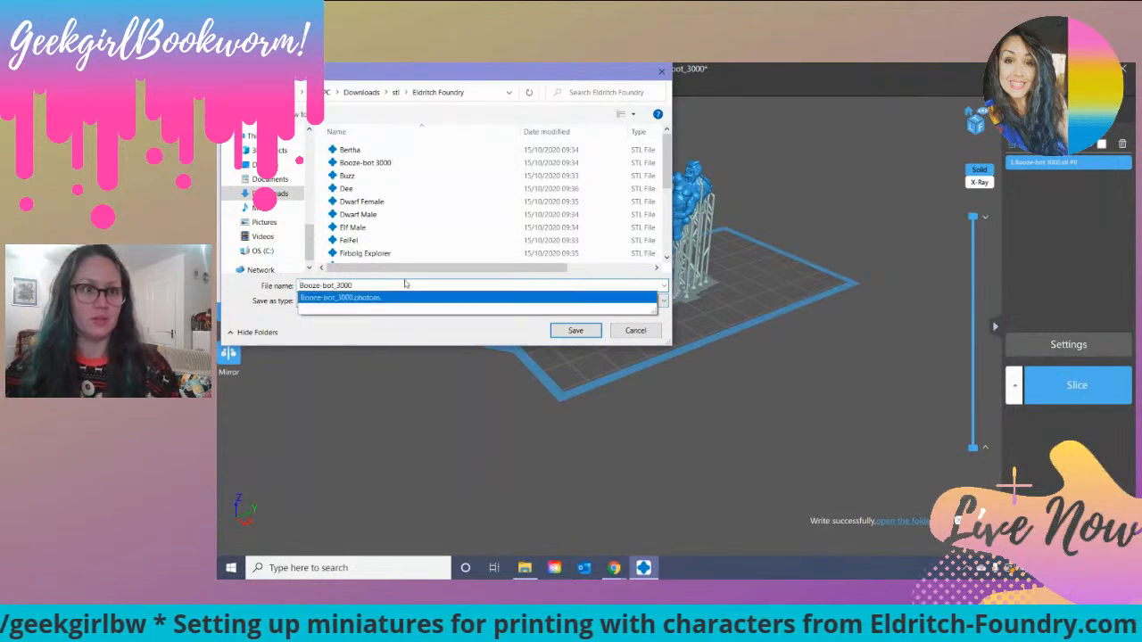
click(353, 326)
click(348, 303)
click(361, 333)
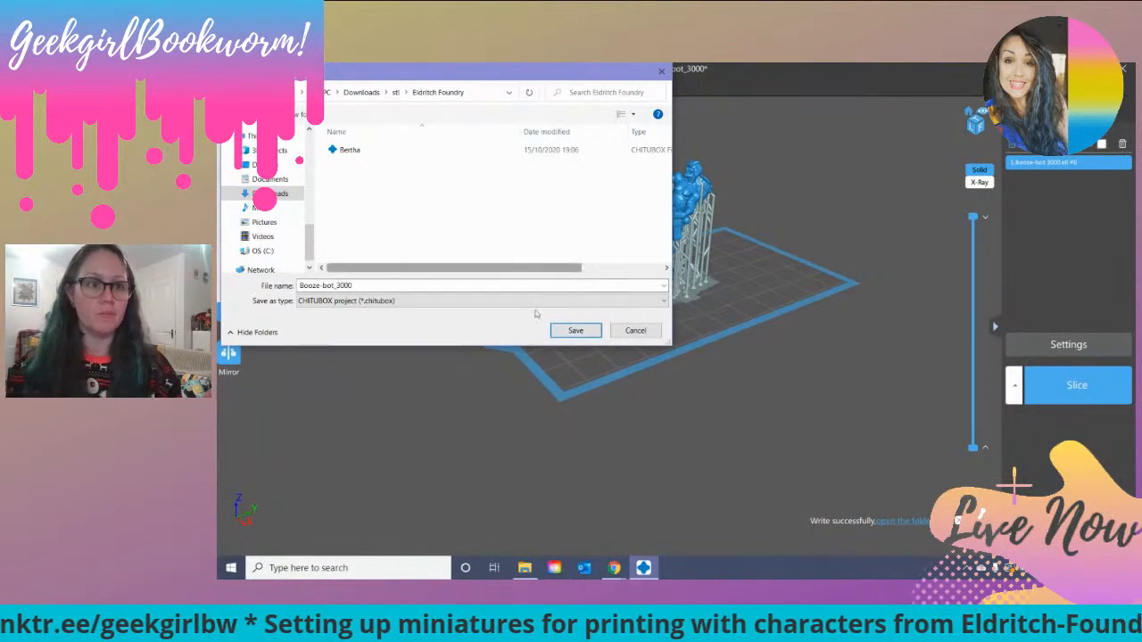
click(562, 331)
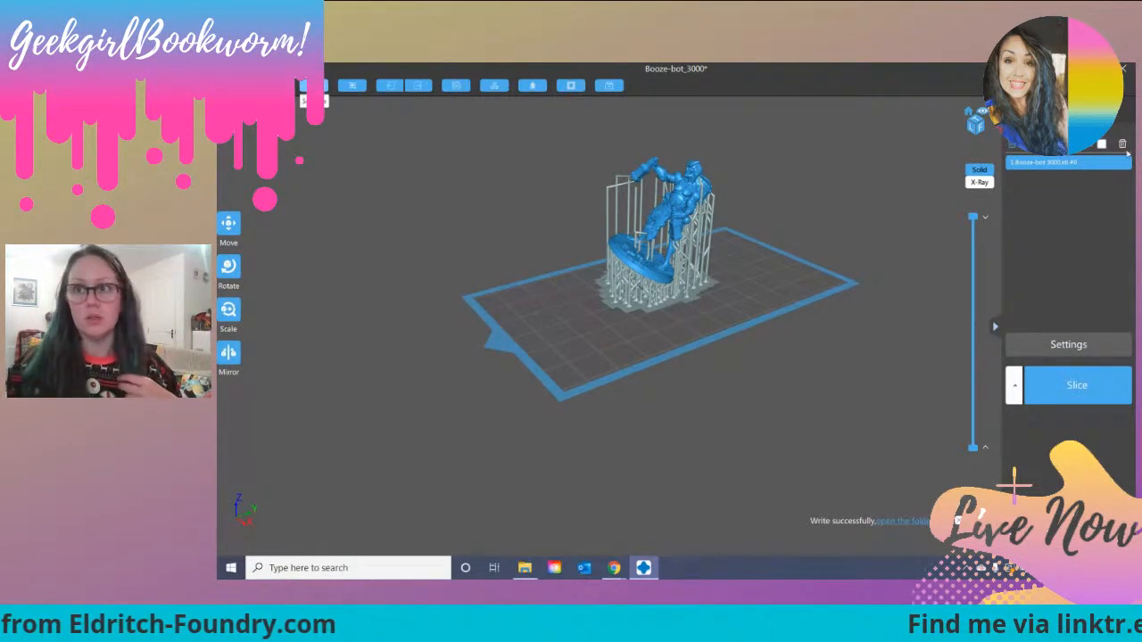
Step: Delete the Booze-bot miniature from the build plate and load the Raging Annie STL file
click(1123, 143)
click(275, 85)
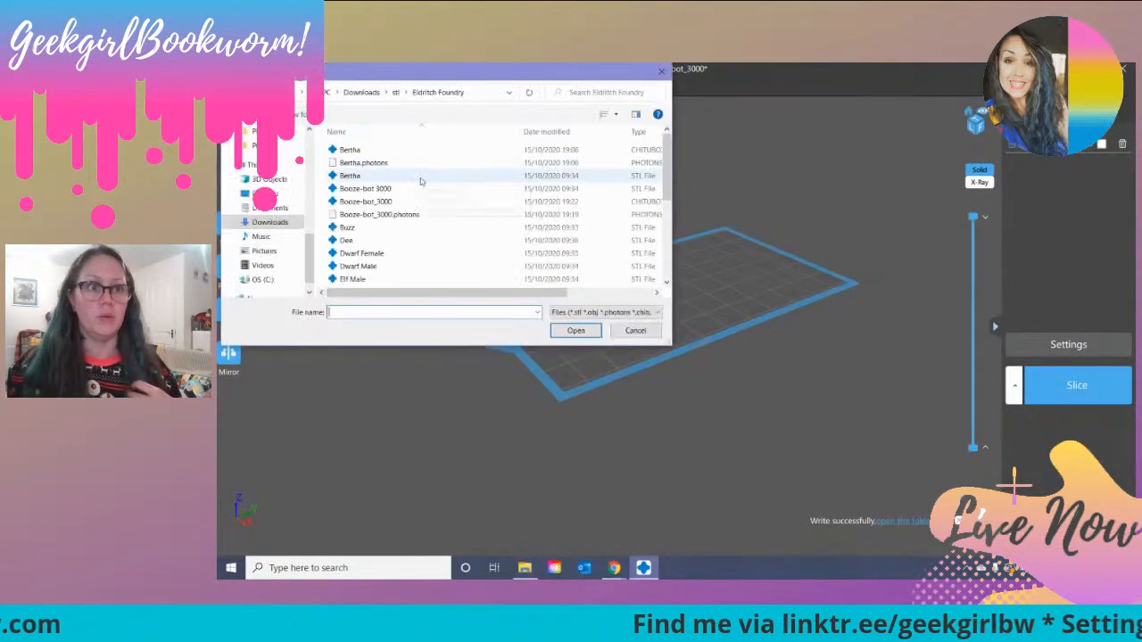
click(394, 230)
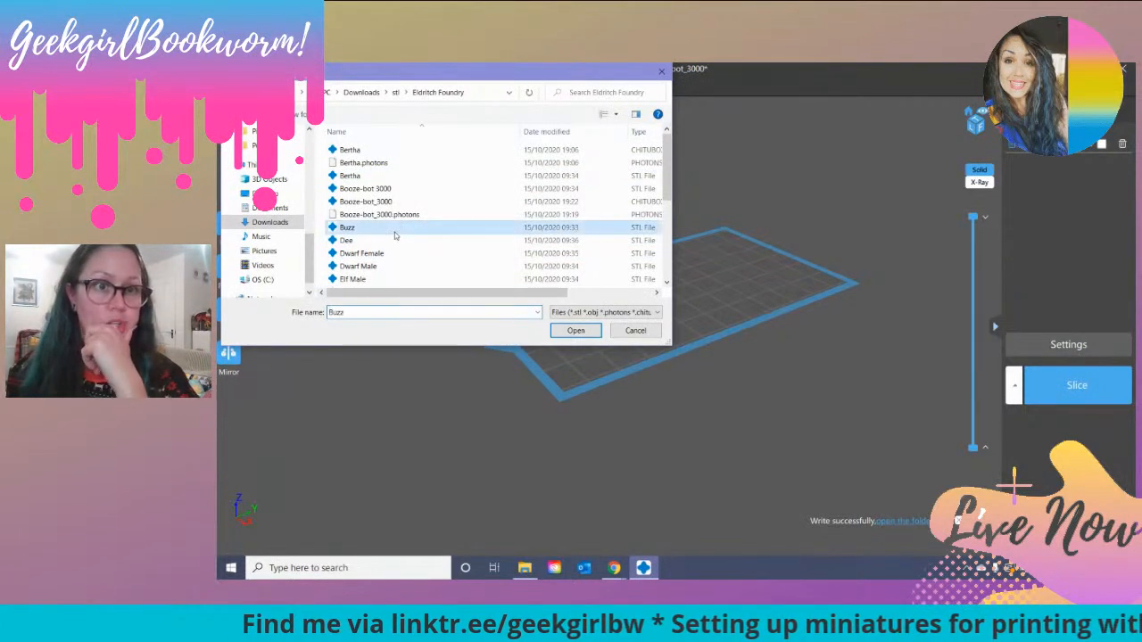
scroll(440, 265, down, 2)
scroll(443, 267, down, 1)
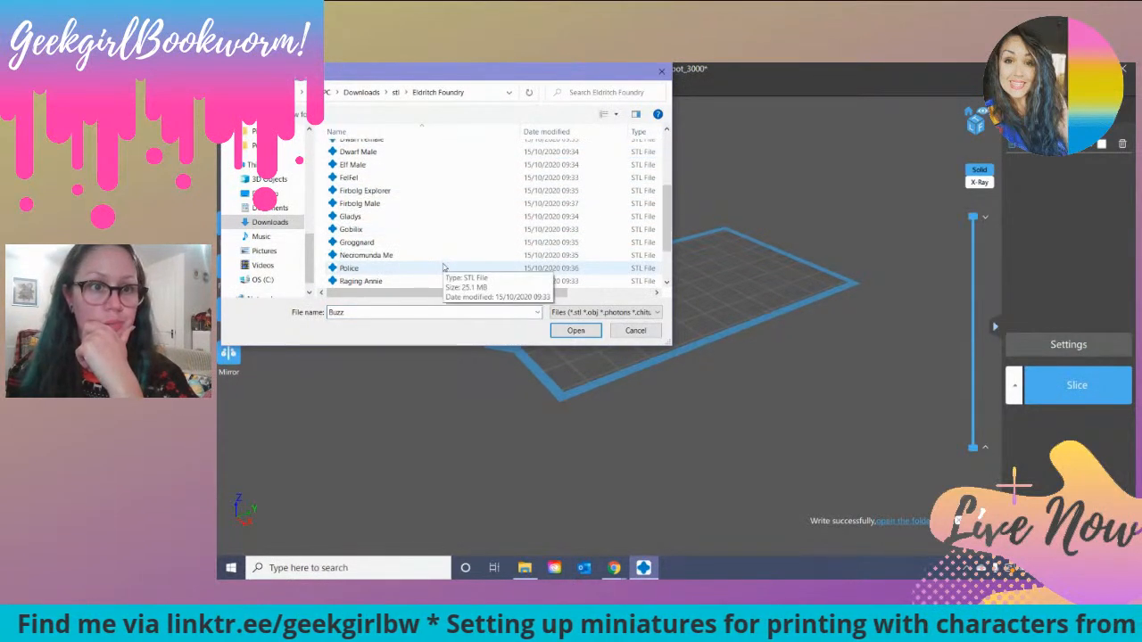
click(442, 280)
click(577, 330)
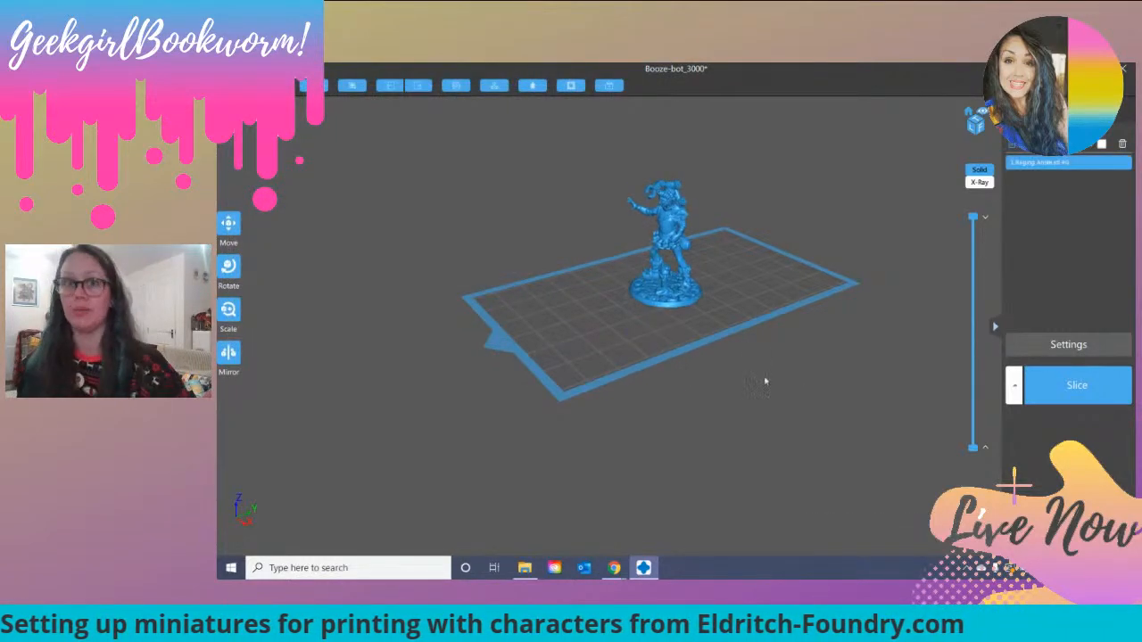
Step: Tilt the Raging Annie miniature backward so that the front of its round base lifts off the build plate
right_drag(706, 384, 725, 342)
scroll(763, 361, up, 2)
right_drag(774, 234, 515, 183)
scroll(669, 255, up, 3)
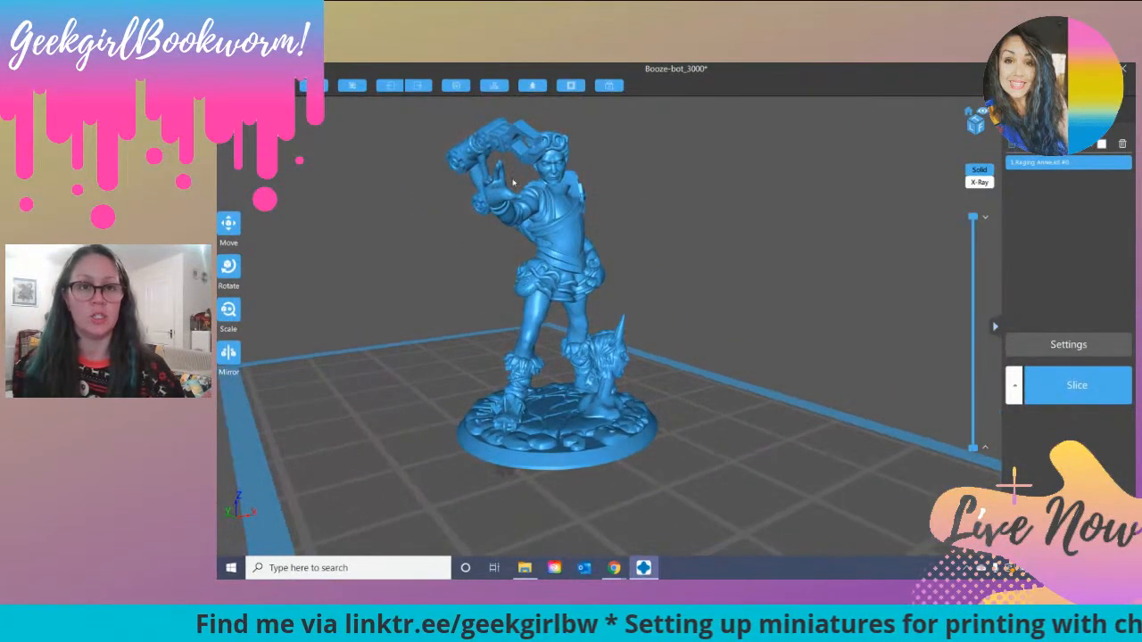
right_drag(720, 261, 665, 225)
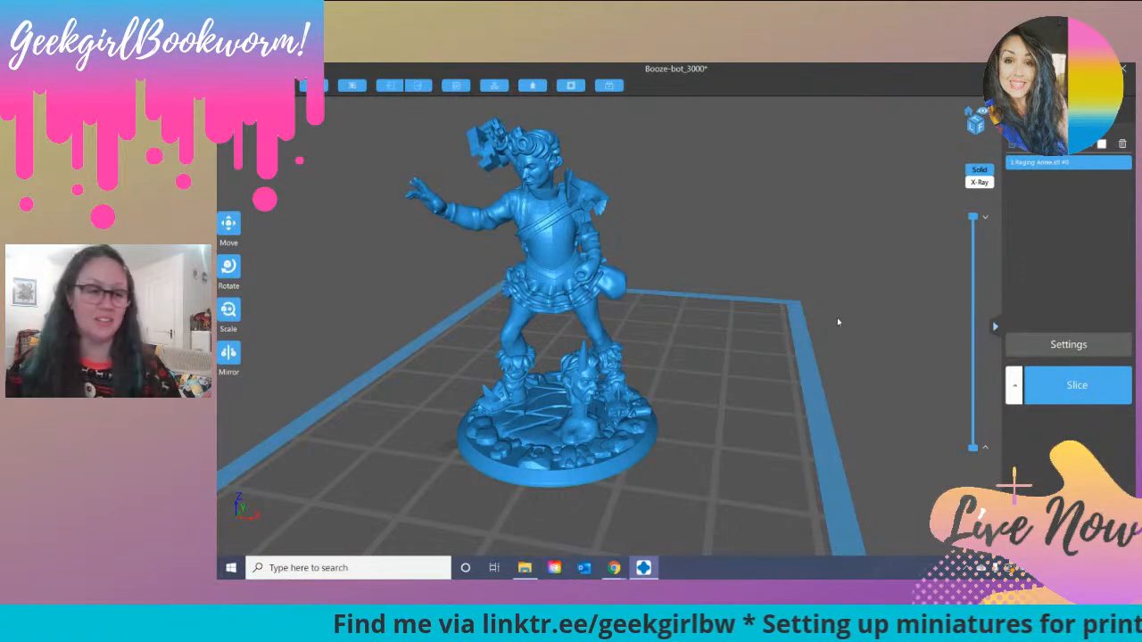
drag(767, 227, 722, 237)
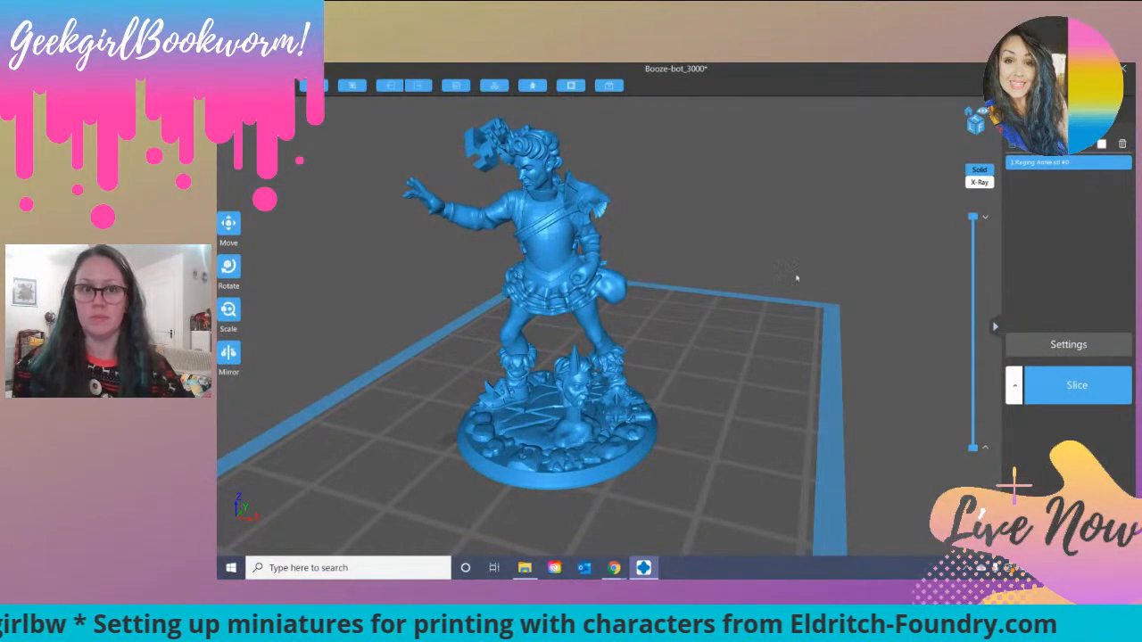
click(228, 265)
drag(604, 318, 601, 320)
click(813, 214)
click(581, 252)
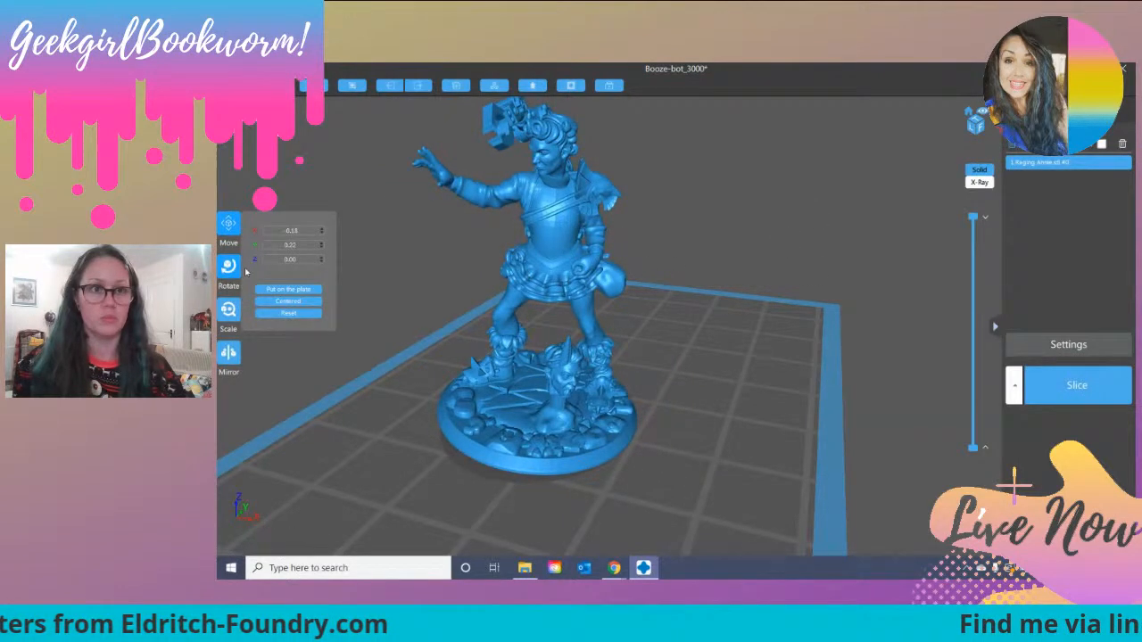
drag(572, 229, 572, 229)
drag(526, 270, 596, 288)
drag(740, 269, 664, 261)
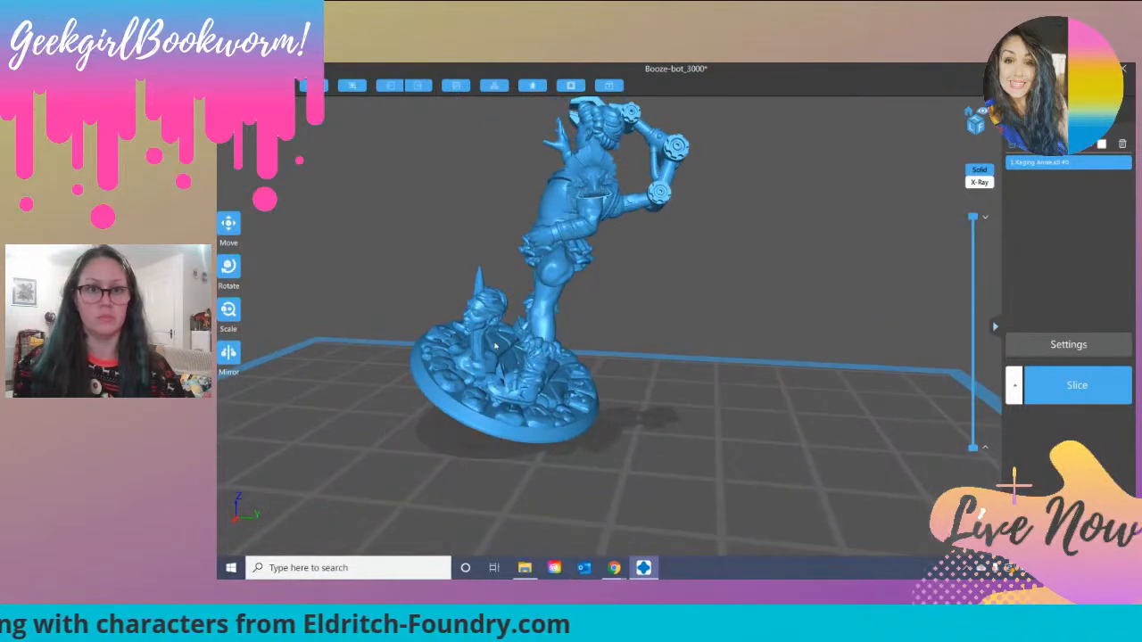
drag(974, 218, 1042, 210)
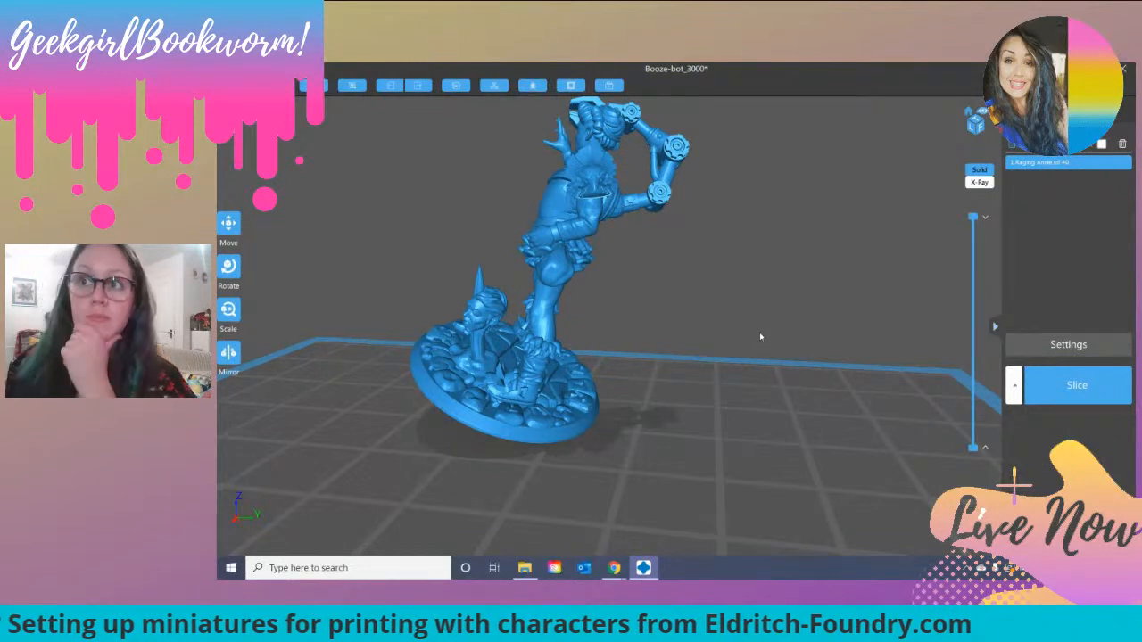
scroll(755, 321, down, 2)
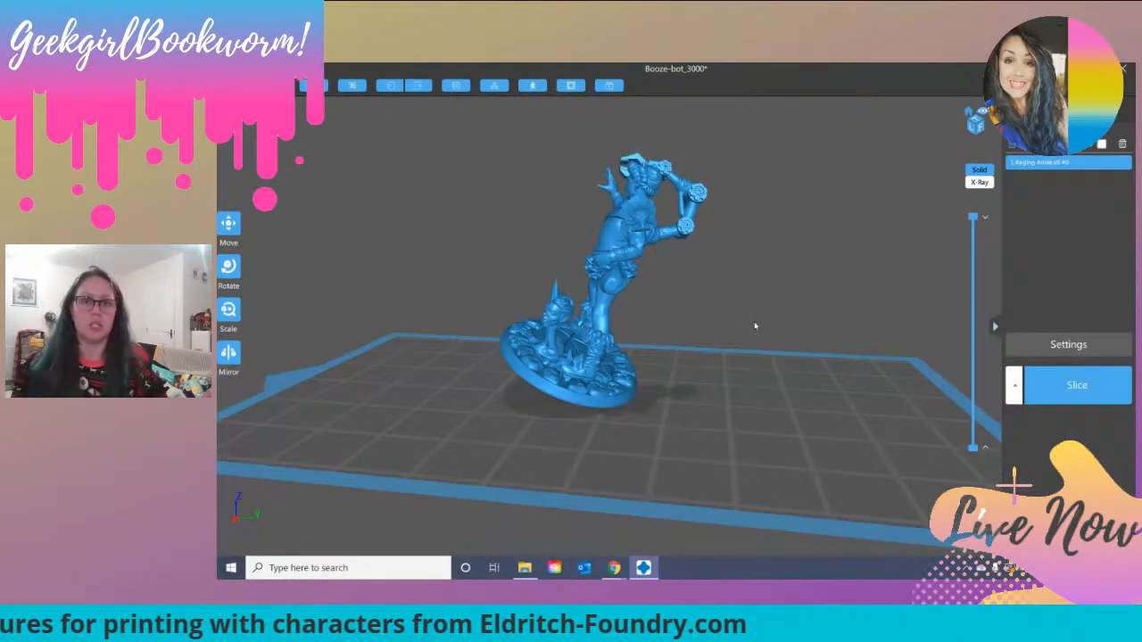
mouse_move(679, 299)
mouse_down()
mouse_move(777, 308)
mouse_move(675, 313)
mouse_move(732, 245)
mouse_move(660, 301)
mouse_up()
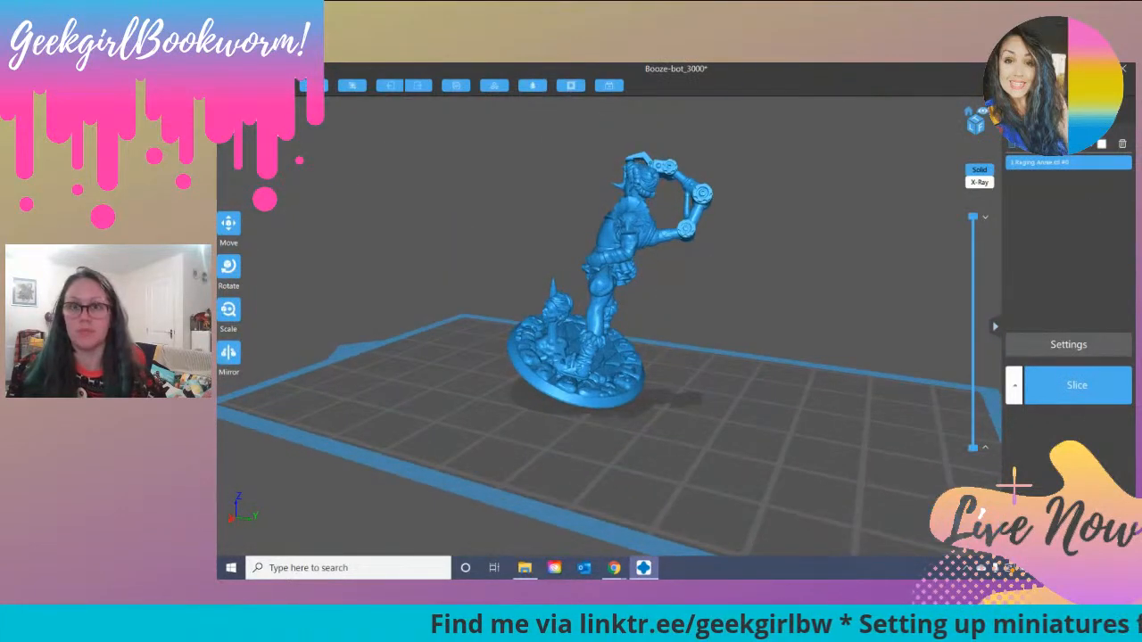
Step: Generate automatic light supports from the build platform for Raging Annie at 75% density and a 60° angle
click(1091, 114)
click(1020, 234)
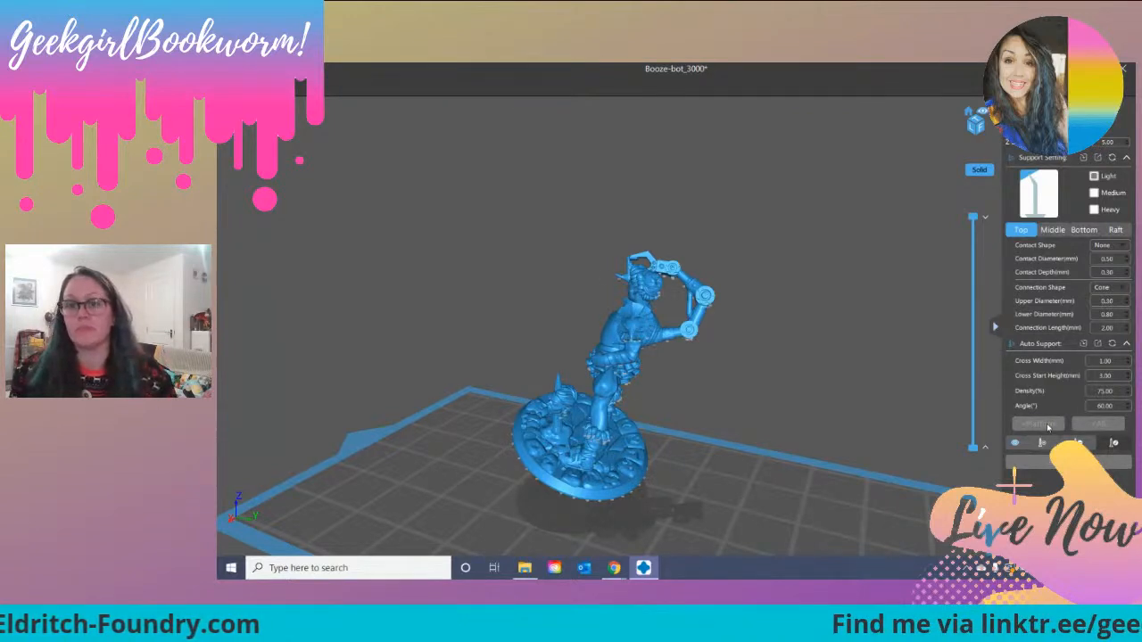
click(1045, 448)
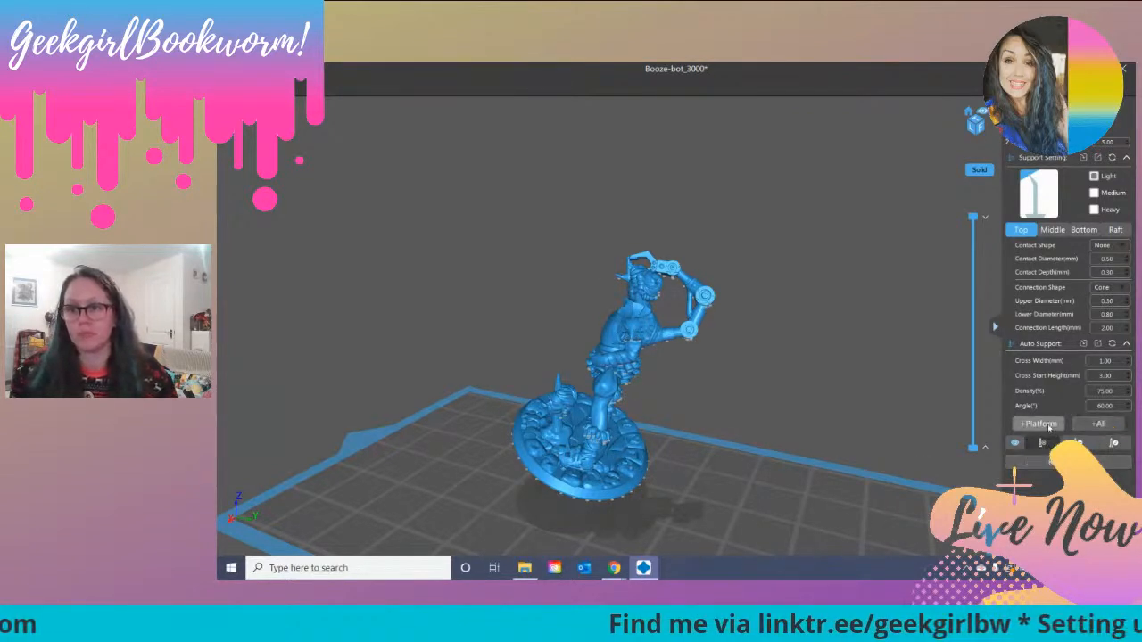
click(1056, 426)
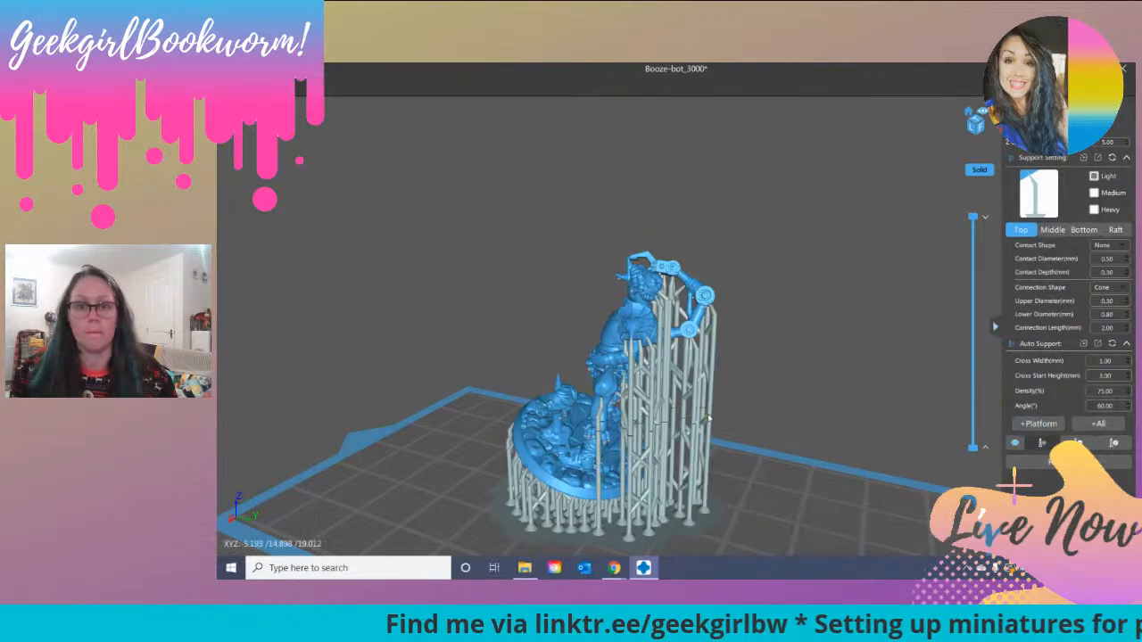
Step: Add a light support by hand under the fur cuff of the boot beside the severed head
drag(782, 388, 638, 444)
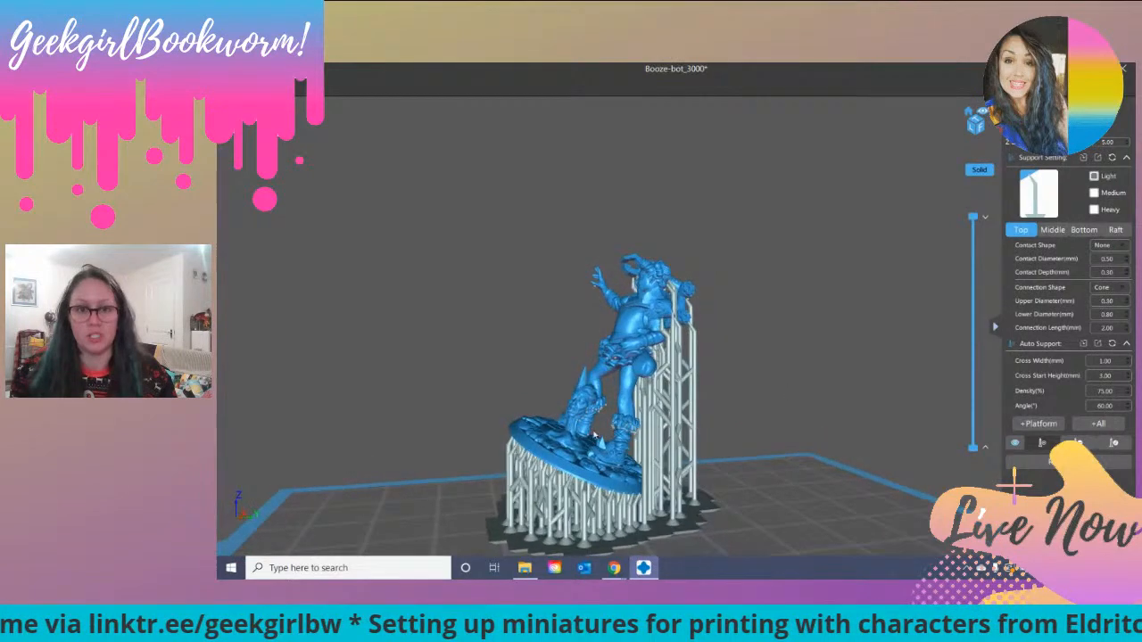
scroll(639, 444, up, 5)
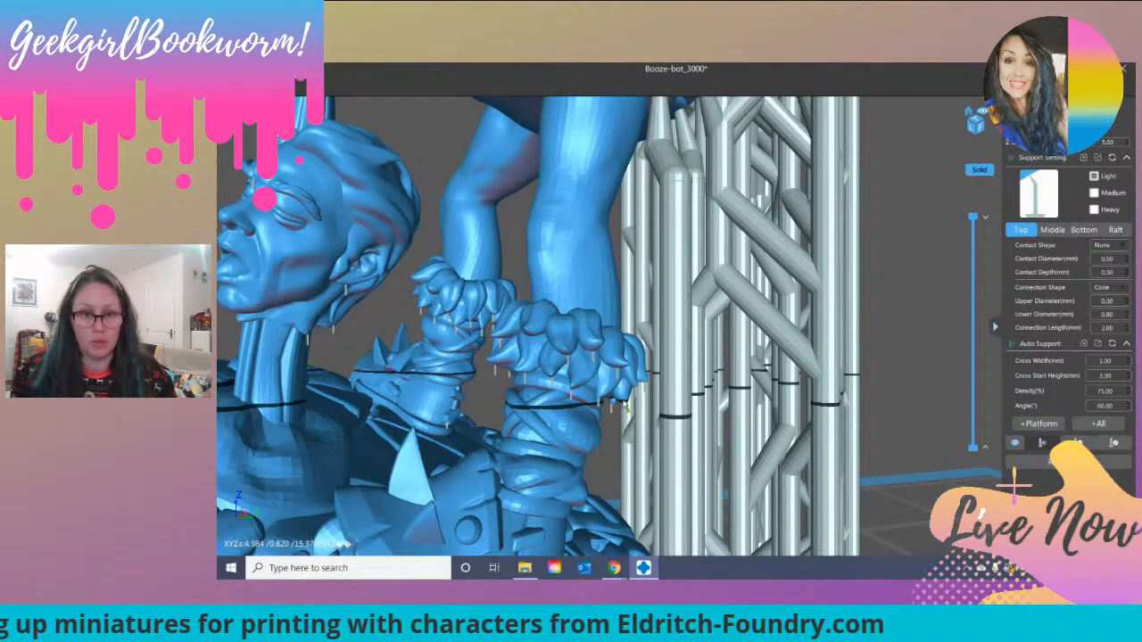
click(615, 406)
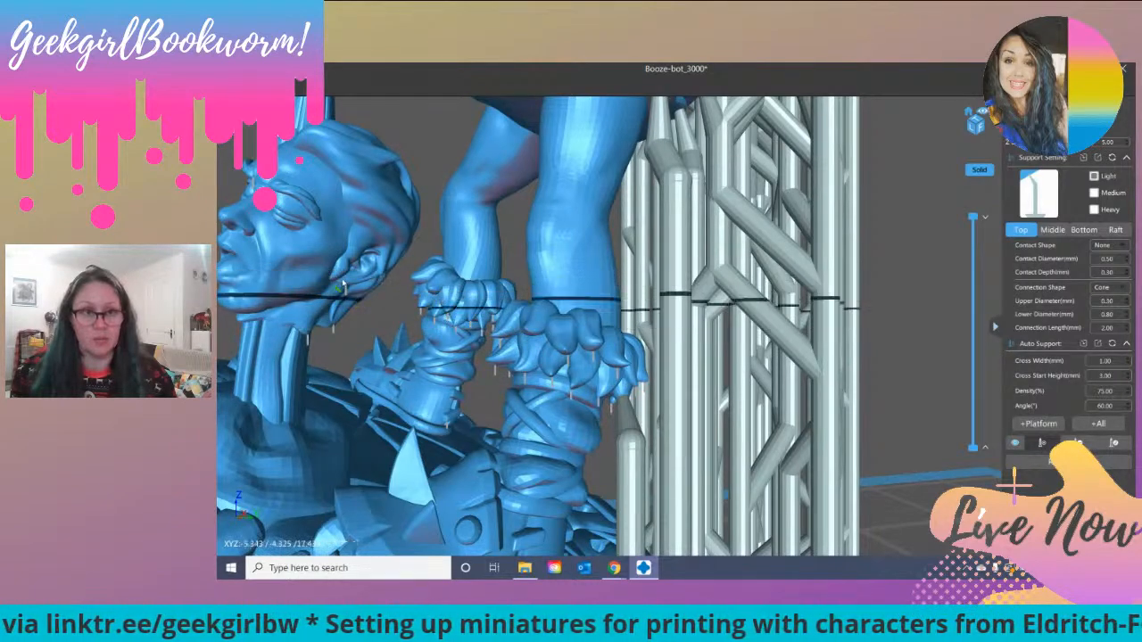
Step: Add light supports by hand under the hanging tufts at the back of the other boot's fur cuff
right_drag(644, 394, 479, 412)
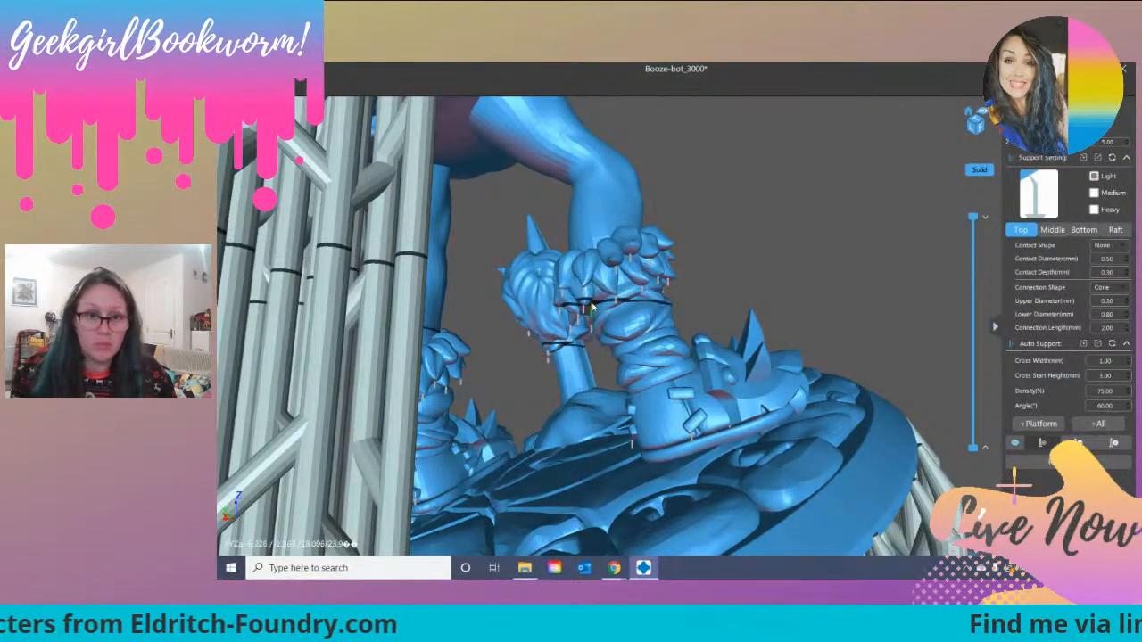
right_drag(587, 311, 590, 310)
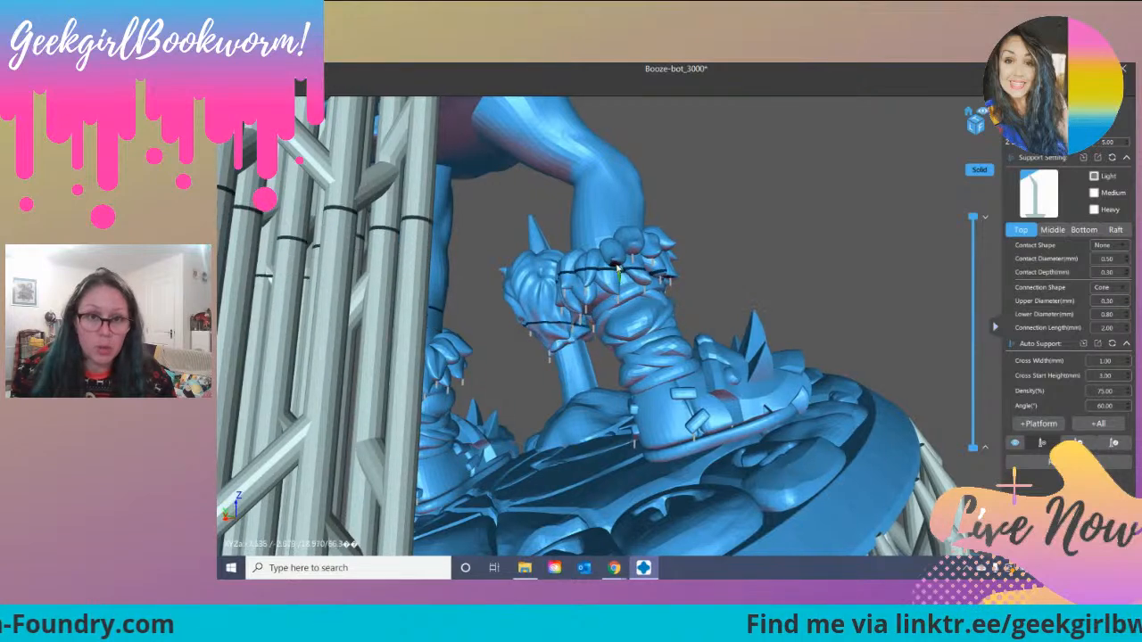
scroll(616, 265, up, 5)
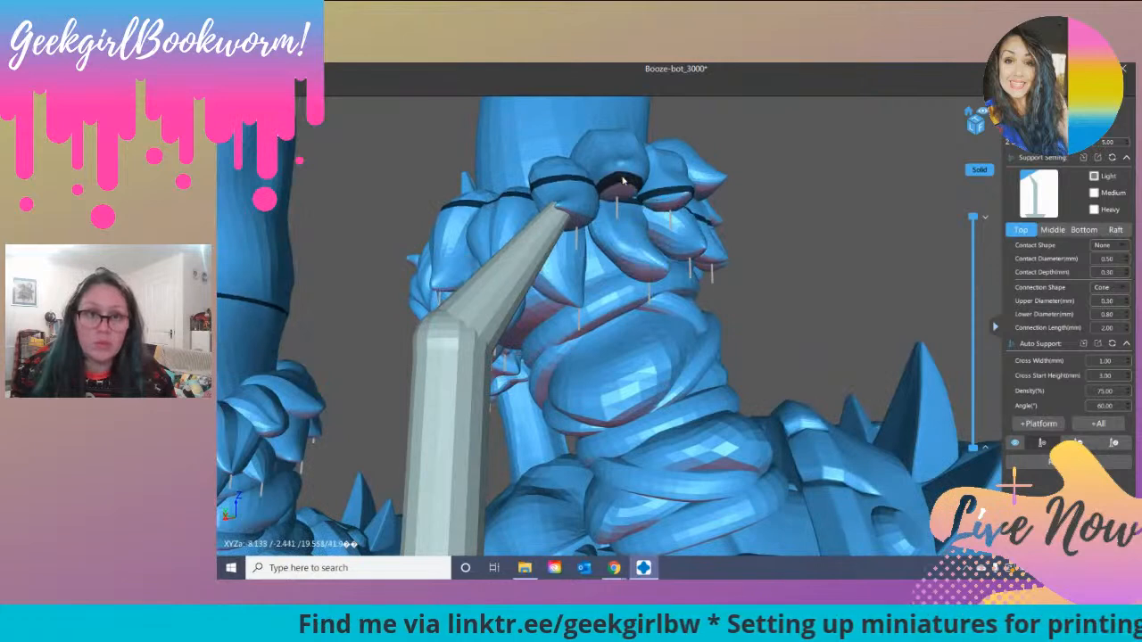
right_drag(615, 192, 626, 157)
click(642, 141)
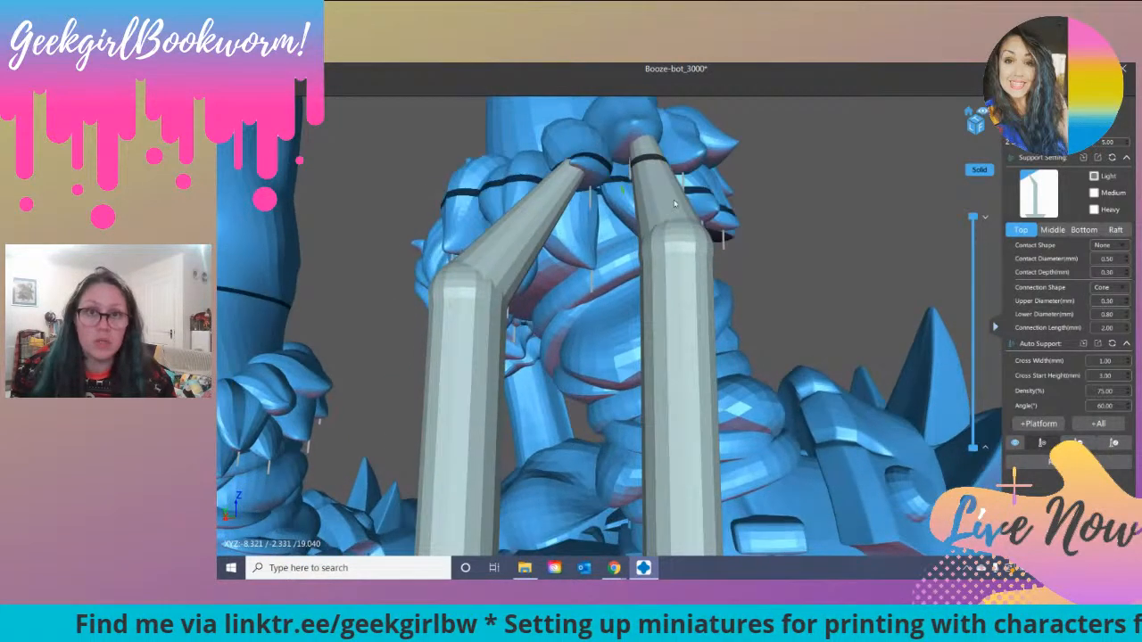
click(699, 158)
right_drag(585, 207, 646, 207)
Step: Examine the severed head, boot cuffs and skirt underside for unsupported areas, checking the model's upper layers
right_drag(601, 253, 718, 296)
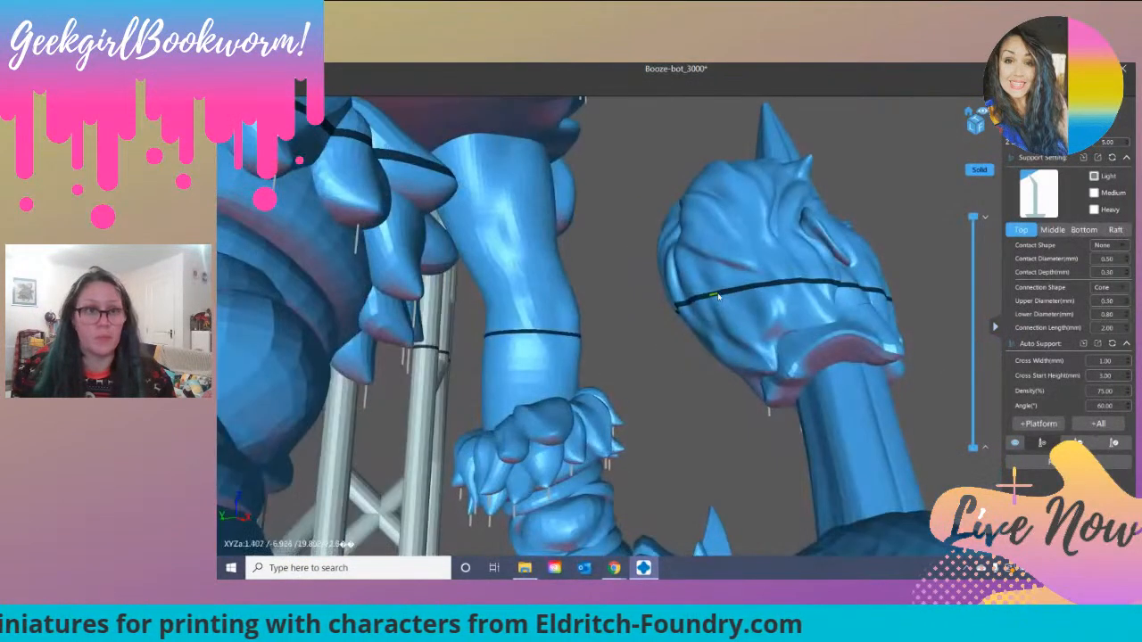
scroll(718, 296, down, 6)
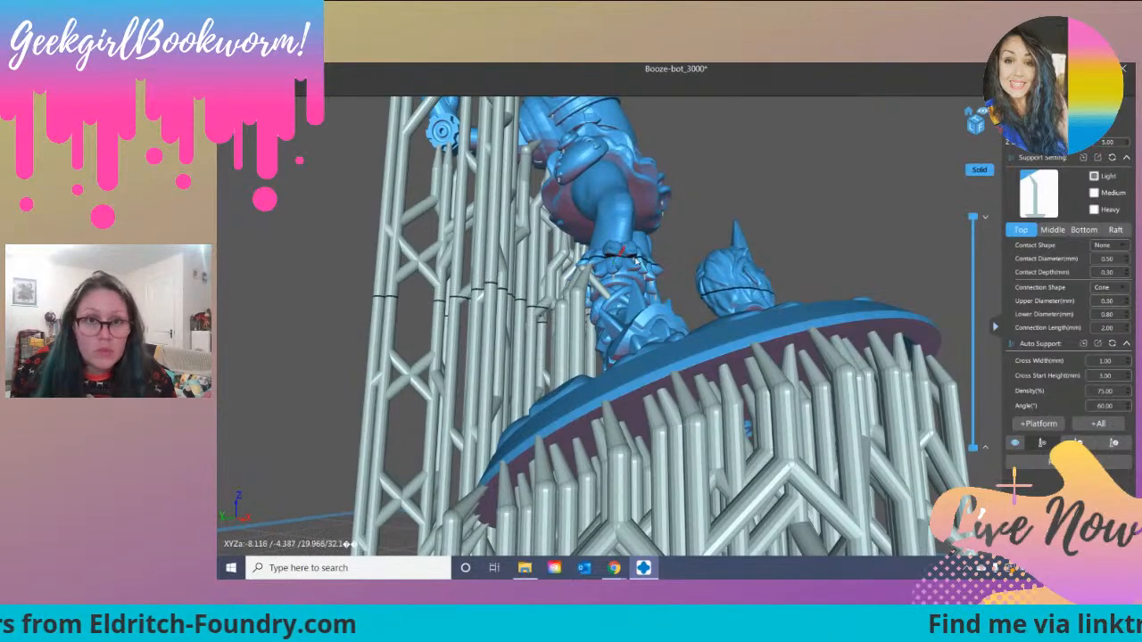
right_drag(638, 291, 609, 286)
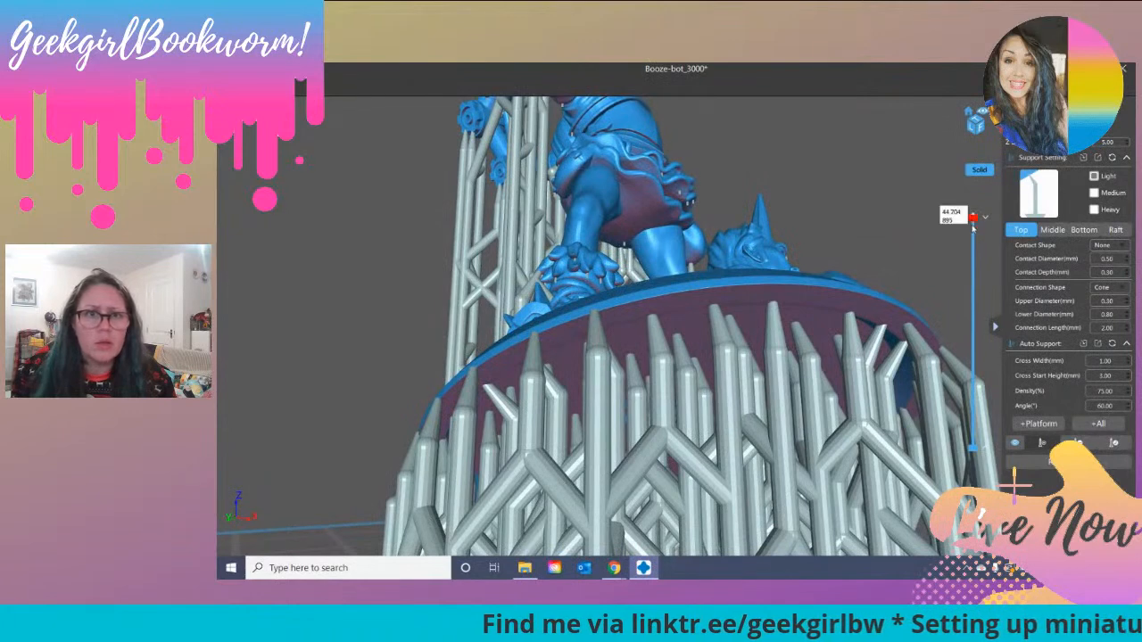
mouse_move(974, 257)
mouse_down()
mouse_move(972, 369)
mouse_move(972, 240)
mouse_up()
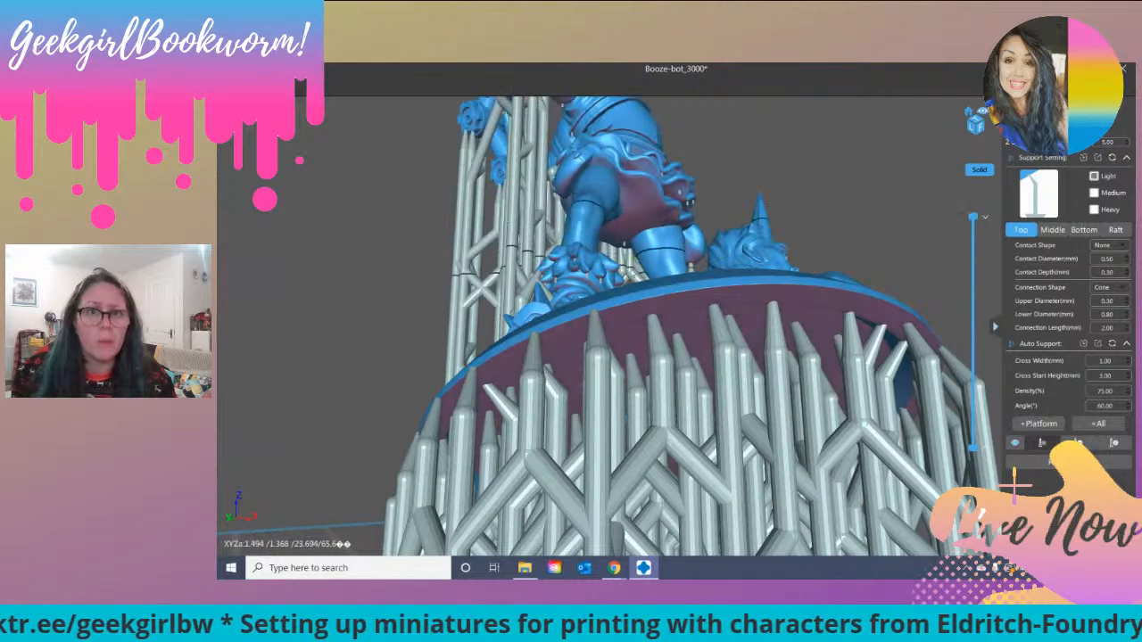
right_drag(668, 227, 579, 327)
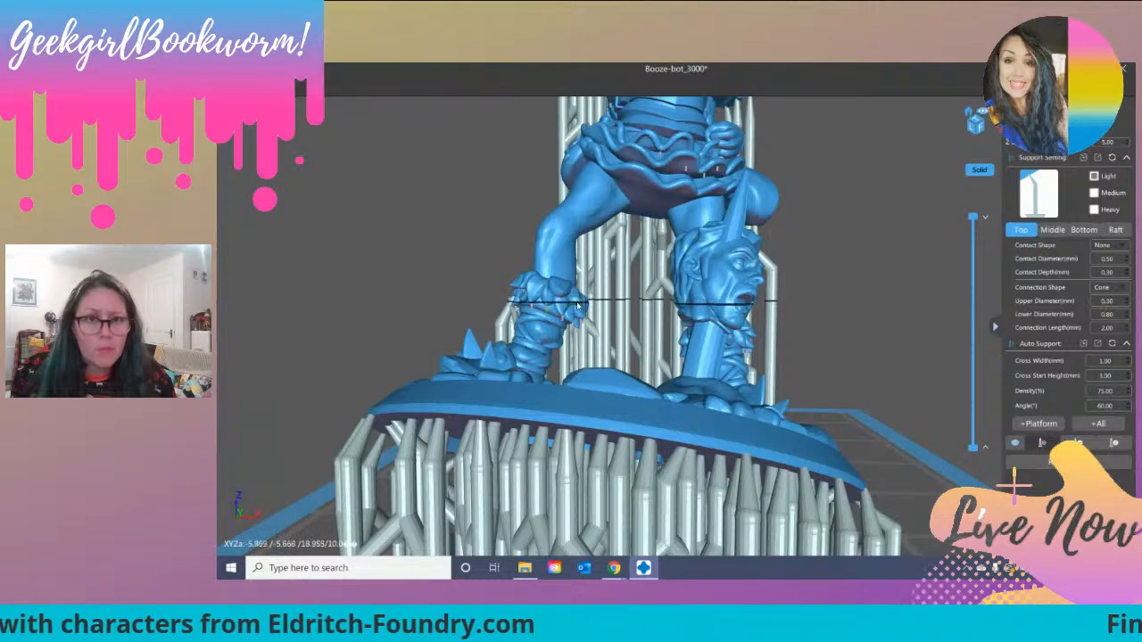
Step: Add a light support by hand under the outer front tuft of the fur cuff on the boot beside the severed head
right_drag(576, 310, 732, 317)
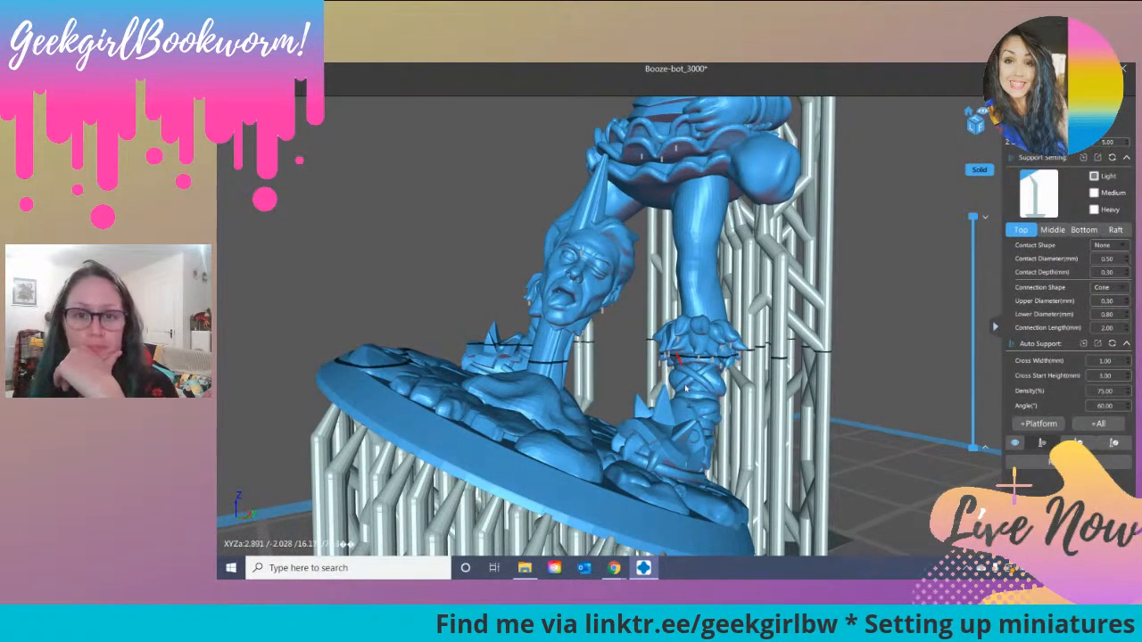
scroll(685, 386, up, 6)
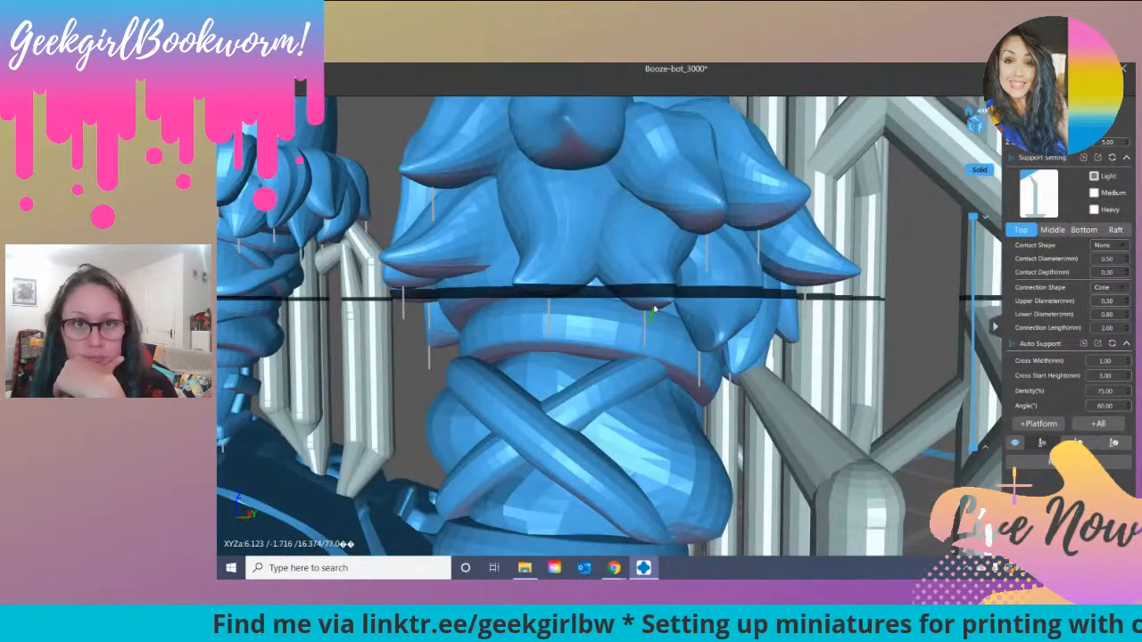
click(567, 141)
right_drag(677, 235, 713, 196)
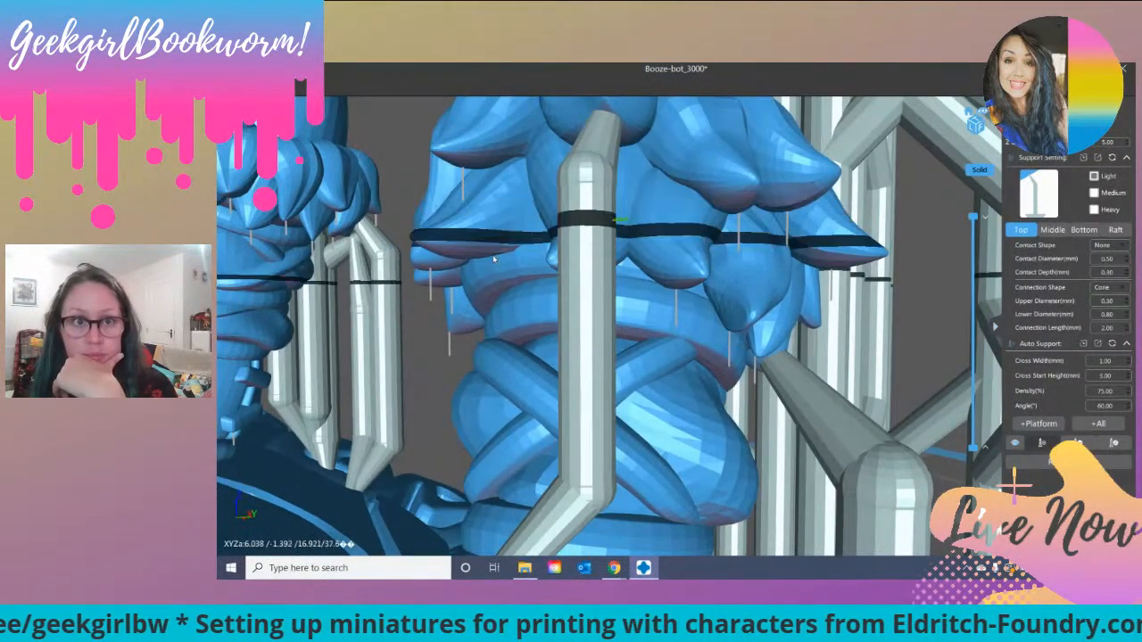
Step: Add light supports by hand under the inner tufts of the same boot's fur cuff, deleting the one misplaced support
mouse_move(484, 253)
right_down()
mouse_move(313, 245)
mouse_move(478, 292)
mouse_move(486, 252)
right_up()
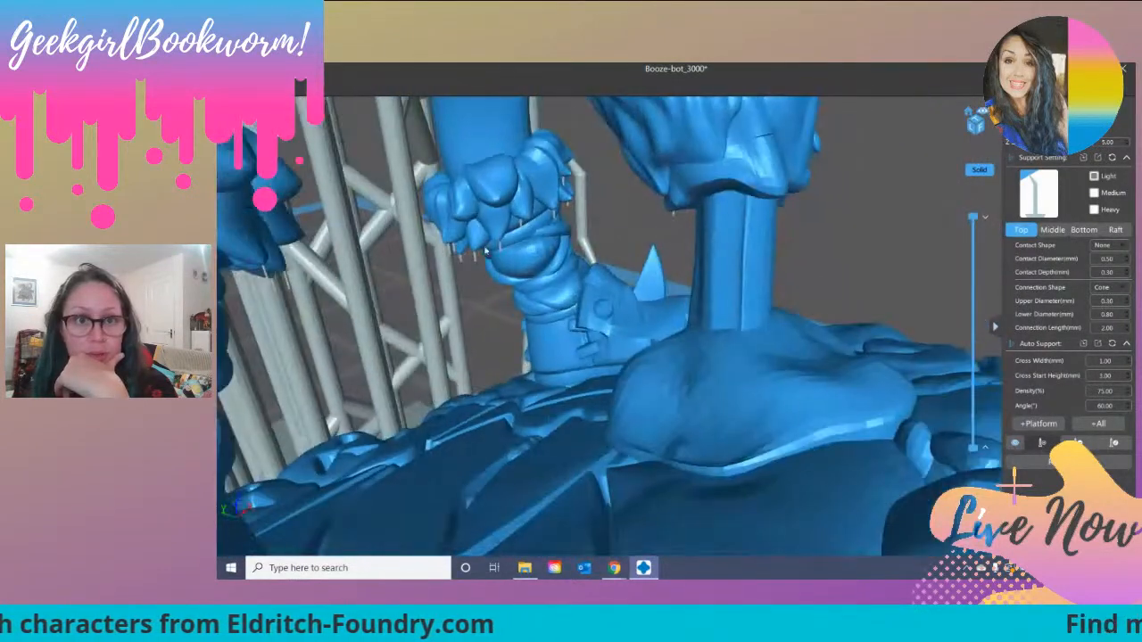
click(501, 220)
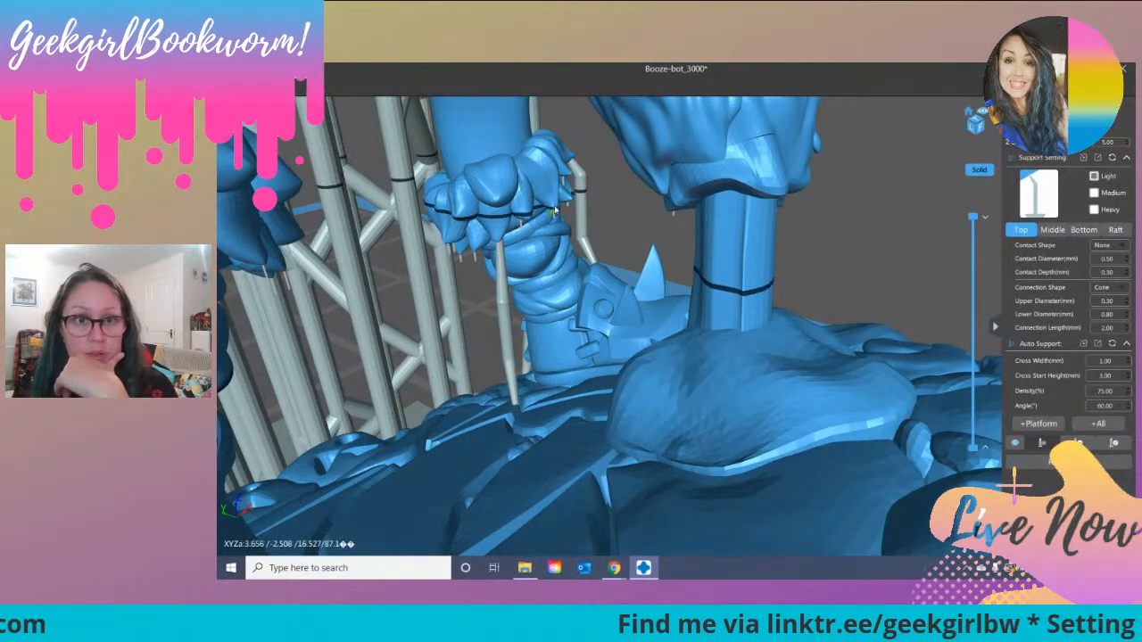
click(541, 217)
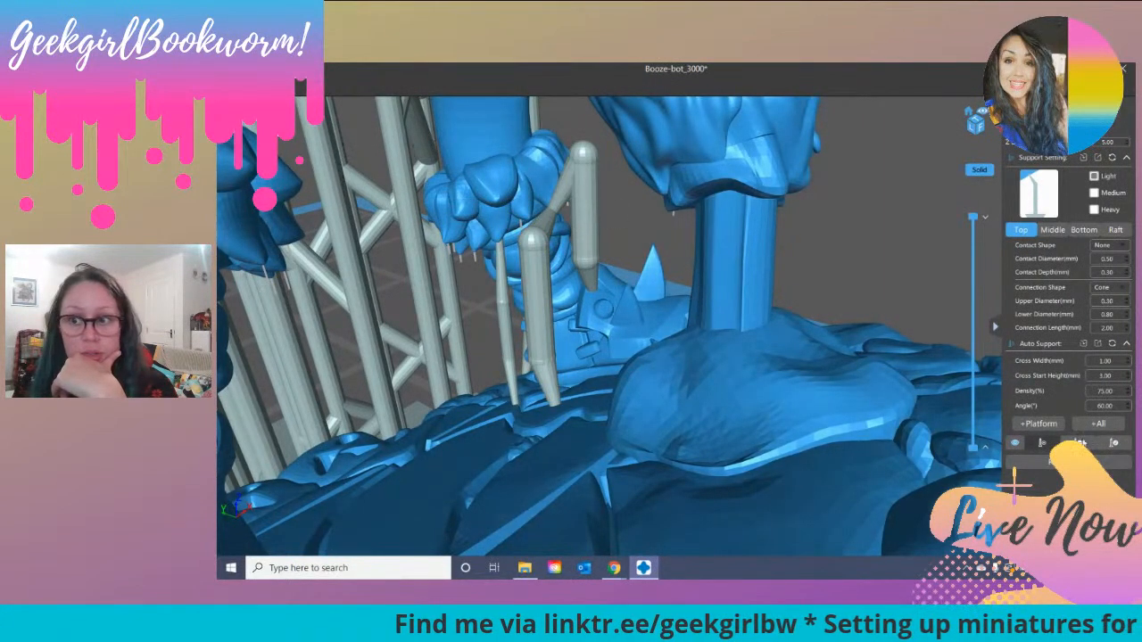
click(586, 210)
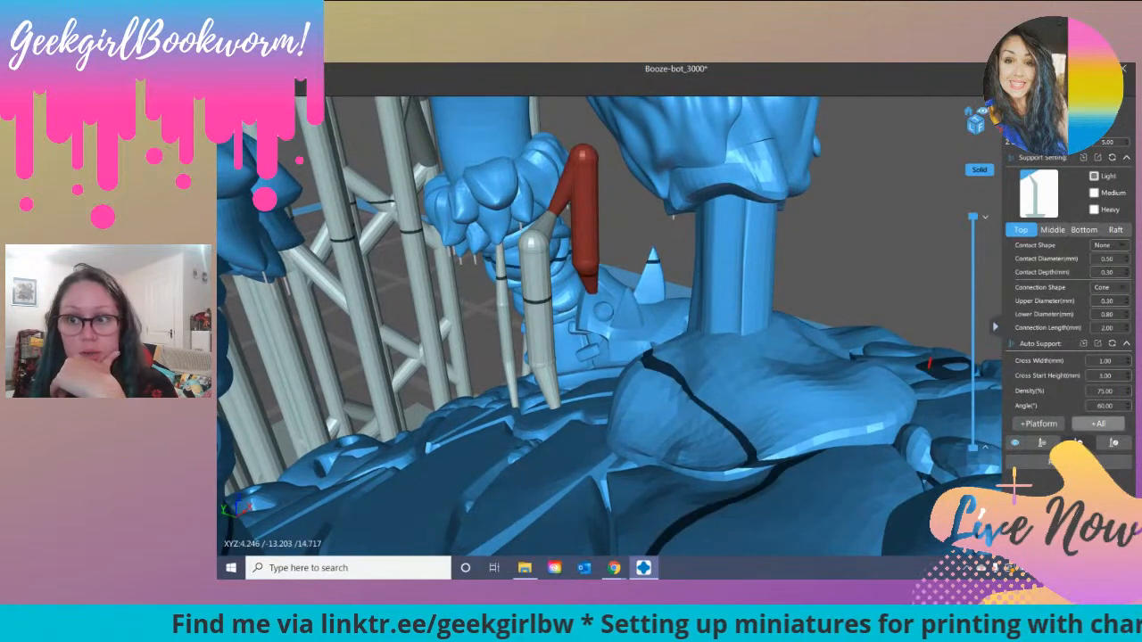
click(1039, 449)
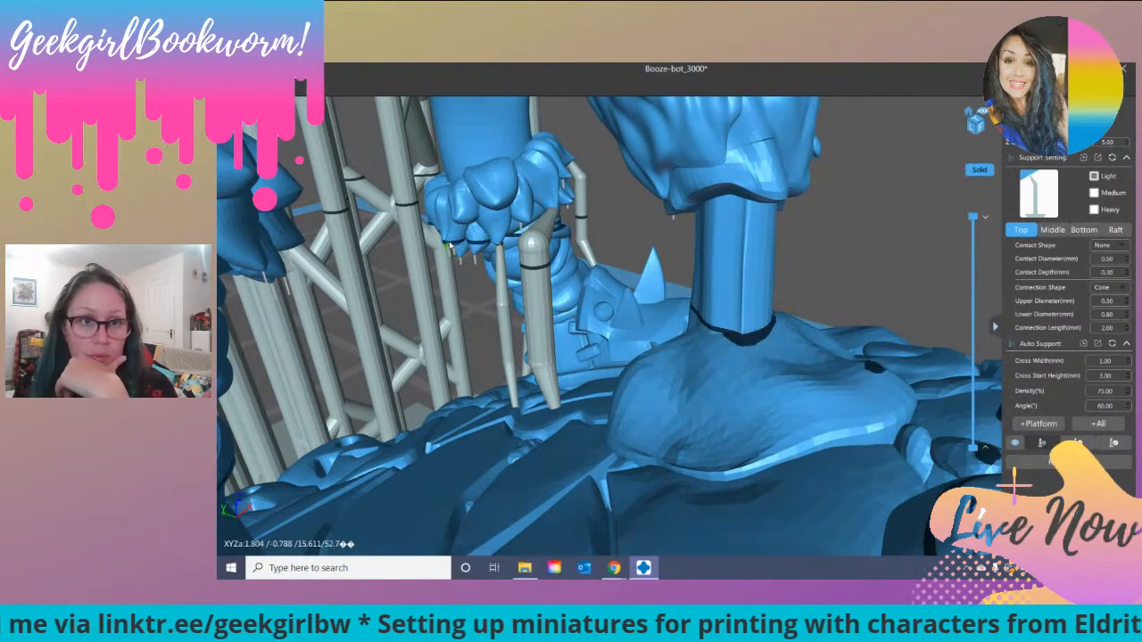
right_drag(482, 254, 523, 299)
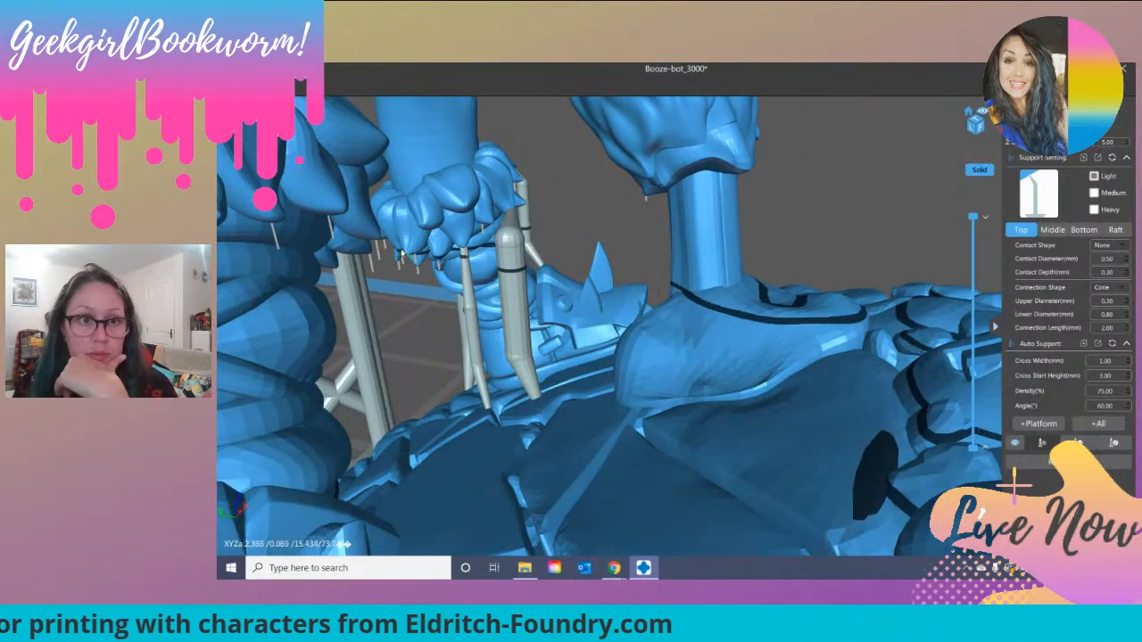
click(402, 254)
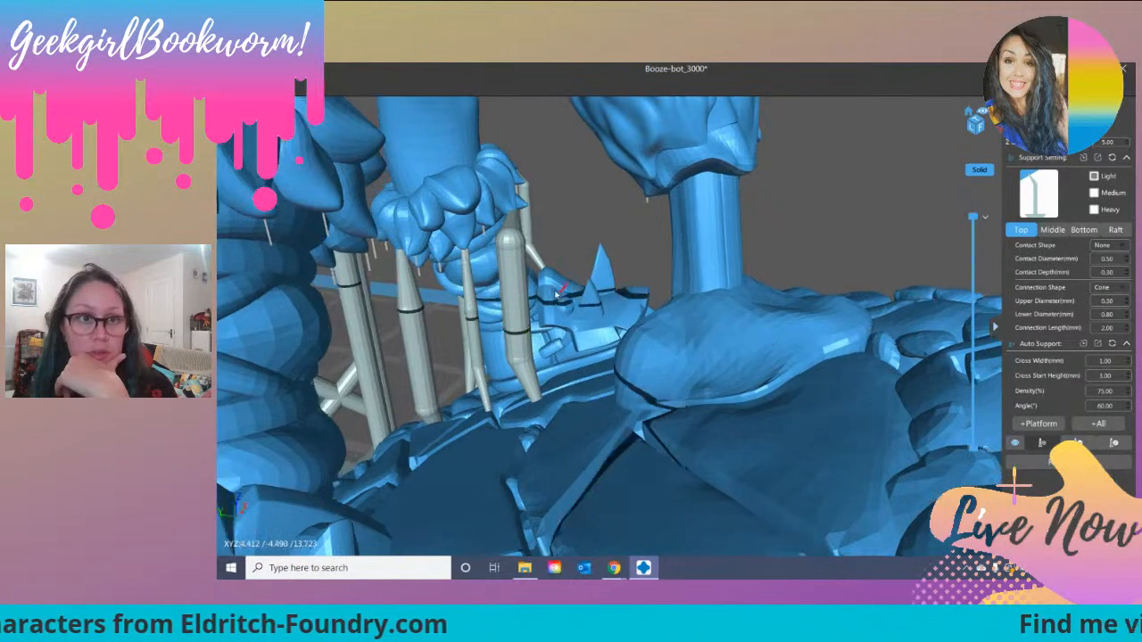
Step: Examine both boots' fur cuffs, the severed head and the surrounding support columns for tufts still lacking support
right_drag(556, 295, 531, 290)
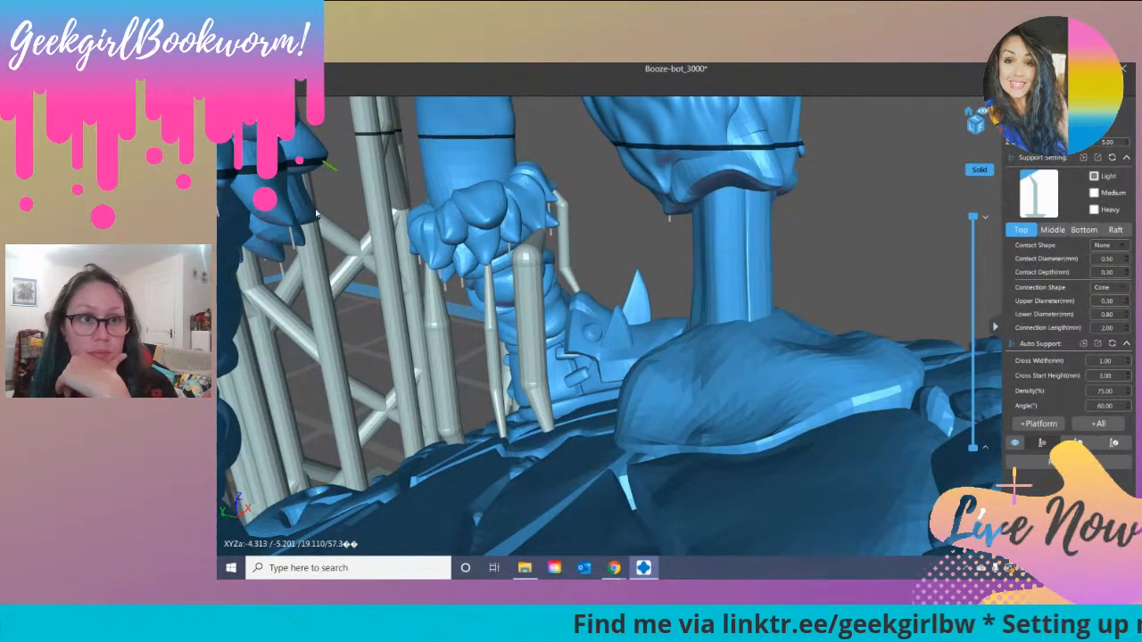
scroll(354, 290, down, 5)
right_drag(365, 314, 296, 276)
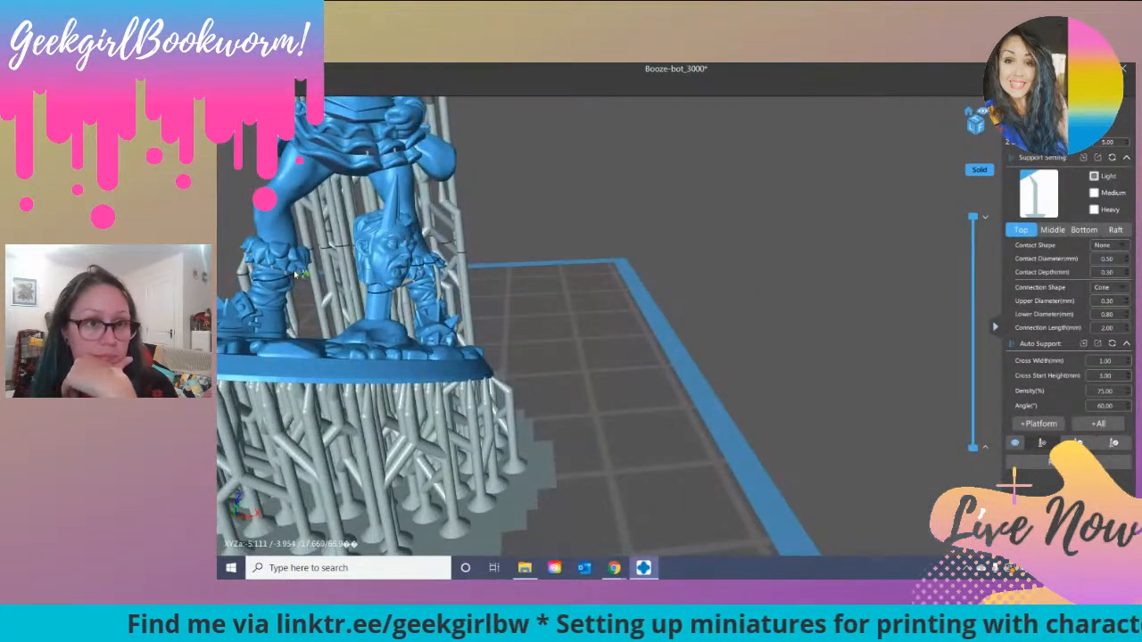
scroll(293, 292, up, 5)
scroll(273, 255, down, 3)
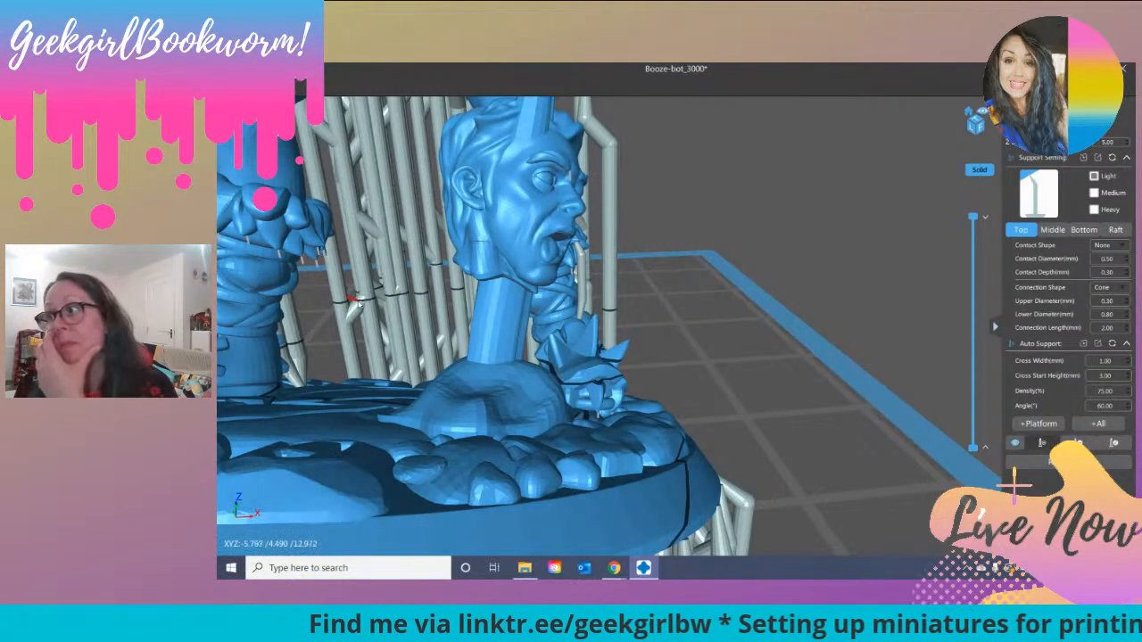
right_drag(383, 343, 265, 287)
scroll(294, 292, up, 3)
right_drag(335, 298, 310, 288)
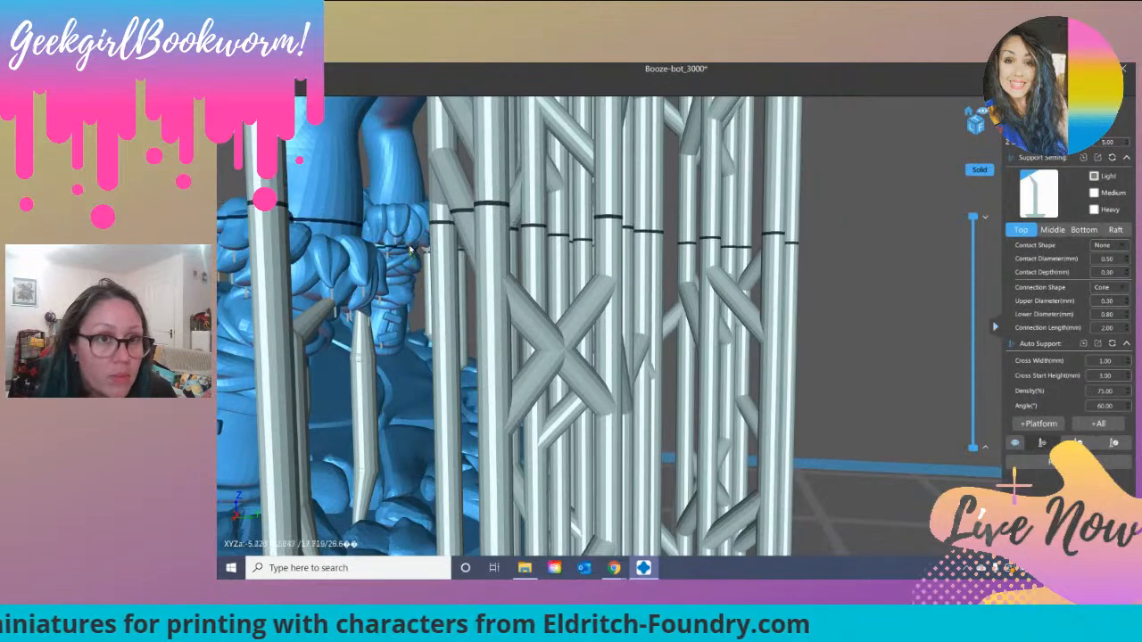
right_drag(410, 251, 364, 306)
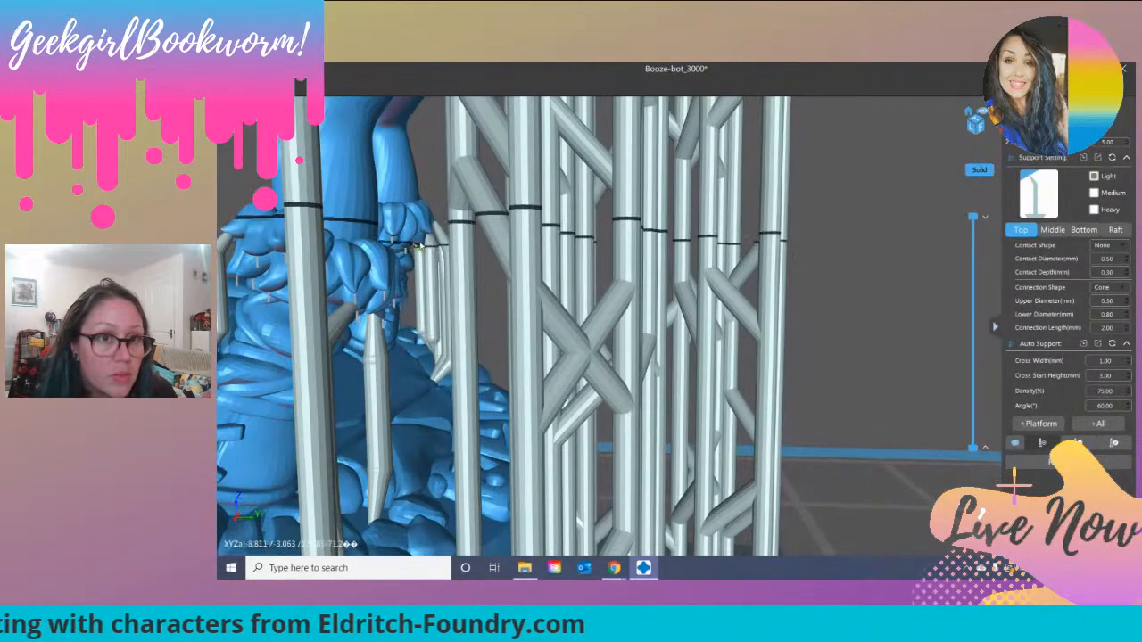
scroll(364, 306, down, 8)
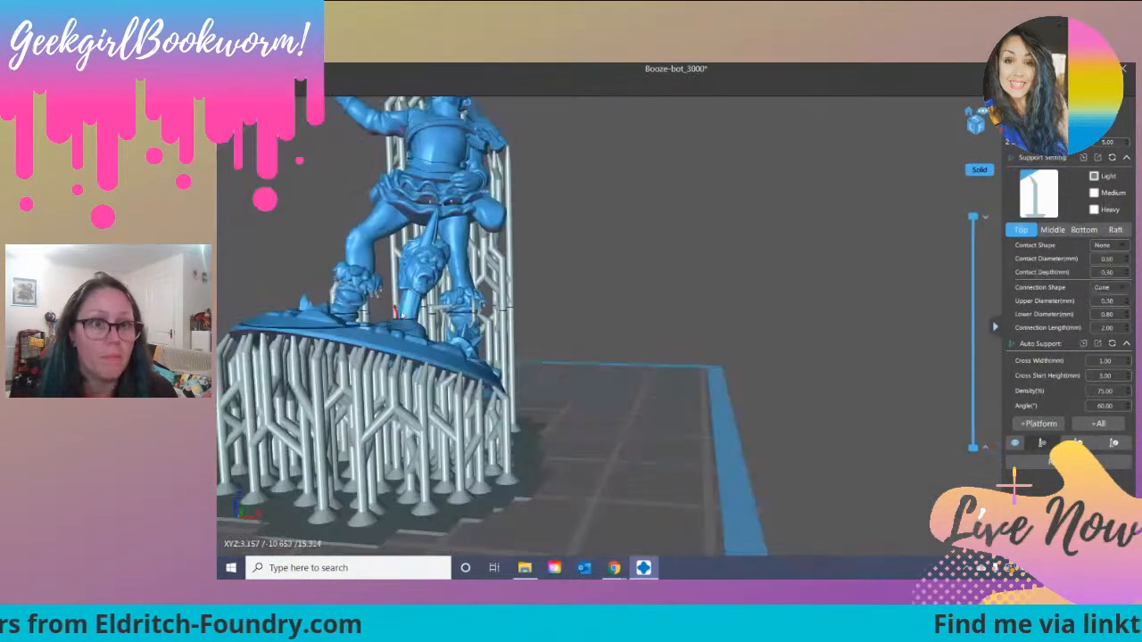
scroll(401, 312, up, 2)
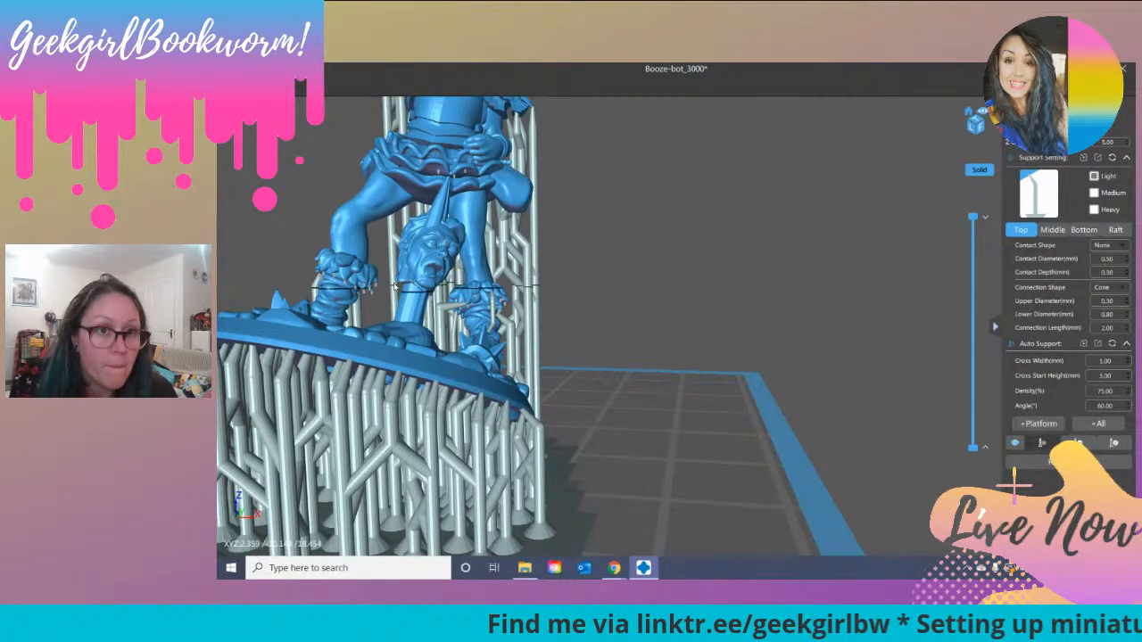
drag(384, 318, 416, 315)
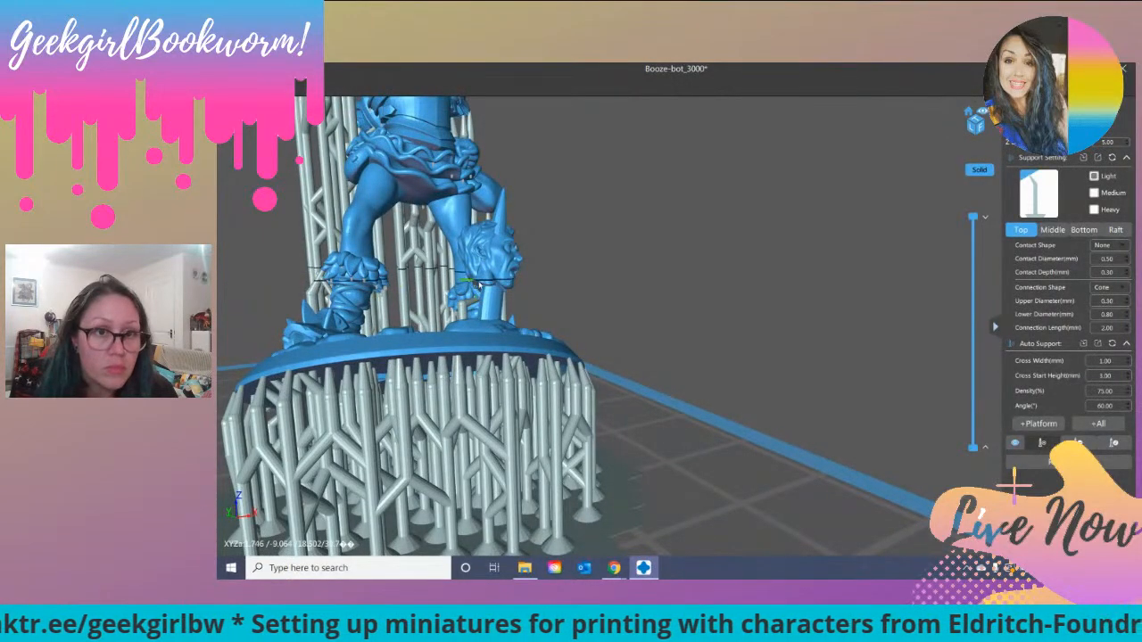
Step: Add light supports by hand under the round hip pouch and the bent arm above it
drag(579, 272, 410, 198)
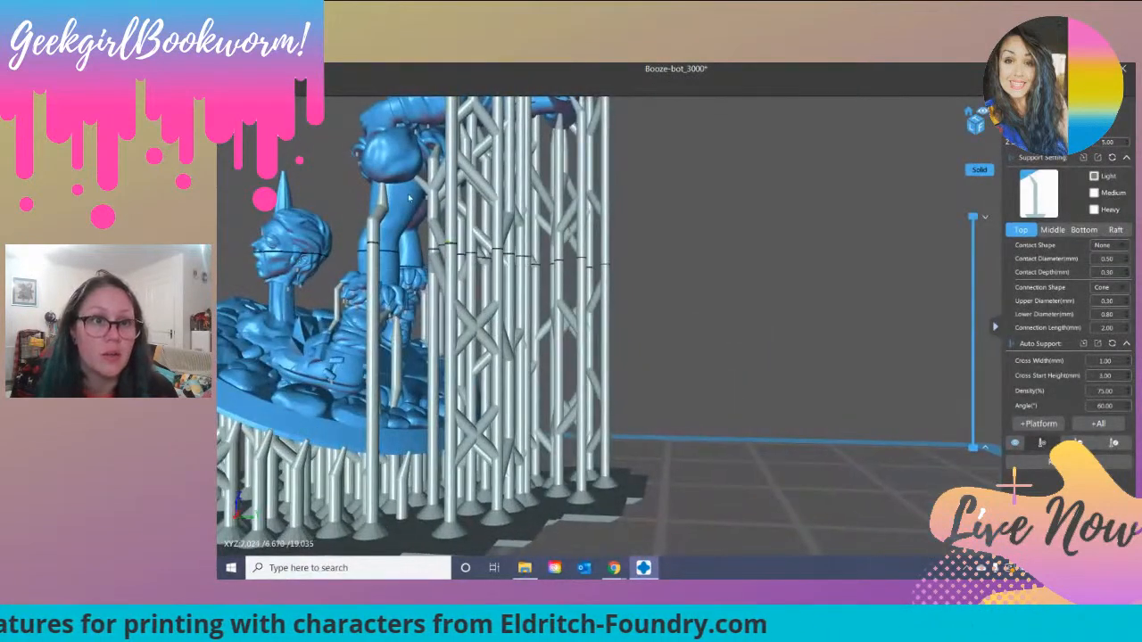
click(397, 181)
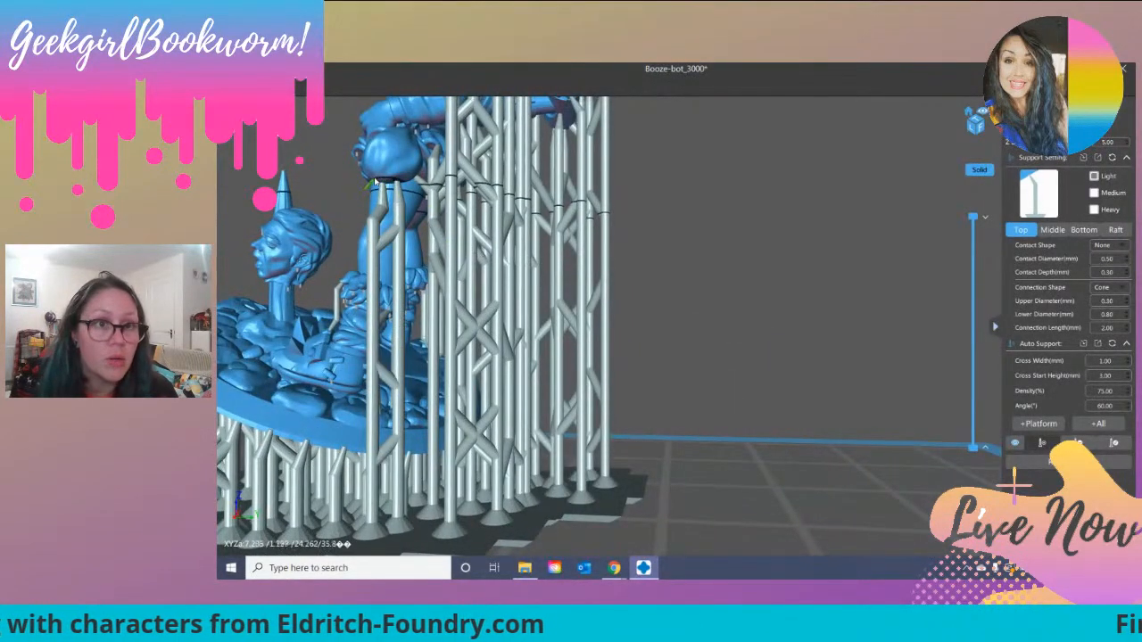
click(428, 125)
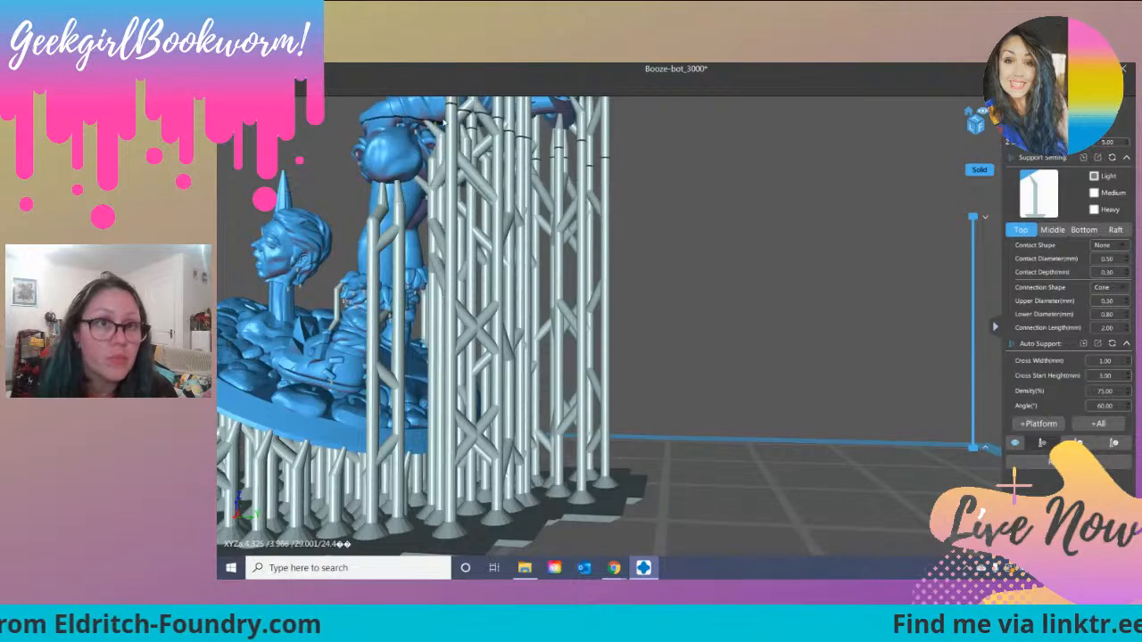
Step: Examine the skirt, legs and base from the back, sides and front for remaining unsupported areas
drag(523, 165, 426, 173)
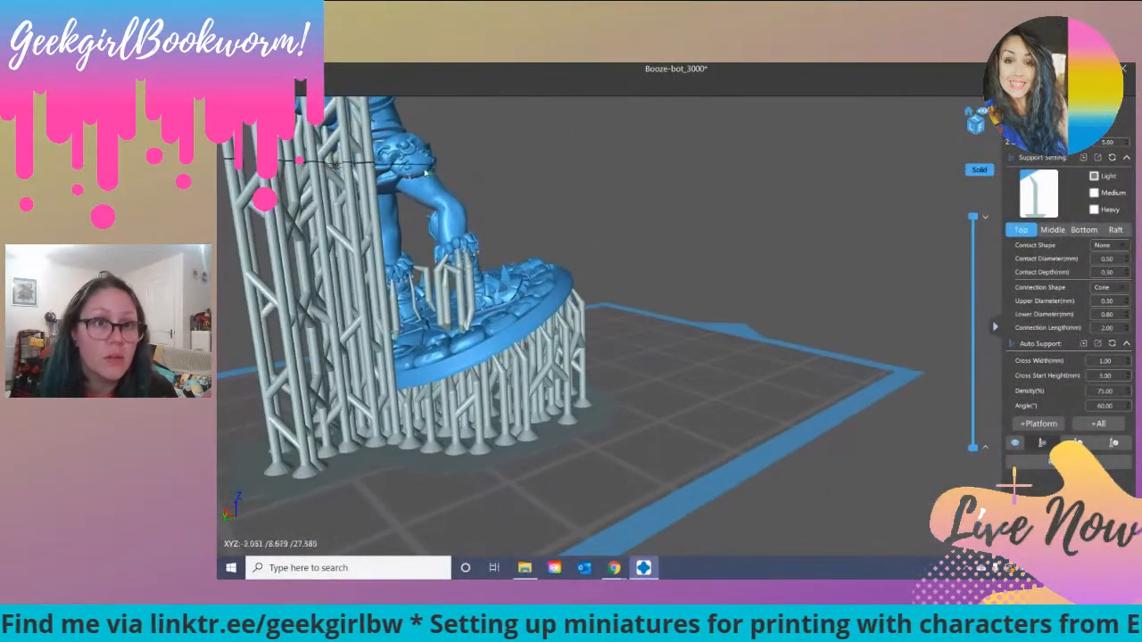
drag(453, 184, 323, 195)
right_drag(323, 194, 360, 236)
right_drag(430, 207, 459, 194)
drag(460, 191, 471, 154)
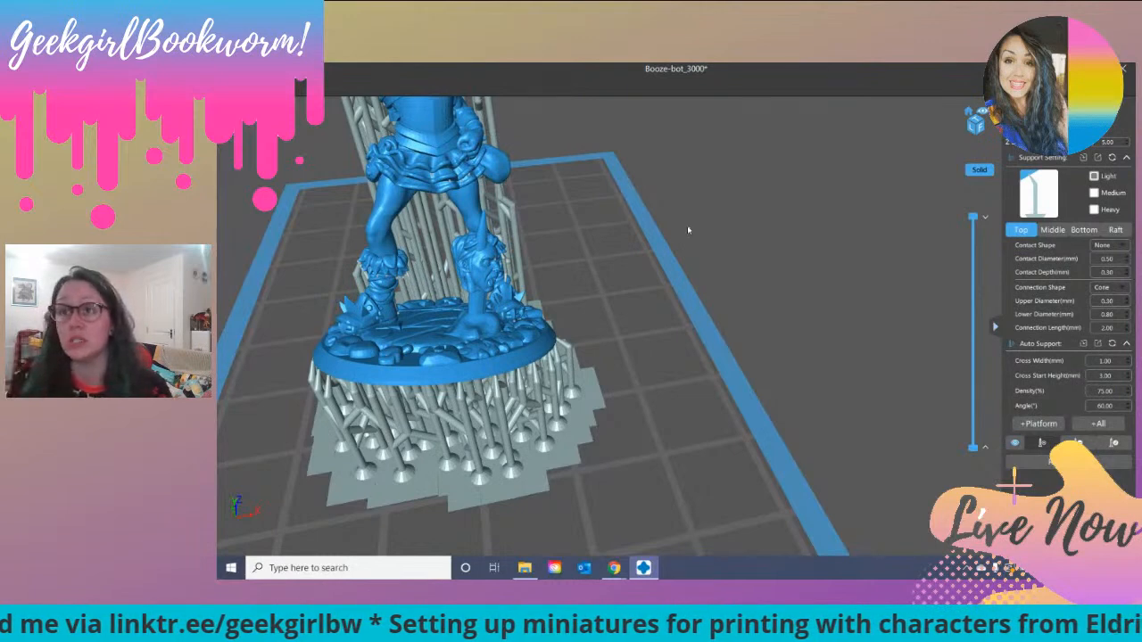
middle_drag(654, 207, 545, 219)
middle_drag(481, 179, 558, 217)
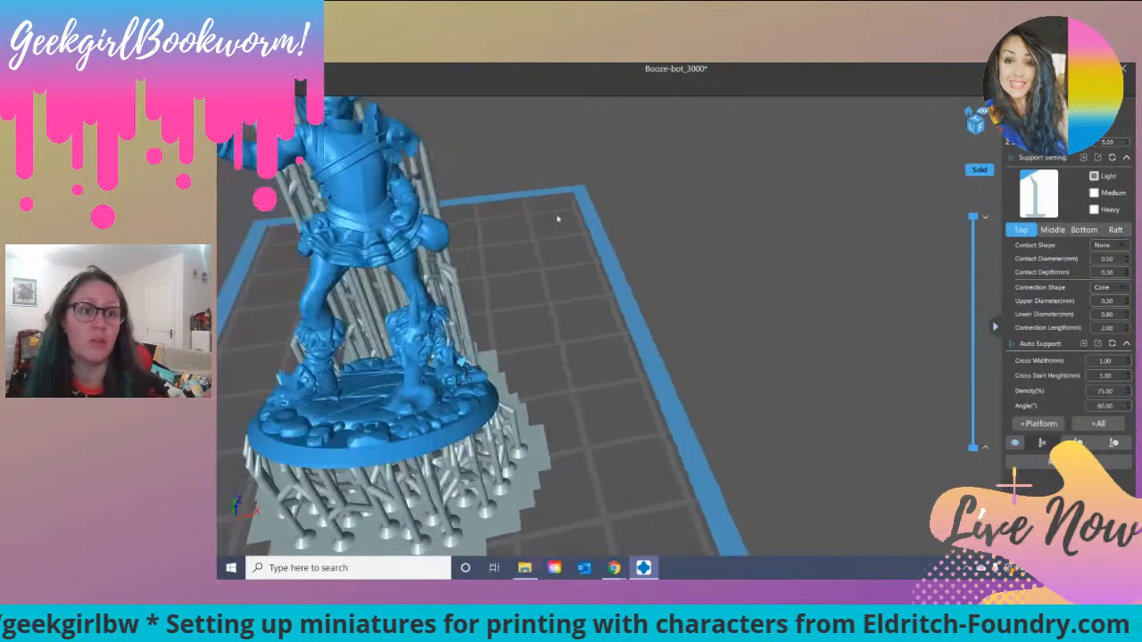
Step: Add light supports by hand under the lower edge of the fan-shaped shoulder armour
scroll(558, 218, down, 3)
right_drag(551, 218, 487, 185)
scroll(464, 205, up, 2)
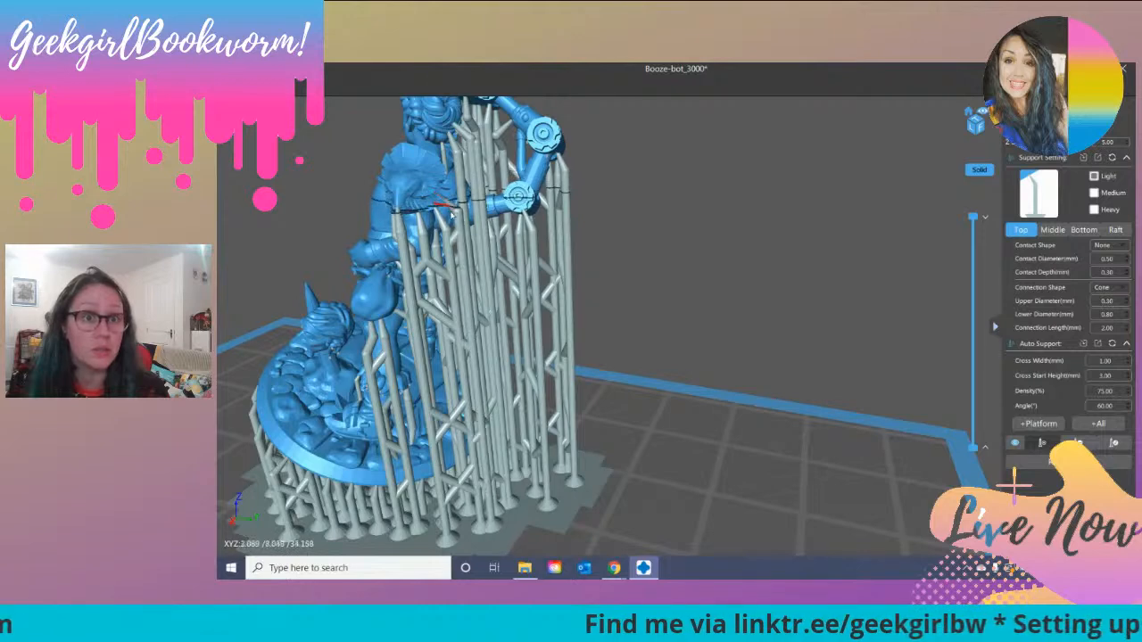
right_drag(417, 234, 439, 247)
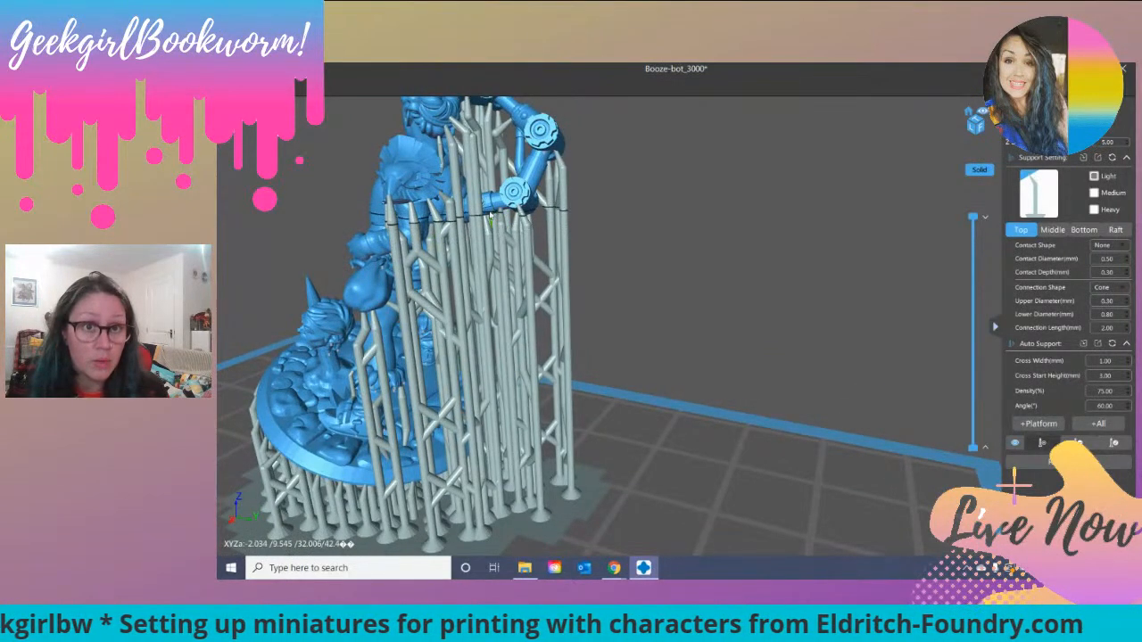
Step: Add a light support by hand under the upper part of the outstretched arm, near the armpit
right_drag(550, 228, 487, 234)
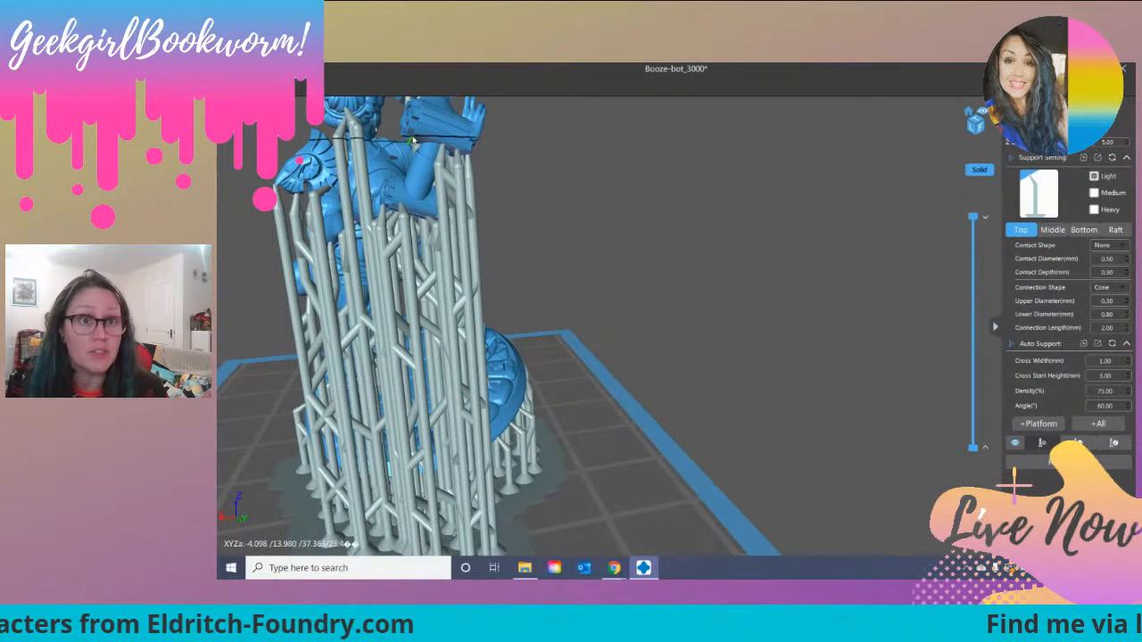
right_drag(480, 144, 474, 144)
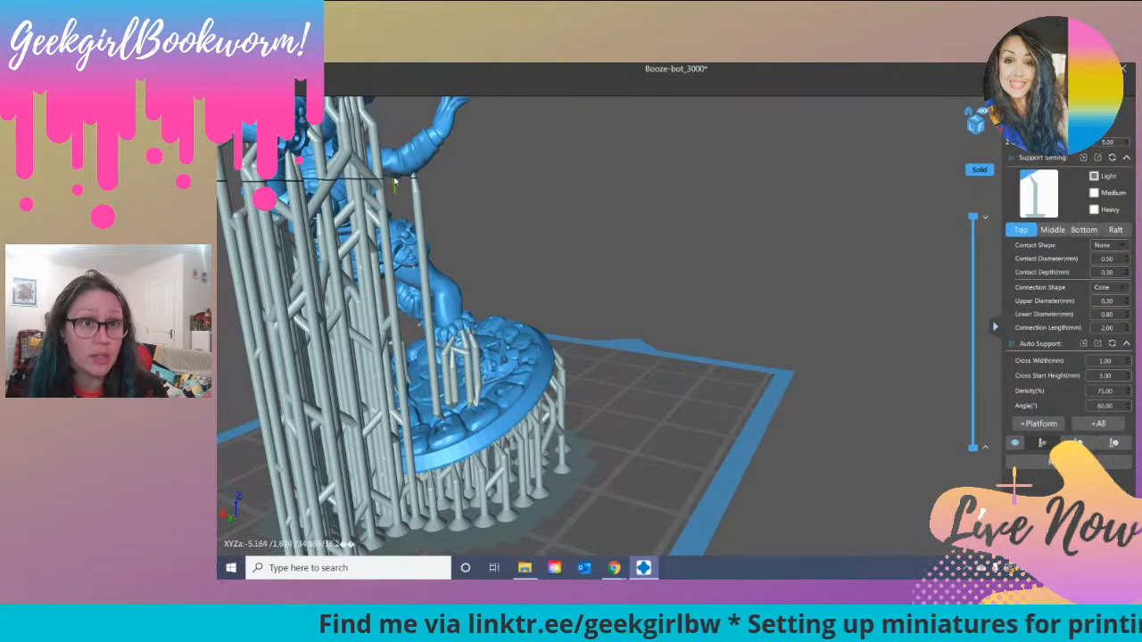
drag(488, 174, 361, 178)
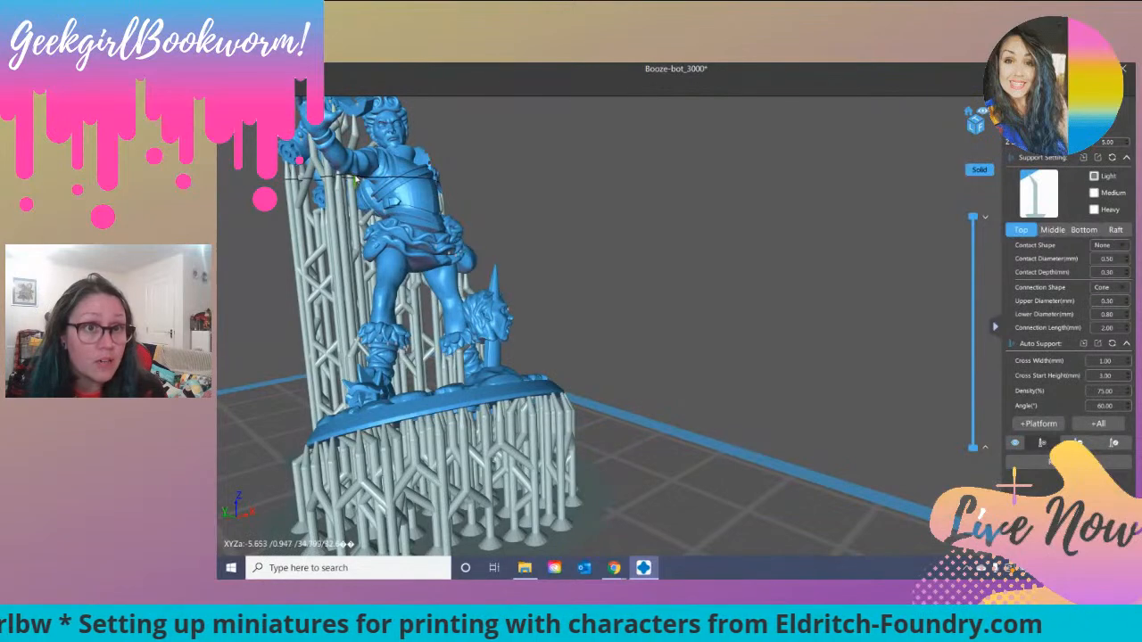
scroll(365, 190, up, 5)
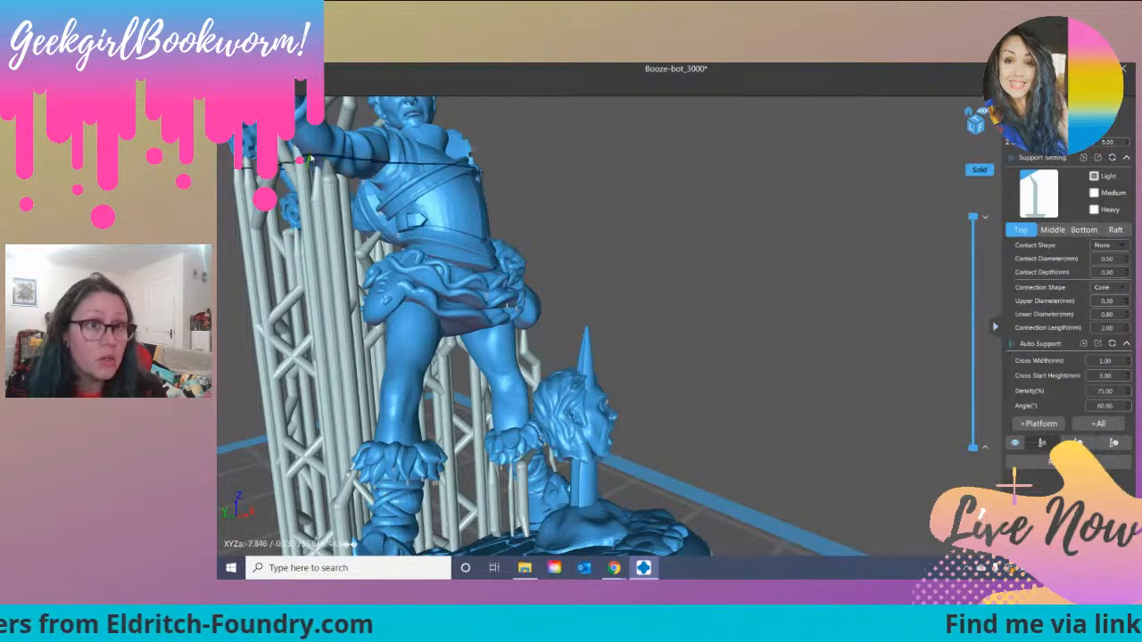
right_drag(359, 175, 362, 176)
click(360, 175)
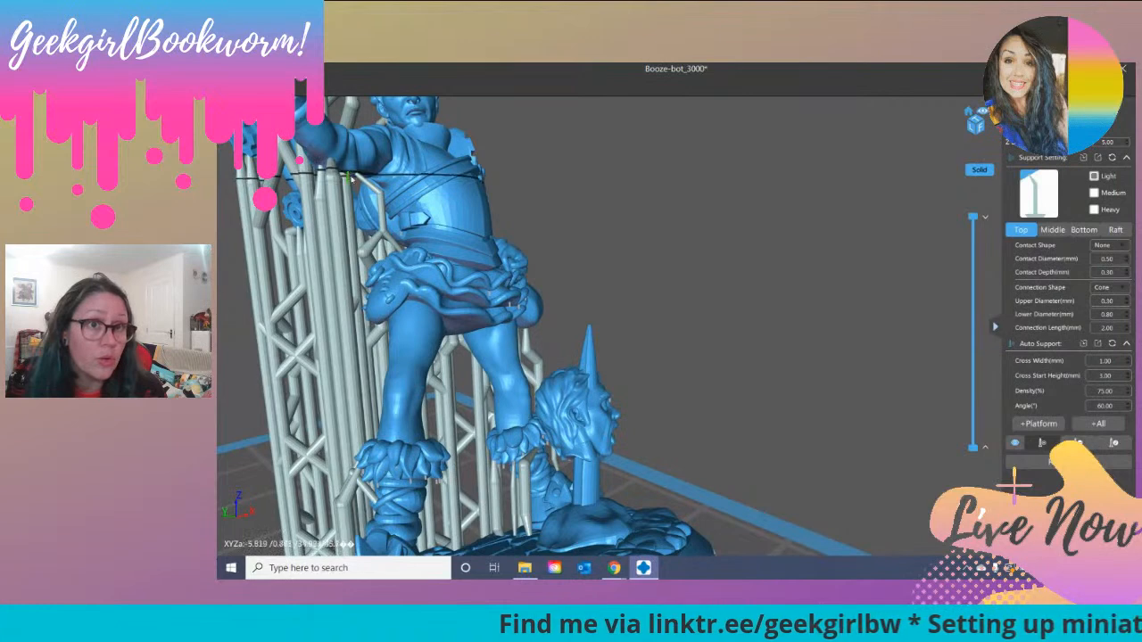
Step: Edit the supports under the outstretched arm so their pillars stand out to the side, clear of the figure and base
right_drag(409, 288, 375, 165)
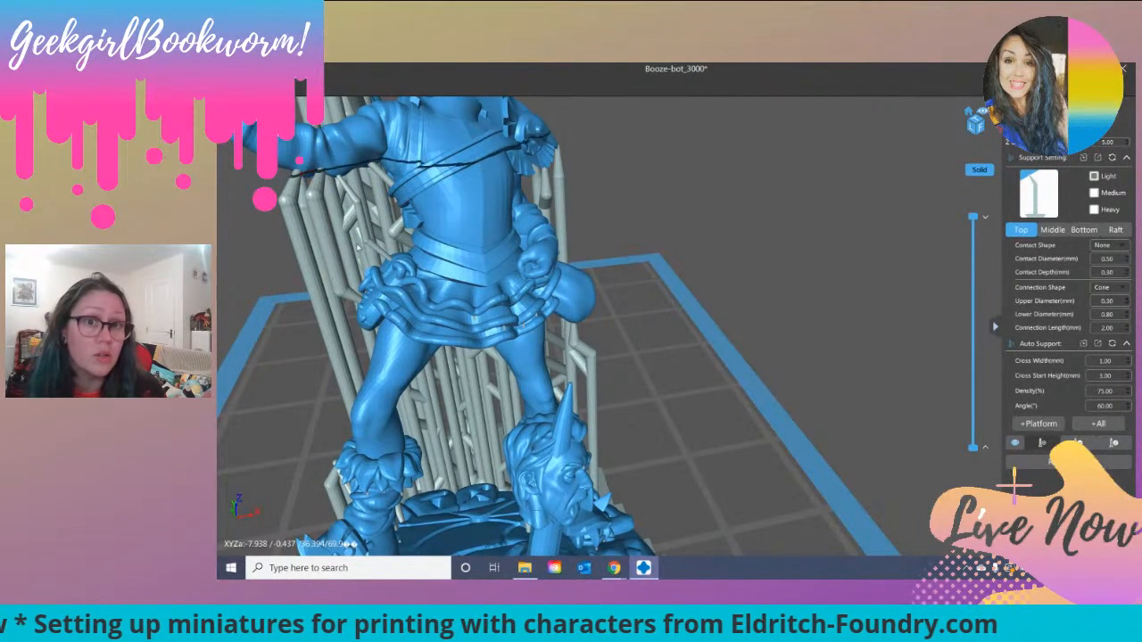
mouse_move(437, 253)
right_down()
mouse_move(469, 230)
mouse_move(568, 225)
mouse_move(437, 225)
mouse_move(453, 261)
right_up()
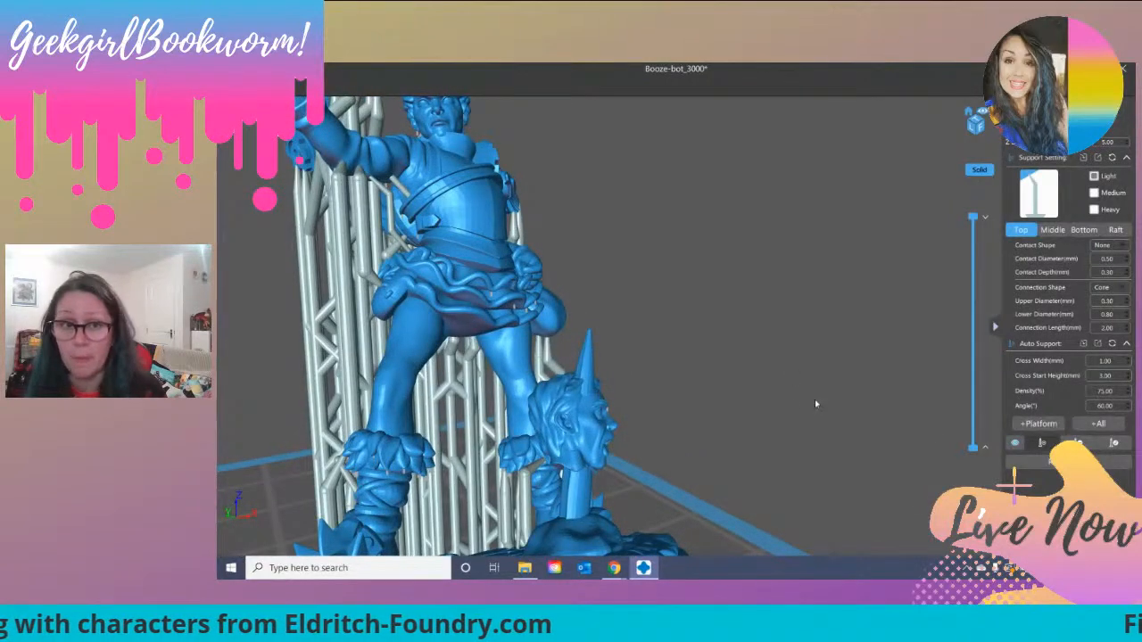
scroll(819, 404, down, 5)
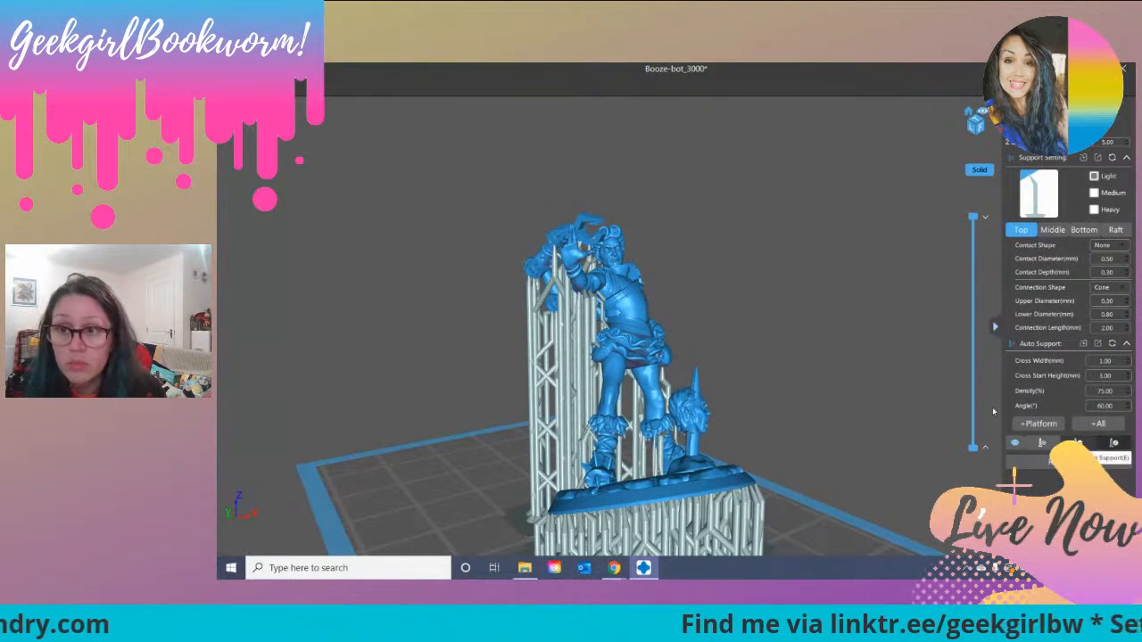
click(1078, 443)
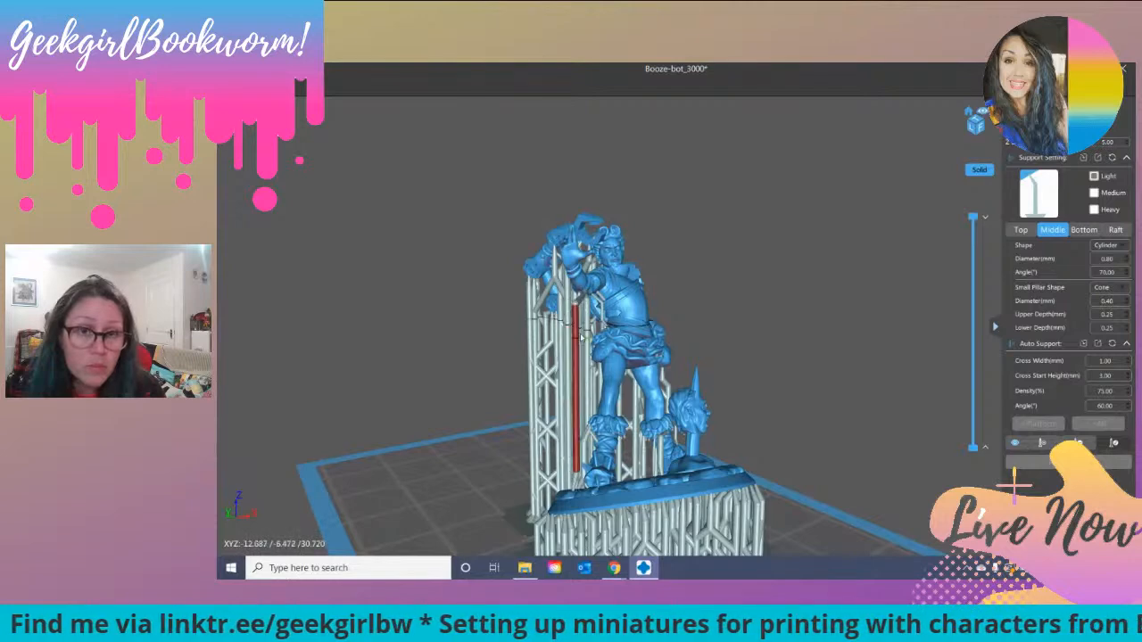
right_drag(536, 391, 554, 394)
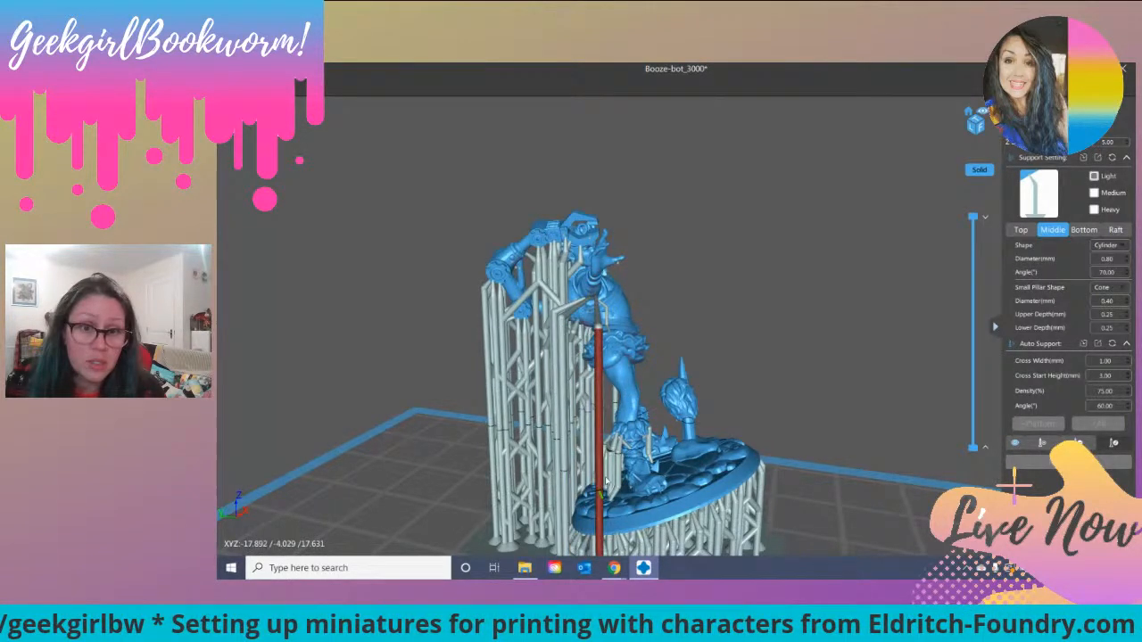
right_drag(629, 435, 646, 382)
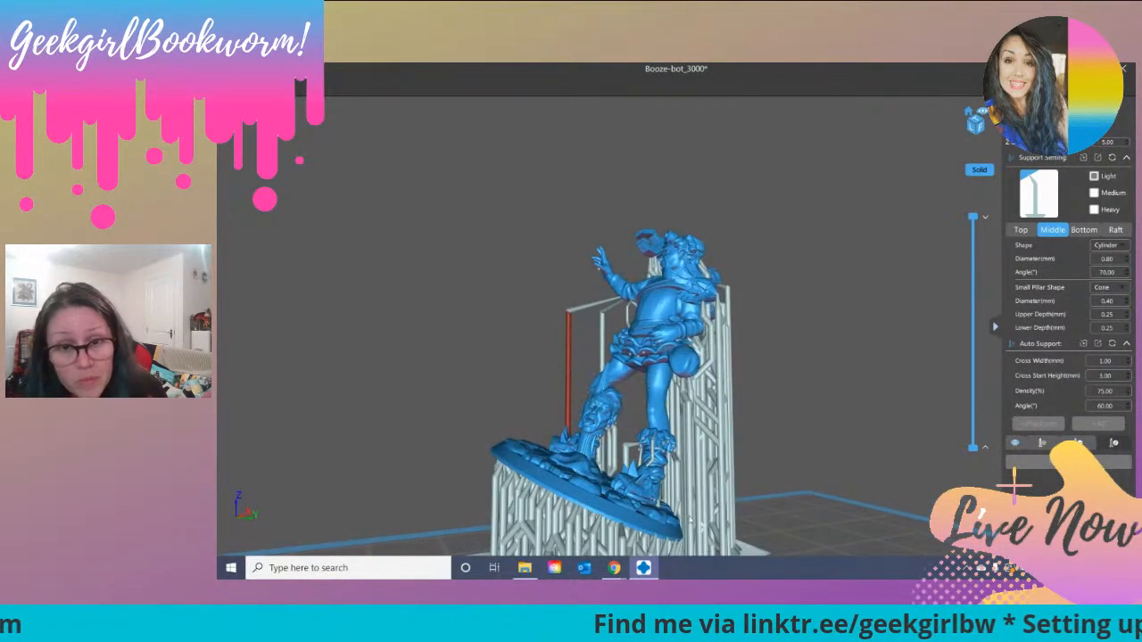
right_drag(642, 487, 683, 382)
Step: Add a light support by hand under the claw at the end of the mechanical arm
click(1042, 442)
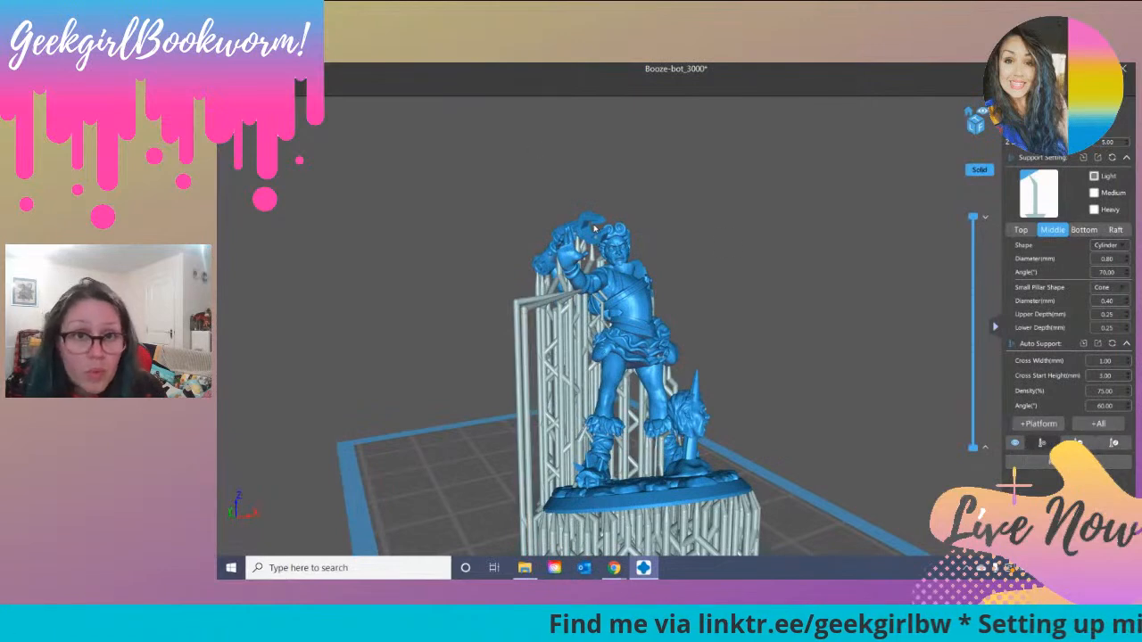
right_drag(585, 234, 640, 217)
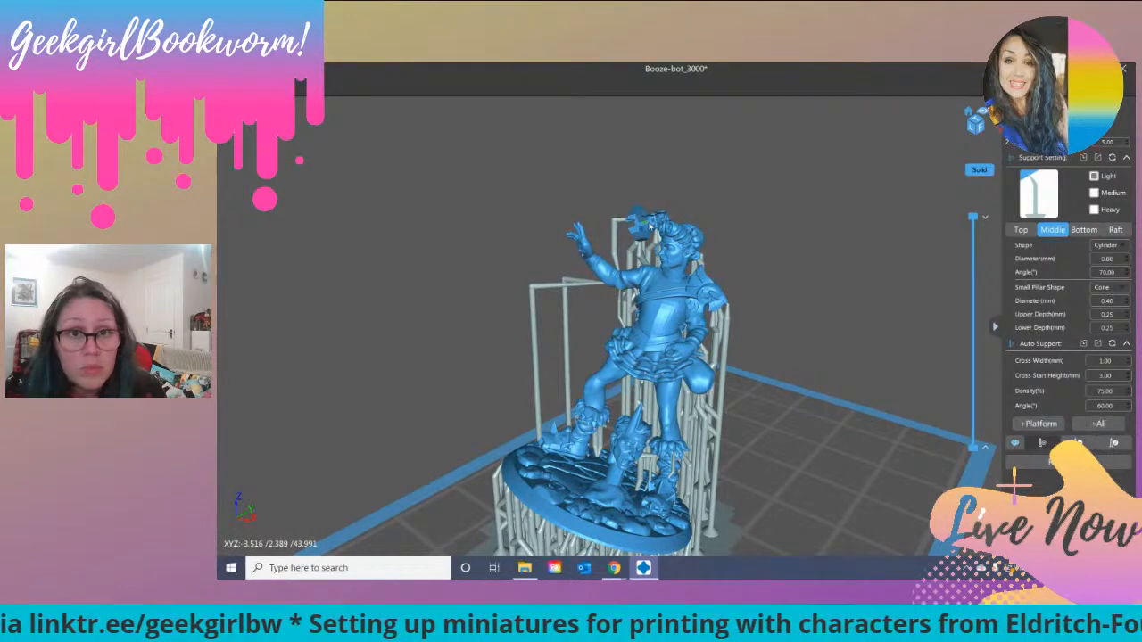
right_drag(653, 233, 653, 229)
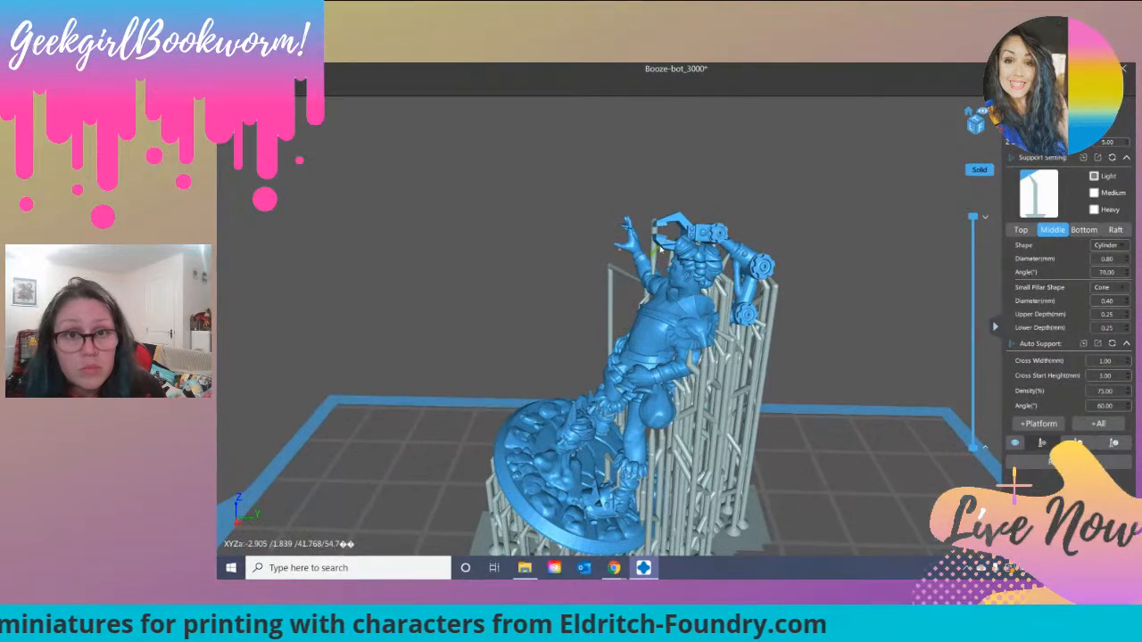
Step: Examine the fully supported figure from the front, sides and below for remaining unsupported areas
mouse_move(869, 269)
right_down()
mouse_move(896, 266)
mouse_move(781, 249)
mouse_move(887, 257)
mouse_move(864, 255)
right_up()
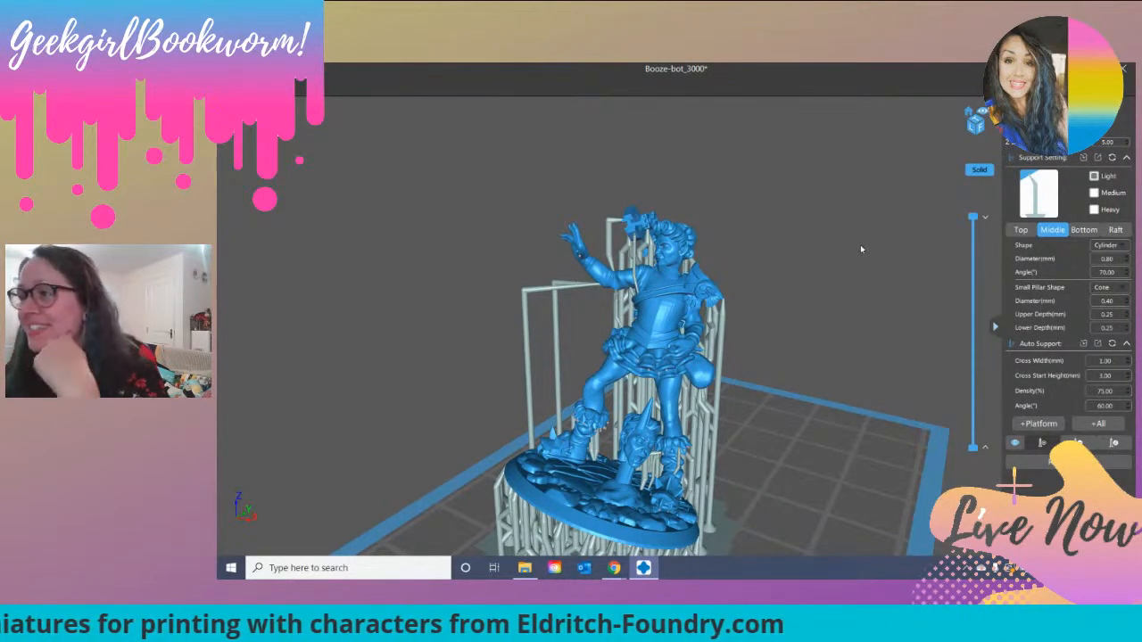
right_drag(781, 310, 696, 286)
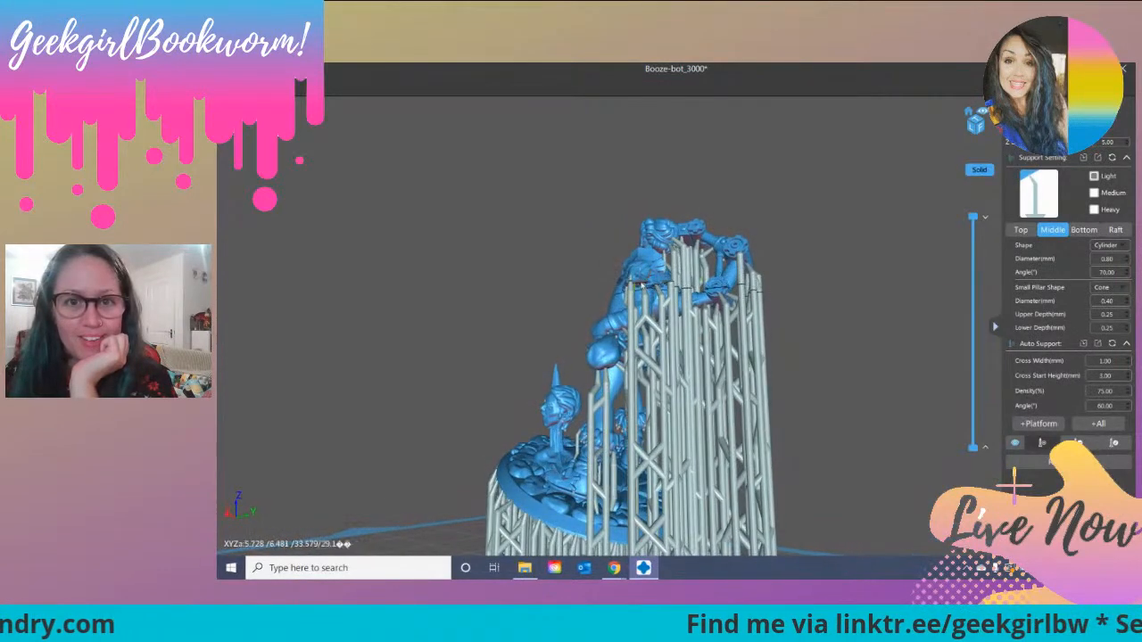
right_drag(807, 329, 860, 321)
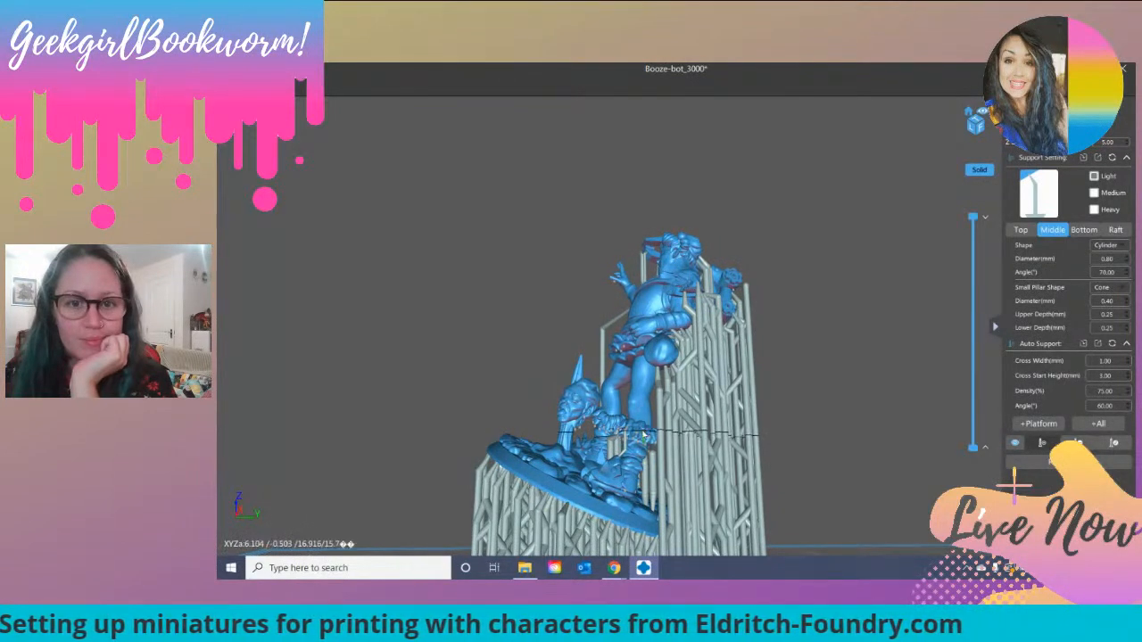
mouse_move(620, 459)
right_down()
mouse_move(660, 454)
mouse_move(616, 450)
right_up()
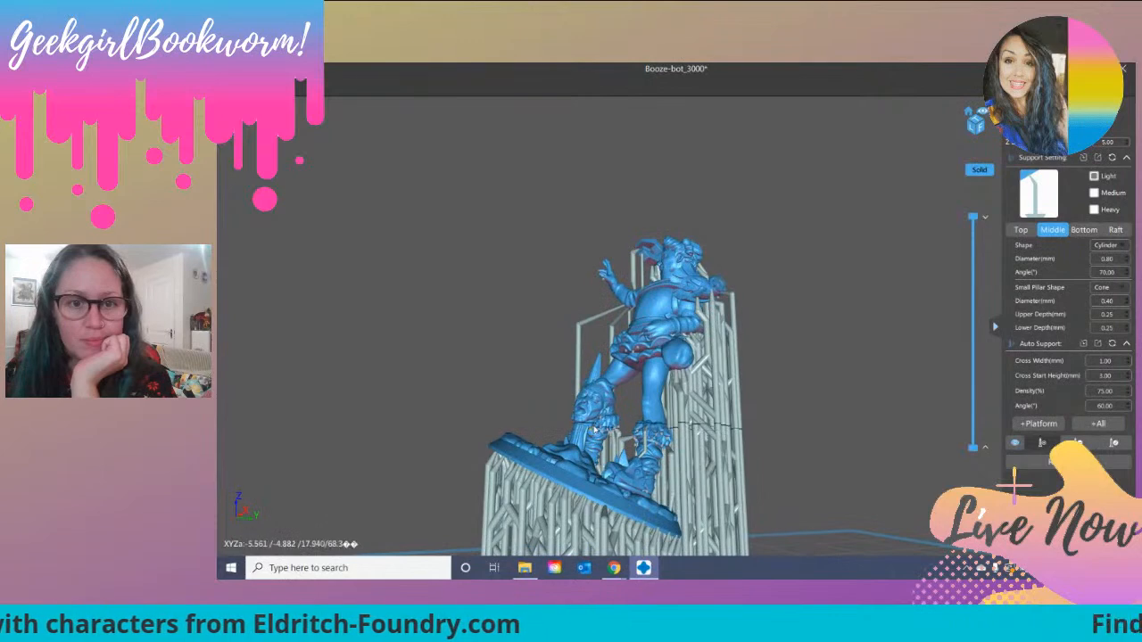
right_drag(603, 420, 613, 437)
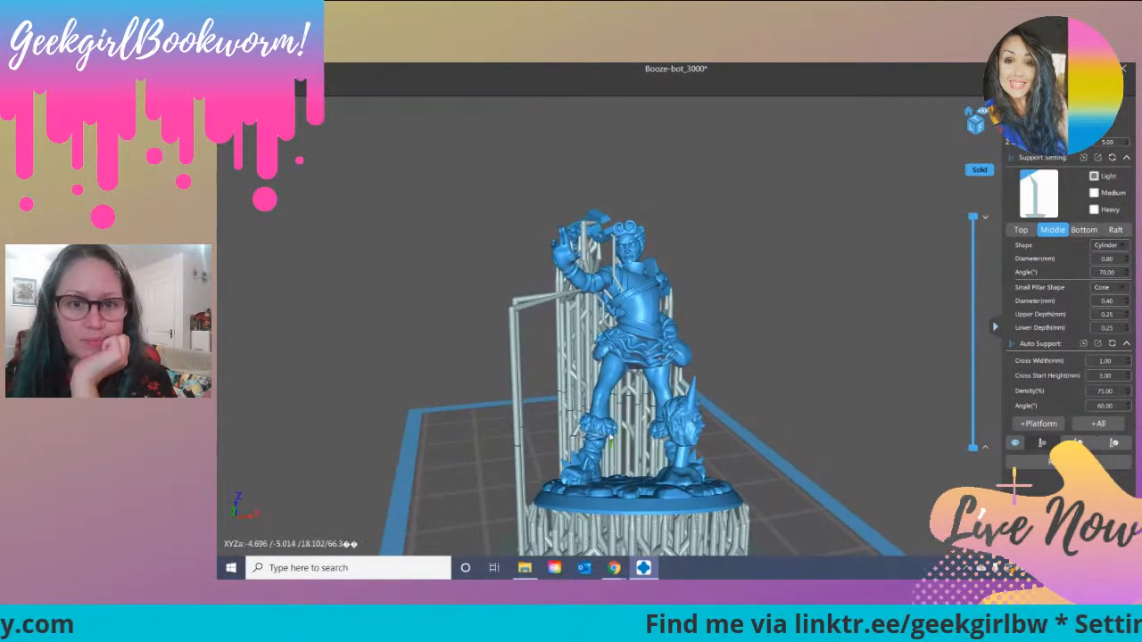
right_drag(815, 417, 819, 419)
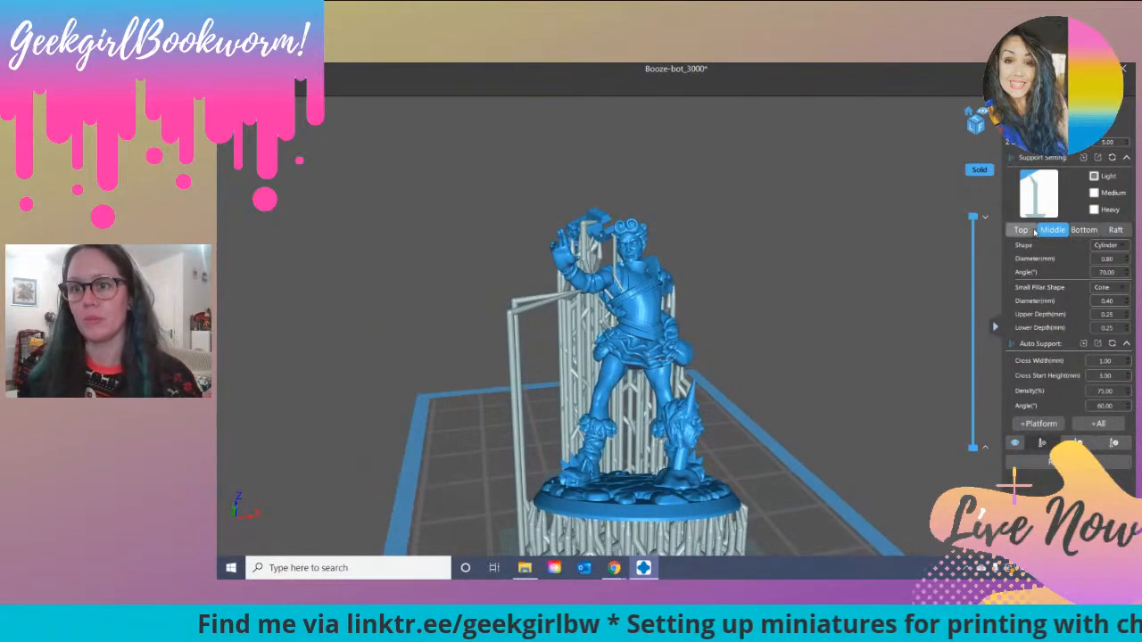
click(1032, 230)
right_drag(759, 413, 644, 444)
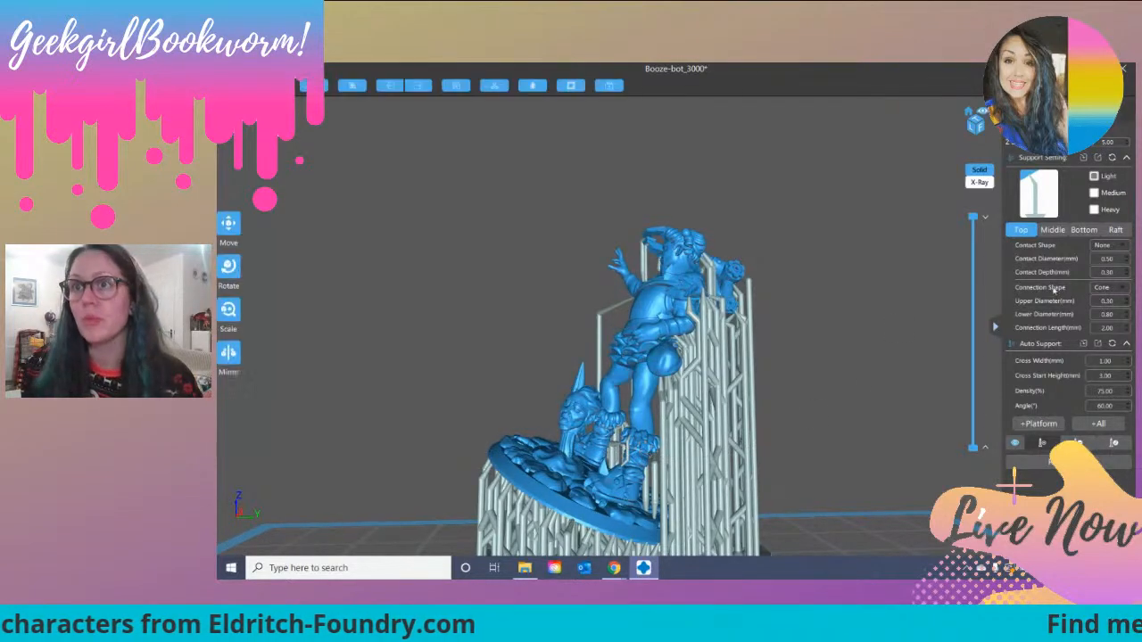
Step: Slice the supported figure and save the result as Raging_Annie in the Photon-s slicer format in the Eldritch Foundry folder
click(1088, 388)
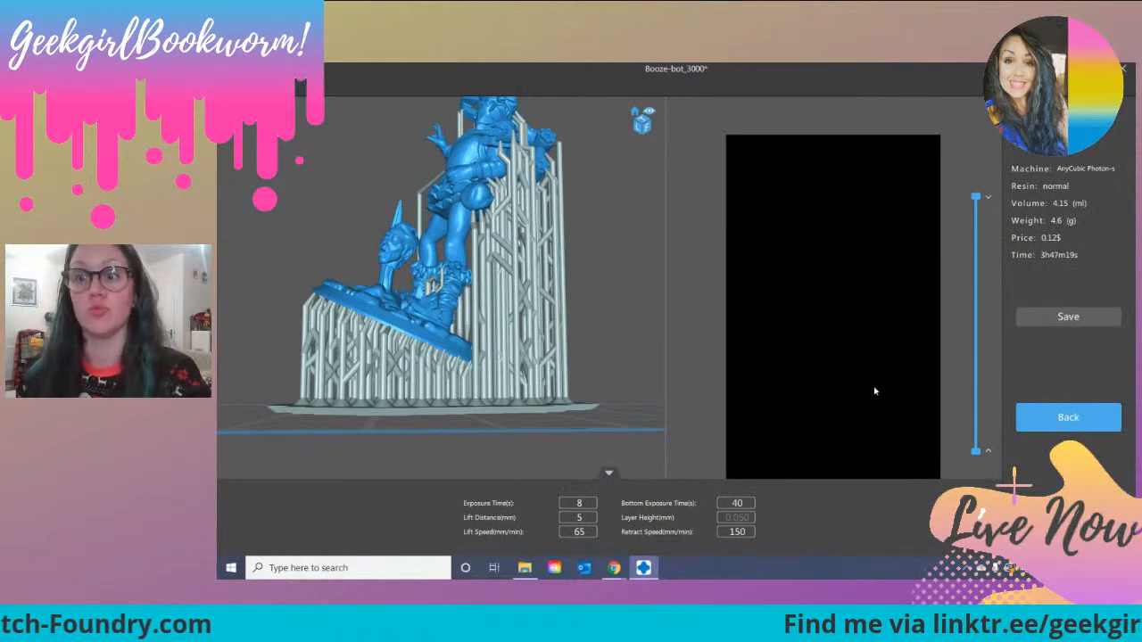
click(1088, 319)
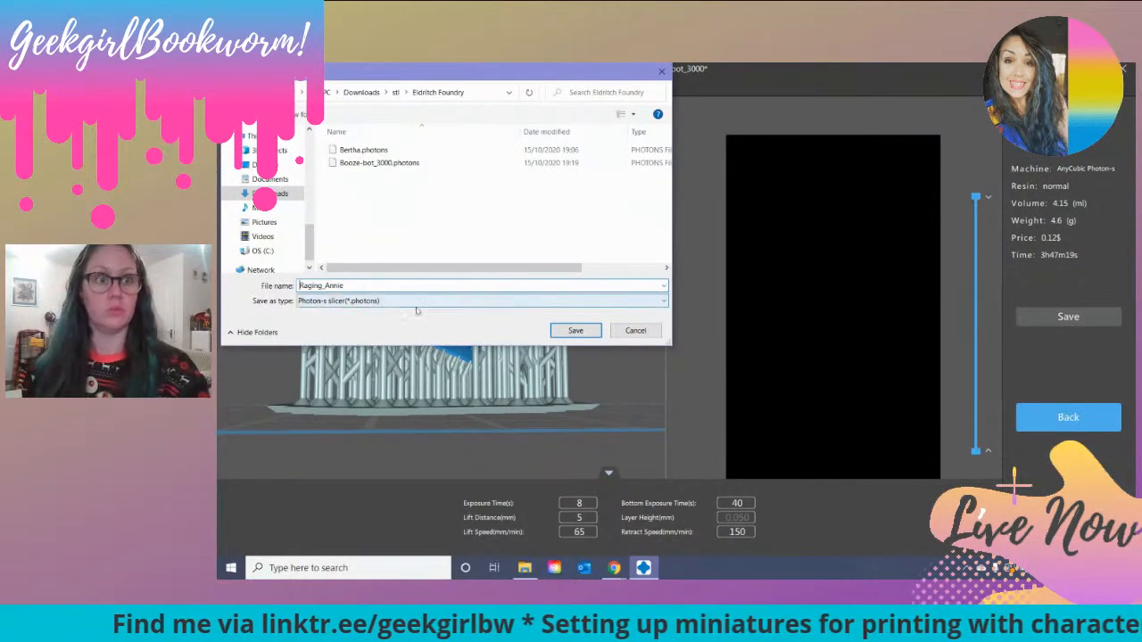
click(570, 330)
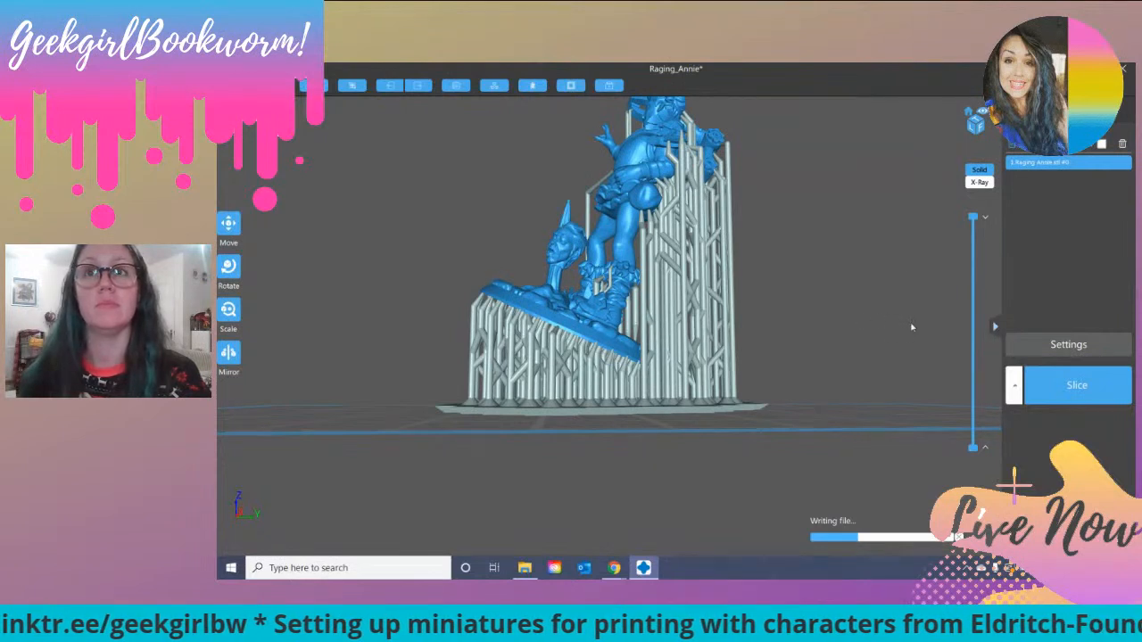
scroll(735, 239, down, 3)
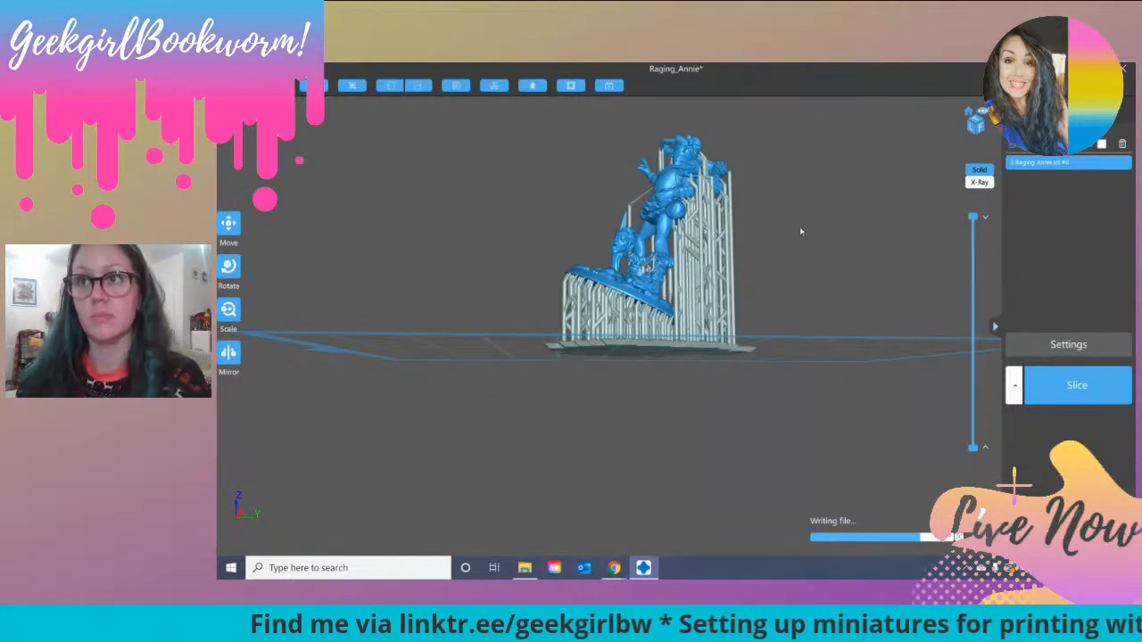
drag(782, 246, 877, 278)
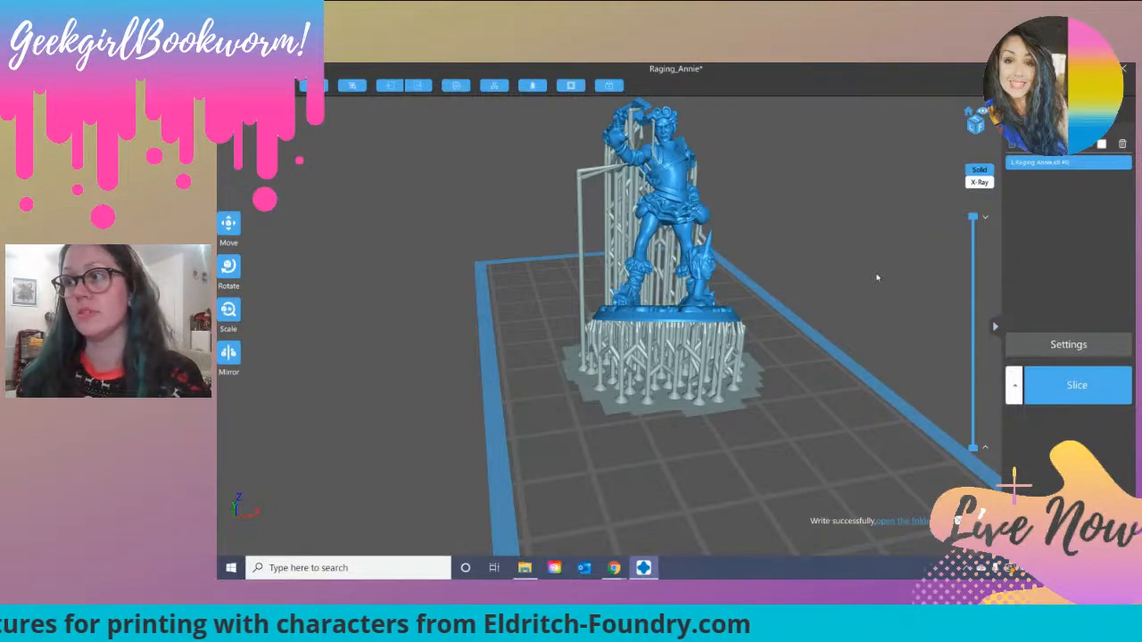
drag(793, 199, 823, 192)
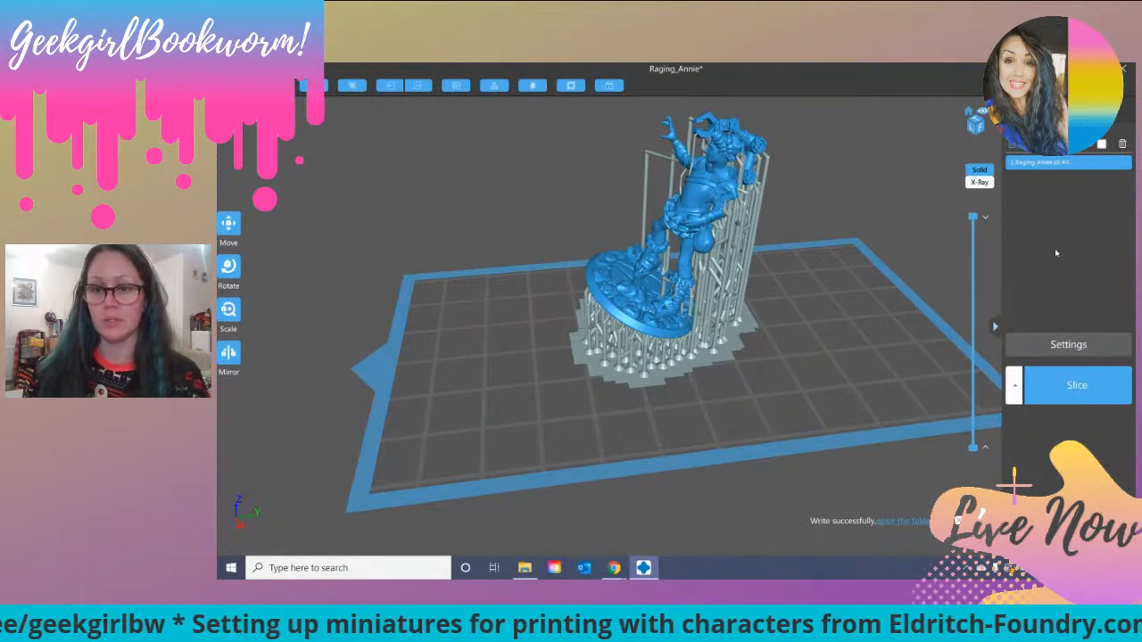
Step: Save the supported model as a CHITUBOX project named Raging_Annie in the Eldritch Foundry folder
click(274, 86)
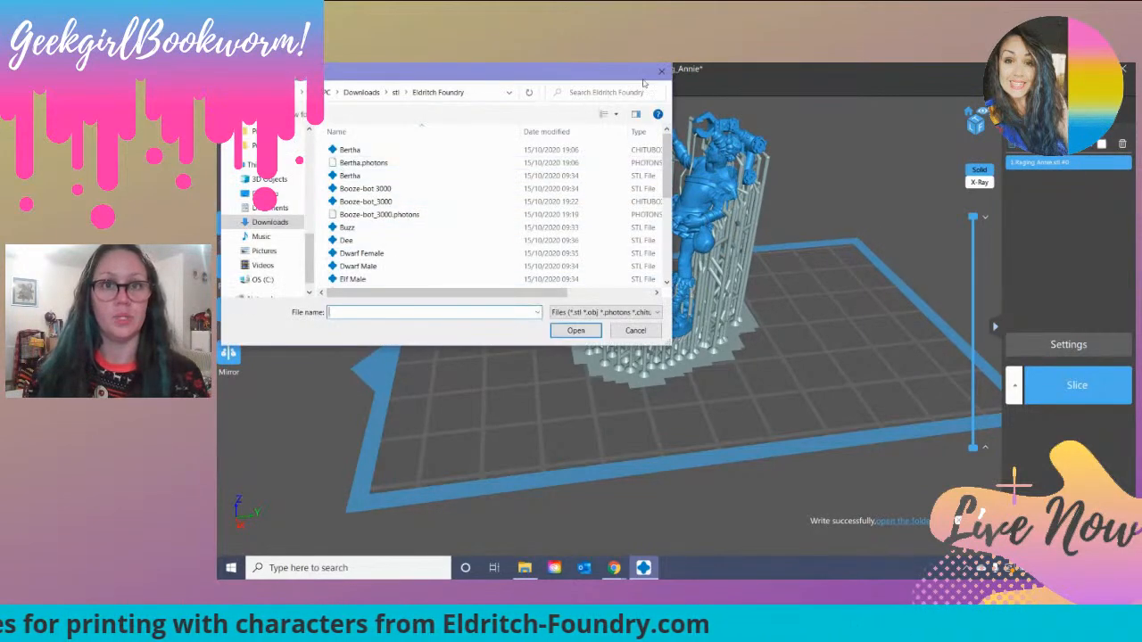
click(661, 71)
click(234, 84)
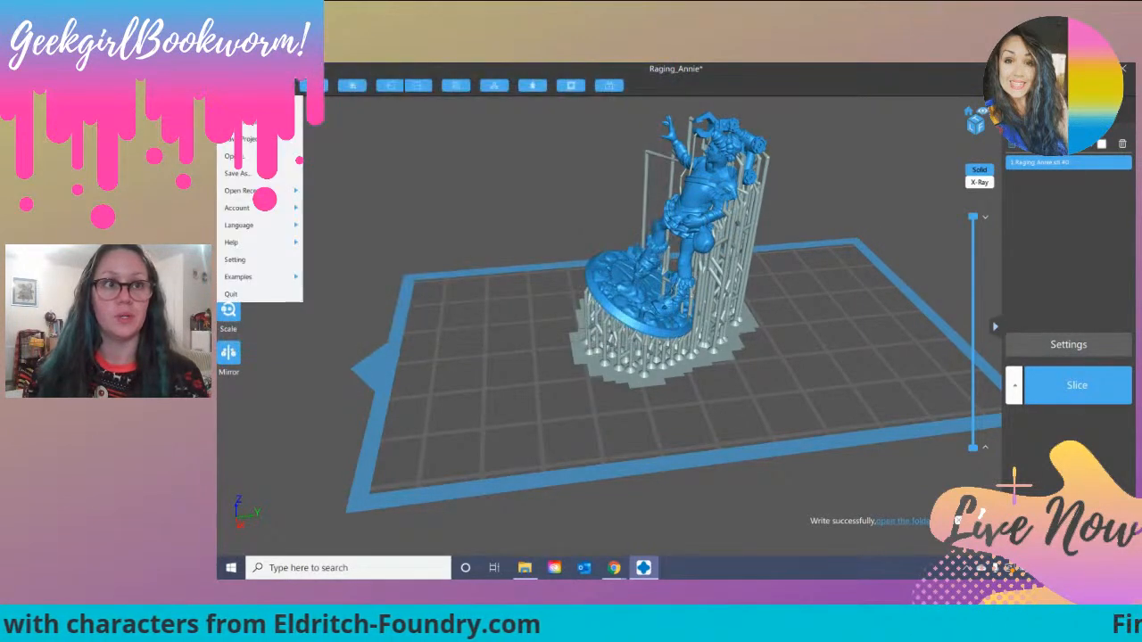
click(239, 173)
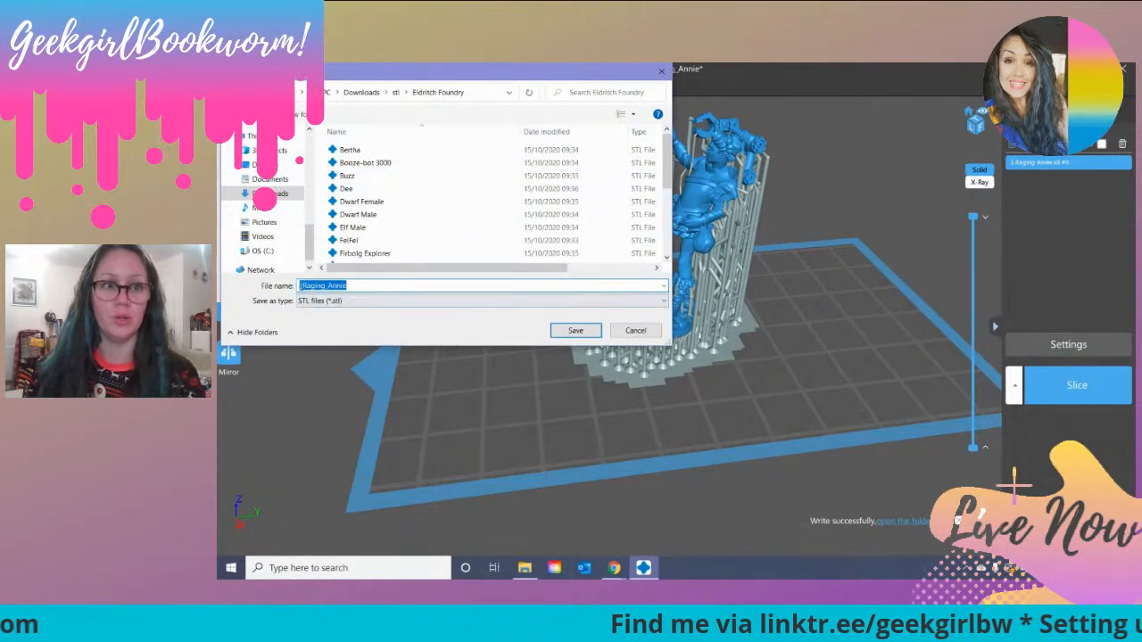
click(360, 301)
click(403, 324)
click(402, 302)
click(401, 328)
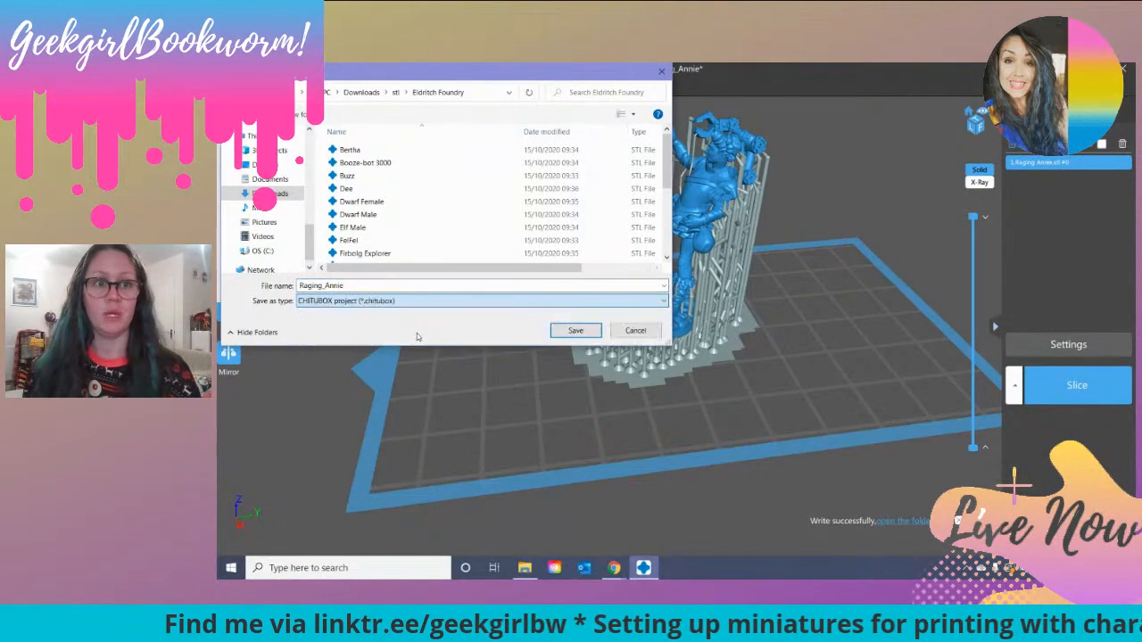
click(571, 330)
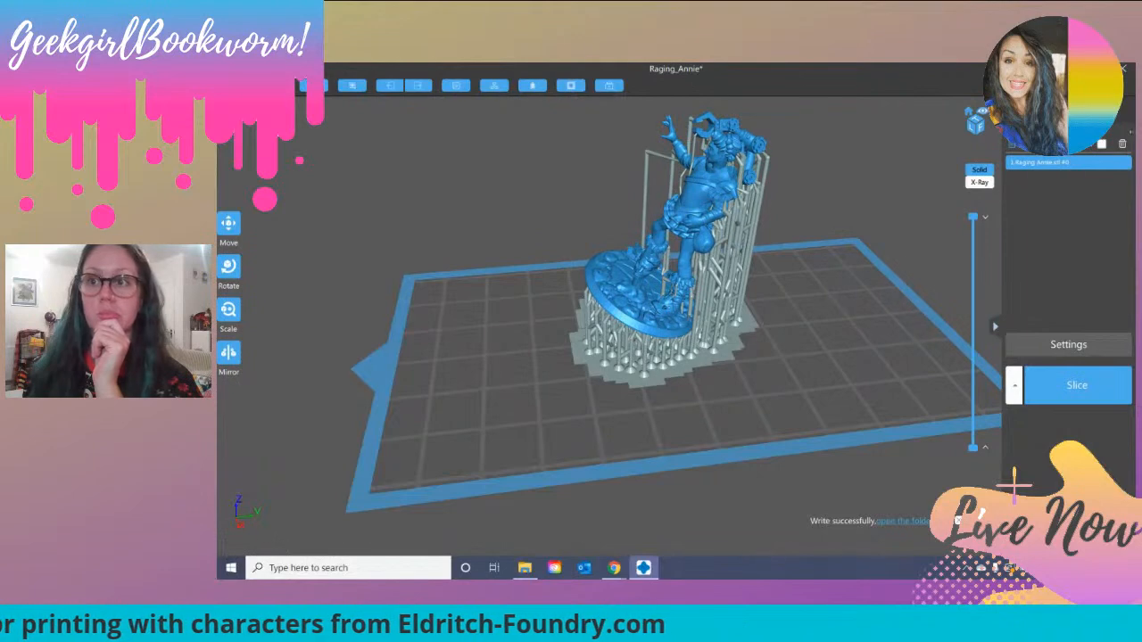
Step: Remove Raging Annie from the build plate and load the Buzz STL file
click(1123, 144)
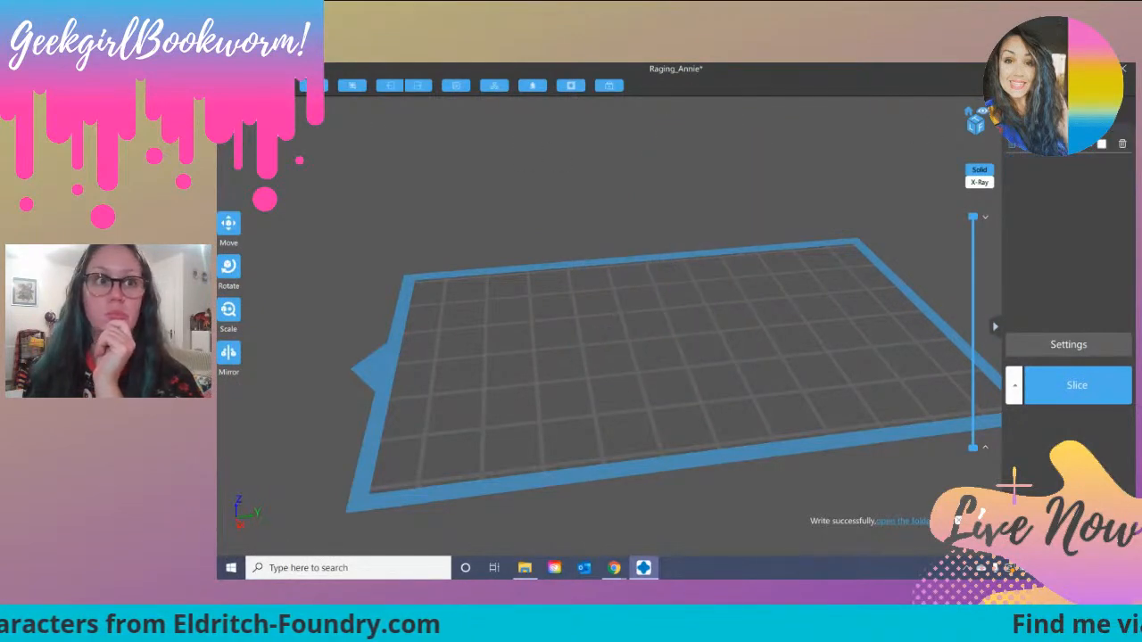
click(230, 84)
click(234, 157)
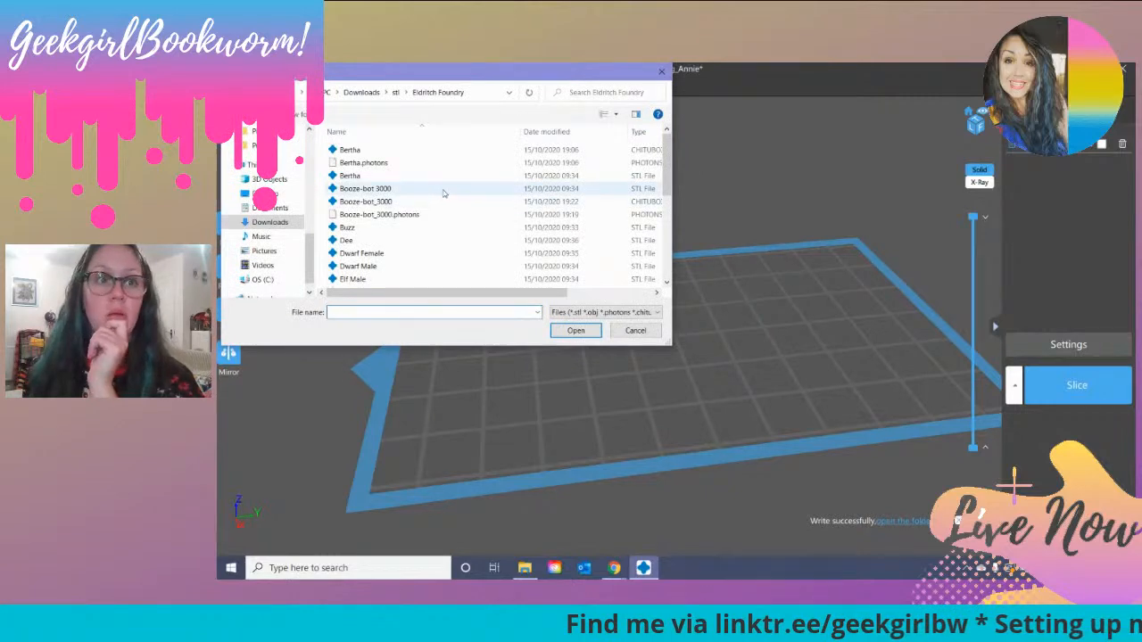
scroll(442, 193, down, 3)
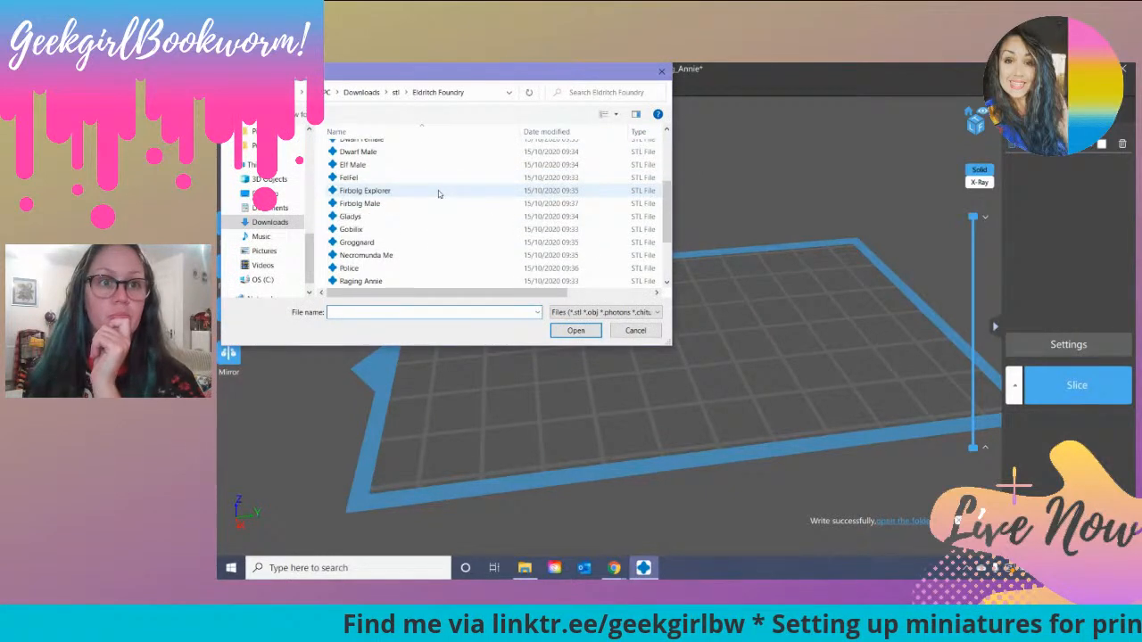
scroll(438, 194, up, 2)
double_click(385, 187)
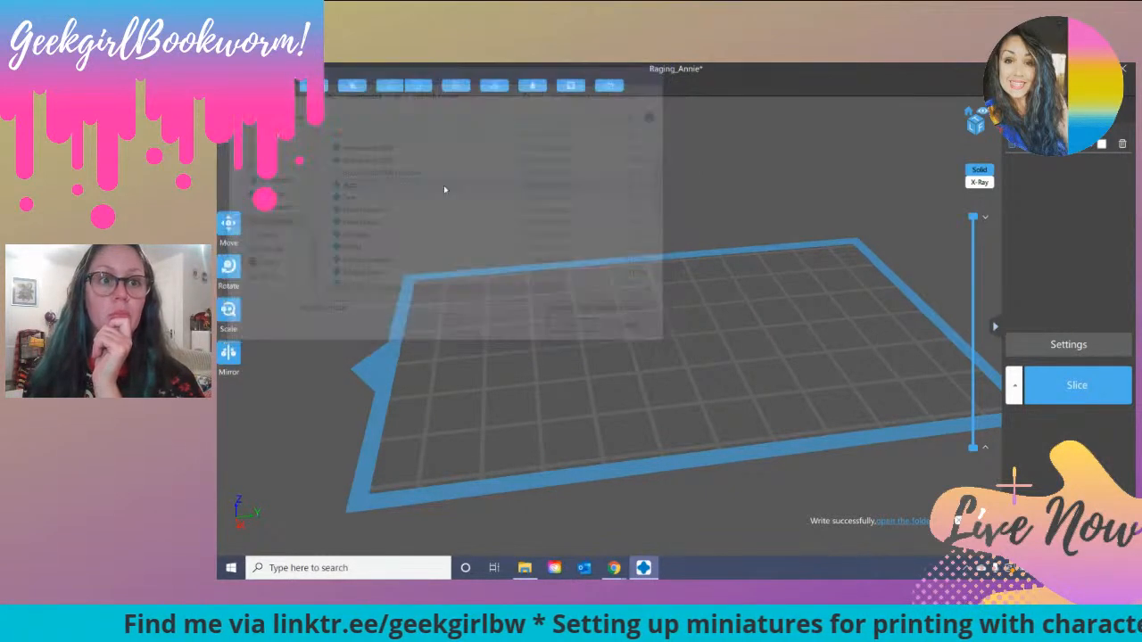
mouse_move(753, 297)
mouse_down()
mouse_move(582, 303)
mouse_move(677, 294)
mouse_move(797, 258)
mouse_move(744, 285)
mouse_up()
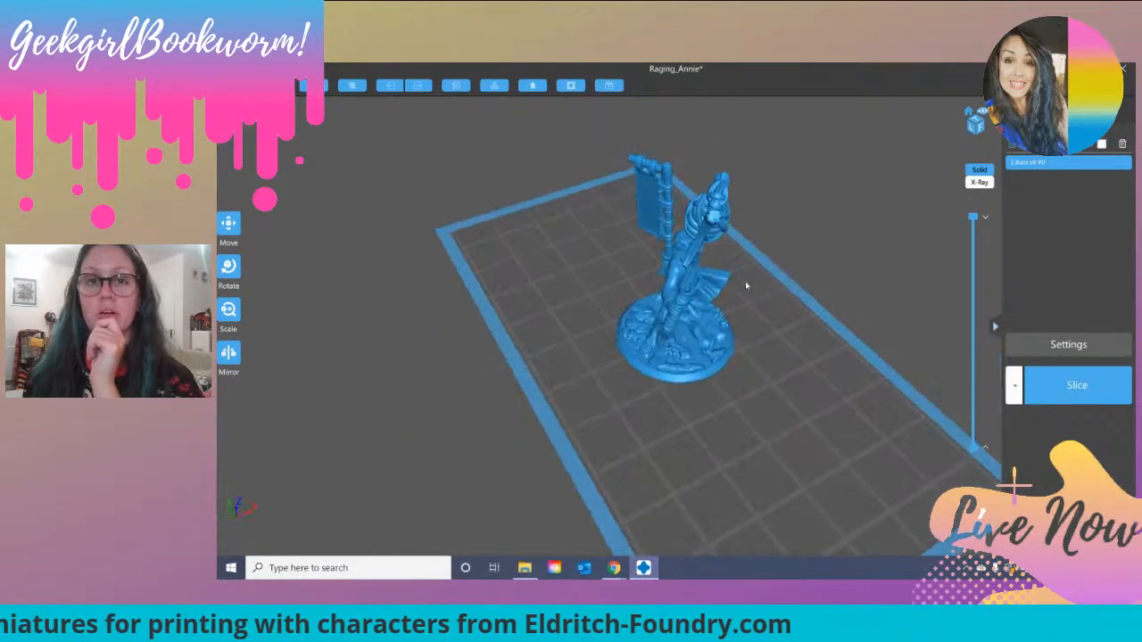
Step: Tilt the Buzz figure backwards about the X axis by about 35 degrees
click(229, 266)
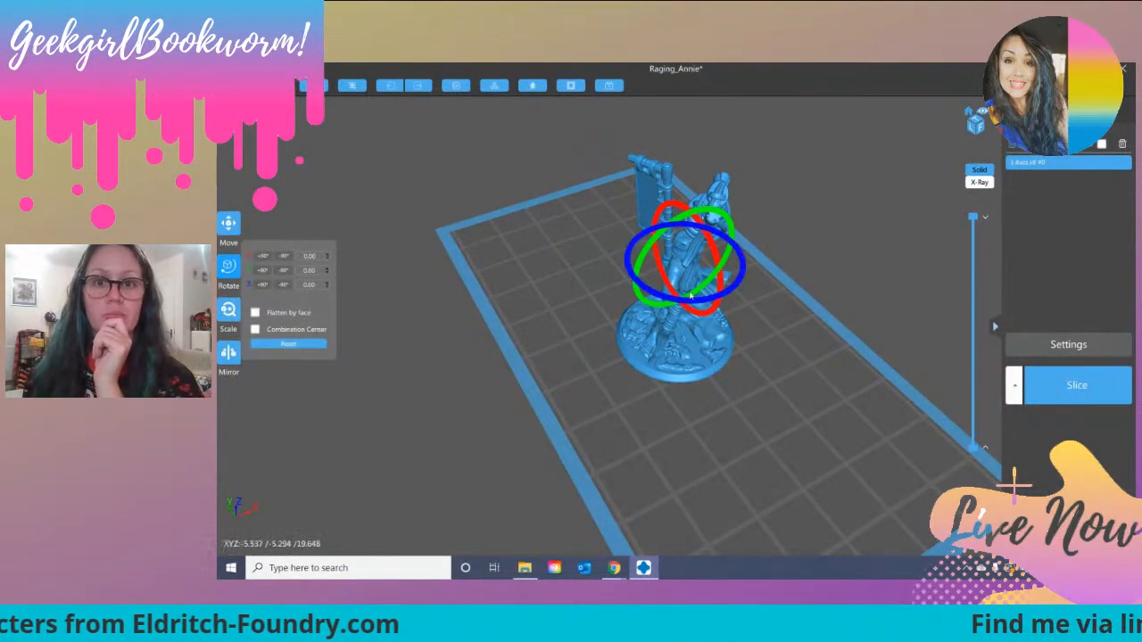
drag(693, 293, 721, 256)
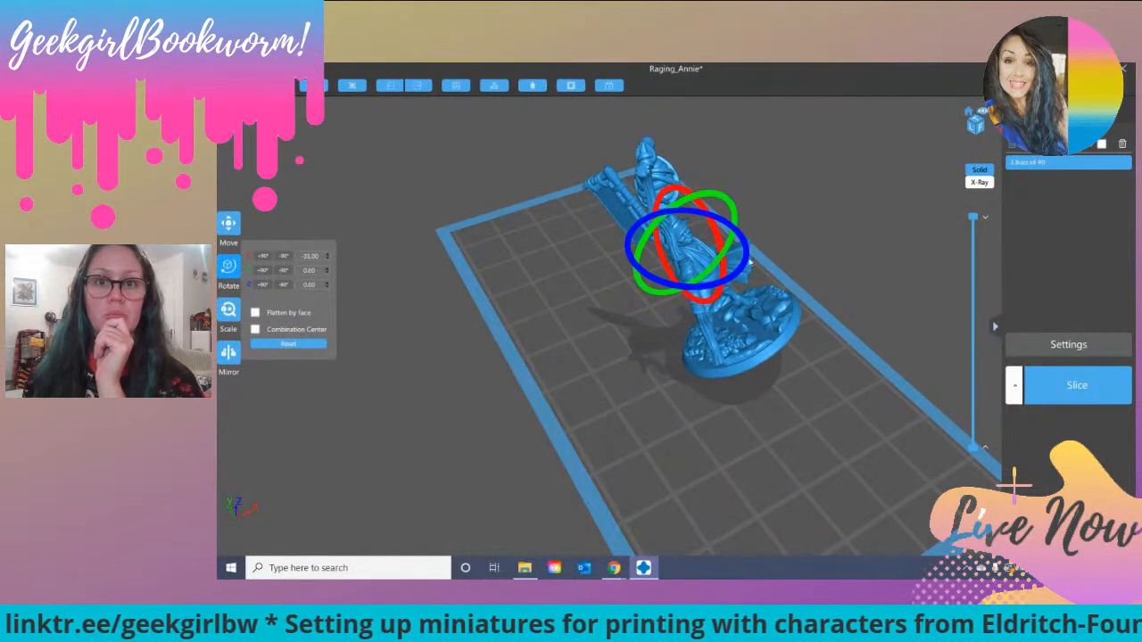
drag(740, 273, 723, 286)
drag(530, 363, 539, 362)
right_drag(539, 361, 560, 341)
click(758, 309)
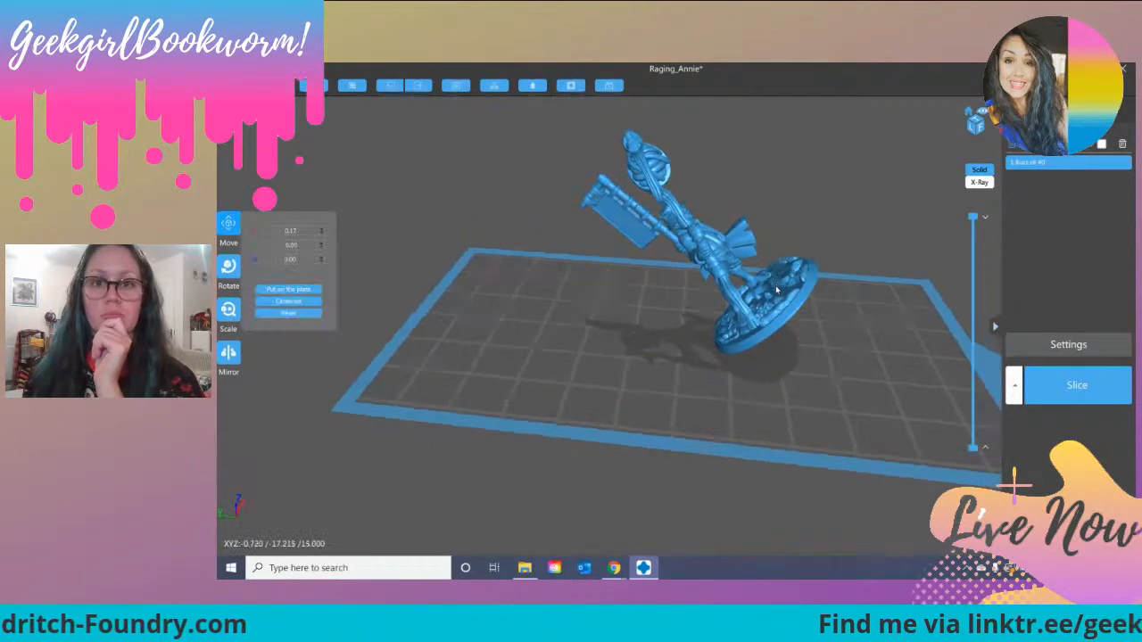
Step: Try to tilt the Buzz figure further backwards about the X axis
click(229, 266)
drag(727, 272, 739, 217)
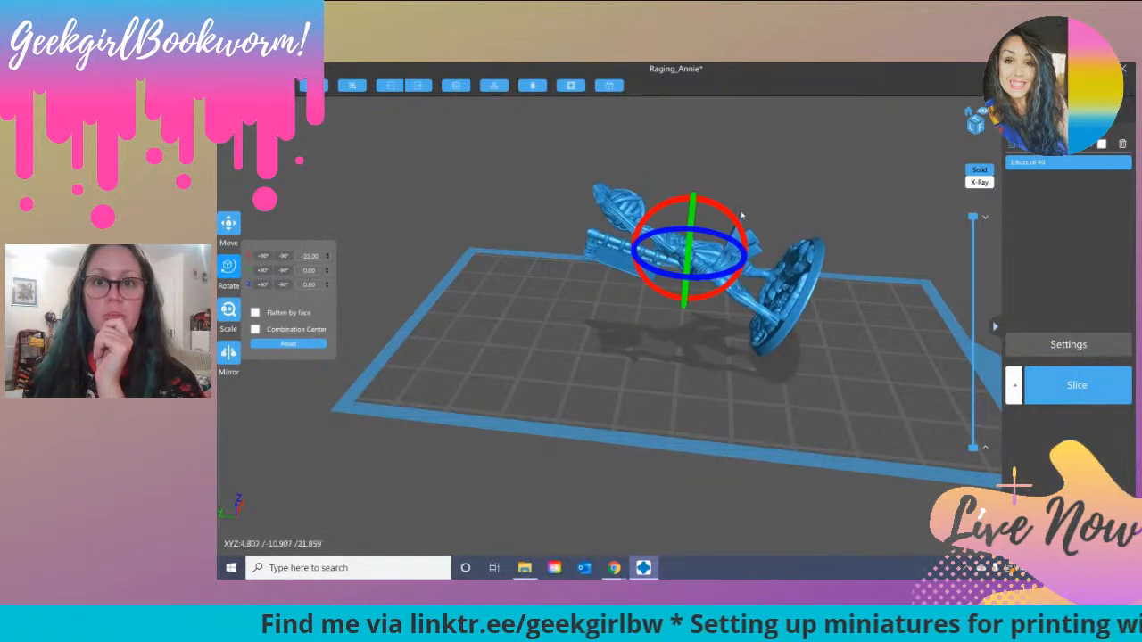
click(421, 264)
right_drag(421, 264, 407, 282)
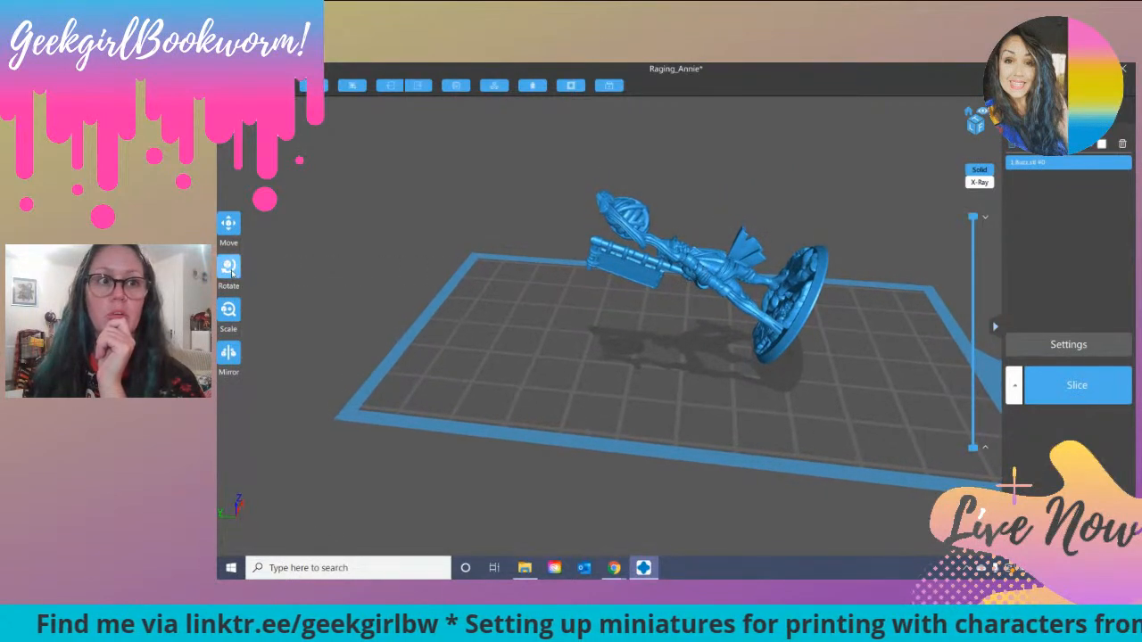
Step: Tilt the Buzz figure sideways about the Y axis by about 21 degrees
click(731, 234)
drag(734, 226, 699, 258)
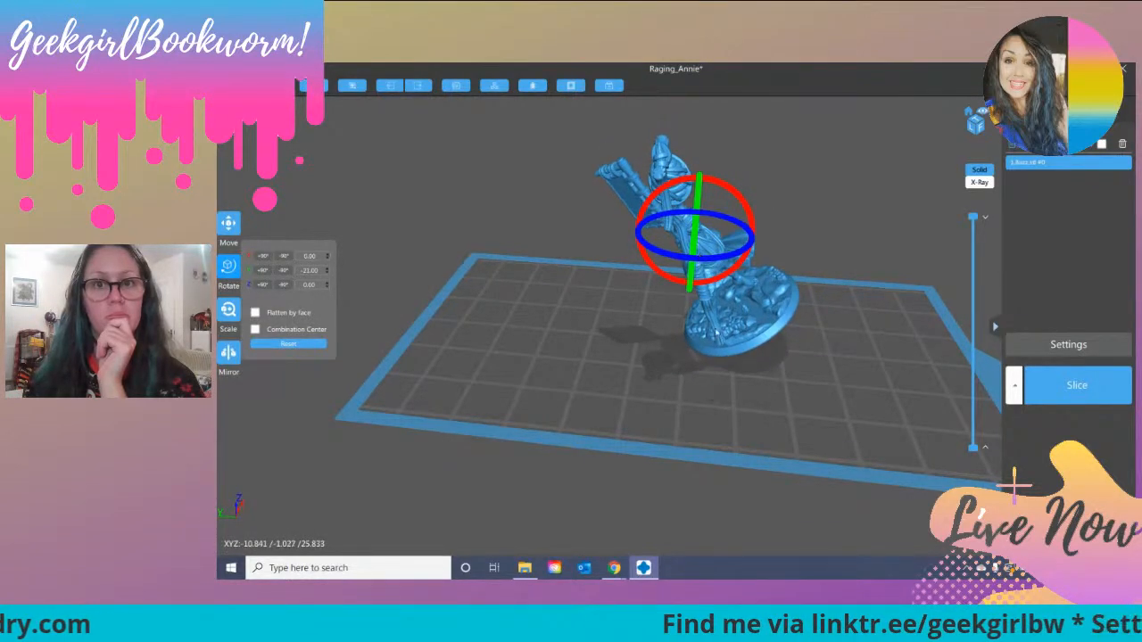
right_drag(765, 334, 676, 343)
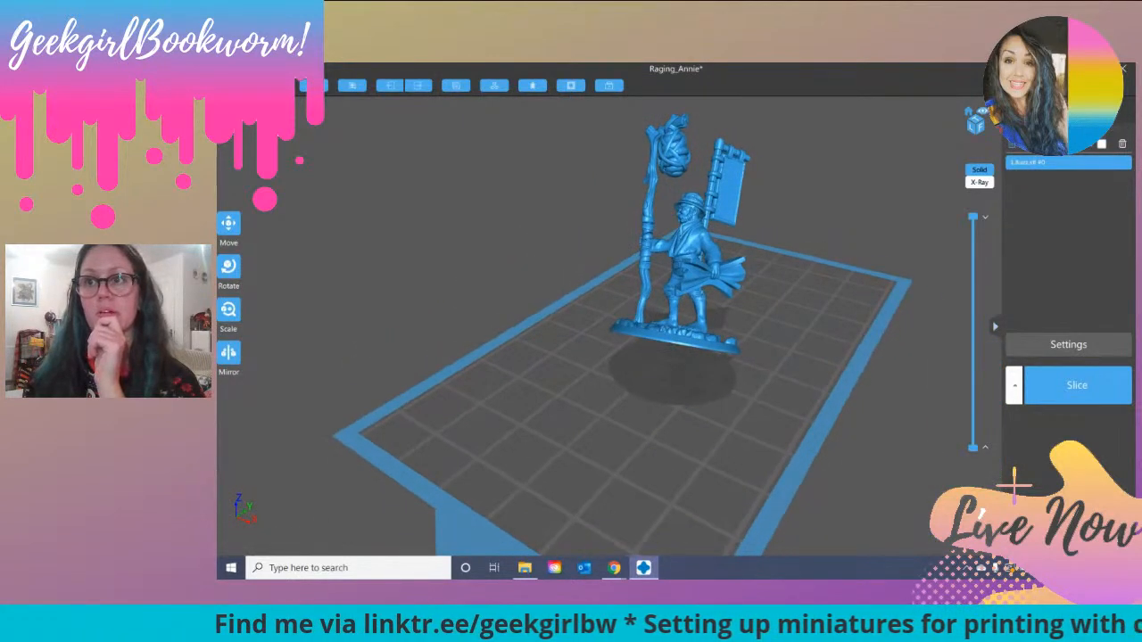
Step: Generate automatic platform supports for Buzz with the light preset, and add light supports by hand beneath the coat's free lower edge
click(1042, 111)
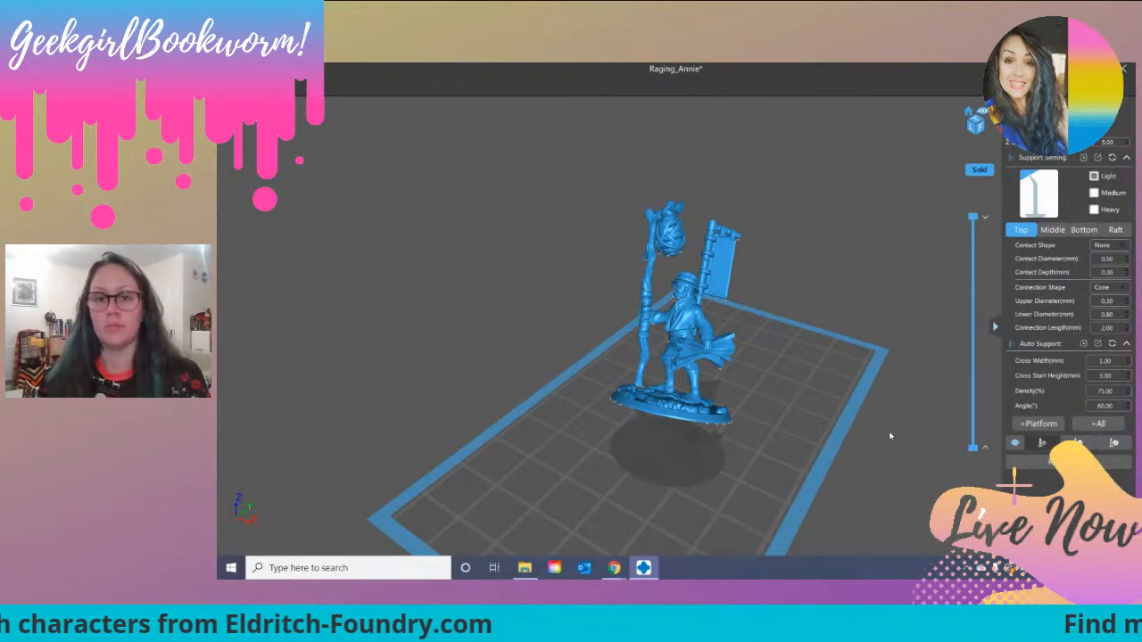
click(1037, 425)
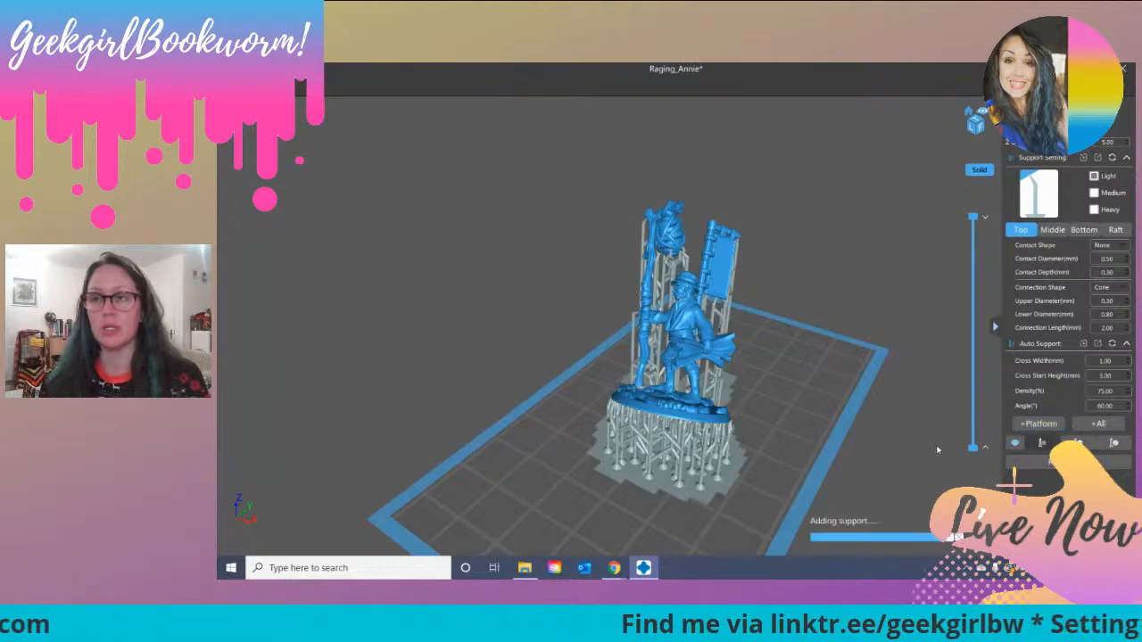
right_drag(628, 465, 669, 438)
scroll(669, 437, up, 5)
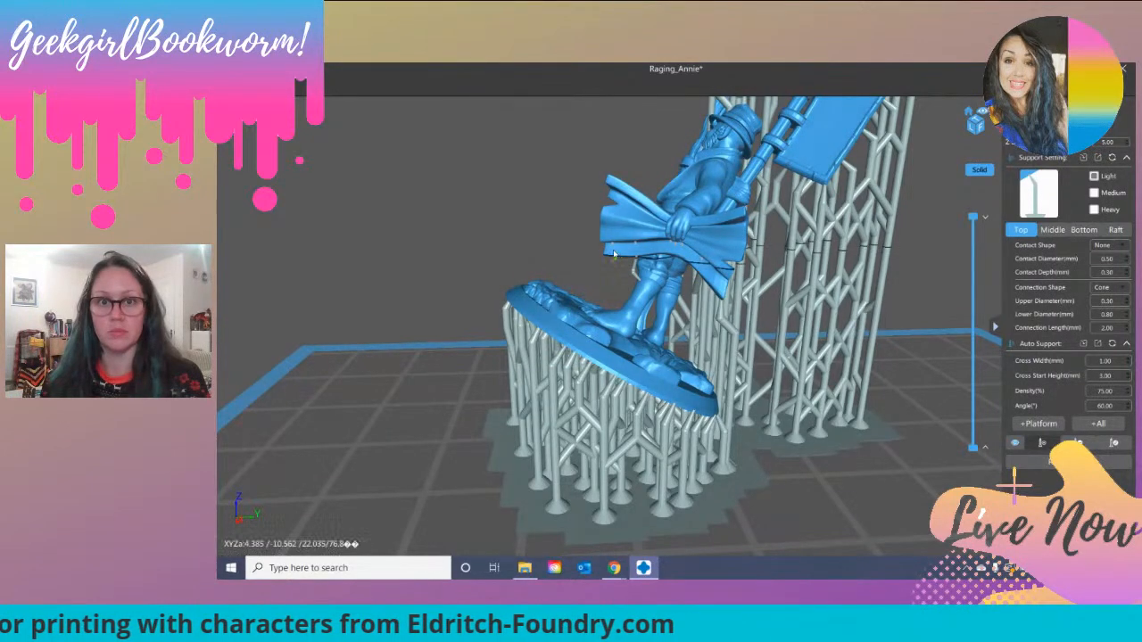
scroll(632, 282, up, 3)
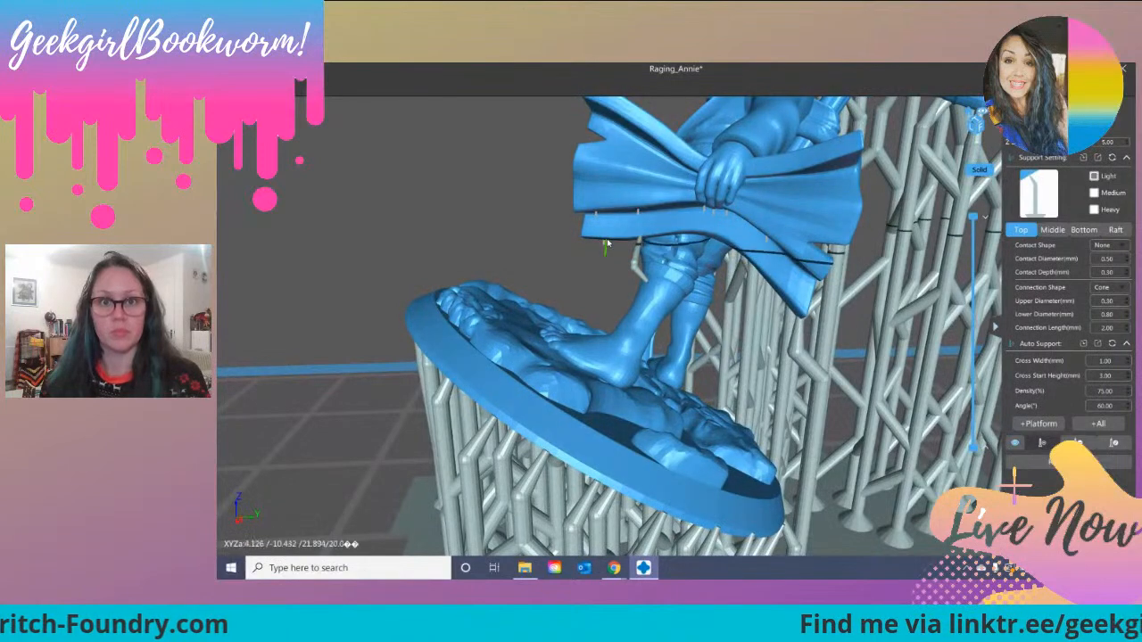
right_drag(600, 241, 610, 243)
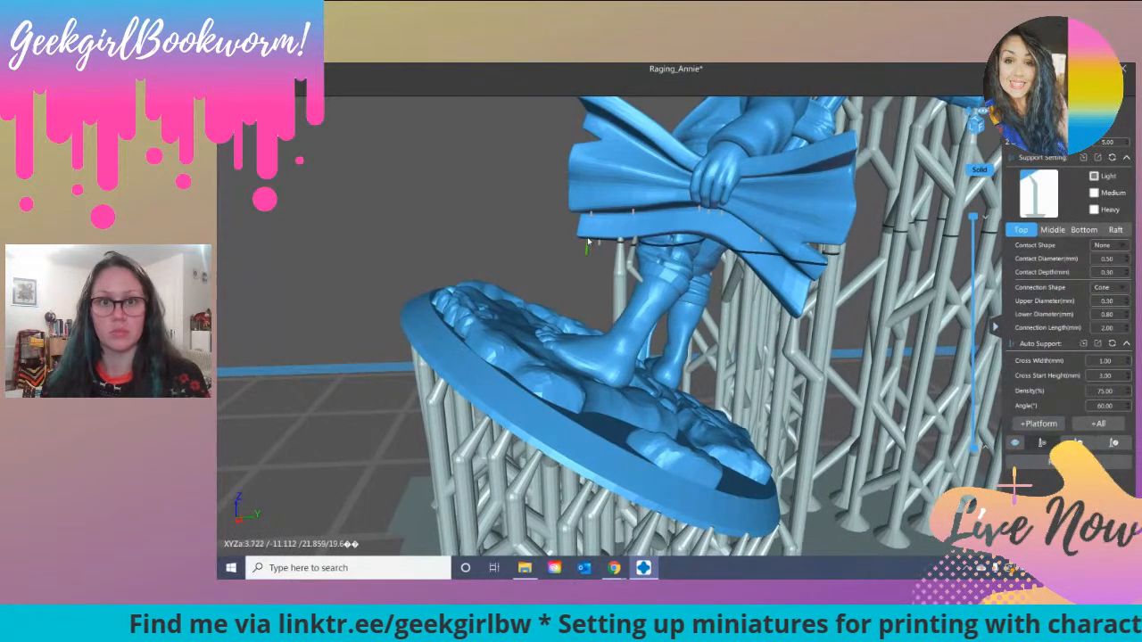
click(580, 239)
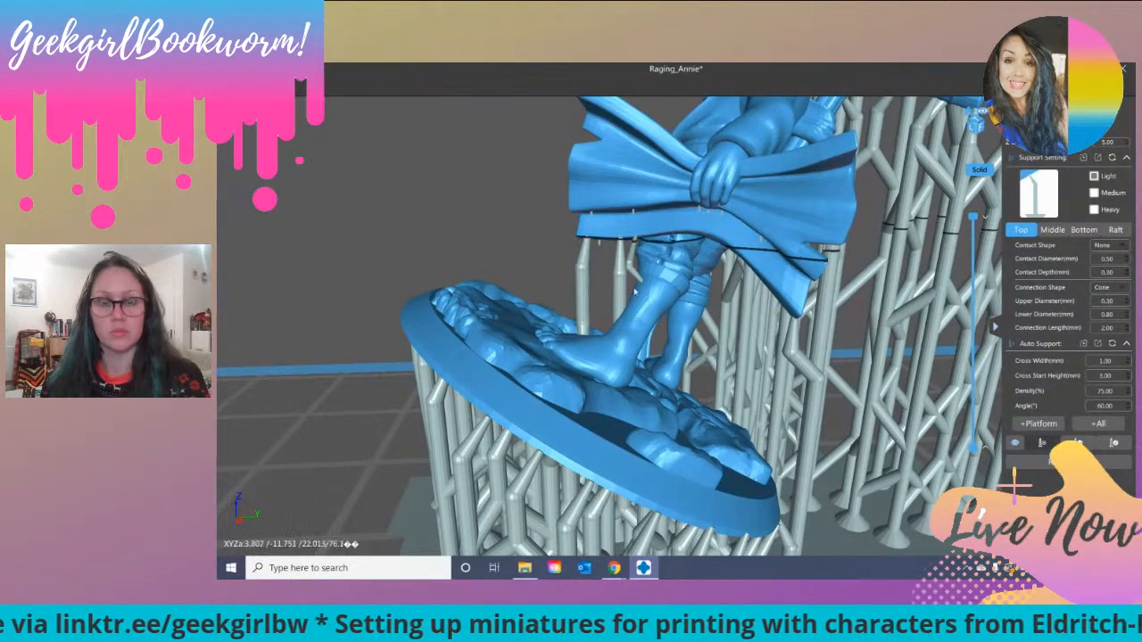
Step: Add further light supports beneath the hanging parts of the coat and around the waist
right_drag(785, 291, 714, 206)
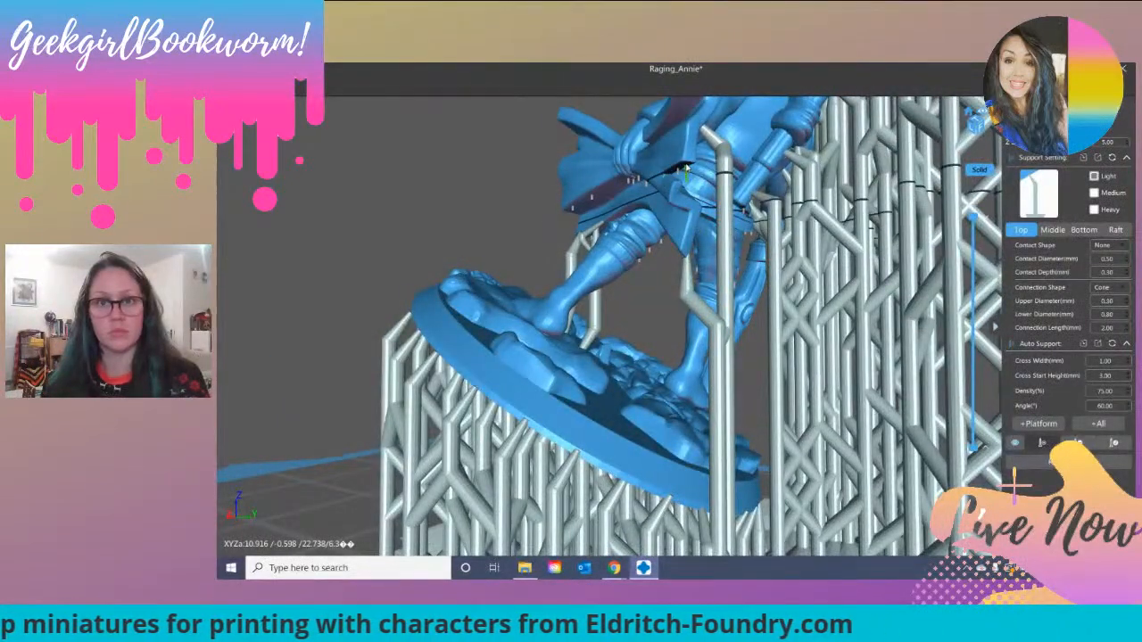
right_drag(714, 356, 781, 453)
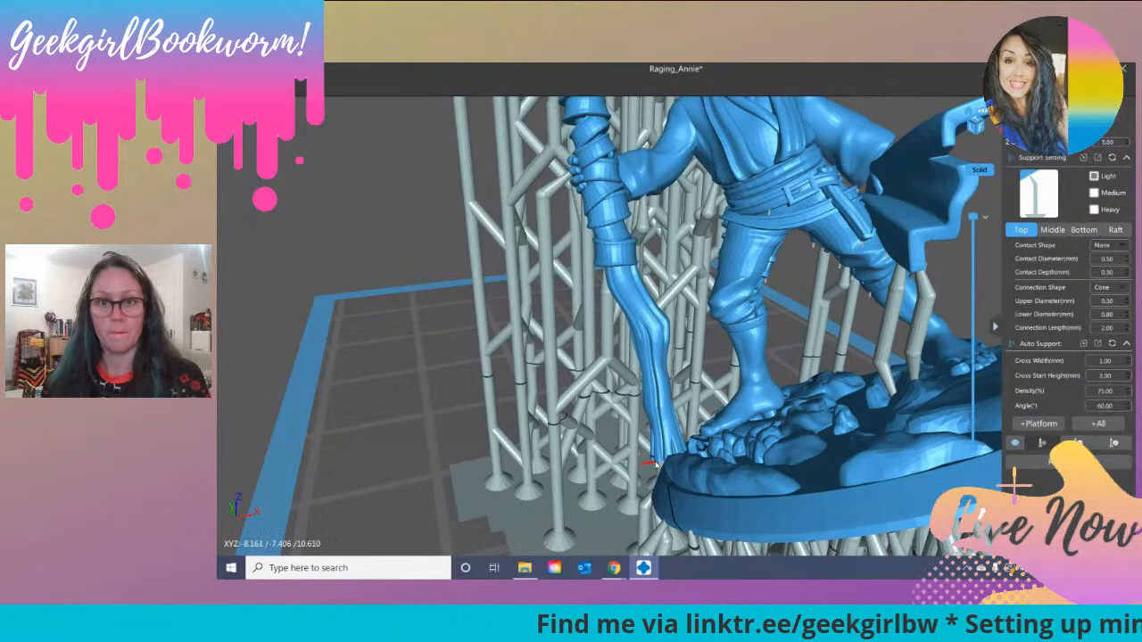
right_drag(654, 464, 766, 428)
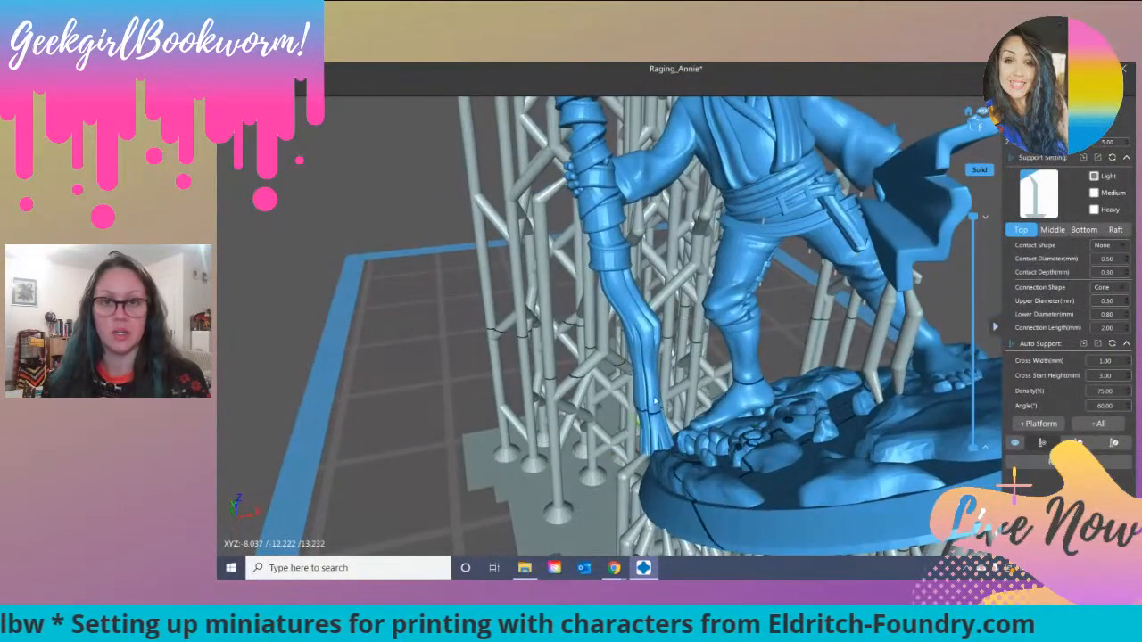
right_drag(604, 413, 419, 386)
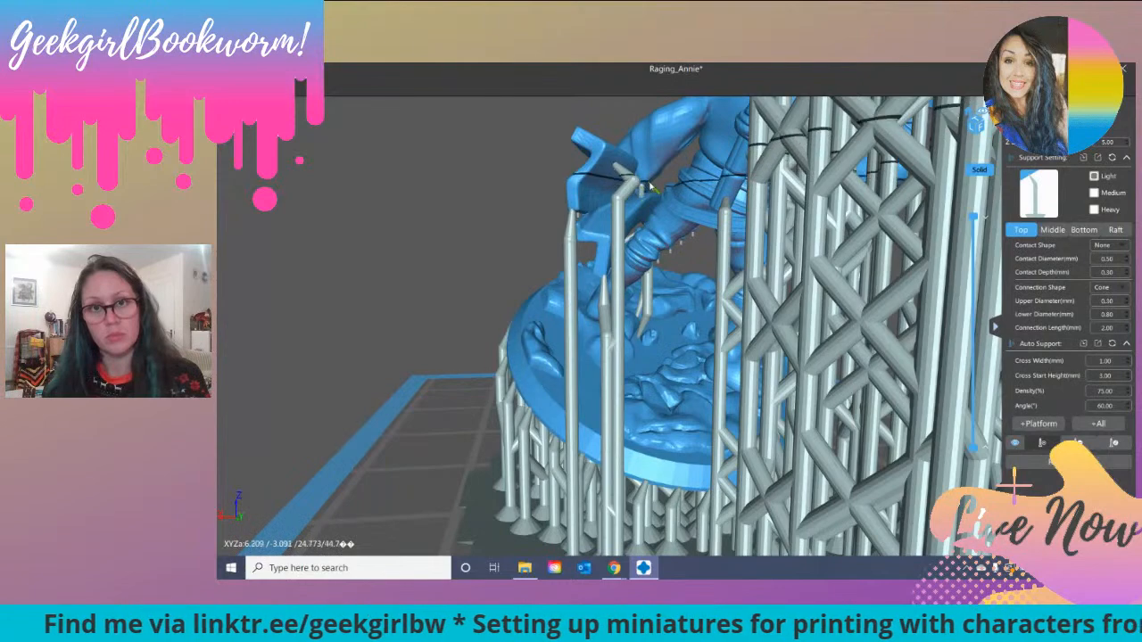
right_drag(694, 243, 723, 205)
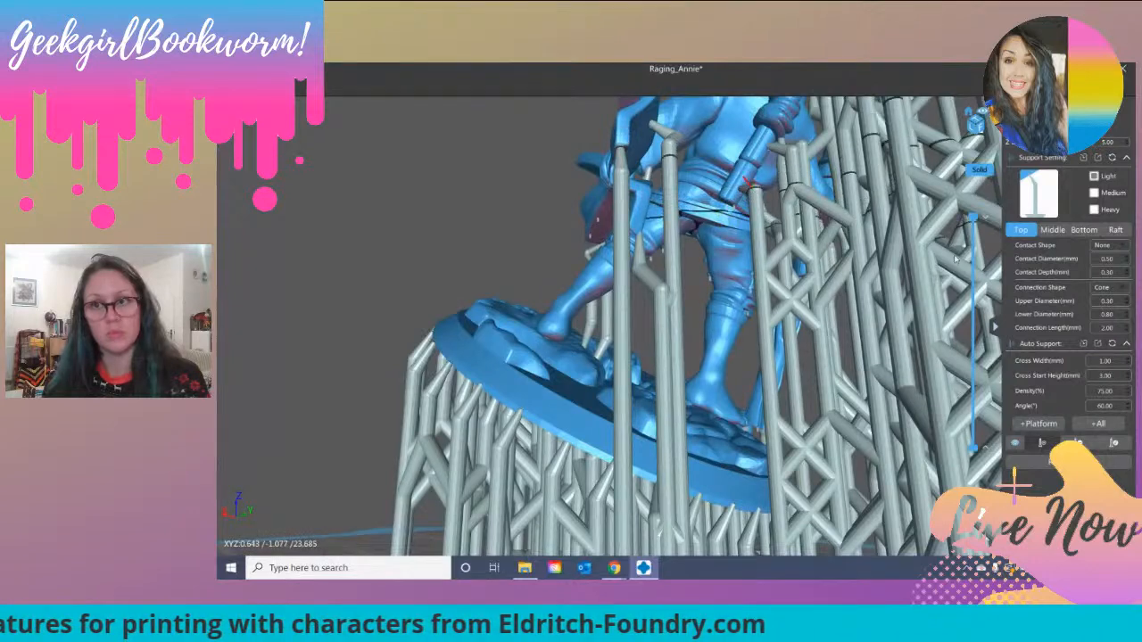
Step: Edit the existing supports, adjusting the contact tips near the waist and beneath the coat
click(1112, 444)
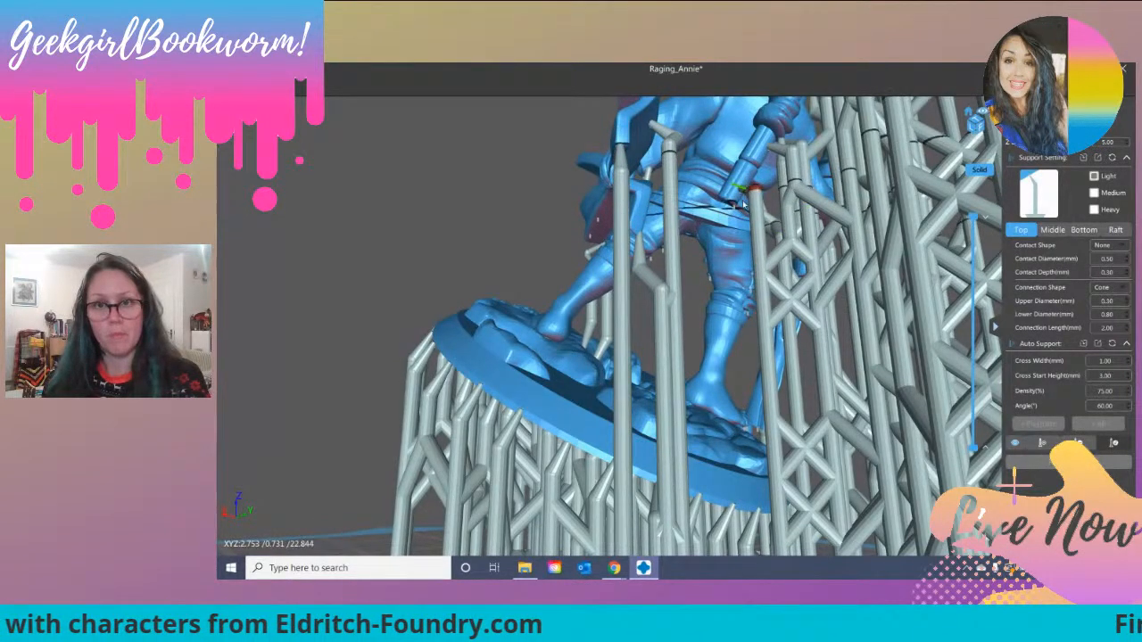
click(748, 195)
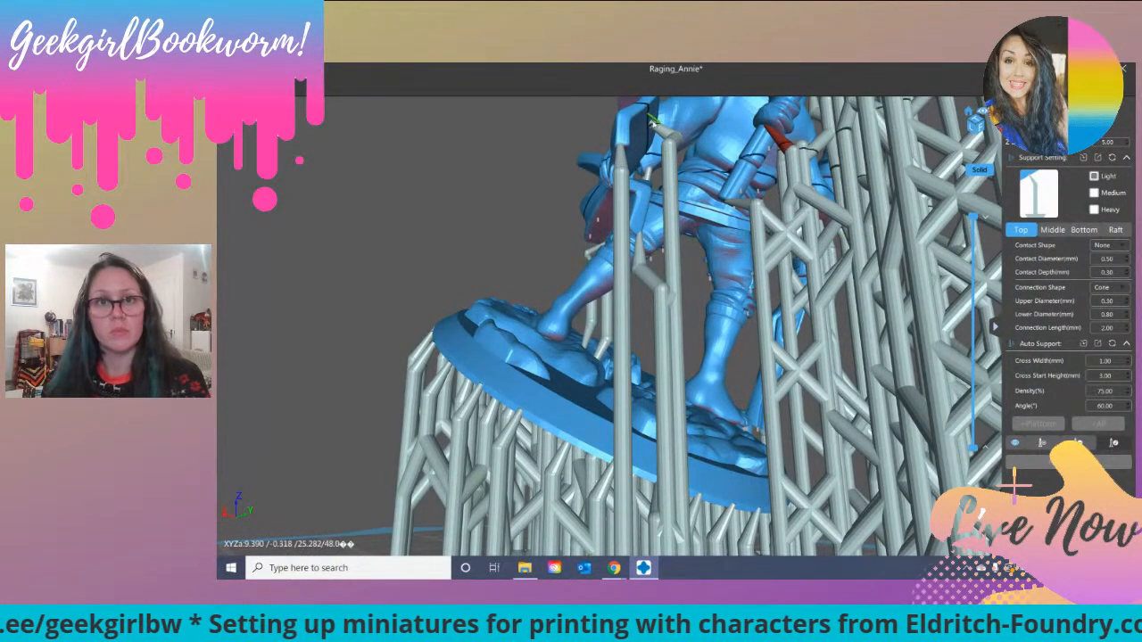
right_drag(649, 195, 633, 157)
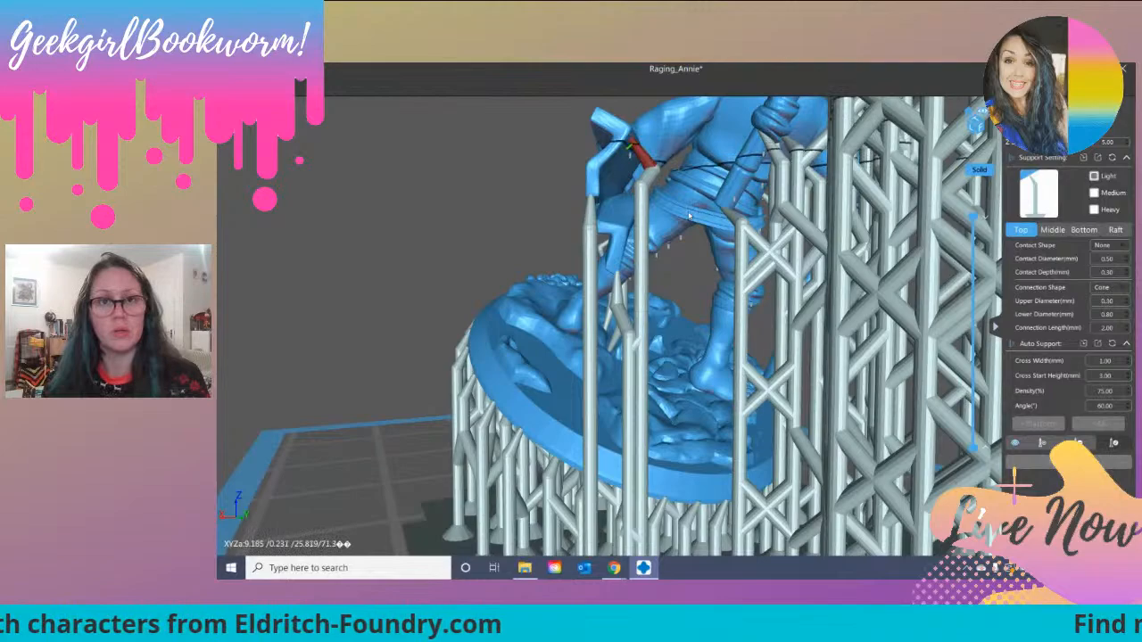
right_drag(688, 215, 667, 248)
right_drag(930, 304, 688, 226)
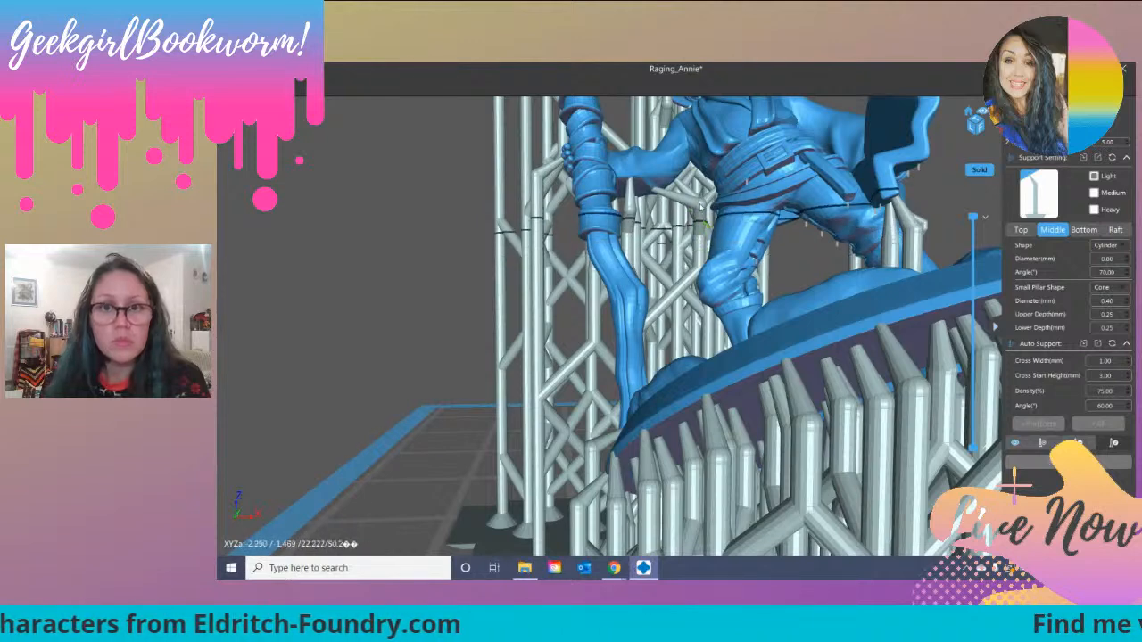
mouse_move(648, 225)
right_down()
mouse_move(654, 237)
mouse_move(636, 226)
right_up()
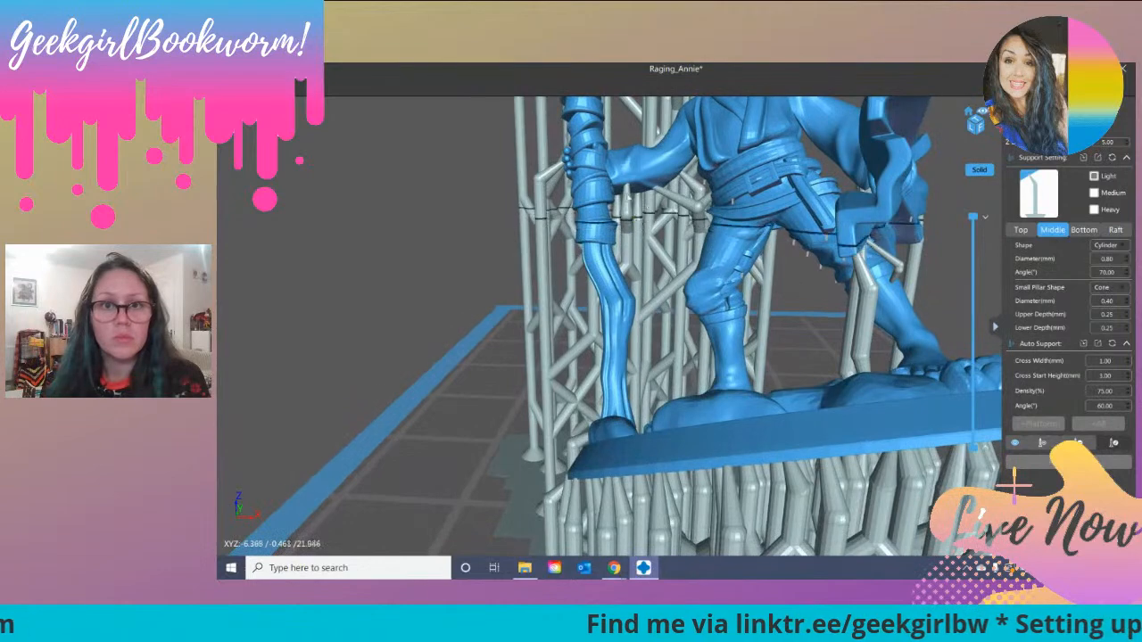
right_drag(640, 279, 623, 238)
Step: Examine the supports beneath the banner, staff, coat and base from all sides for missing or badly placed pillars
scroll(704, 308, down, 4)
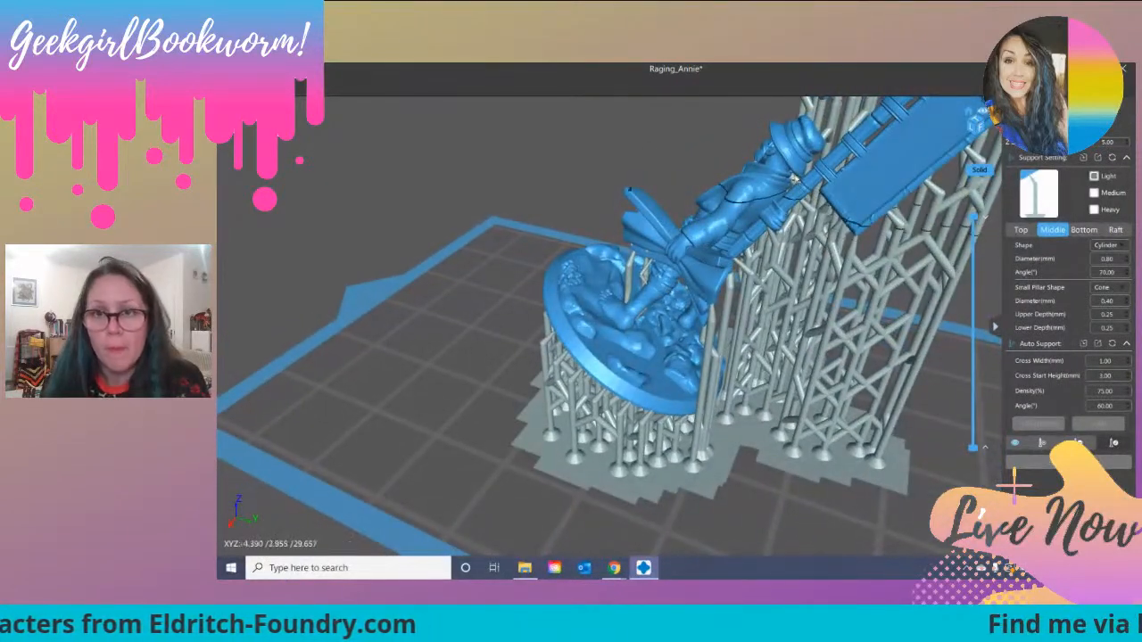
scroll(790, 284, up, 5)
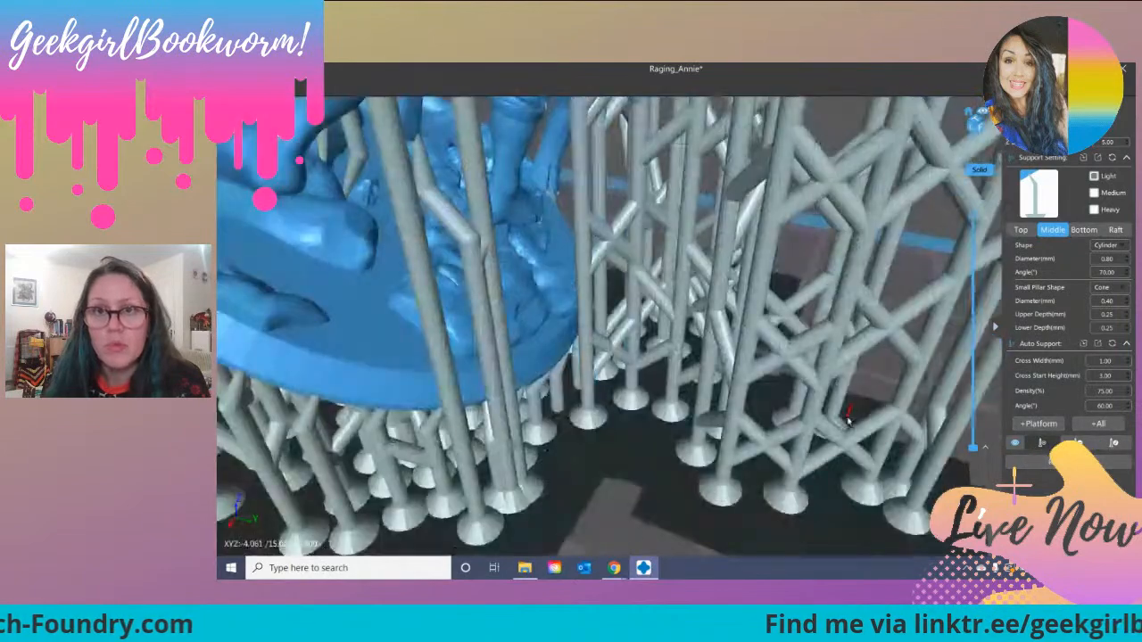
scroll(790, 283, down, 4)
mouse_move(749, 134)
right_down()
mouse_move(719, 225)
mouse_move(751, 116)
right_up()
middle_drag(751, 116, 691, 276)
right_drag(584, 348, 589, 391)
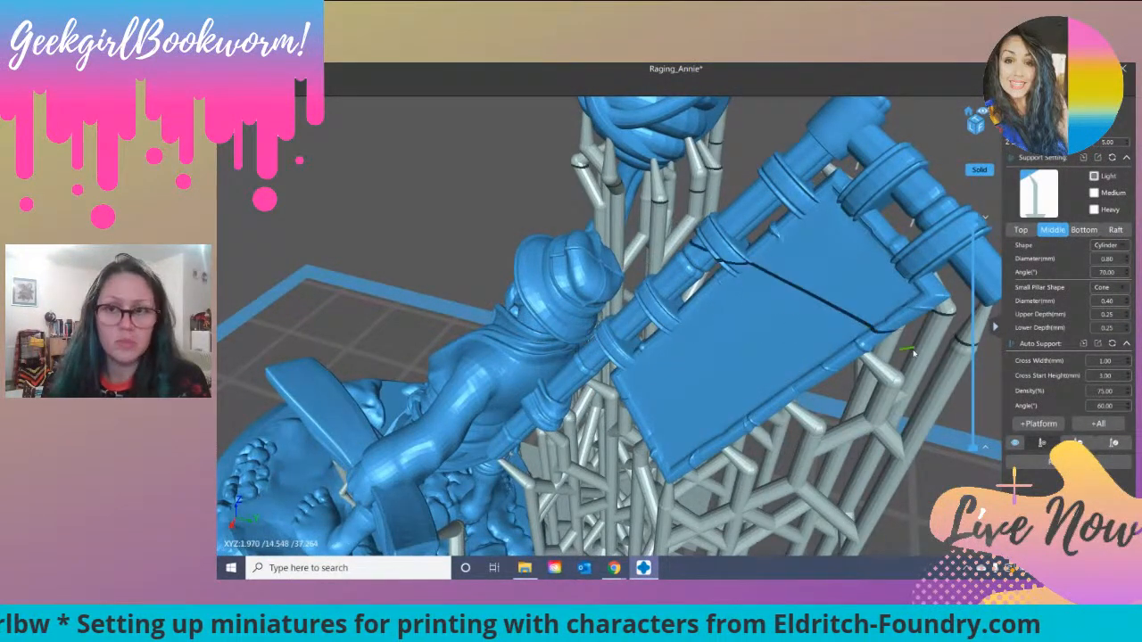
right_drag(908, 357, 711, 284)
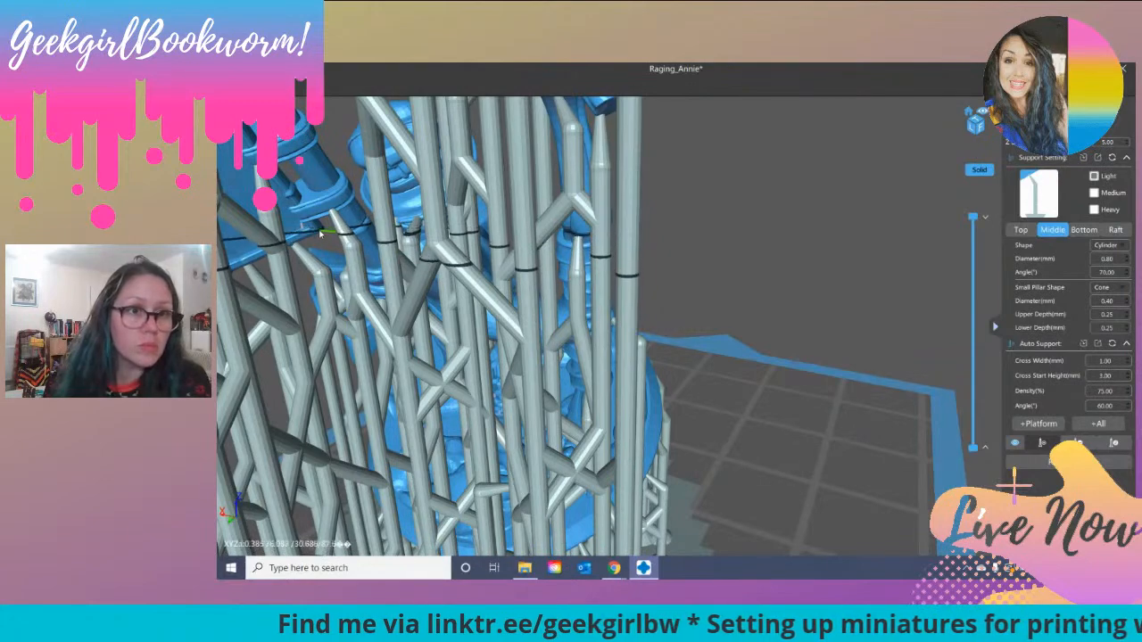
scroll(279, 237, down, 3)
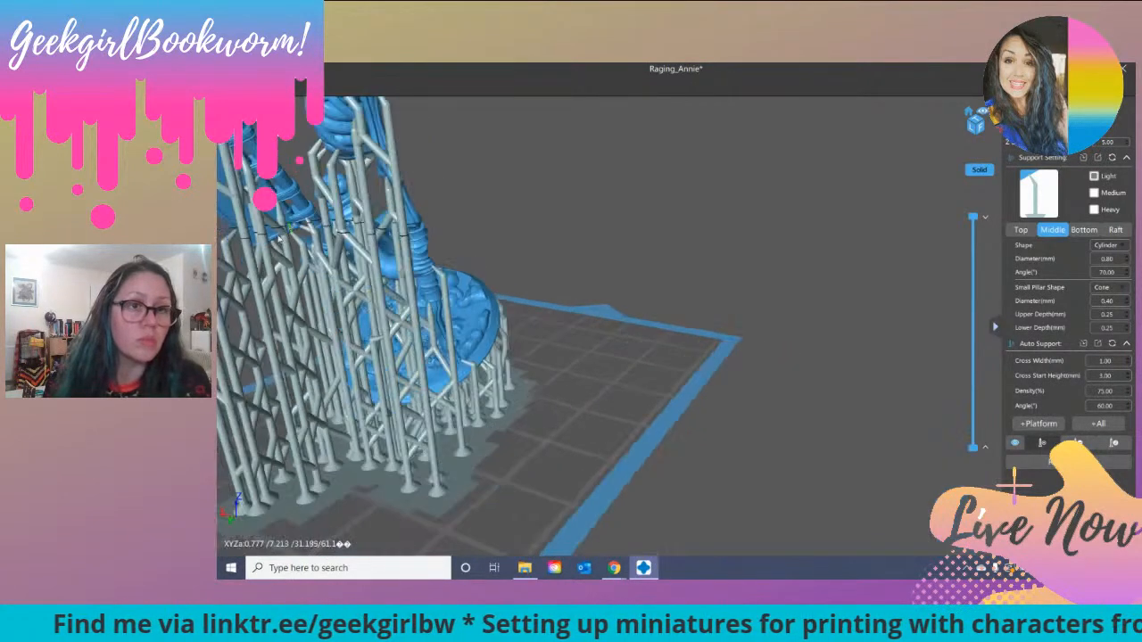
right_drag(297, 245, 323, 268)
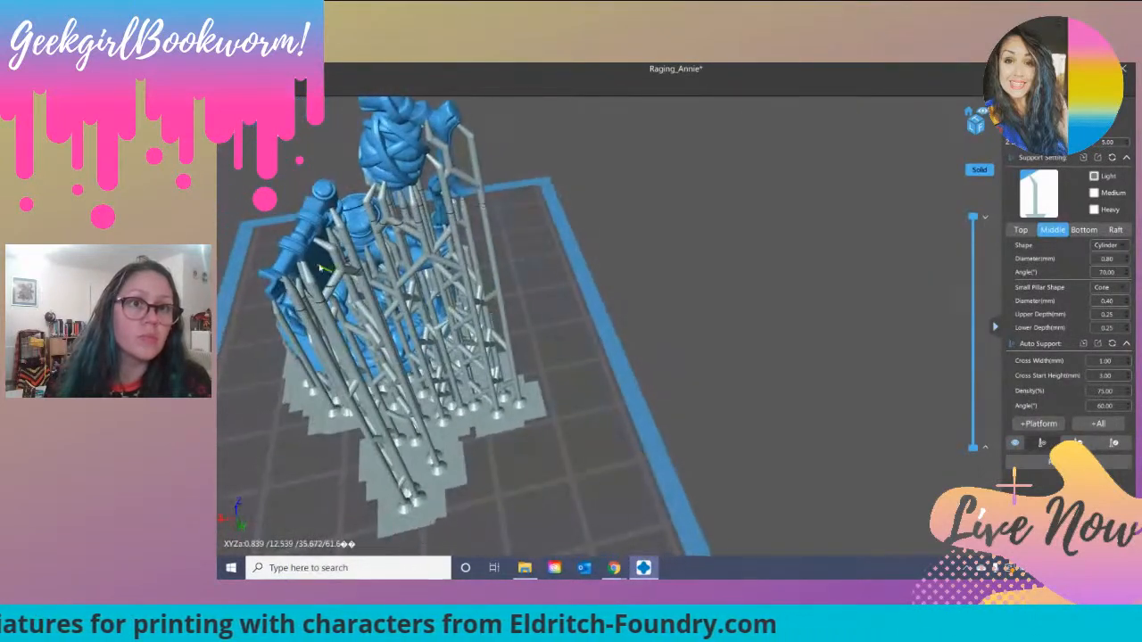
right_drag(413, 248, 390, 206)
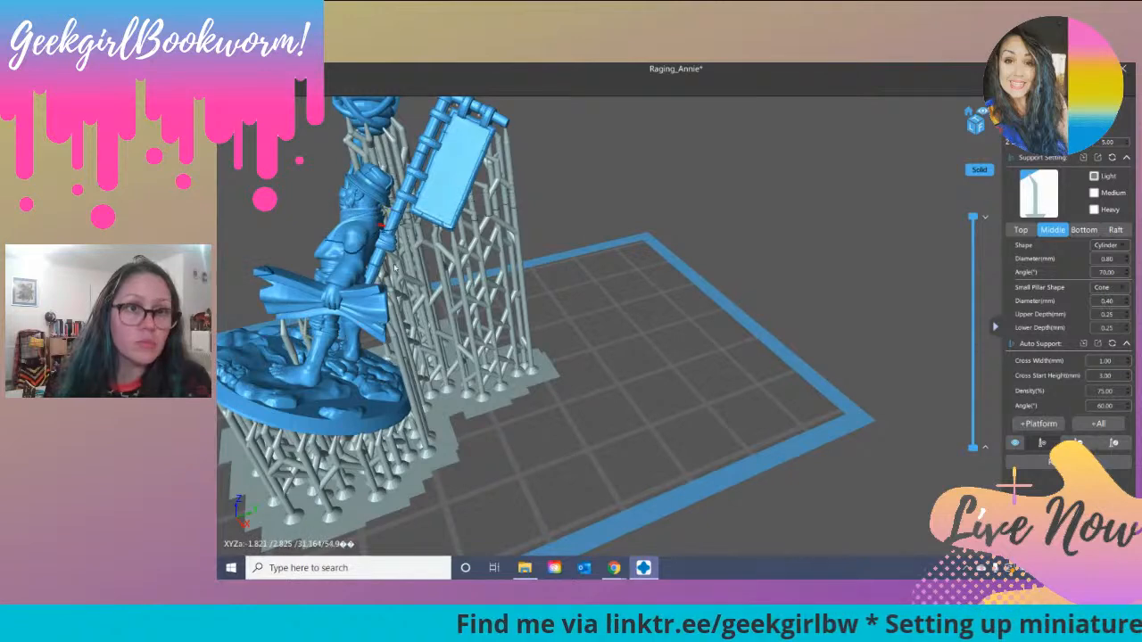
right_drag(383, 207, 498, 267)
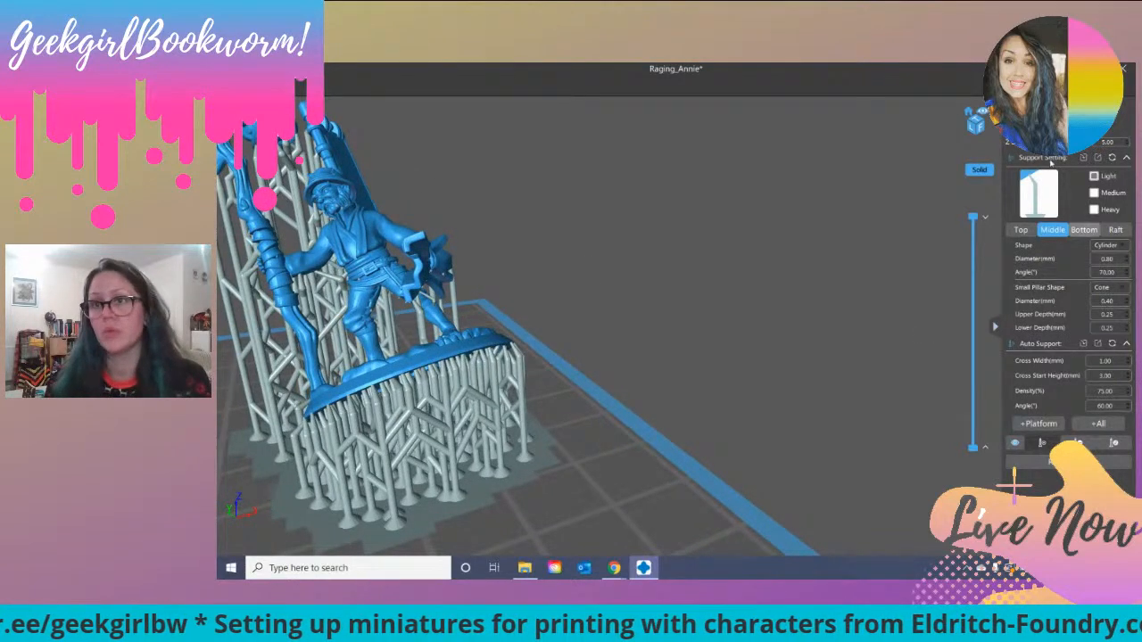
Step: Slice the supported figure and save the result as Buzz in the Photon-s slicer format in the Eldritch Foundry folder
click(1053, 462)
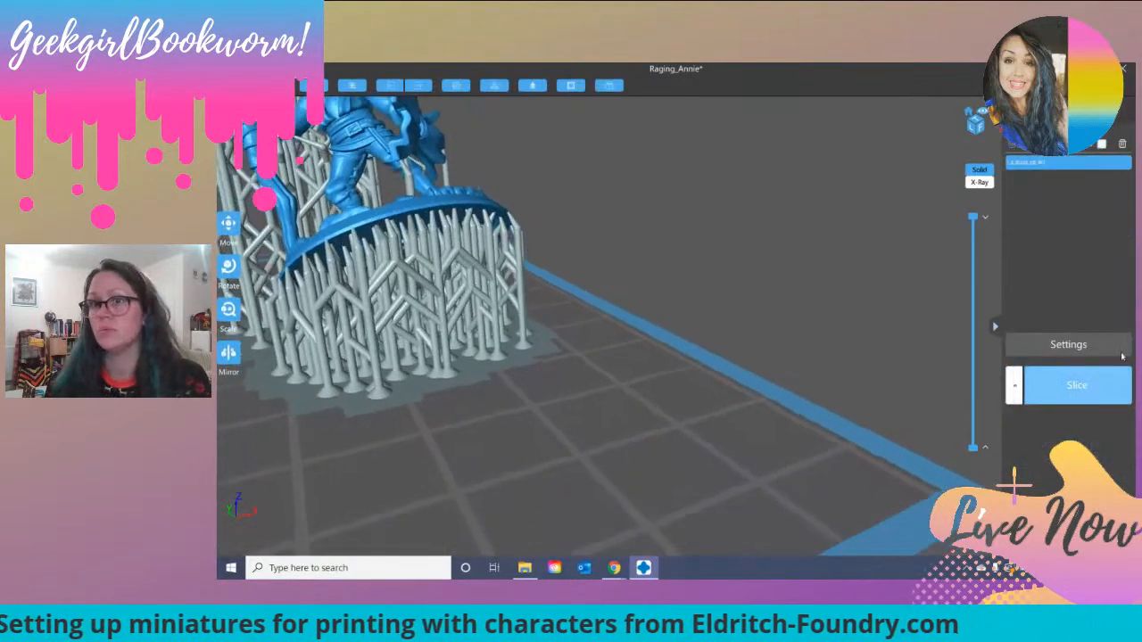
click(1076, 385)
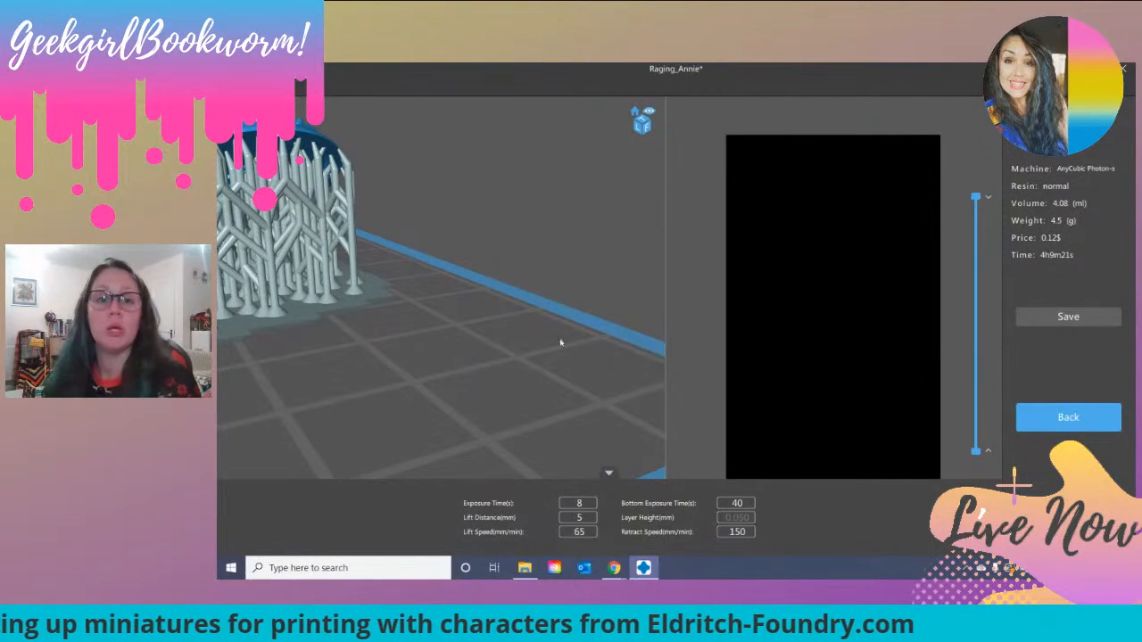
drag(561, 343, 486, 321)
middle_drag(473, 355, 537, 410)
click(1099, 315)
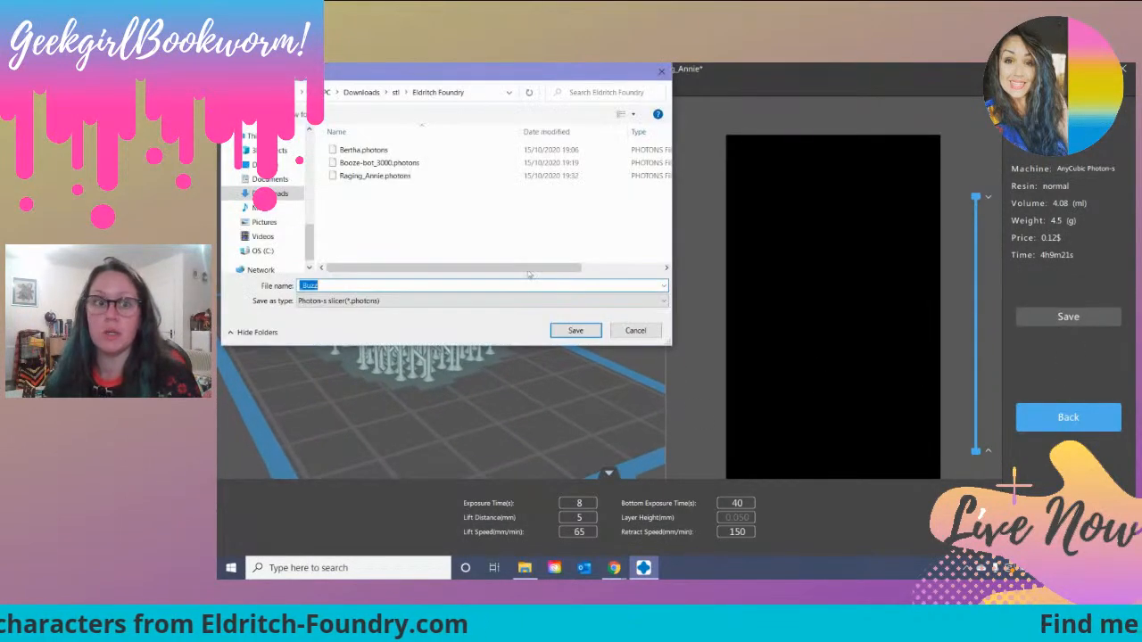
click(304, 286)
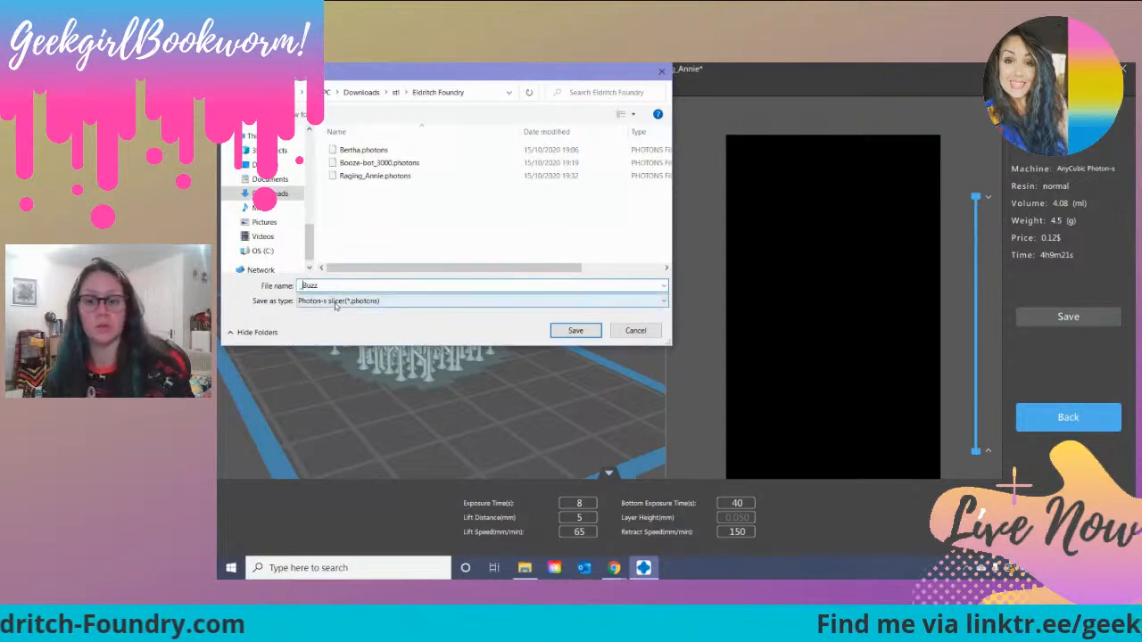
key(BackSpace)
click(571, 330)
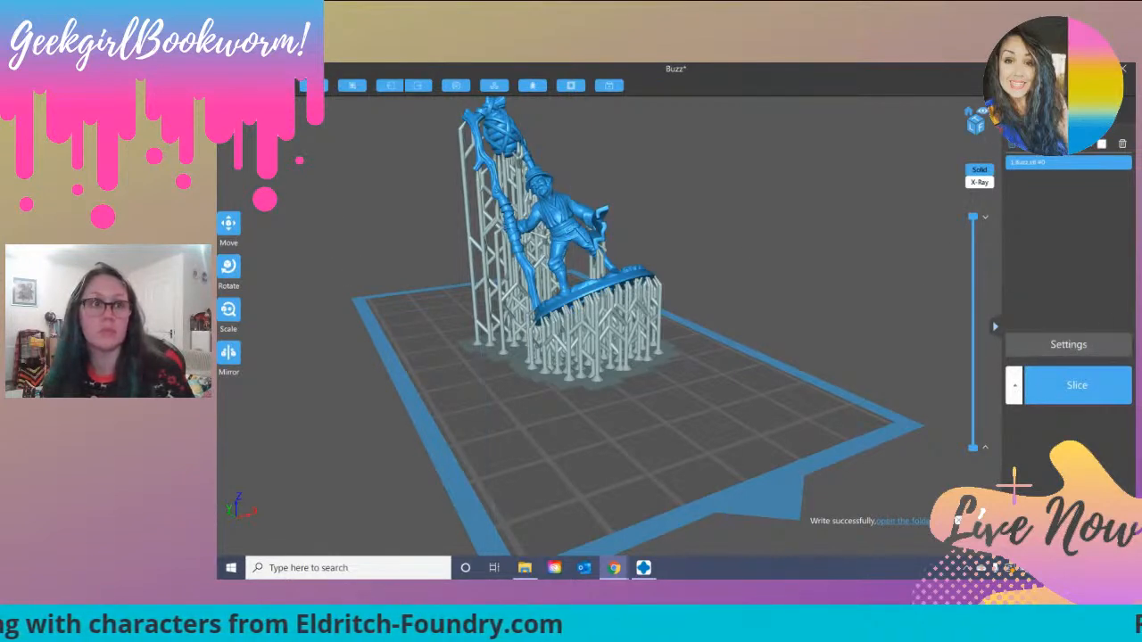
Step: Save the supported figure as the CHITUBOX project Buzz in the Eldritch Foundry folder and clear it from the plate
click(308, 85)
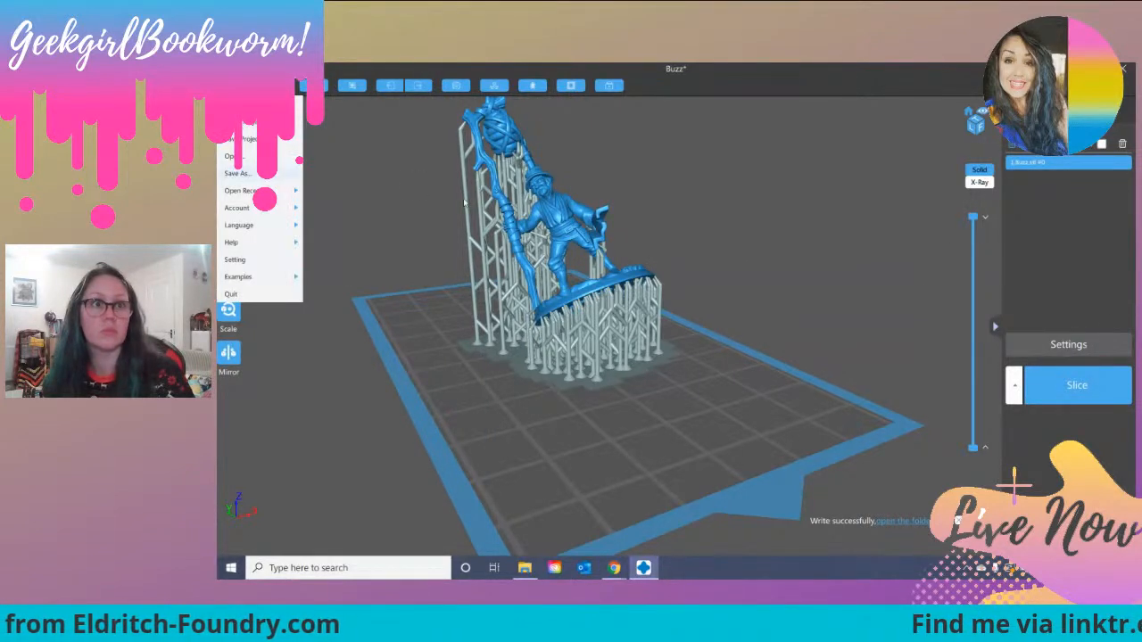
click(237, 173)
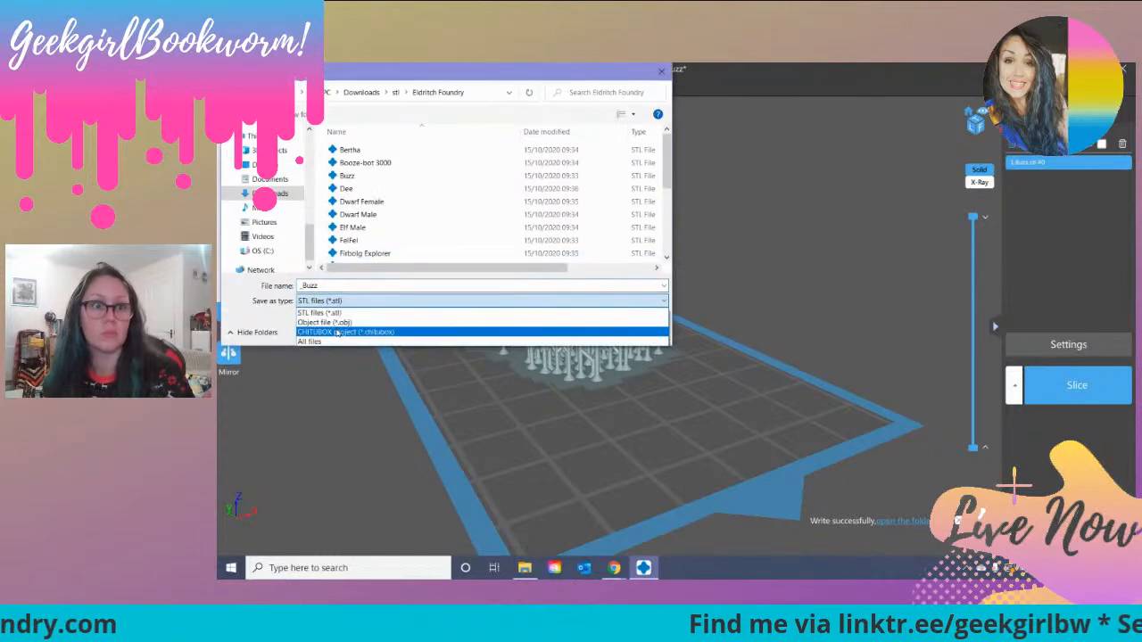
click(341, 332)
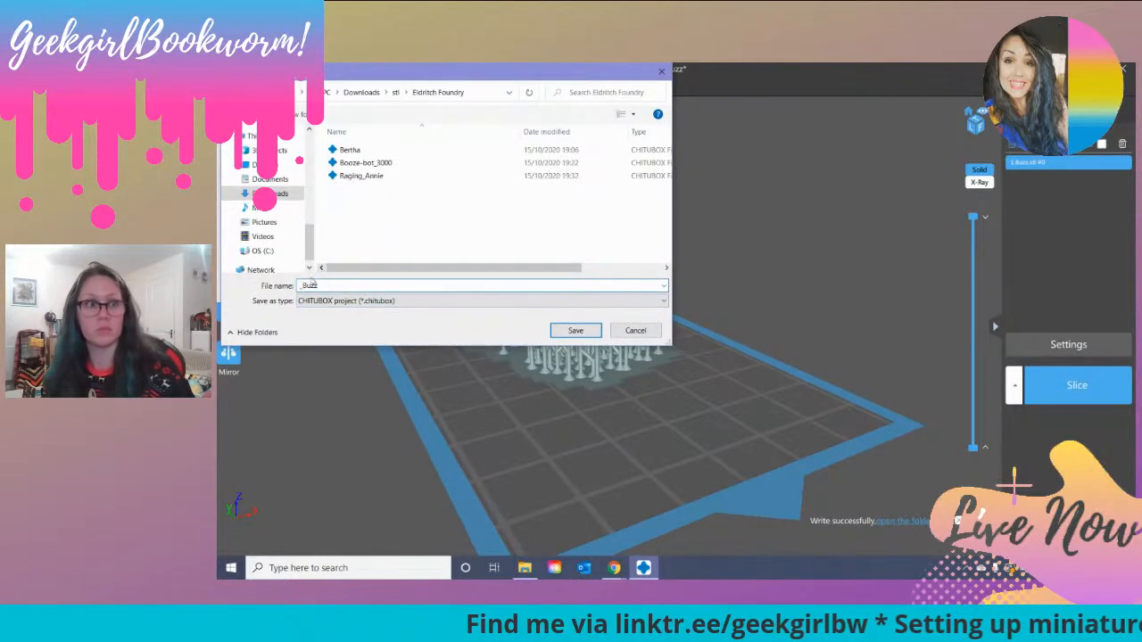
click(593, 334)
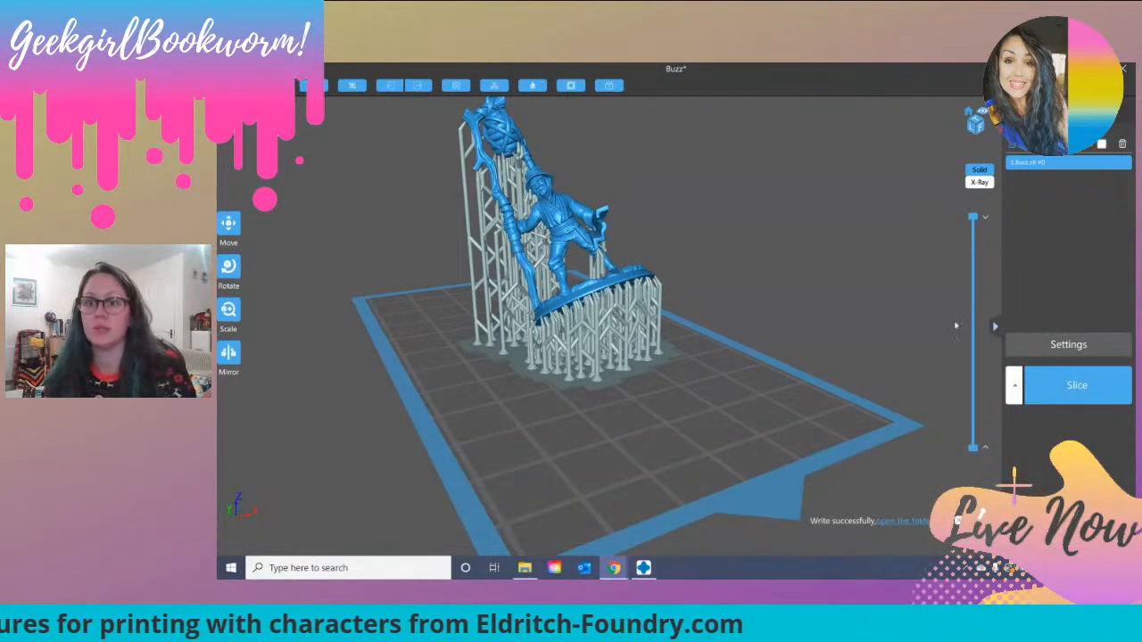
key(Delete)
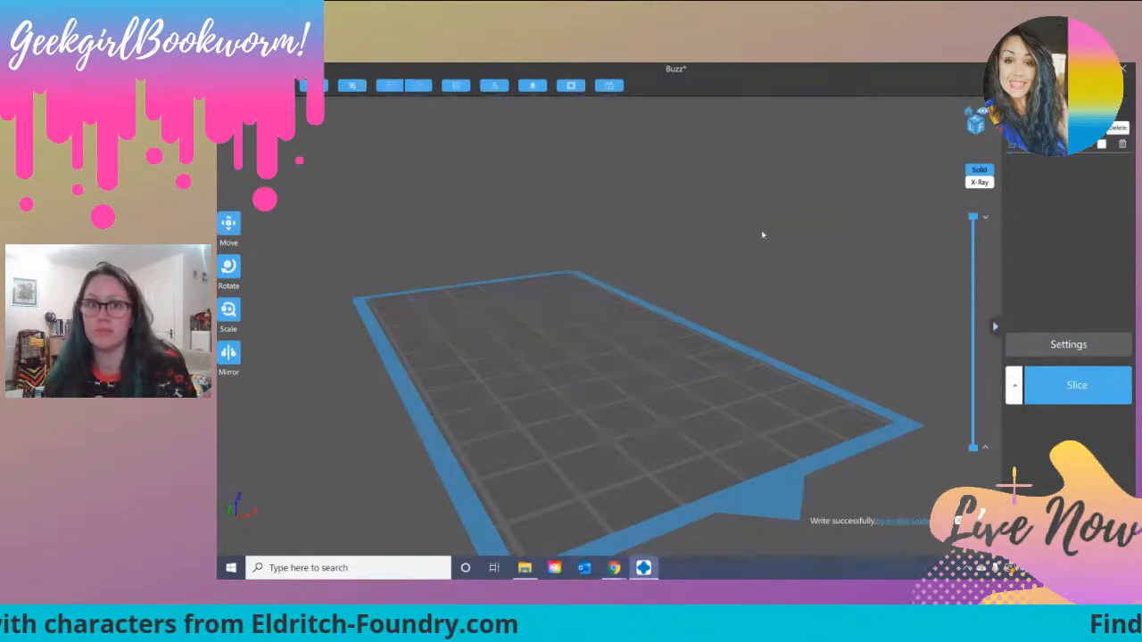
Step: Load the Firbolg Explorer, Necromunda Me, Police, Steampunk Sally and Travelling Bard STL files together from the Eldritch Foundry folder
drag(678, 238, 651, 273)
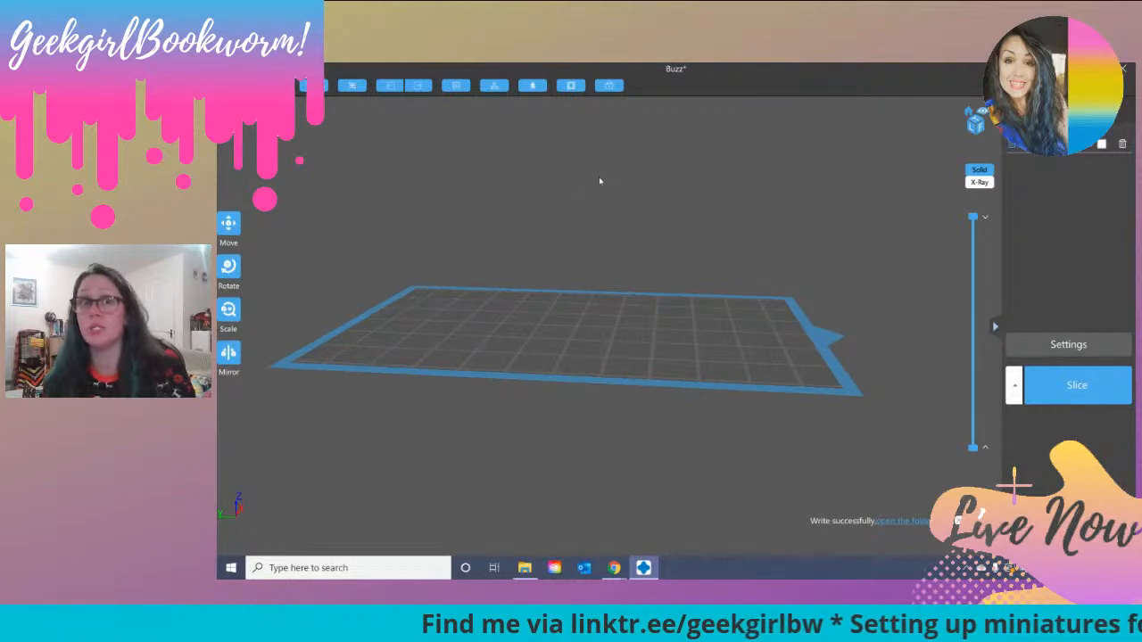
drag(472, 219, 524, 220)
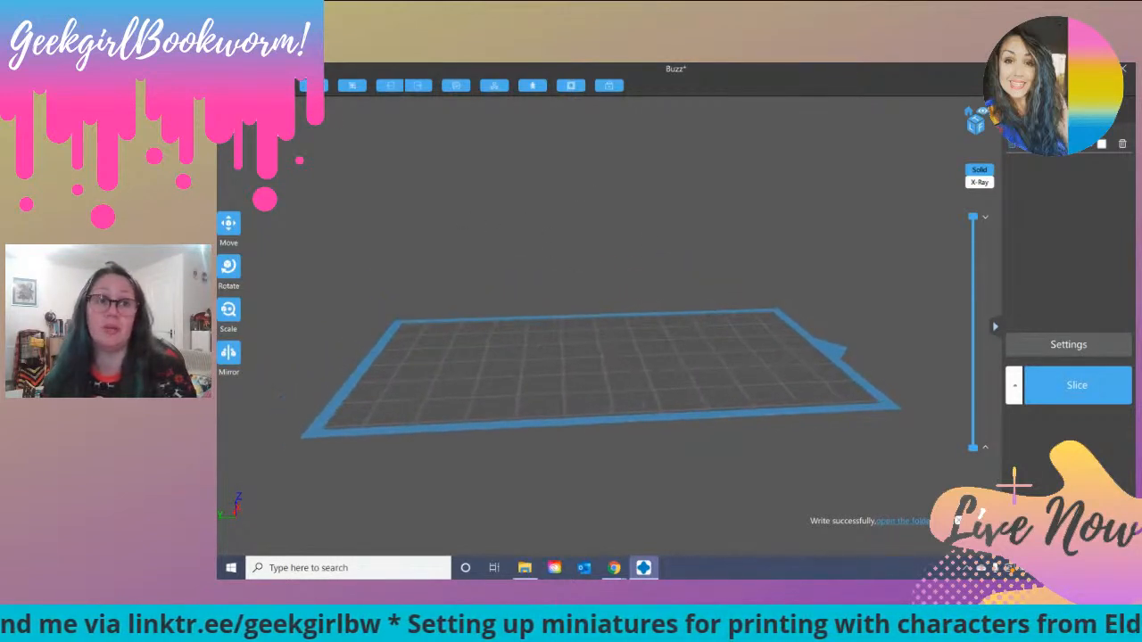
key(ctrl+o)
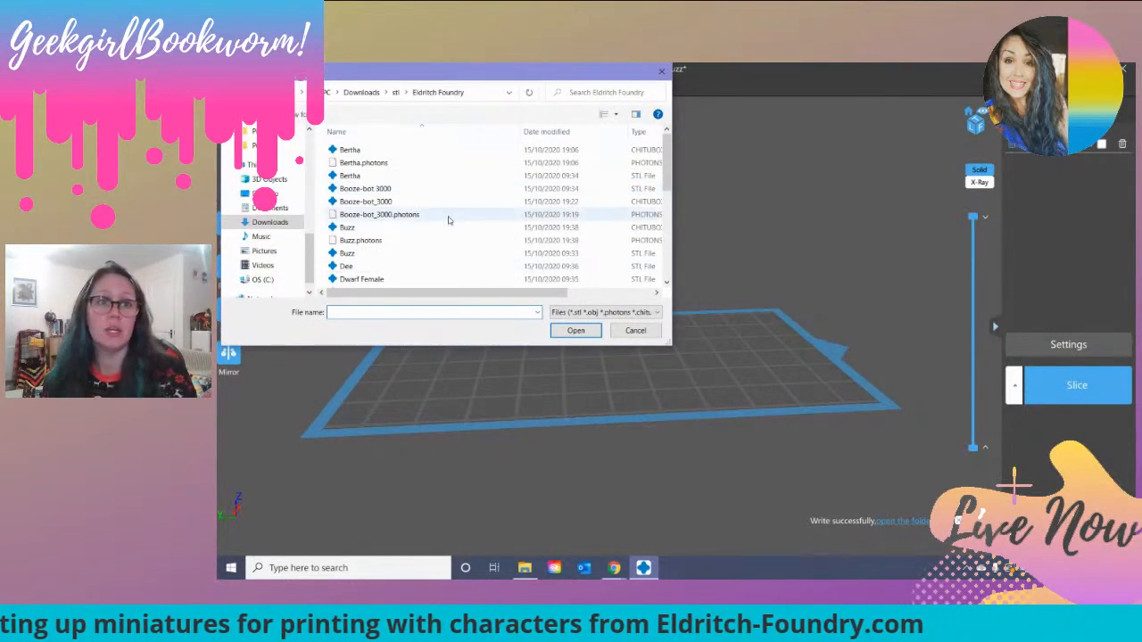
scroll(448, 225, down, 1)
scroll(450, 232, down, 2)
scroll(404, 229, down, 1)
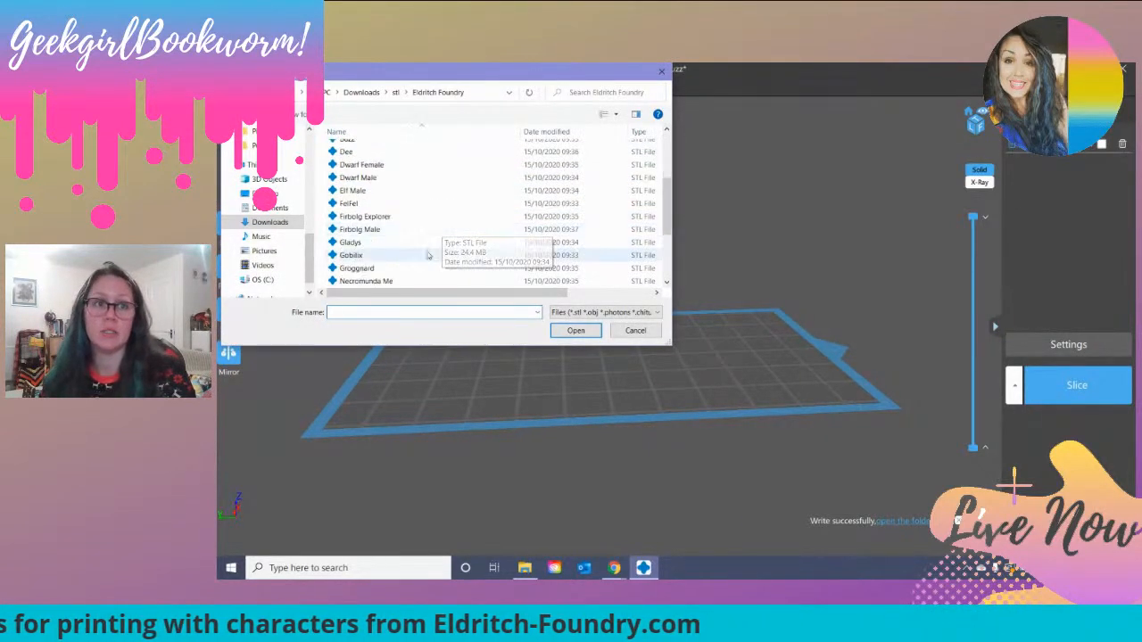
scroll(390, 171, down, 1)
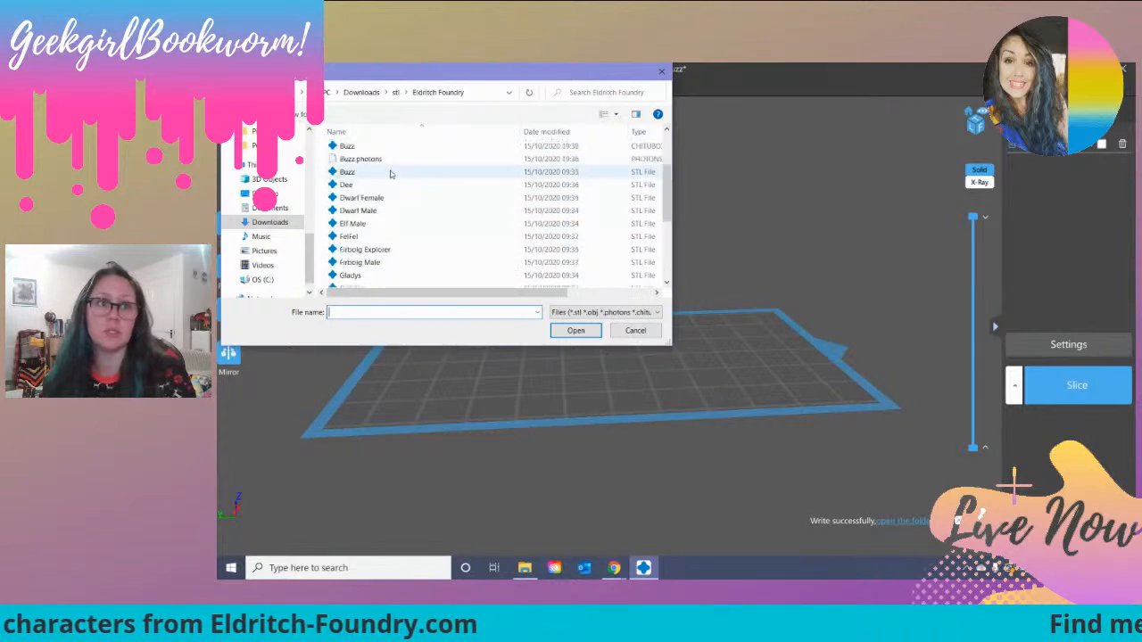
scroll(394, 219, down, 1)
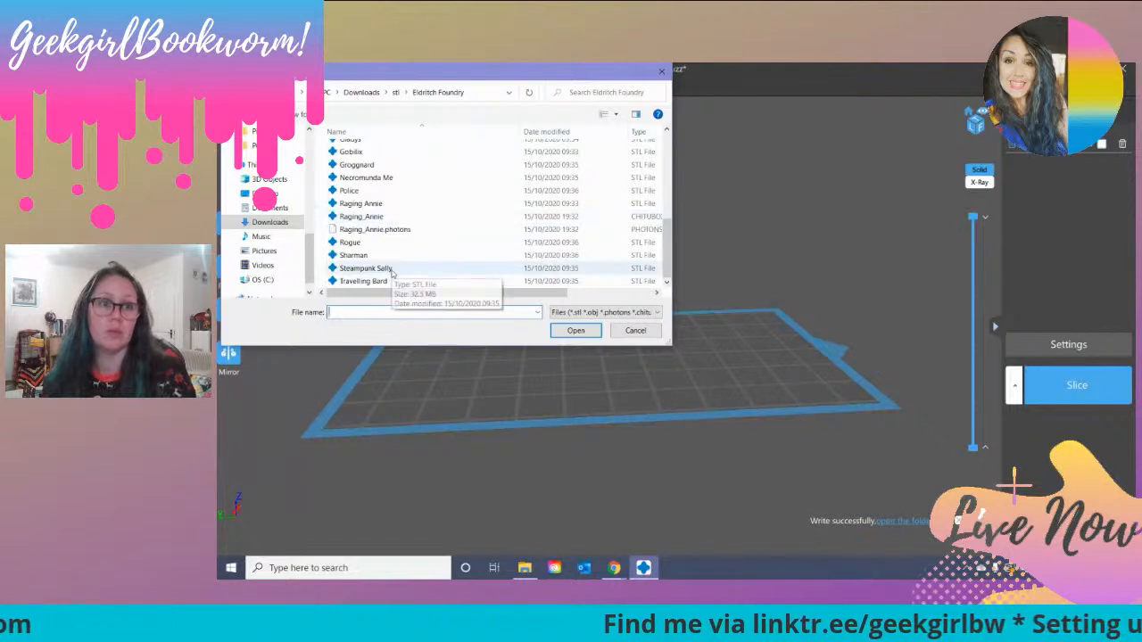
click(366, 281)
ctrl+click(379, 268)
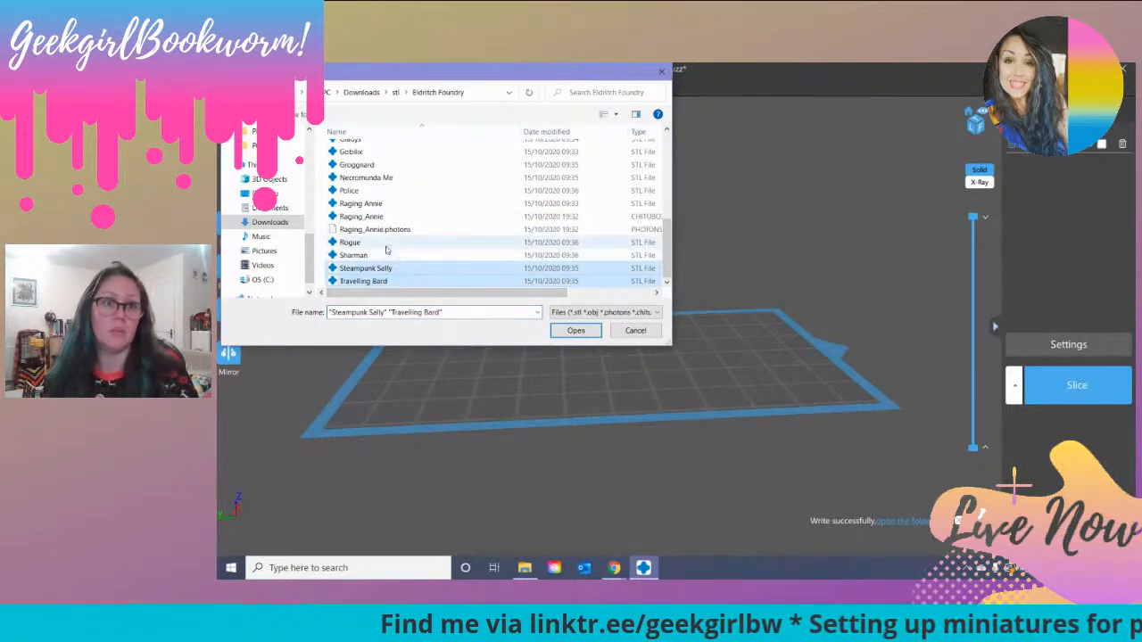
ctrl+click(367, 190)
ctrl+click(374, 178)
scroll(380, 196, up, 2)
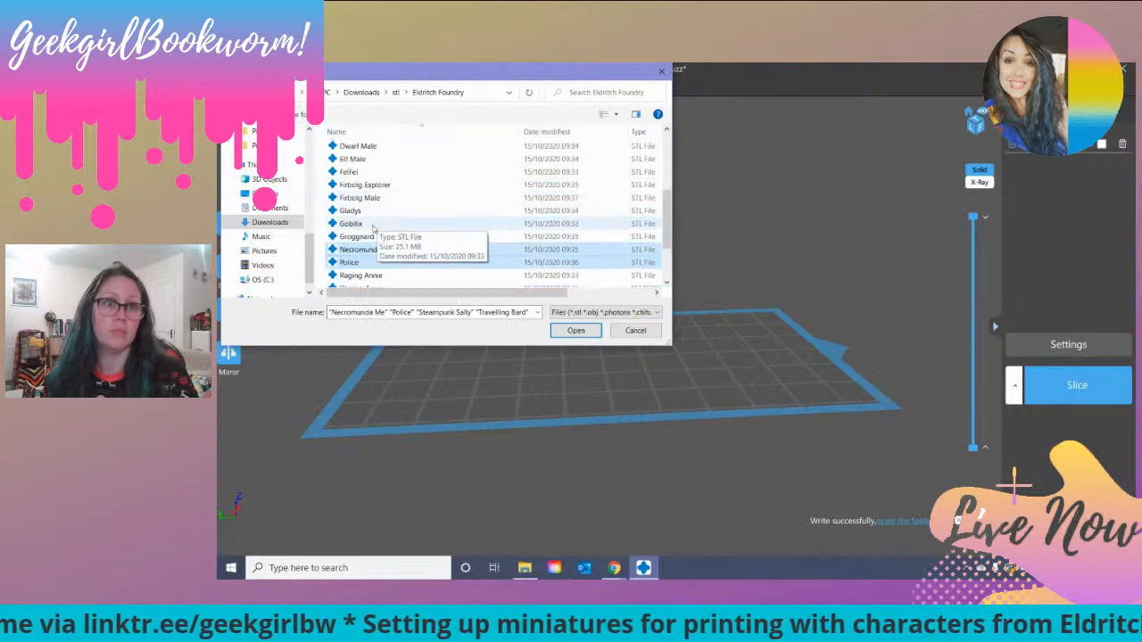
scroll(370, 232, up, 2)
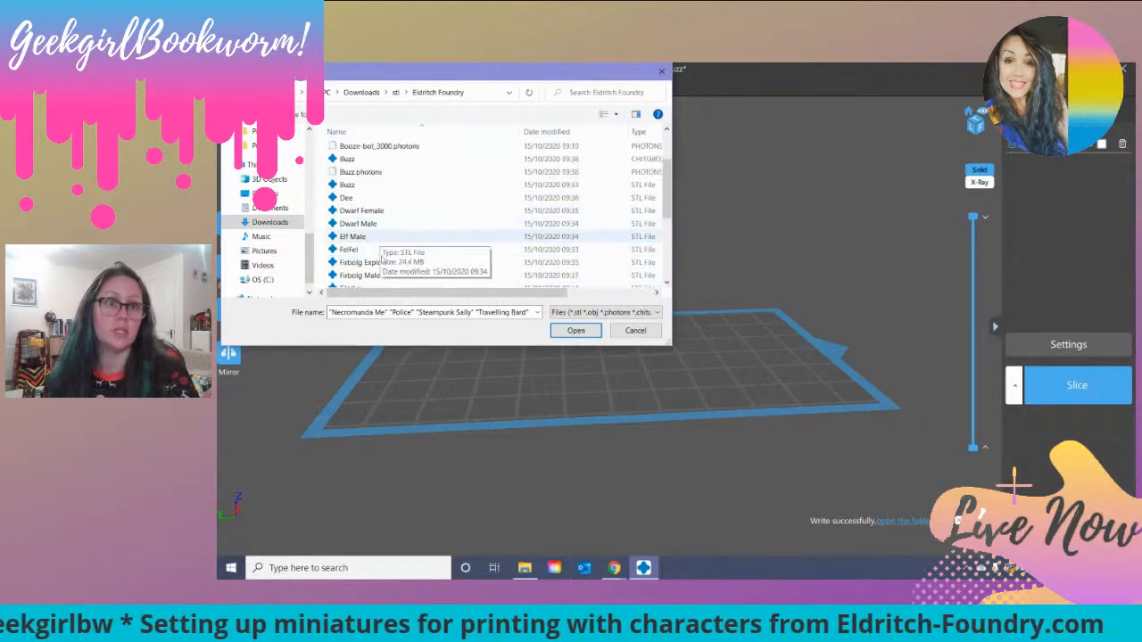
click(576, 330)
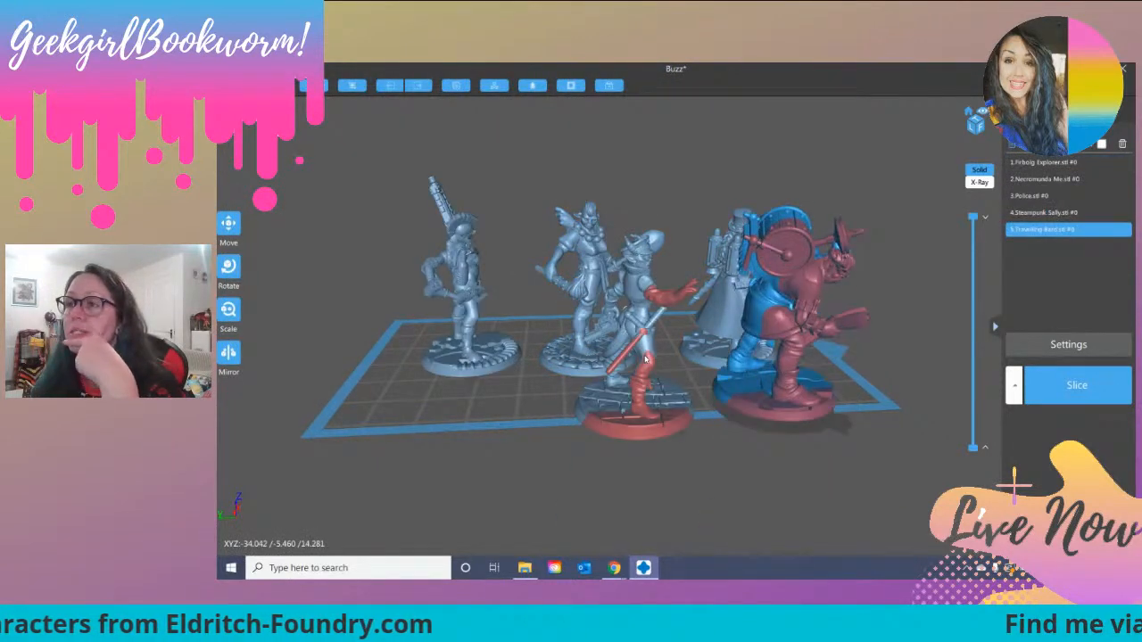
Step: Spread the other figures around the outside of the build plate and place Steampunk Sally on it
drag(870, 304, 523, 242)
click(381, 283)
drag(381, 282, 464, 229)
drag(612, 253, 791, 231)
drag(636, 223, 847, 318)
drag(582, 359, 593, 327)
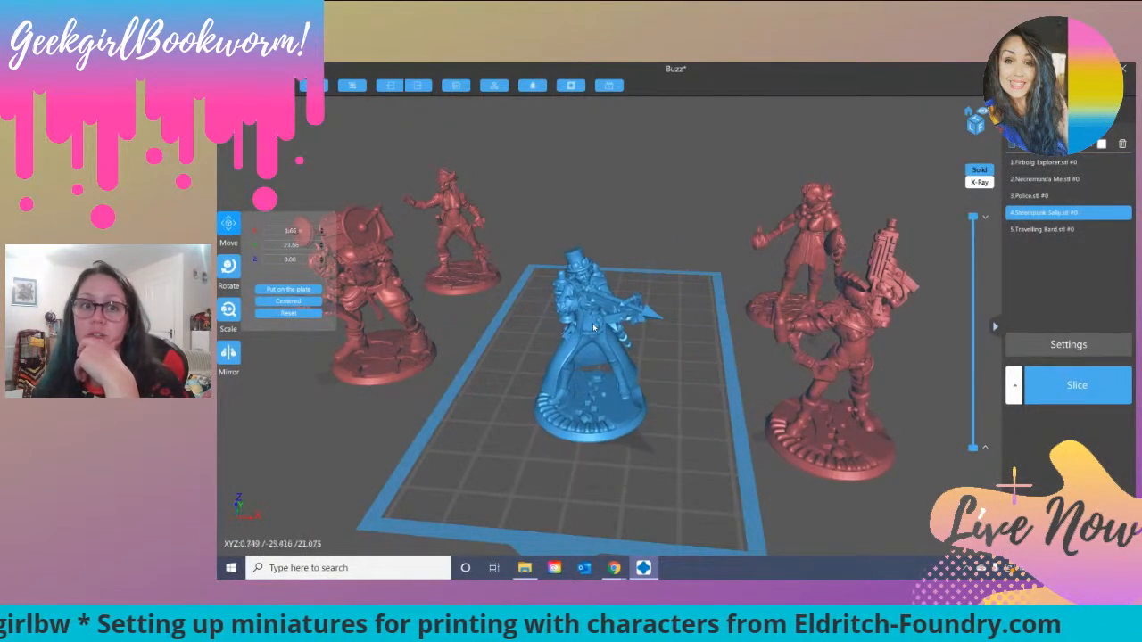
Step: Inspect Steampunk Sally up close and delete the figure from the scene
scroll(651, 343, up, 5)
scroll(650, 344, down, 2)
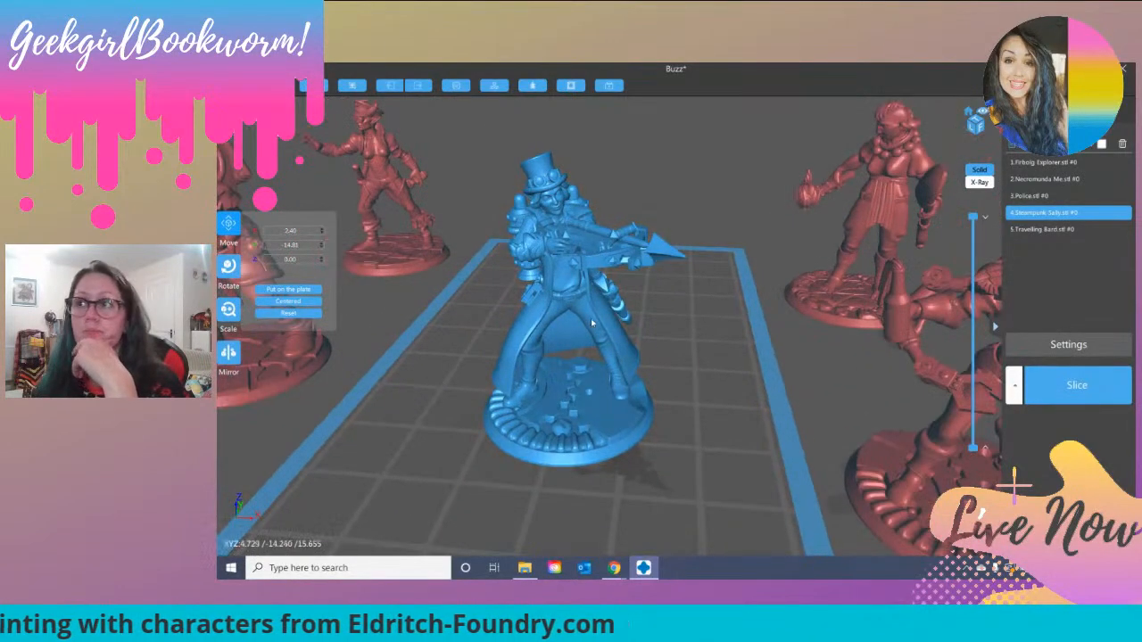
mouse_move(647, 338)
right_down()
mouse_move(622, 339)
mouse_move(734, 343)
mouse_move(646, 340)
mouse_move(619, 367)
mouse_move(643, 354)
mouse_move(586, 338)
mouse_move(659, 332)
right_up()
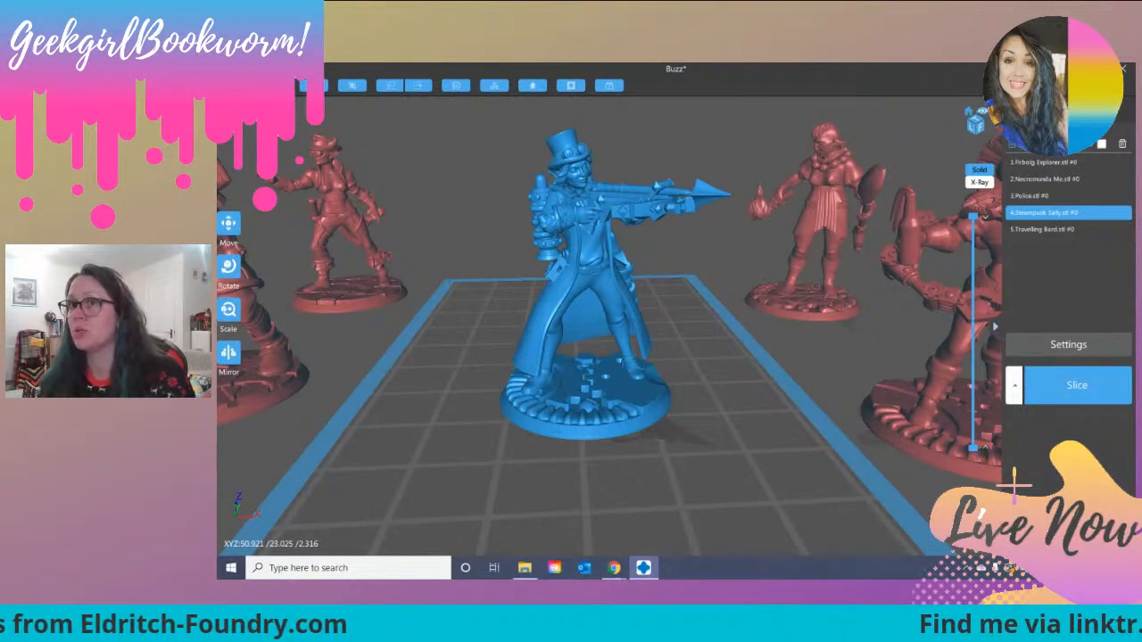
scroll(665, 278, down, 2)
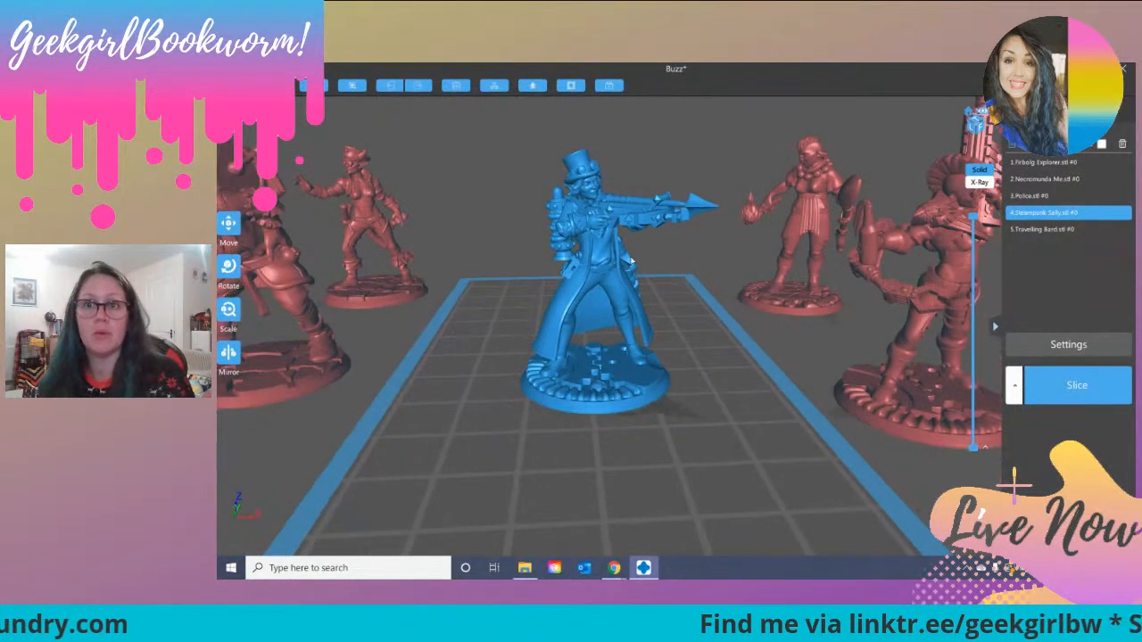
click(1122, 144)
Step: Place Firbolg Explorer on the build plate, inspect it from front and back, and delete it
drag(805, 226, 639, 339)
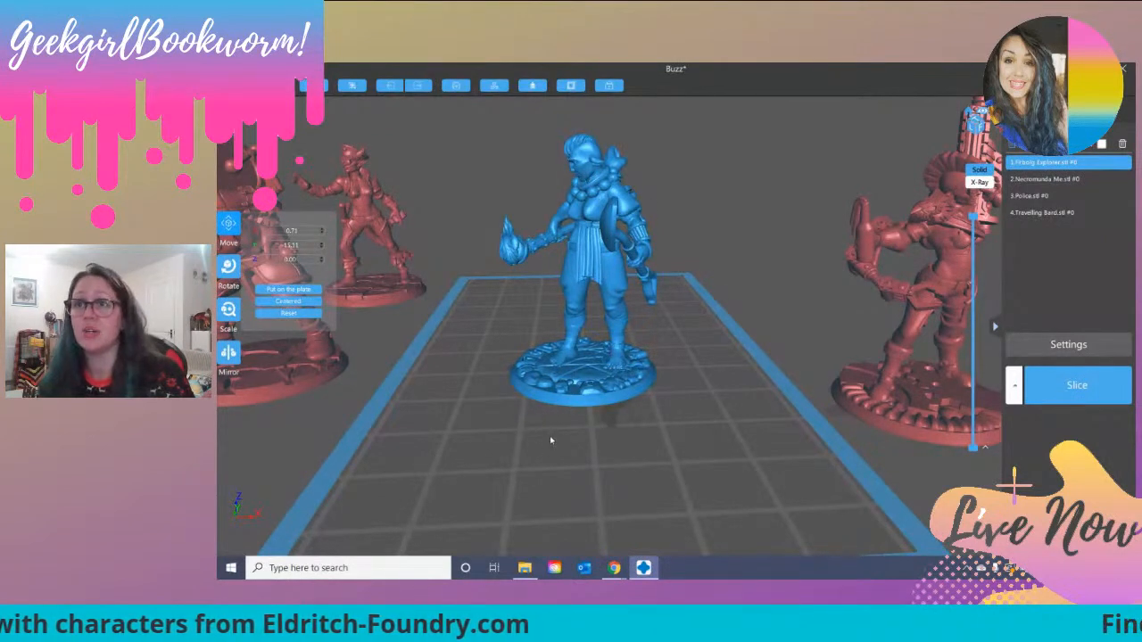
drag(549, 435, 576, 175)
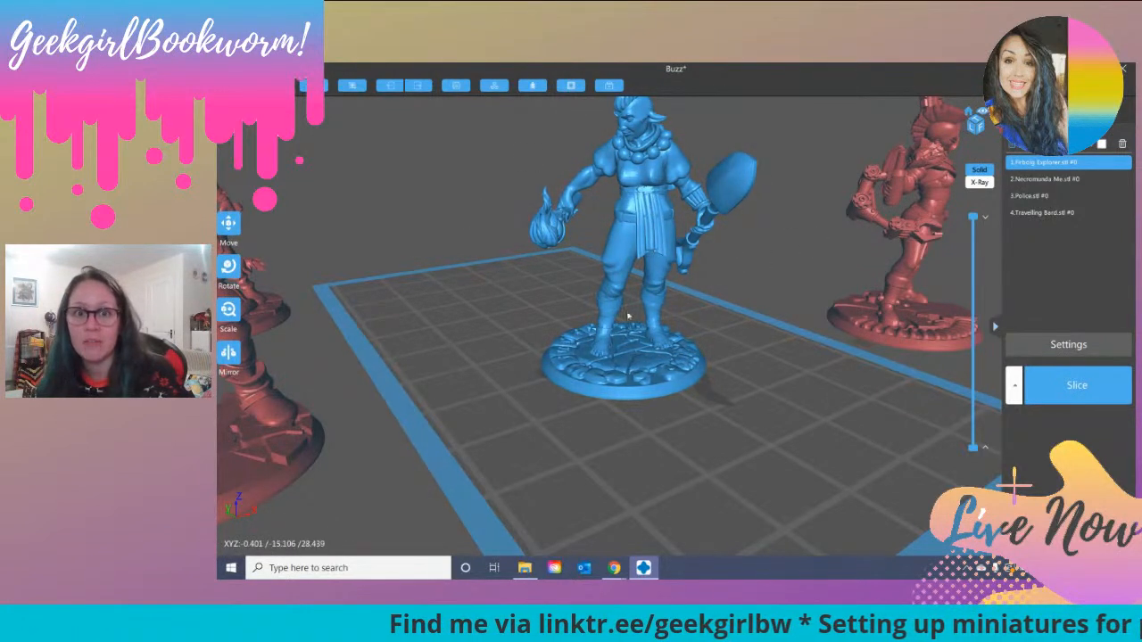
right_drag(690, 306, 566, 317)
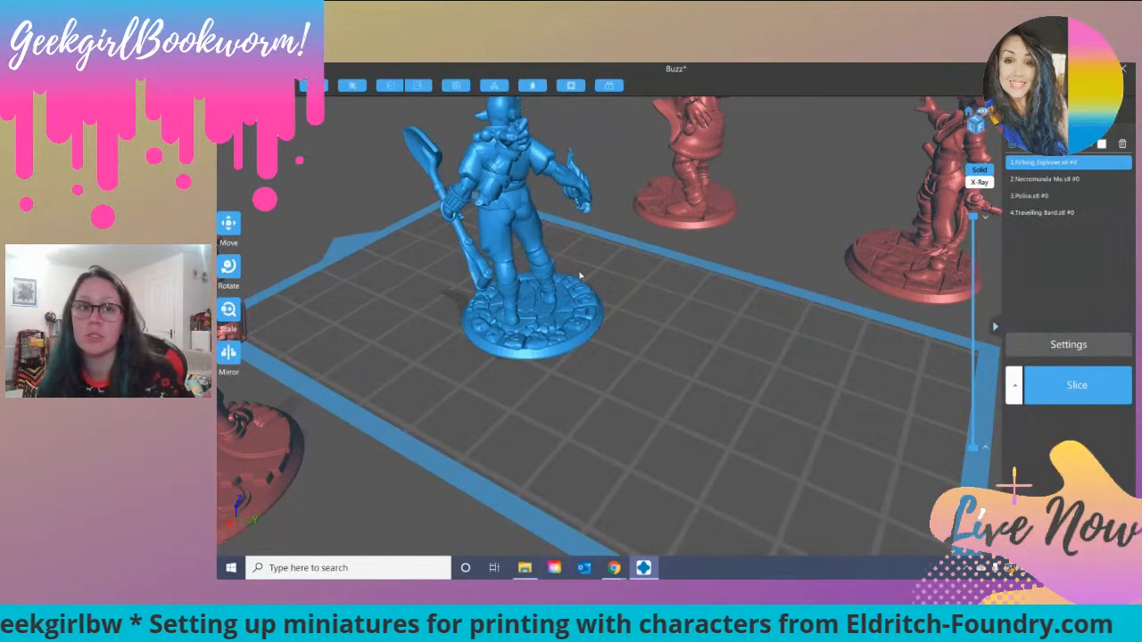
right_drag(596, 304, 638, 335)
click(1123, 144)
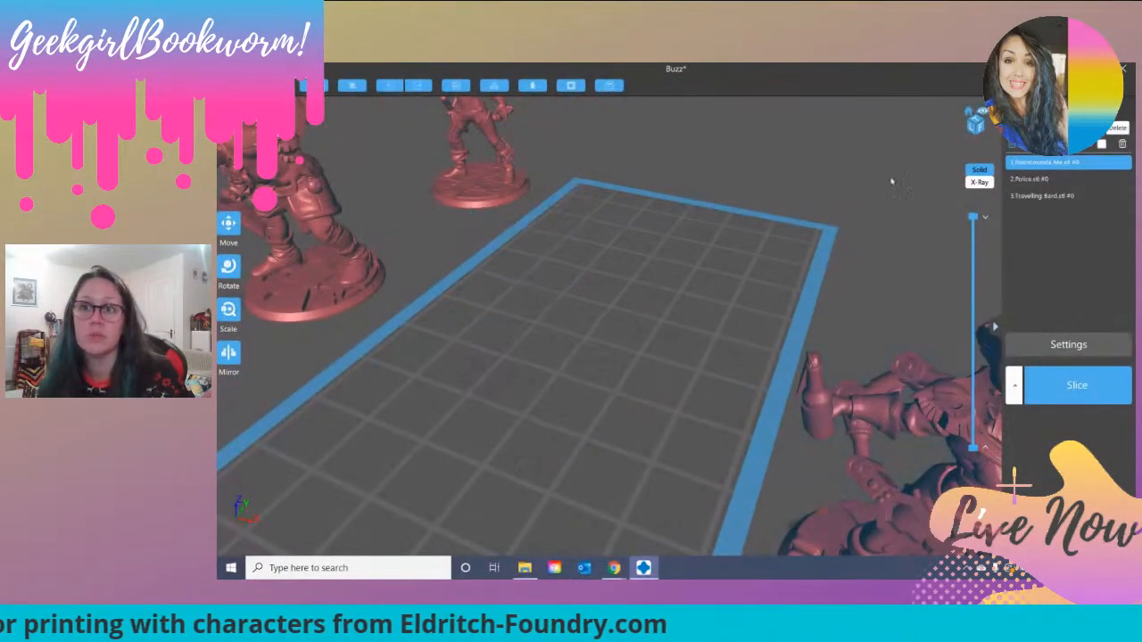
Step: Place Travelling Bard on the build plate, inspect its pose and instruments up close, and delete the figure
drag(320, 201, 623, 271)
right_drag(623, 271, 599, 250)
scroll(598, 251, up, 2)
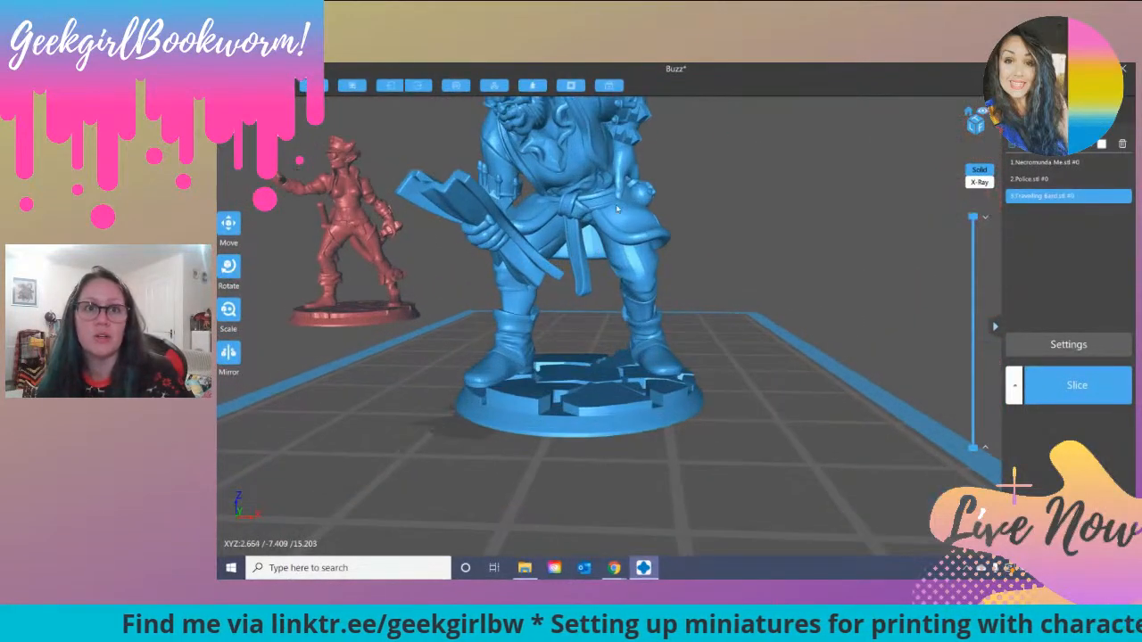
mouse_move(665, 195)
right_down()
mouse_move(660, 217)
mouse_move(668, 202)
right_up()
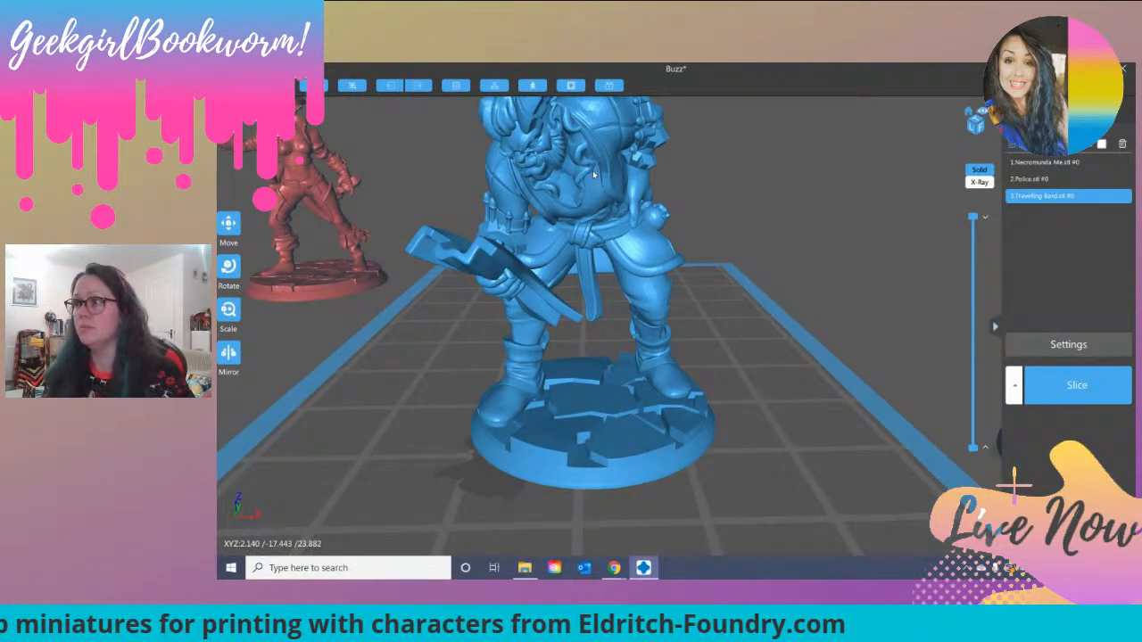
right_drag(533, 252, 471, 319)
middle_drag(471, 319, 499, 330)
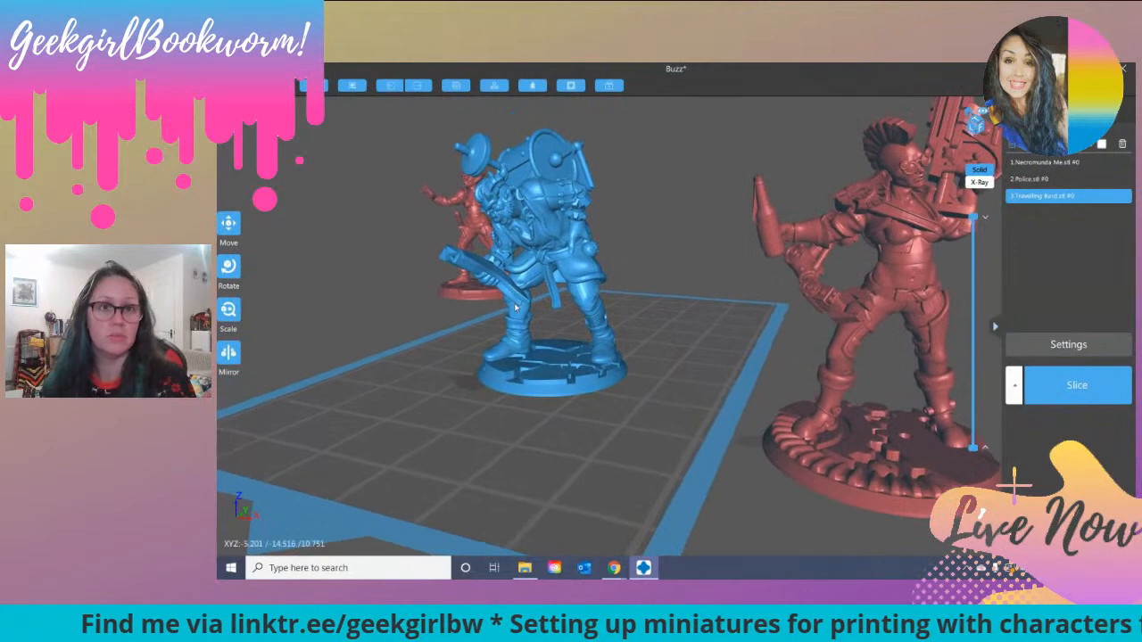
scroll(515, 307, up, 3)
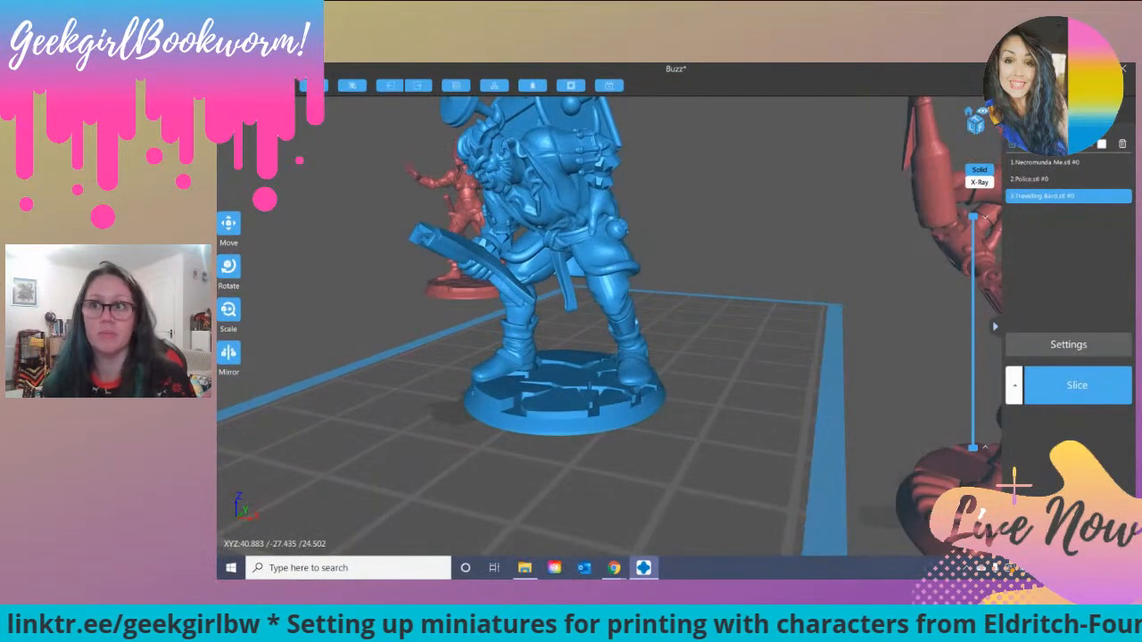
click(1123, 144)
Step: Try to bring the Police figure onto the build plate, and remove it from the scene
drag(474, 192, 509, 243)
middle_drag(510, 243, 551, 282)
scroll(617, 296, down, 3)
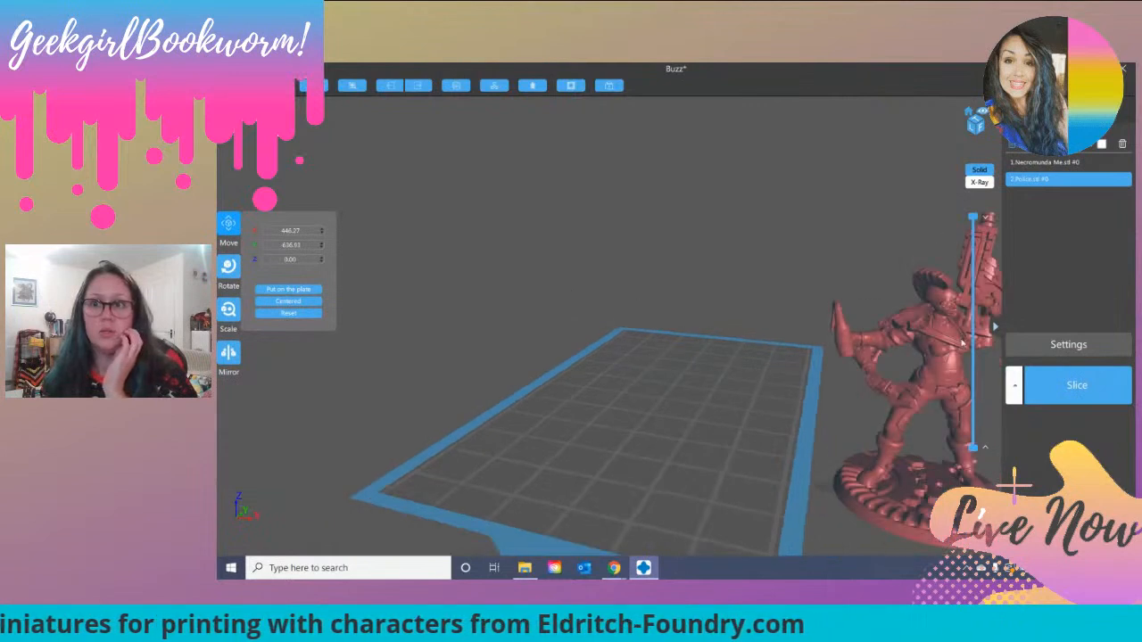
scroll(806, 285, down, 2)
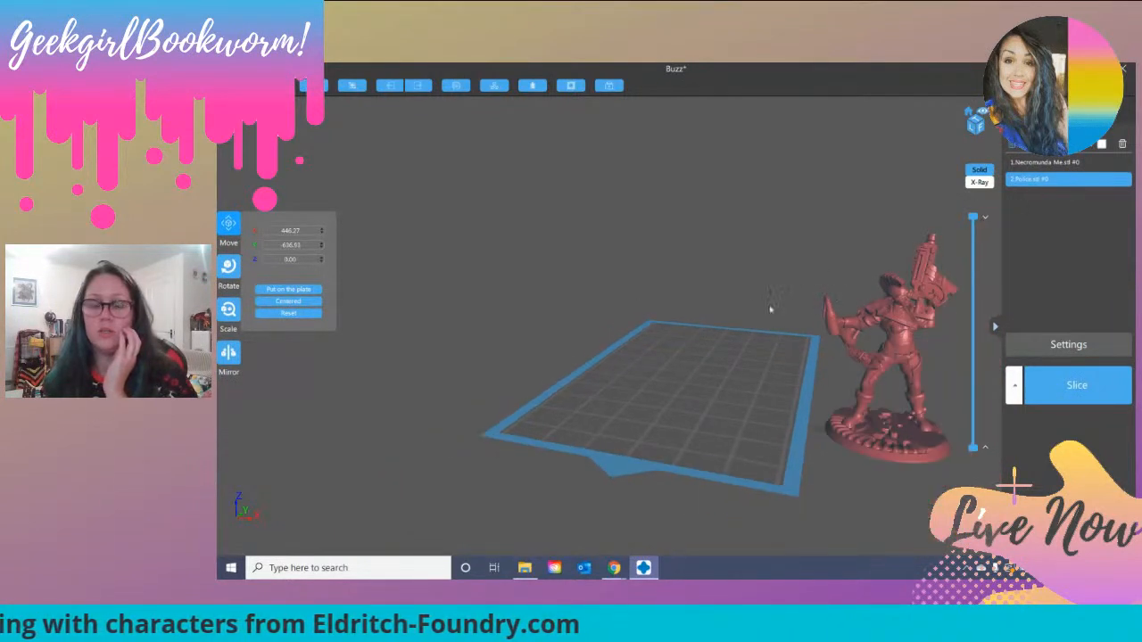
scroll(737, 258, down, 4)
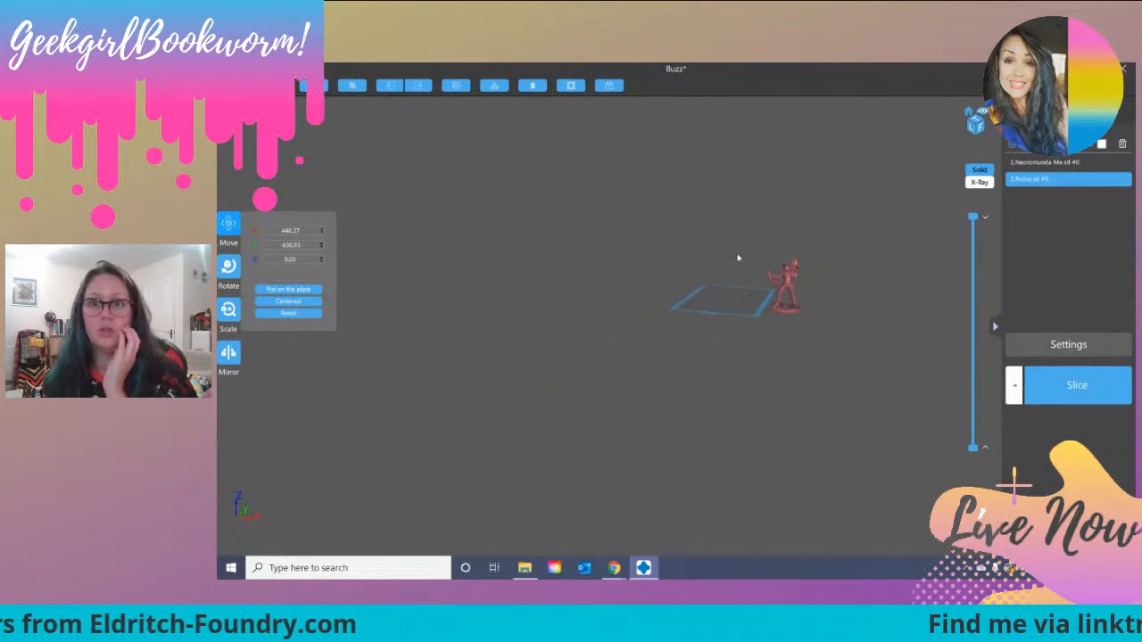
drag(685, 266, 672, 268)
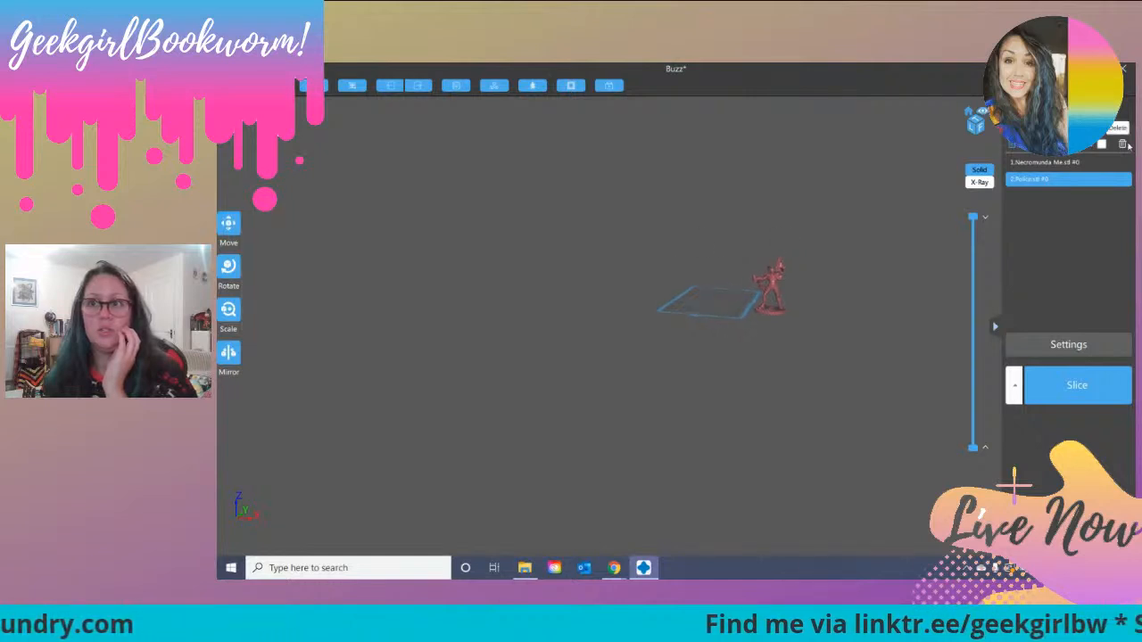
click(1123, 145)
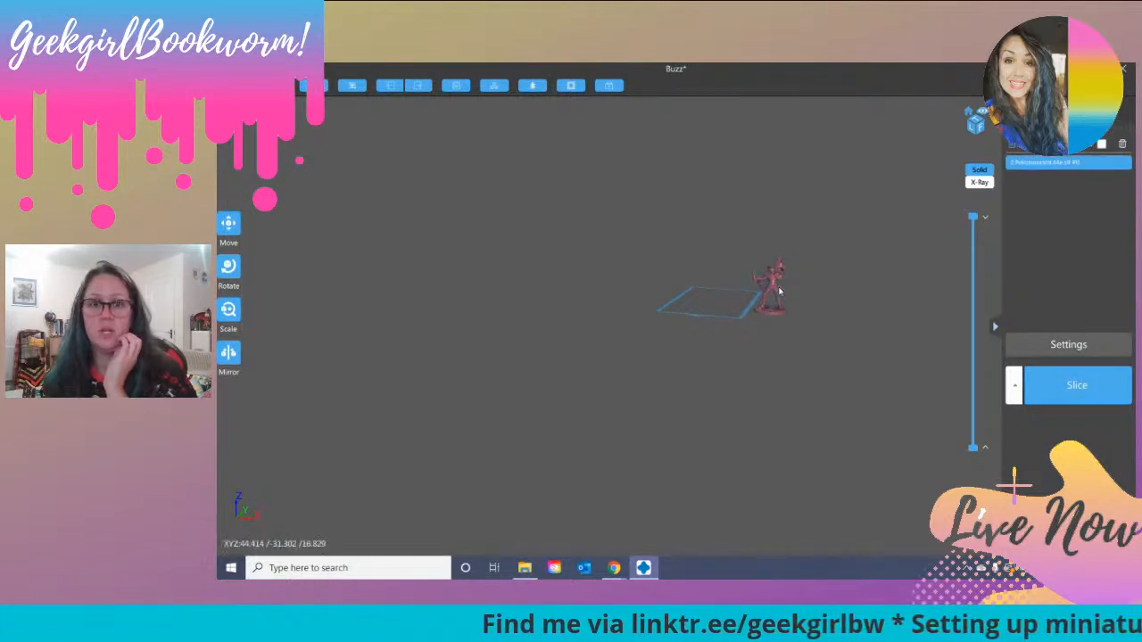
Step: Place the Necromunda Me figure on the build plate and examine it from several sides
drag(774, 287, 739, 279)
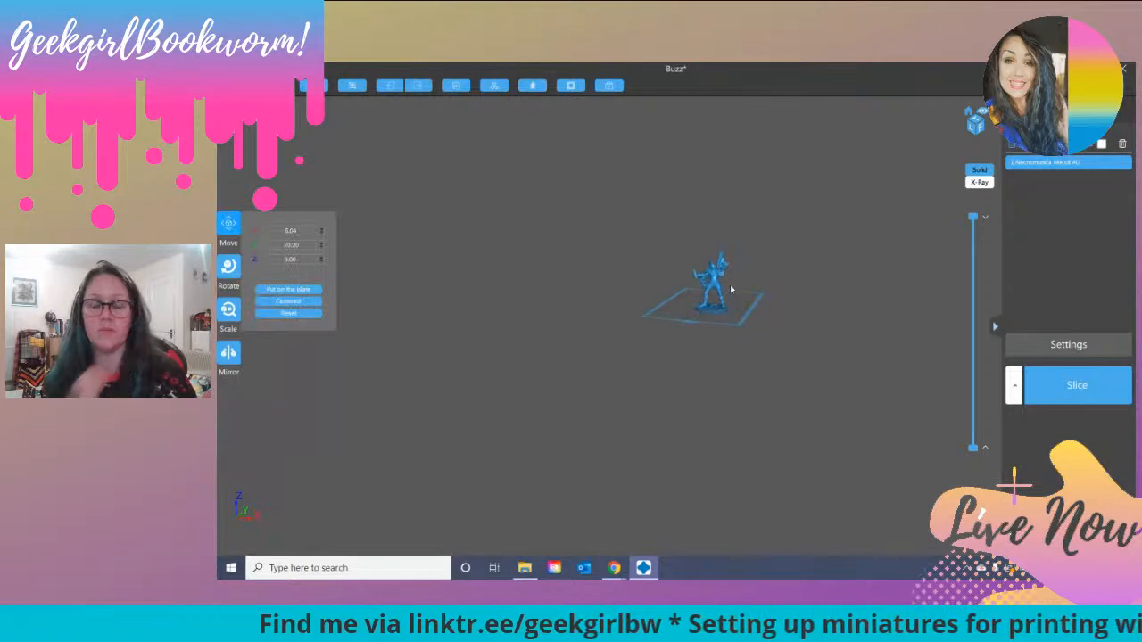
scroll(710, 292, up, 5)
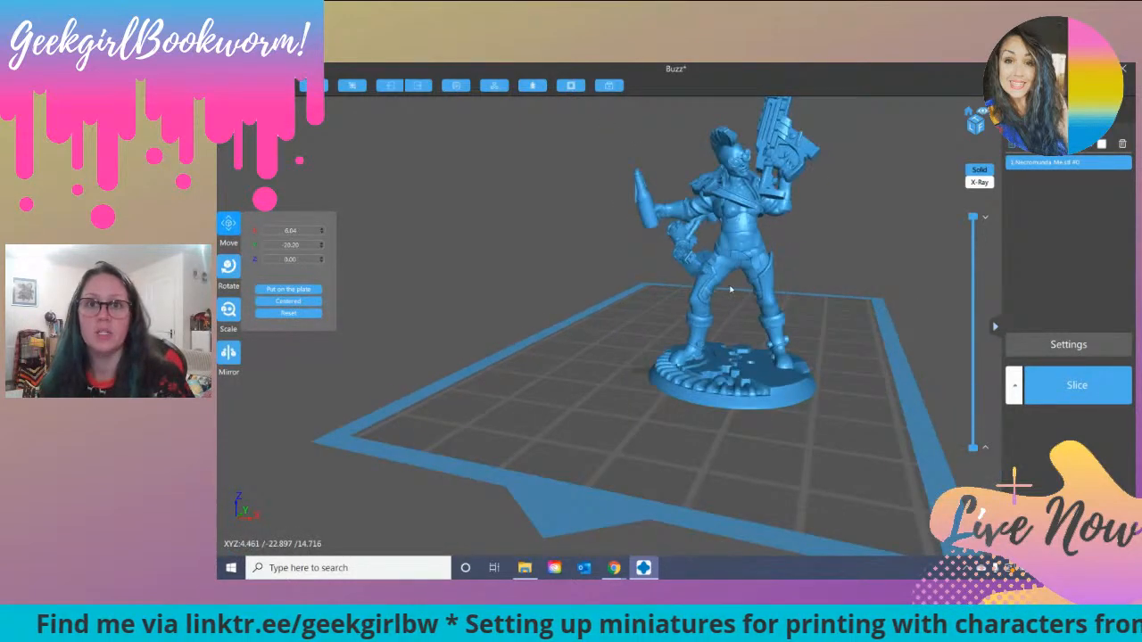
drag(743, 254, 704, 248)
right_drag(828, 329, 924, 335)
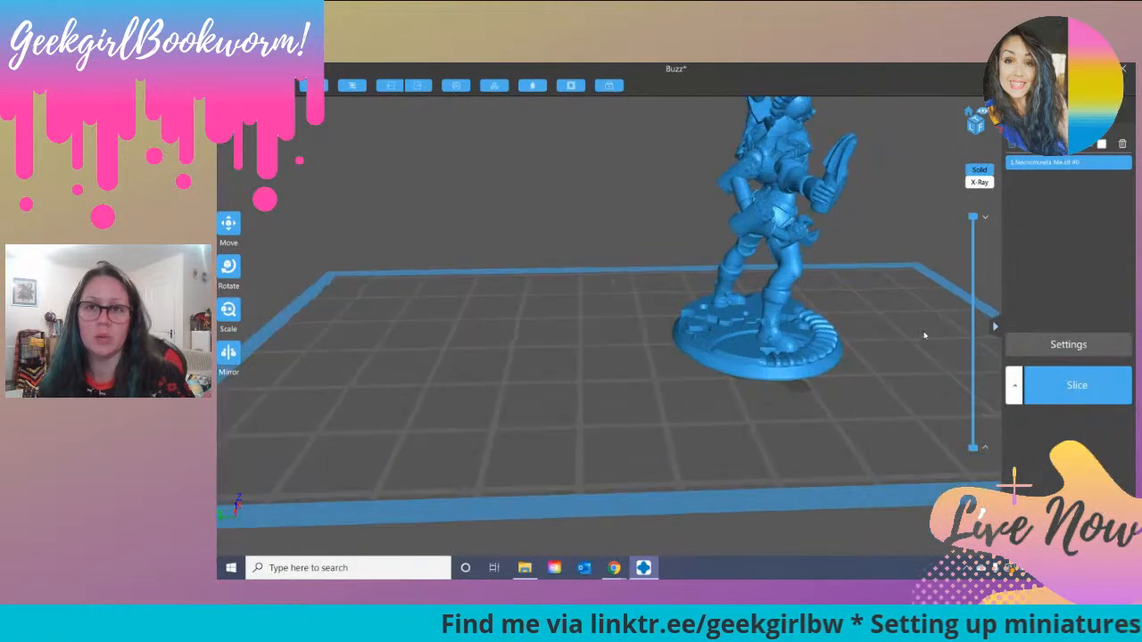
Step: Inspect the Necromunda Me figure up close from the front and from above, and delete it from the build plate
right_drag(912, 286, 813, 278)
right_drag(805, 283, 793, 262)
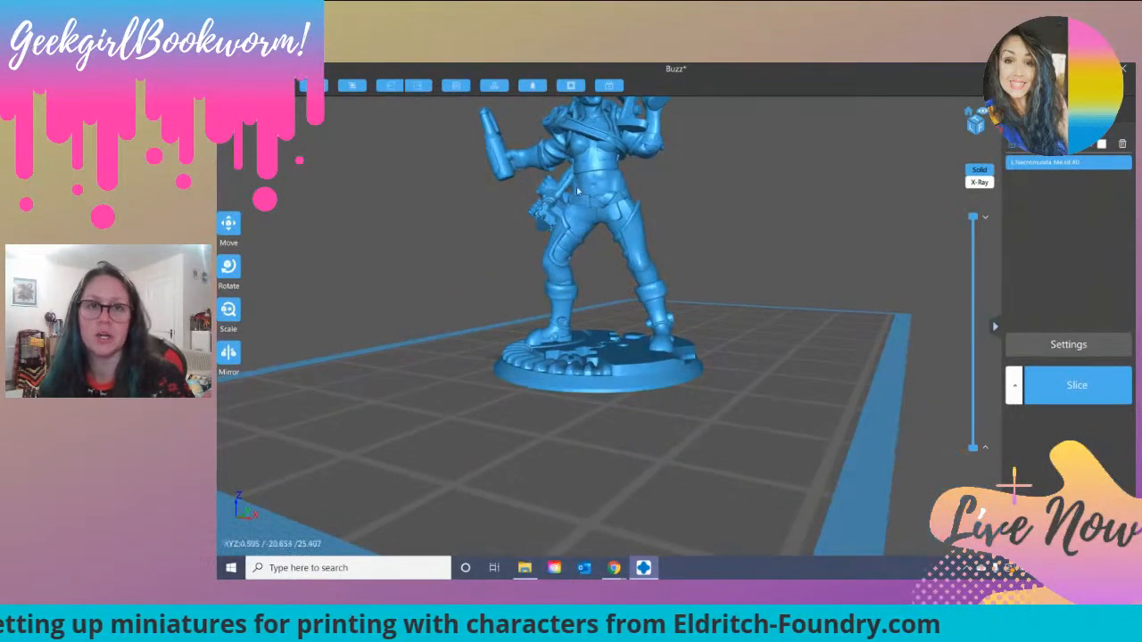
right_drag(661, 230, 687, 239)
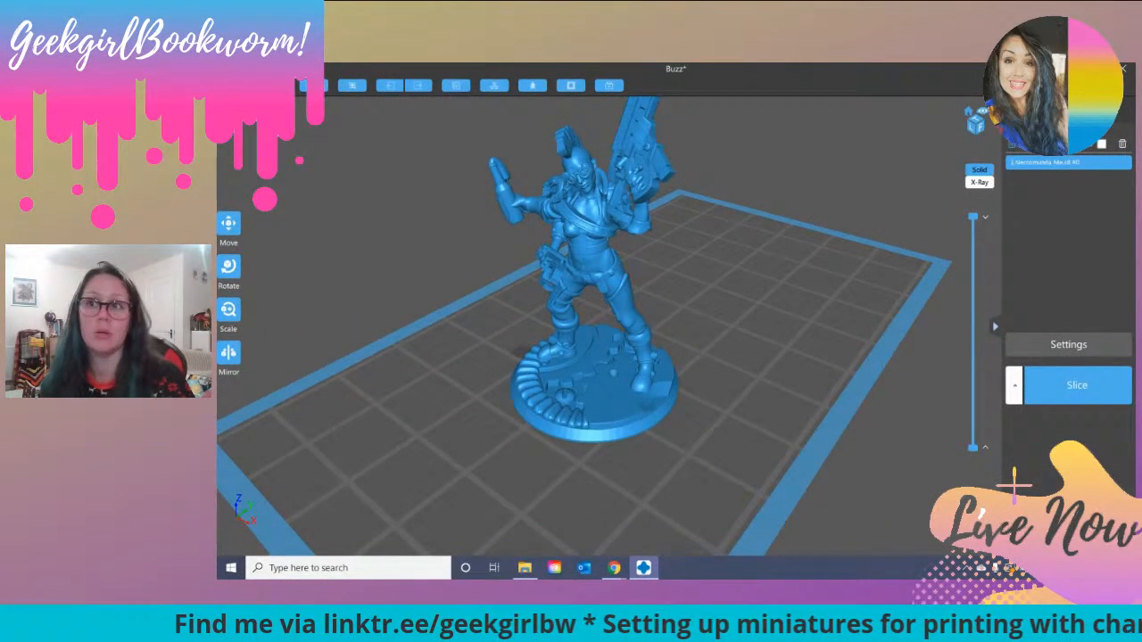
click(1122, 145)
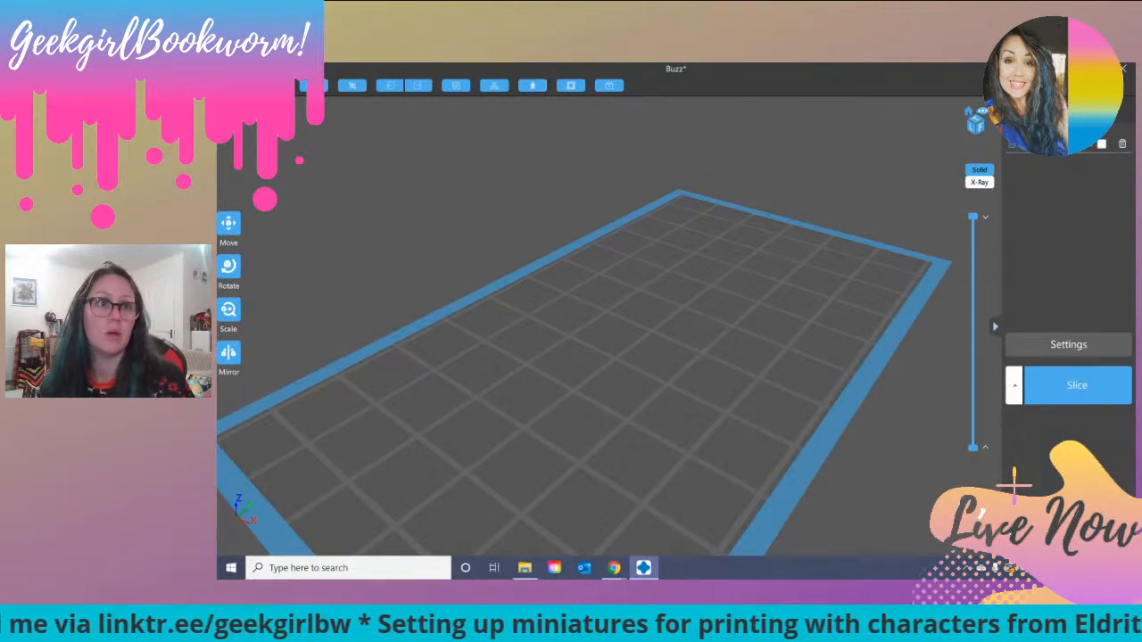
Step: Place the Police figure from the Eldritch Foundry folder on the build plate, inspect it from several angles, and delete it
click(276, 85)
scroll(389, 225, down, 4)
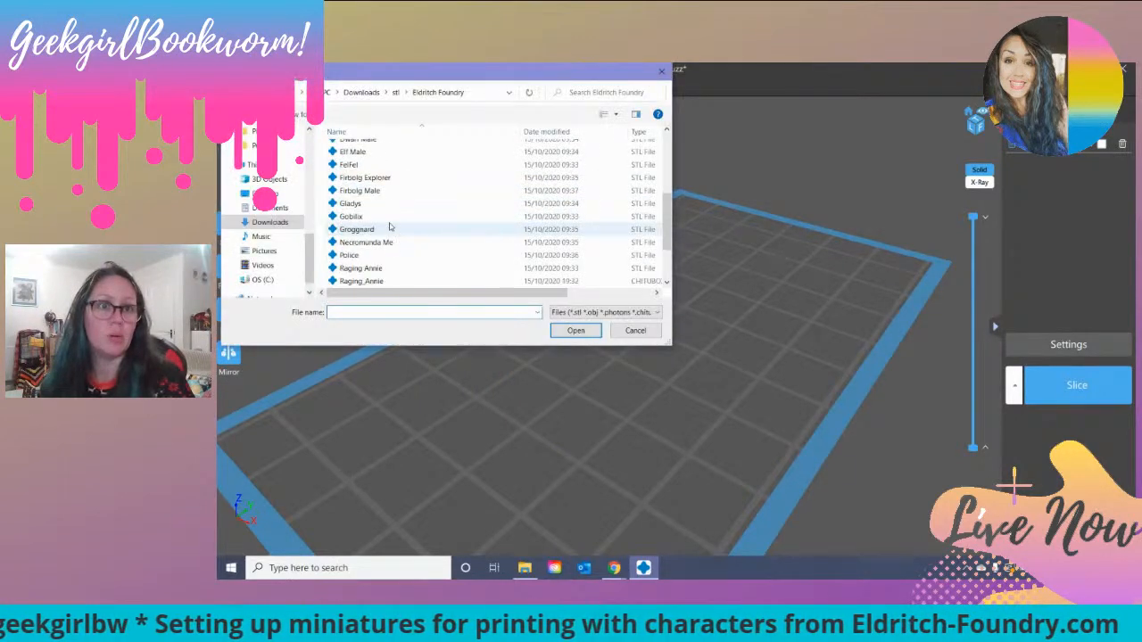
double_click(383, 225)
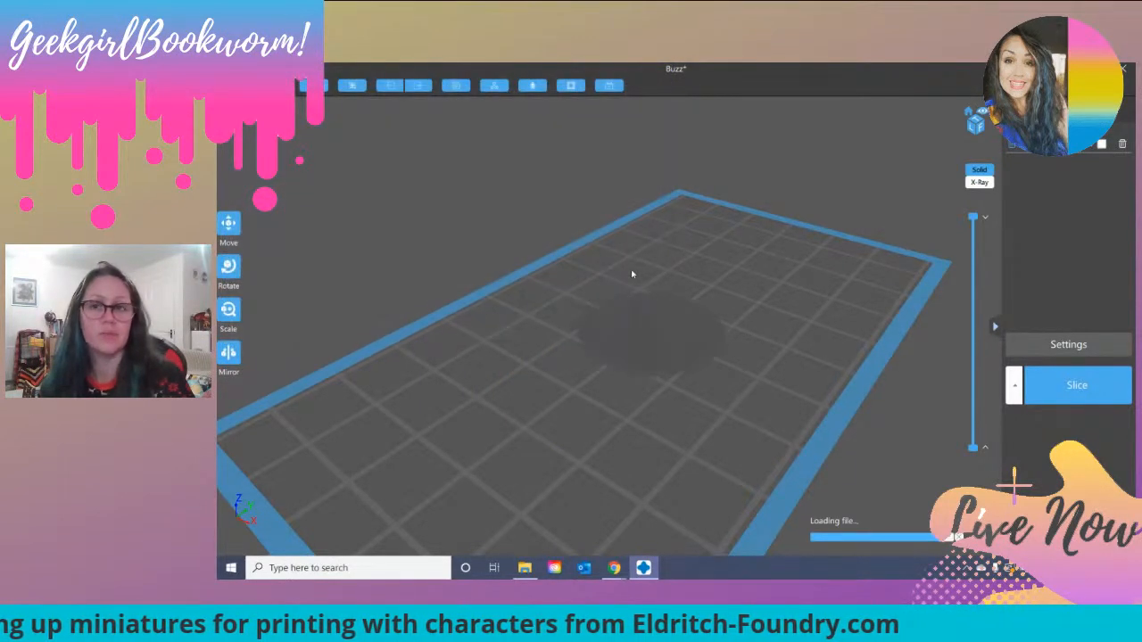
drag(553, 285, 722, 214)
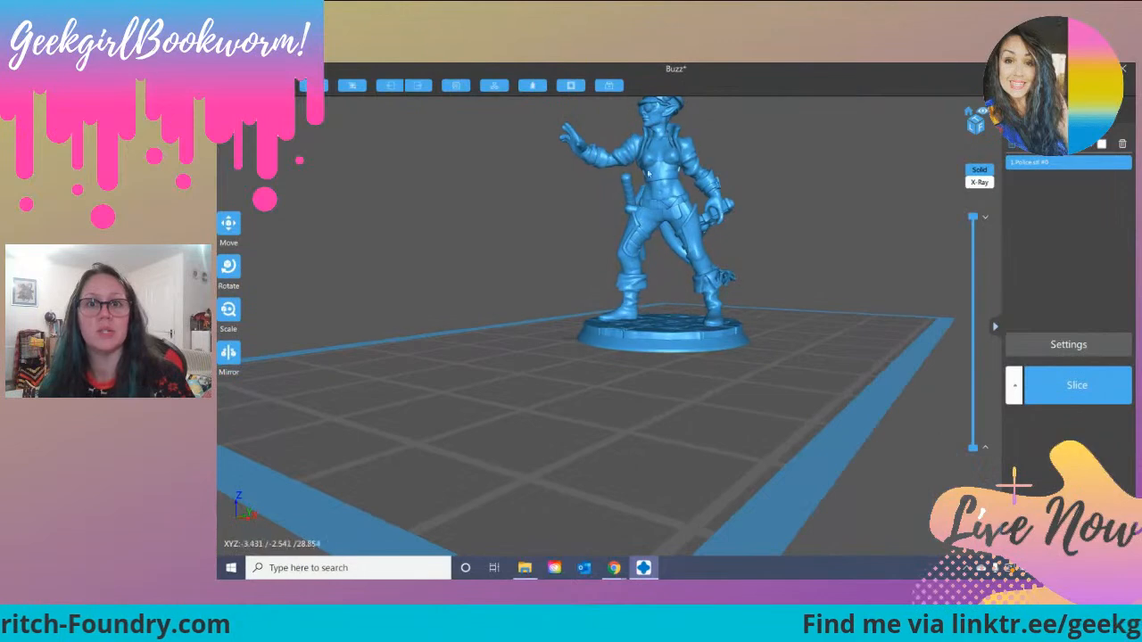
drag(741, 134, 788, 229)
right_drag(789, 228, 791, 231)
drag(790, 232, 730, 241)
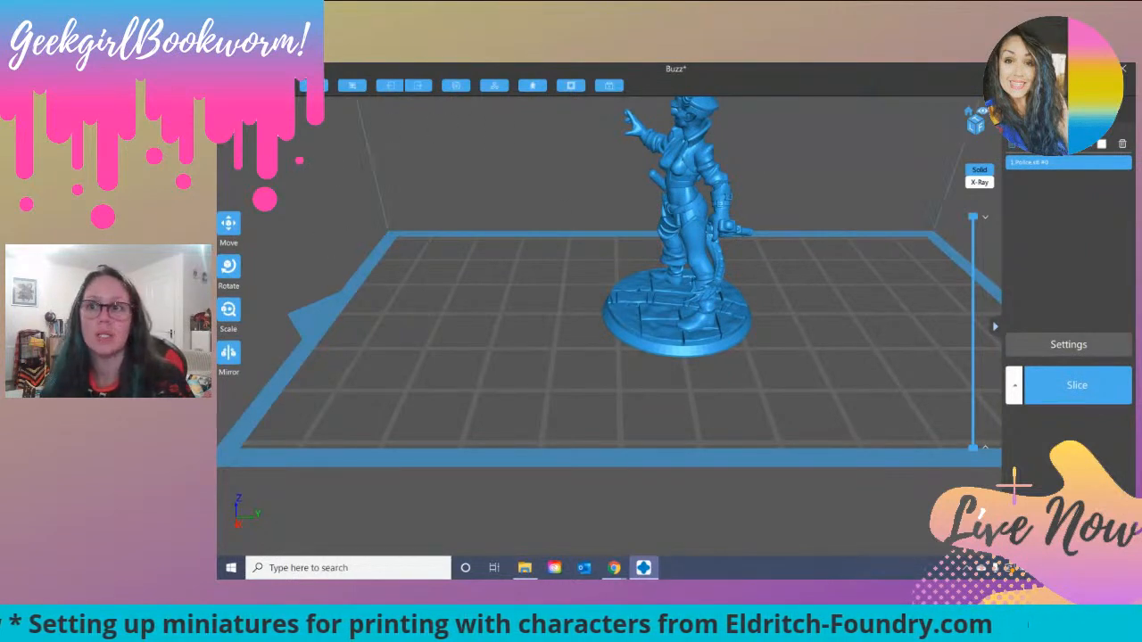
click(1122, 145)
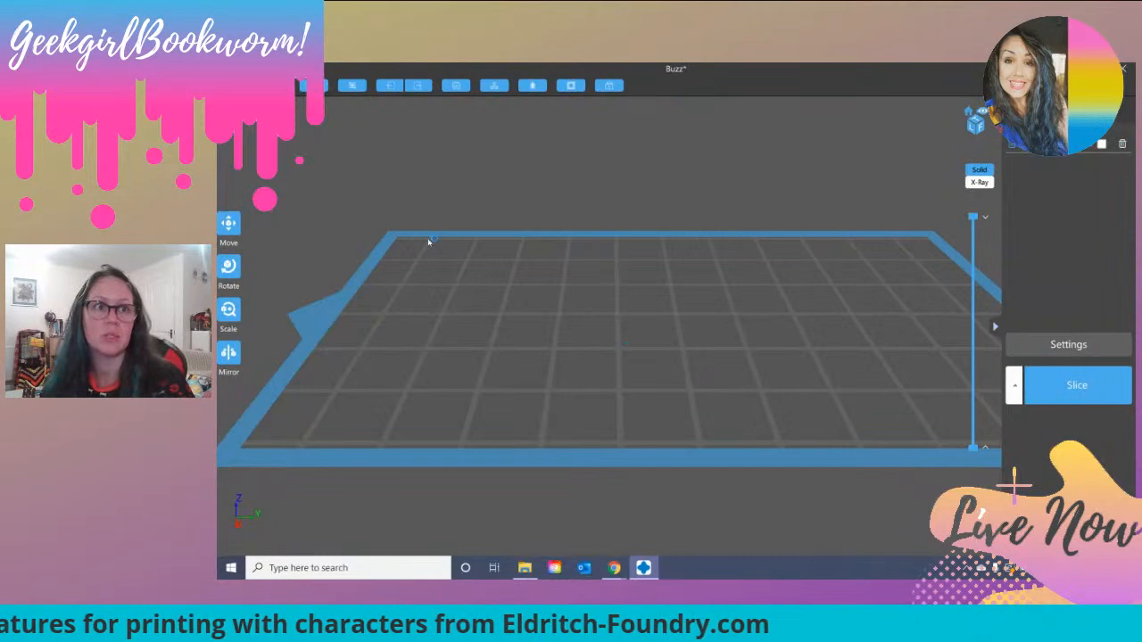
Step: Load Fighter01_Horns from the DRAGONLOCK fighter sample folder inside FDG (sliced) onto the build plate
key(ctrl+o)
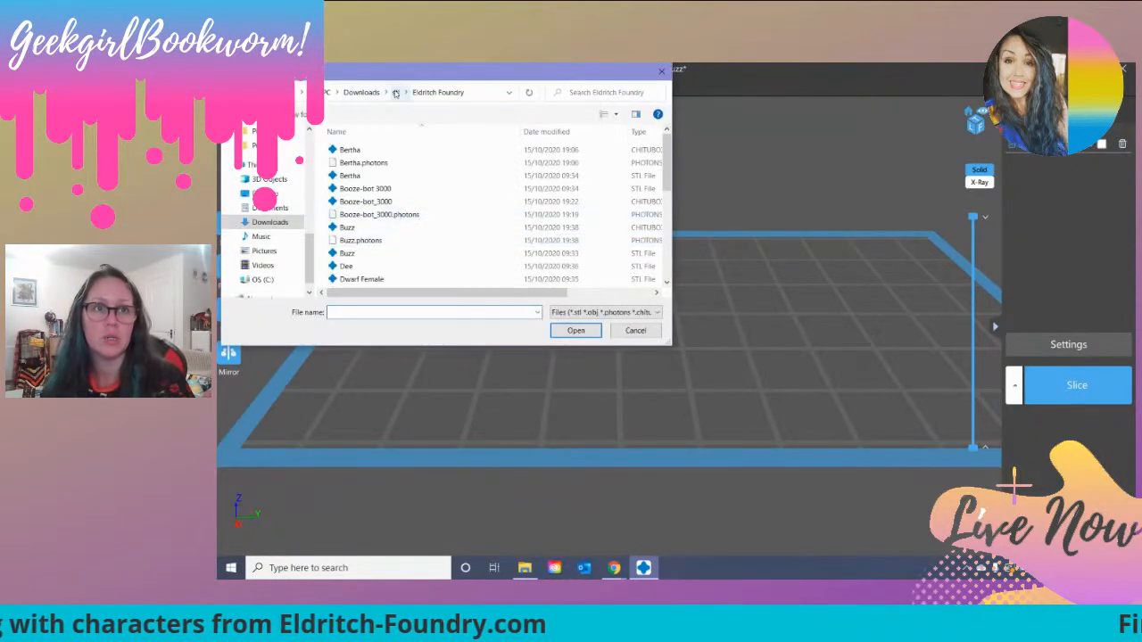
click(395, 93)
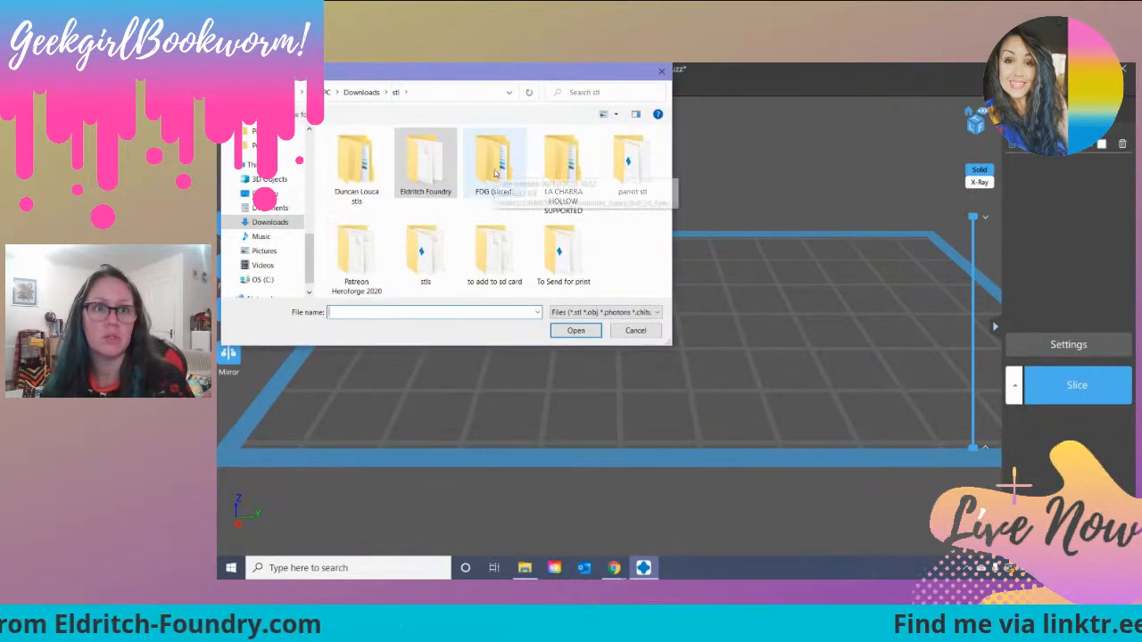
double_click(495, 173)
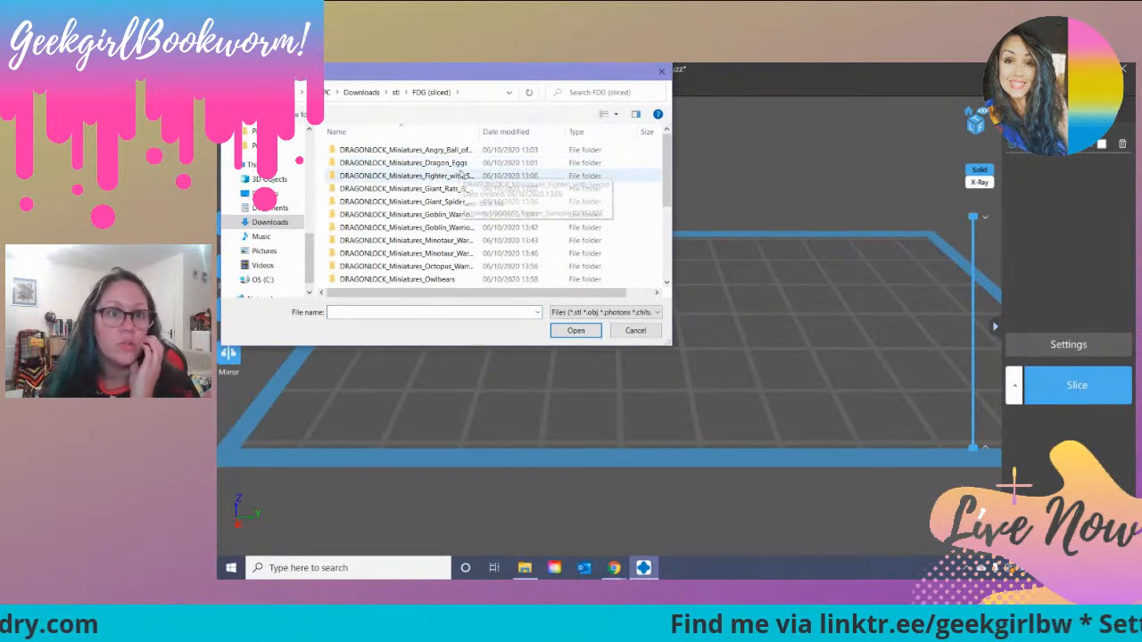
double_click(452, 175)
double_click(406, 152)
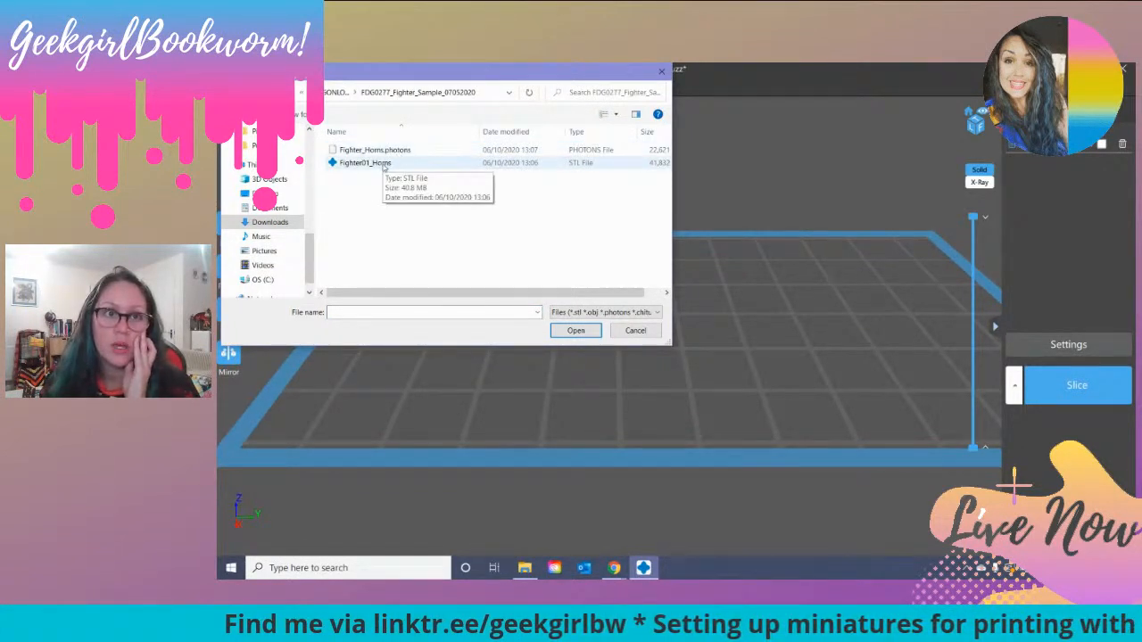
click(385, 165)
double_click(371, 164)
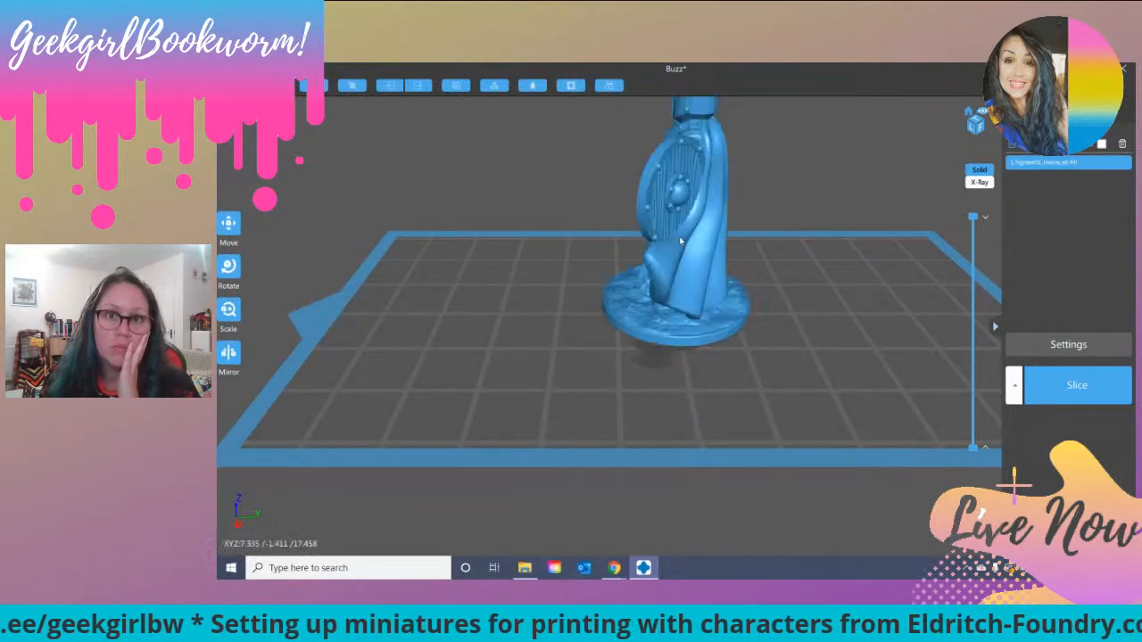
Step: Examine the horned fighter from the front, through its layer heights and from underneath the base
drag(503, 363, 610, 339)
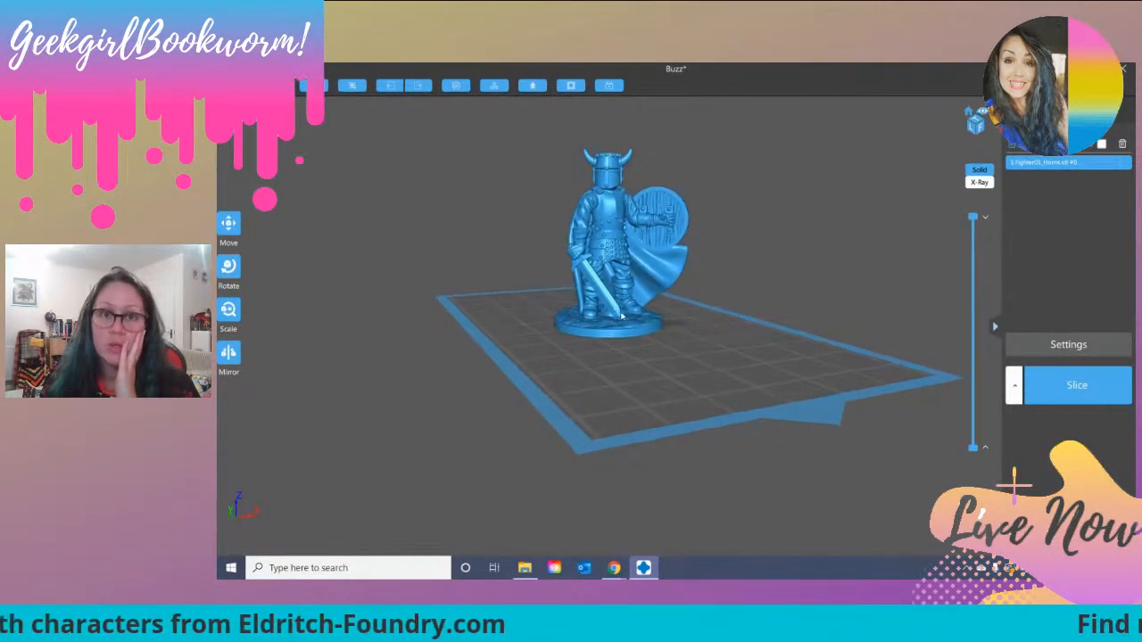
drag(972, 217, 951, 414)
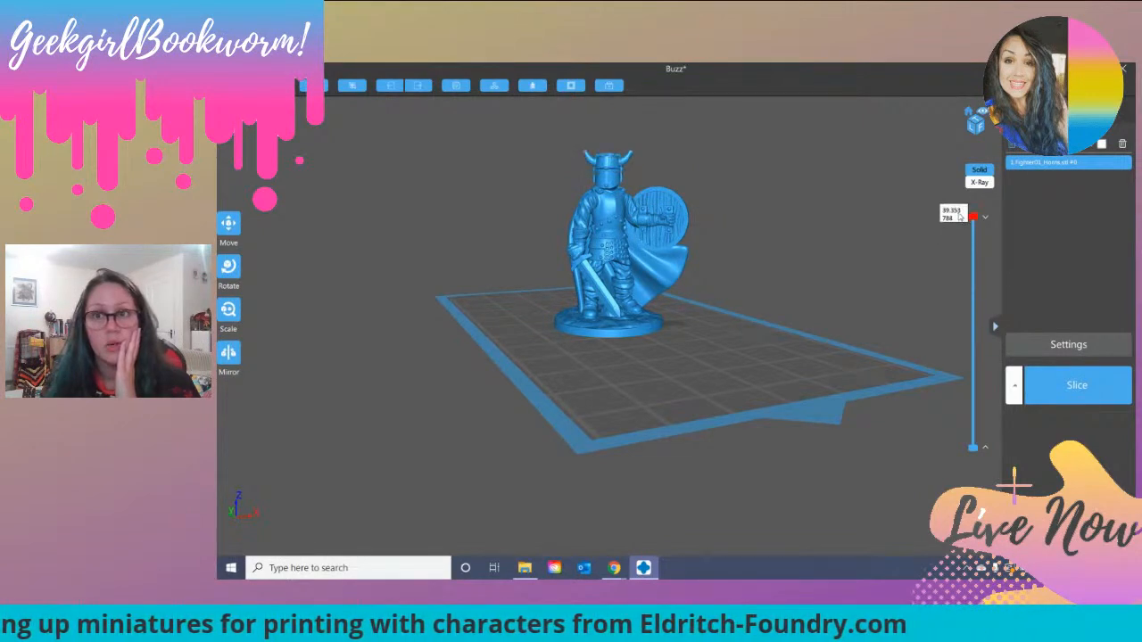
drag(873, 254, 657, 168)
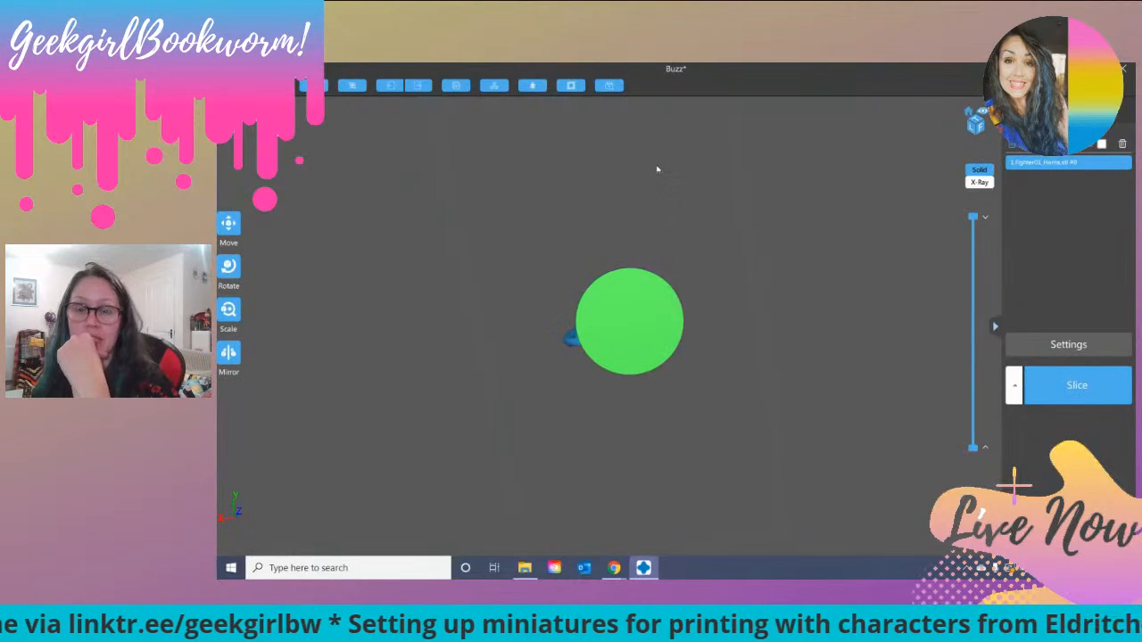
drag(741, 310, 679, 422)
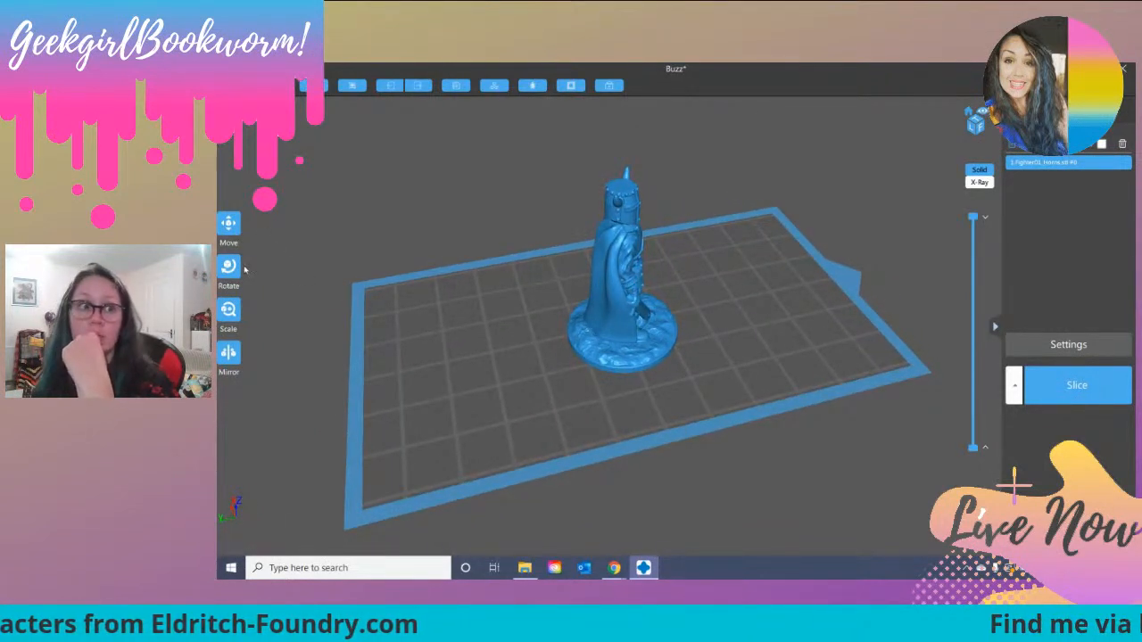
Step: Tilt the horned fighter with Rotate and generate automatic Light supports beneath it
click(228, 225)
click(229, 266)
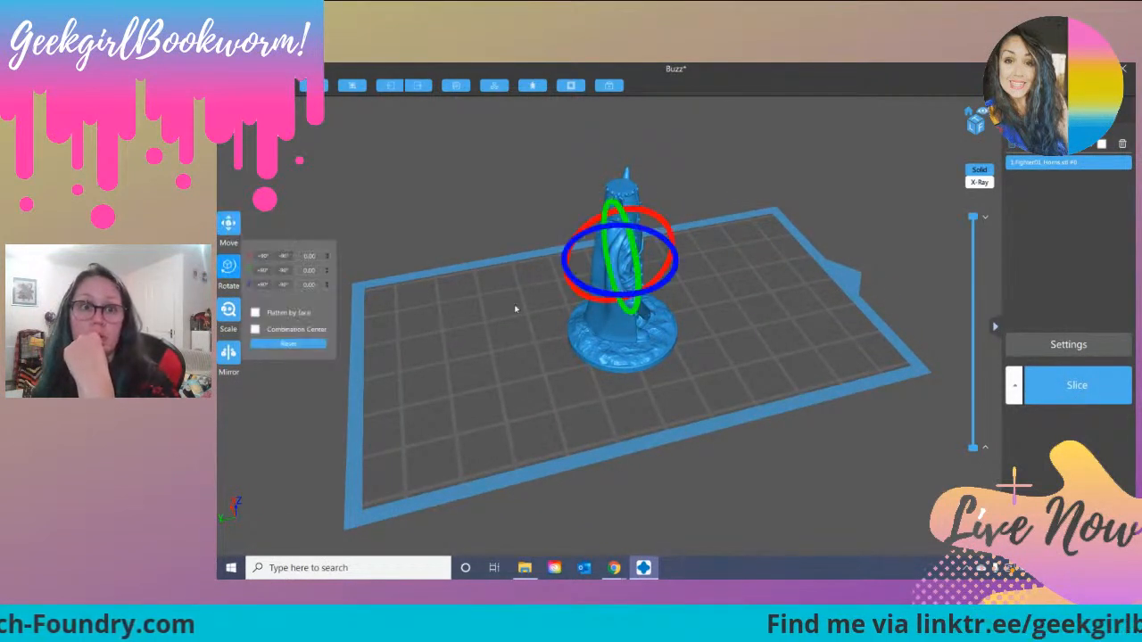
drag(655, 288, 636, 281)
right_drag(729, 314, 673, 282)
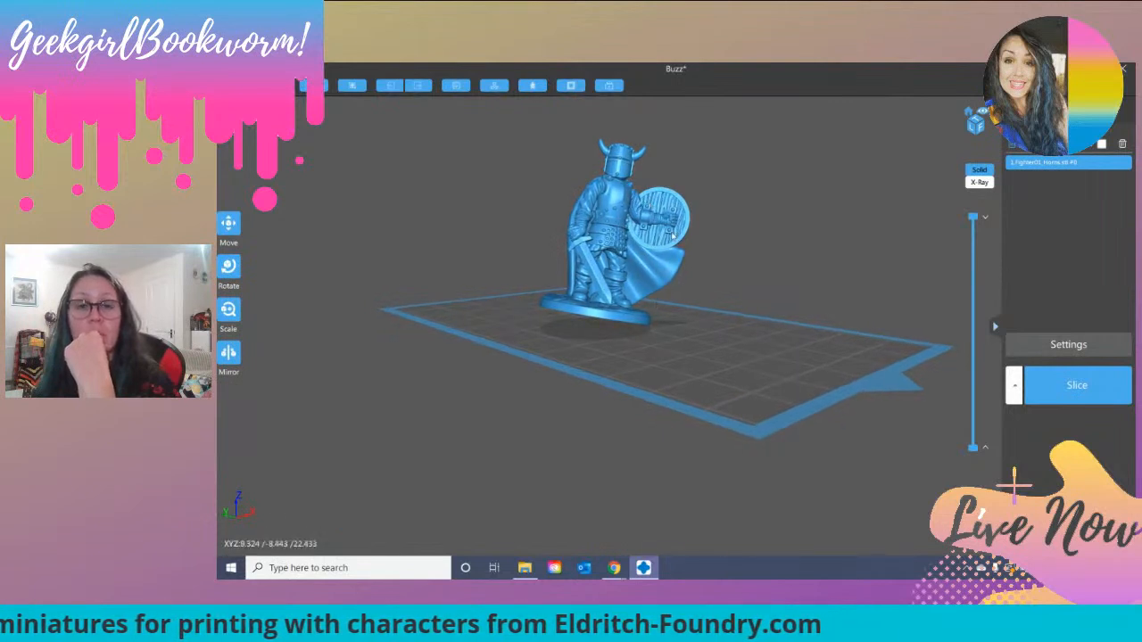
click(1099, 108)
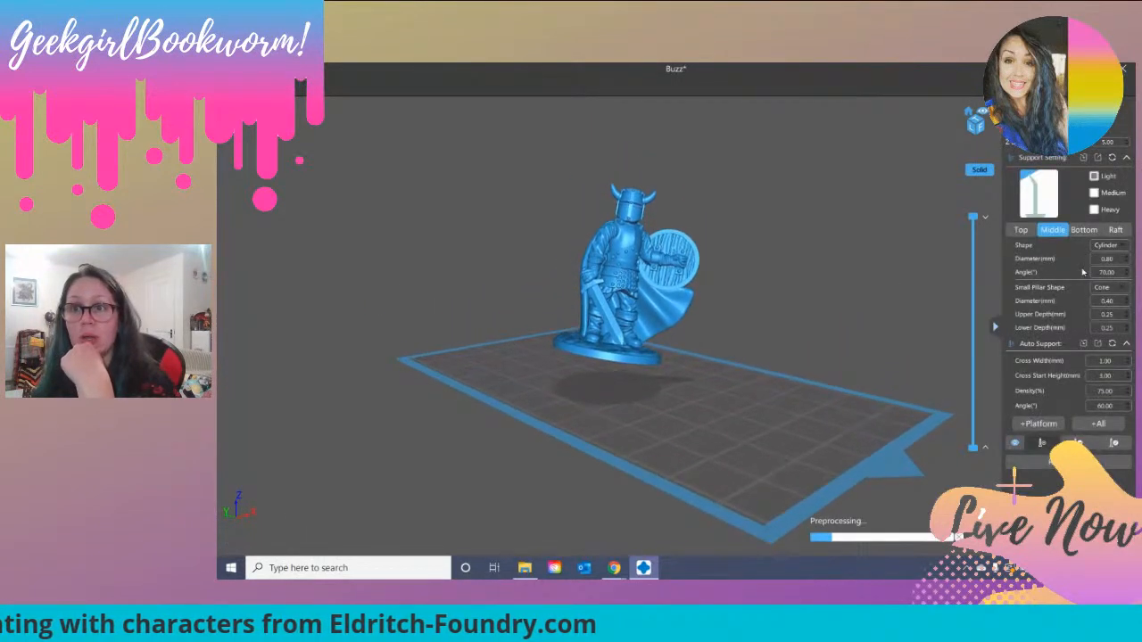
click(1019, 230)
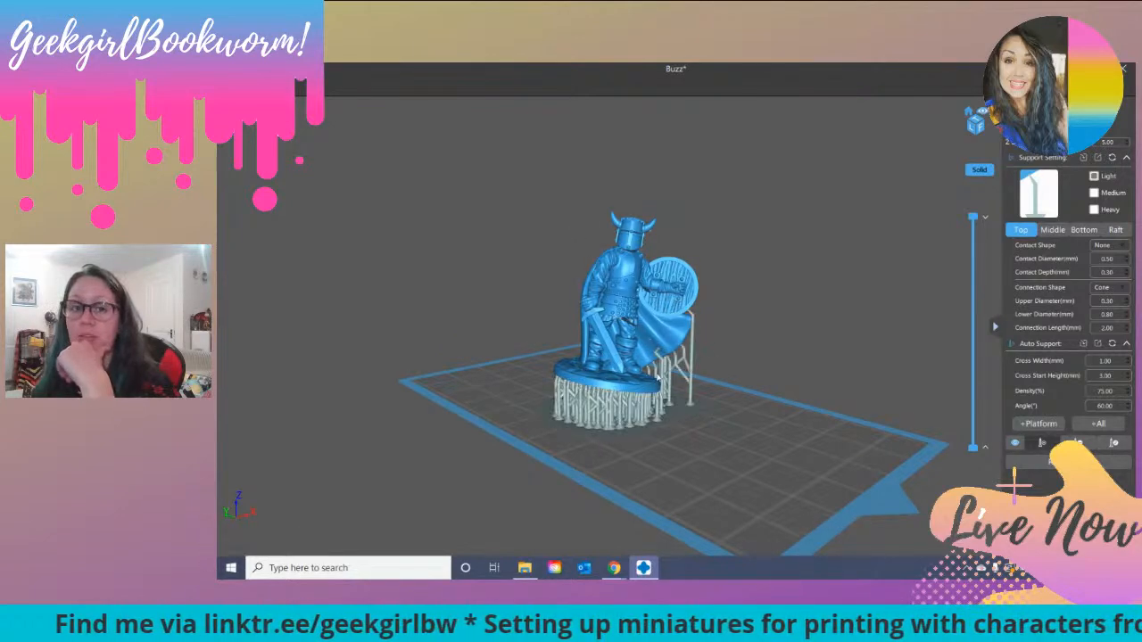
Step: Inspect the supports under the fighter's base, cape and shield from several sides, and delete the supported fighter
drag(742, 363, 615, 354)
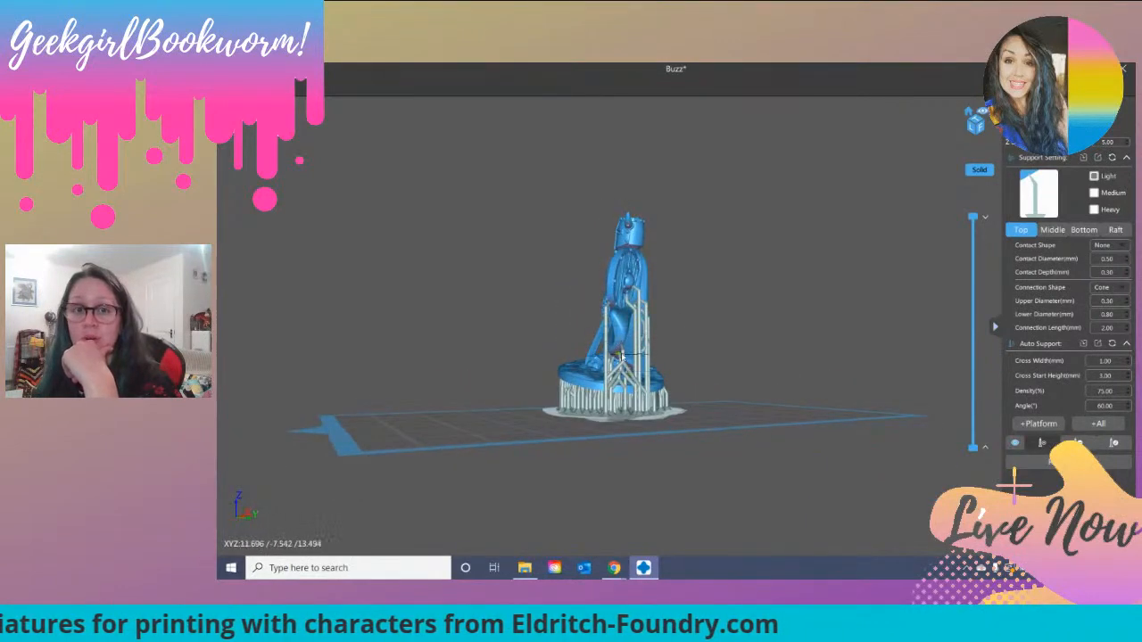
drag(713, 386, 774, 388)
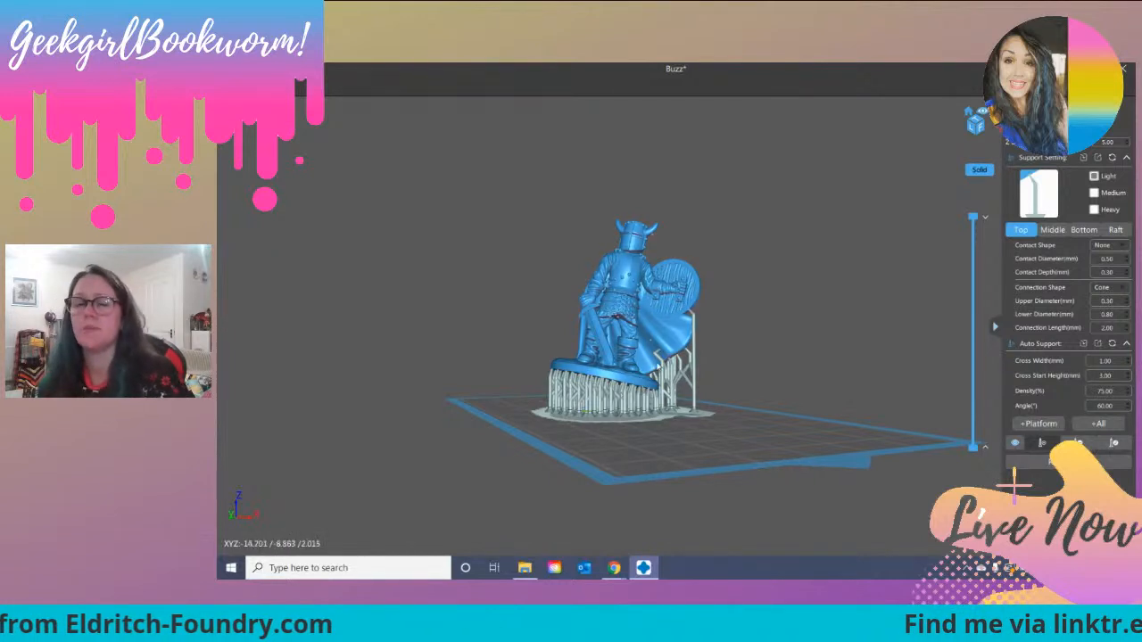
drag(757, 382, 527, 366)
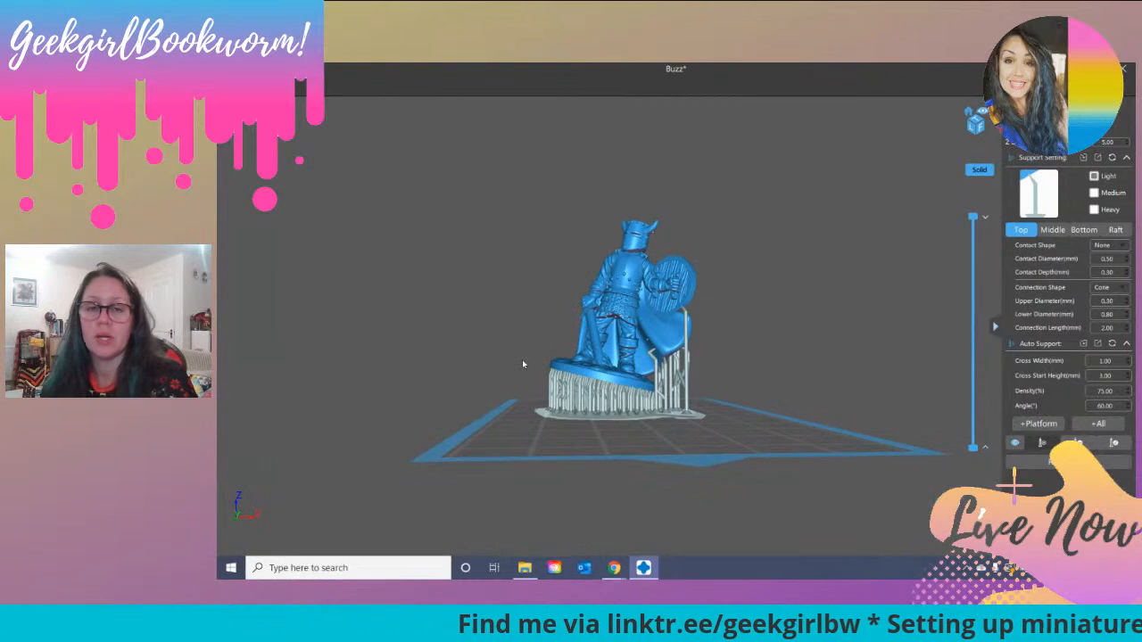
right_drag(693, 345, 686, 356)
drag(685, 357, 773, 354)
right_drag(773, 355, 775, 353)
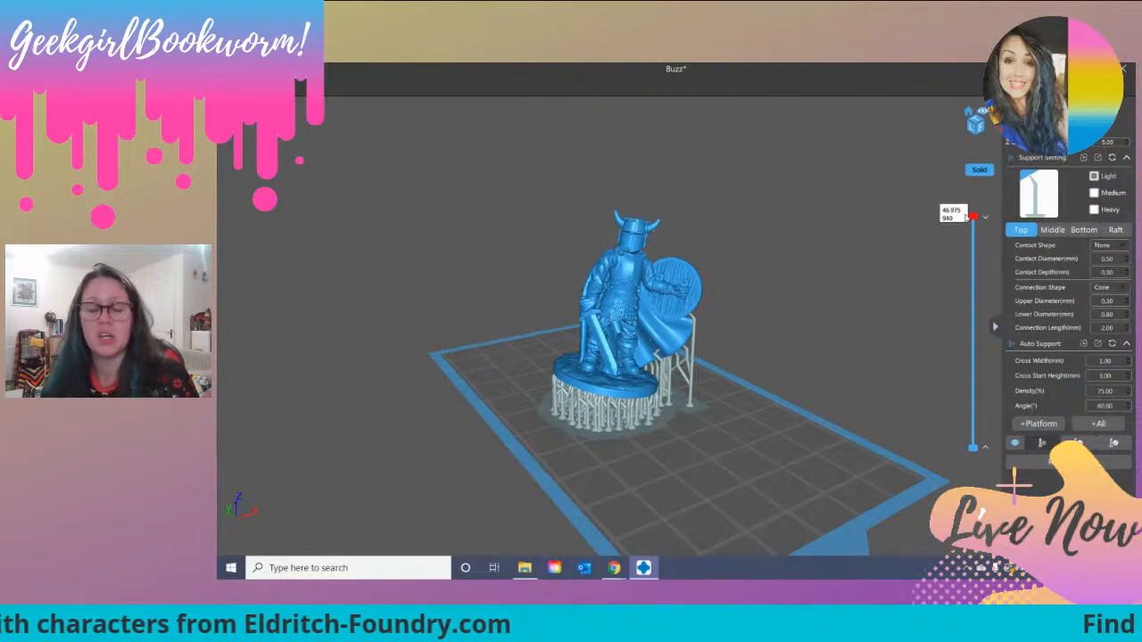
drag(629, 321, 578, 339)
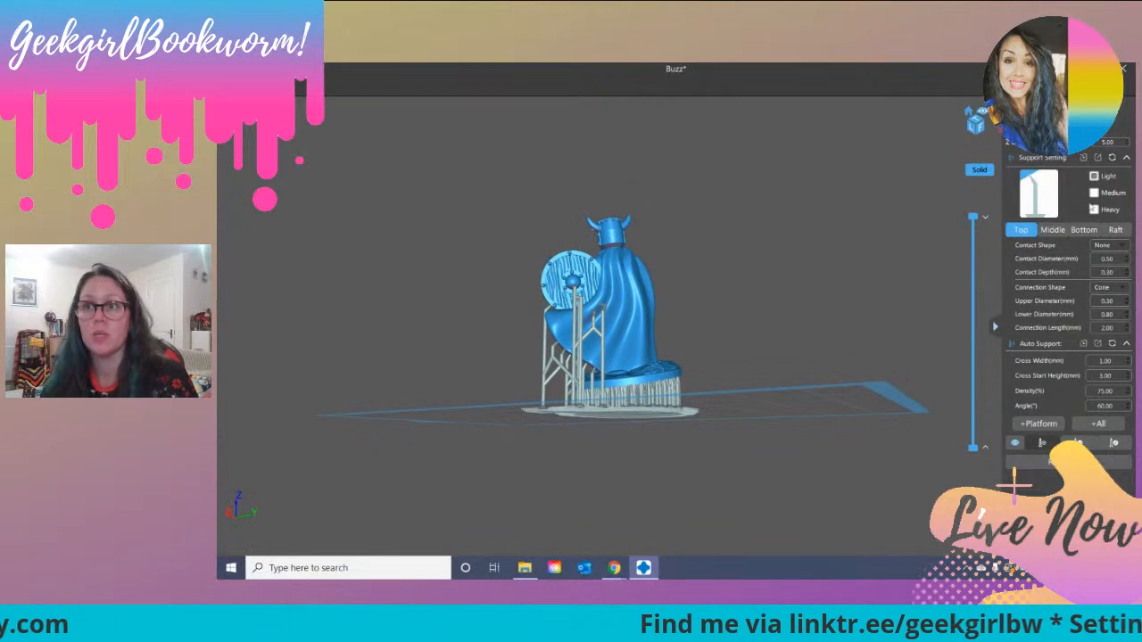
click(1037, 113)
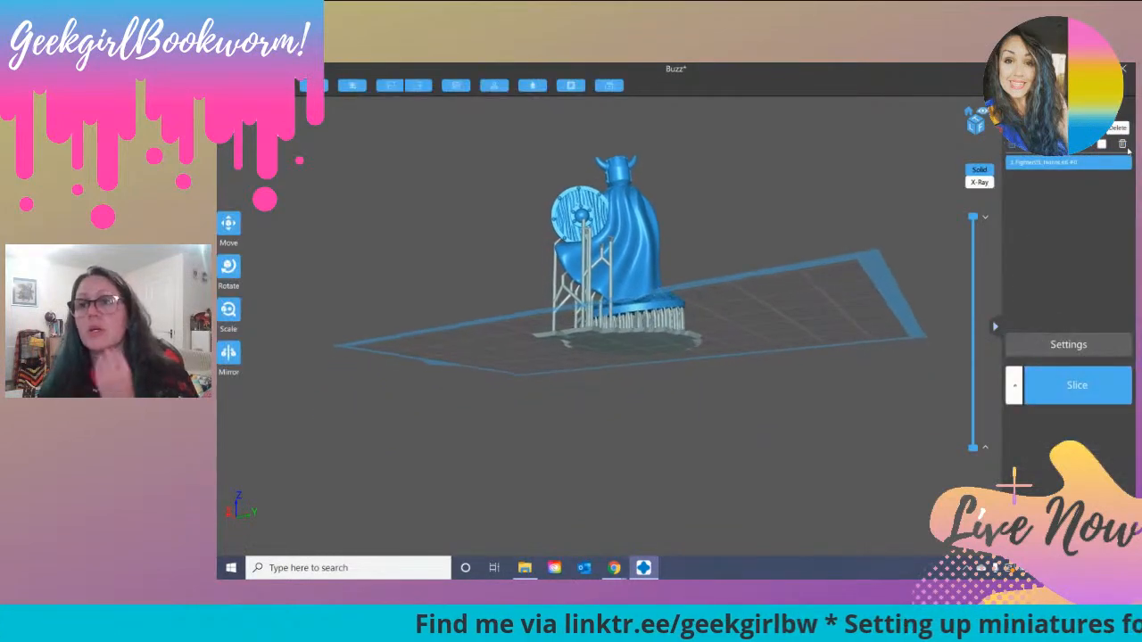
click(1122, 144)
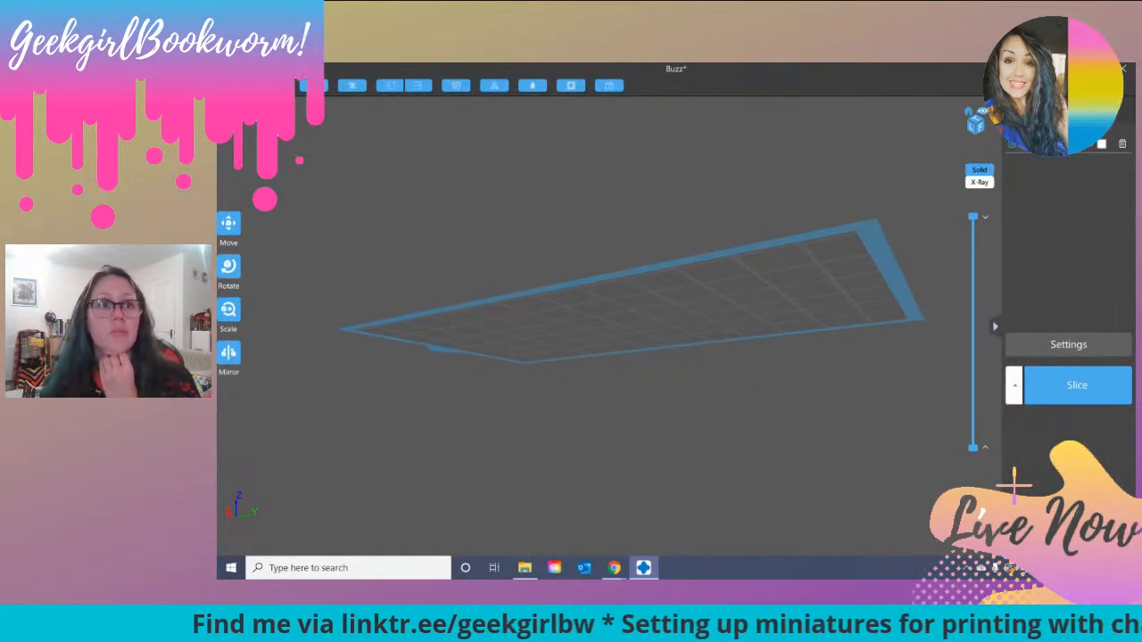
Step: Load the Egg model from the FDG0272 Dragon Eggs_12202019 folder inside FDG (sliced) onto the build plate
click(237, 86)
click(337, 91)
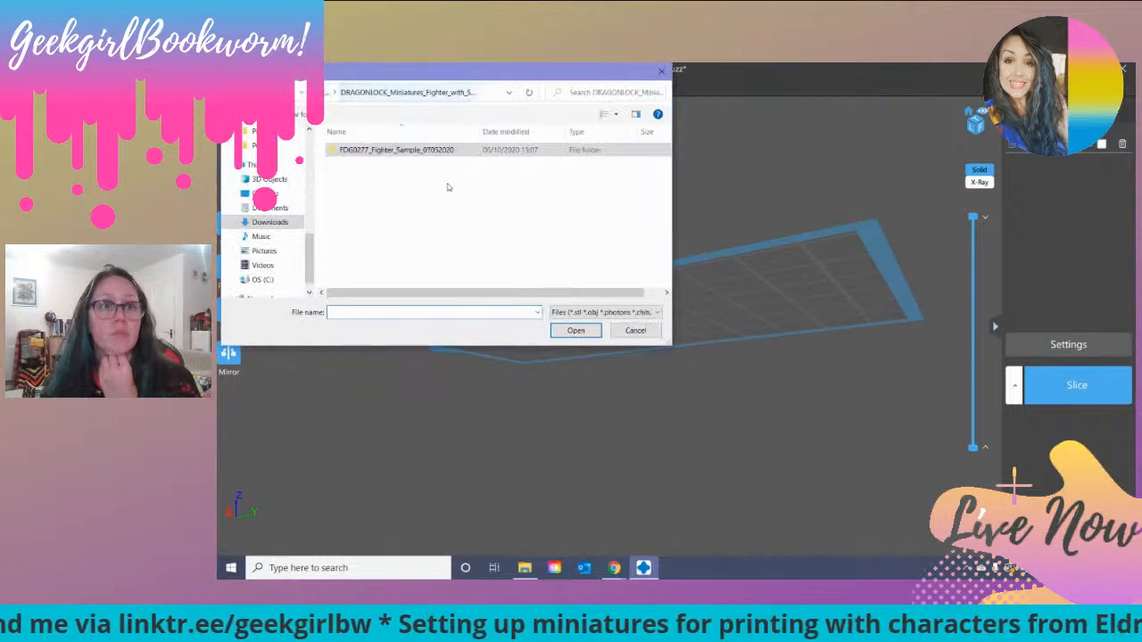
click(340, 93)
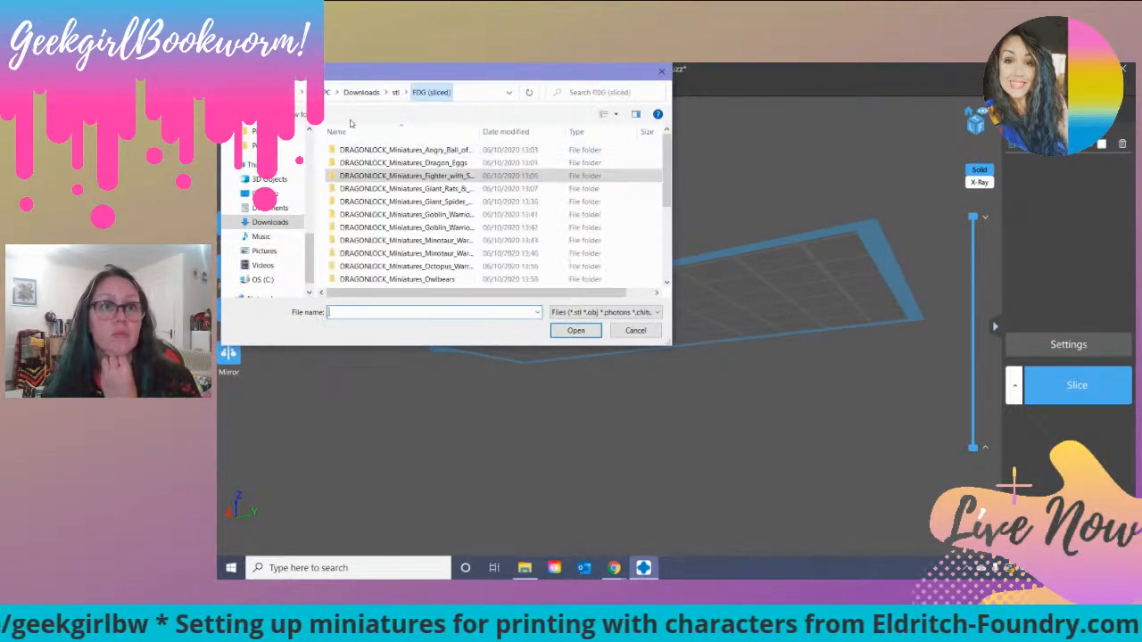
scroll(455, 192, down, 2)
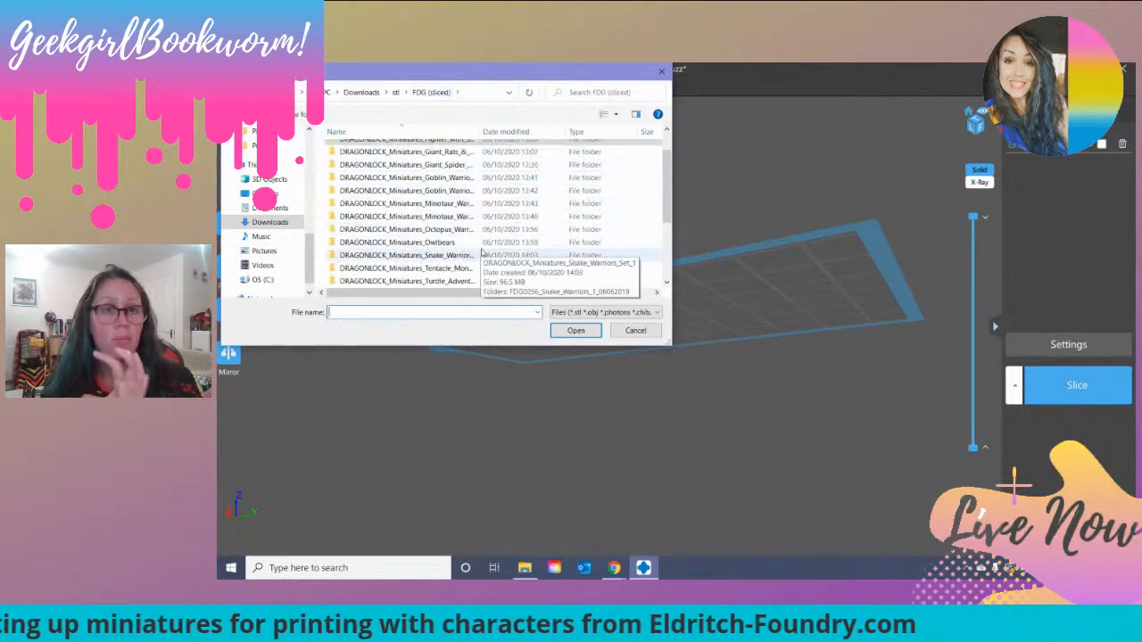
scroll(439, 188, up, 1)
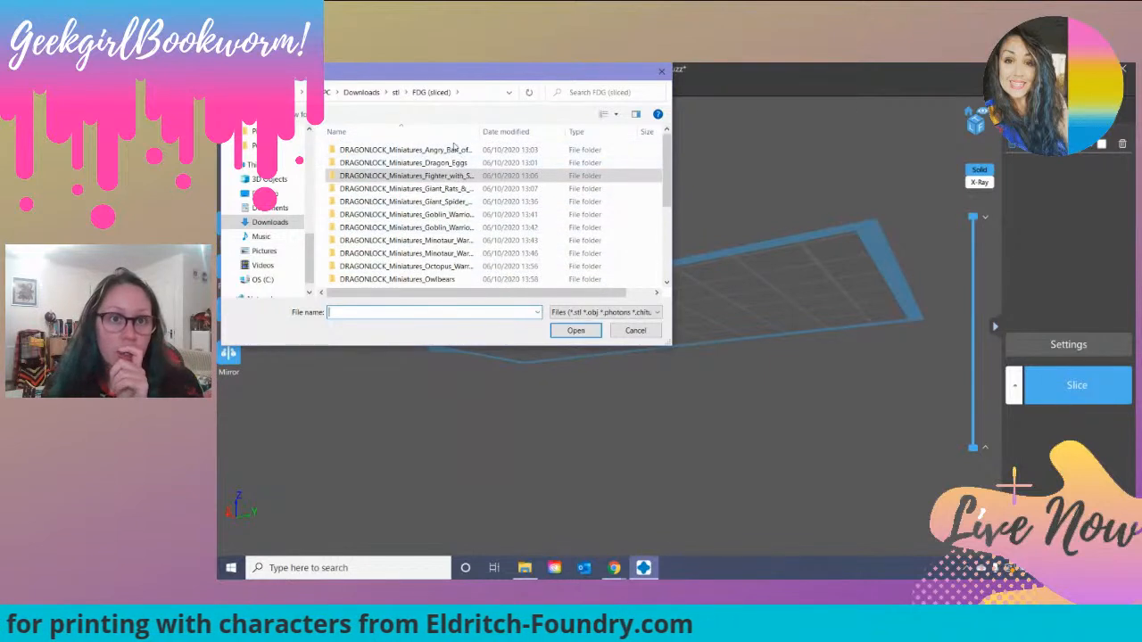
double_click(454, 164)
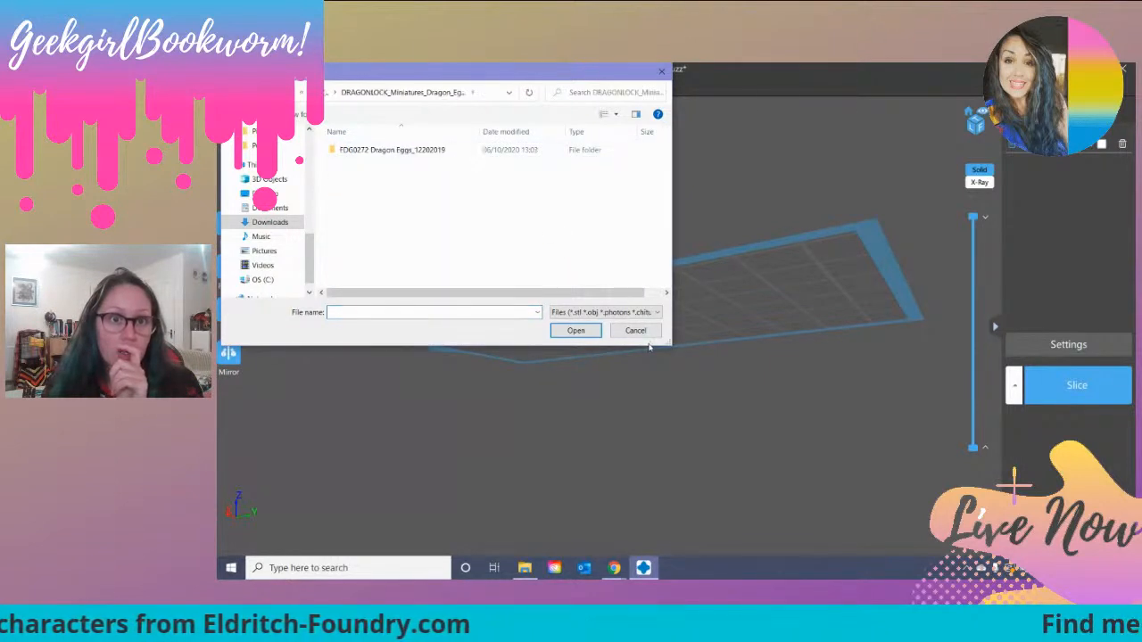
double_click(382, 152)
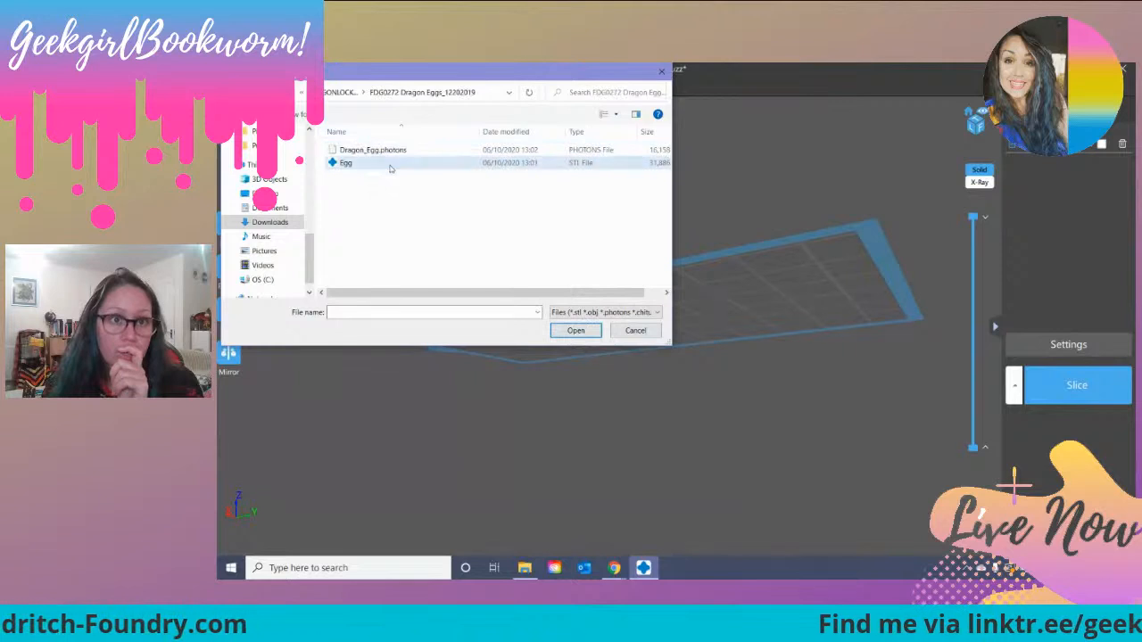
double_click(354, 162)
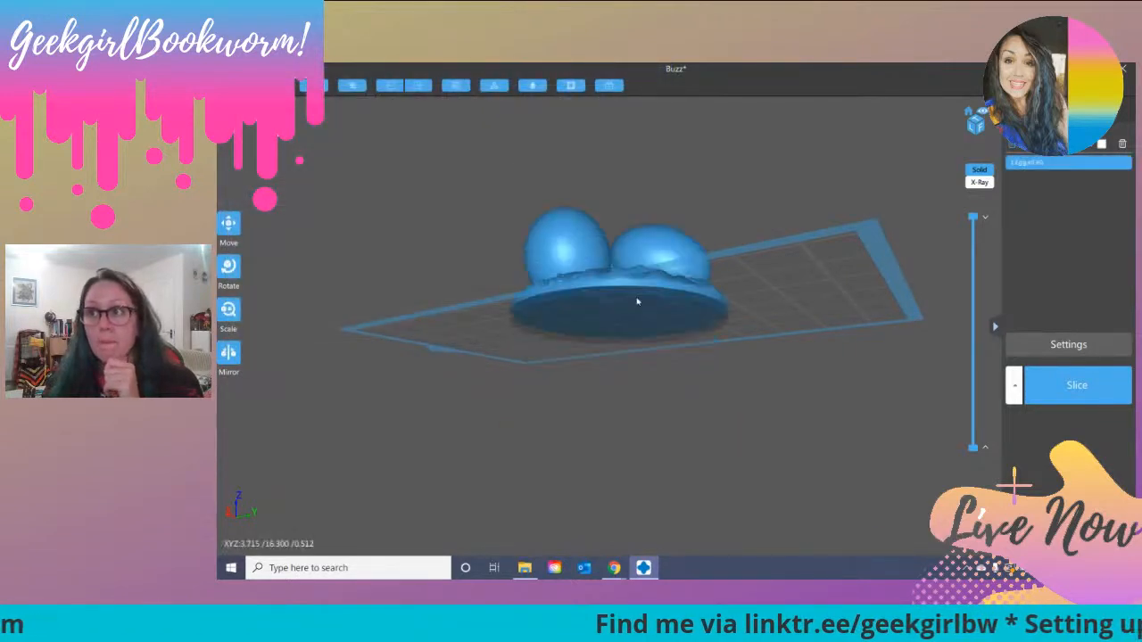
Step: Tilt the dragon egg model to -6° about the X axis with Rotate and generate automatic Light supports beneath its base
right_drag(617, 300, 609, 247)
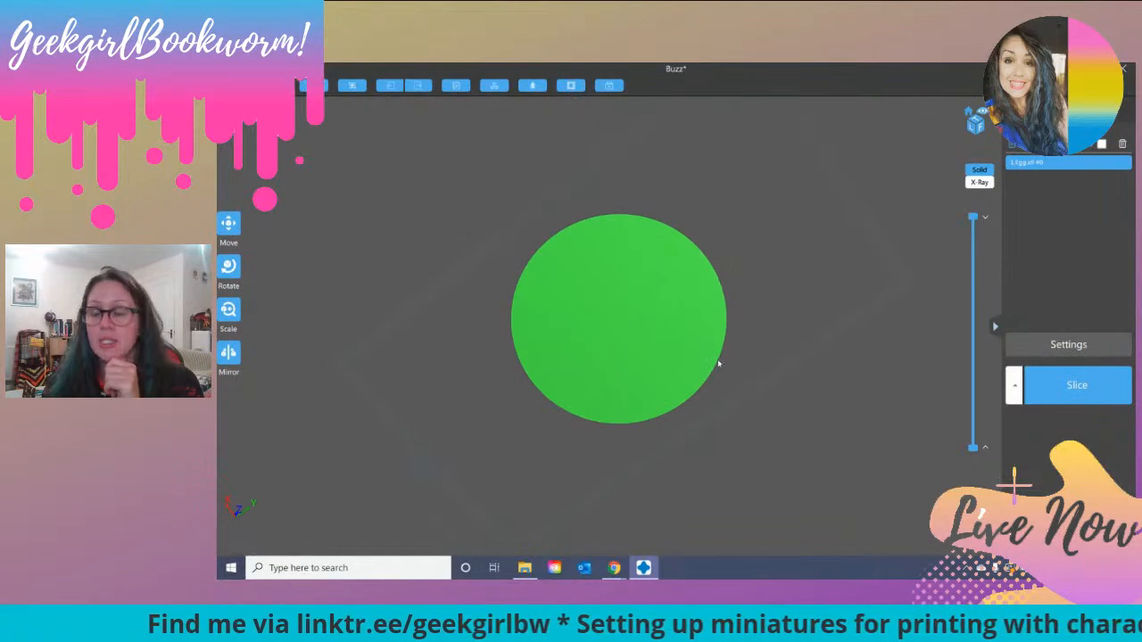
right_drag(698, 294, 679, 390)
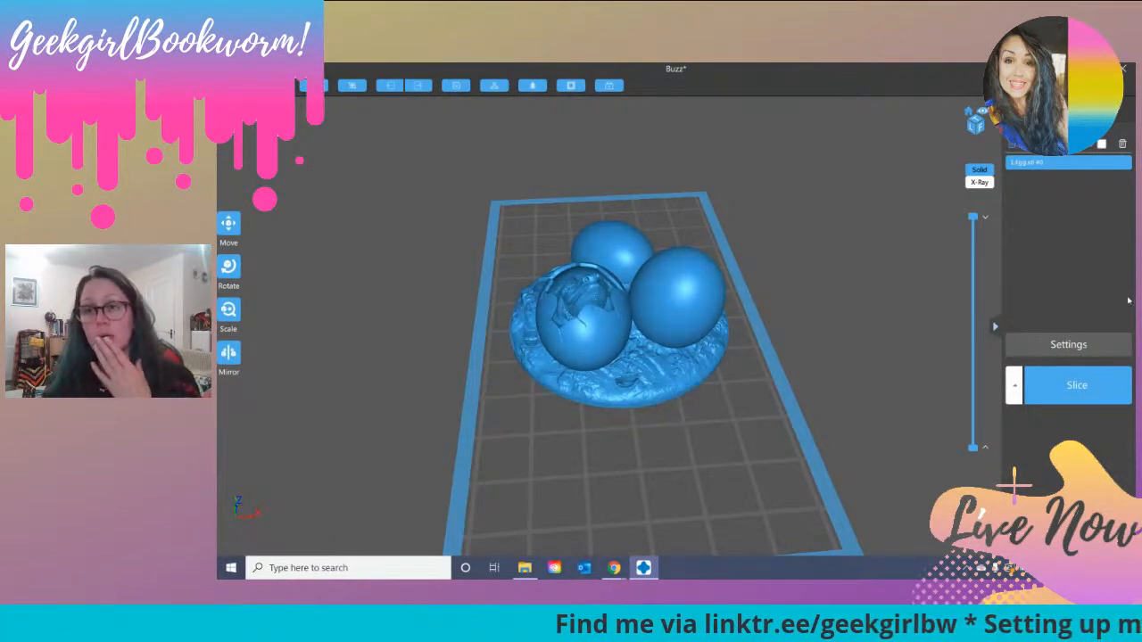
click(620, 306)
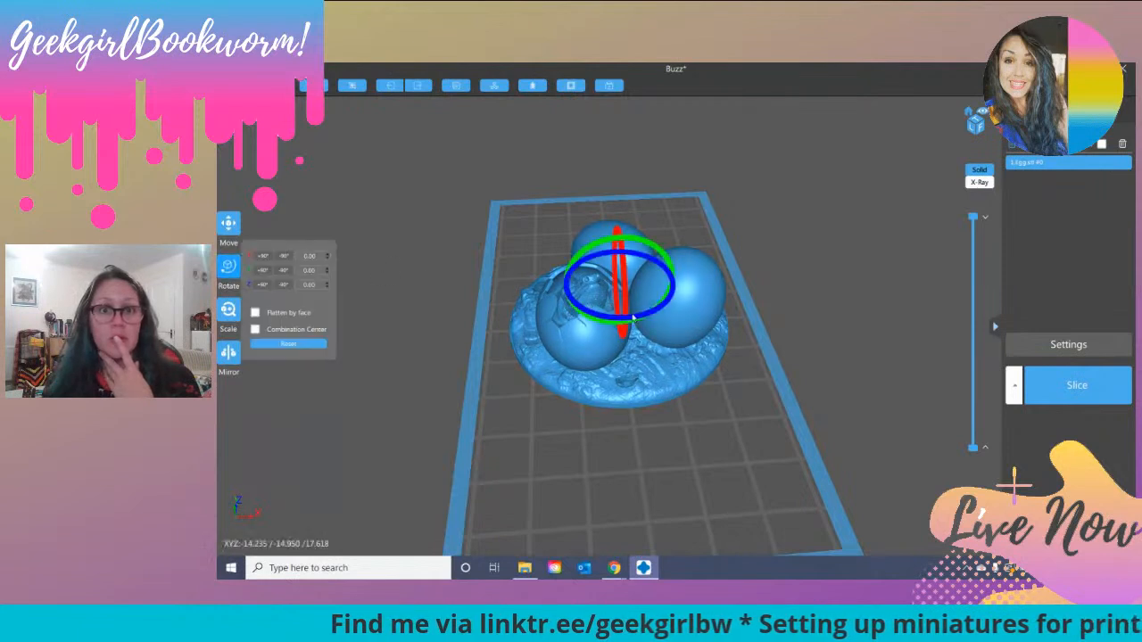
drag(620, 306, 617, 297)
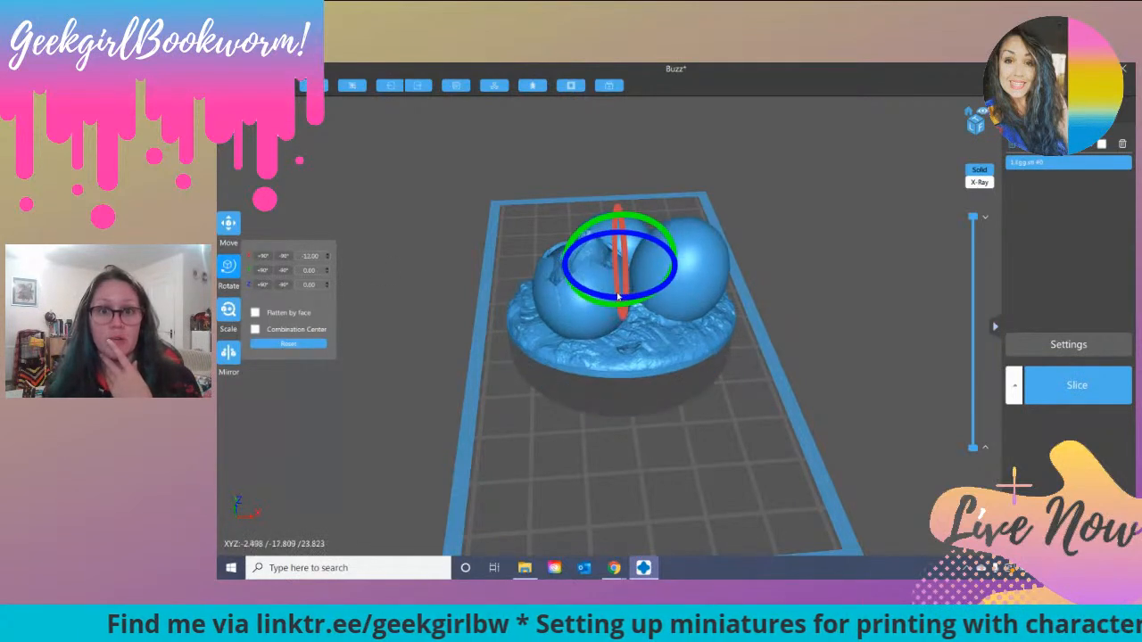
right_drag(717, 404, 645, 396)
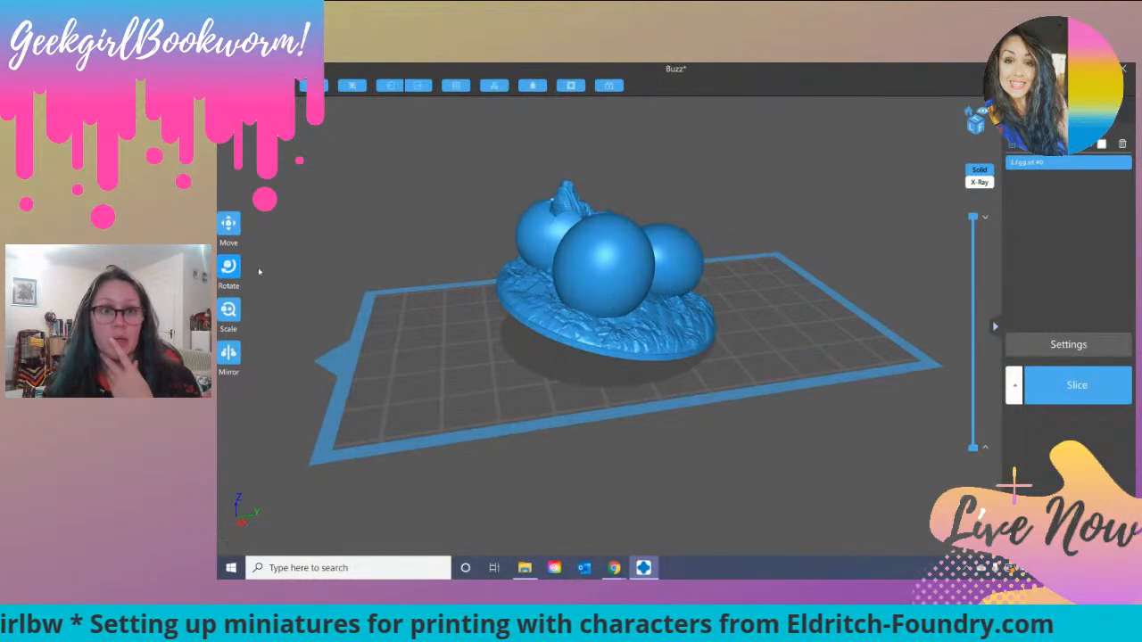
click(229, 266)
drag(571, 238, 570, 242)
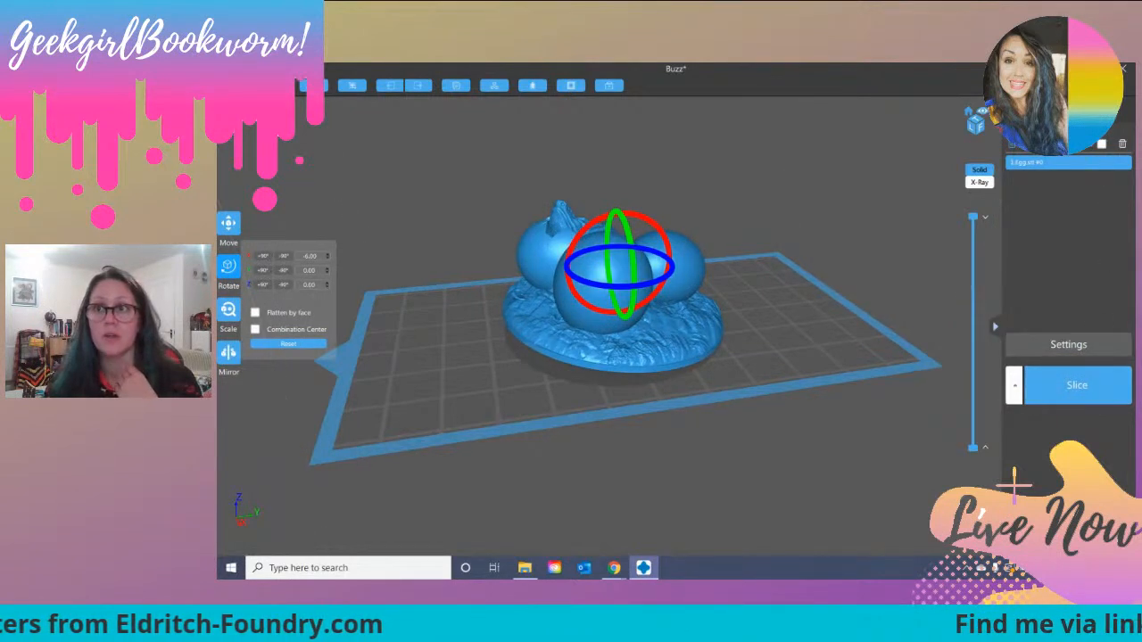
click(1082, 116)
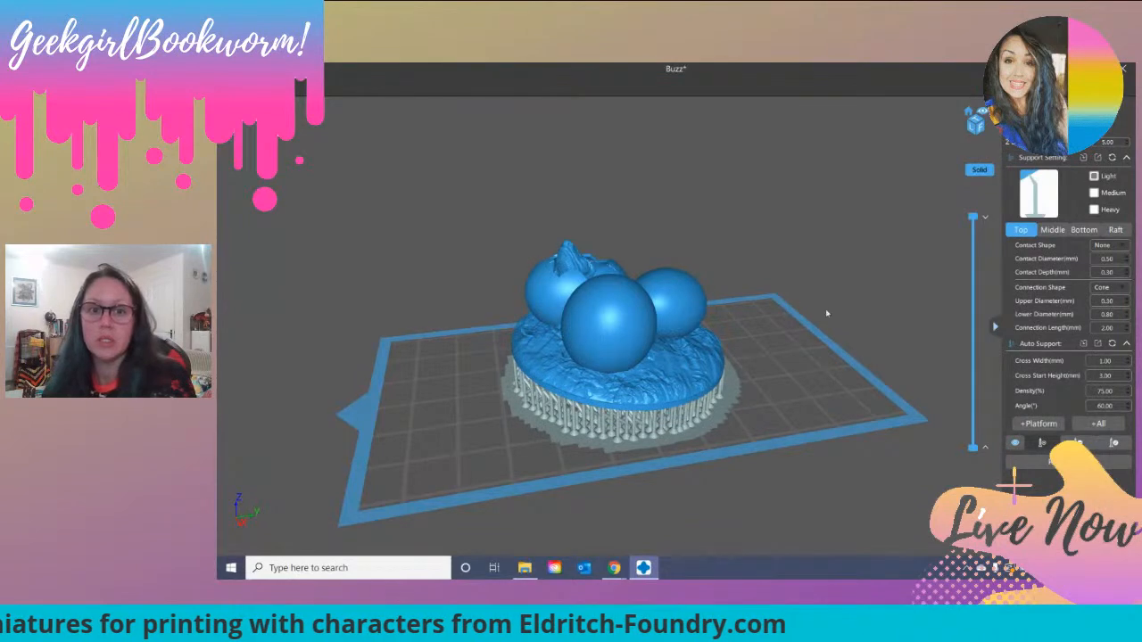
Step: Inspect the supports around the egg base and the hatching egg from several sides, close up and from above
drag(785, 361, 528, 263)
right_drag(529, 263, 519, 267)
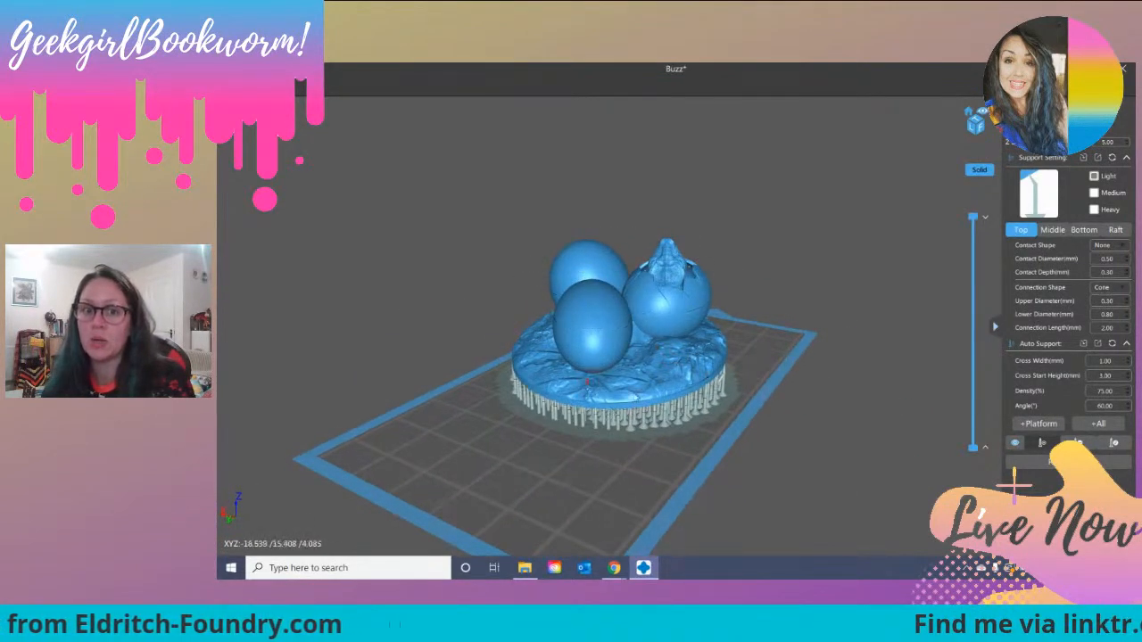
right_drag(756, 349, 662, 463)
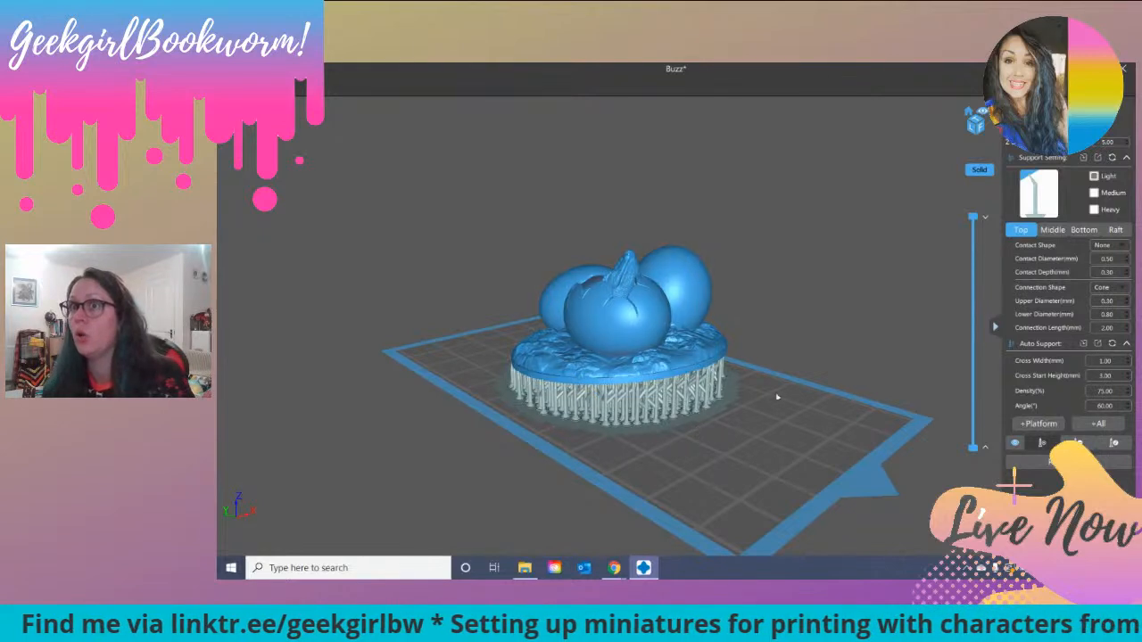
right_drag(739, 458, 756, 490)
scroll(720, 430, up, 5)
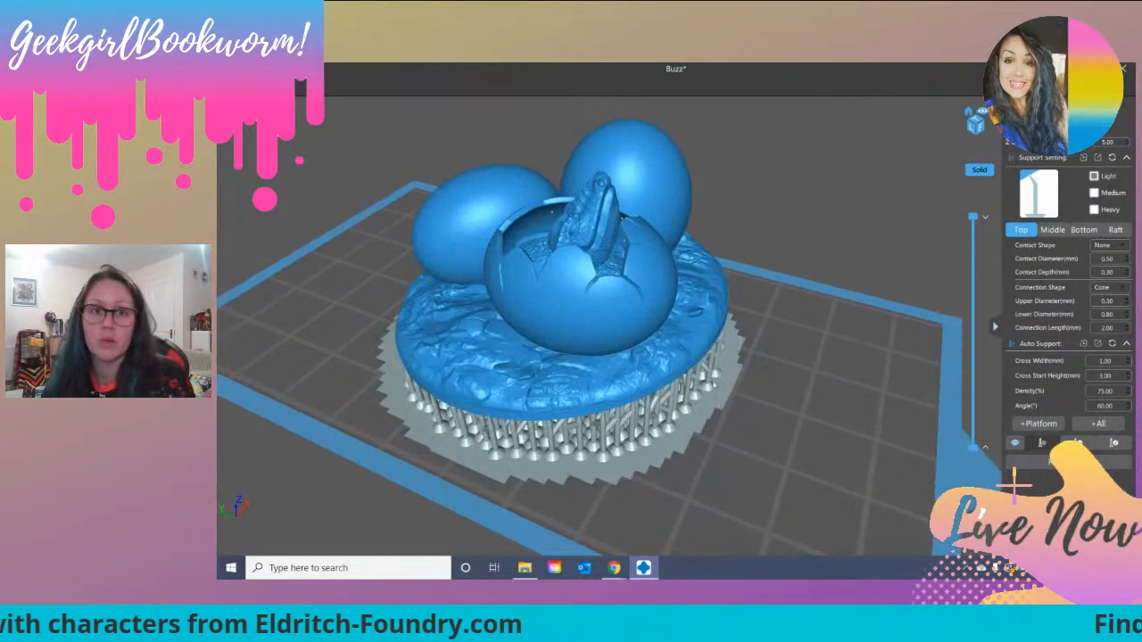
right_drag(689, 339, 809, 431)
scroll(809, 431, down, 5)
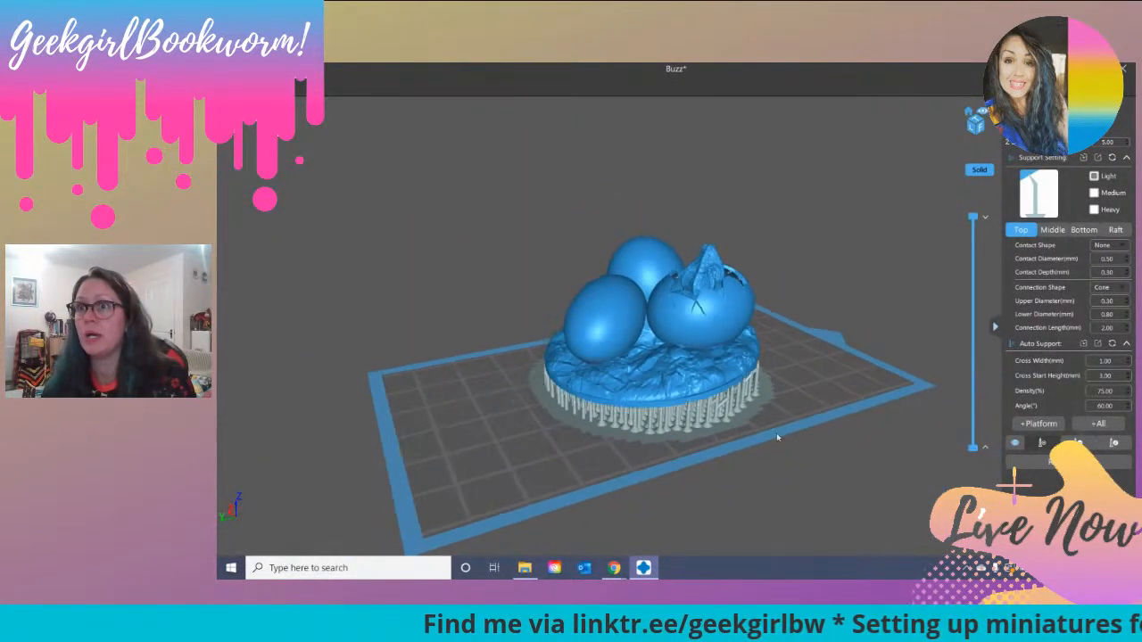
right_drag(603, 482, 813, 332)
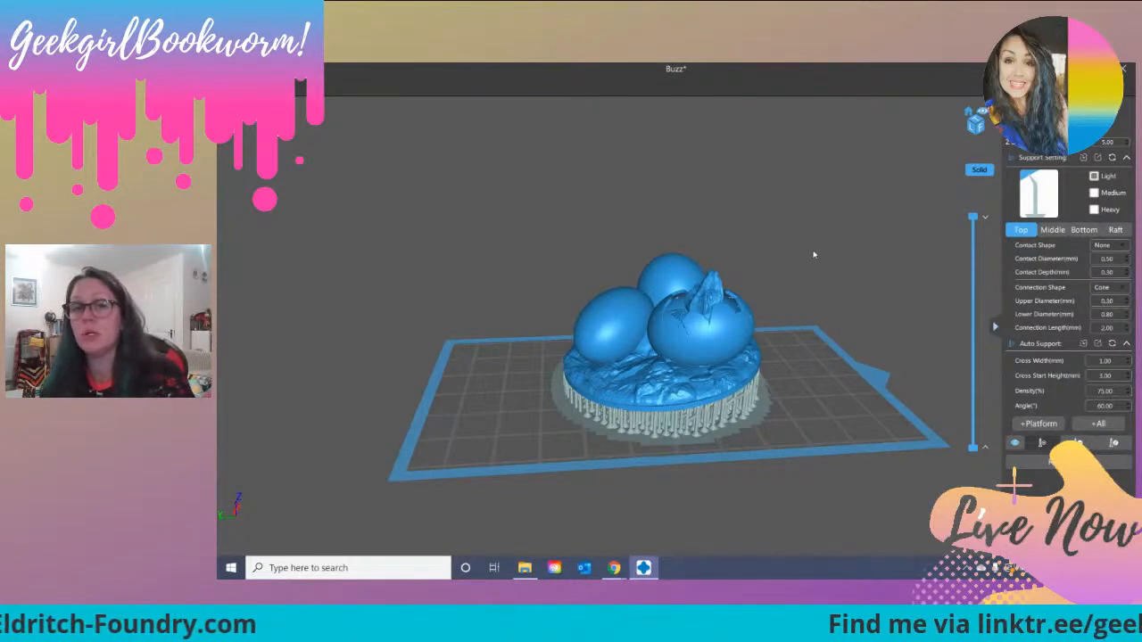
right_drag(775, 291, 649, 288)
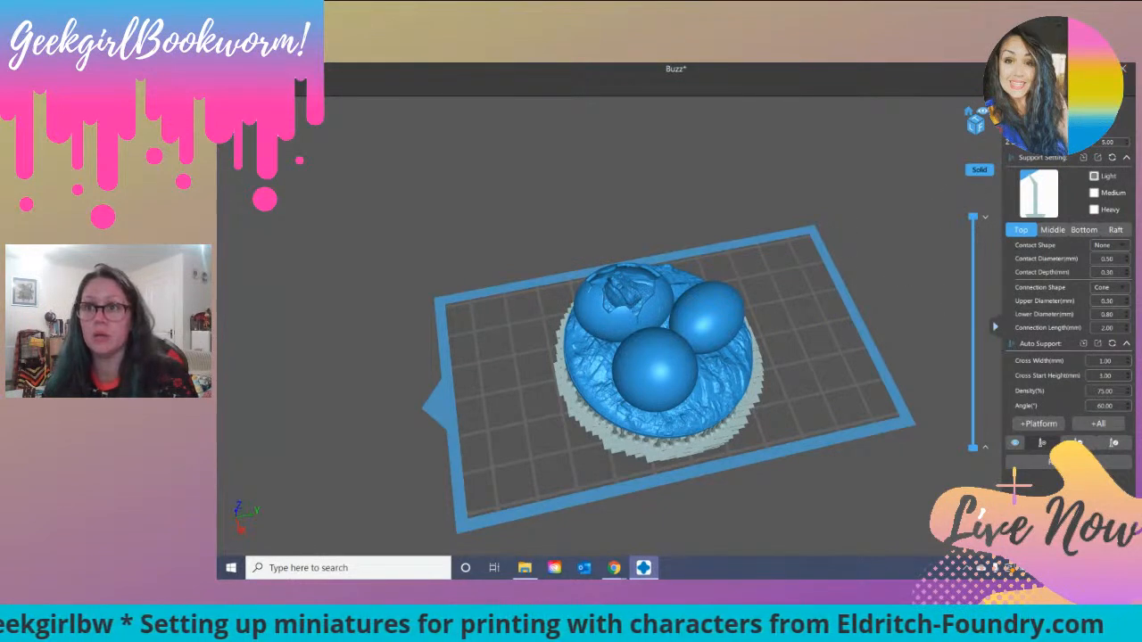
Step: Leave support editing and delete the supported dragon egg model from the build plate
click(1036, 115)
key(Delete)
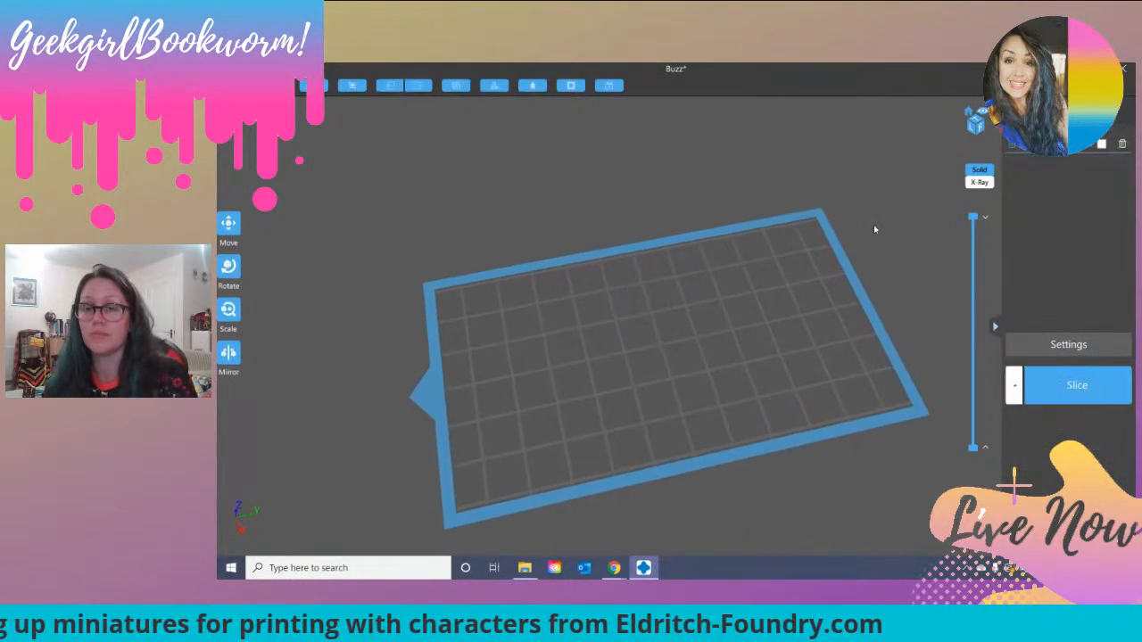
scroll(874, 230, up, 2)
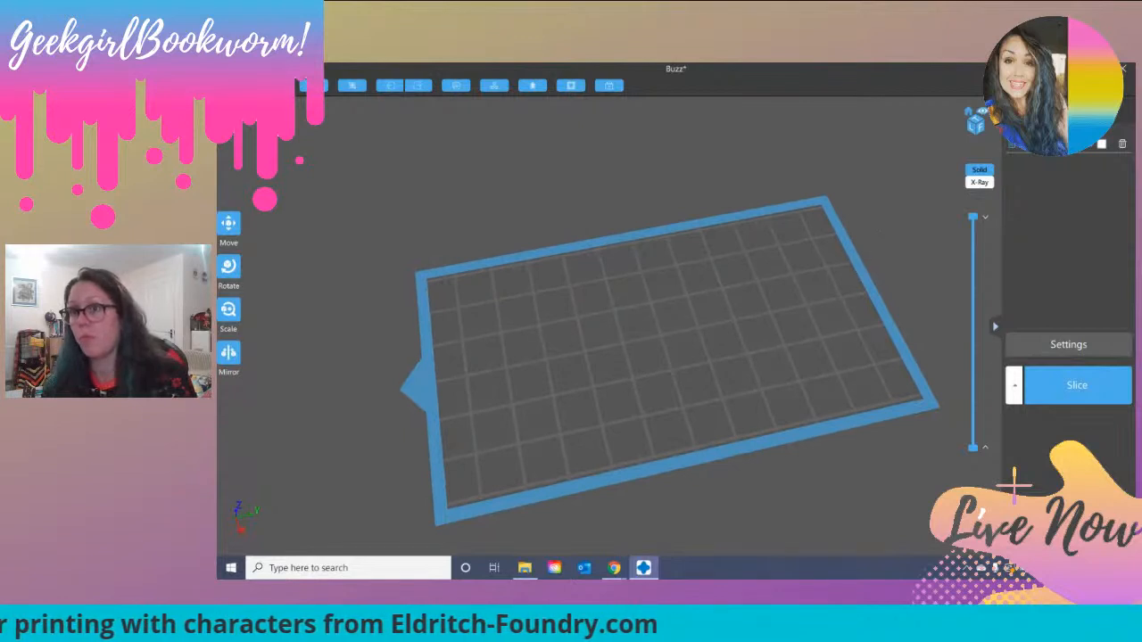